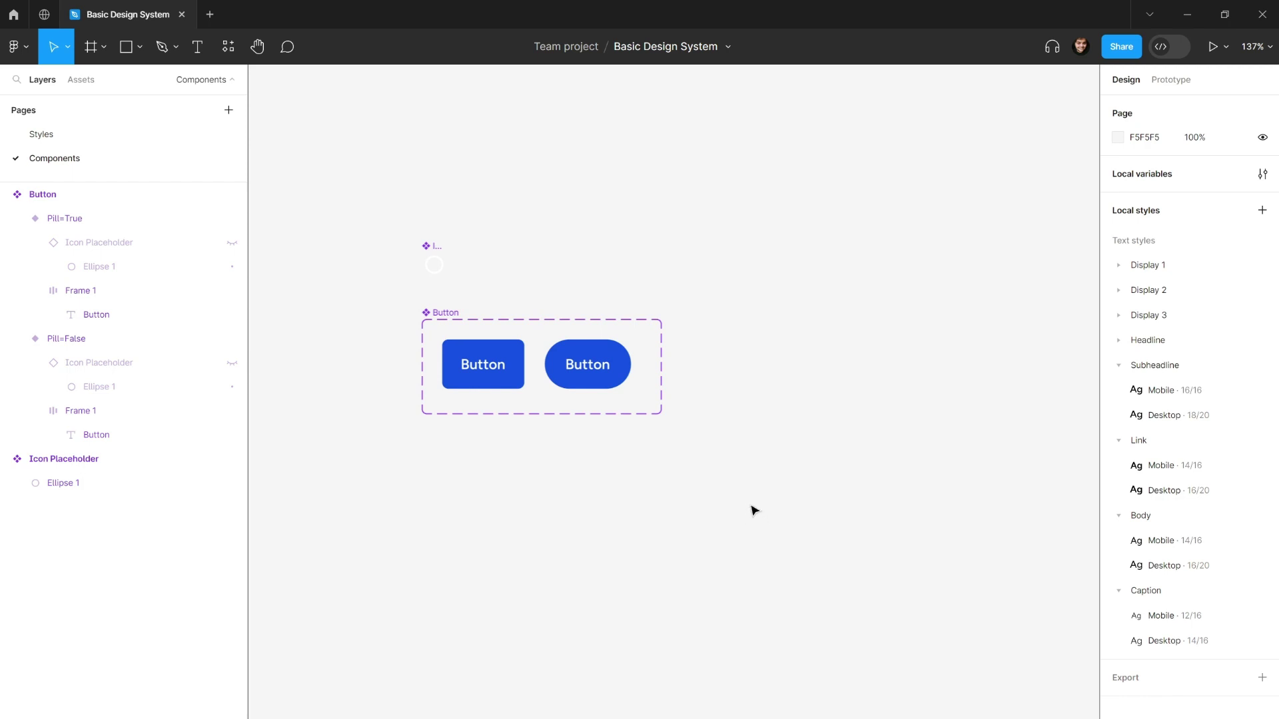
# - Widen the Button component set to leave empty room beside its two variants
pyautogui.click(445, 312)
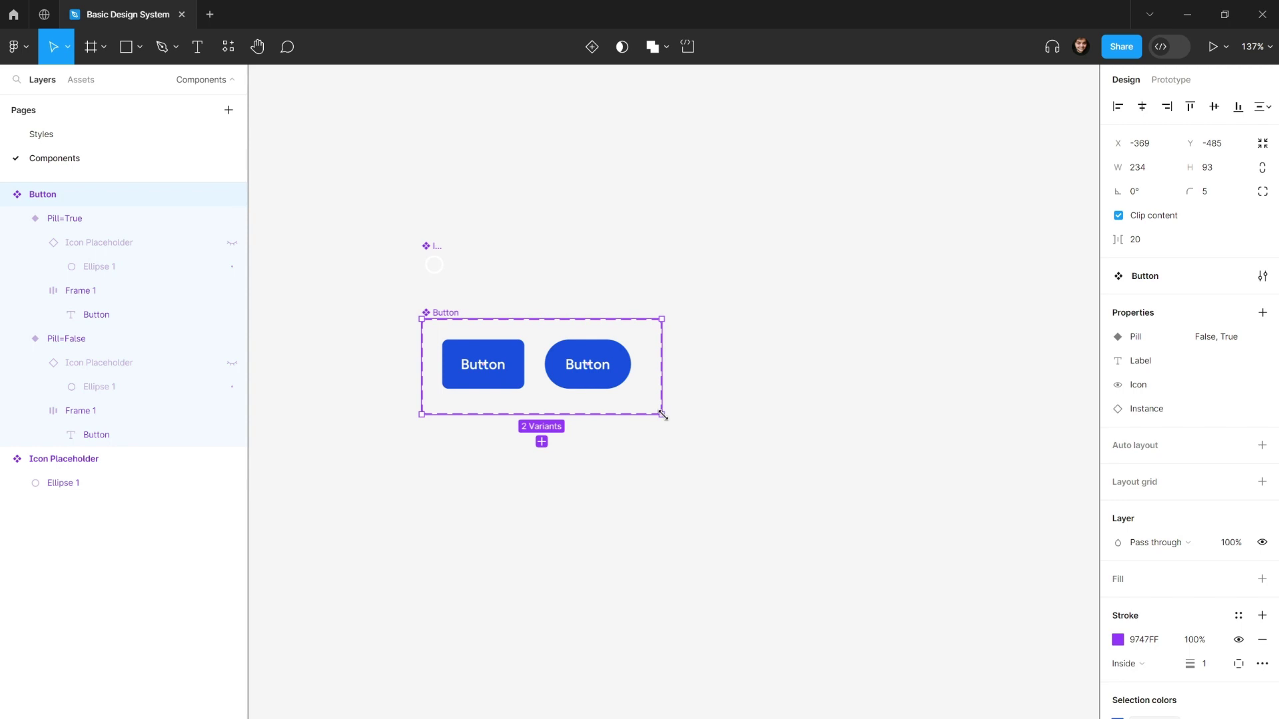
pyautogui.moveTo(663, 415); pyautogui.dragTo(905, 416)
pyautogui.click(945, 408)
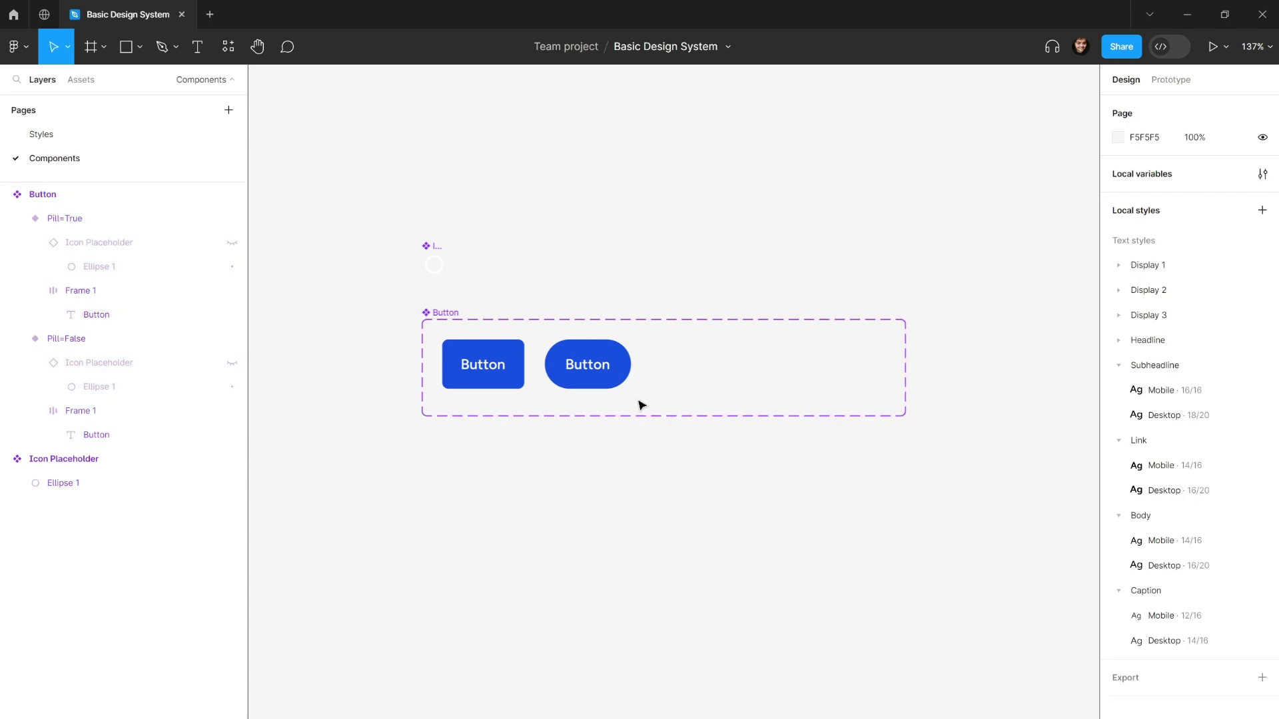
pyautogui.click(486, 363)
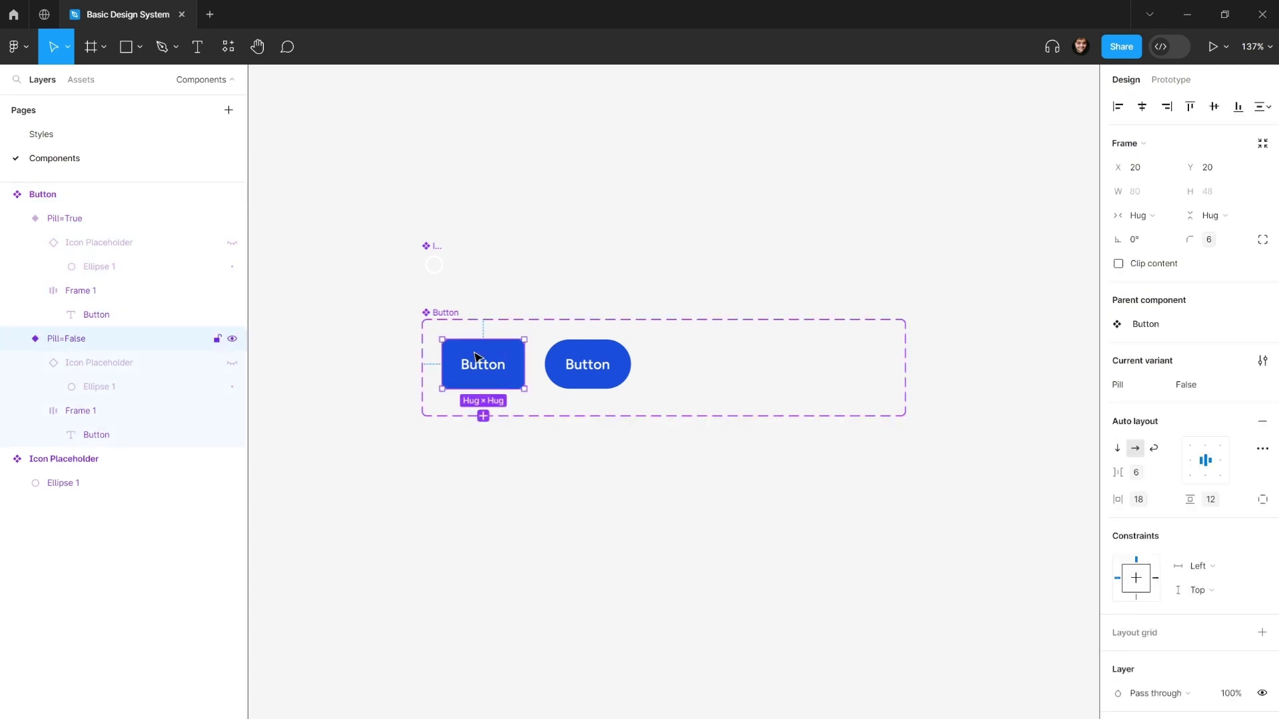
pyautogui.click(585, 363)
pyautogui.click(496, 363)
pyautogui.click(585, 363)
pyautogui.click(516, 363)
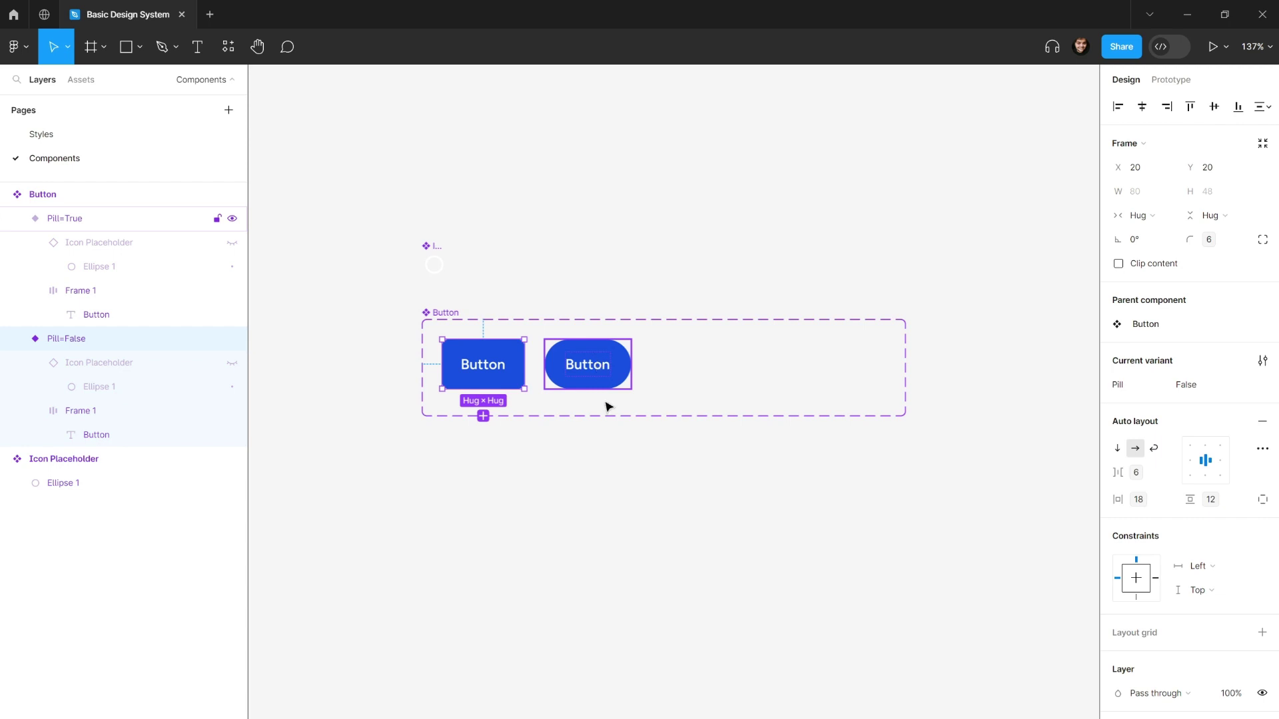
pyautogui.click(610, 430)
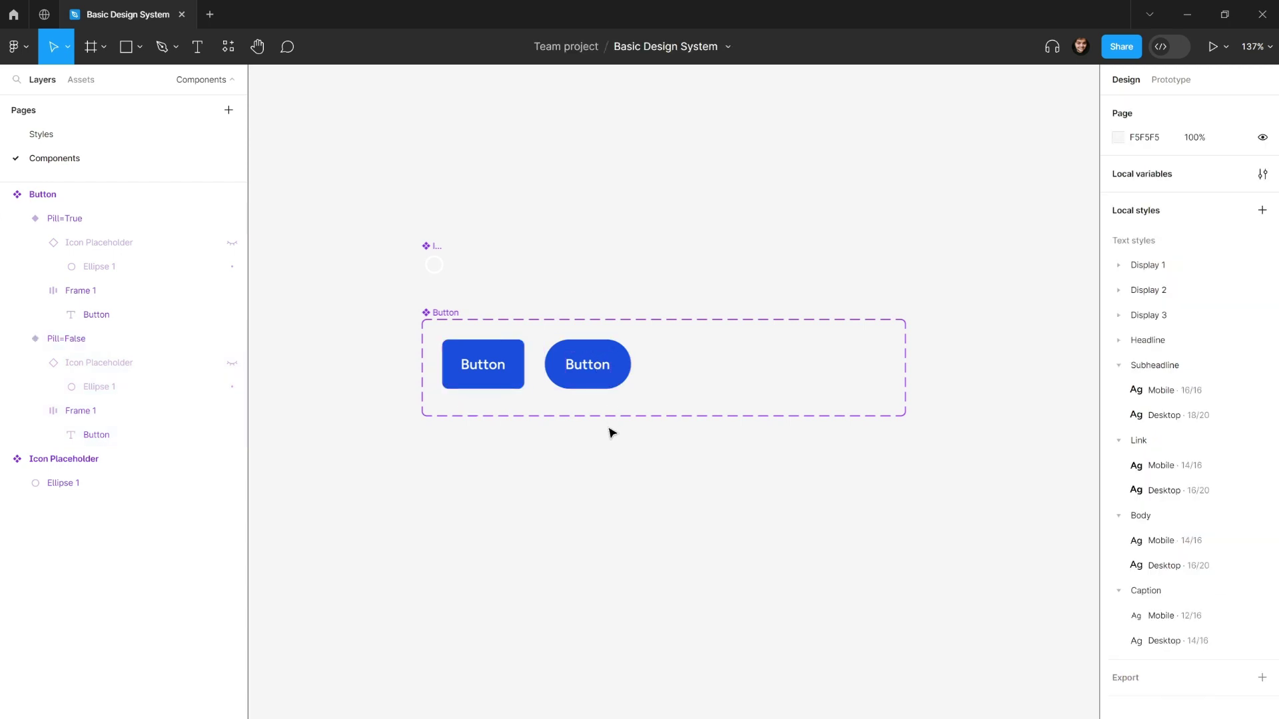
# - Widen the Button component set to about 482 and centre both variants vertically inside it
pyautogui.click(516, 326)
pyautogui.moveTo(905, 353); pyautogui.dragTo(916, 353)
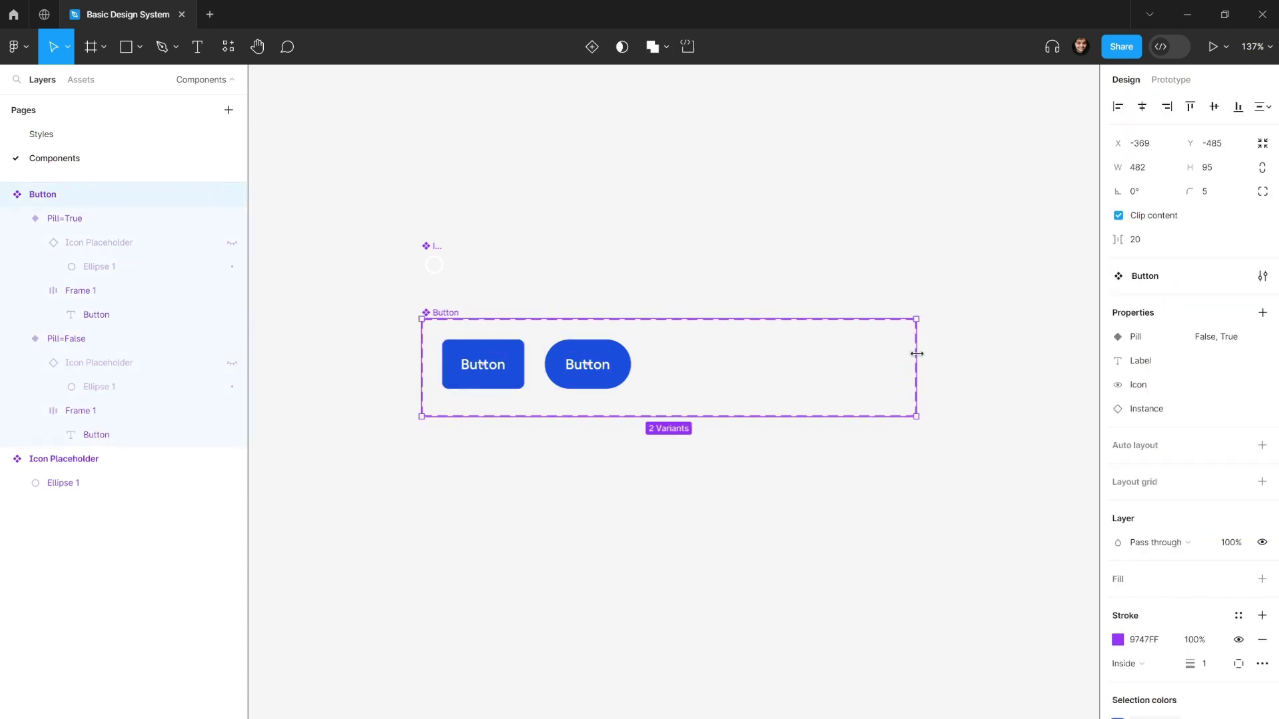
pyautogui.click(586, 366)
pyautogui.keyDown('shift'); pyautogui.click(510, 377); pyautogui.keyUp('shift')
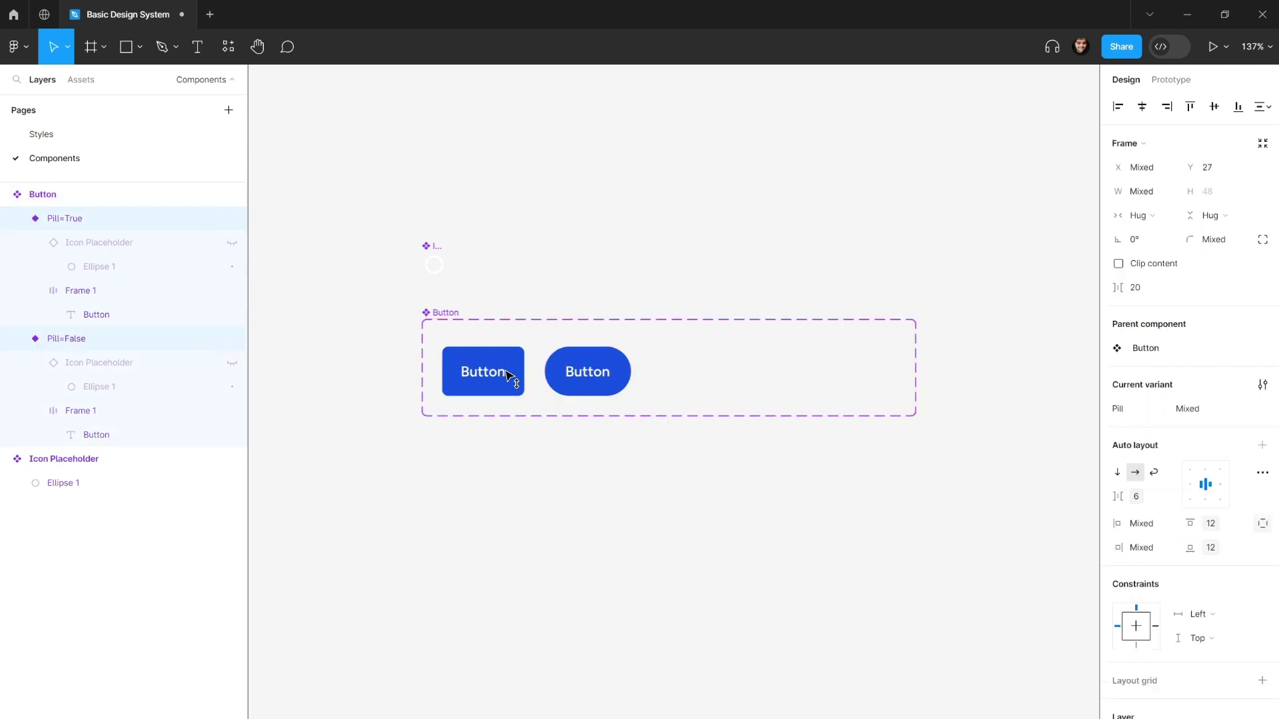
# - Add a variant property named Desktop with the value false to the Button component set
pyautogui.click(434, 321)
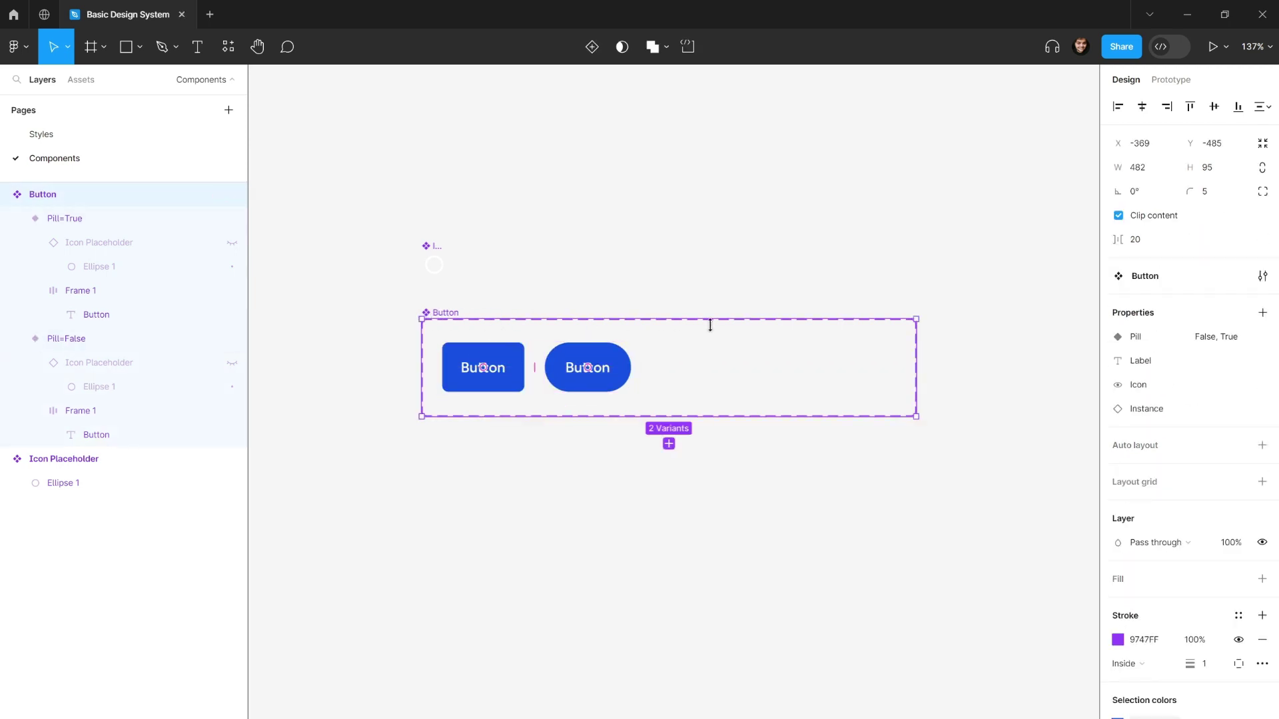
pyautogui.click(1260, 313)
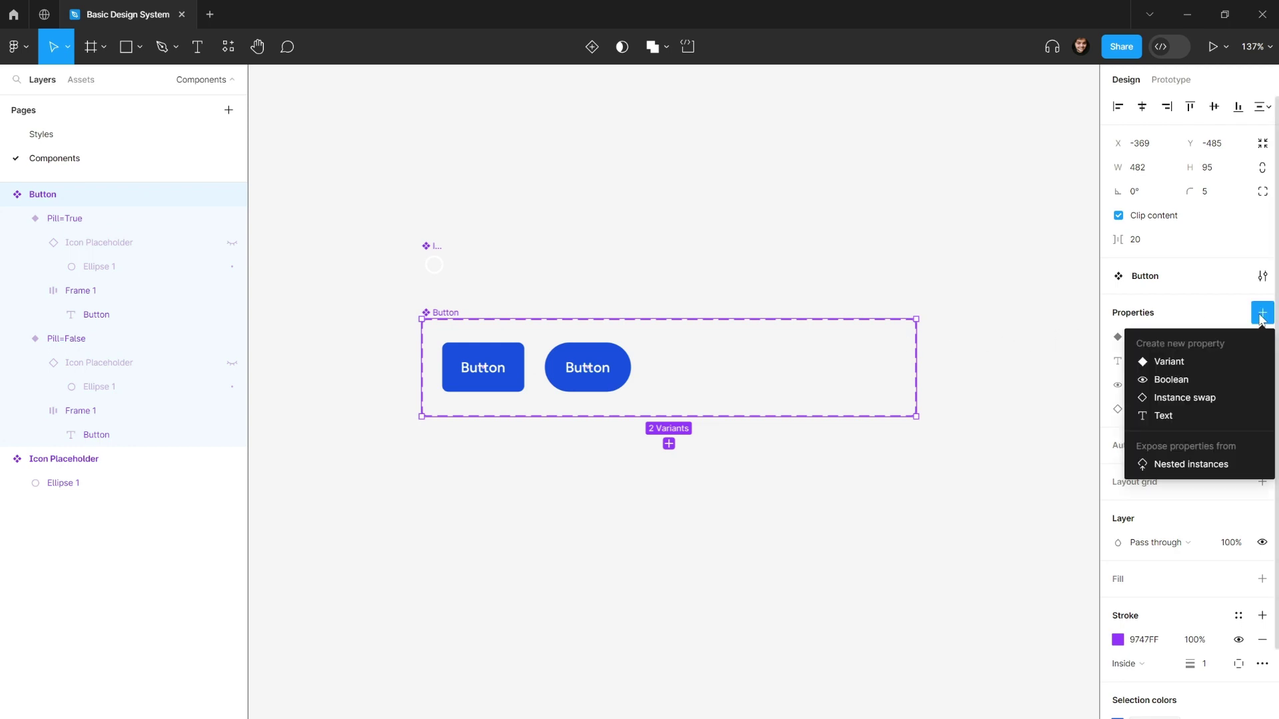
pyautogui.click(1189, 364)
pyautogui.write('Desktop')
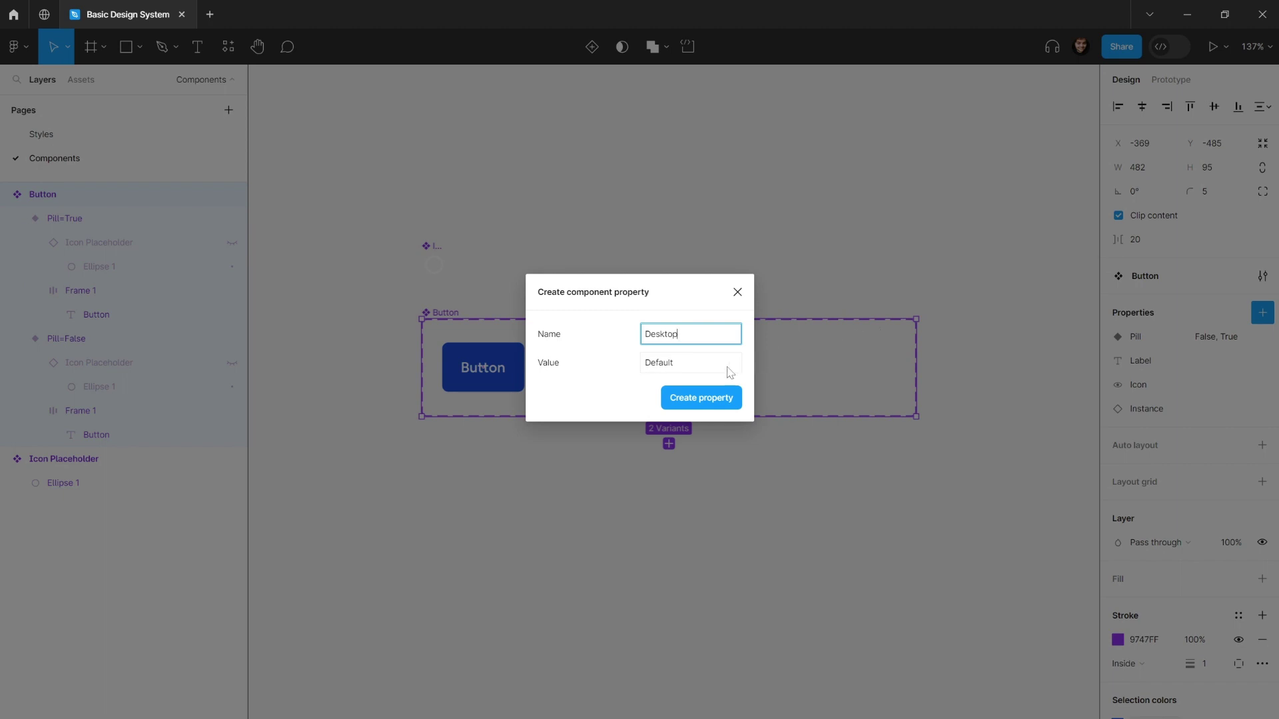
pyautogui.click(688, 365)
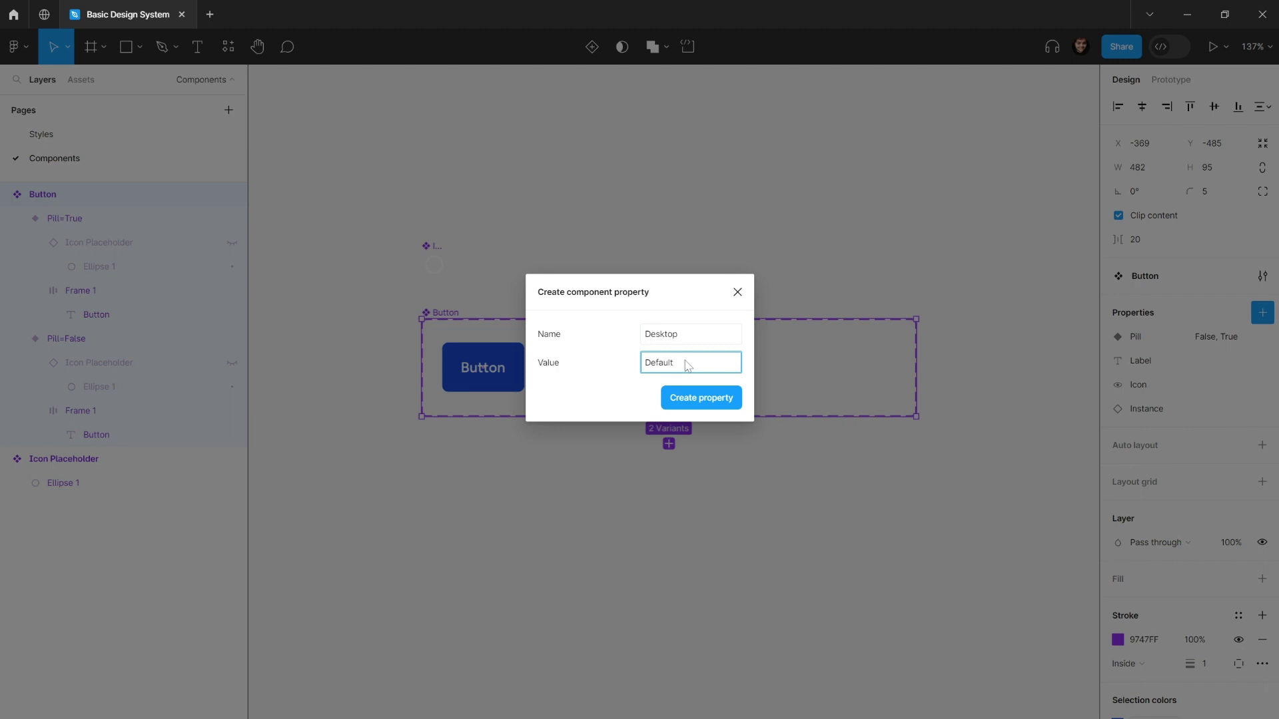
pyautogui.doubleClick(687, 365)
pyautogui.write('false')
pyautogui.press('Return')
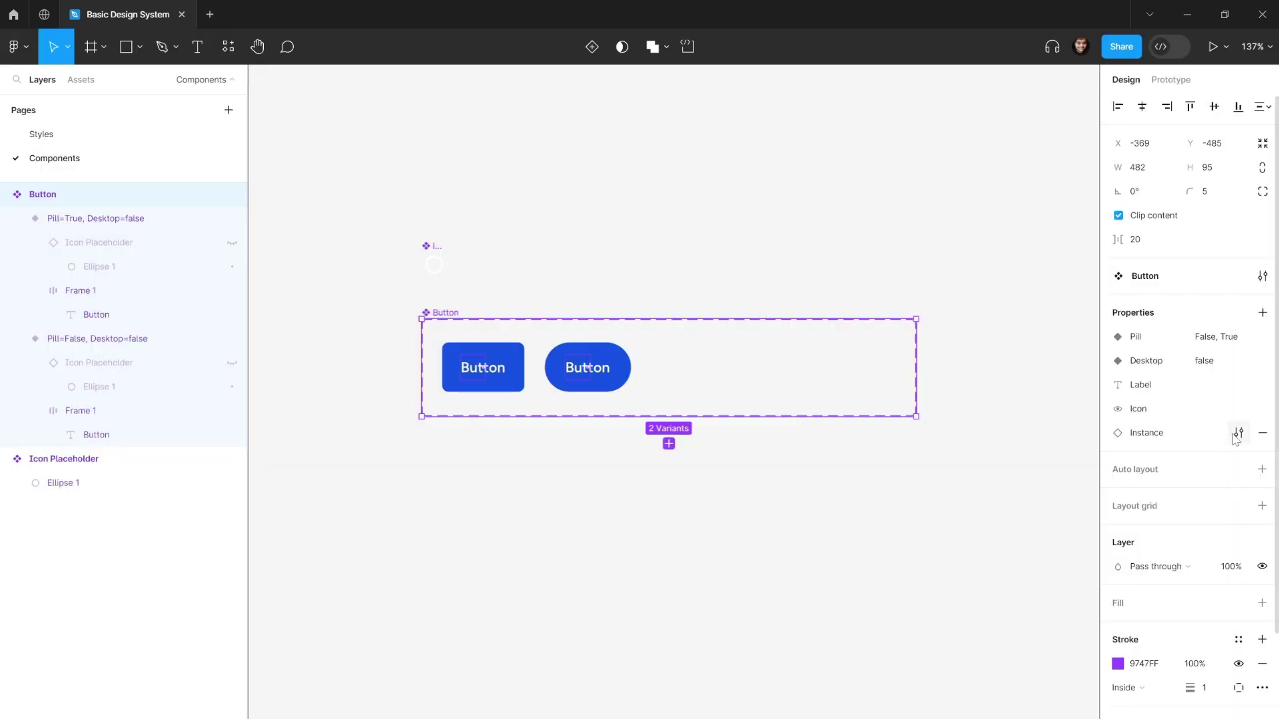
pyautogui.click(1238, 433)
pyautogui.click(1054, 504)
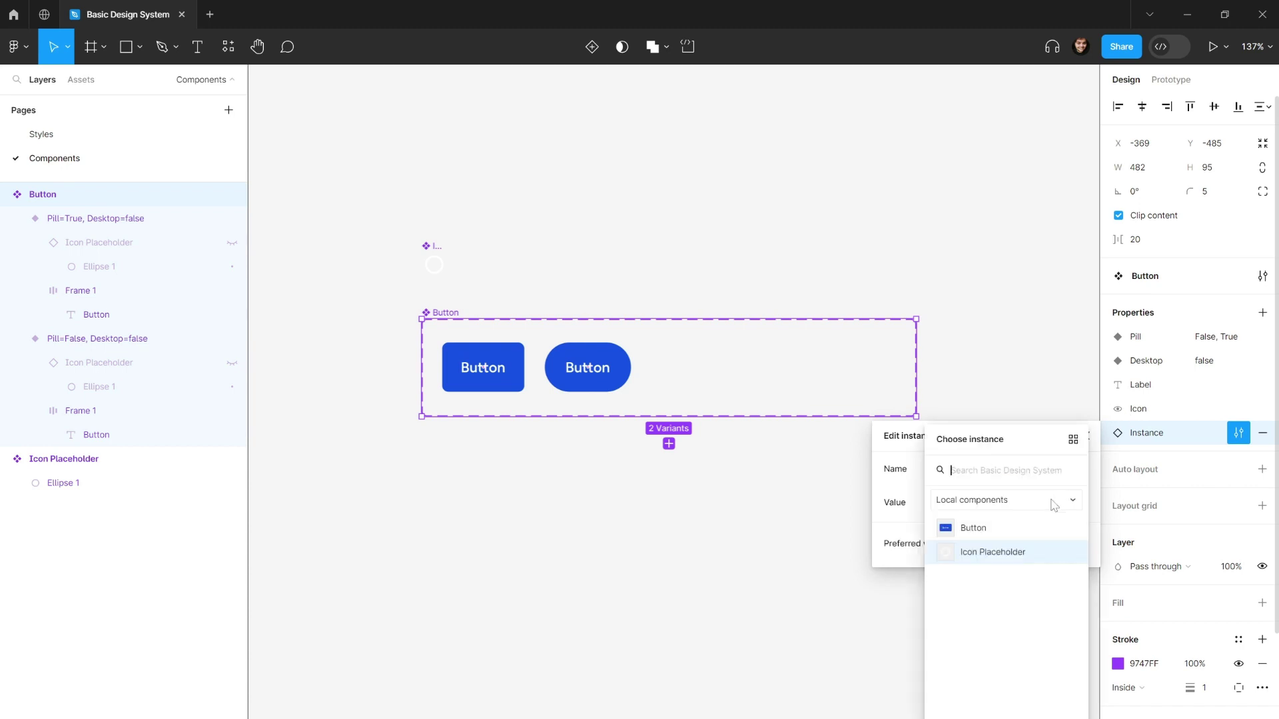
pyautogui.click(920, 476)
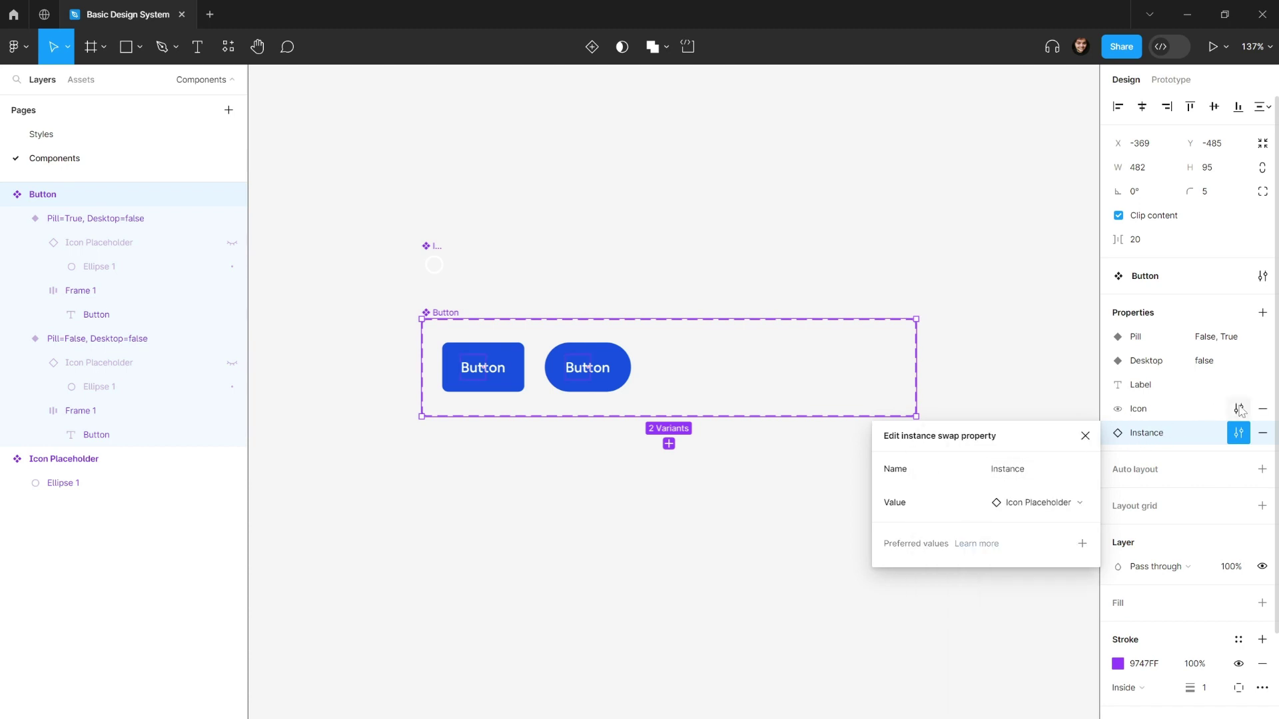
# - Set the value of the Icon boolean property to True on the Button component set
pyautogui.click(1238, 409)
pyautogui.click(1023, 480)
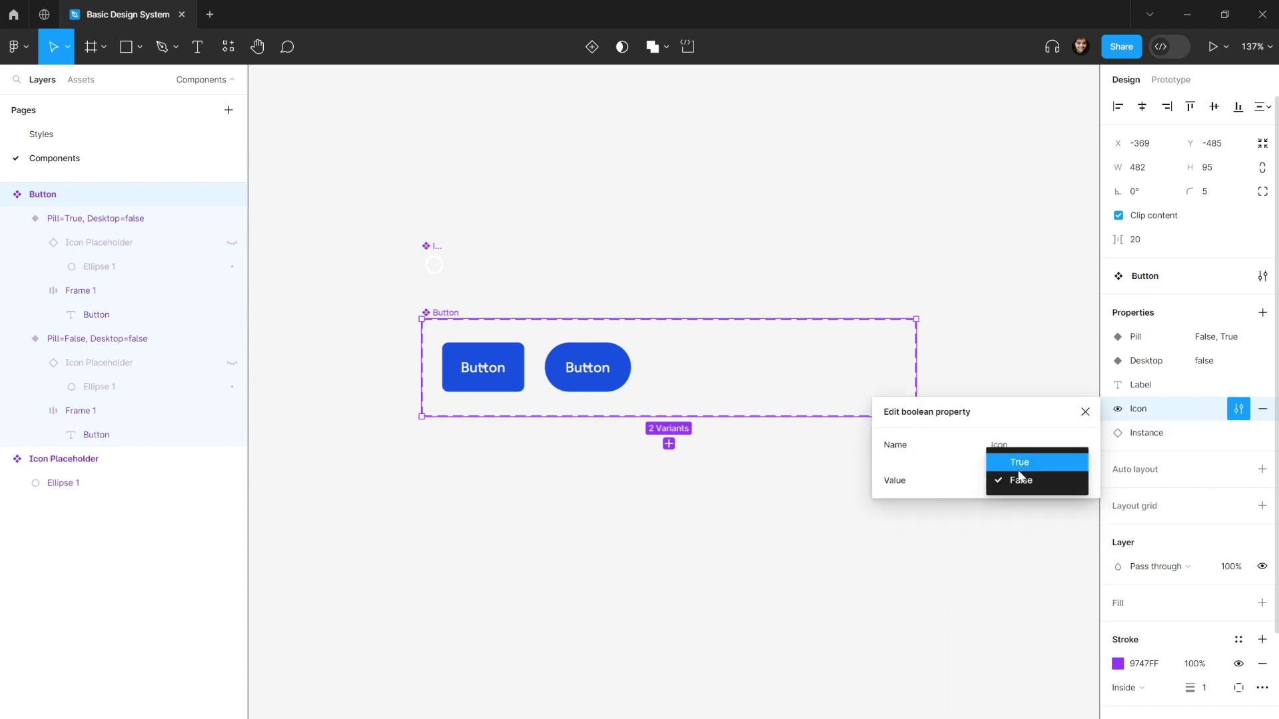
pyautogui.click(1019, 457)
pyautogui.click(980, 333)
# - Move the pill-shaped variant to about X 143 so it no longer overlaps the rectangular variant
pyautogui.click(649, 367)
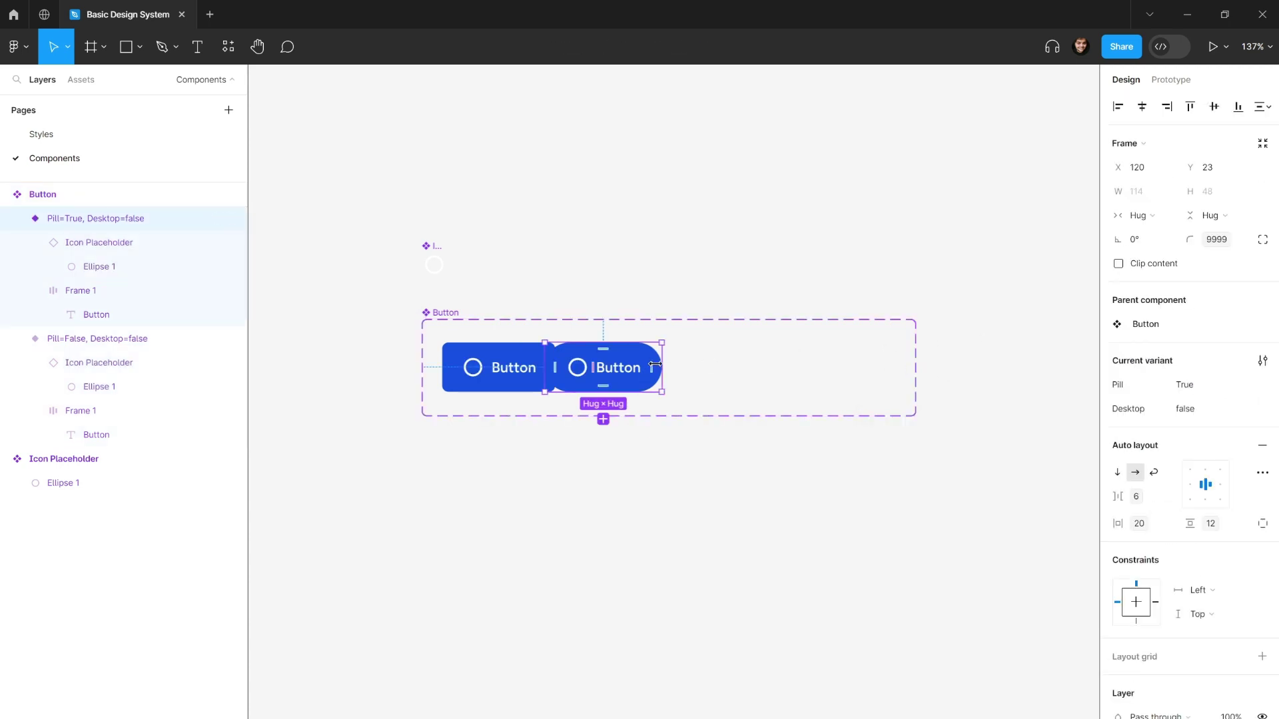
pyautogui.click(693, 360)
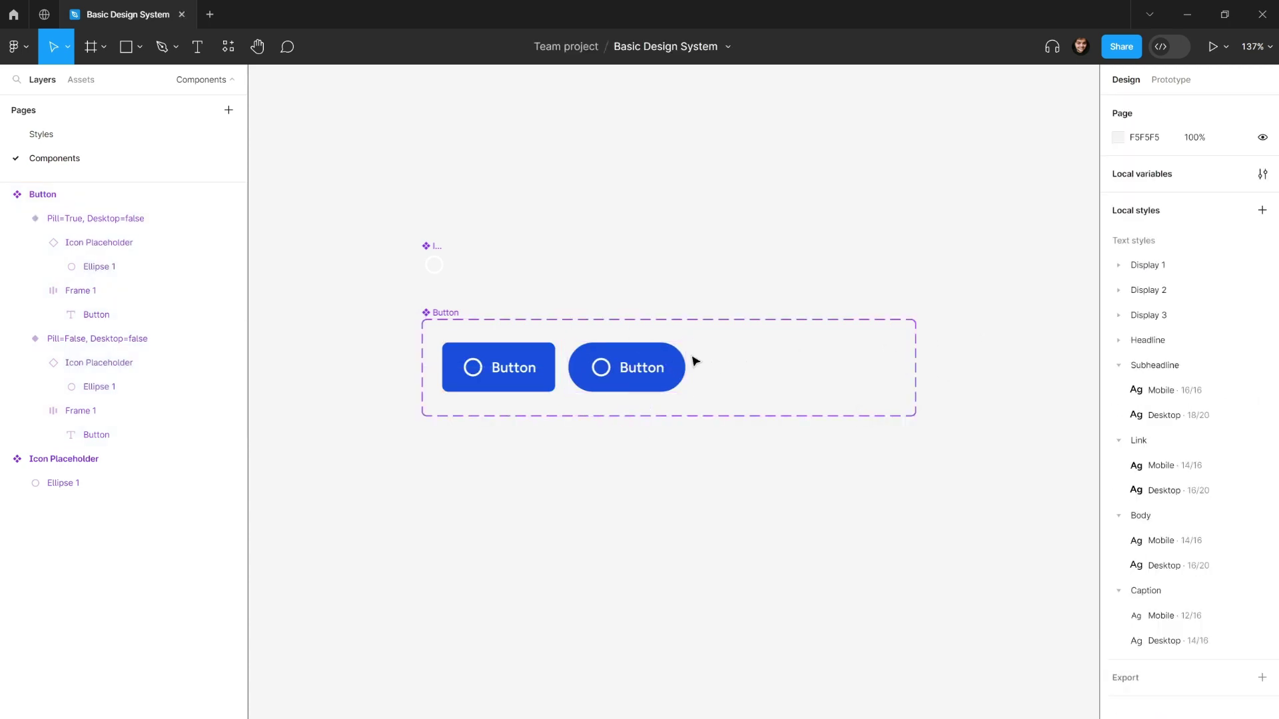
pyautogui.click(666, 367)
pyautogui.click(531, 355)
pyautogui.keyDown('shift'); pyautogui.click(643, 366); pyautogui.keyUp('shift')
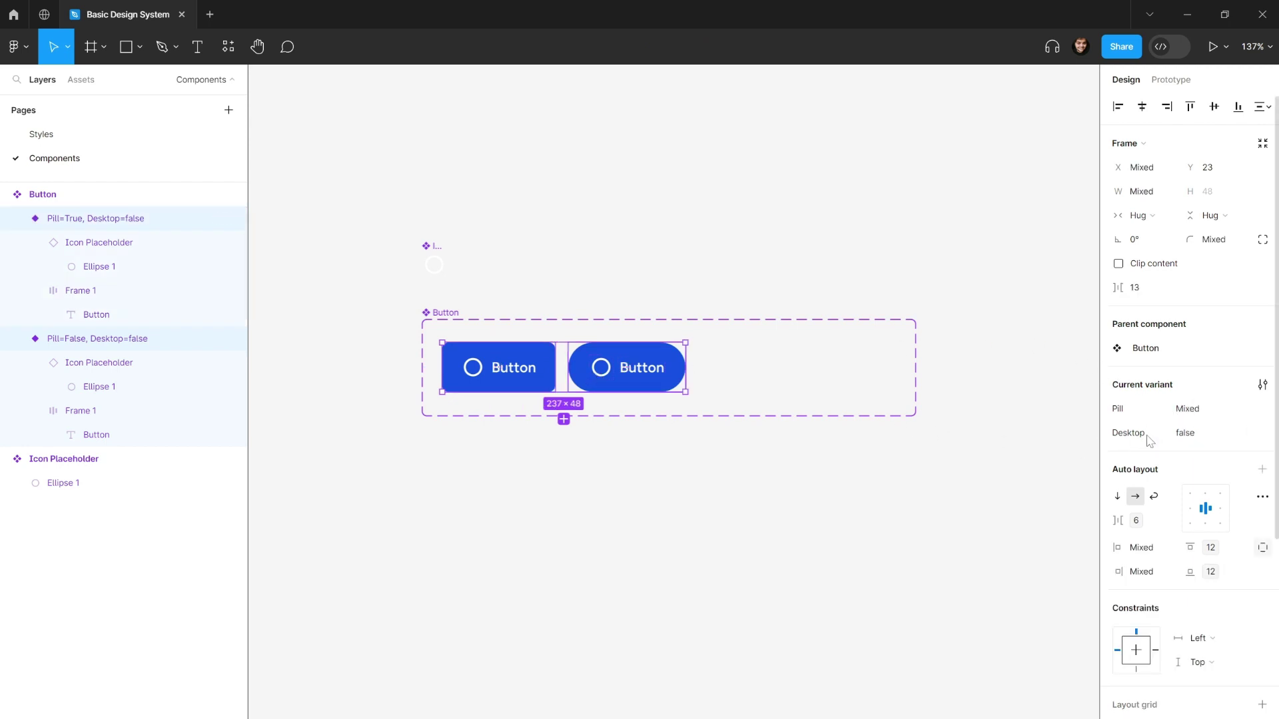
pyautogui.click(857, 424)
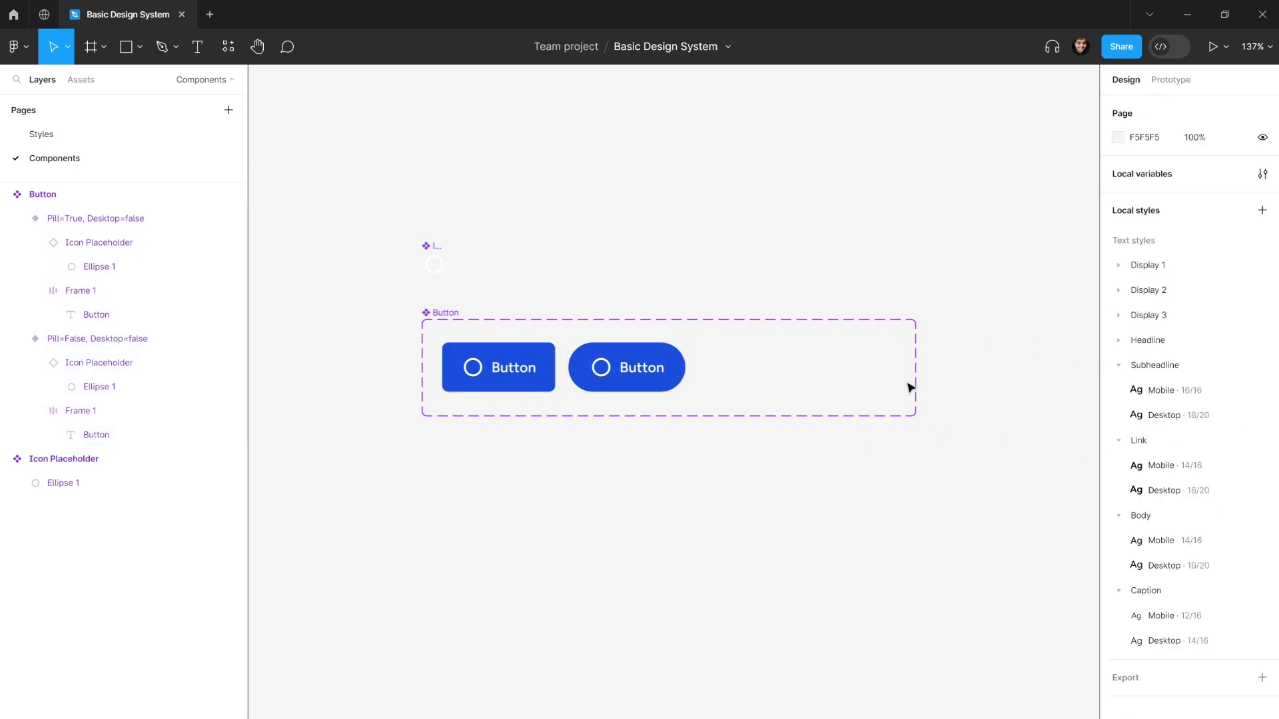
# - Widen the component set to about 503 and duplicate both variants into its empty space
pyautogui.moveTo(910, 387); pyautogui.dragTo(936, 381)
pyautogui.click(618, 364)
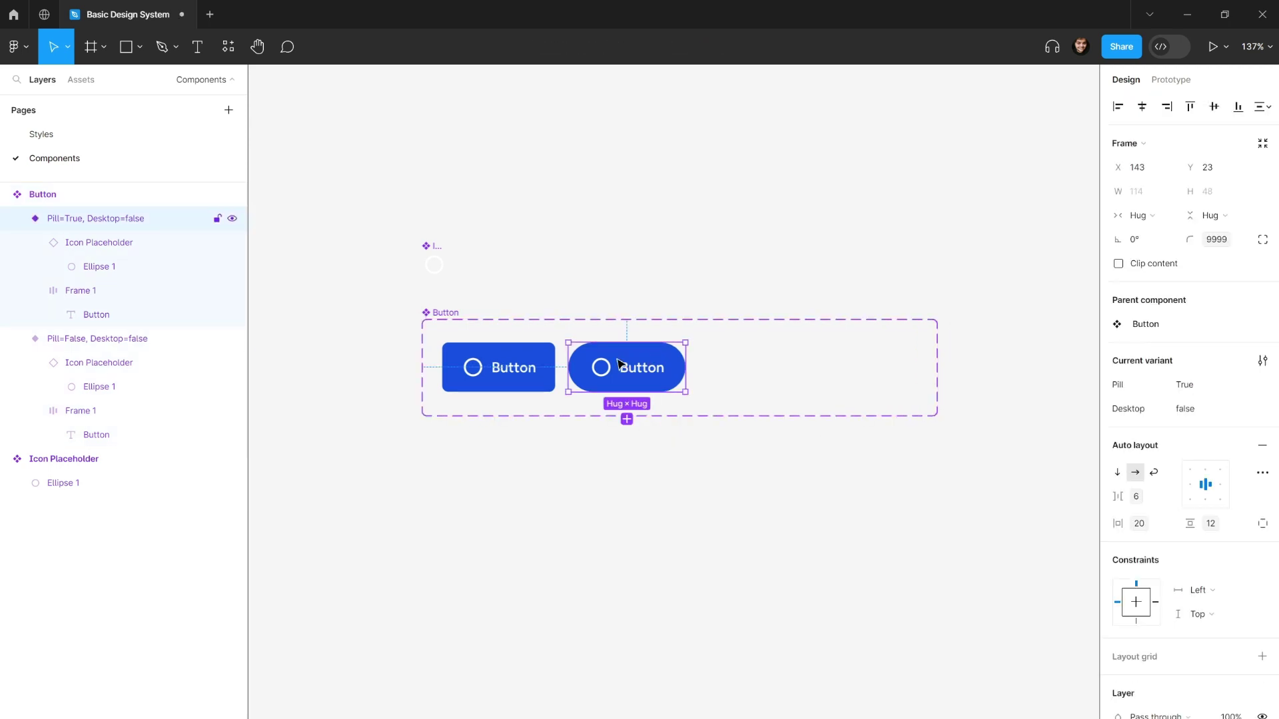
pyautogui.keyDown('shift'); pyautogui.click(528, 365); pyautogui.keyUp('shift')
pyautogui.moveTo(528, 366); pyautogui.dragTo(804, 367)
# - Widen the component set to fit all four variants and shift the duplicated pair further from the originals
pyautogui.click(713, 331)
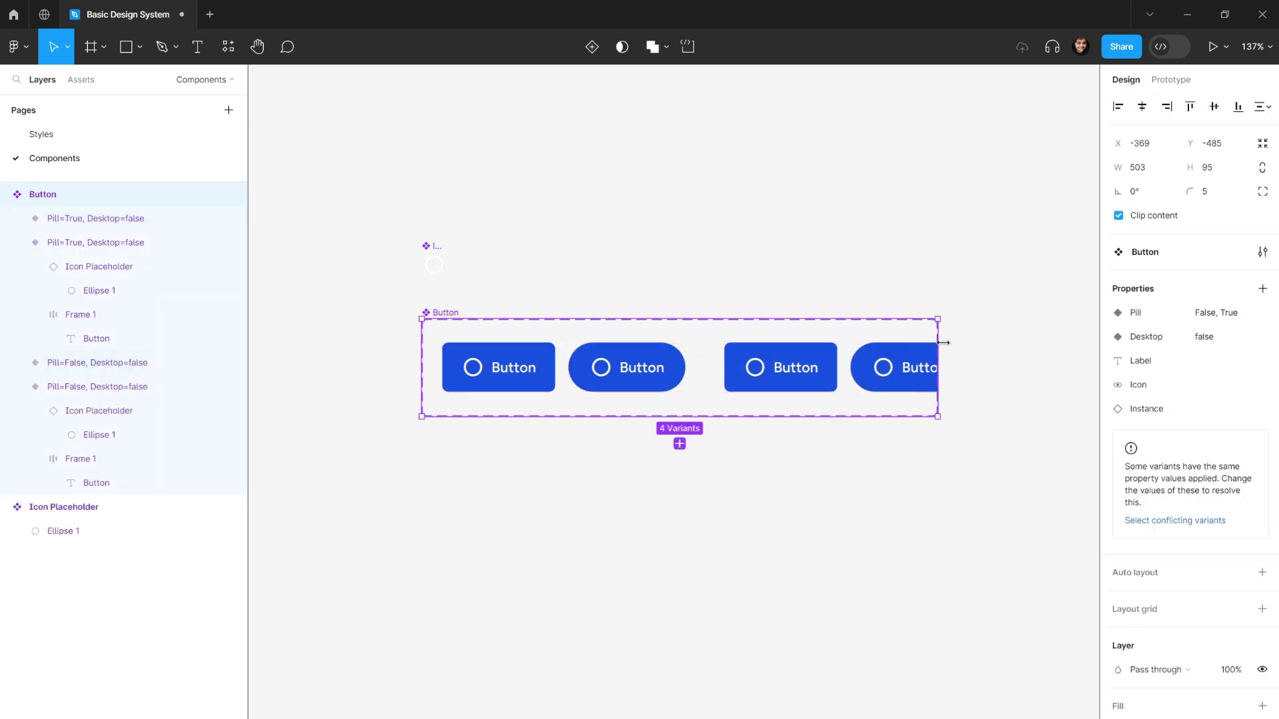
pyautogui.moveTo(943, 342); pyautogui.dragTo(1048, 348)
pyautogui.click(924, 368)
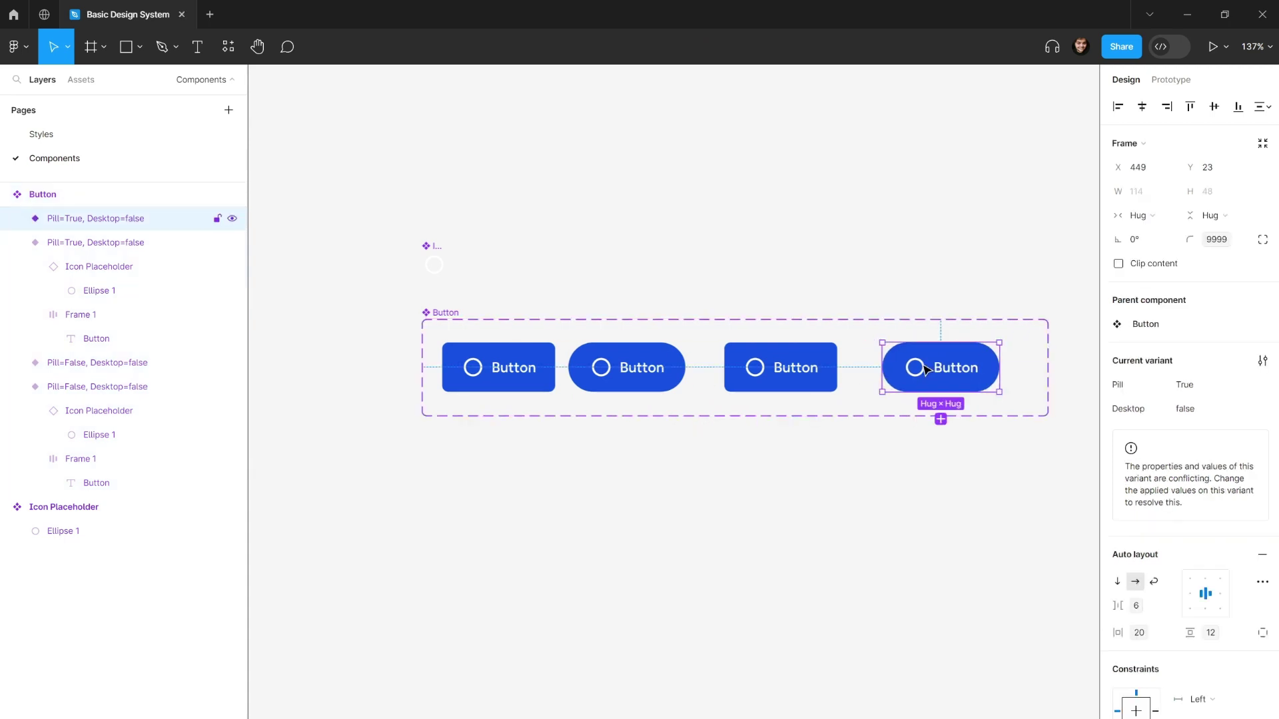
pyautogui.keyDown('shift'); pyautogui.click(809, 368); pyautogui.keyUp('shift')
pyautogui.moveTo(809, 368); pyautogui.dragTo(834, 368)
pyautogui.click(811, 442)
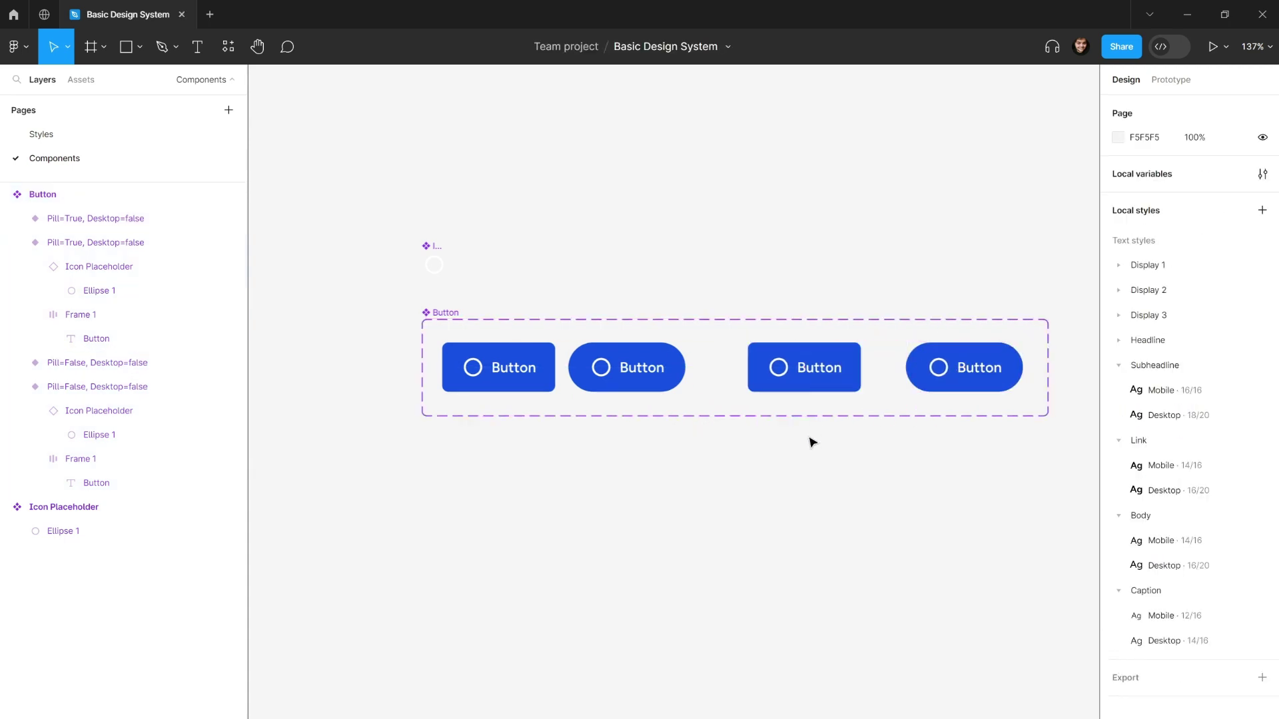
# - Apply the Link/Desktop text style to the labels of the two duplicated buttons
pyautogui.scroll(1, 797, 433)
pyautogui.hscroll(2, 688, 433)
pyautogui.click(699, 362)
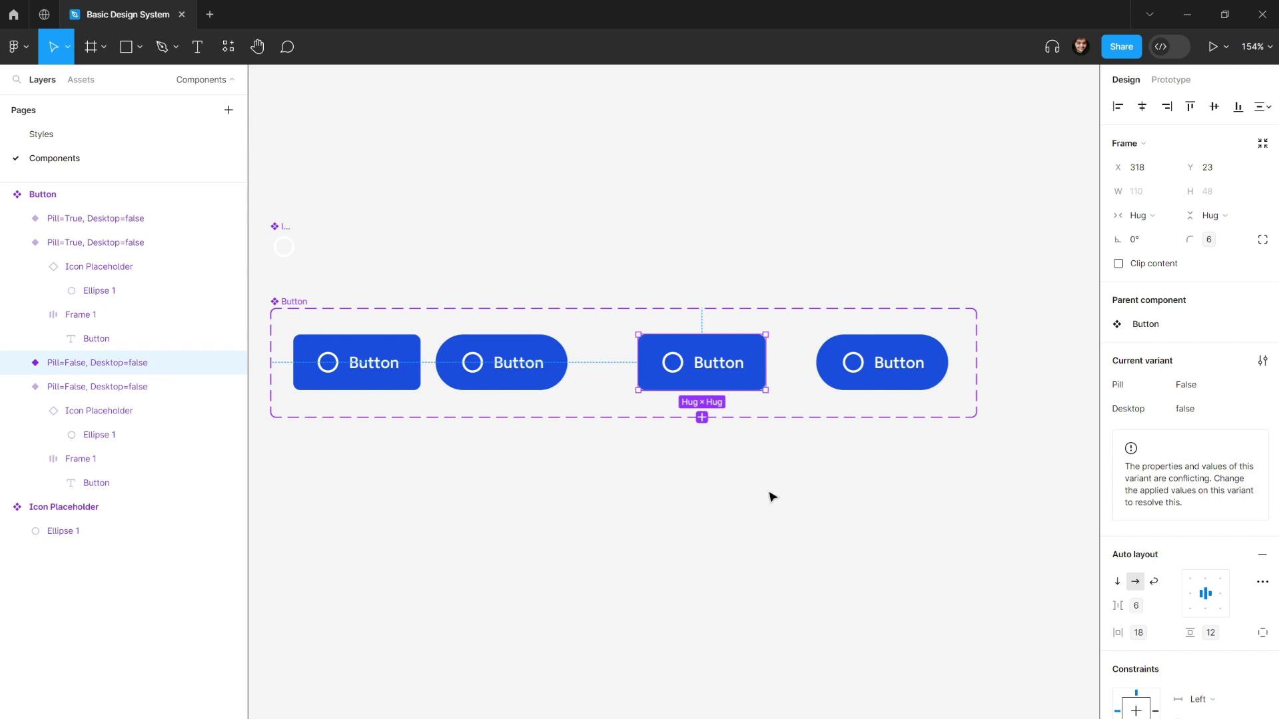
pyautogui.doubleClick(719, 365)
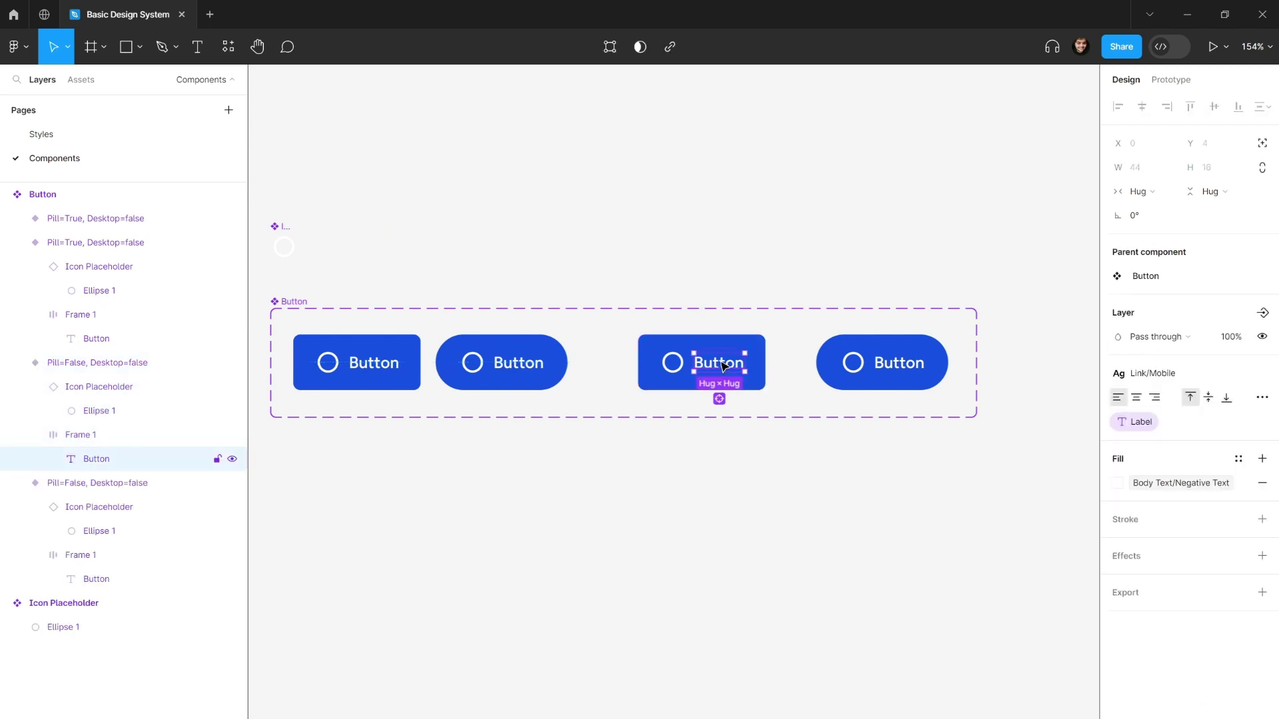
pyautogui.keyDown('shift'); pyautogui.click(889, 375); pyautogui.keyUp('shift')
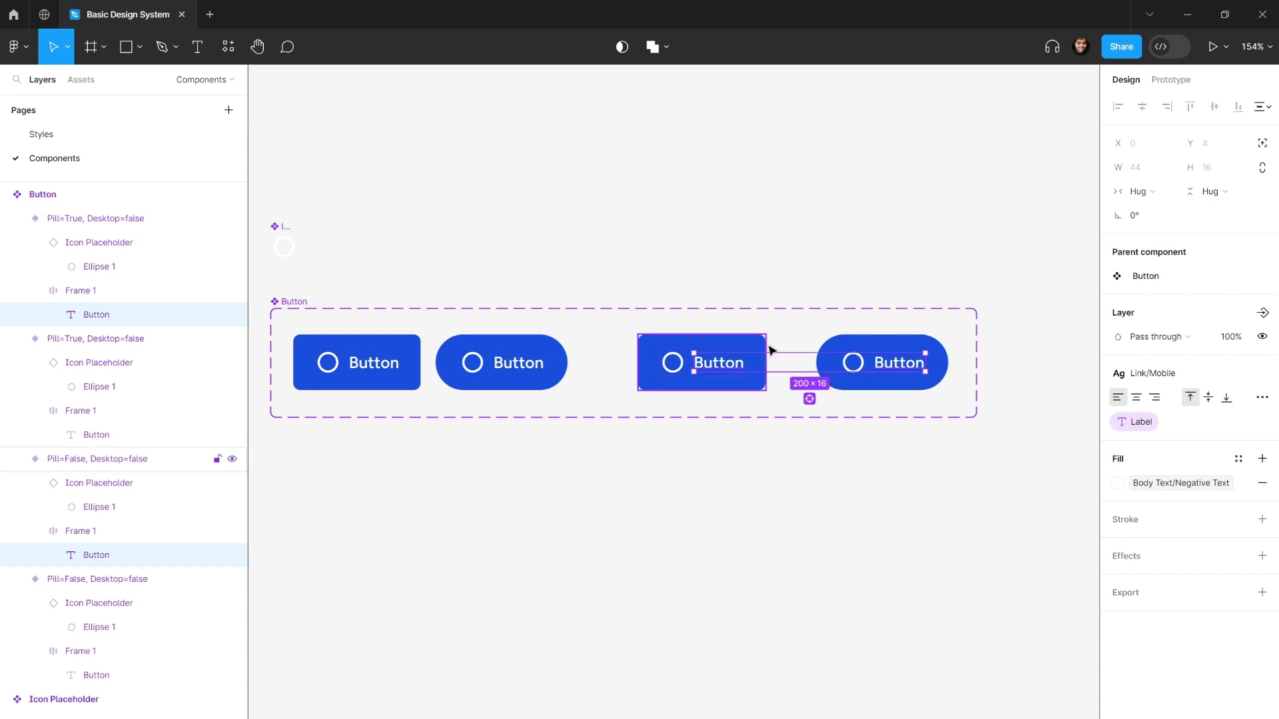
pyautogui.click(1164, 375)
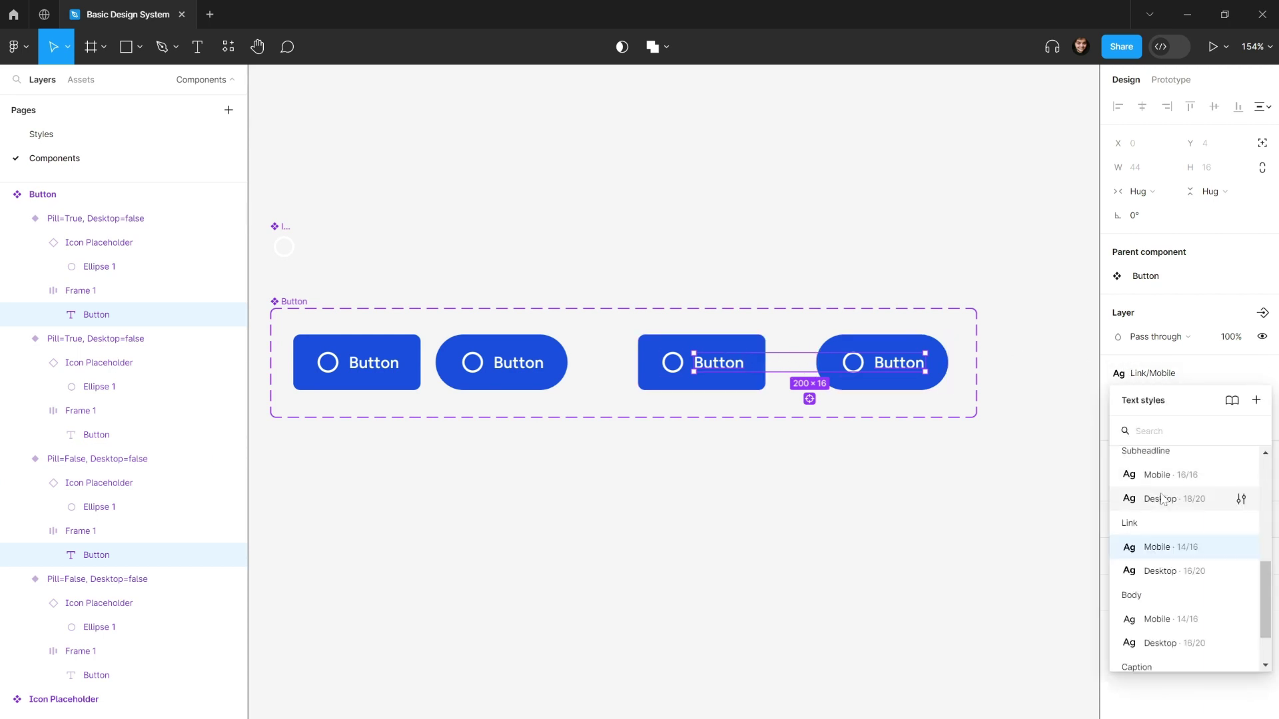
pyautogui.scroll(2, 1160, 509)
pyautogui.scroll(-3, 1159, 508)
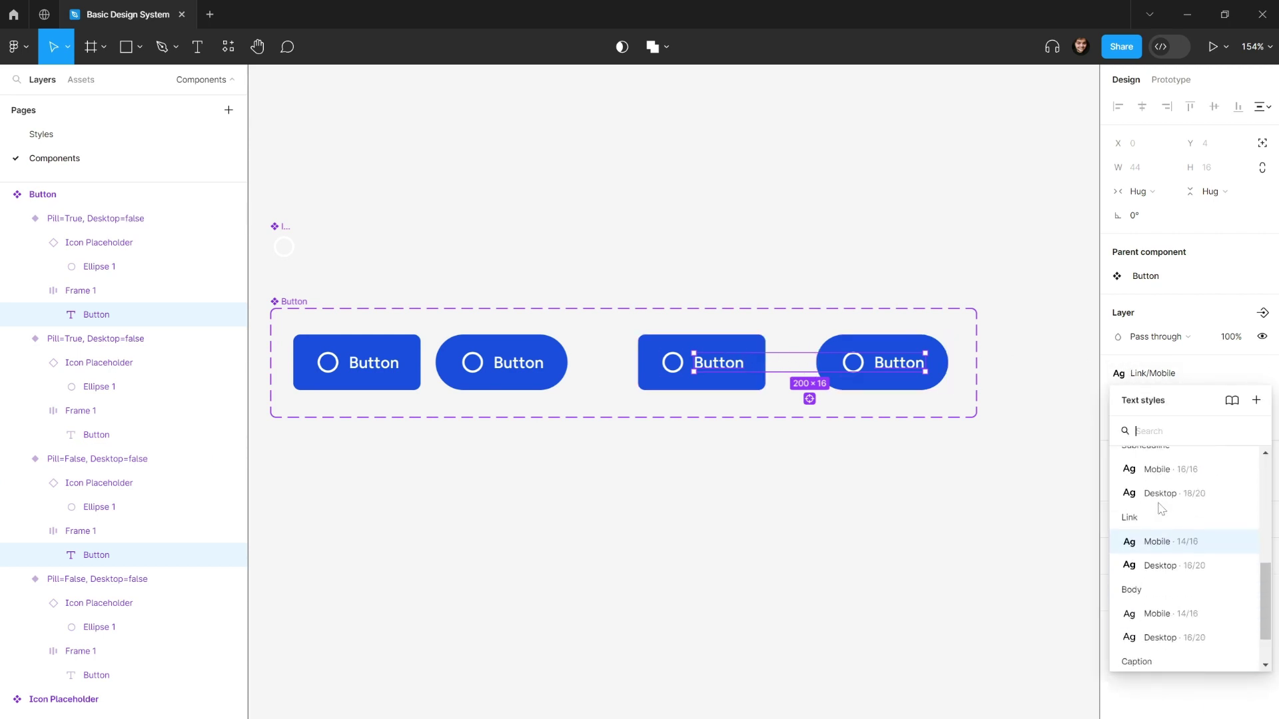
pyautogui.scroll(2, 1159, 510)
pyautogui.scroll(-3, 1149, 520)
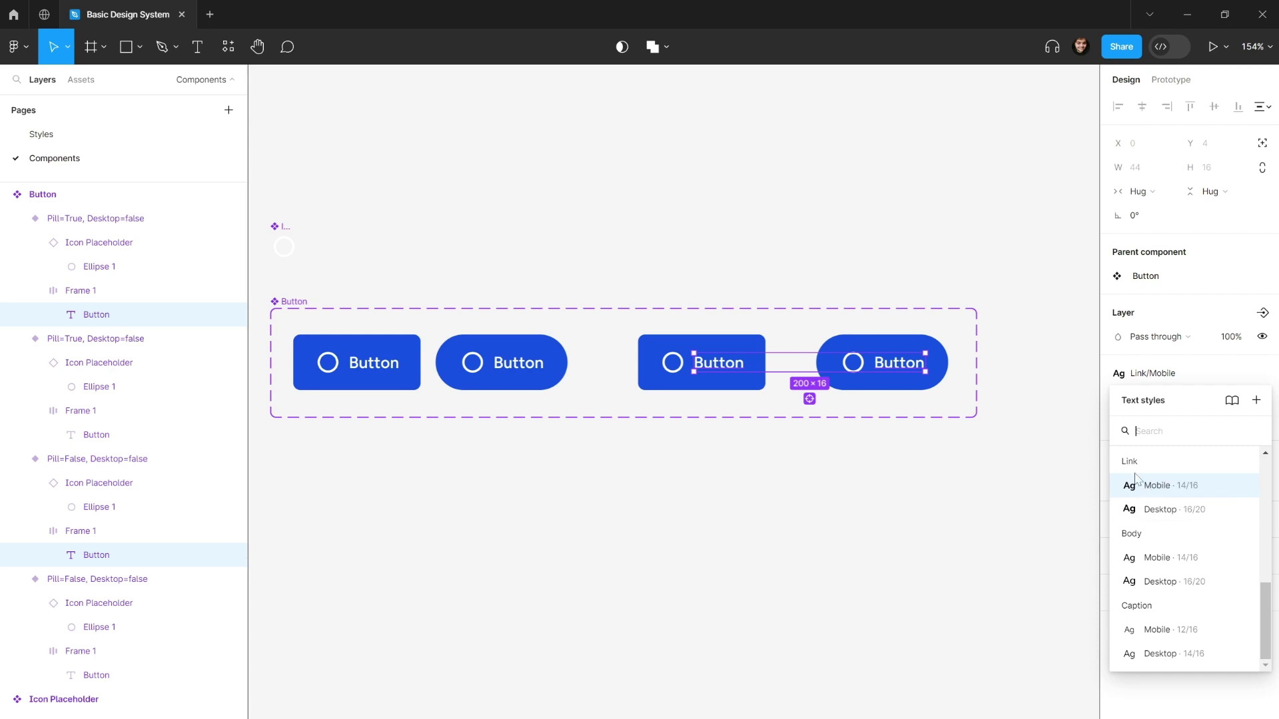
pyautogui.click(1173, 519)
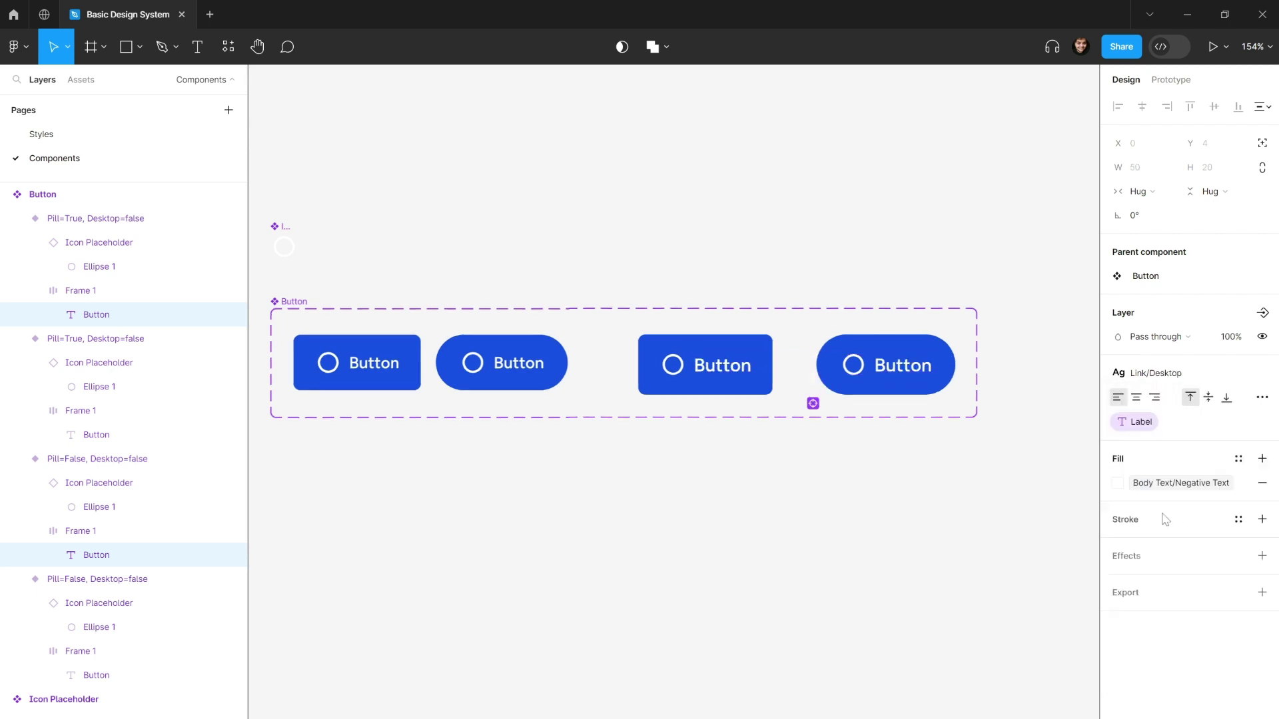
pyautogui.click(926, 471)
# - Set the vertical padding of both duplicated buttons' label frames to the 2xs spacing variable (2)
pyautogui.click(736, 380)
pyautogui.click(735, 379)
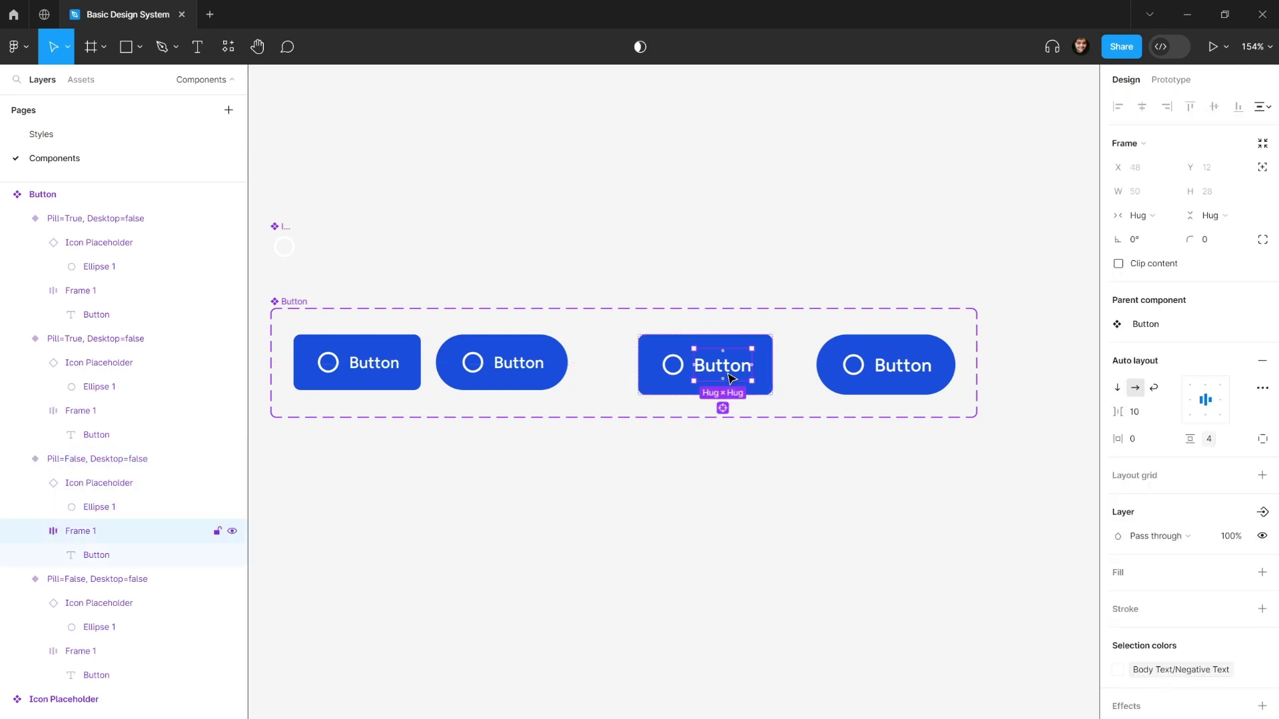
pyautogui.keyDown('shift'); pyautogui.click(917, 373); pyautogui.keyUp('shift')
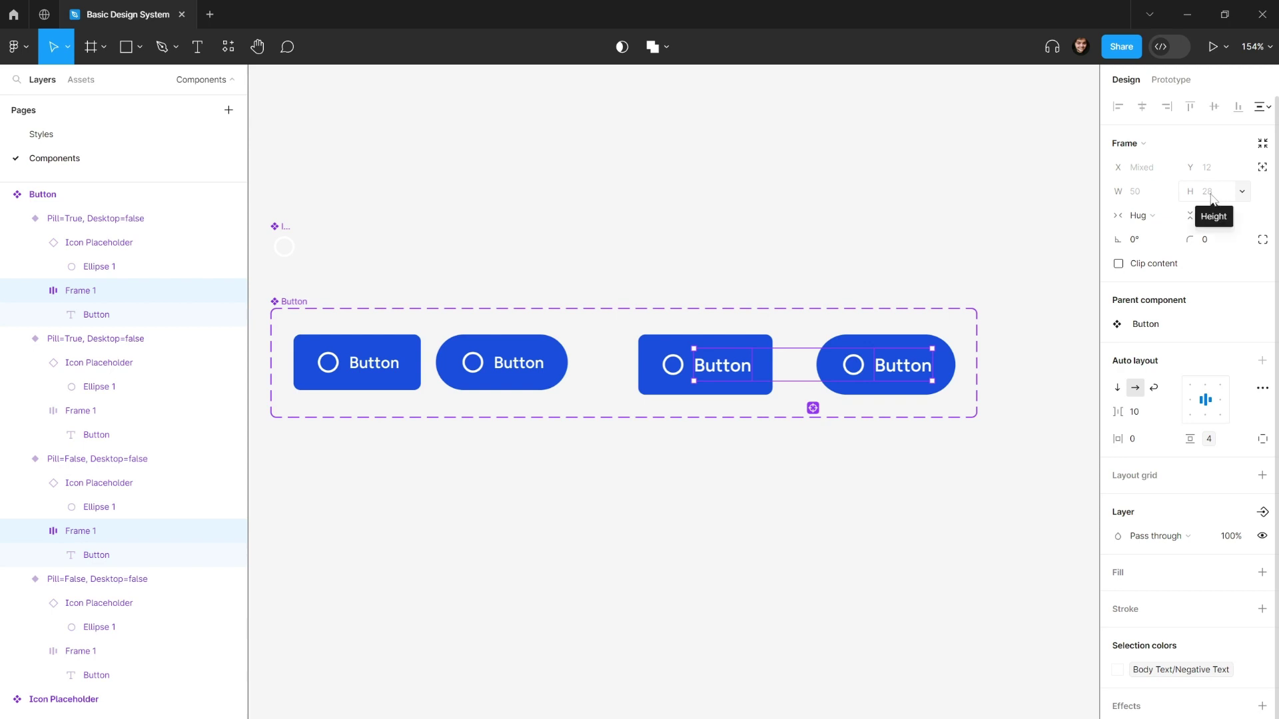
pyautogui.click(1242, 439)
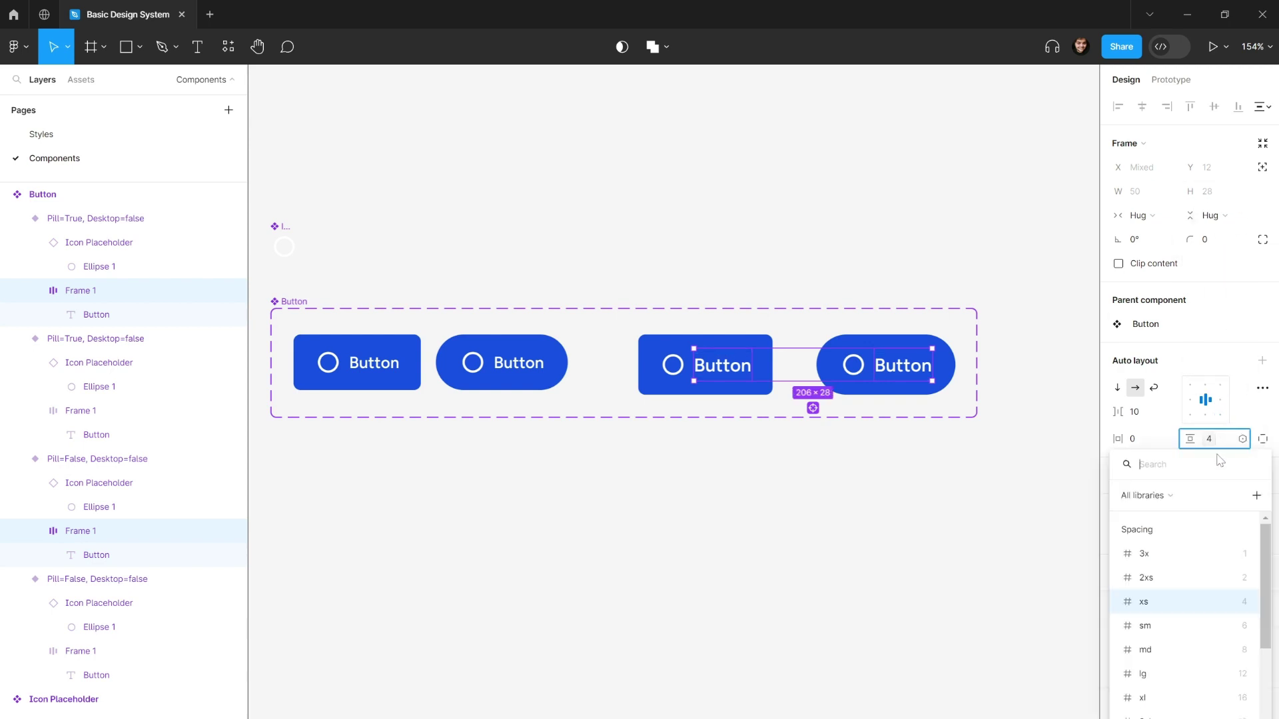
pyautogui.click(1205, 579)
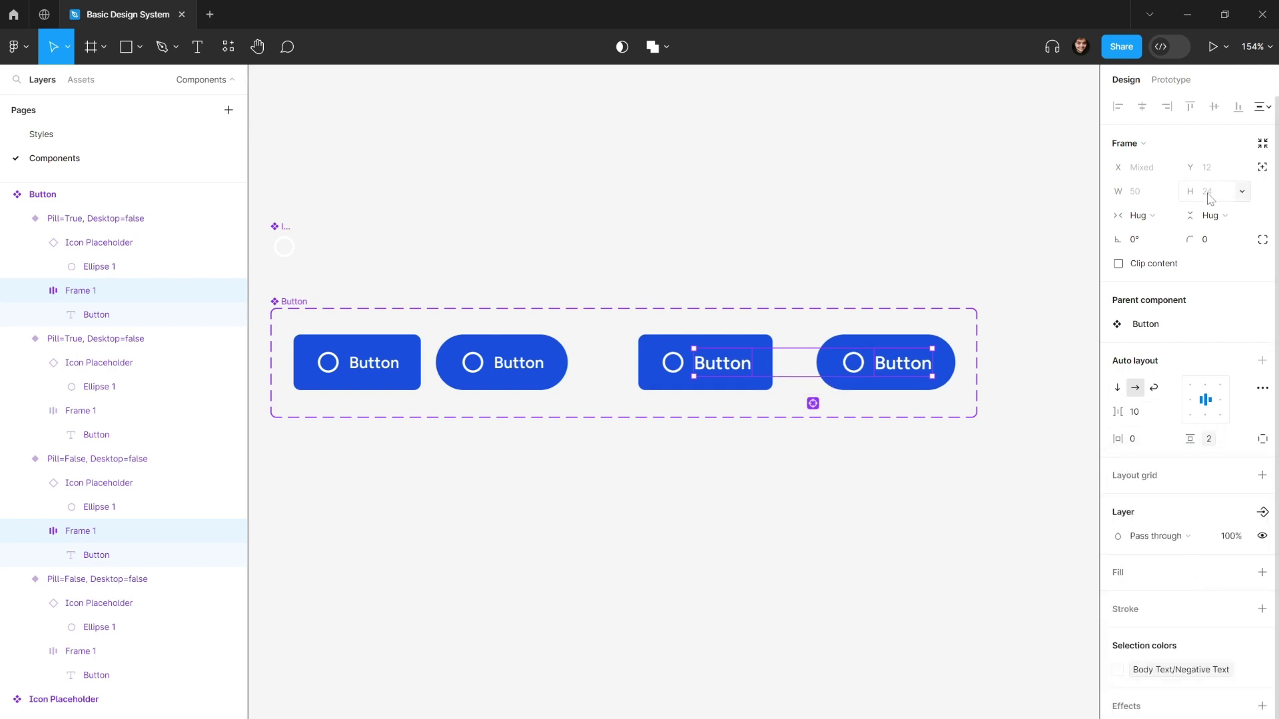
# - Set the horizontal padding of the duplicated rectangular button to the 3xl spacing variable (20)
pyautogui.click(968, 238)
pyautogui.click(821, 371)
pyautogui.keyDown('shift'); pyautogui.click(752, 366); pyautogui.keyUp('shift')
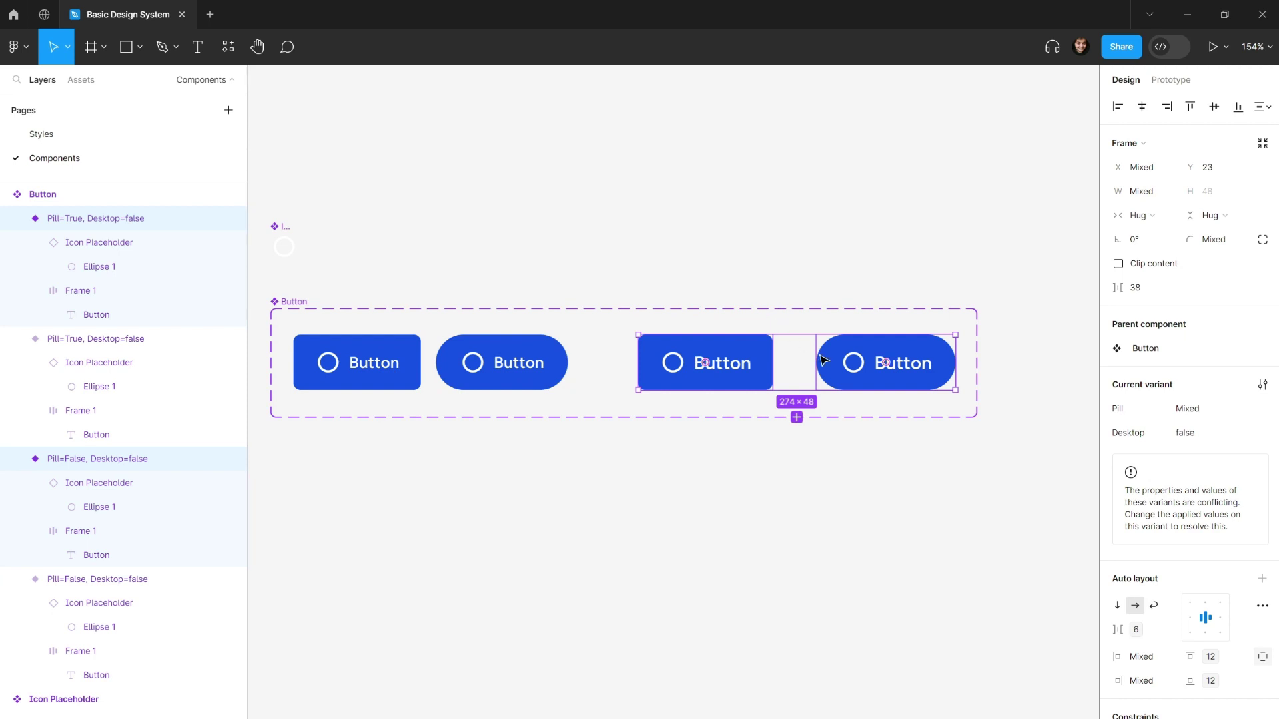
pyautogui.click(818, 535)
pyautogui.click(710, 367)
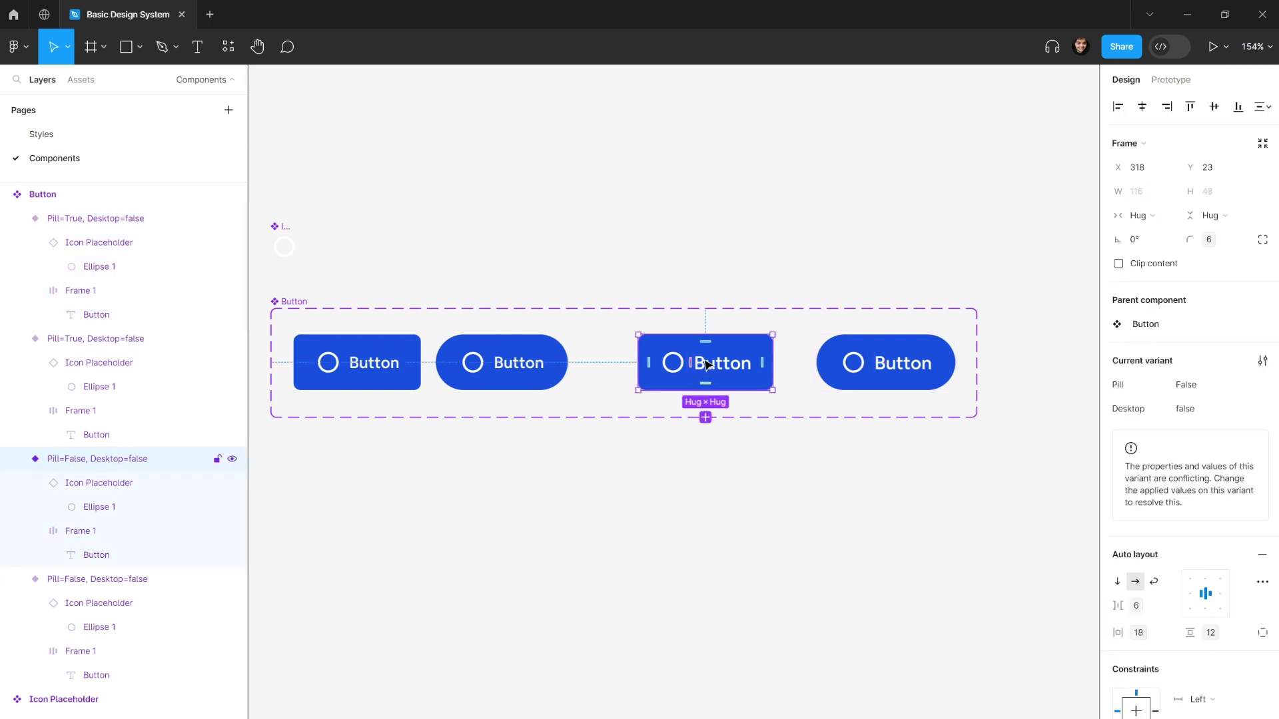
pyautogui.scroll(2, 646, 344)
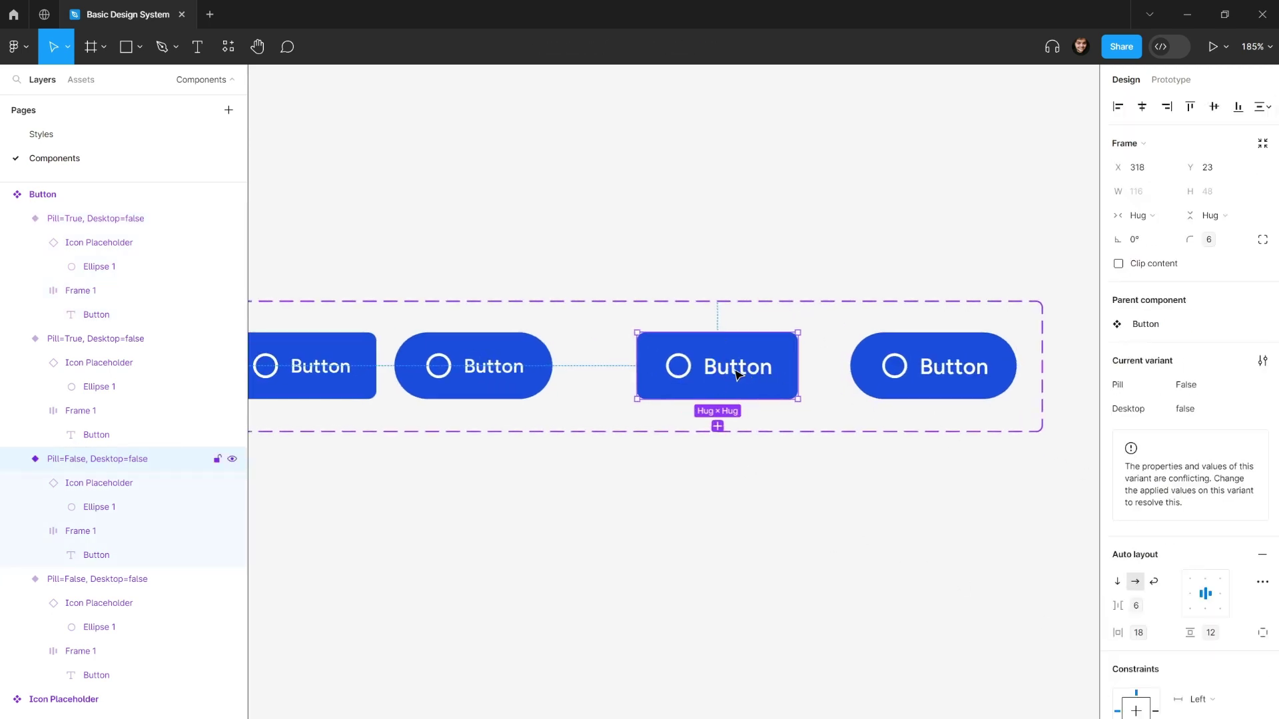
pyautogui.scroll(1, 731, 388)
pyautogui.scroll(1, 731, 388)
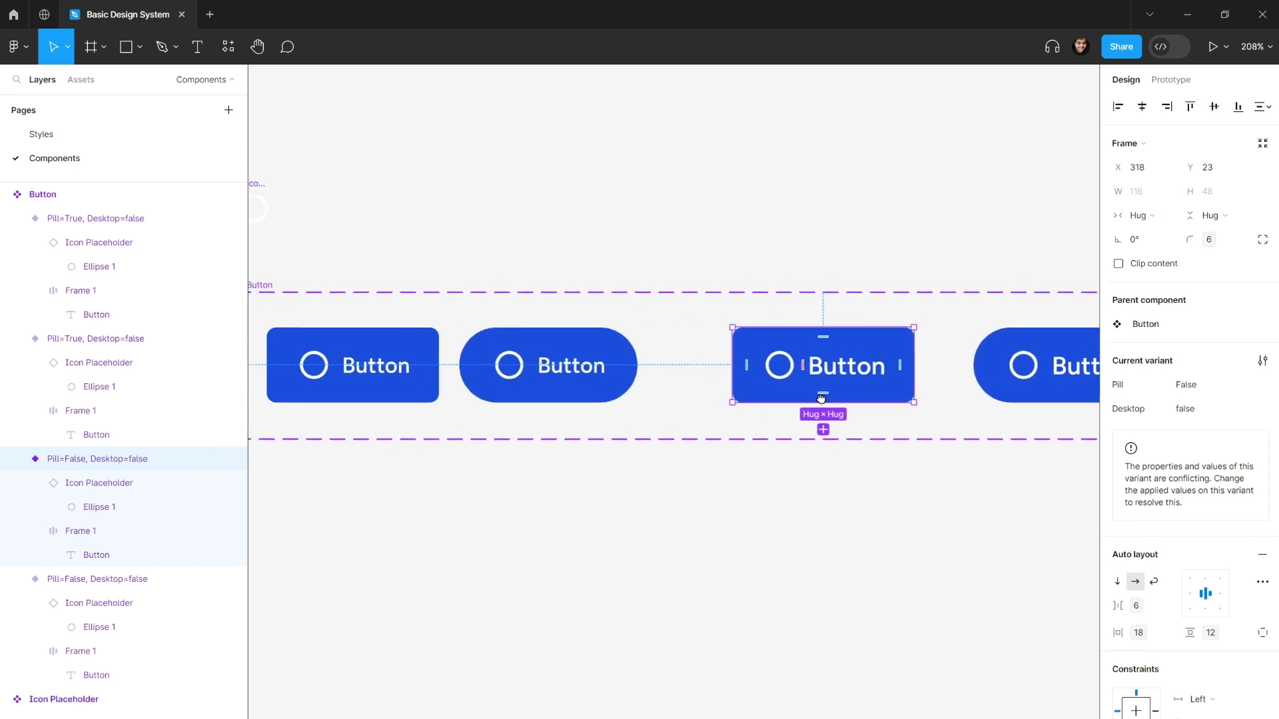
pyautogui.scroll(-3, 1173, 494)
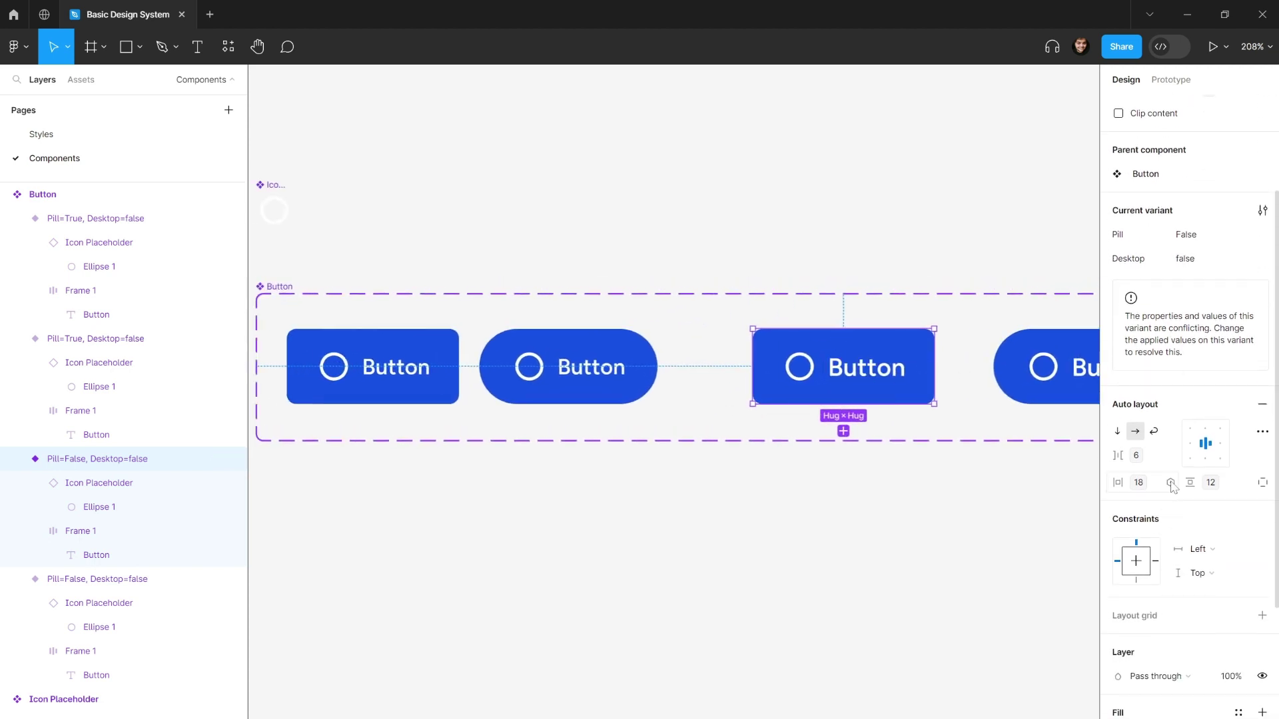
pyautogui.click(1170, 487)
pyautogui.scroll(-1, 1177, 626)
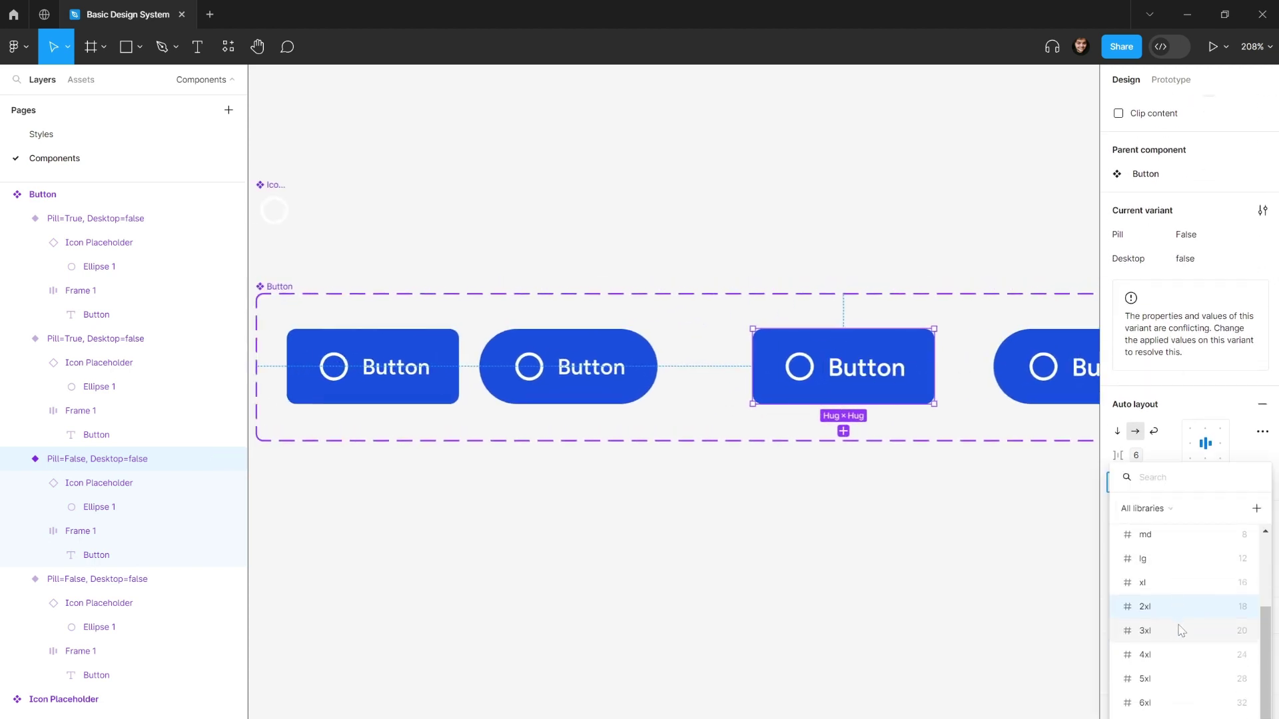
pyautogui.click(1190, 638)
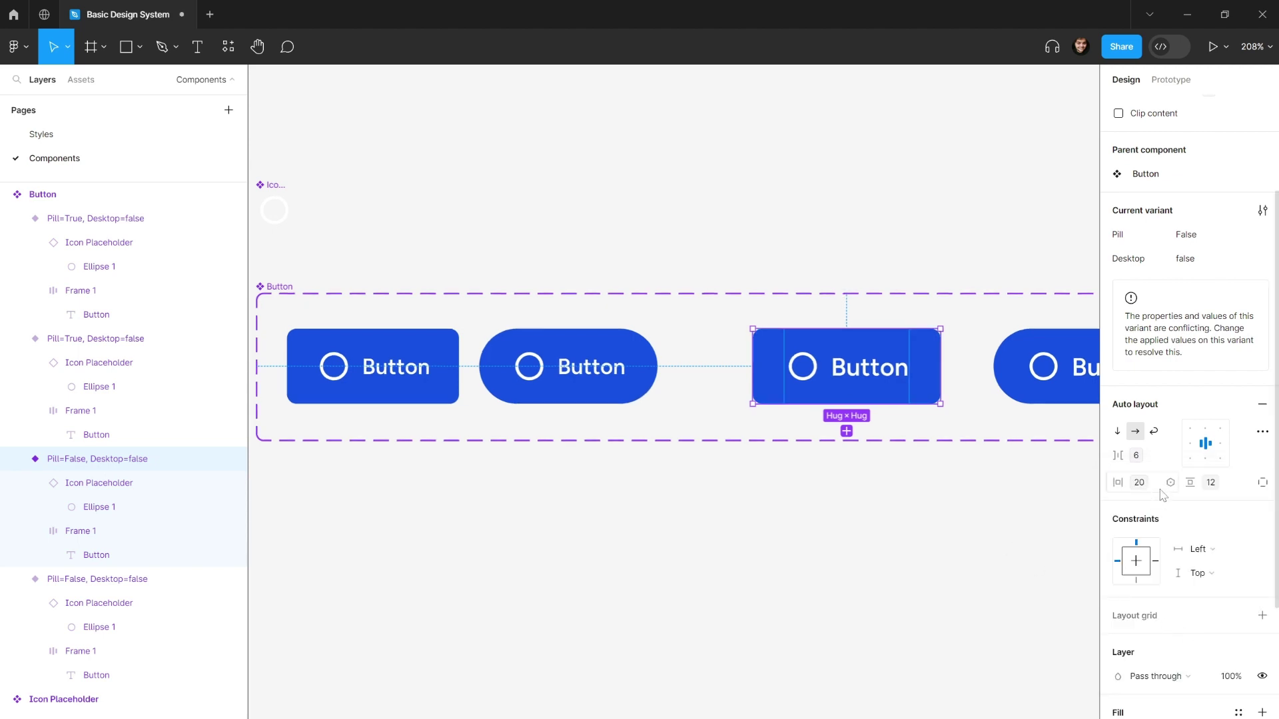
# - Set the duplicated rectangular button's horizontal padding to the 4xl variable (24) and its vertical padding to the xl variable (16)
pyautogui.click(1170, 485)
pyautogui.scroll(-1, 1195, 626)
pyautogui.click(1192, 680)
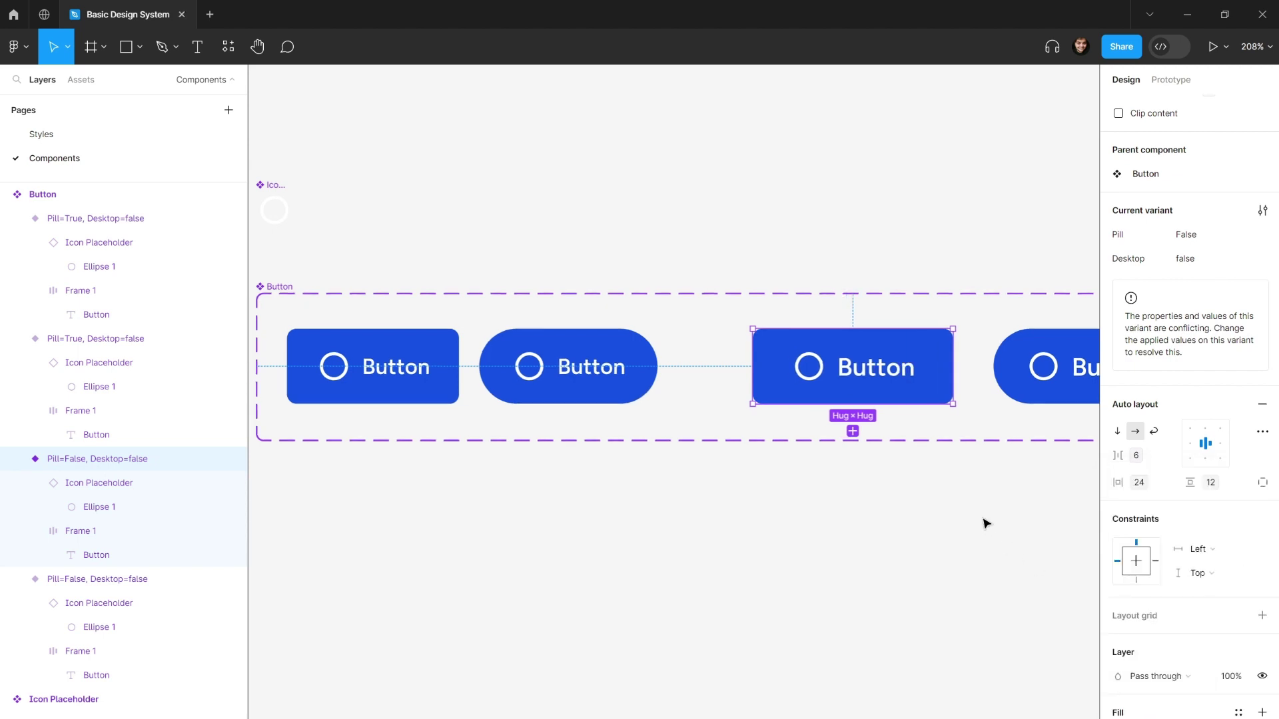
pyautogui.hscroll(3, 832, 516)
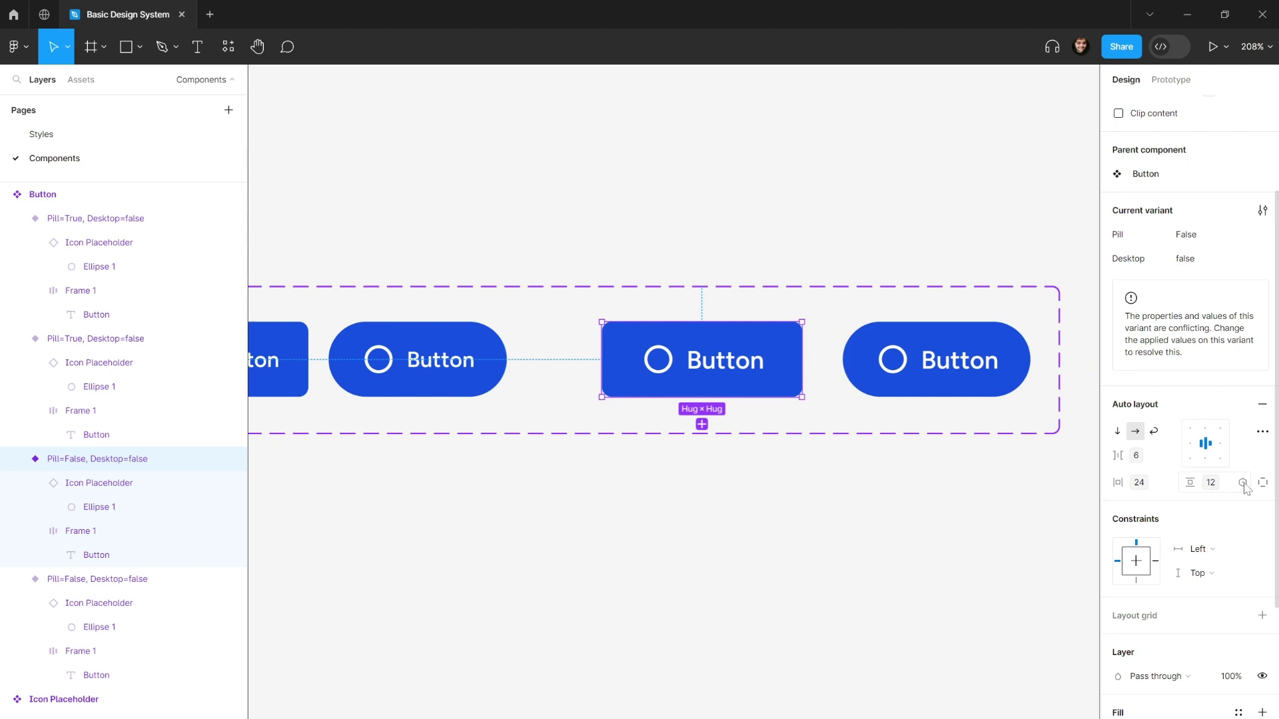
pyautogui.click(1243, 485)
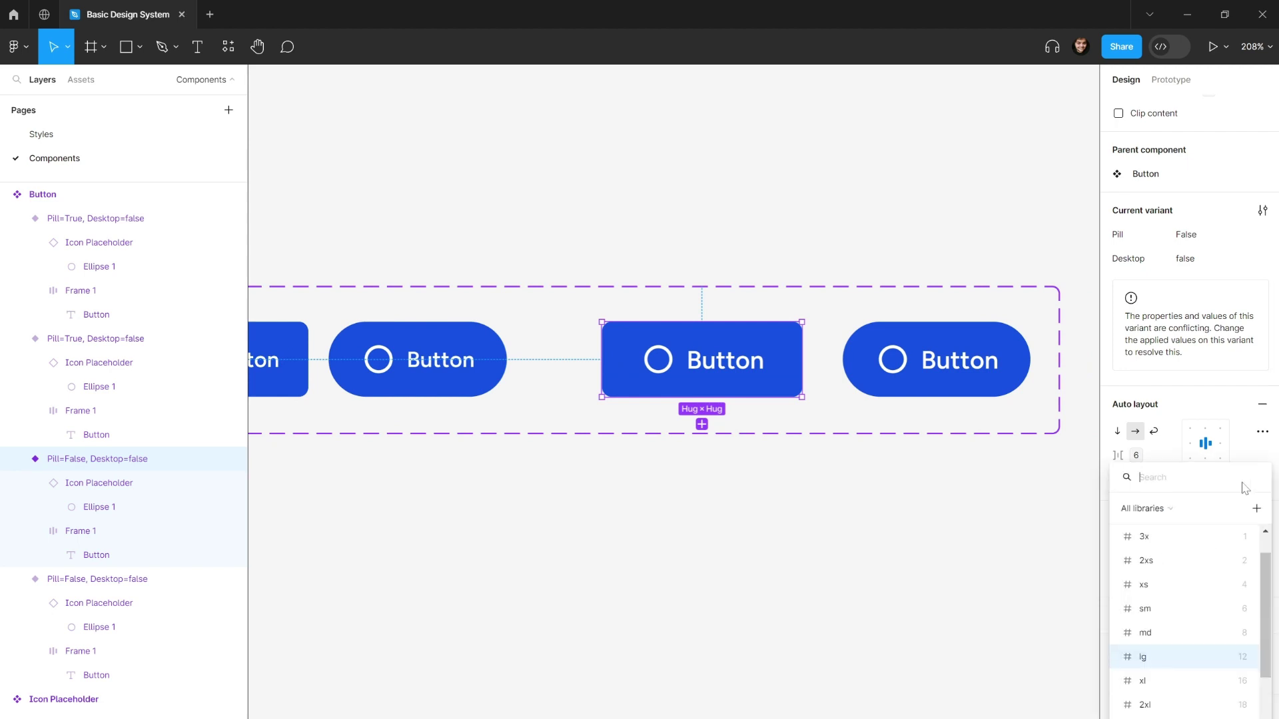
pyautogui.click(1218, 682)
pyautogui.click(913, 534)
# - Set the horizontal padding of the duplicated pill button to the 5xl spacing variable (28)
pyautogui.click(943, 392)
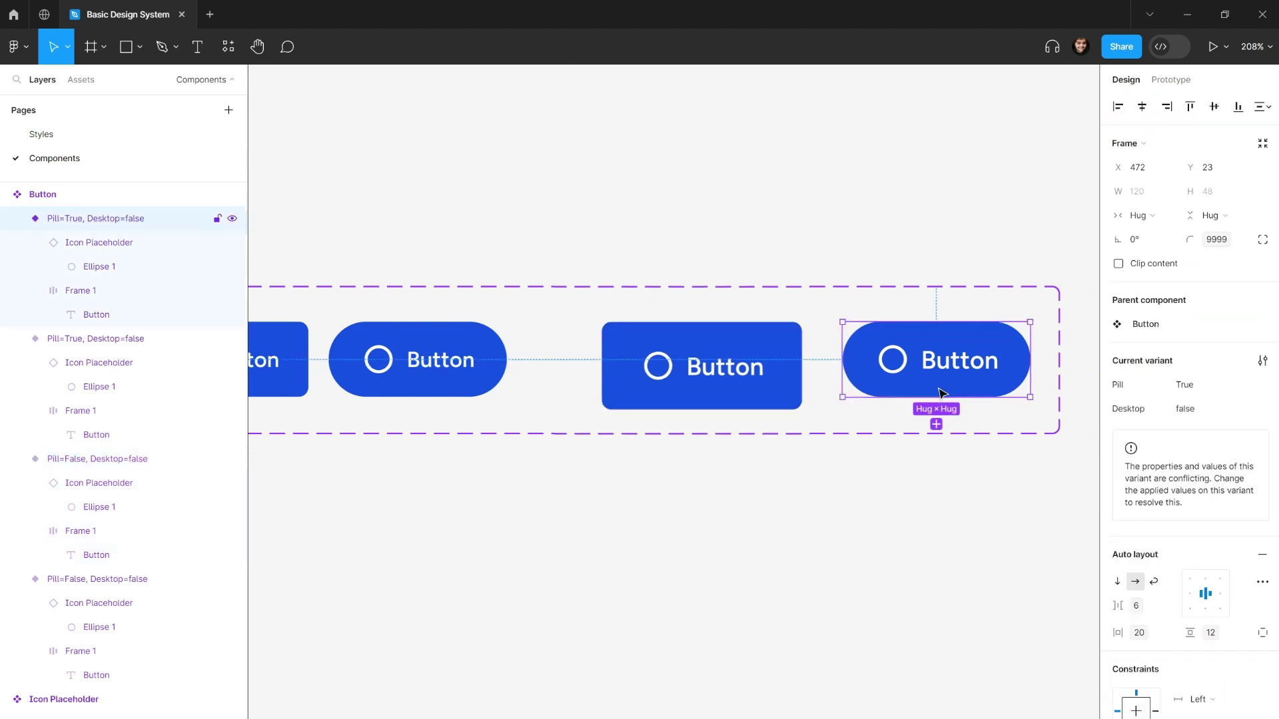
pyautogui.scroll(-1, 1178, 584)
pyautogui.click(1170, 584)
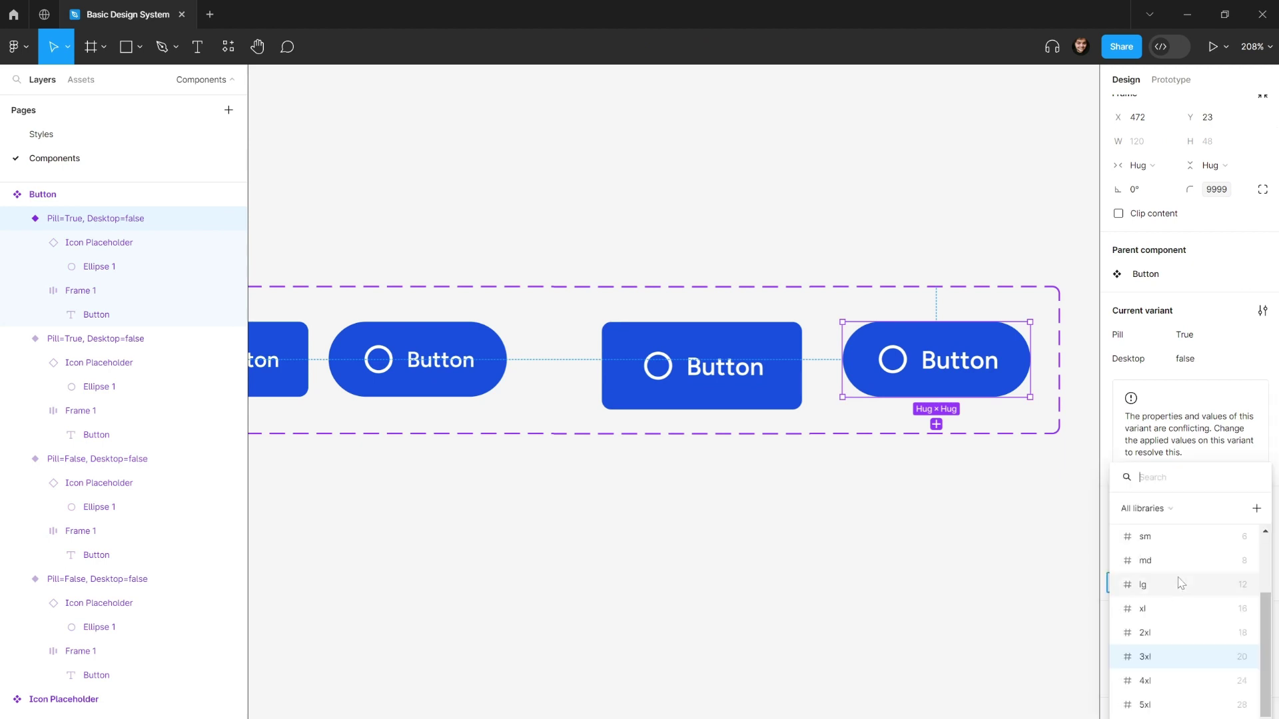
pyautogui.click(1192, 611)
pyautogui.hscroll(1, 1001, 532)
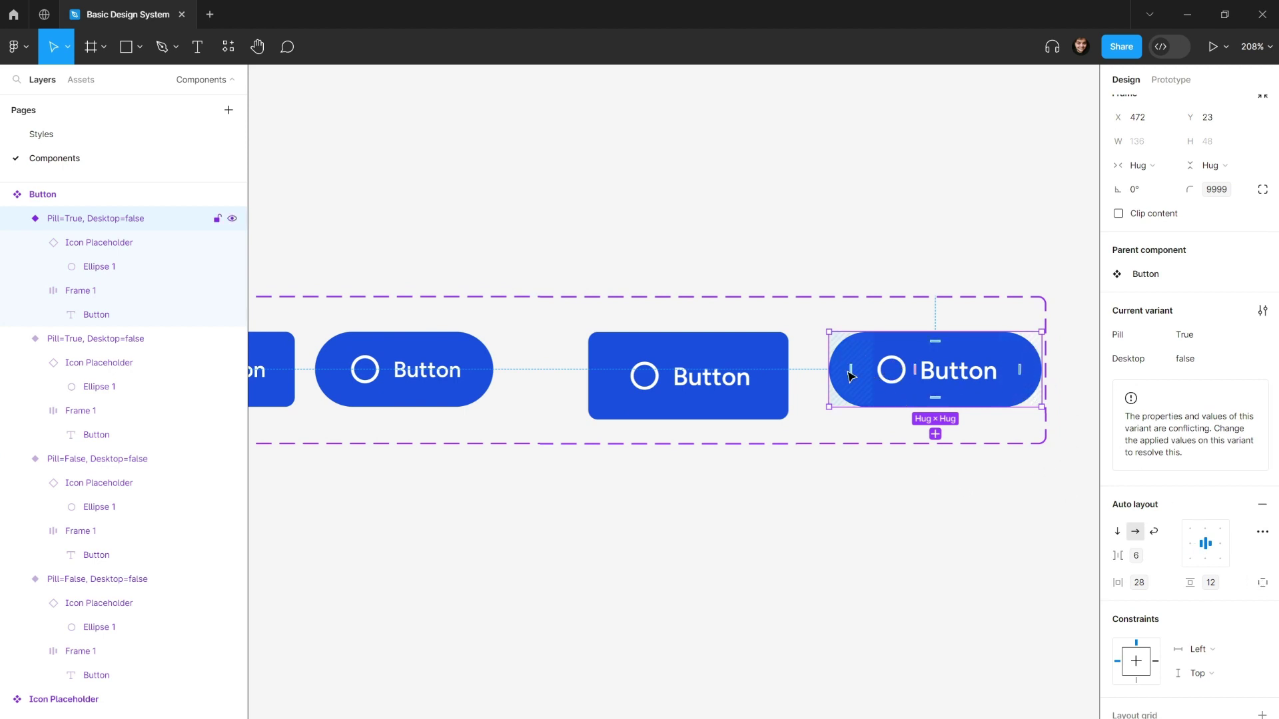
# - Try a separate left padding on the duplicated pill button using the 4xl spacing variable (24)
pyautogui.scroll(5, 875, 377)
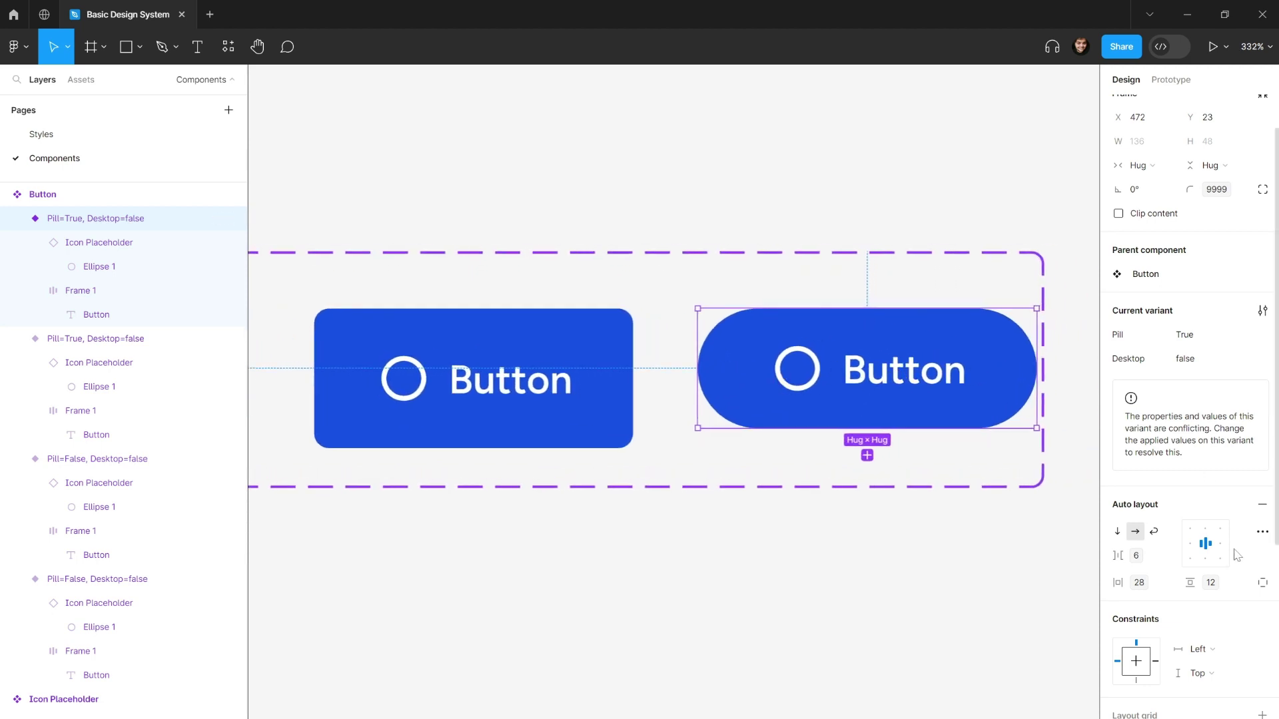
pyautogui.scroll(2, 773, 373)
pyautogui.hscroll(2, 762, 363)
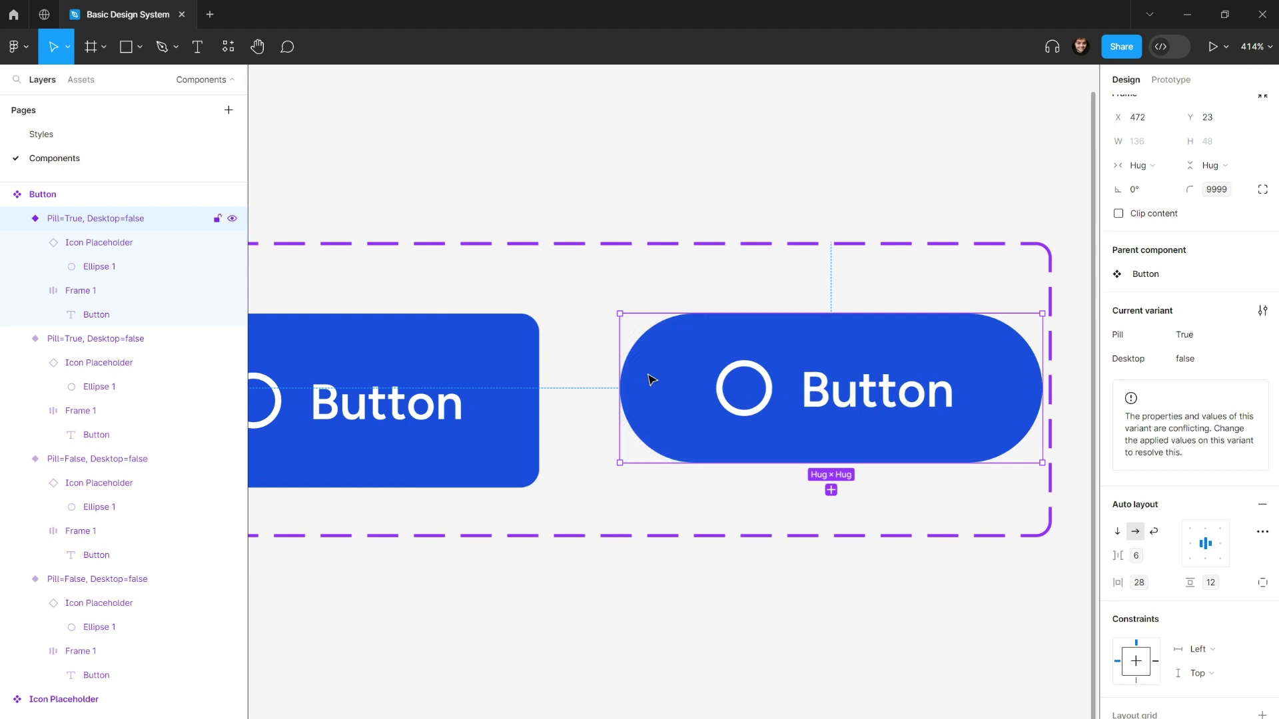
pyautogui.scroll(1, 670, 386)
pyautogui.hscroll(2, 639, 373)
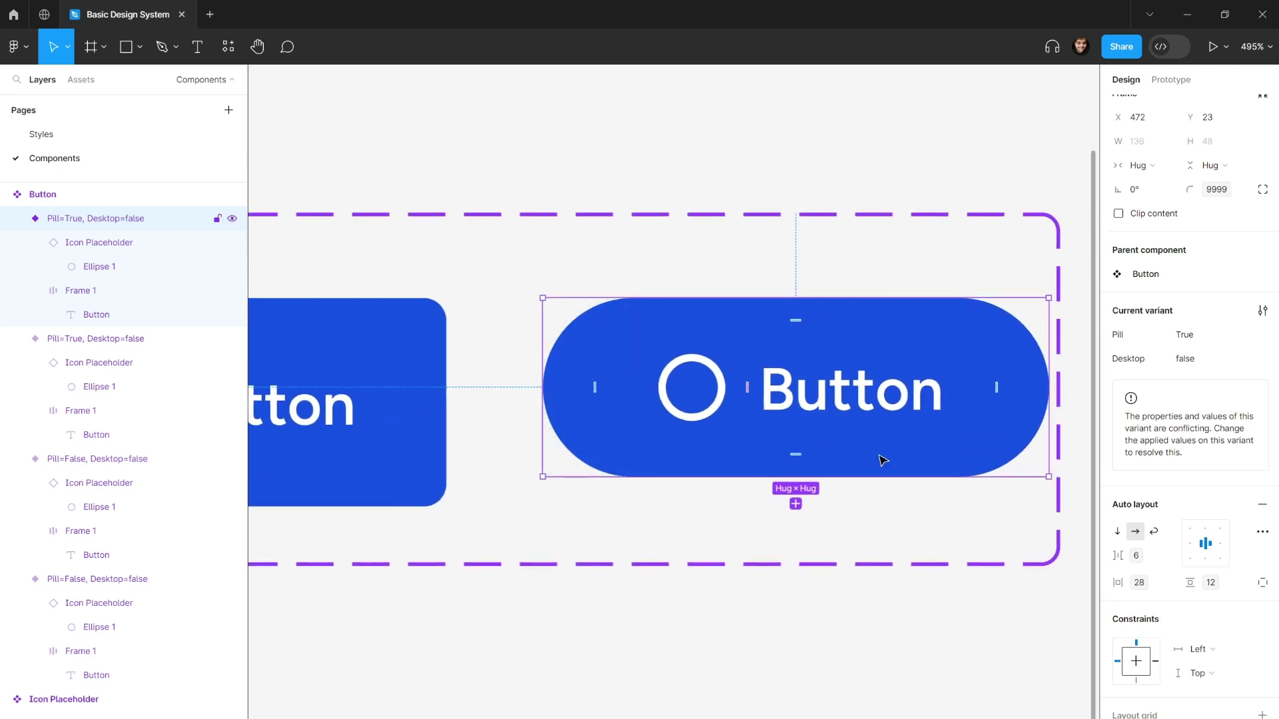
pyautogui.click(1262, 586)
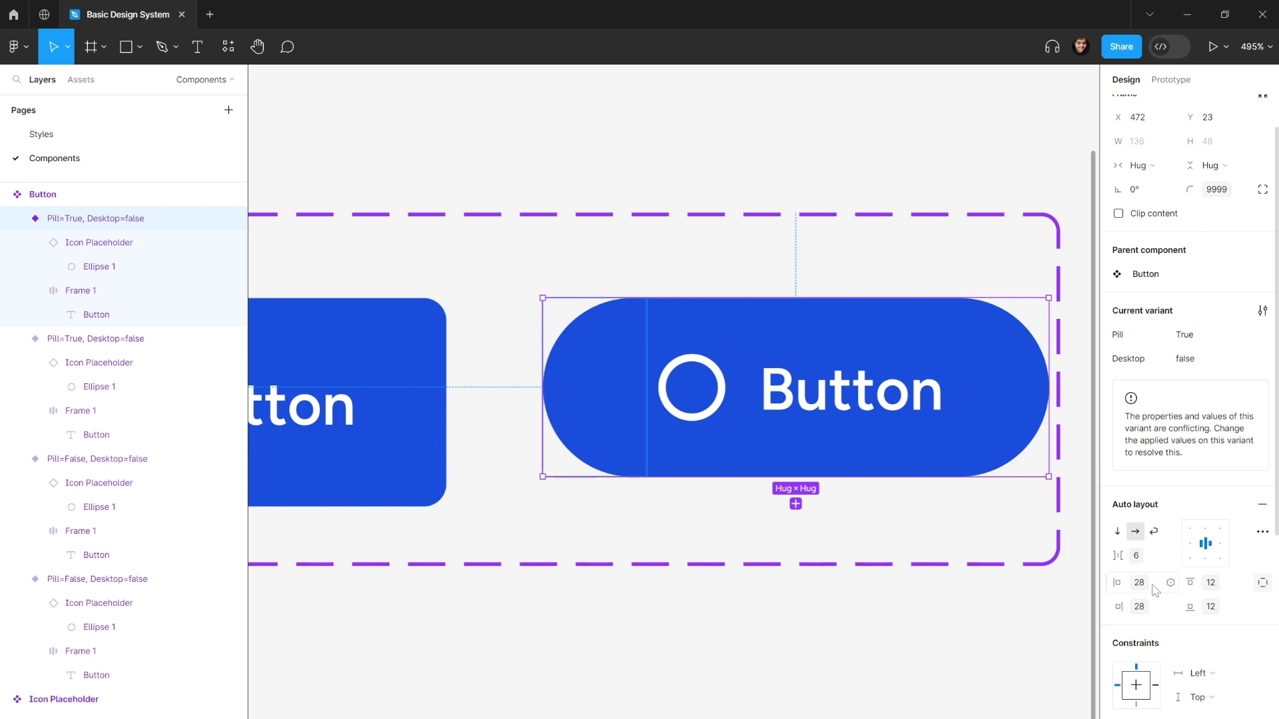
pyautogui.click(1170, 582)
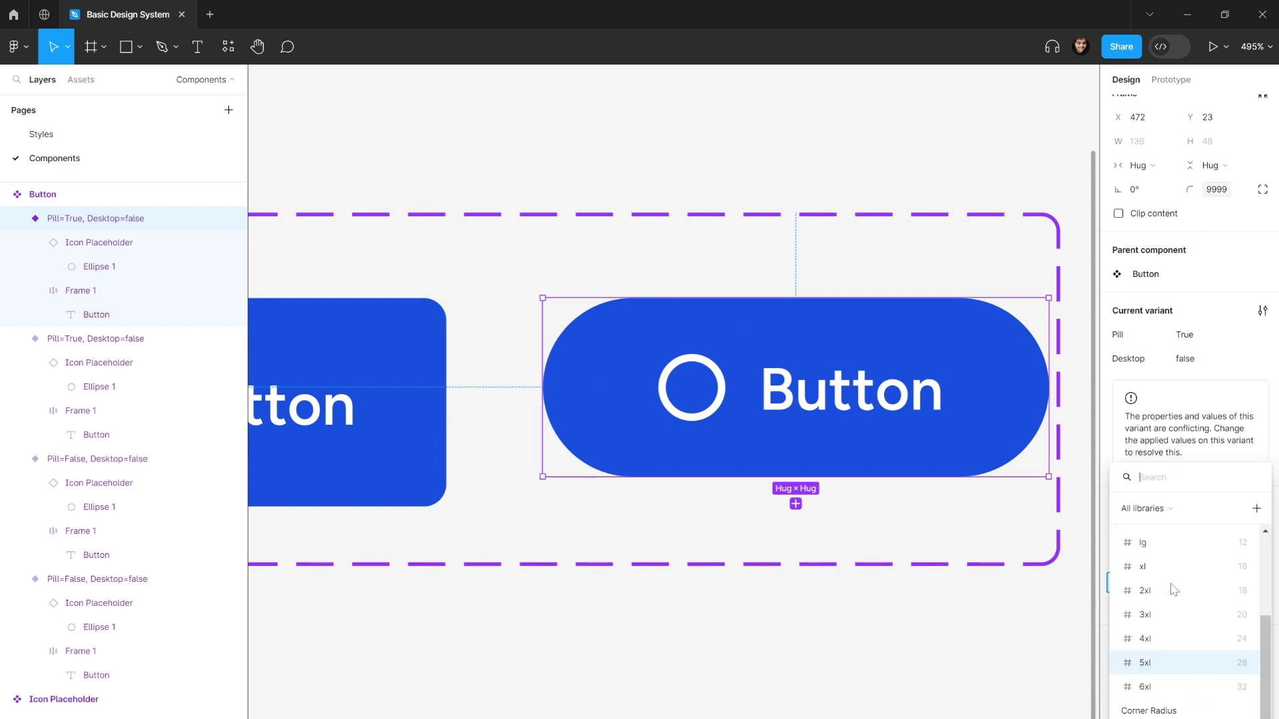
pyautogui.click(1179, 645)
pyautogui.click(570, 276)
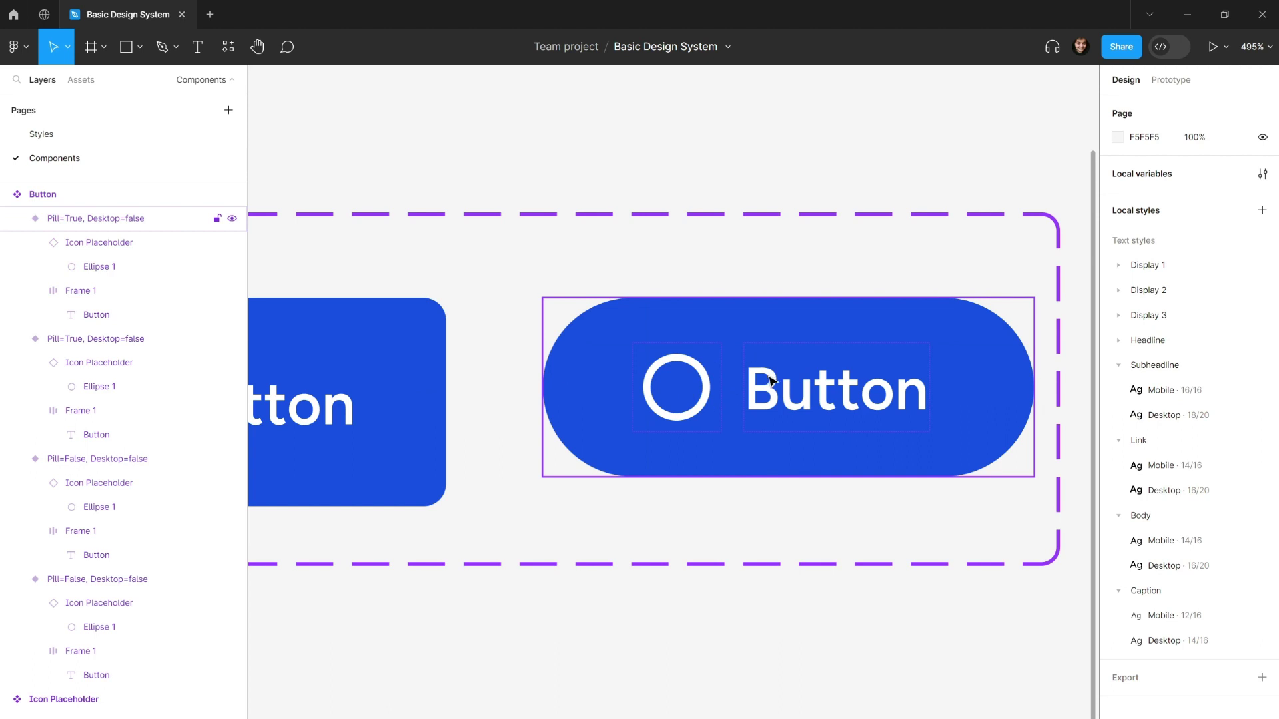
pyautogui.click(707, 383)
pyautogui.click(718, 584)
# - Set the vertical padding of the duplicated pill button to the xl spacing variable (16)
pyautogui.scroll(-2, 727, 568)
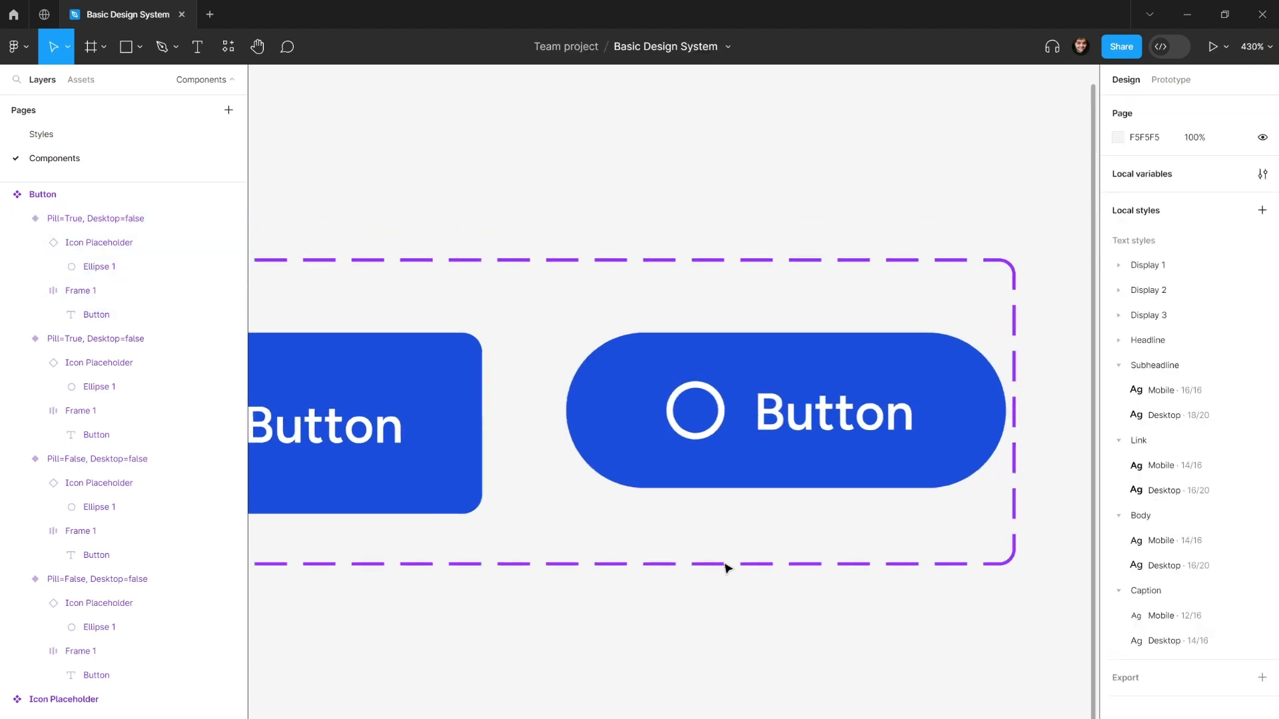
pyautogui.scroll(-10, 727, 567)
pyautogui.click(732, 538)
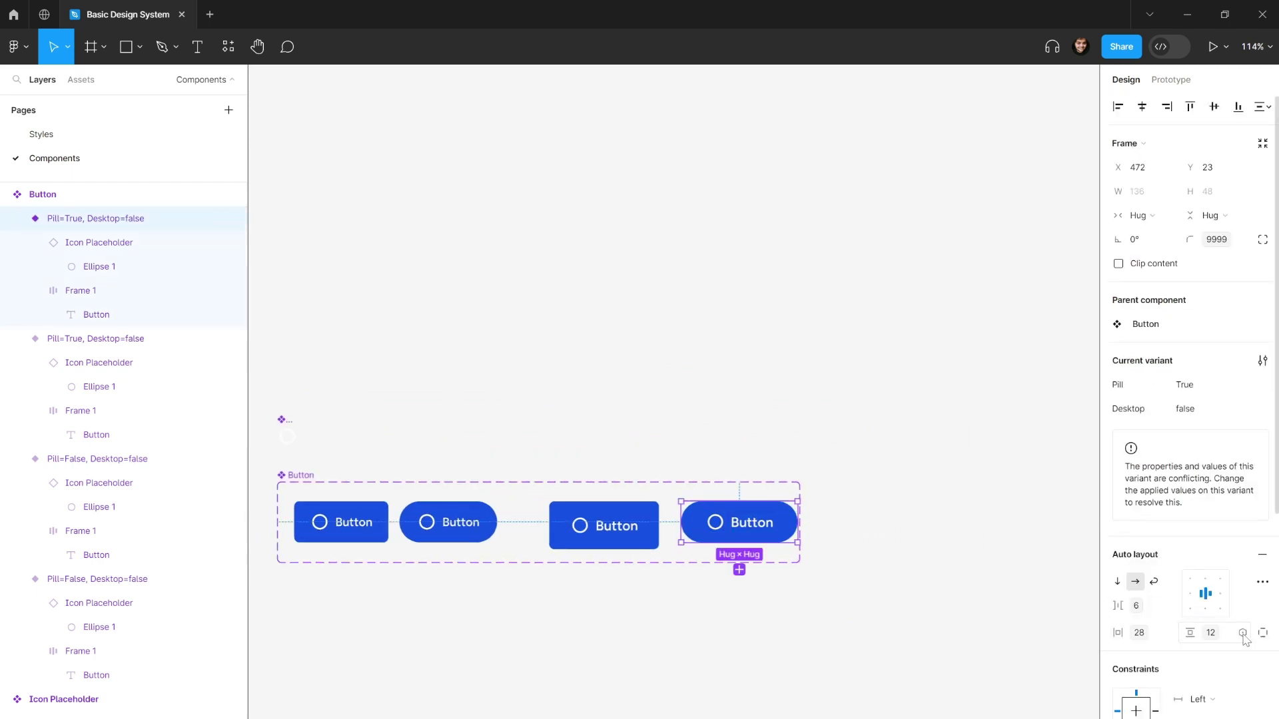
pyautogui.click(1243, 633)
pyautogui.click(1234, 681)
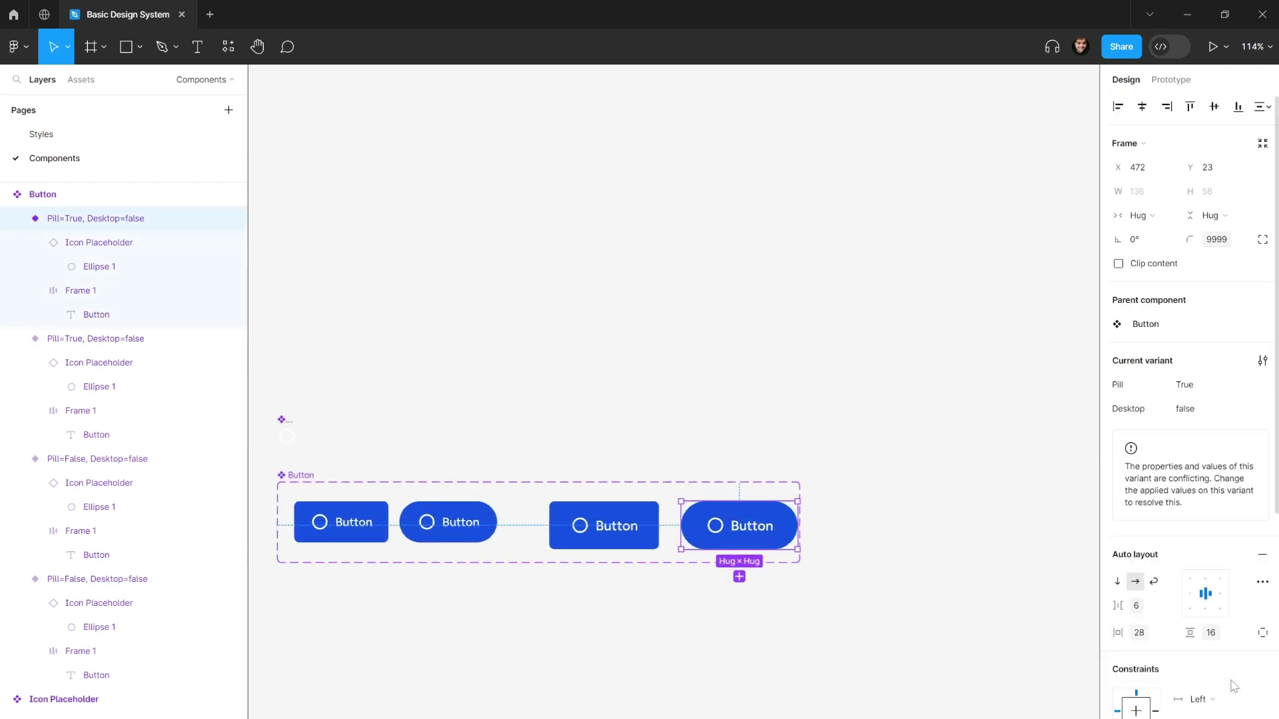
pyautogui.click(890, 533)
# - Set the corner radius of the larger rectangular button to the xs corner radius variable (8)
pyautogui.scroll(-3, 918, 479)
pyautogui.hscroll(-4, 919, 479)
pyautogui.scroll(5, 753, 453)
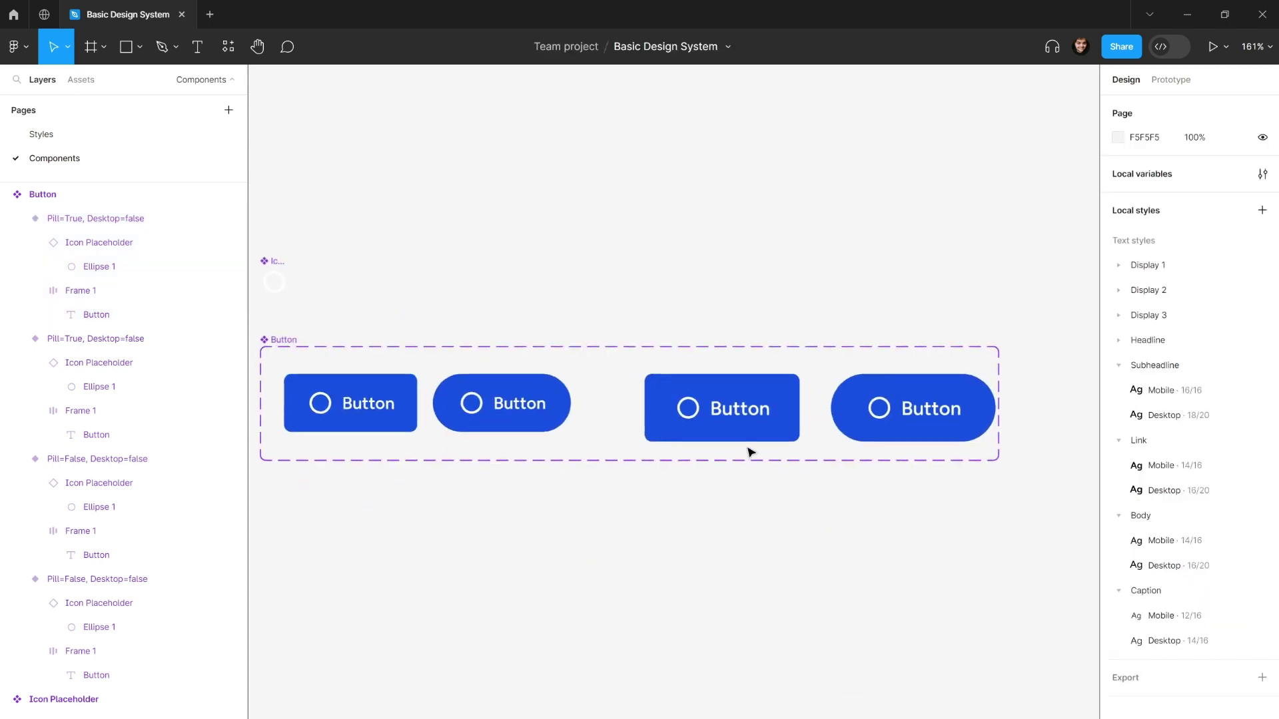
pyautogui.click(750, 426)
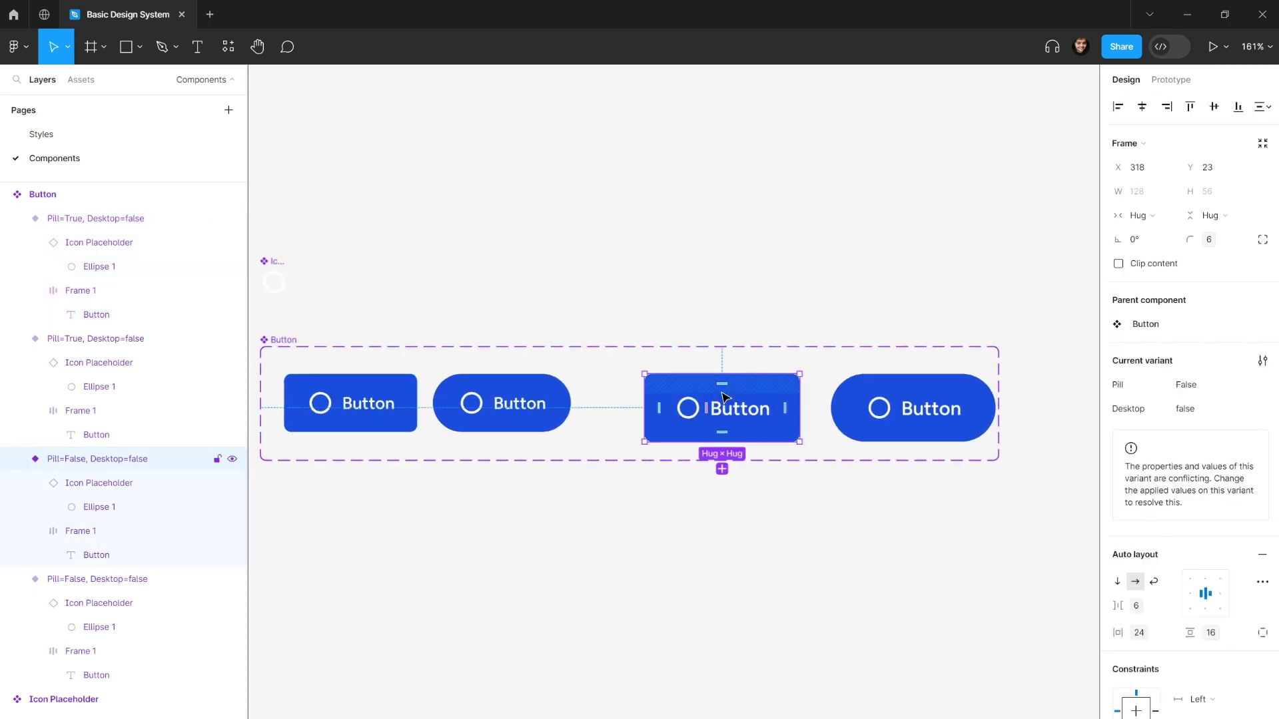
pyautogui.scroll(3, 719, 393)
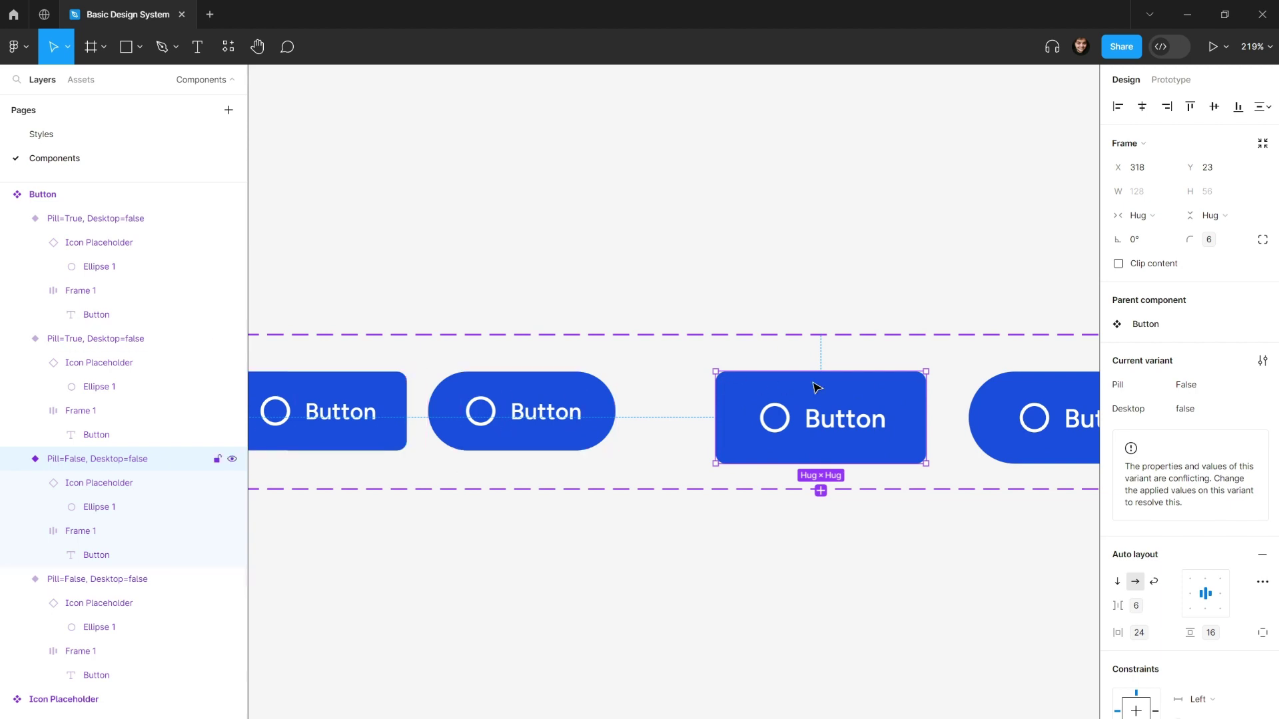
pyautogui.scroll(1, 774, 405)
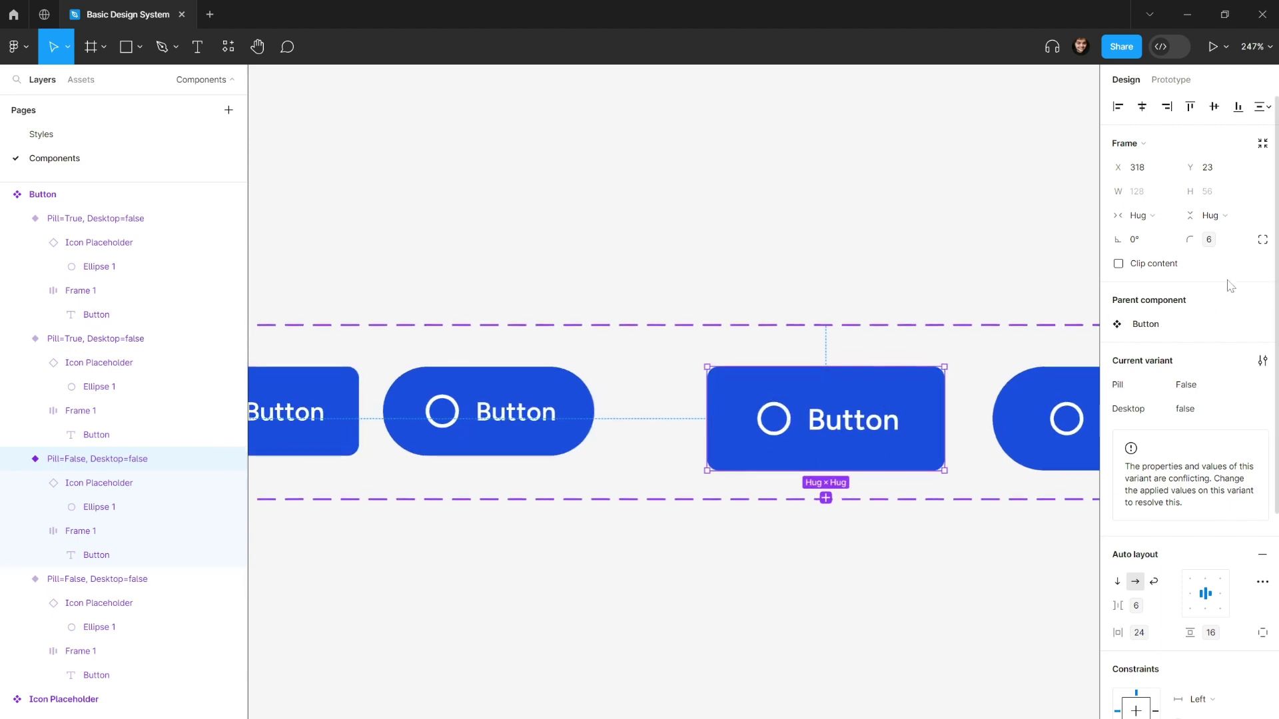
pyautogui.click(1242, 239)
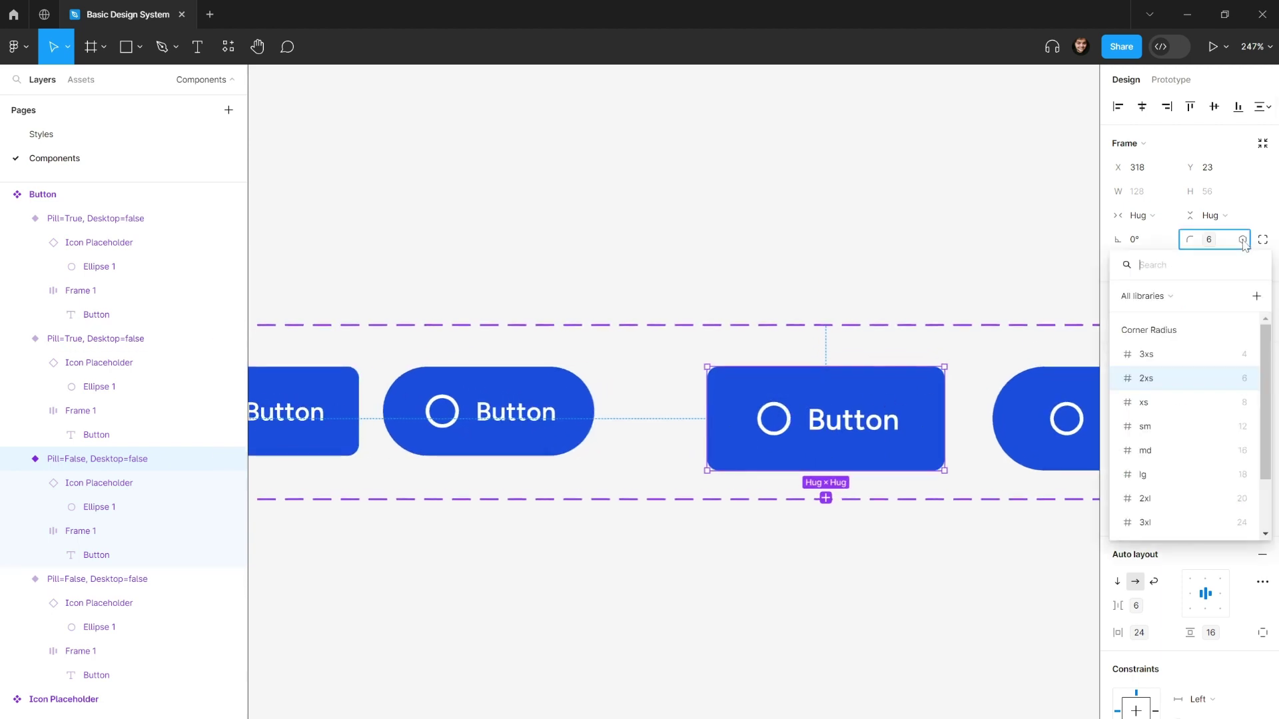
pyautogui.click(1233, 400)
pyautogui.click(886, 217)
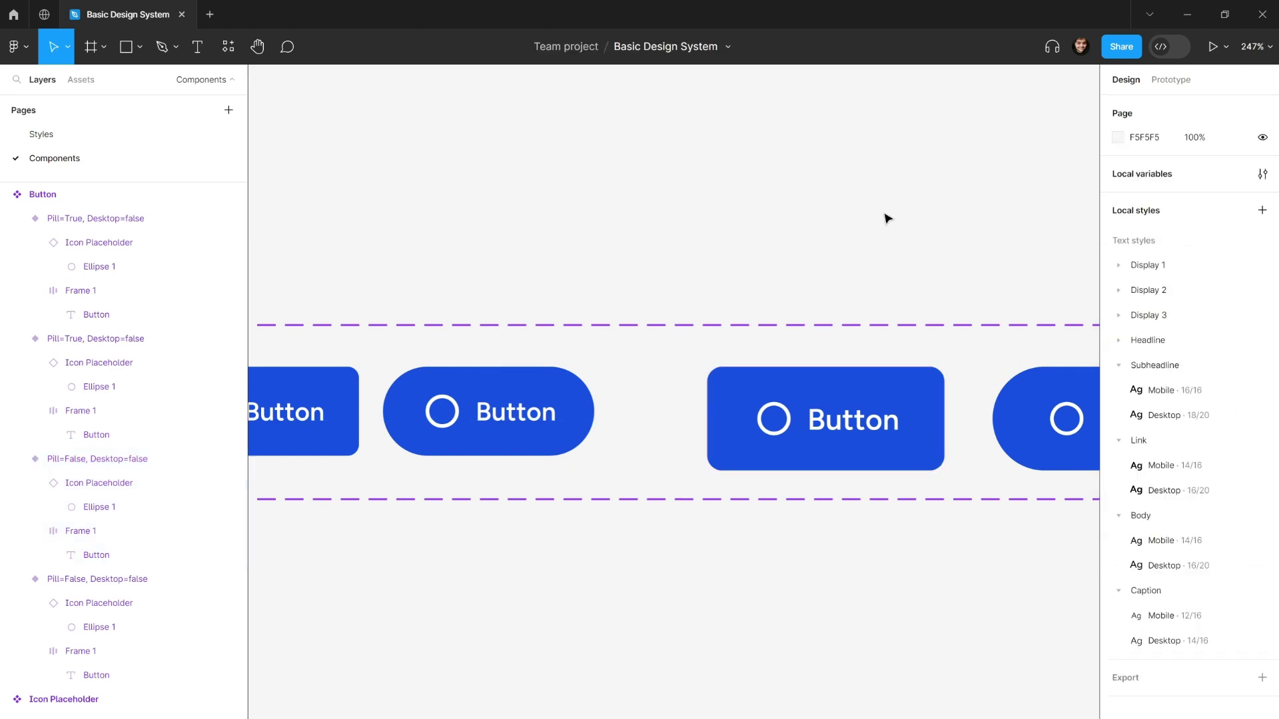
# - Widen the component set to 643 and move the larger rectangular button closer to the larger pill, at X 330
pyautogui.scroll(-5, 813, 271)
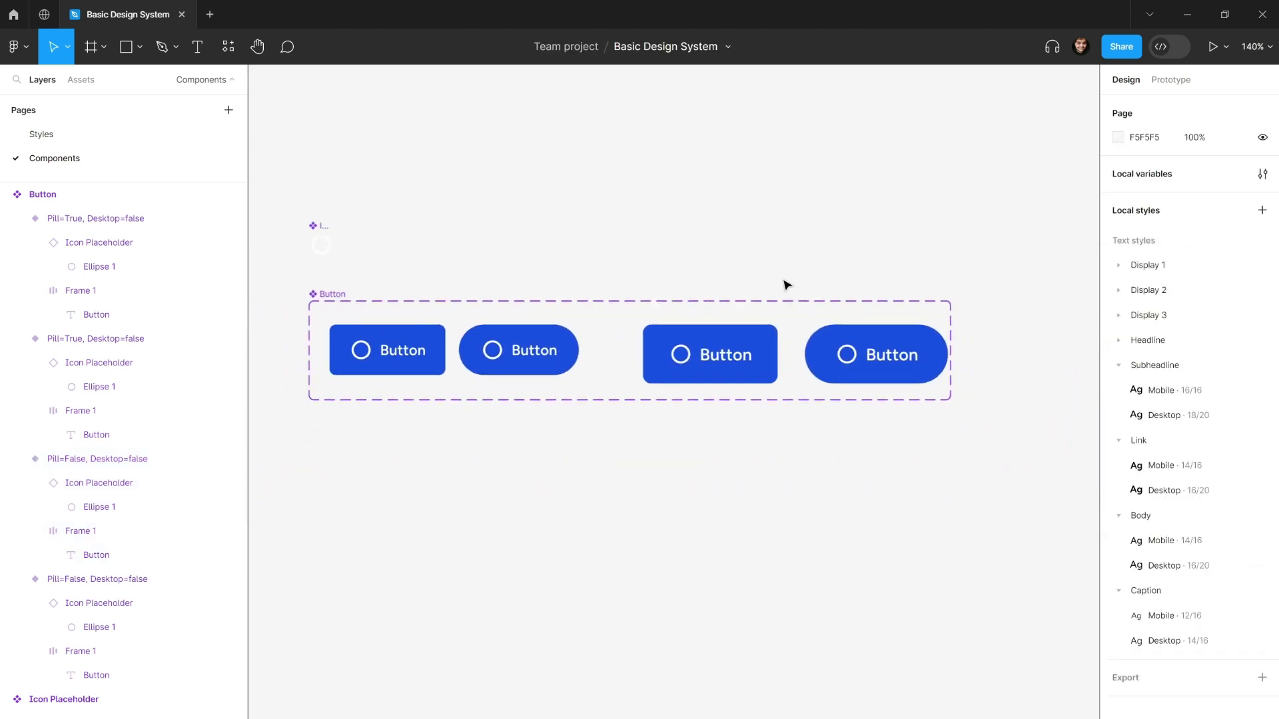
pyautogui.click(859, 305)
pyautogui.moveTo(951, 319); pyautogui.dragTo(984, 319)
pyautogui.press('Escape')
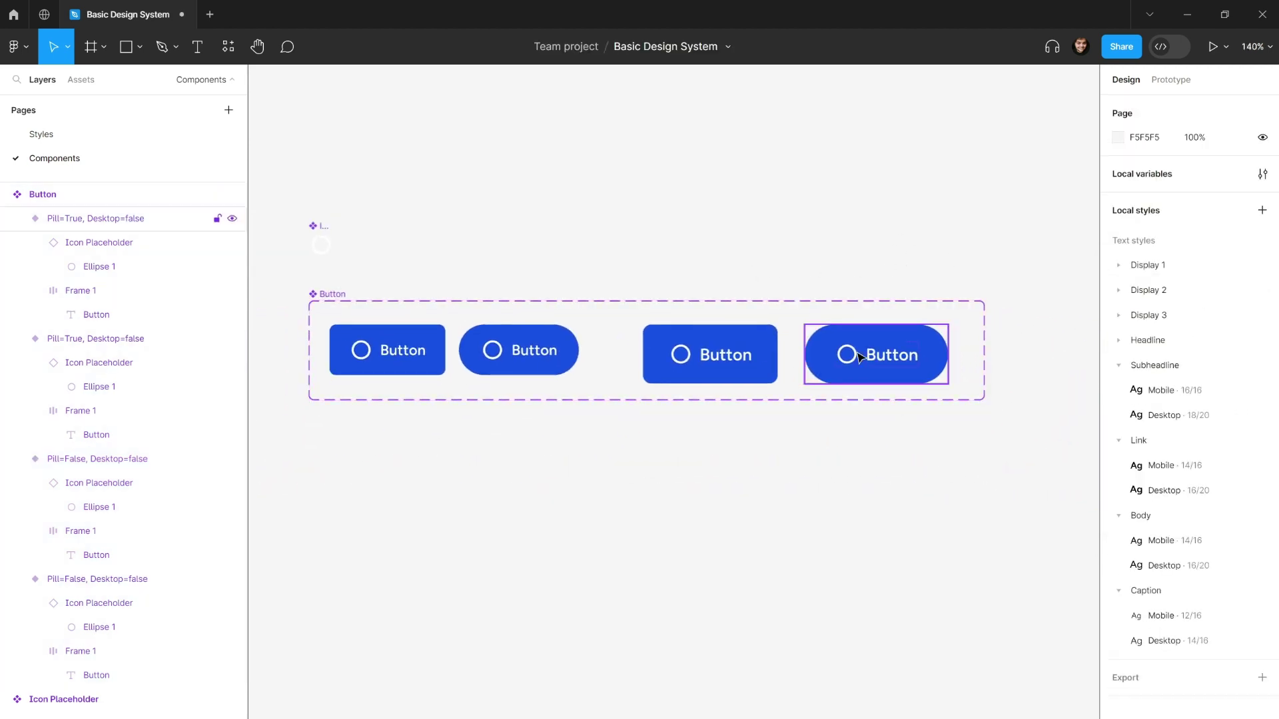
pyautogui.moveTo(725, 363); pyautogui.dragTo(738, 363)
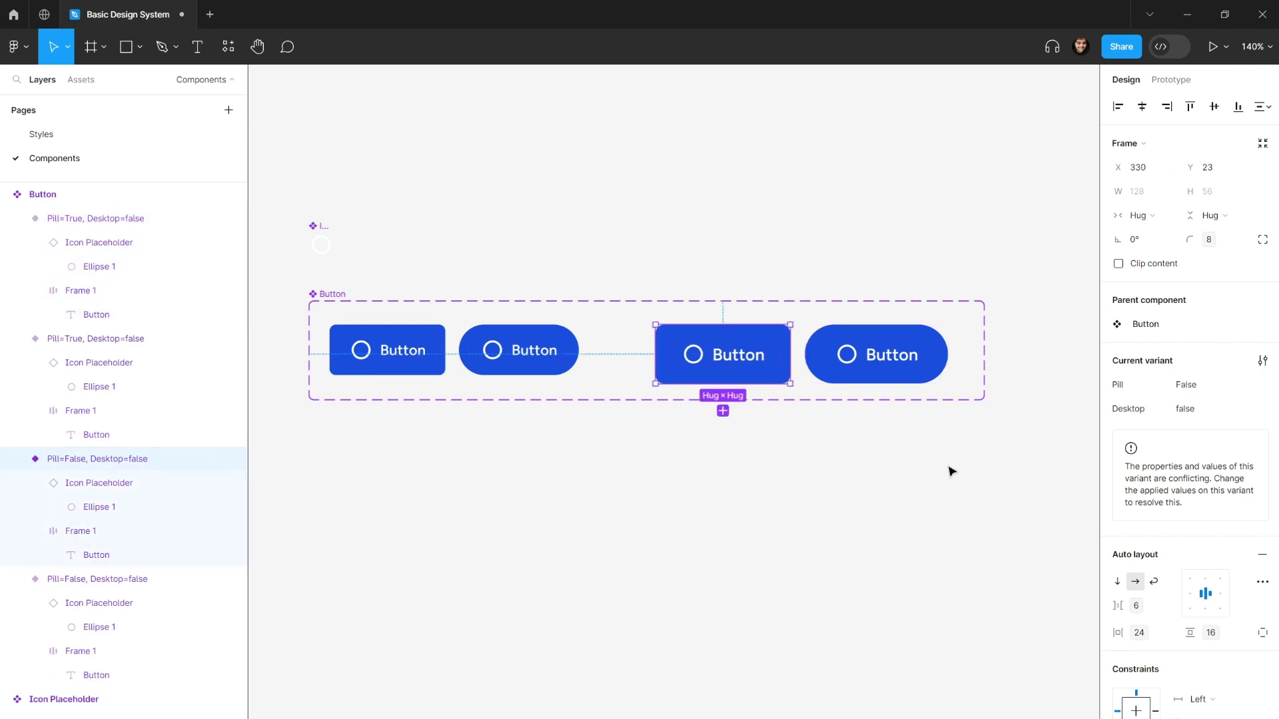
# - Align all four variants on their vertical centers and extend the component set's height downward to leave empty space below them
pyautogui.moveTo(949, 466); pyautogui.dragTo(385, 325)
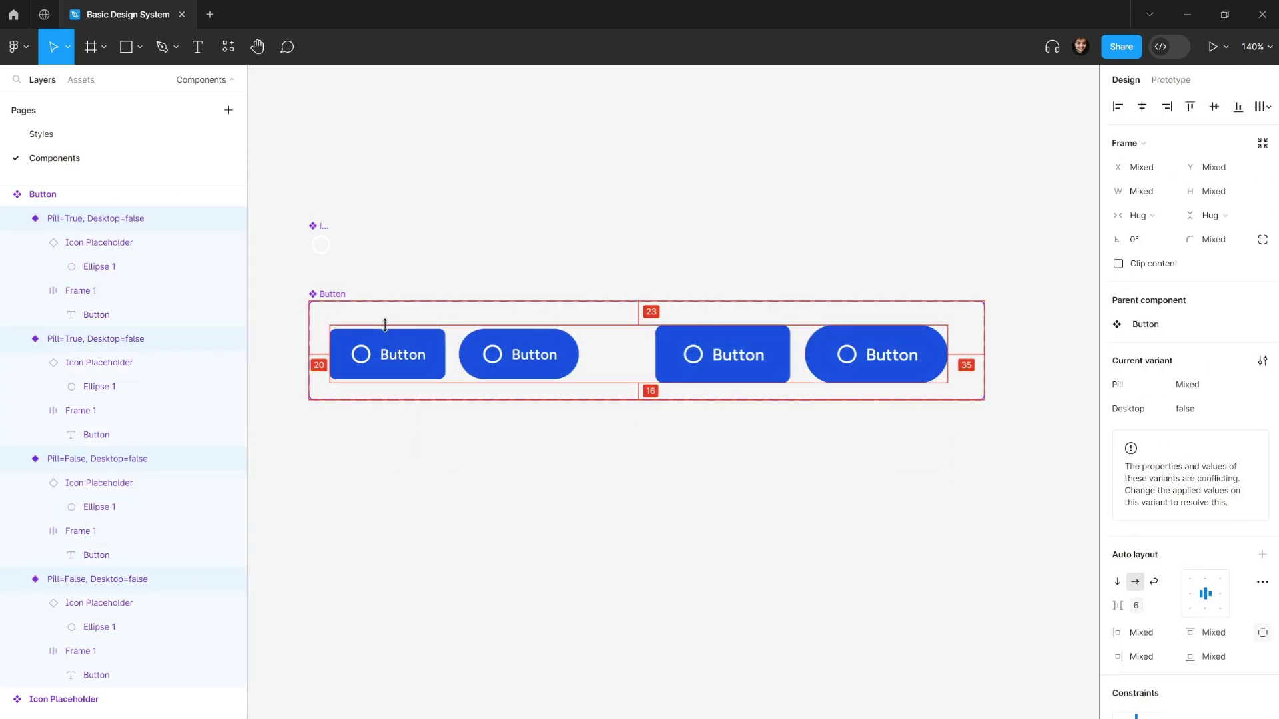
pyautogui.click(397, 268)
pyautogui.click(345, 293)
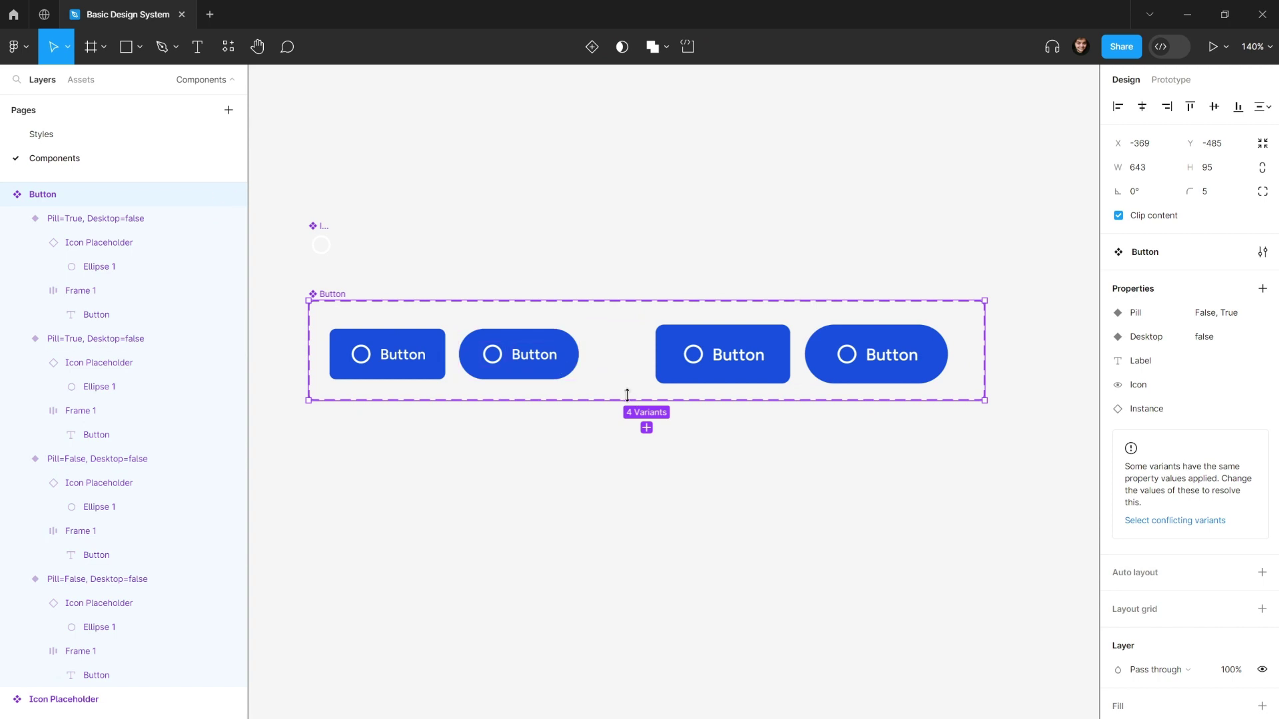
pyautogui.moveTo(627, 400); pyautogui.dragTo(628, 506)
# - Set the Desktop property to true for the larger rectangular and larger pill button variants
pyautogui.moveTo(657, 242); pyautogui.dragTo(900, 376)
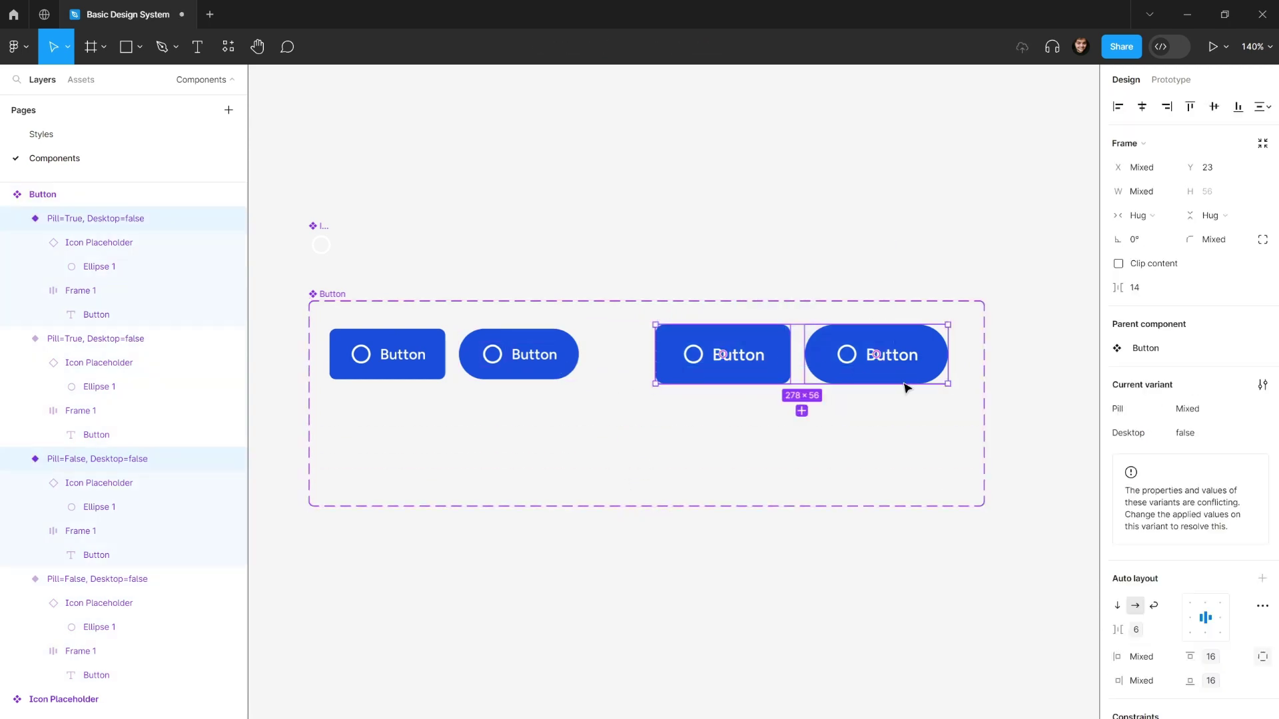
pyautogui.click(1199, 440)
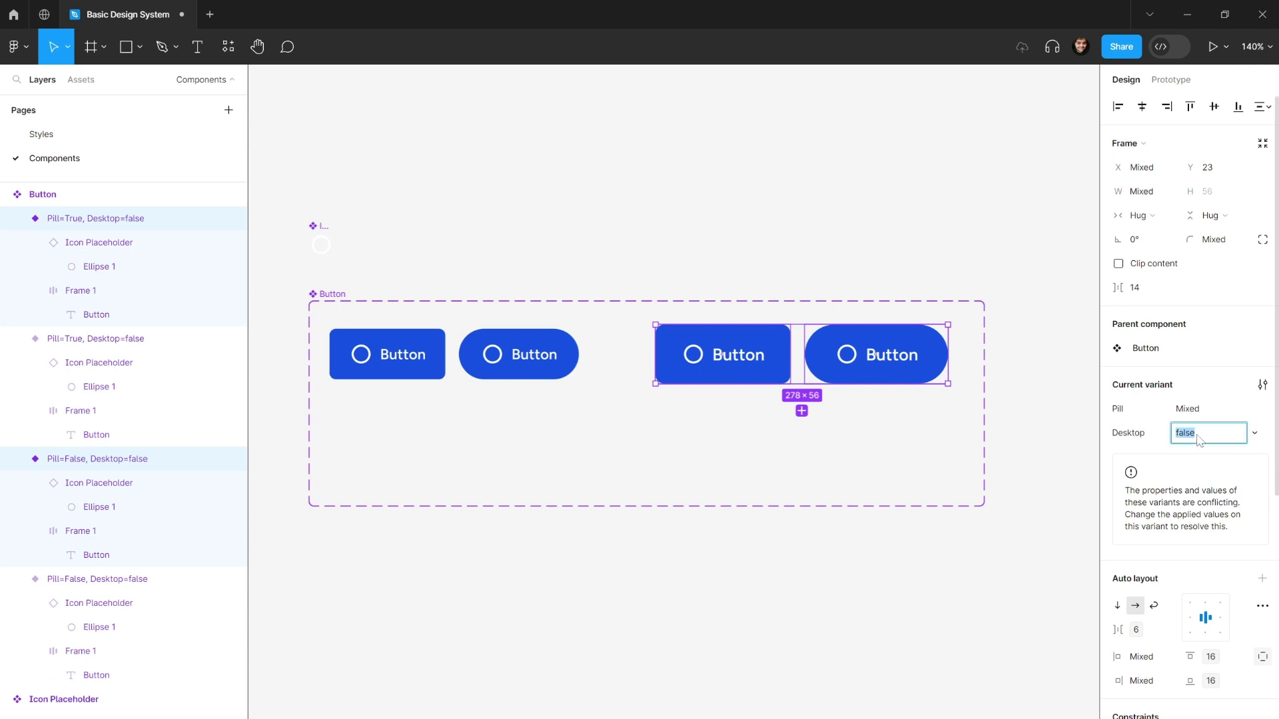
pyautogui.write('true')
pyautogui.press('Return')
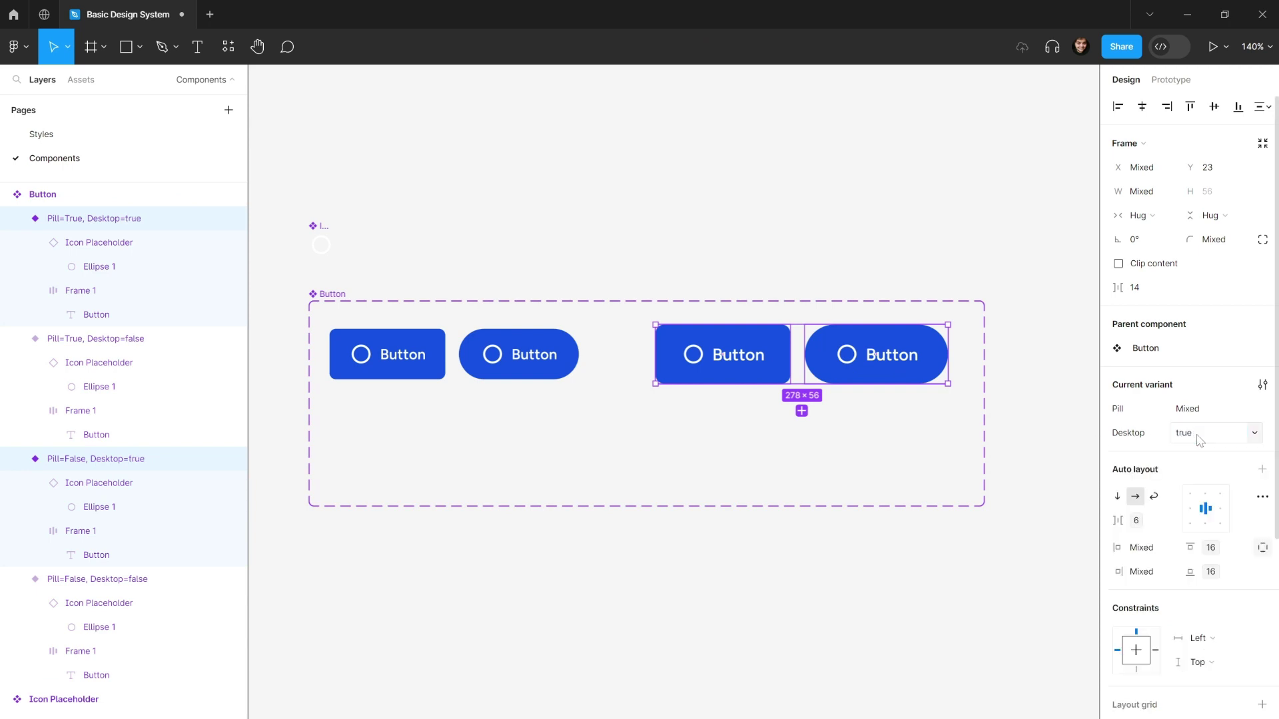
pyautogui.click(733, 153)
# - Extend the component set's height to 203 and add a variant property named Outline with the value False
pyautogui.moveTo(485, 509); pyautogui.dragTo(491, 514)
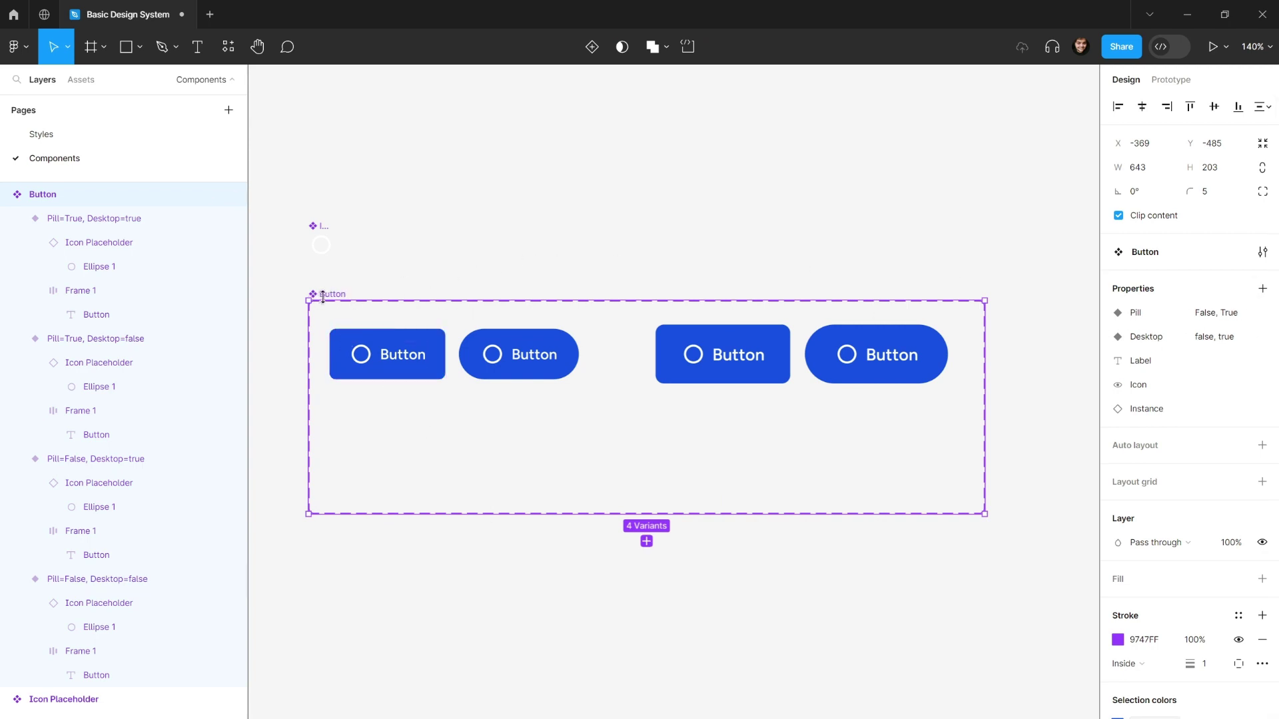
pyautogui.click(1259, 293)
pyautogui.click(1189, 340)
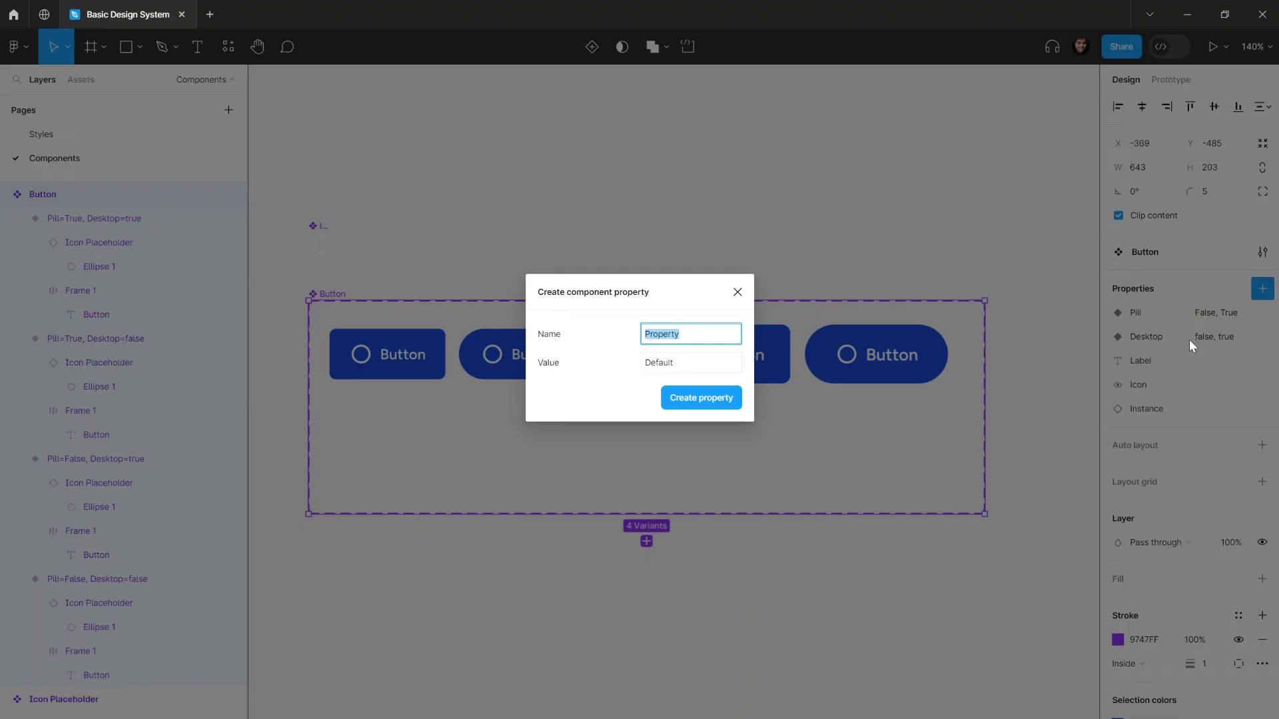
pyautogui.write('Outline')
pyautogui.click(709, 365)
pyautogui.doubleClick(710, 365)
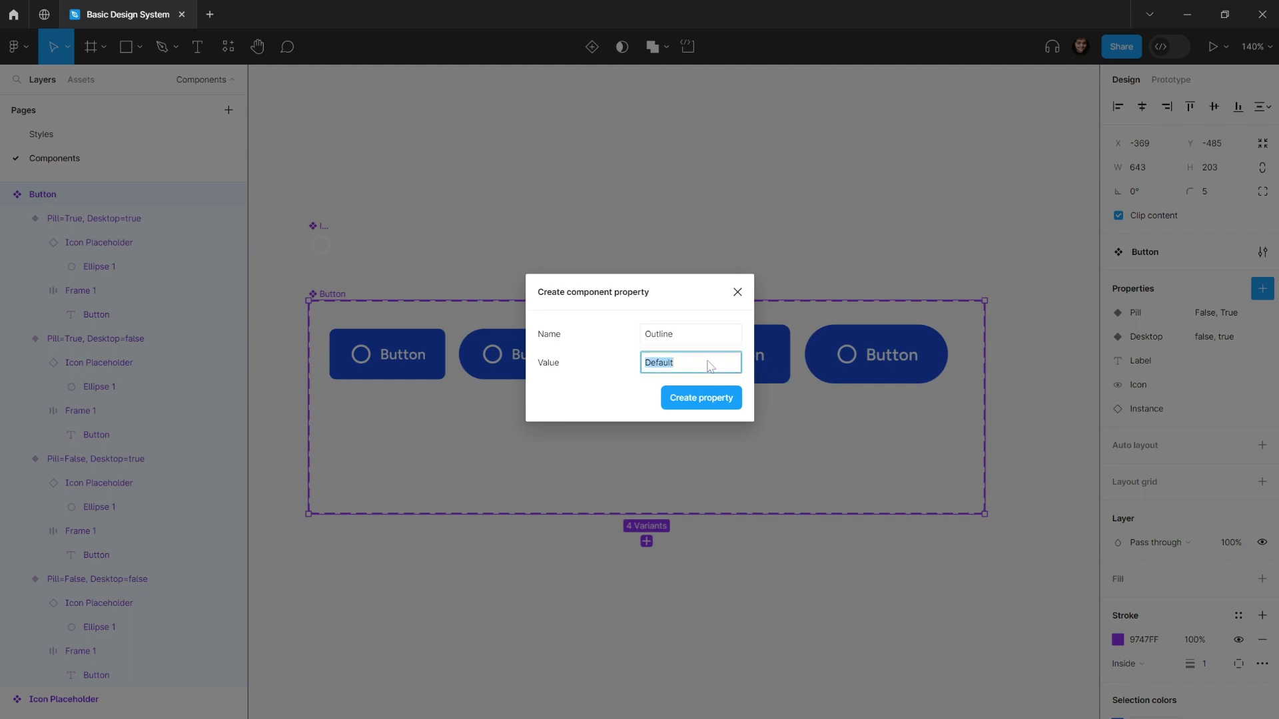
pyautogui.write('False')
pyautogui.press('Return')
# - Duplicate all four button variants into a second row below and set the copies' Outline property to true
pyautogui.moveTo(1017, 339); pyautogui.dragTo(336, 411)
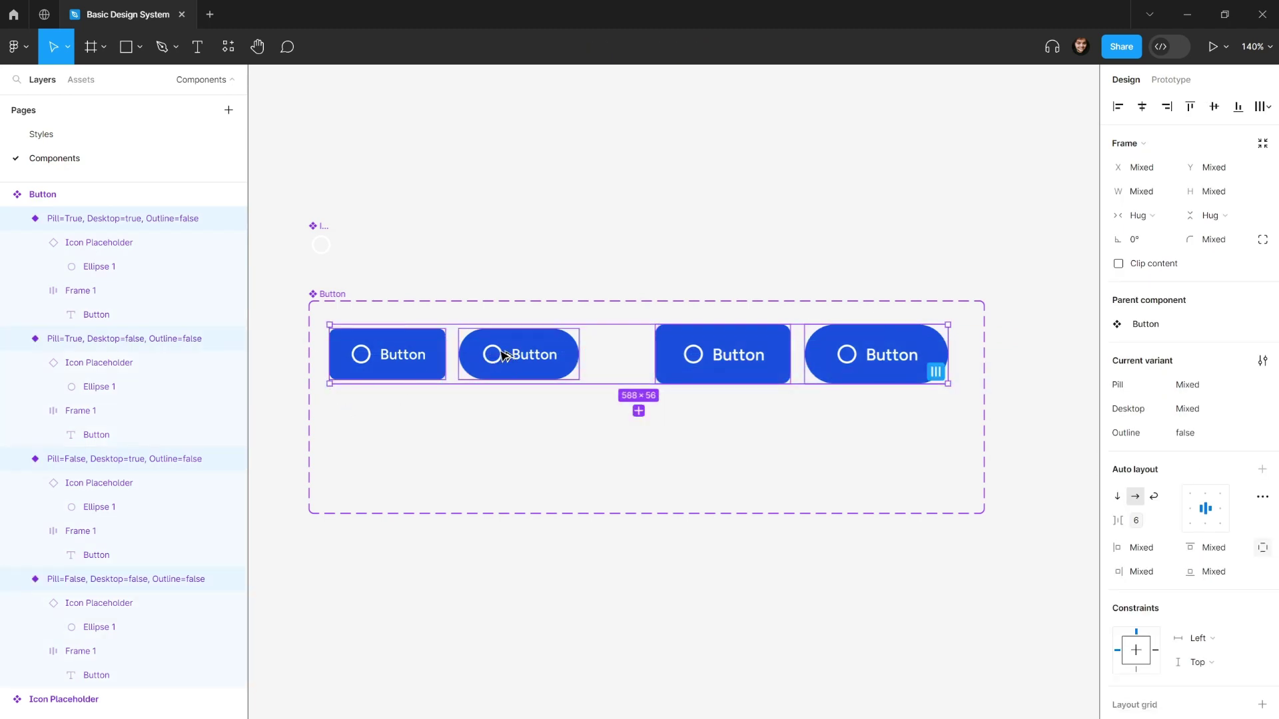
pyautogui.moveTo(504, 354); pyautogui.dragTo(504, 444)
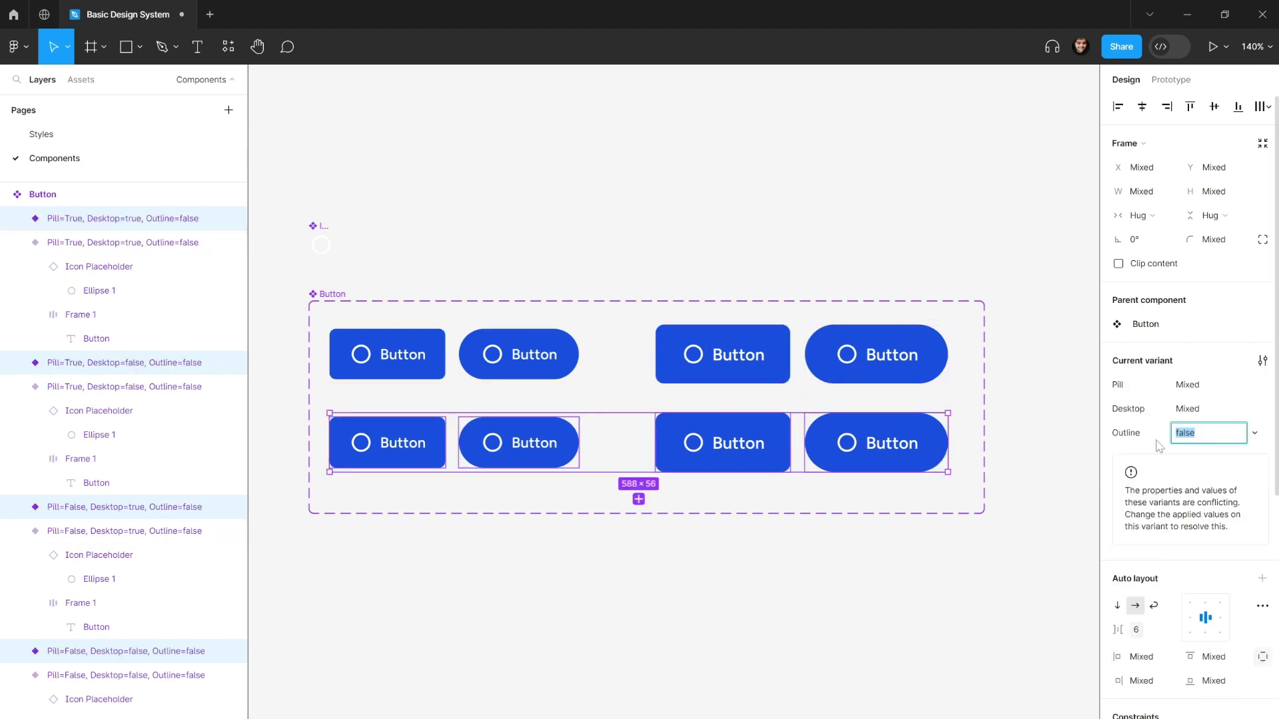
pyautogui.write('true')
pyautogui.press('Return')
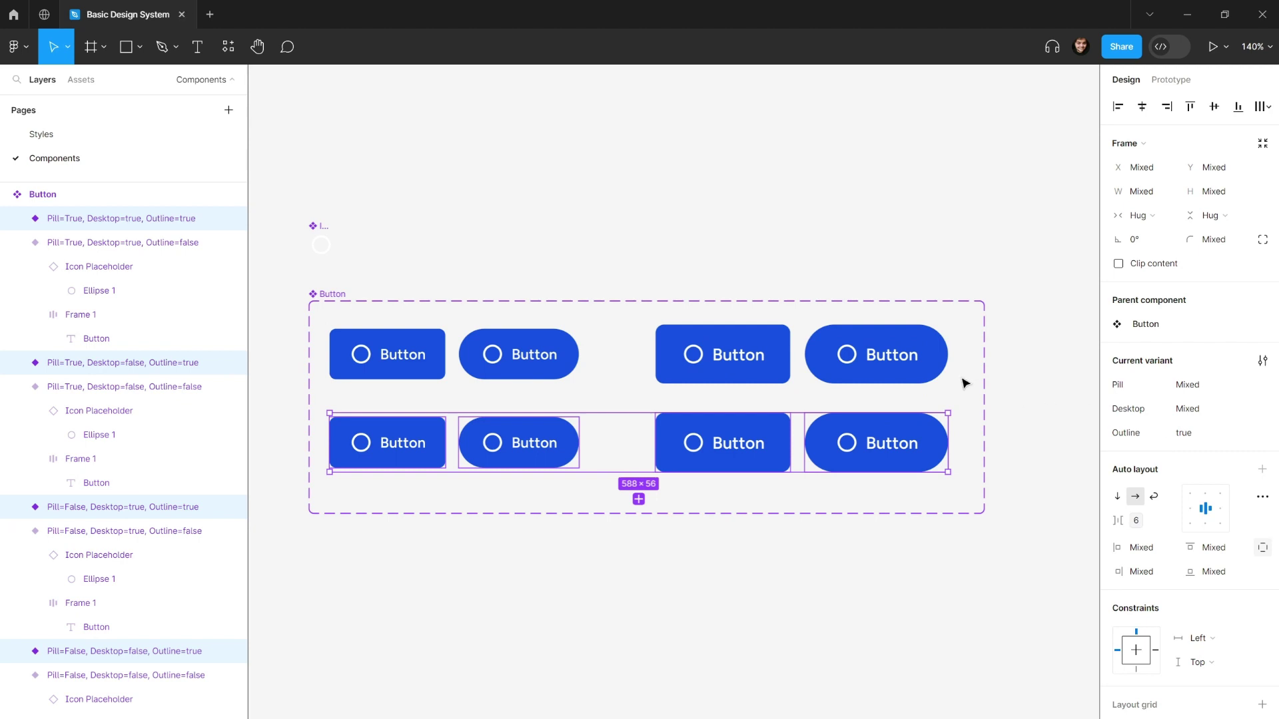
pyautogui.scroll(-1, 752, 528)
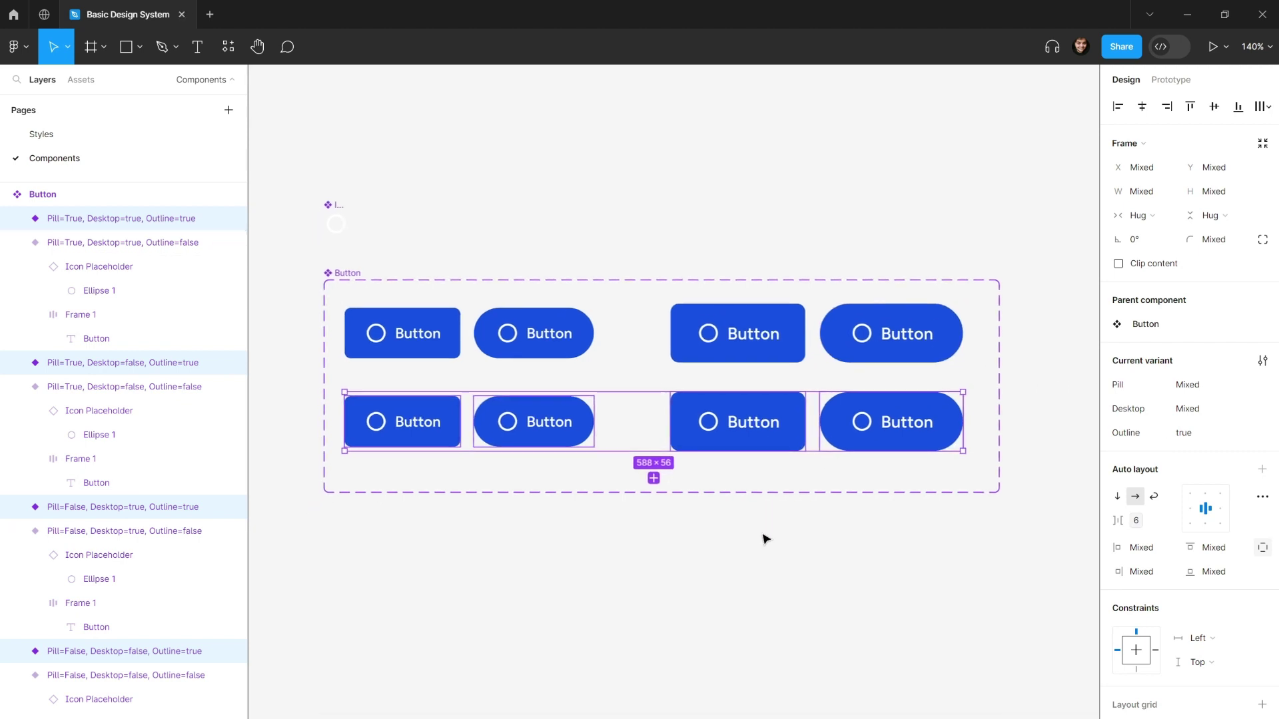
# - Examine the Body Text and Primary groups of the Color Tokens variables, including the palette color behind the Primary Text token
pyautogui.click(973, 526)
pyautogui.scroll(-1, 962, 520)
pyautogui.click(1263, 174)
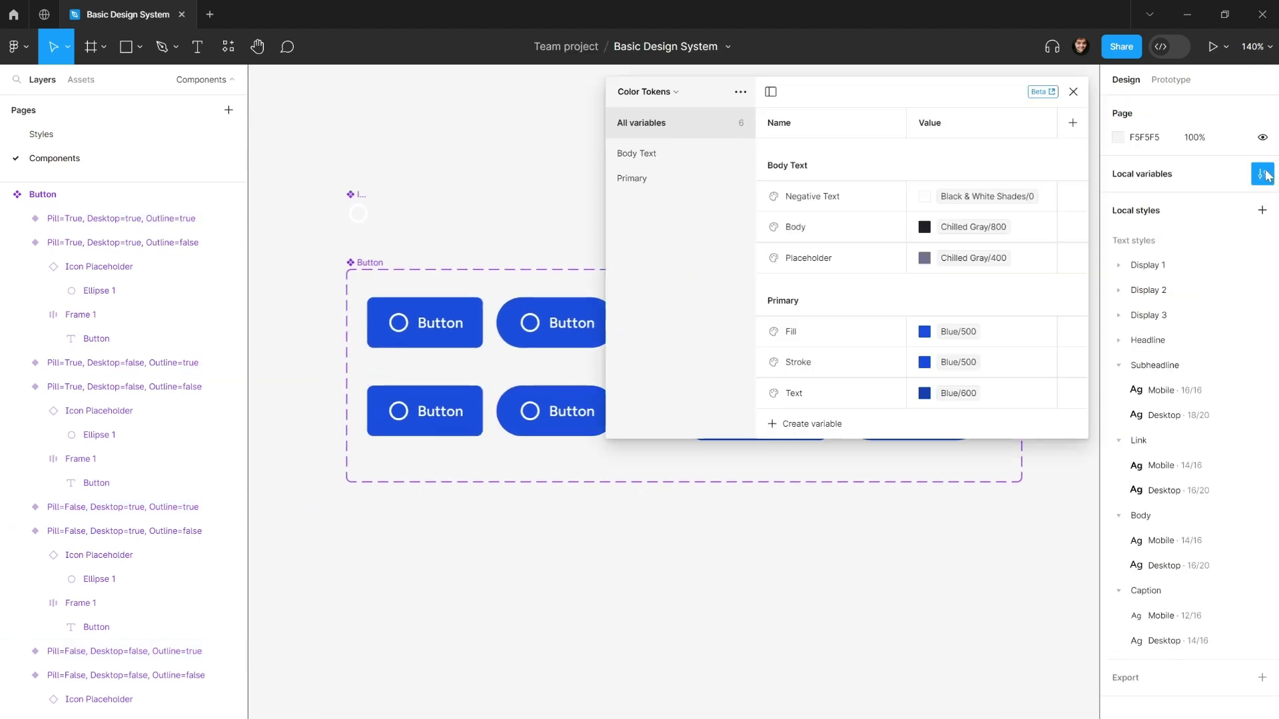
pyautogui.click(658, 161)
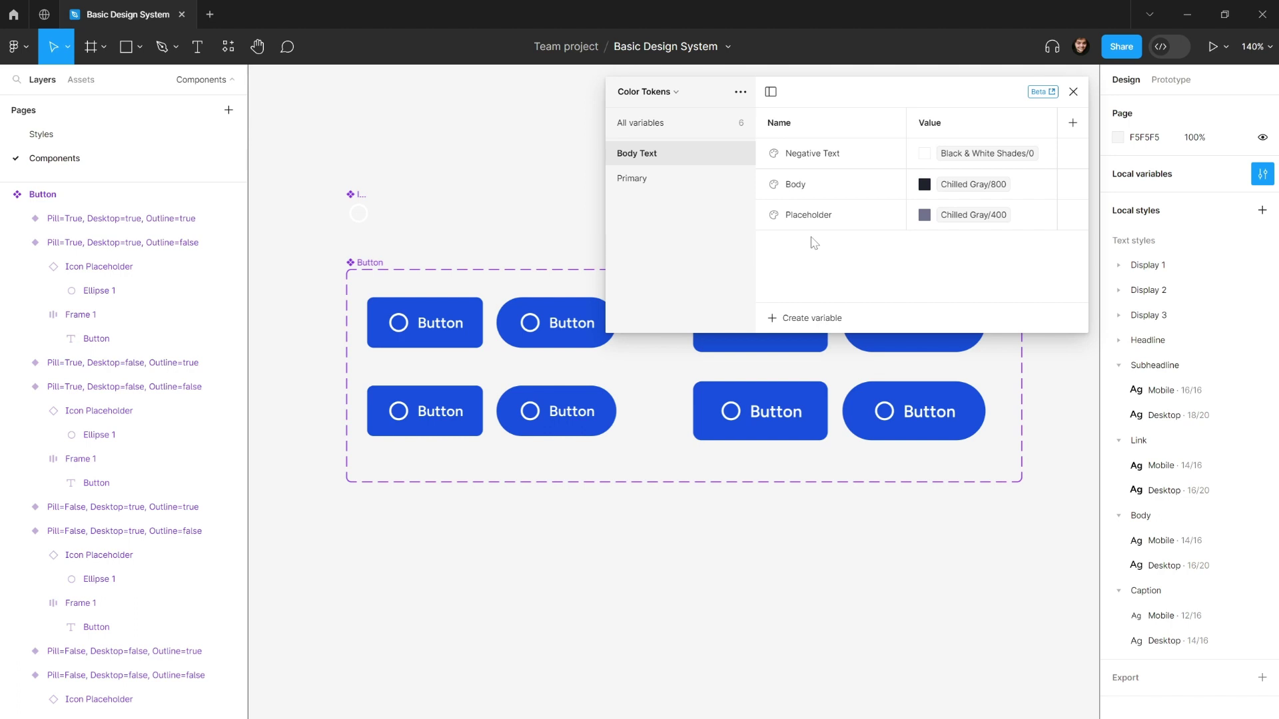
pyautogui.click(658, 181)
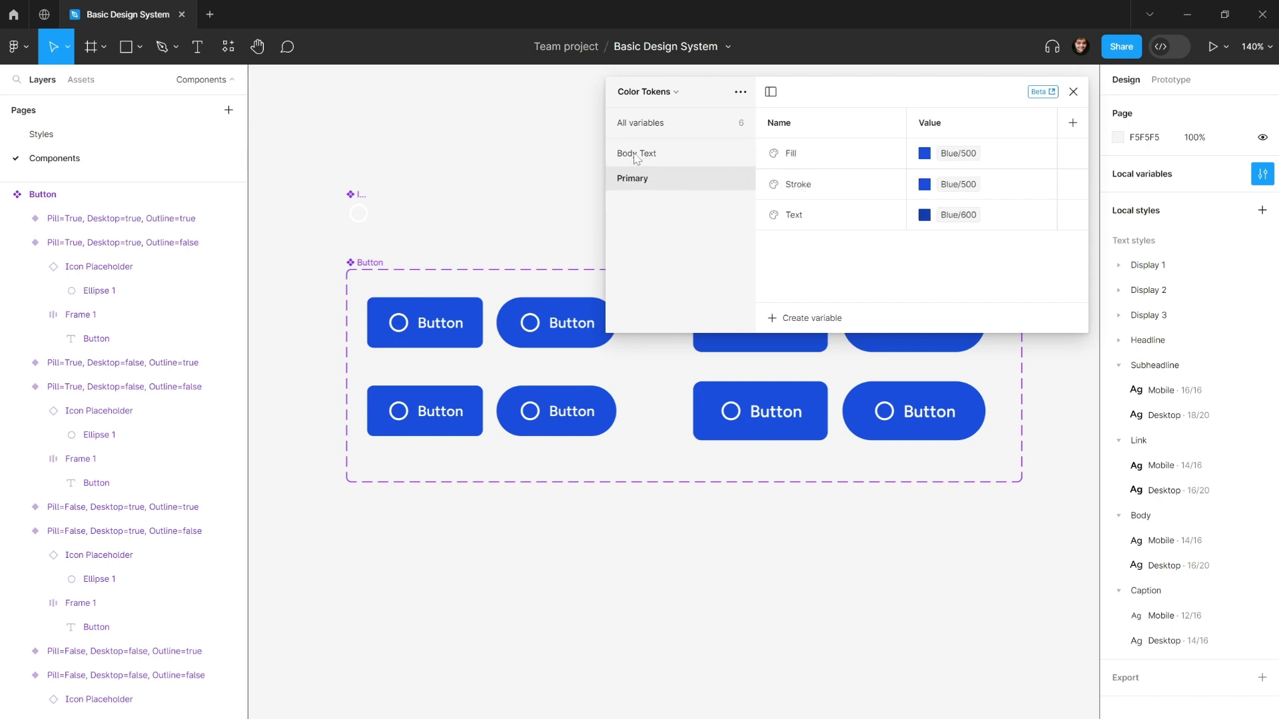
pyautogui.click(957, 219)
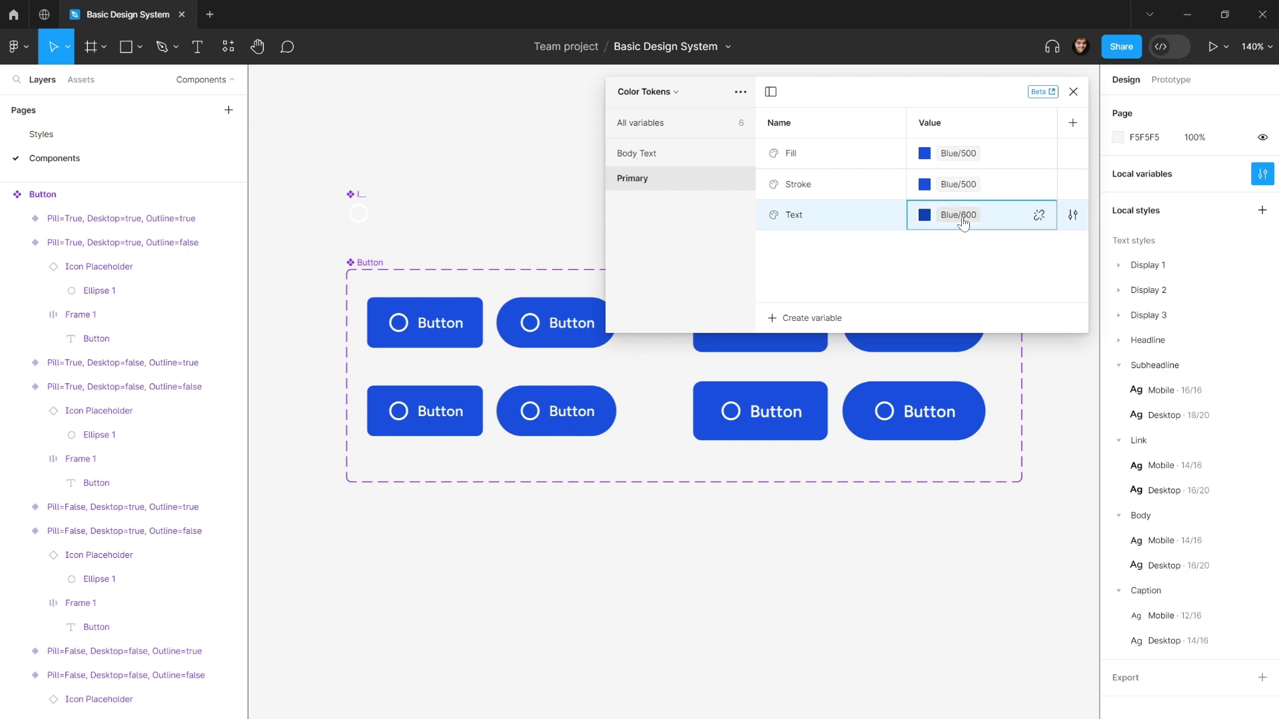
pyautogui.click(895, 257)
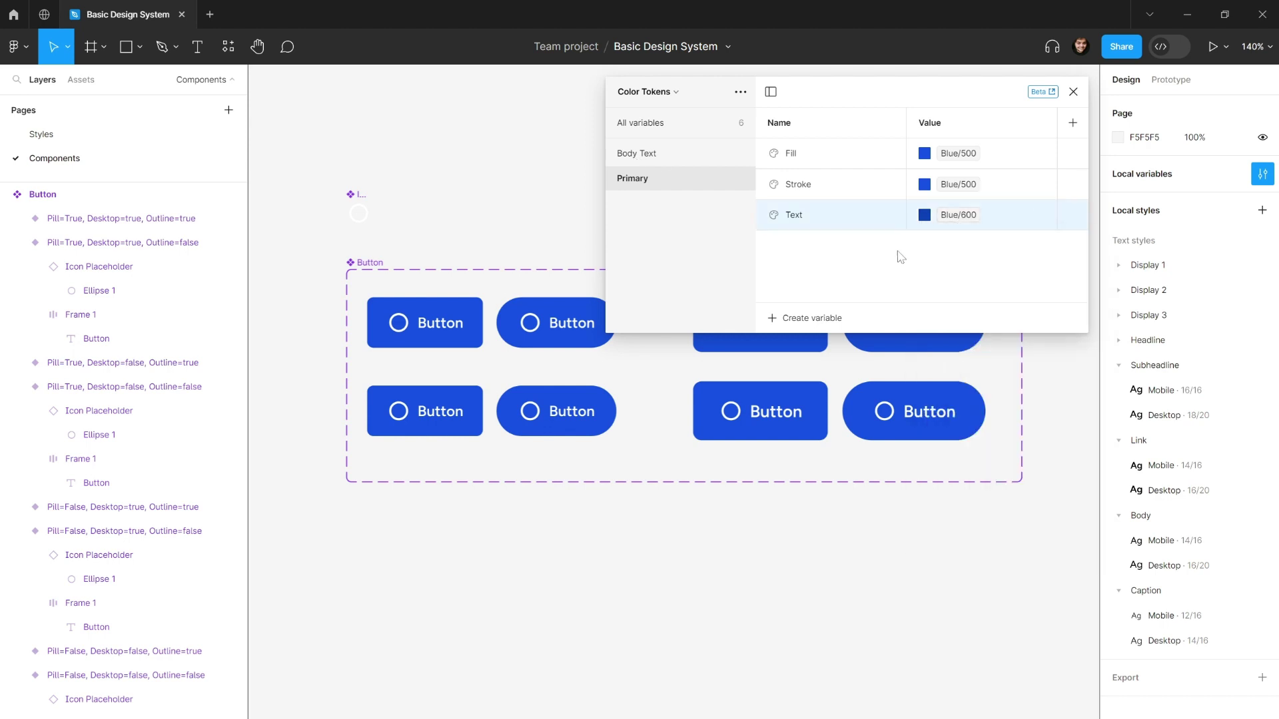
pyautogui.click(957, 220)
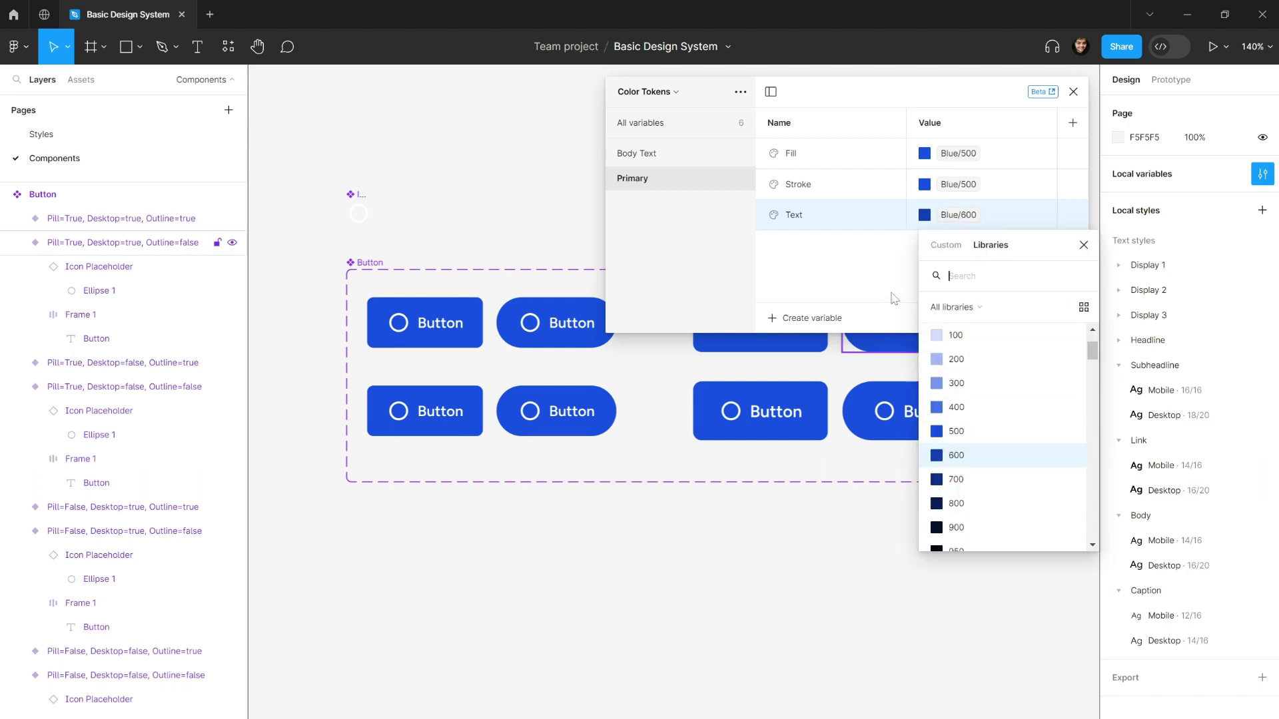
pyautogui.click(879, 273)
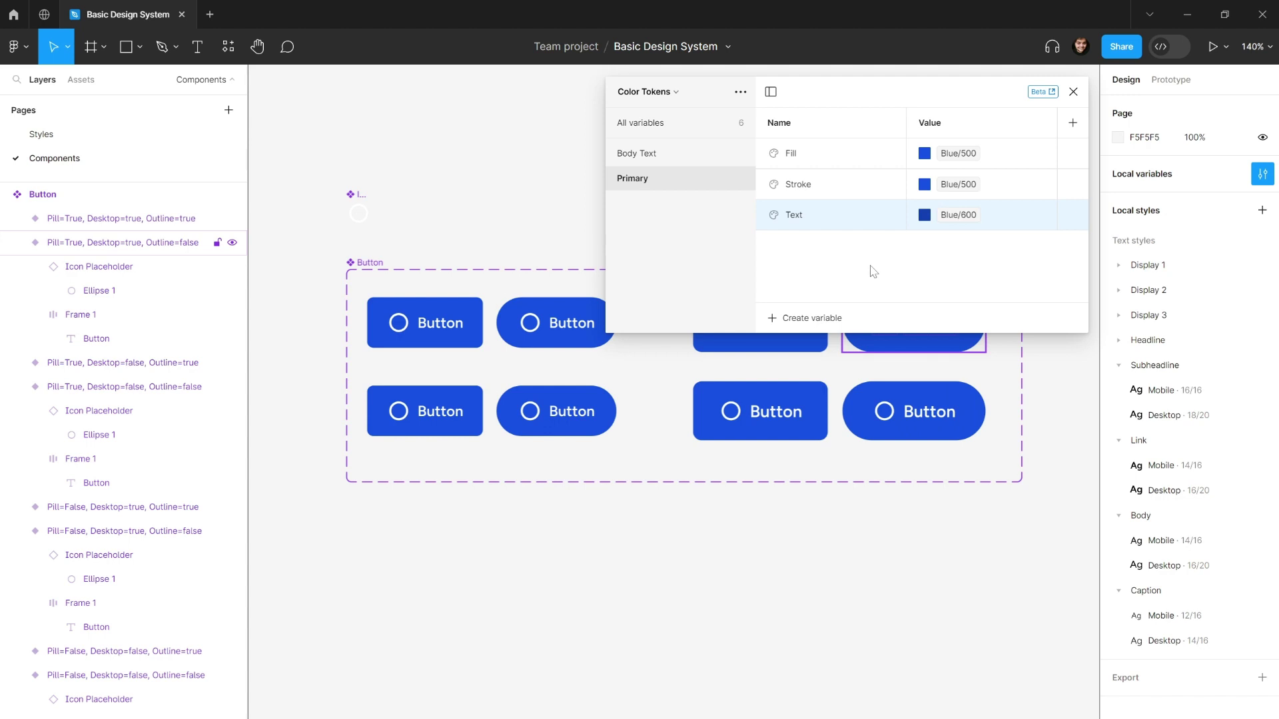
# - Inspect the color scoping of the Body Text/Negative Text and Primary/Fill variables, closing the variables afterward
pyautogui.click(641, 158)
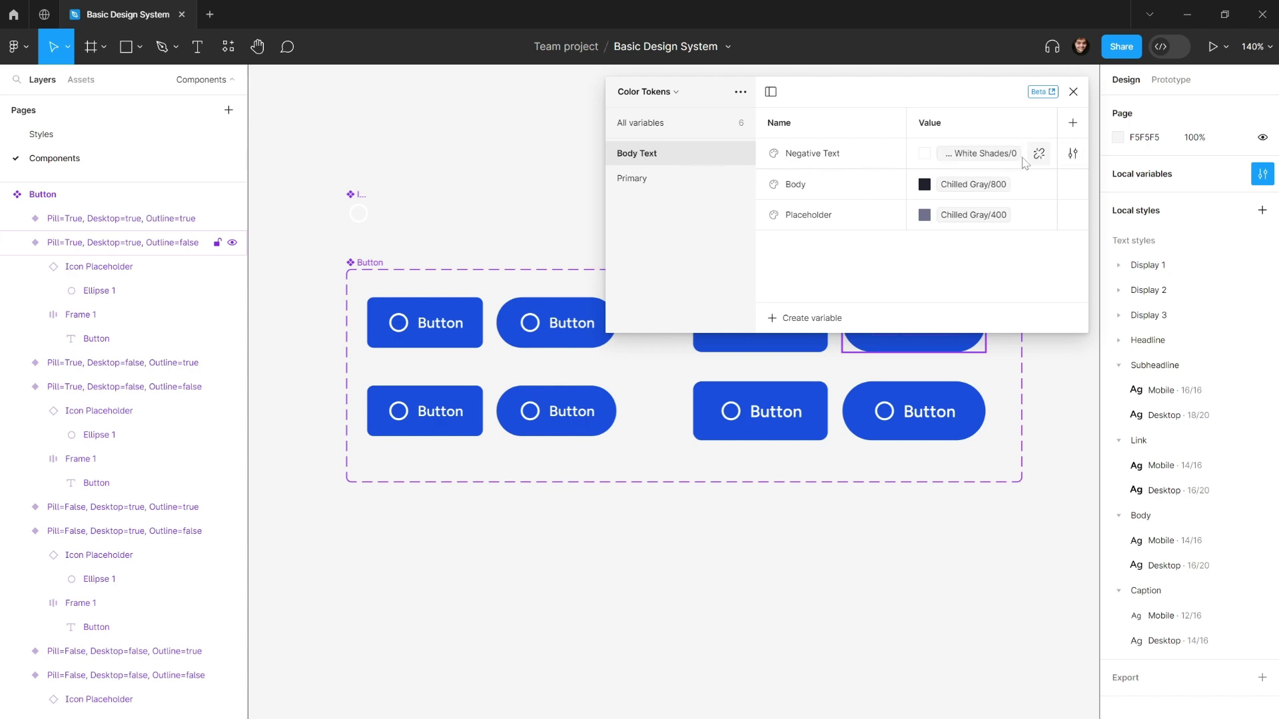
pyautogui.click(1072, 155)
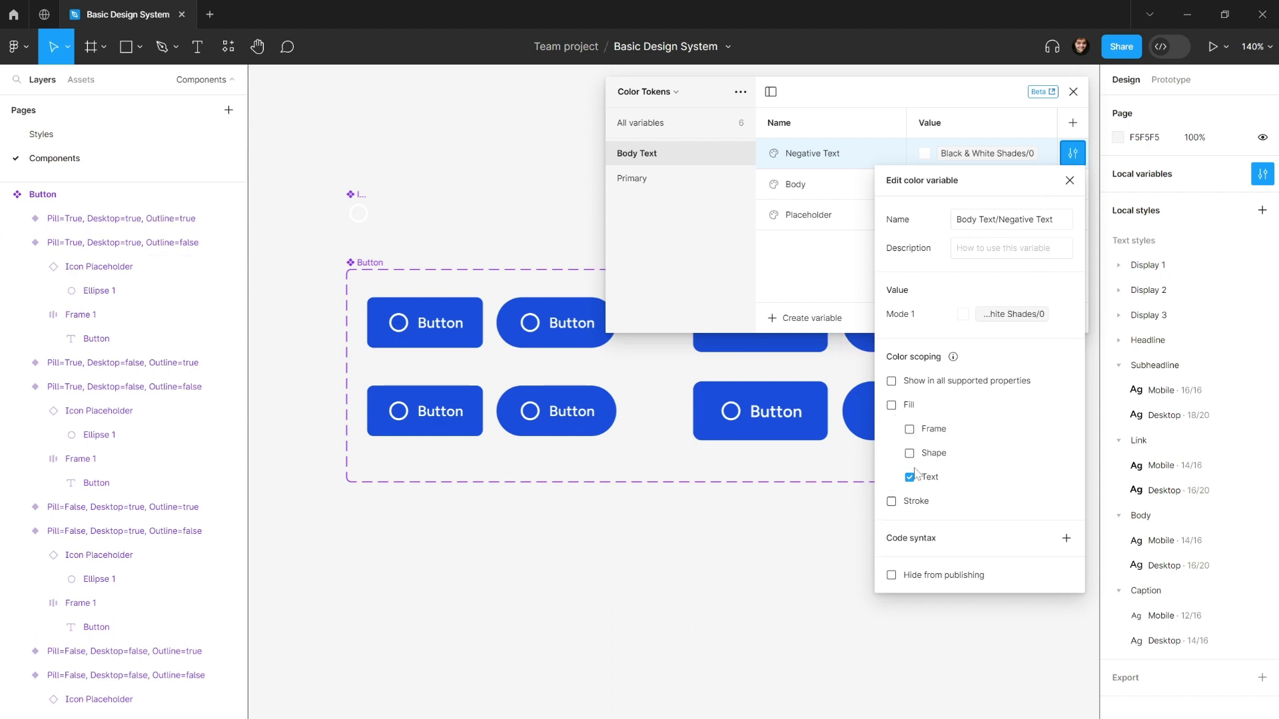
pyautogui.click(1069, 180)
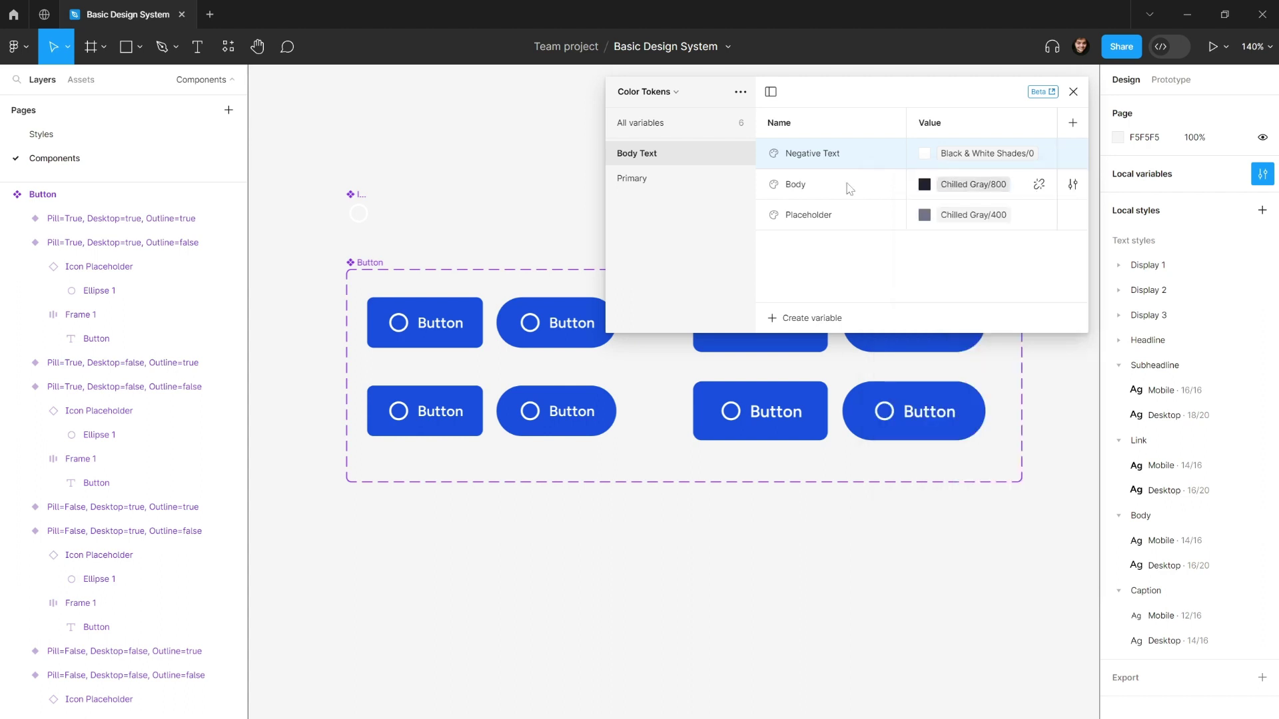
pyautogui.click(659, 181)
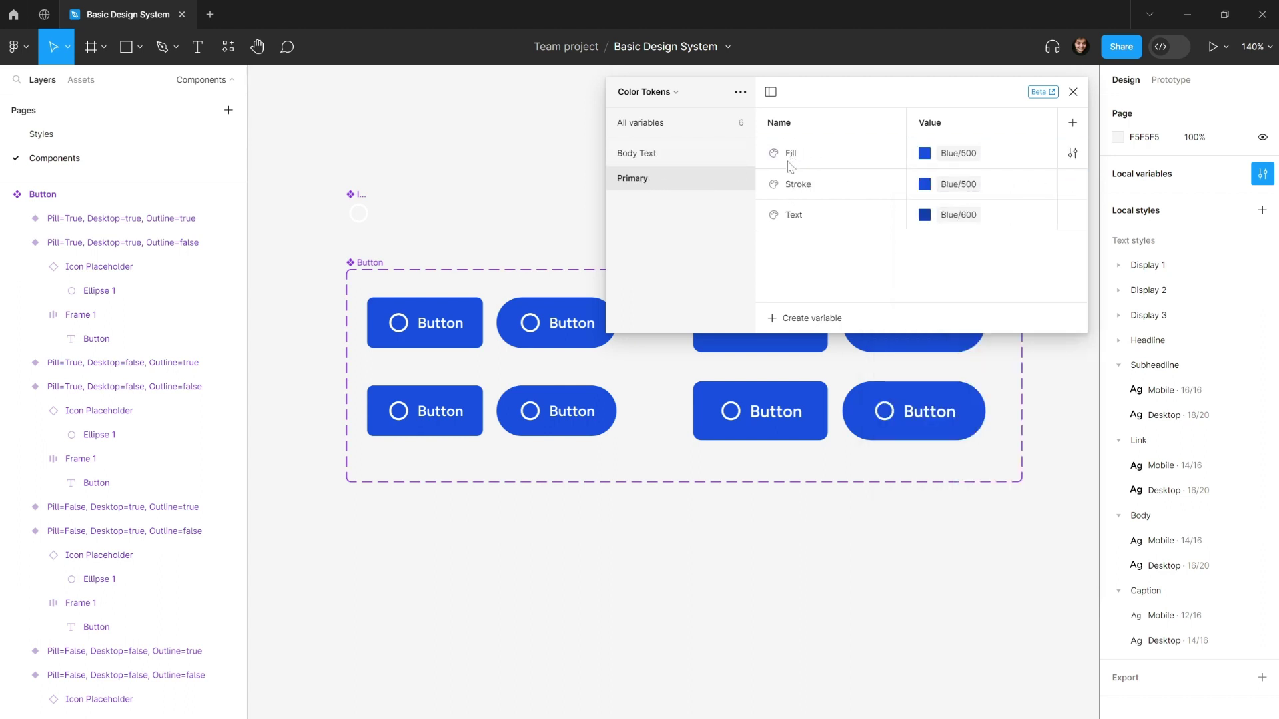
pyautogui.click(1071, 153)
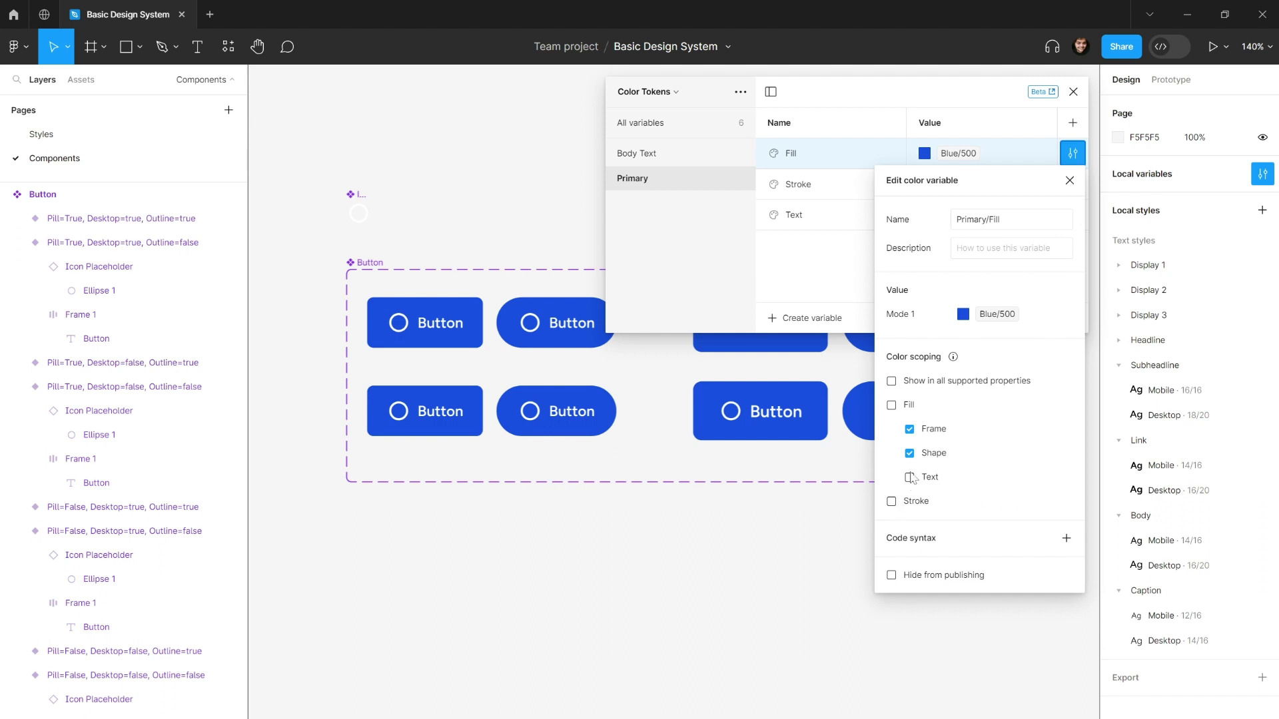
pyautogui.click(1072, 153)
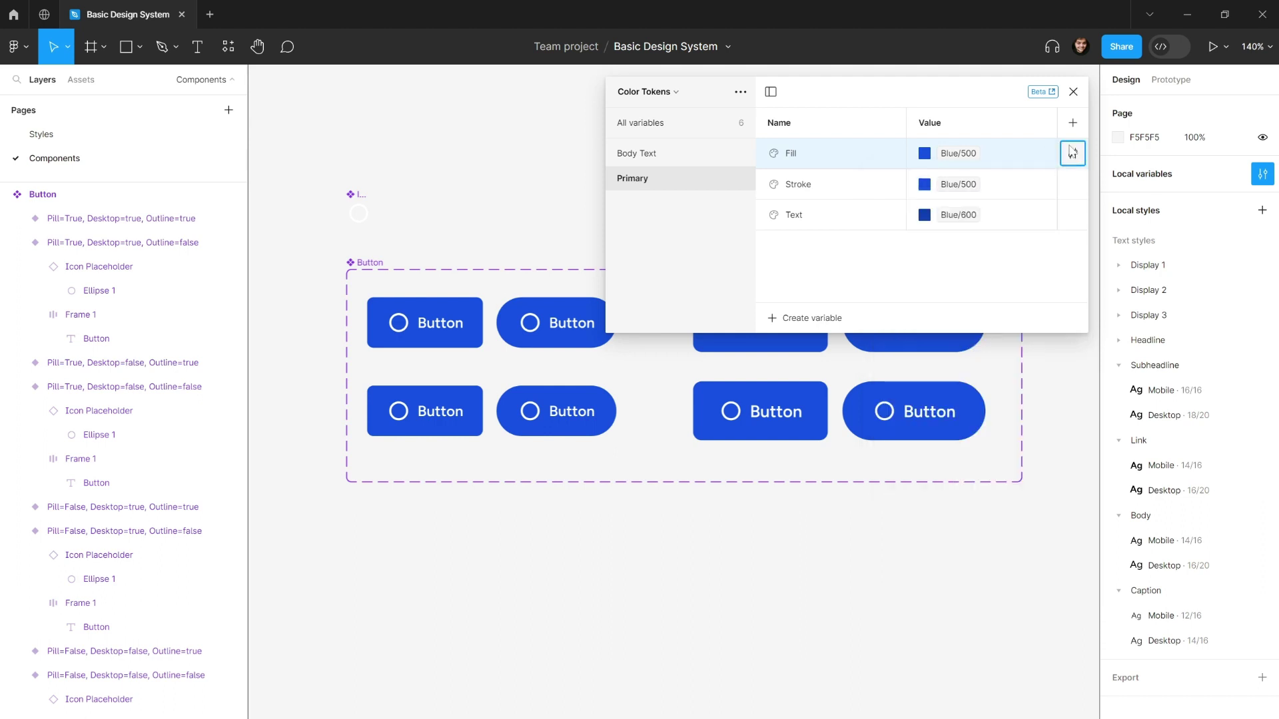
pyautogui.click(1073, 93)
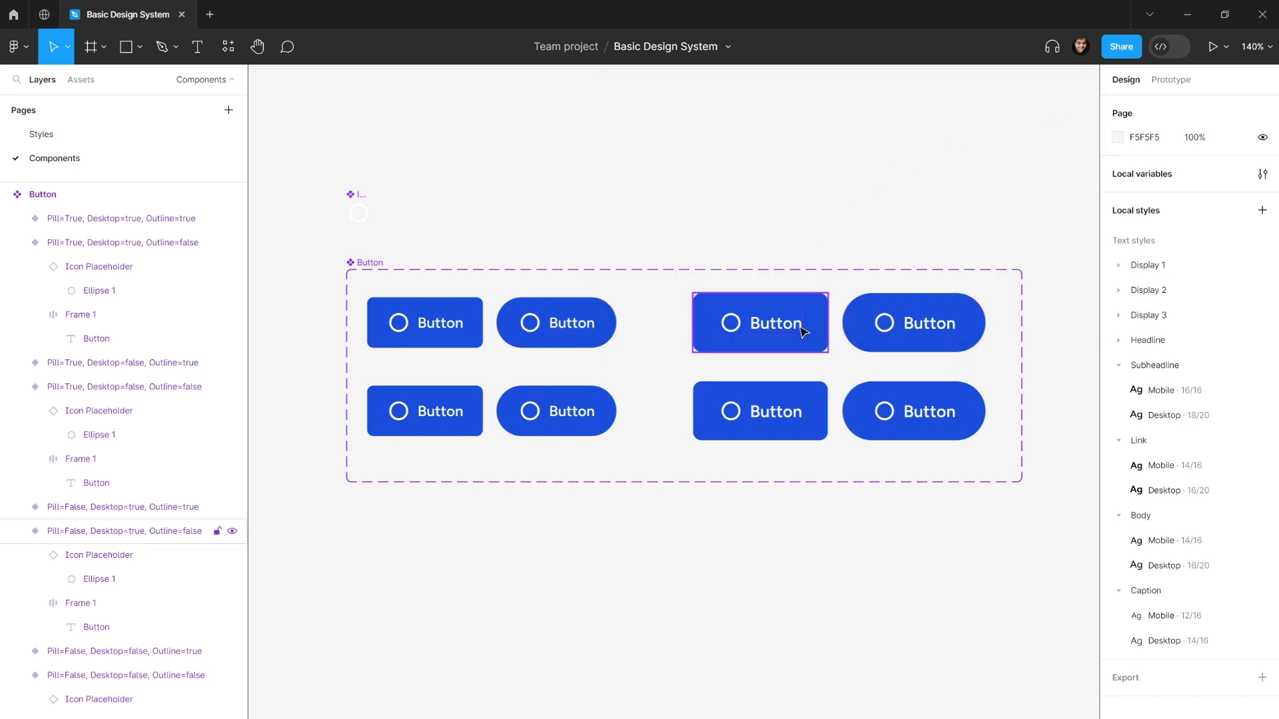
# - Replace the Body Text/Negative Text color of the four second-row button labels with the Primary/Text variable
pyautogui.click(804, 398)
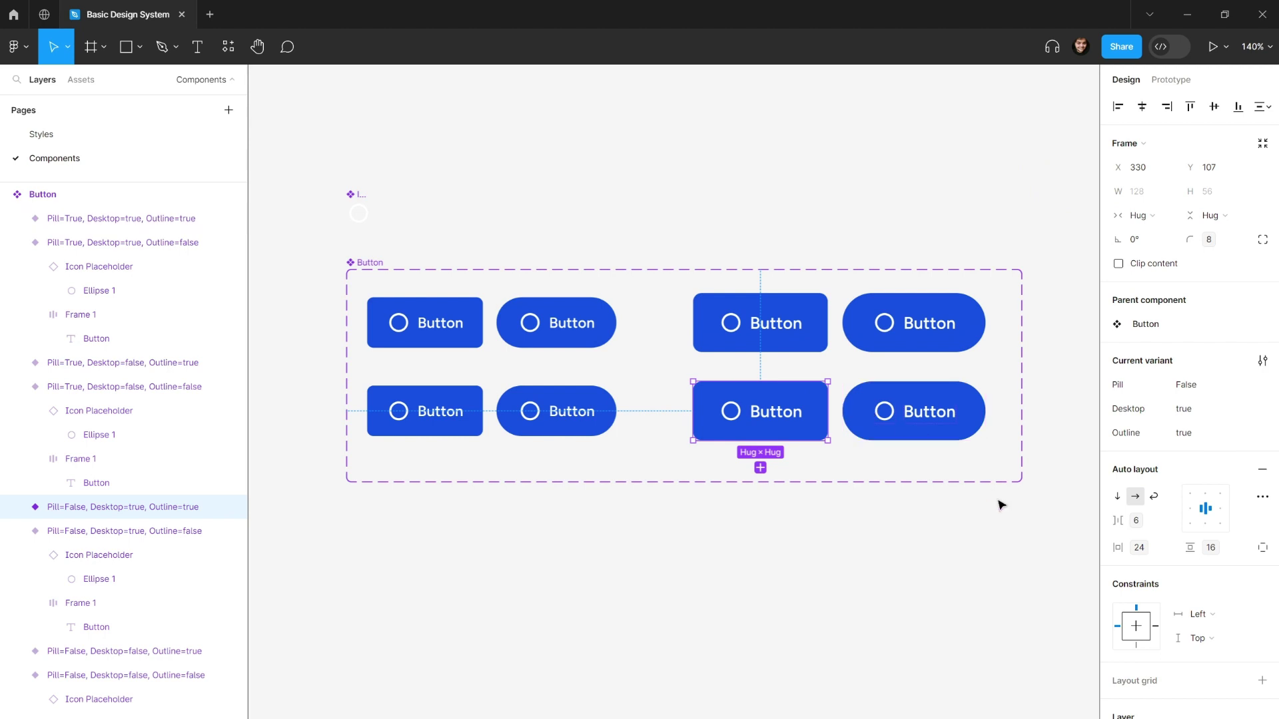
pyautogui.moveTo(1001, 501); pyautogui.dragTo(434, 408)
pyautogui.scroll(-5, 1165, 506)
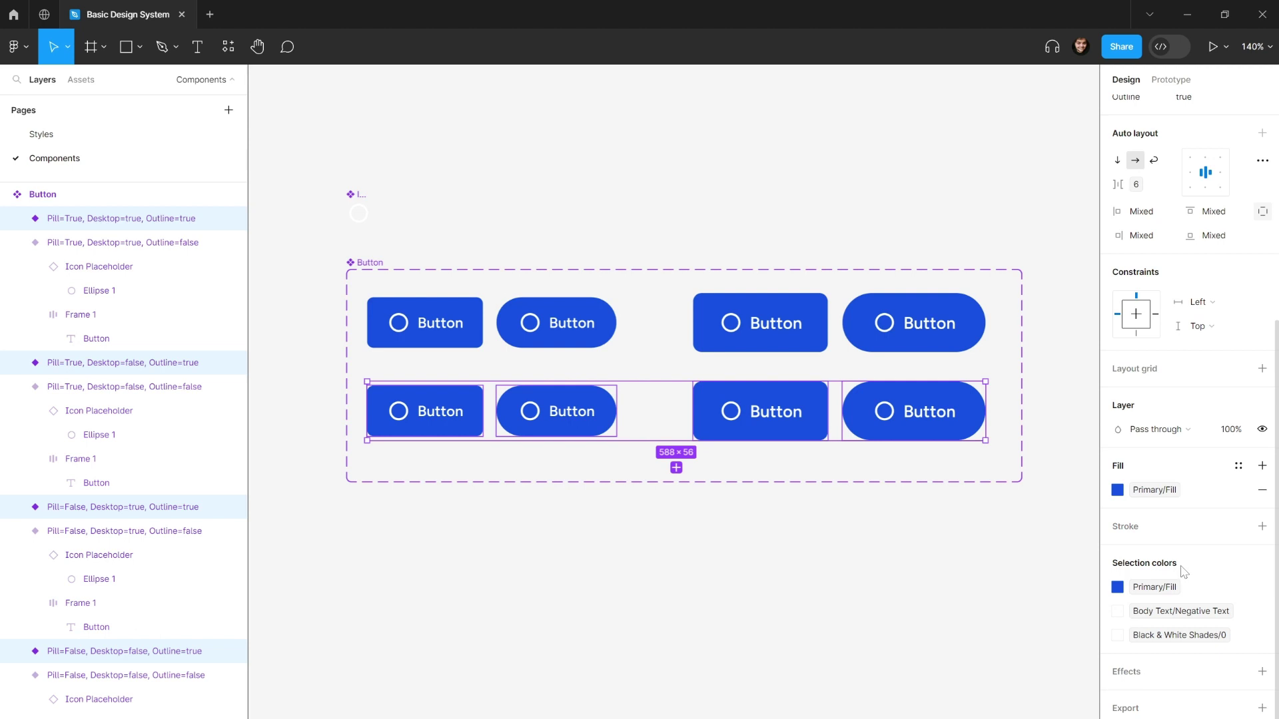
pyautogui.click(1154, 589)
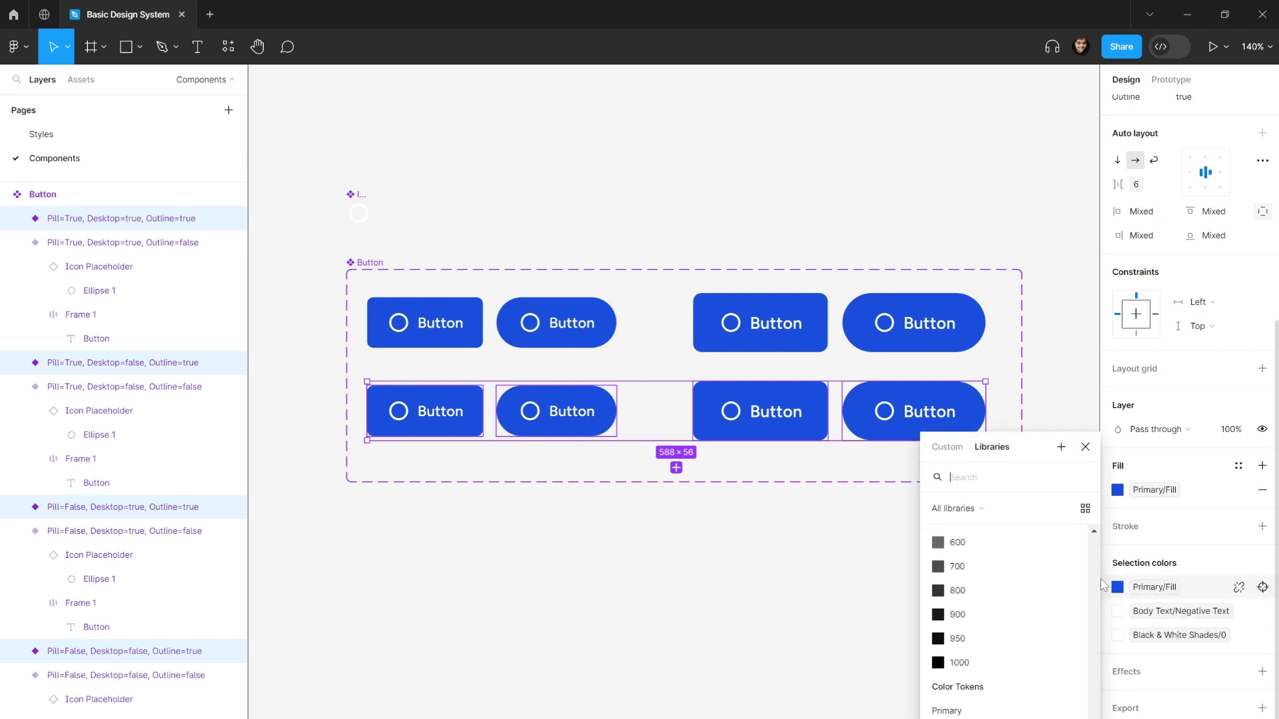
pyautogui.click(1145, 586)
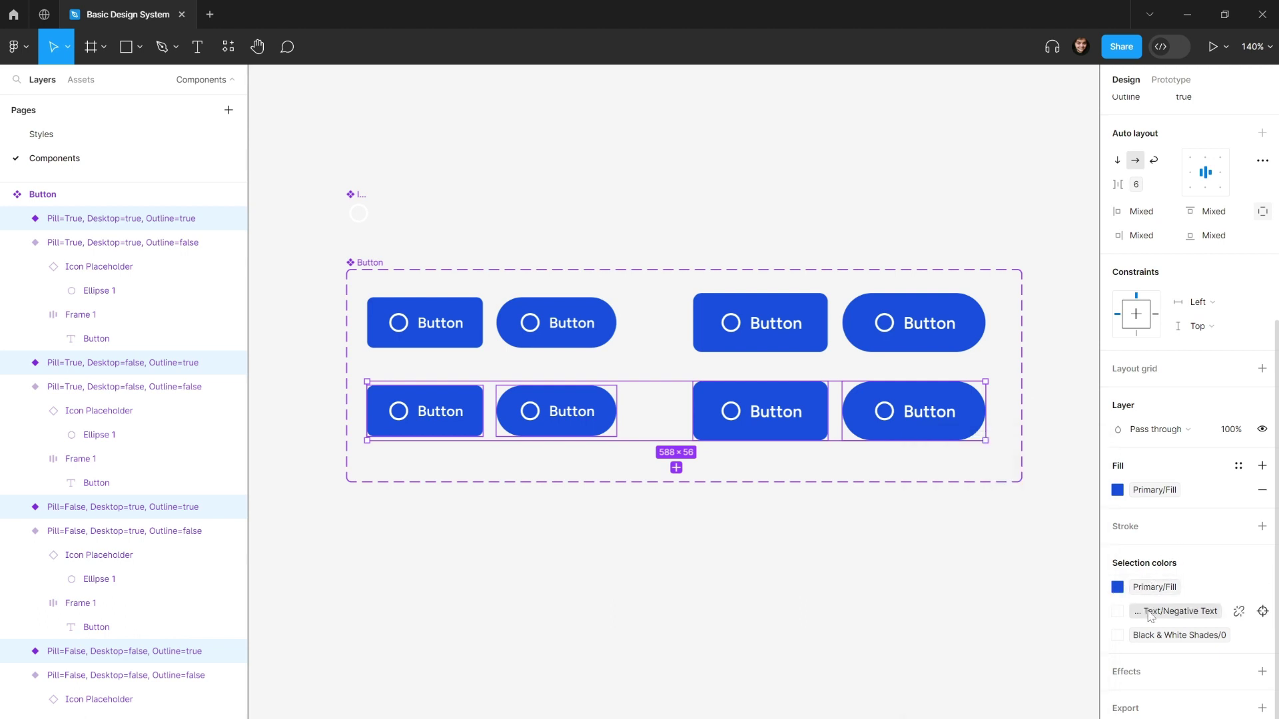
pyautogui.click(1160, 612)
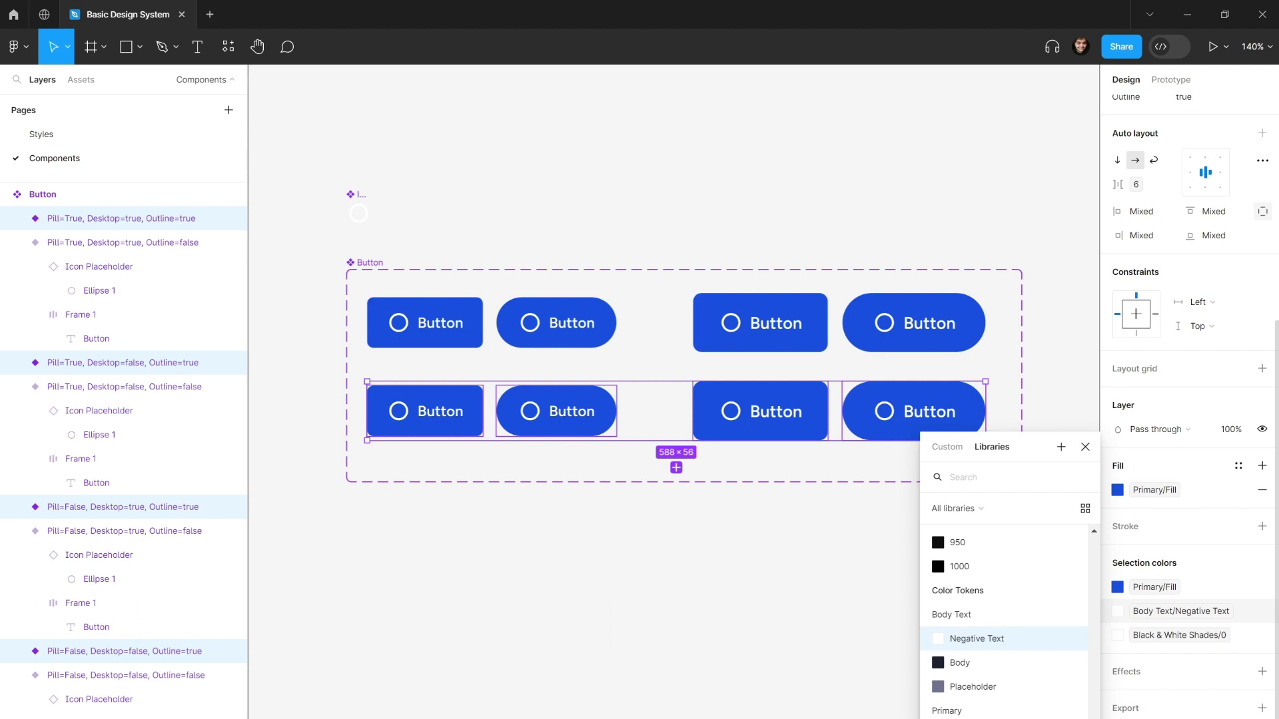
pyautogui.click(958, 710)
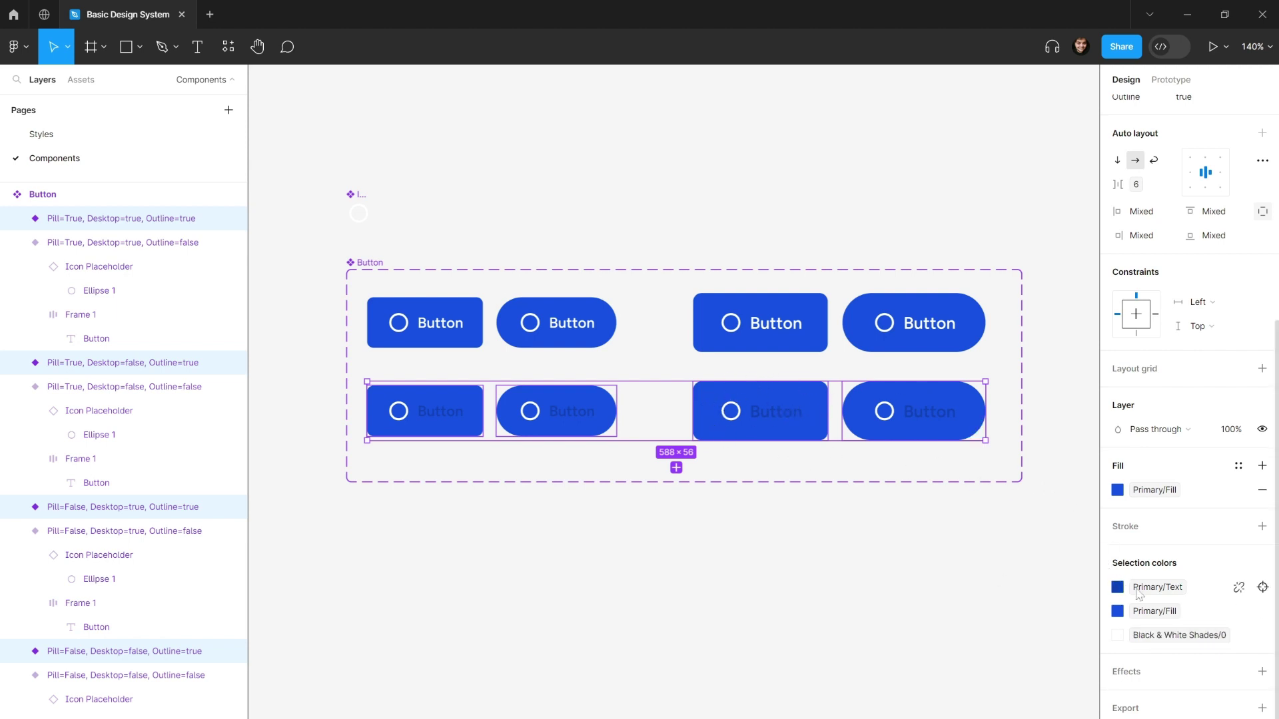
# - Replace the Black & White Shades/0 color of the icons in the second-row variants with the Primary/Stroke variable
pyautogui.click(1160, 639)
pyautogui.scroll(-3, 1013, 571)
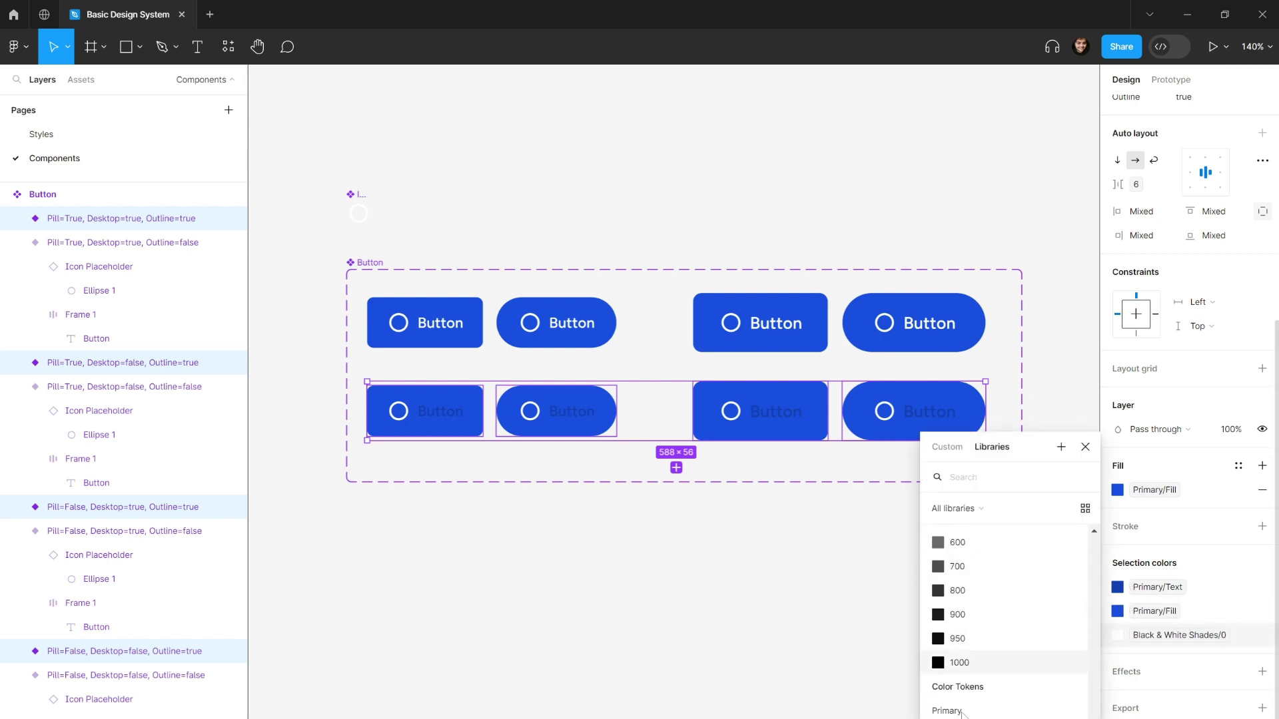
pyautogui.click(931, 676)
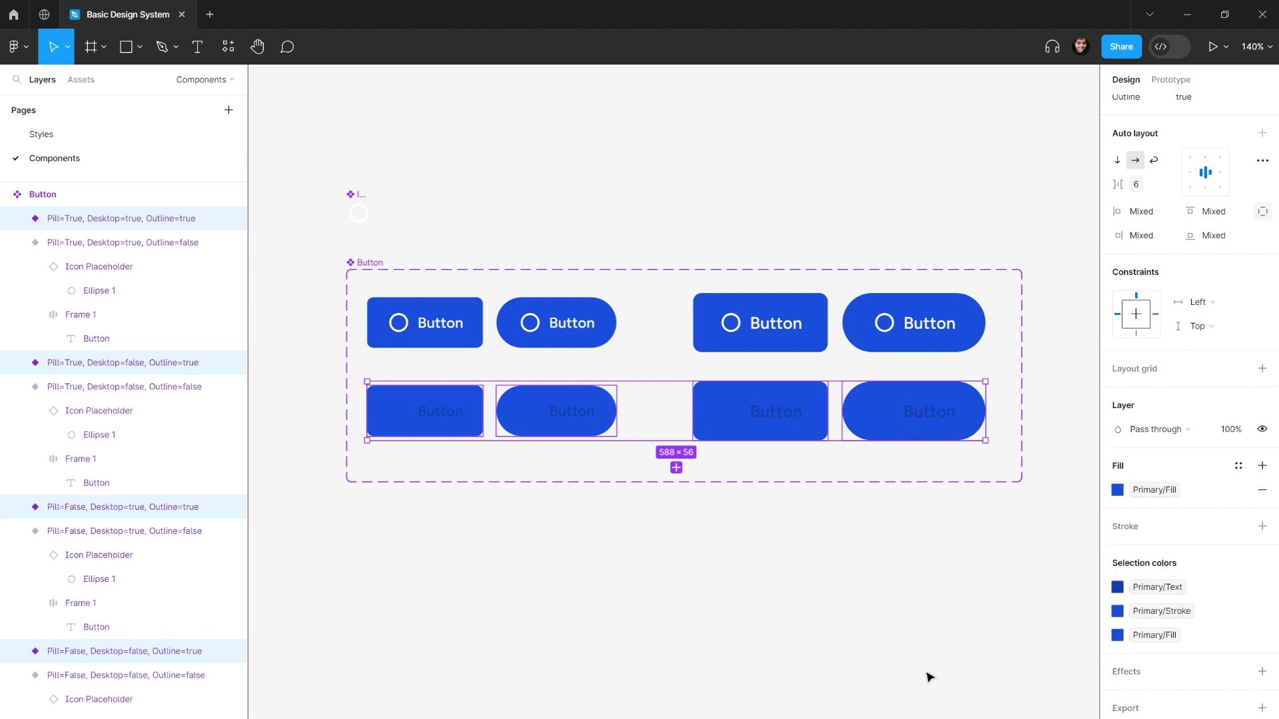
# - Remove the fill from the four outline variants and apply the Primary/Stroke variable as their stroke
pyautogui.click(1262, 489)
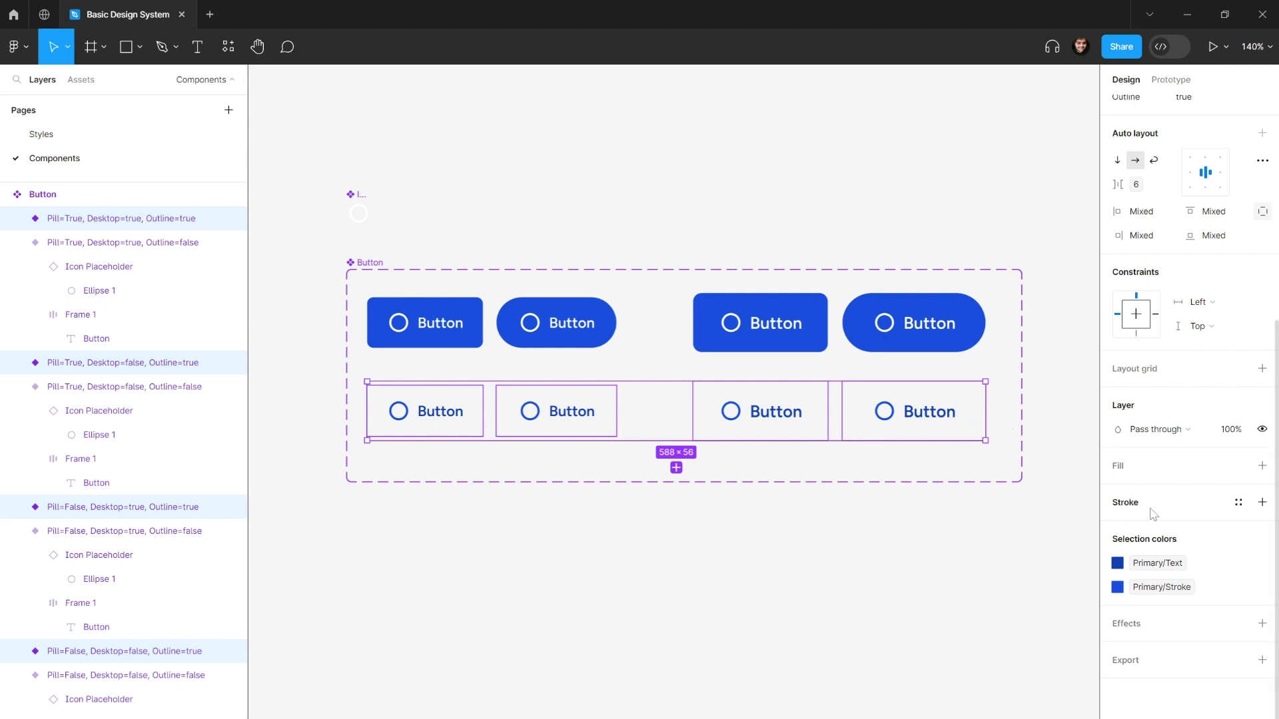
pyautogui.click(1238, 503)
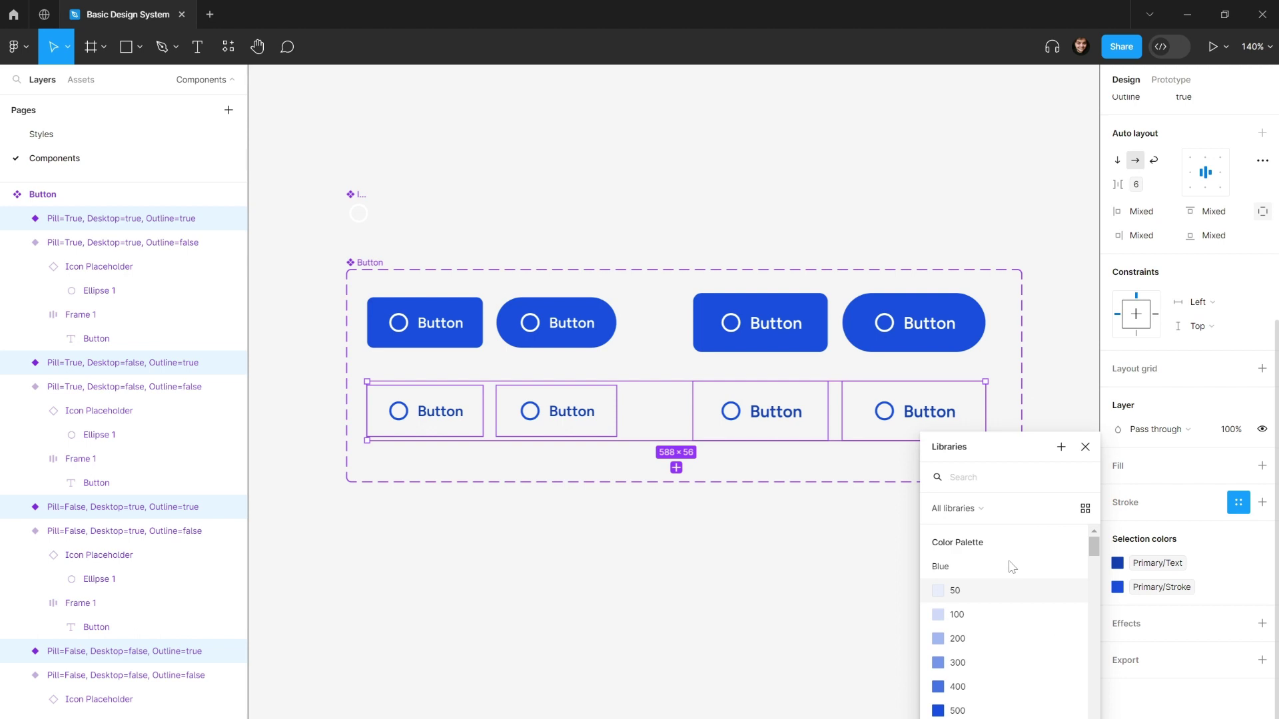
pyautogui.write('primary')
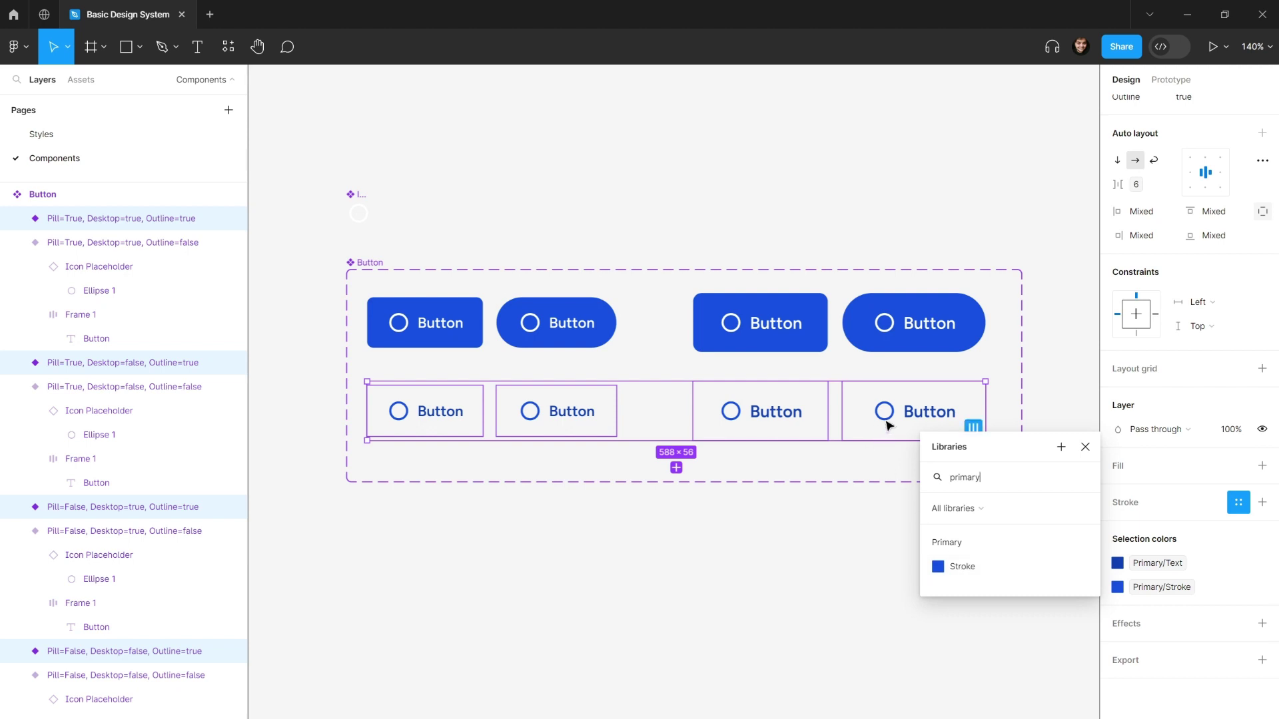
pyautogui.click(962, 566)
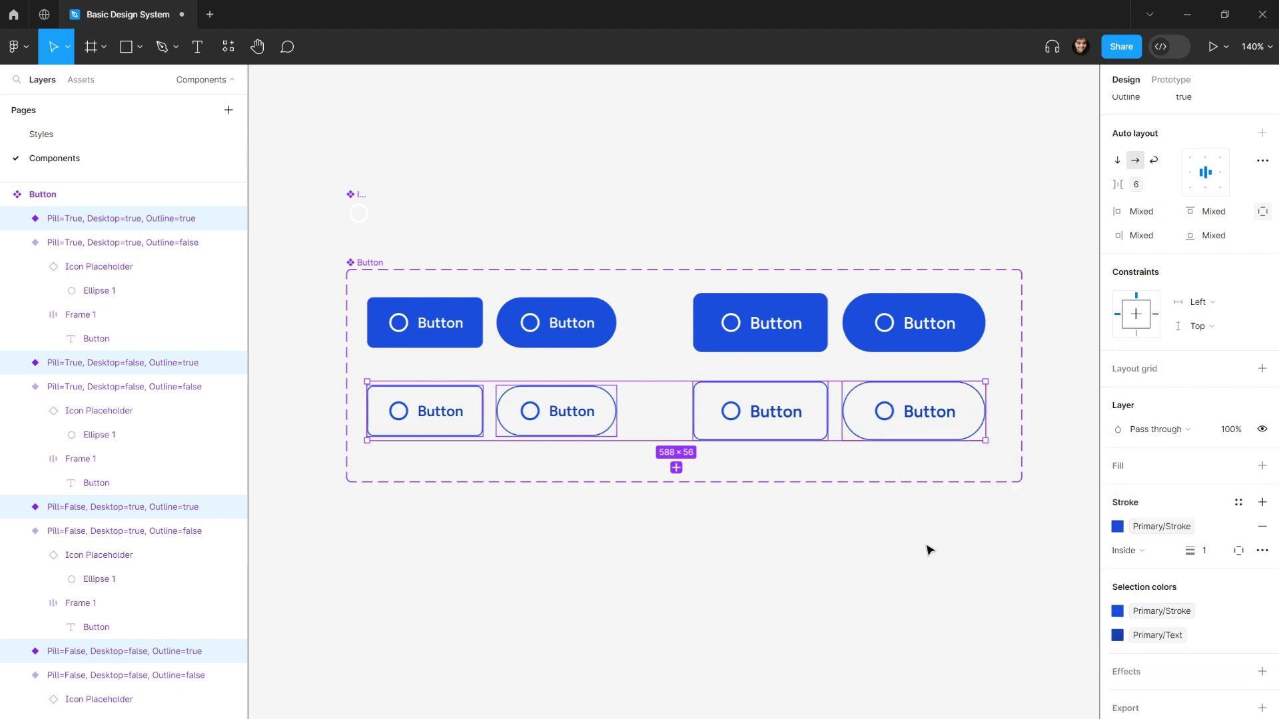
pyautogui.scroll(1, 876, 577)
pyautogui.hscroll(-1, 877, 577)
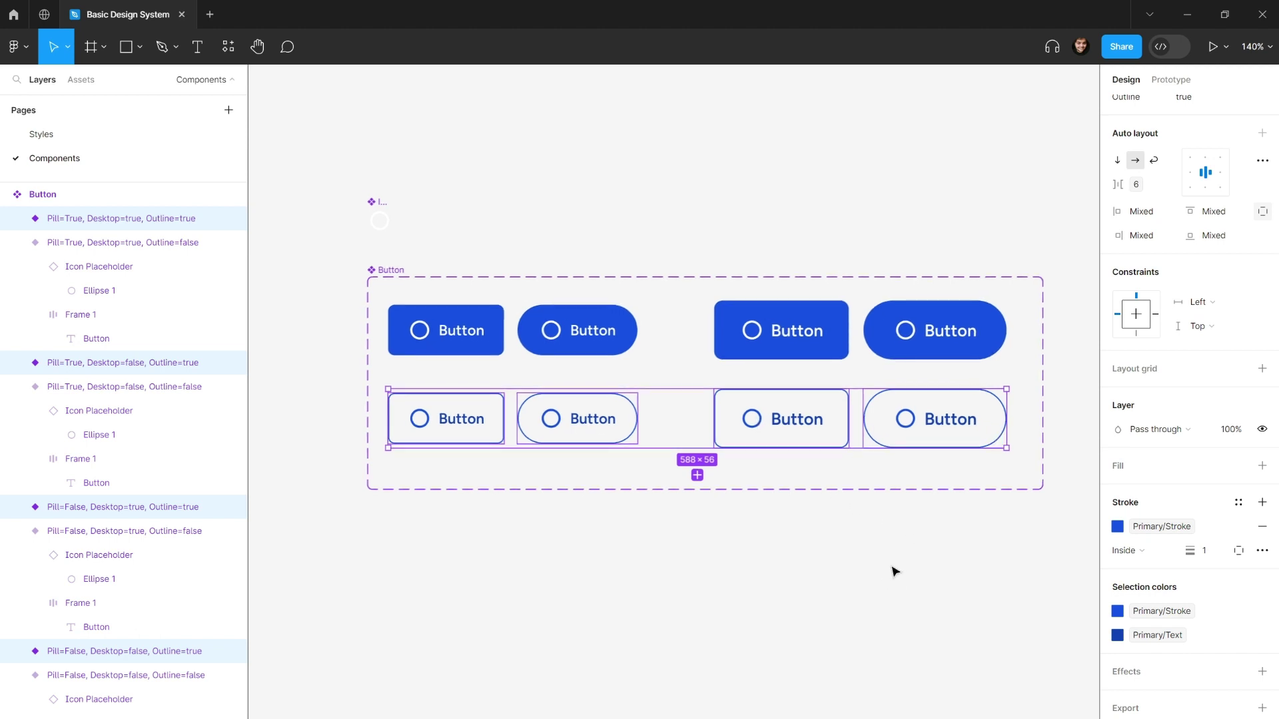
pyautogui.click(863, 545)
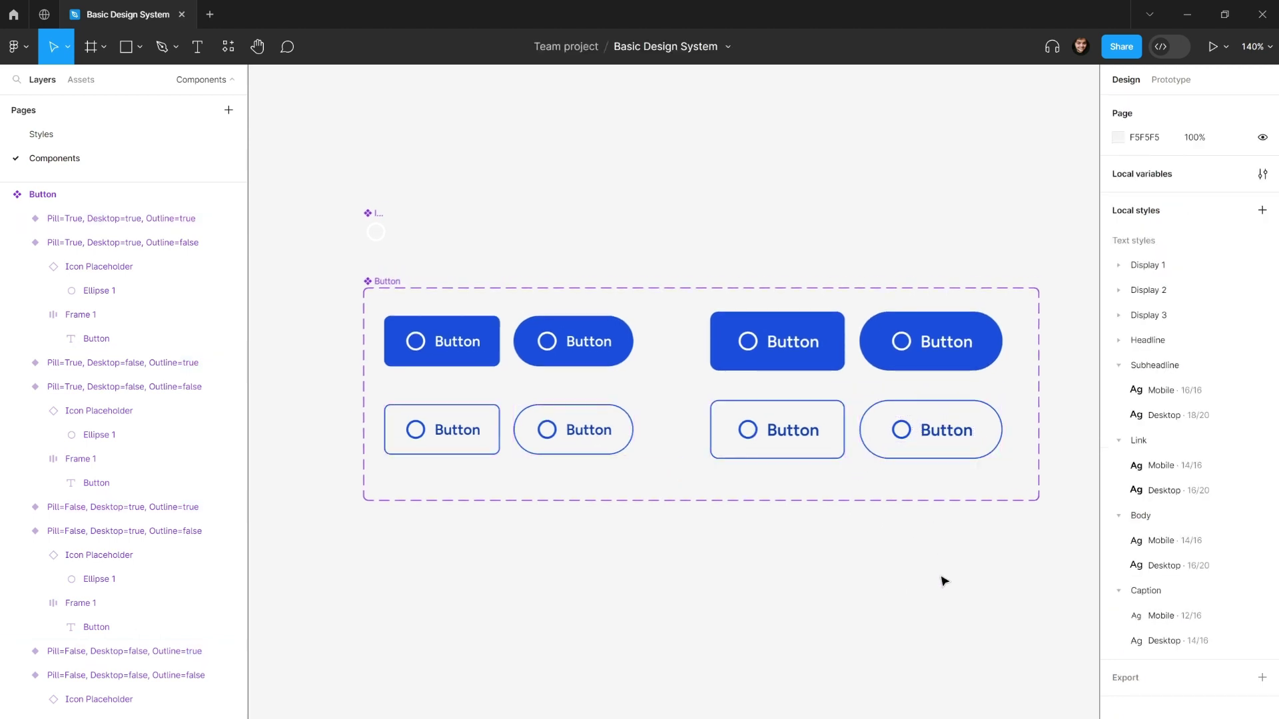
# - Examine the four outline variants and the icon inside the desktop pill outline button
pyautogui.scroll(1, 905, 597)
pyautogui.hscroll(2, 905, 597)
pyautogui.moveTo(989, 572); pyautogui.dragTo(365, 438)
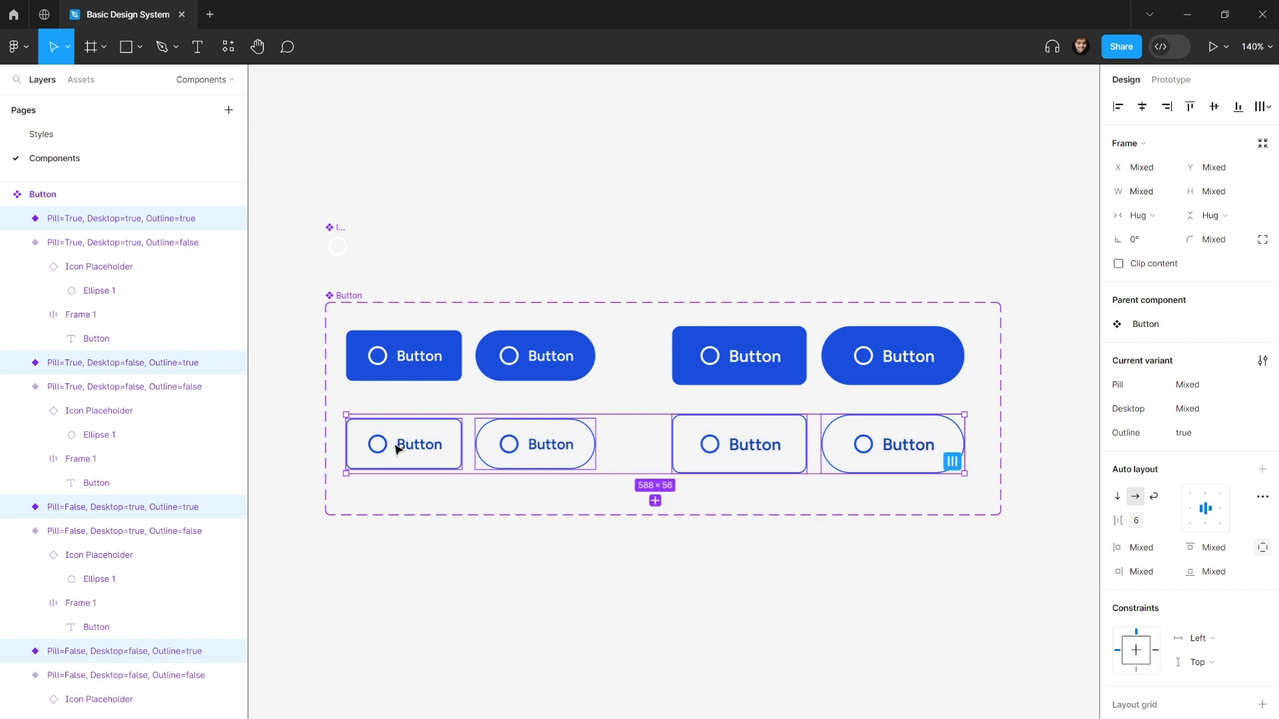
pyautogui.click(859, 454)
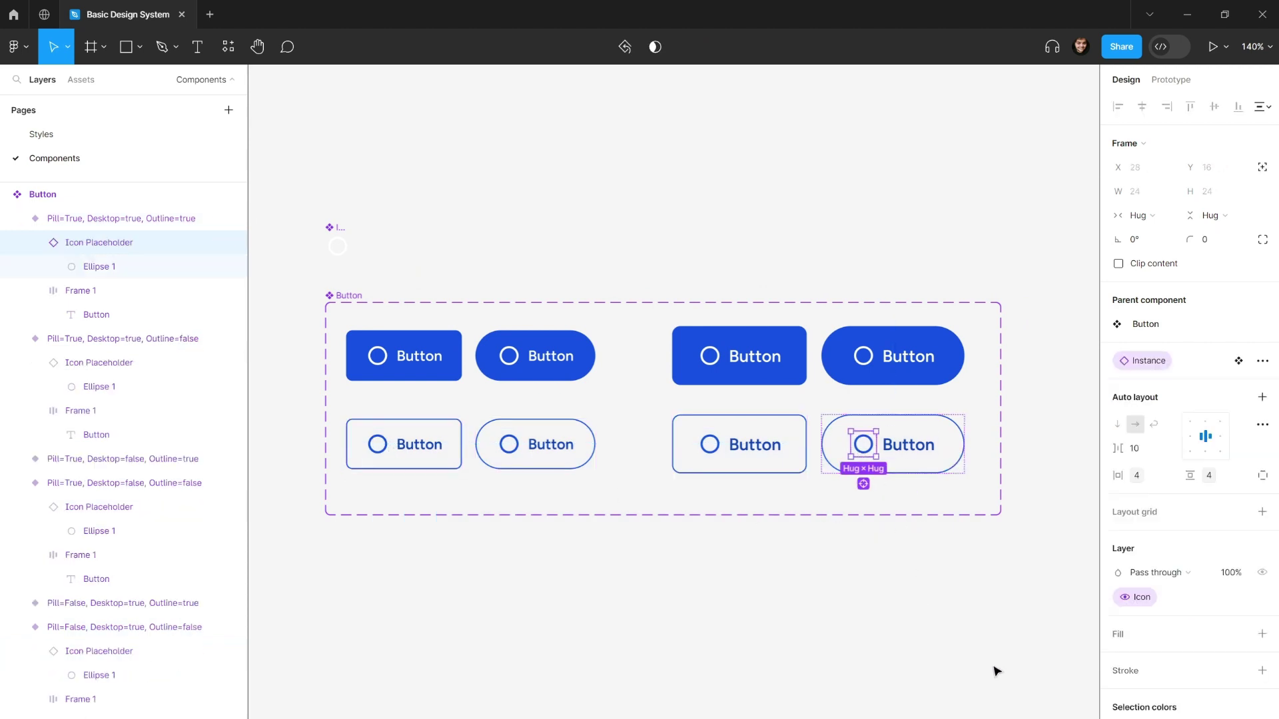
pyautogui.scroll(-1, 1039, 676)
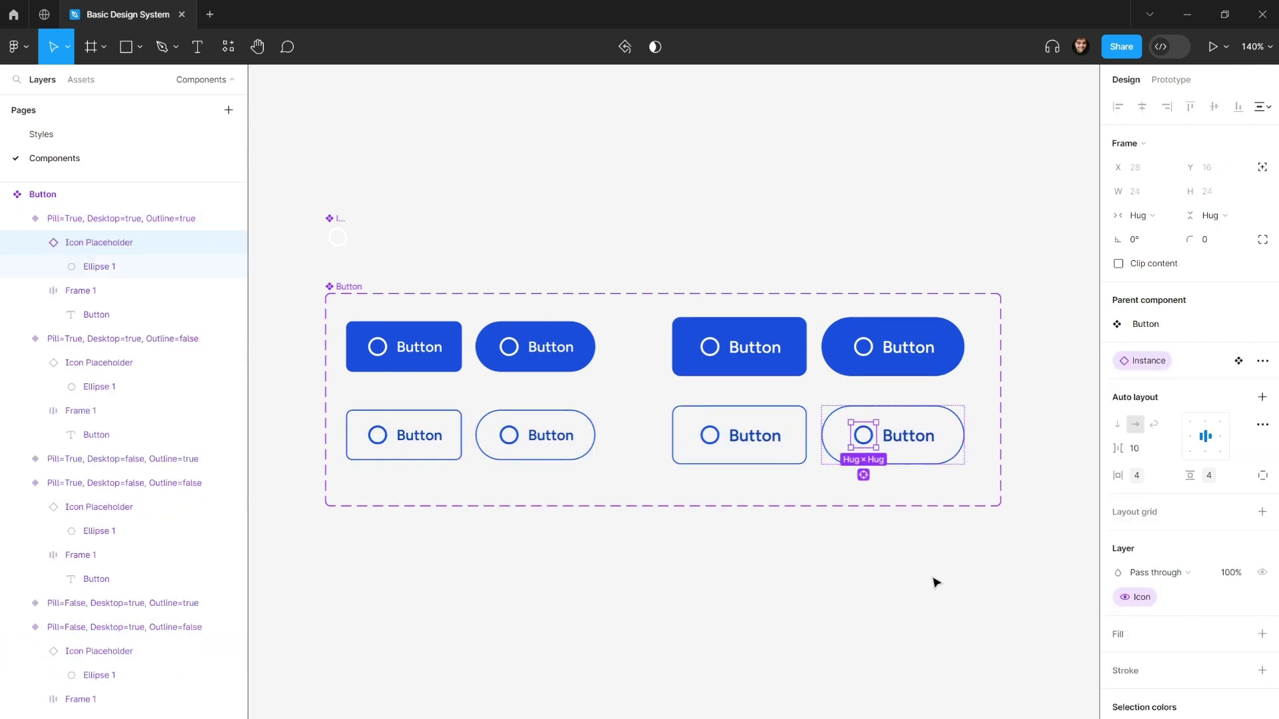
pyautogui.scroll(-2, 926, 572)
pyautogui.hscroll(1, 925, 572)
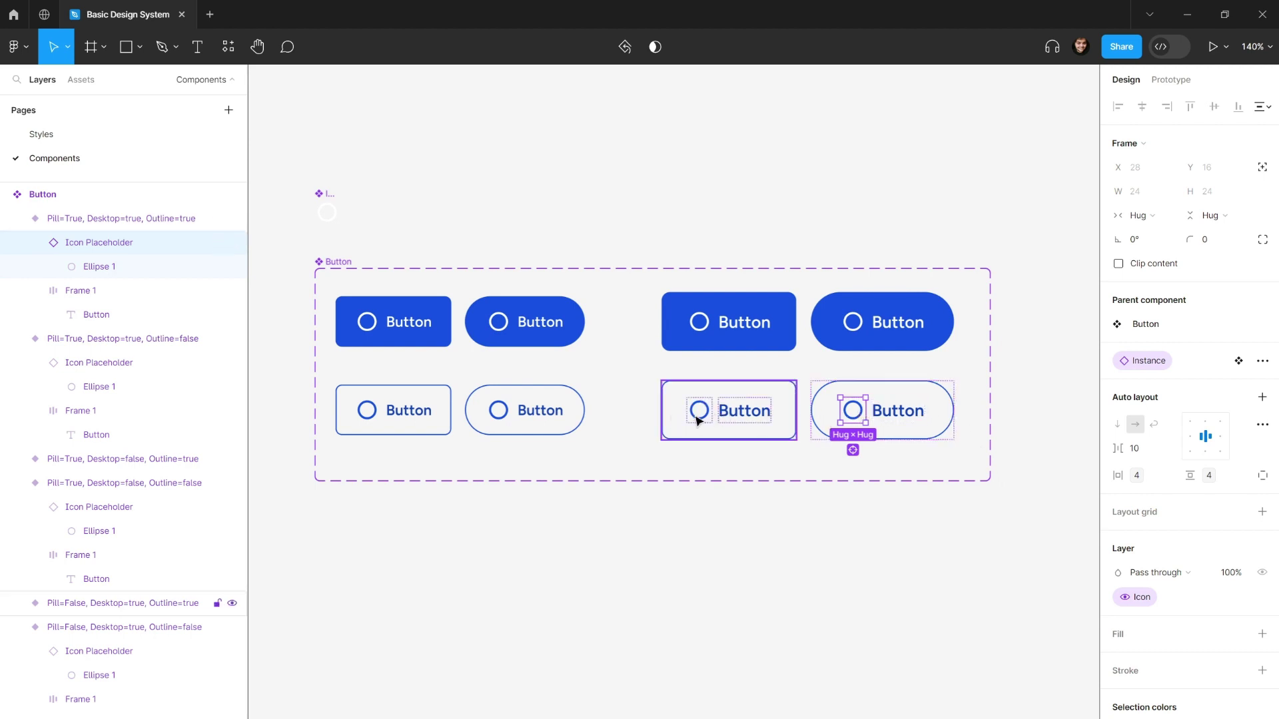
pyautogui.click(848, 601)
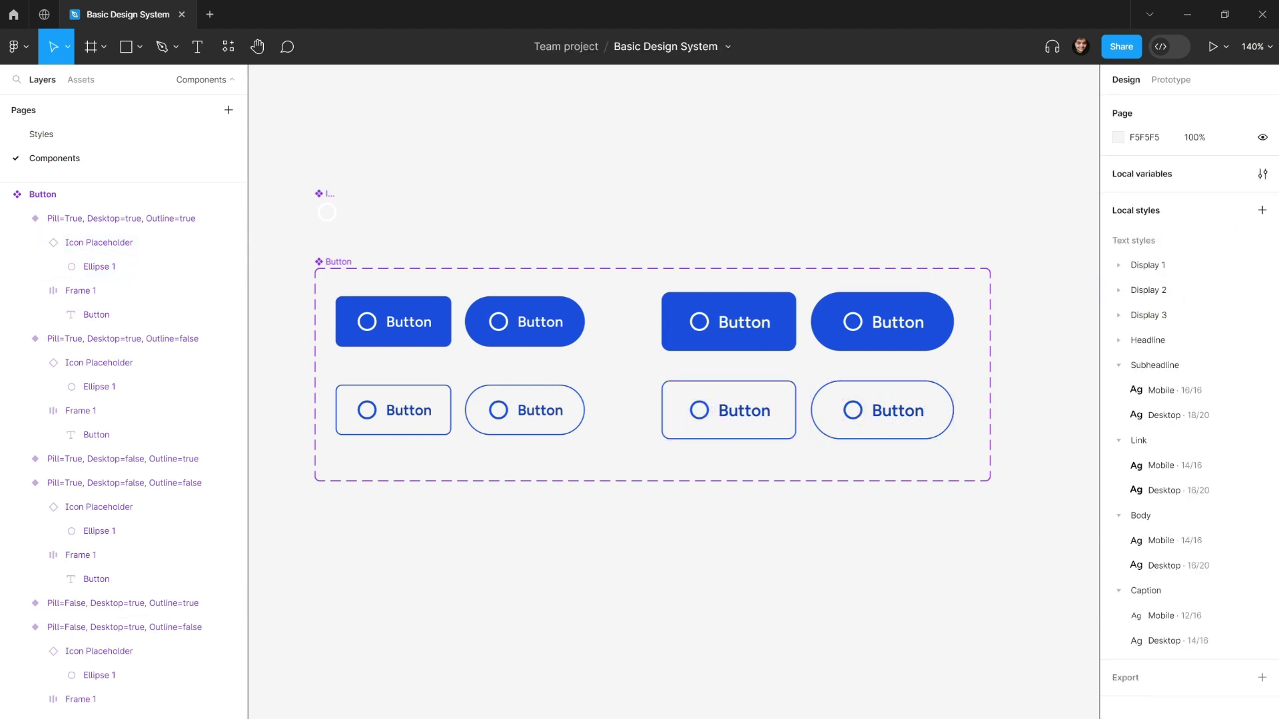
# - Include Stroke in the color scoping of the Primary/Text variable, closing the variables afterward
pyautogui.click(1262, 174)
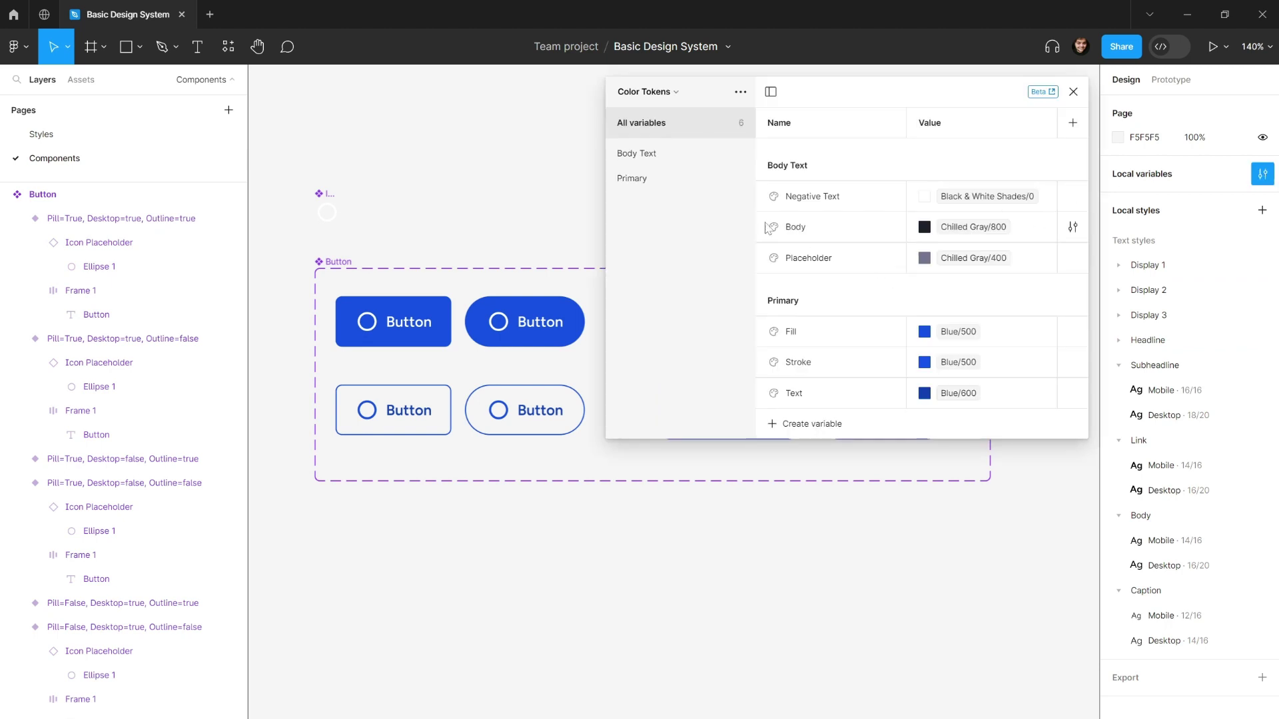
pyautogui.click(640, 177)
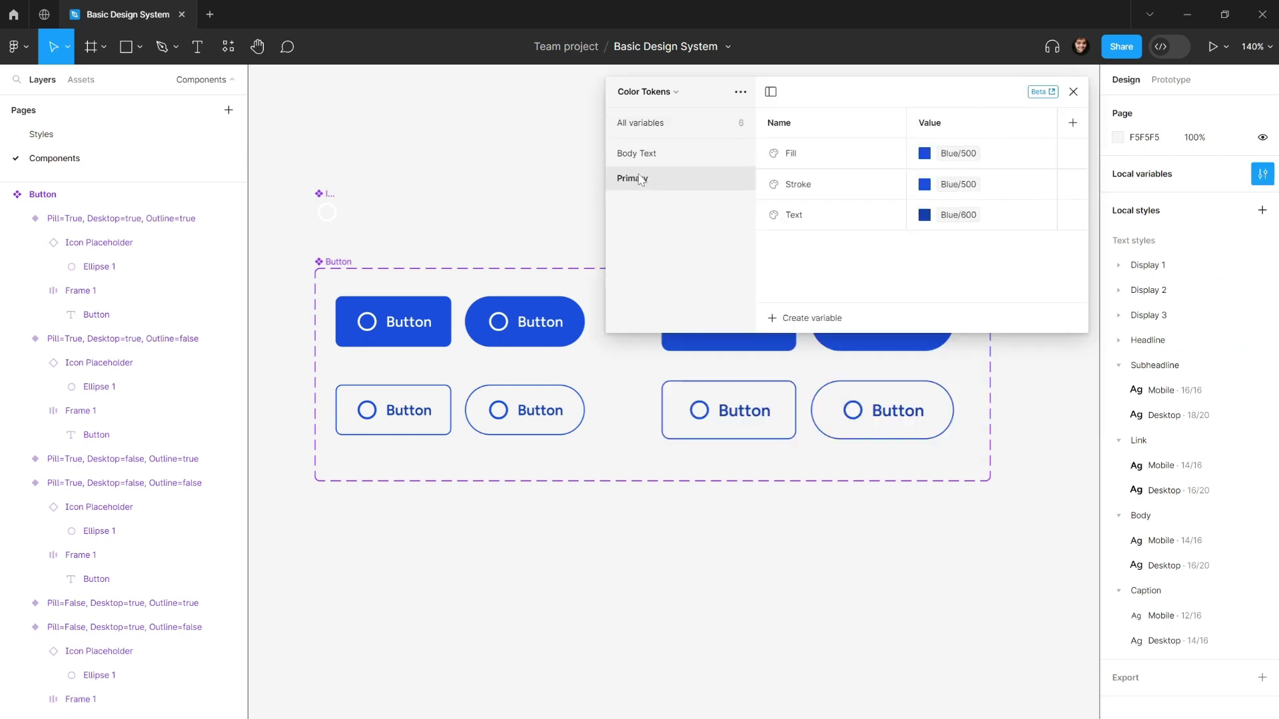
pyautogui.click(1070, 214)
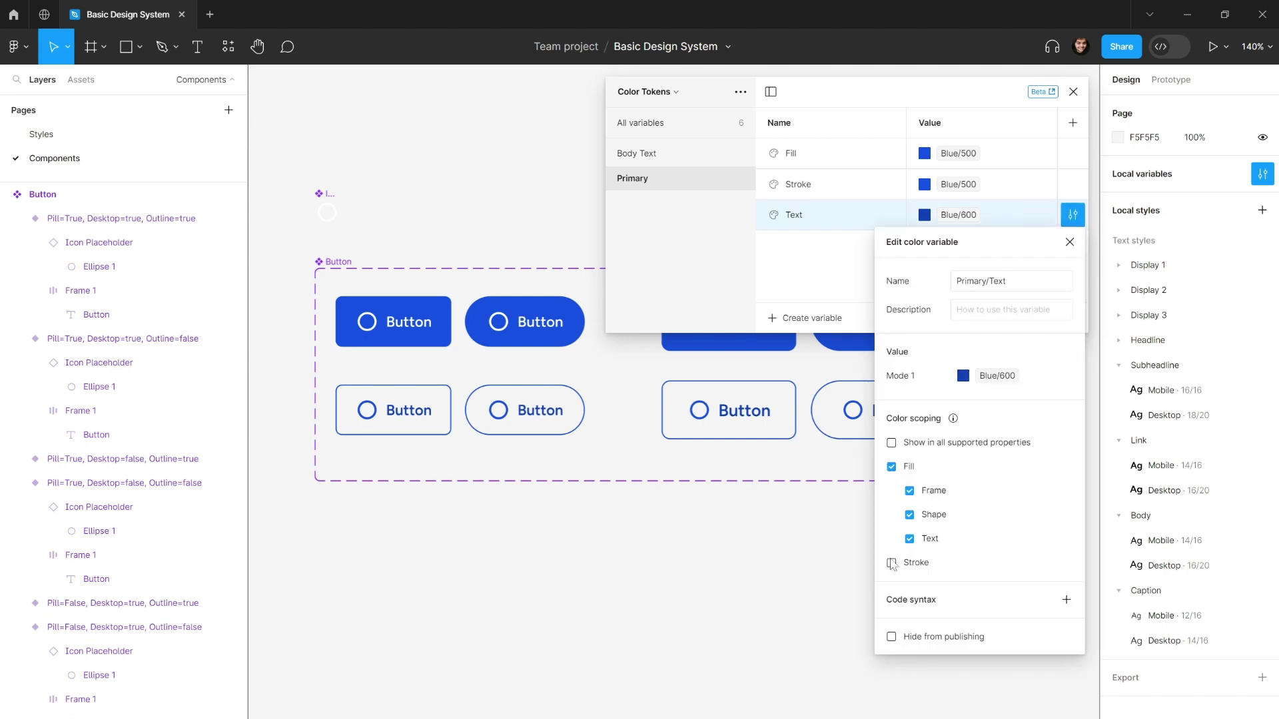
pyautogui.click(910, 493)
pyautogui.click(1069, 242)
pyautogui.click(1073, 91)
pyautogui.click(850, 398)
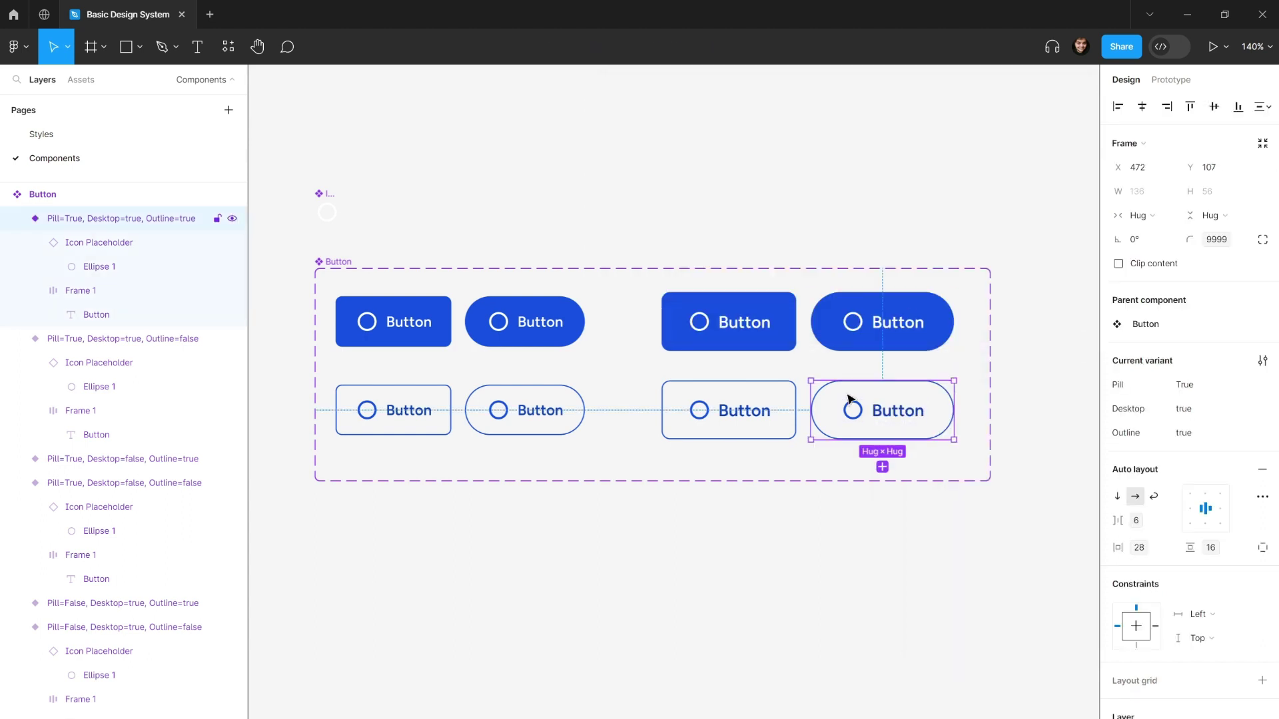
pyautogui.keyDown('shift'); pyautogui.click(731, 414); pyautogui.keyUp('shift')
pyautogui.keyDown('shift'); pyautogui.click(548, 422); pyautogui.keyUp('shift')
pyautogui.keyDown('shift'); pyautogui.click(428, 420); pyautogui.keyUp('shift')
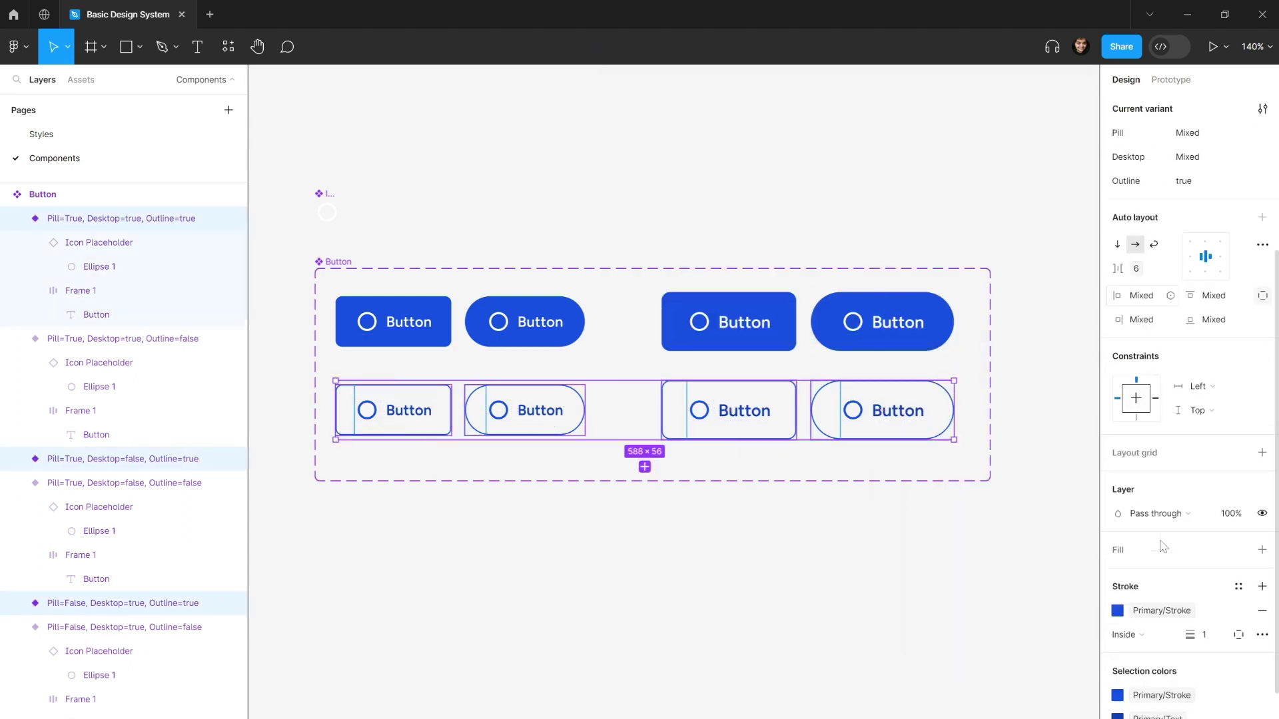
pyautogui.scroll(-2, 1162, 546)
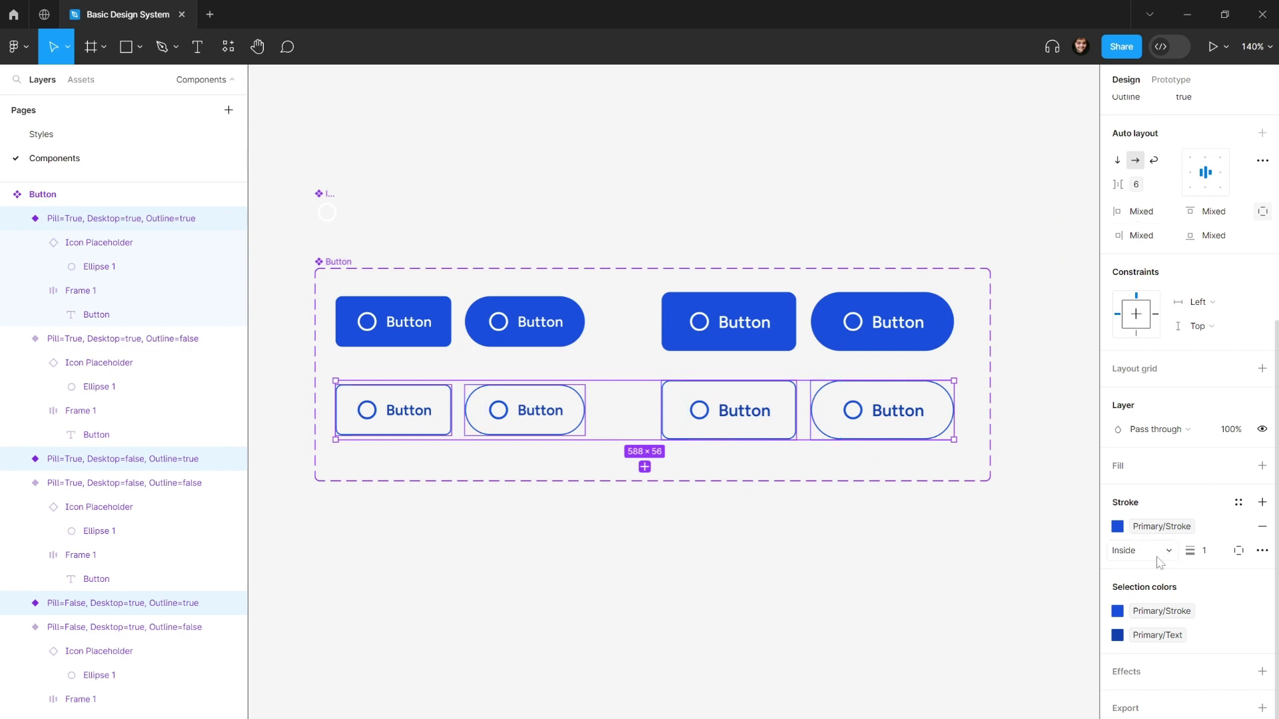
# - Replace the Primary/Stroke color of the icons in the four outline variants with the Primary/Text variable
pyautogui.keyDown('ctrl'); pyautogui.click(850, 413); pyautogui.keyUp('ctrl')
pyautogui.keyDown('ctrl'); pyautogui.keyDown('shift'); pyautogui.click(699, 412); pyautogui.keyUp('shift'); pyautogui.keyUp('ctrl')
pyautogui.keyDown('ctrl'); pyautogui.keyDown('shift'); pyautogui.click(498, 413); pyautogui.keyUp('shift'); pyautogui.keyUp('ctrl')
pyautogui.keyDown('ctrl'); pyautogui.keyDown('shift'); pyautogui.click(366, 413); pyautogui.keyUp('shift'); pyautogui.keyUp('ctrl')
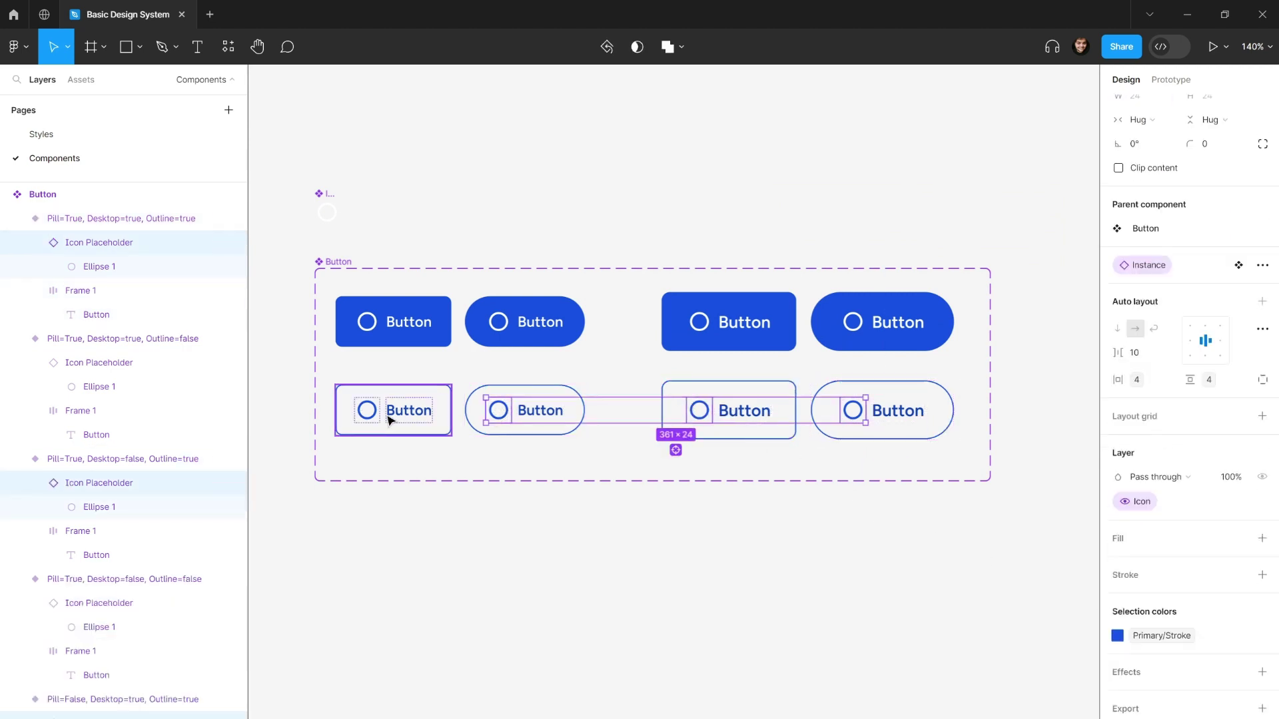
pyautogui.keyDown('ctrl'); pyautogui.keyDown('shift'); pyautogui.click(366, 410); pyautogui.keyUp('shift'); pyautogui.keyUp('ctrl')
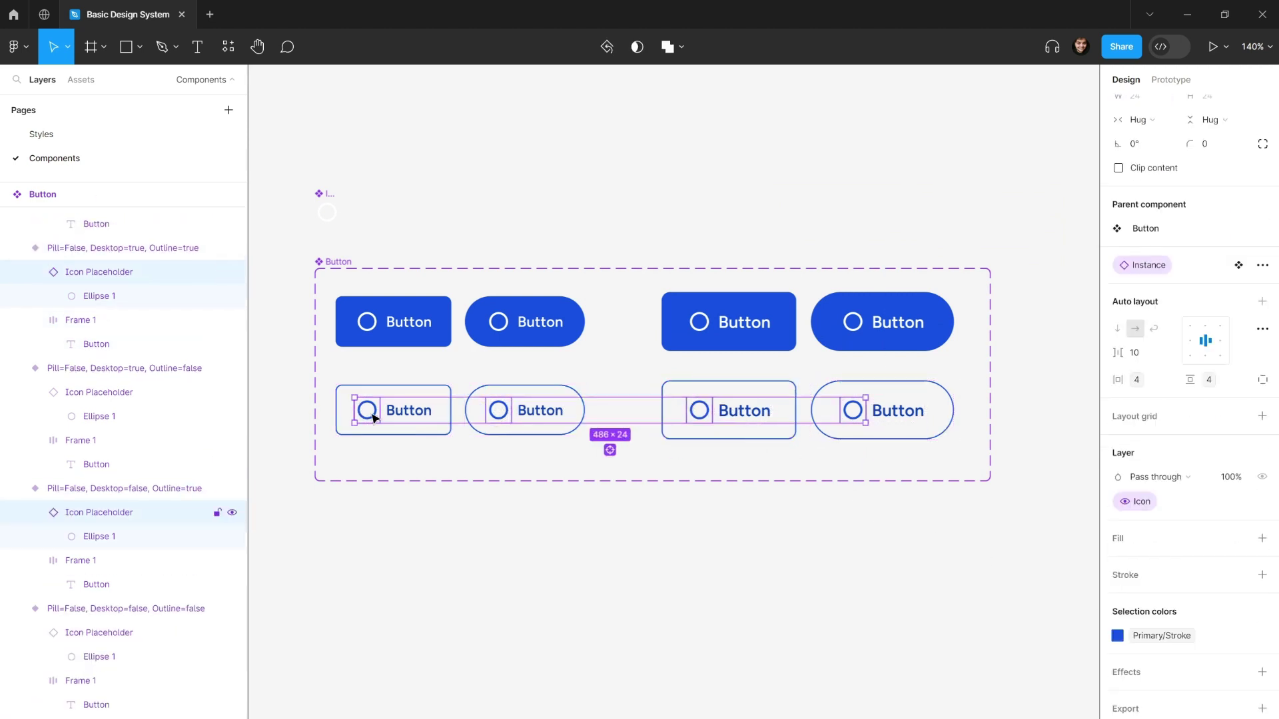
pyautogui.click(1155, 629)
pyautogui.click(986, 638)
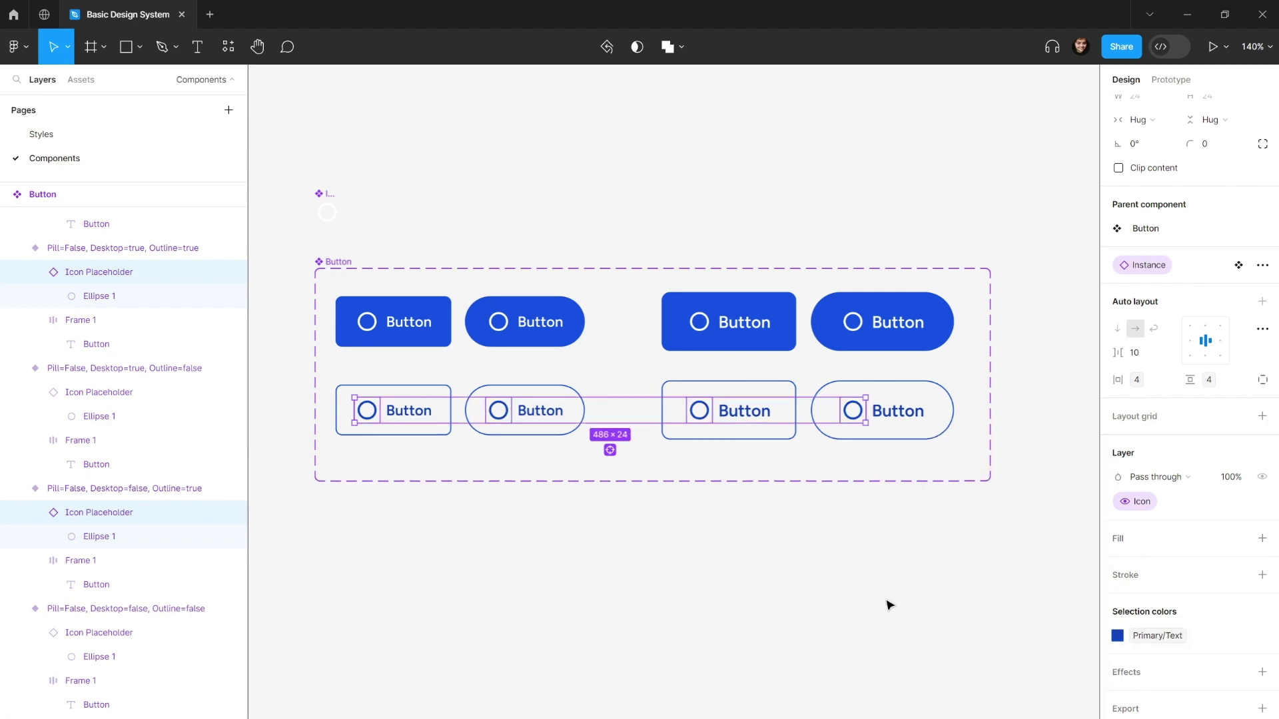
pyautogui.click(889, 604)
# - Compare the icon, label and border colors of the desktop pill outline variant up close
pyautogui.click(877, 414)
pyautogui.keyDown('ctrl'); pyautogui.scroll(8, 878, 414); pyautogui.keyUp('ctrl')
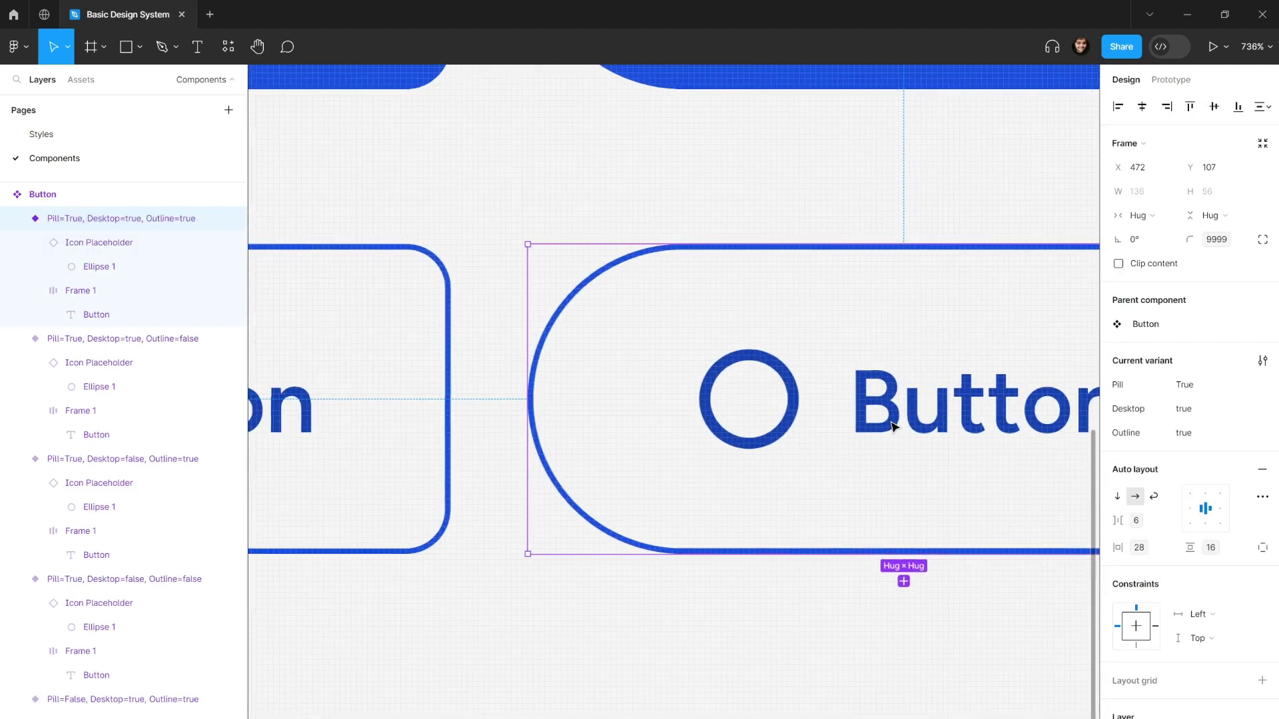
pyautogui.keyDown('ctrl'); pyautogui.scroll(4, 893, 426); pyautogui.keyUp('ctrl')
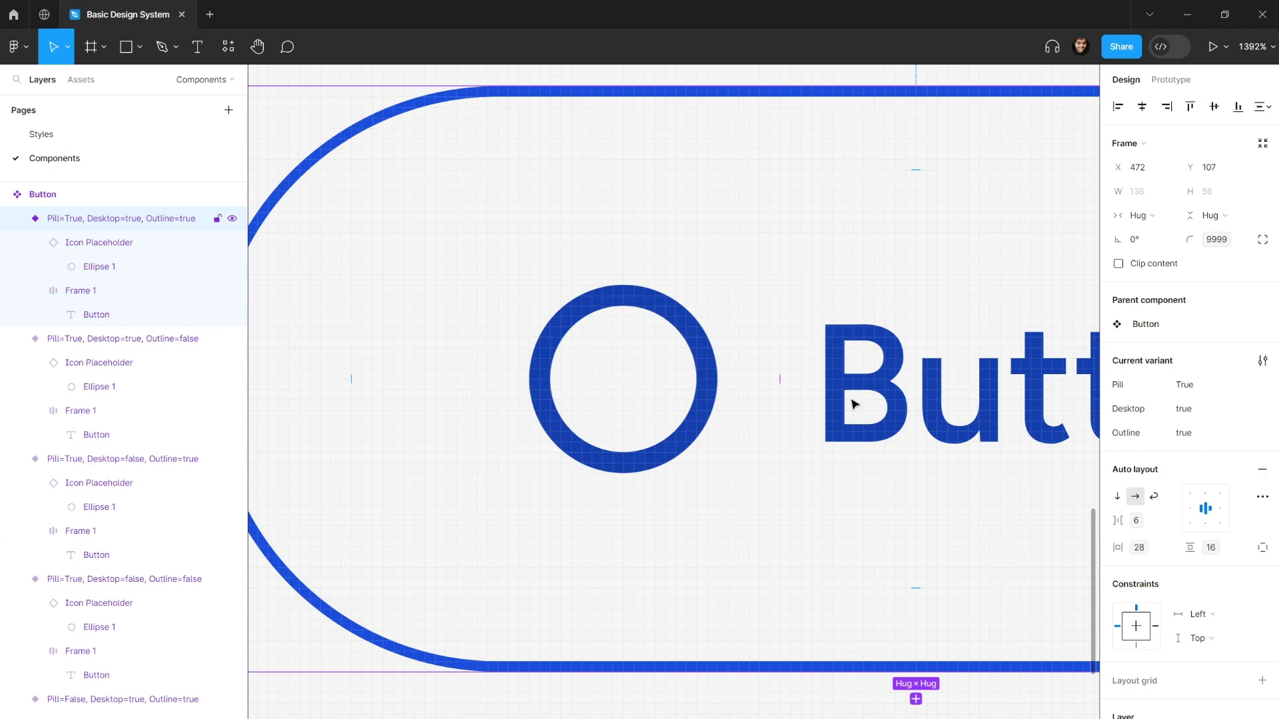
pyautogui.keyDown('ctrl'); pyautogui.scroll(-9, 854, 404); pyautogui.keyUp('ctrl')
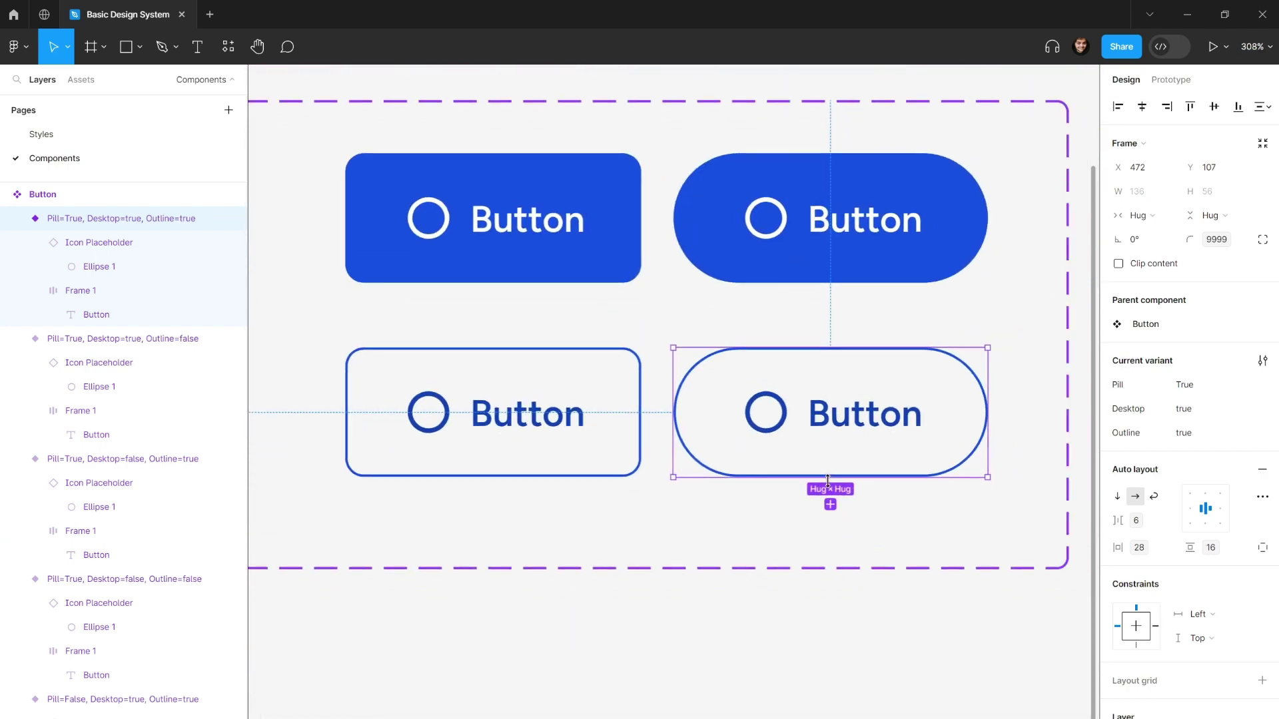
pyautogui.keyDown('ctrl'); pyautogui.scroll(-5, 828, 481); pyautogui.keyUp('ctrl')
pyautogui.click(742, 528)
pyautogui.hscroll(-2, 673, 448)
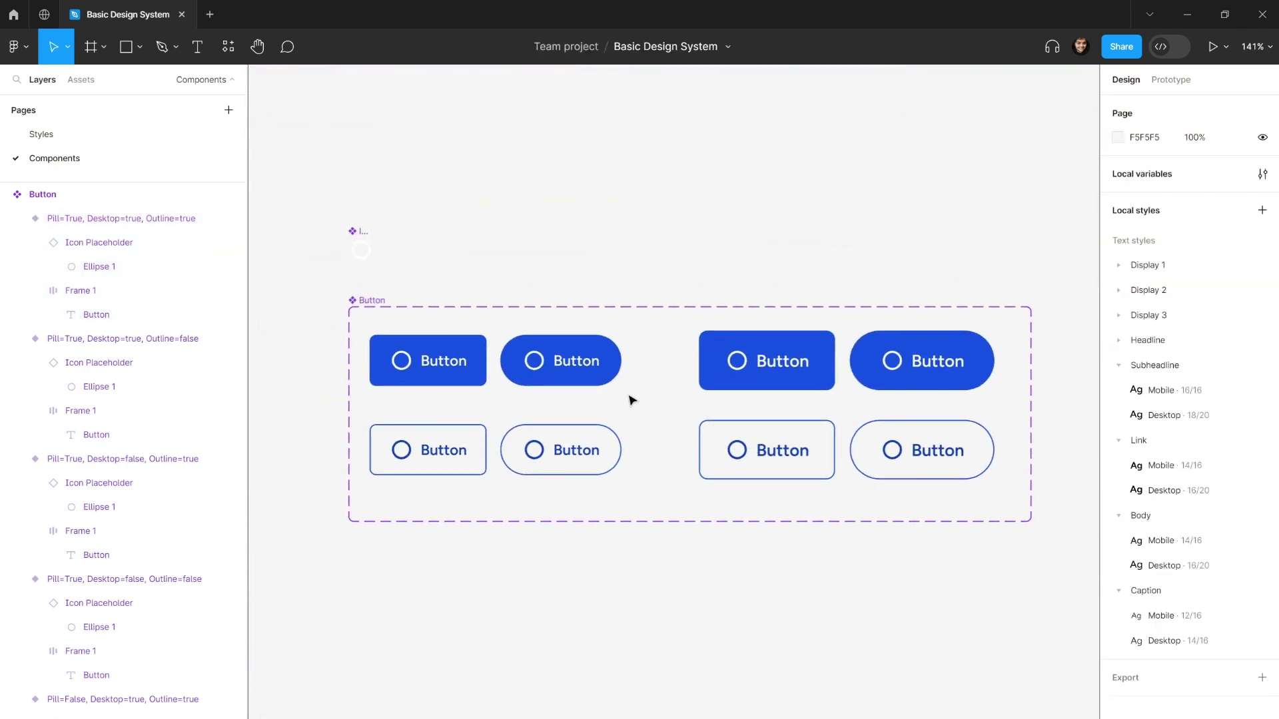
pyautogui.moveTo(633, 491); pyautogui.dragTo(546, 491)
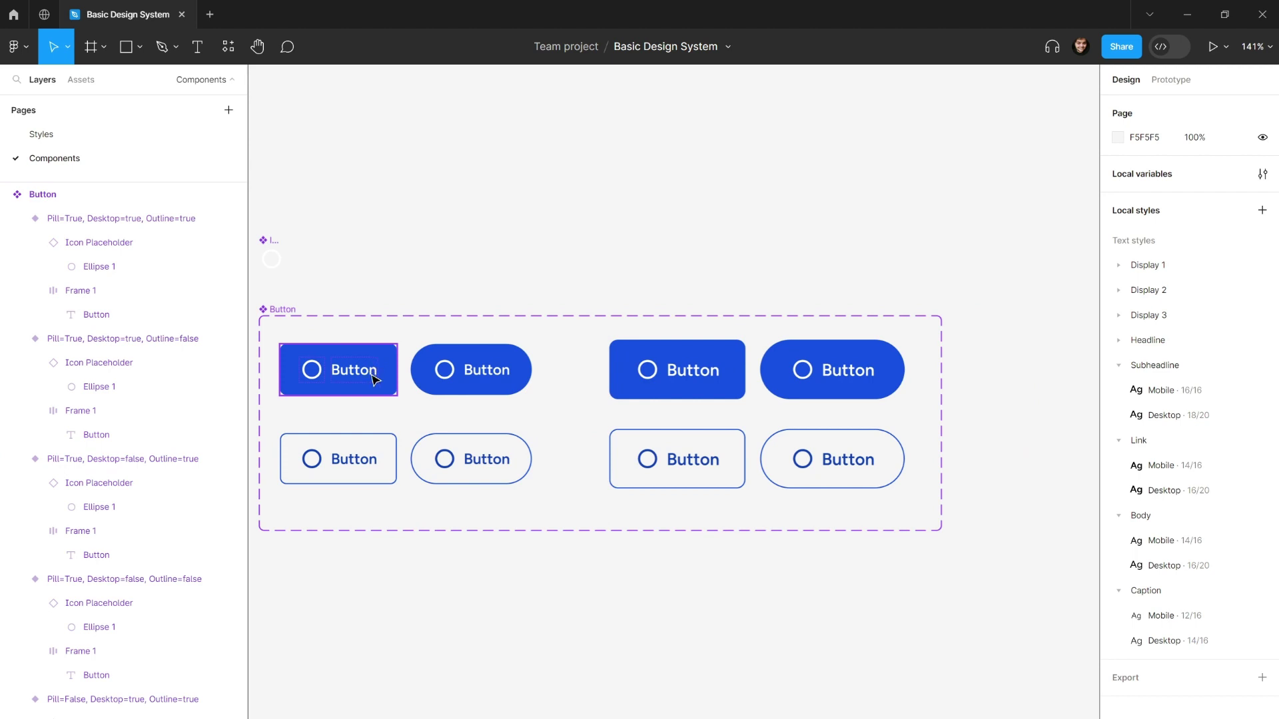
pyautogui.scroll(-5, 399, 376)
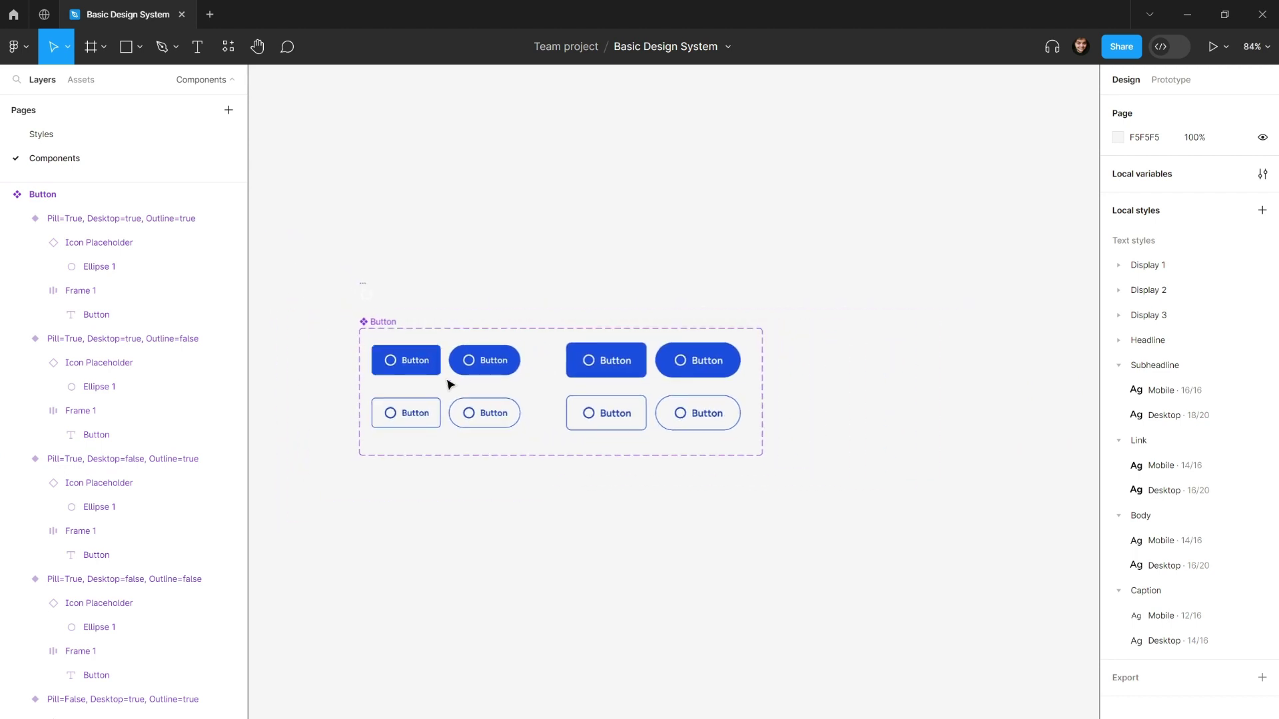
pyautogui.moveTo(451, 394); pyautogui.dragTo(556, 341)
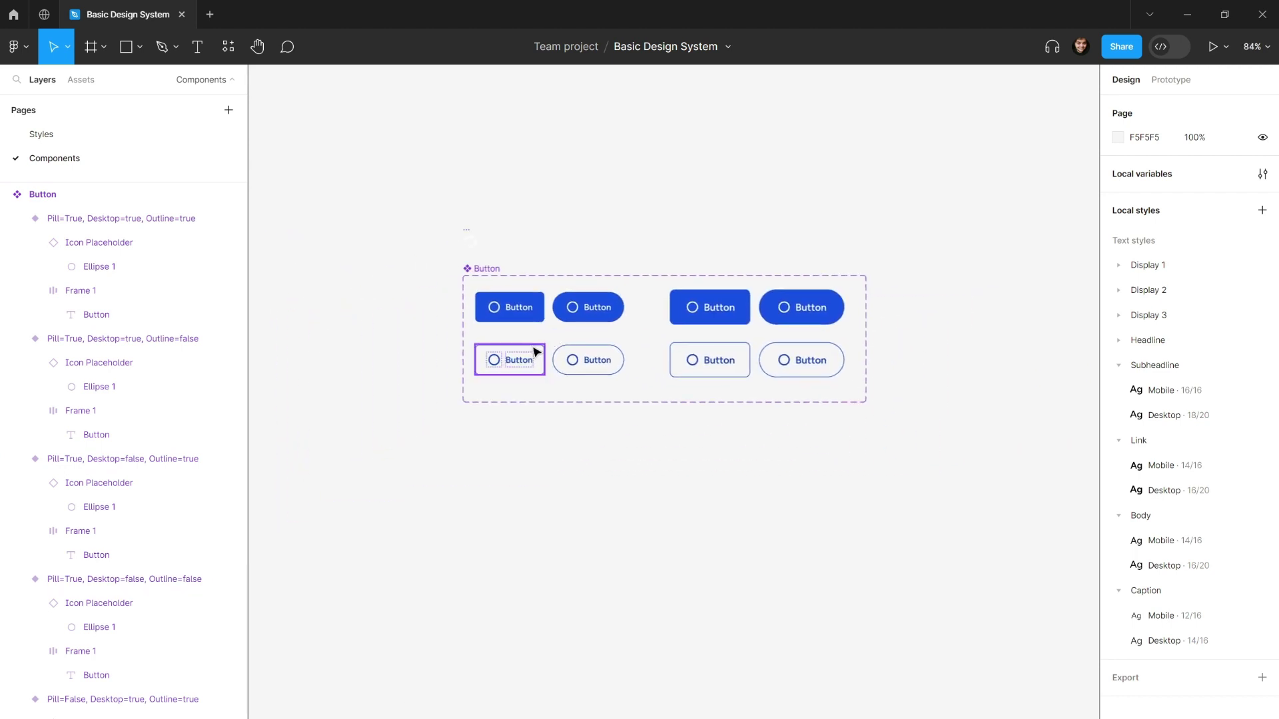
pyautogui.scroll(-1, 548, 348)
pyautogui.scroll(3, 550, 353)
pyautogui.moveTo(661, 563); pyautogui.dragTo(629, 550)
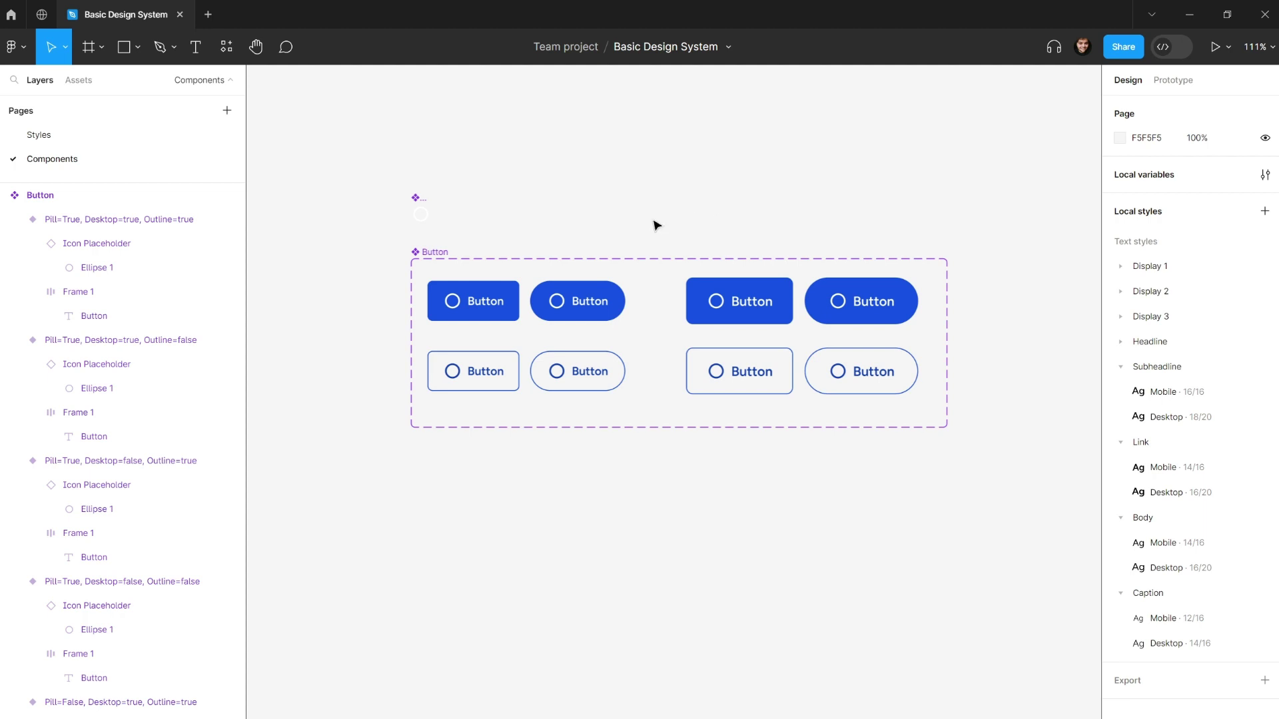
# - Check the Pill, Desktop and Outline values of the mobile filled pill, mobile outline pill and mobile outline rectangular buttons
pyautogui.click(606, 296)
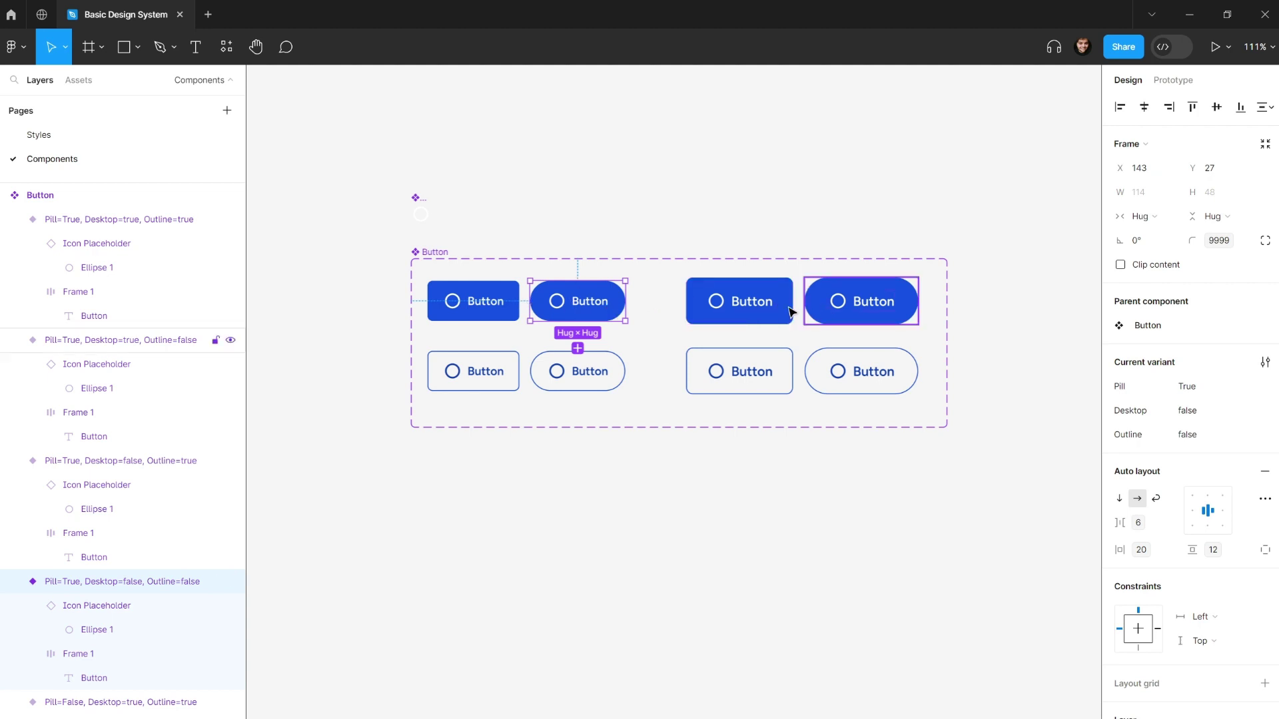
pyautogui.click(583, 366)
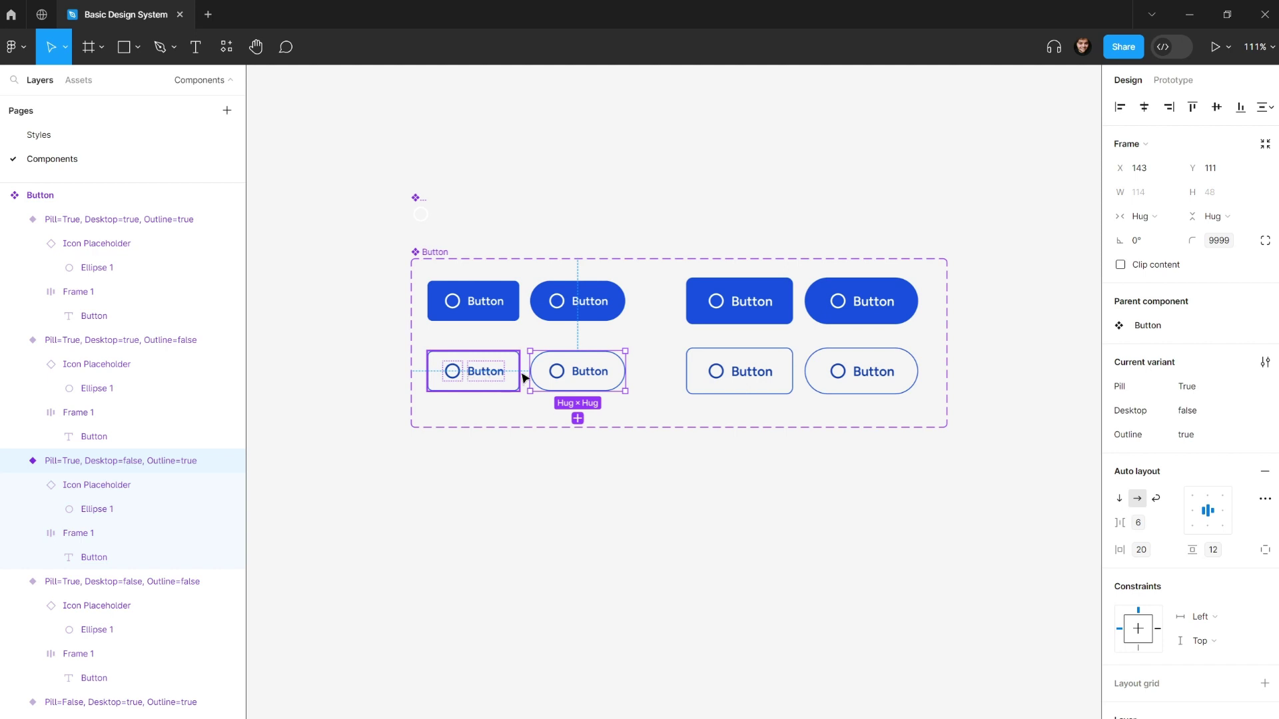
pyautogui.click(498, 372)
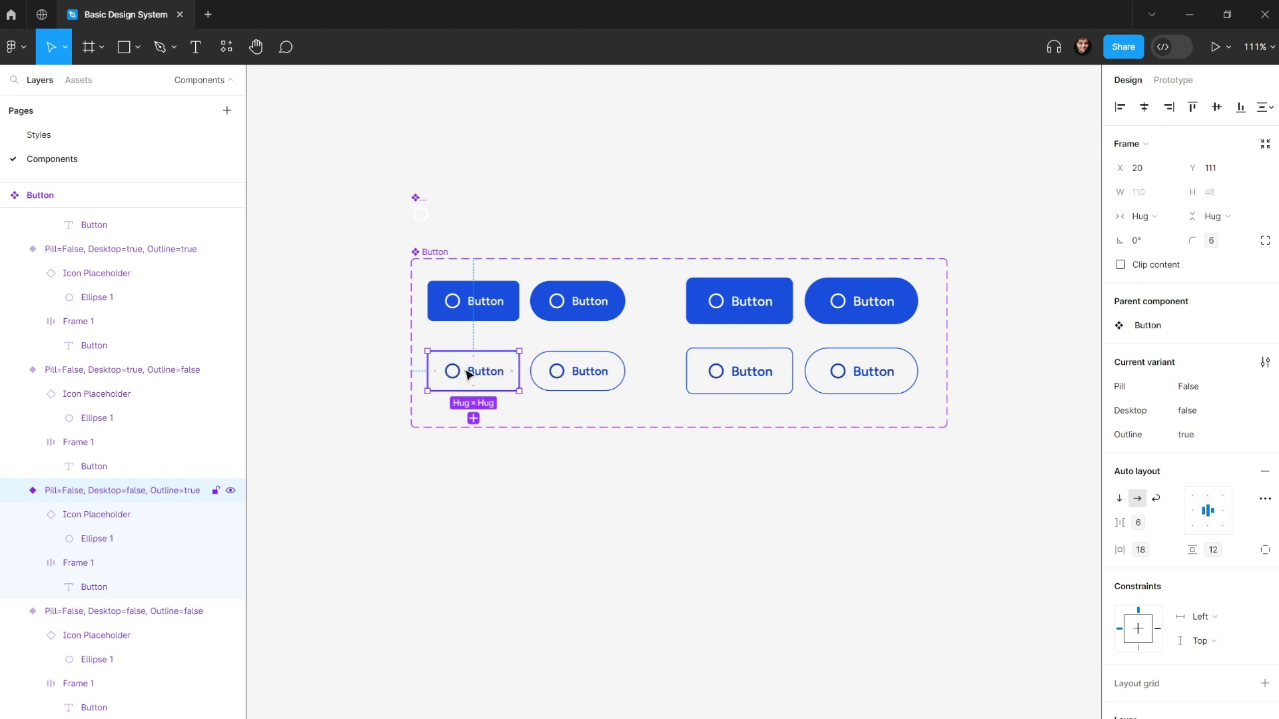
# - Place an instance of the mobile non-pill outline button on the canvas below the component set
pyautogui.click(492, 491)
pyautogui.click(477, 385)
pyautogui.moveTo(488, 376); pyautogui.dragTo(488, 540)
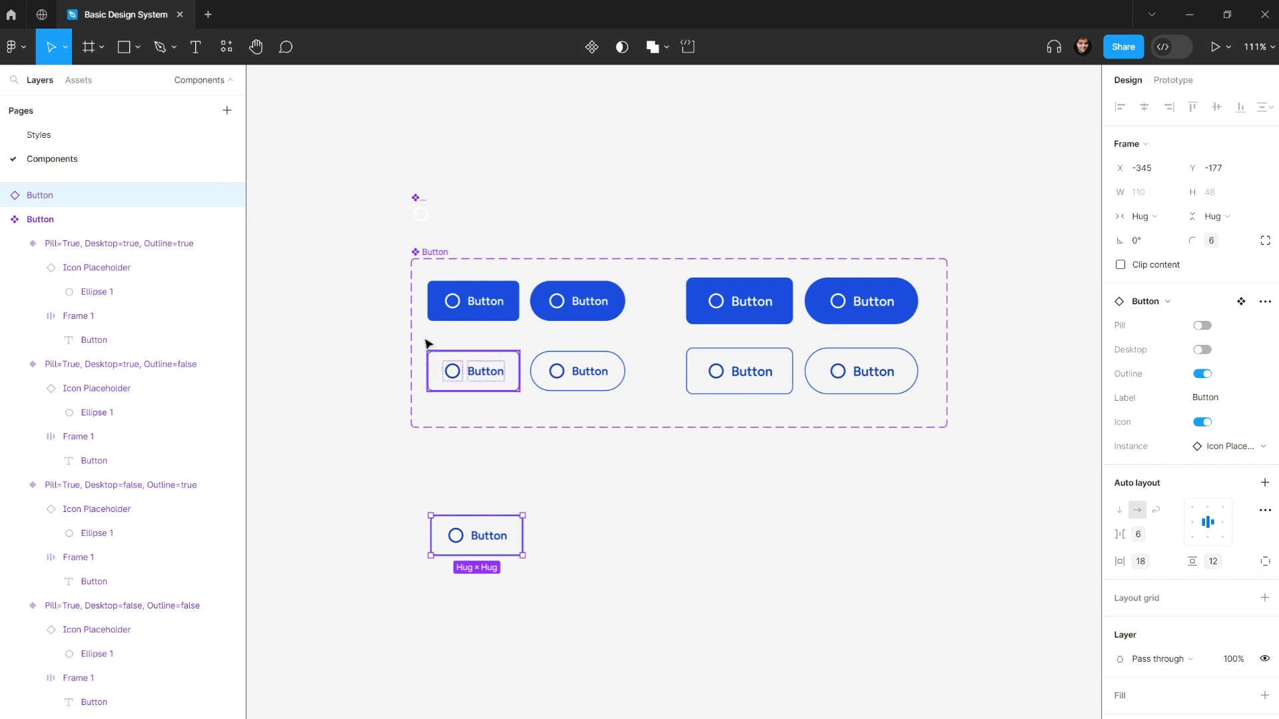
pyautogui.rightClick(486, 538)
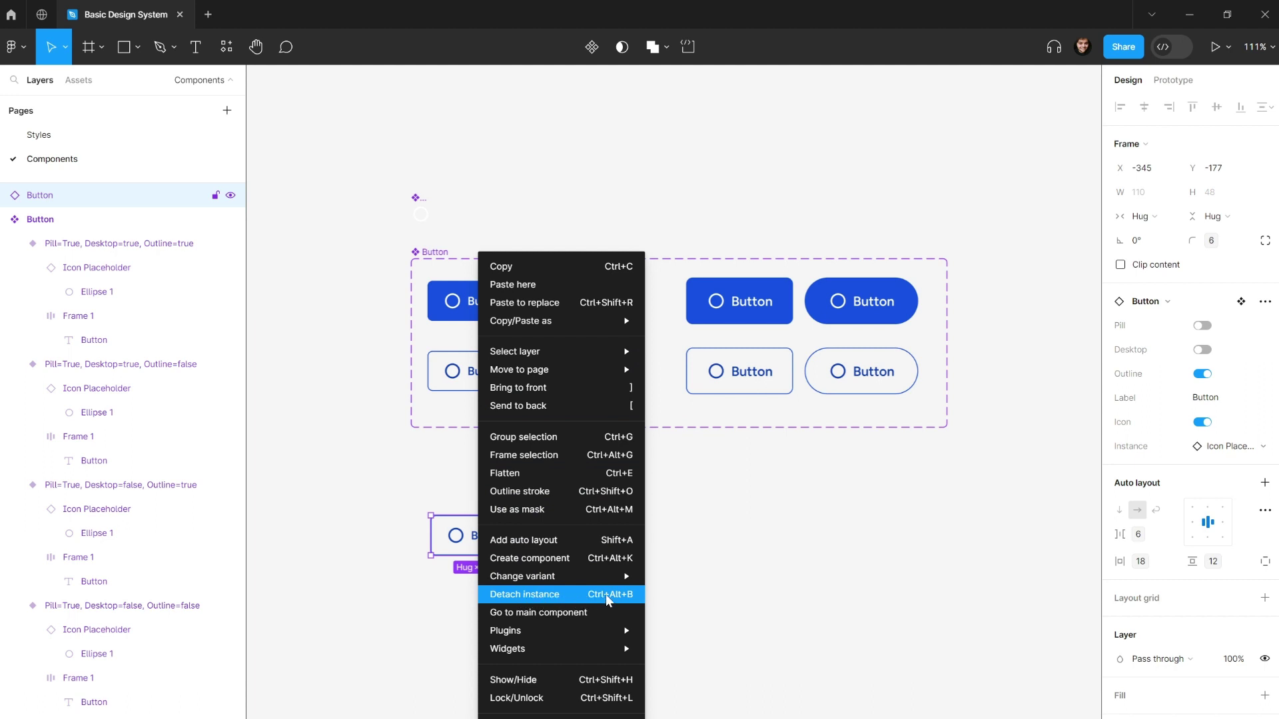
pyautogui.moveTo(523, 577)
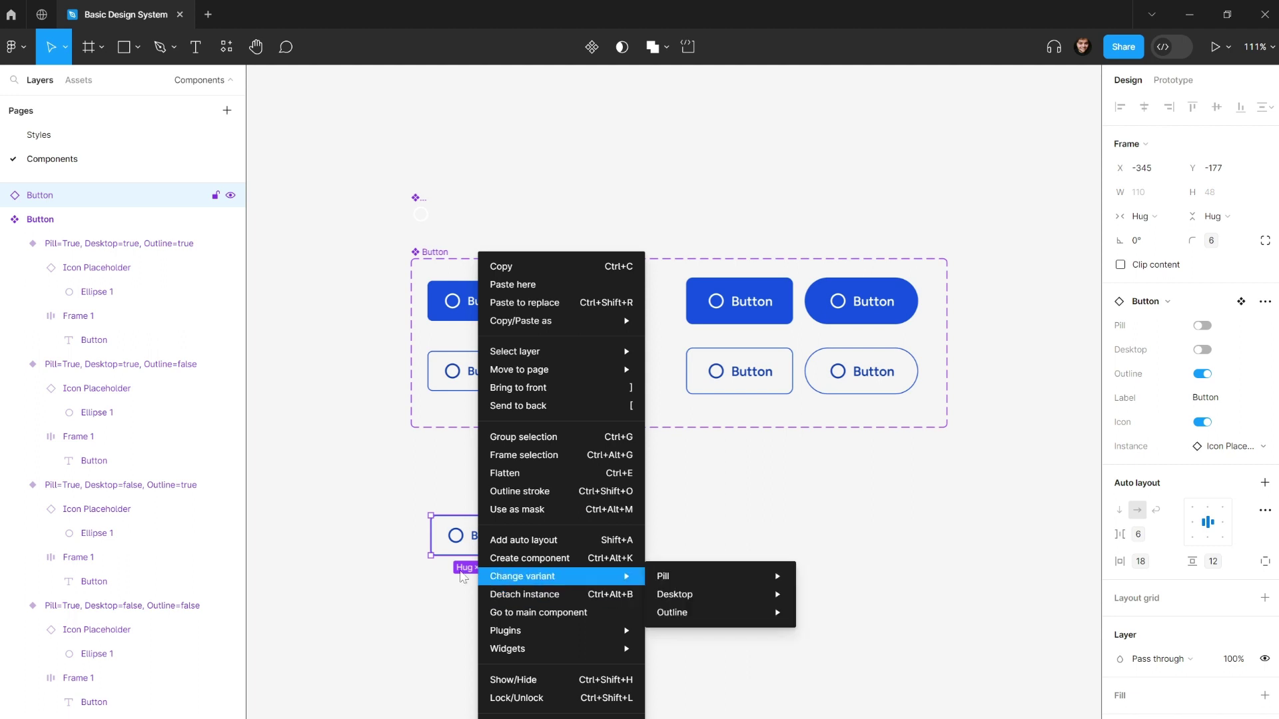
pyautogui.click(446, 539)
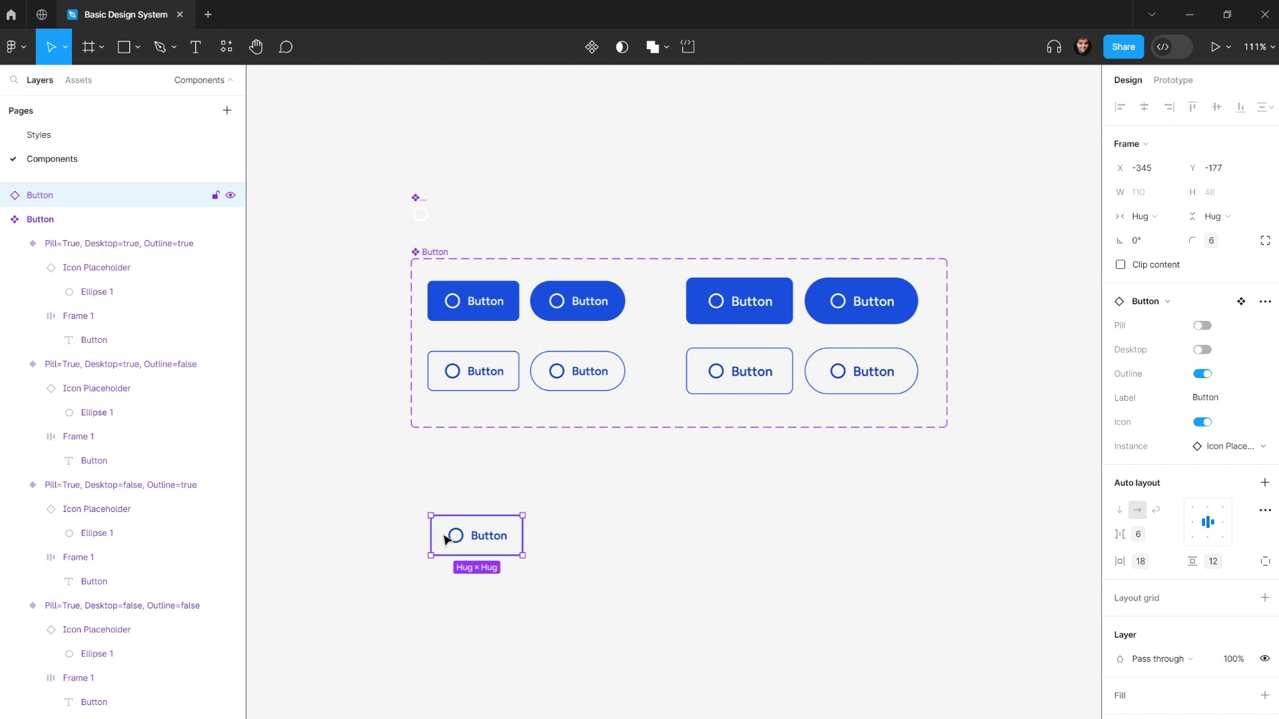
# - Detach the button instance below the component set and rename the resulting frame Text Input
pyautogui.hotkey('ctrl', 'alt', 'b')
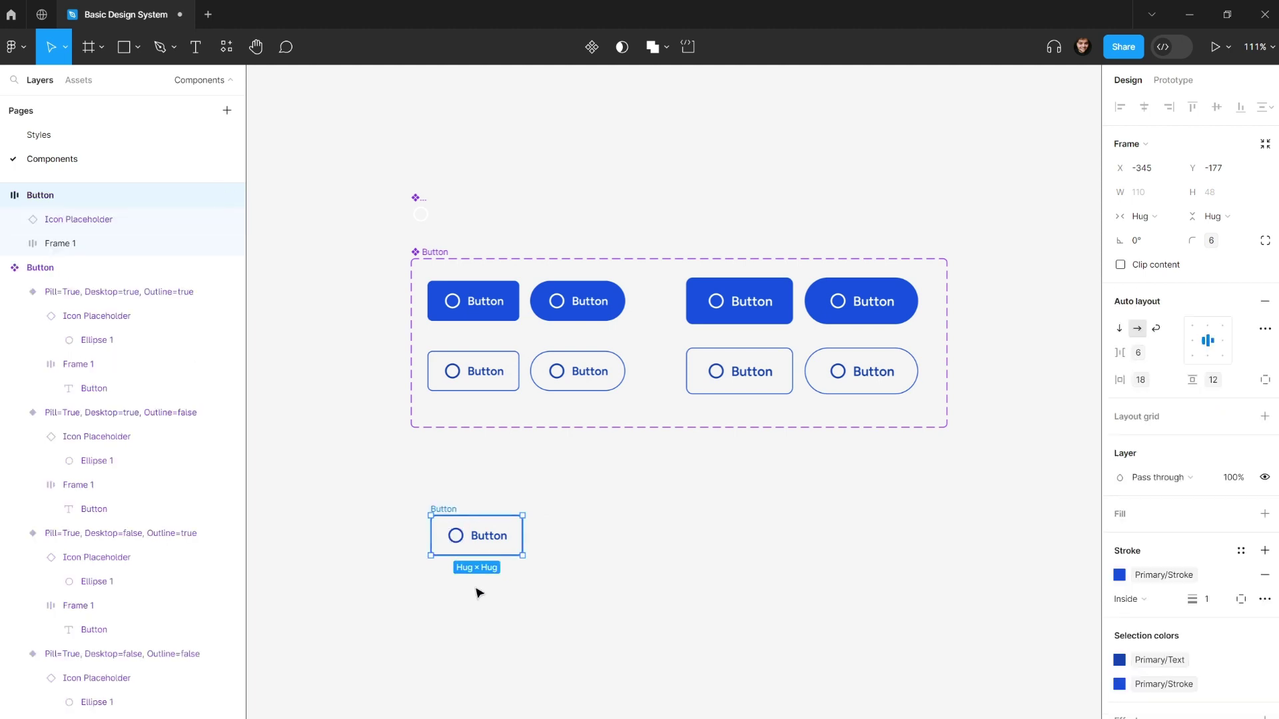
pyautogui.click(477, 591)
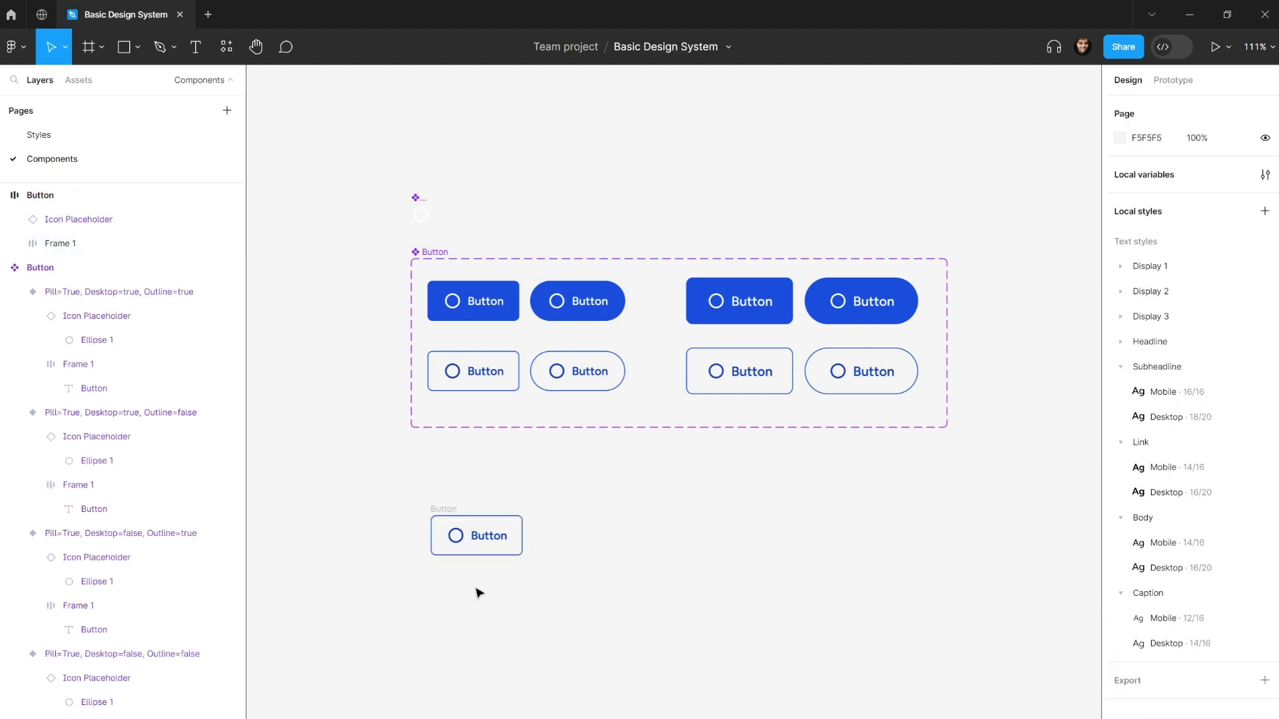
pyautogui.click(451, 520)
pyautogui.scroll(3, 426, 558)
pyautogui.hotkey('ctrl', 'r')
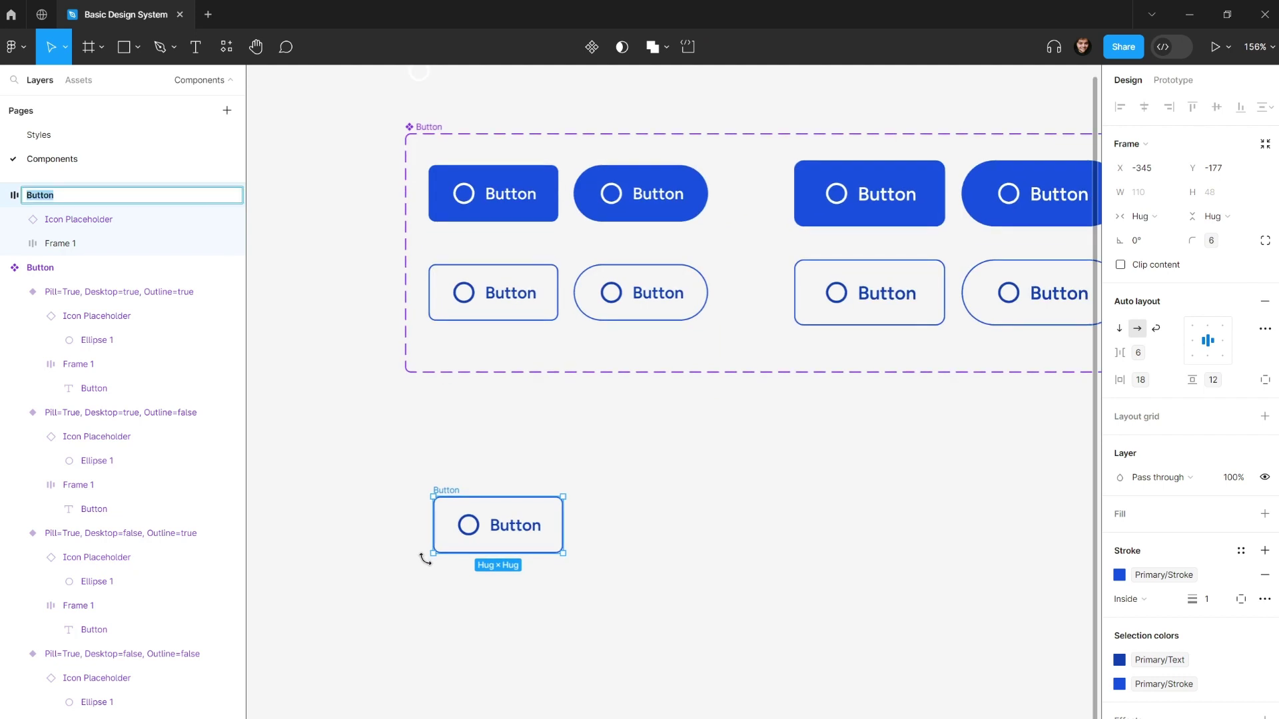
pyautogui.write('Text Inp')
pyautogui.write('ut')
pyautogui.press('Return')
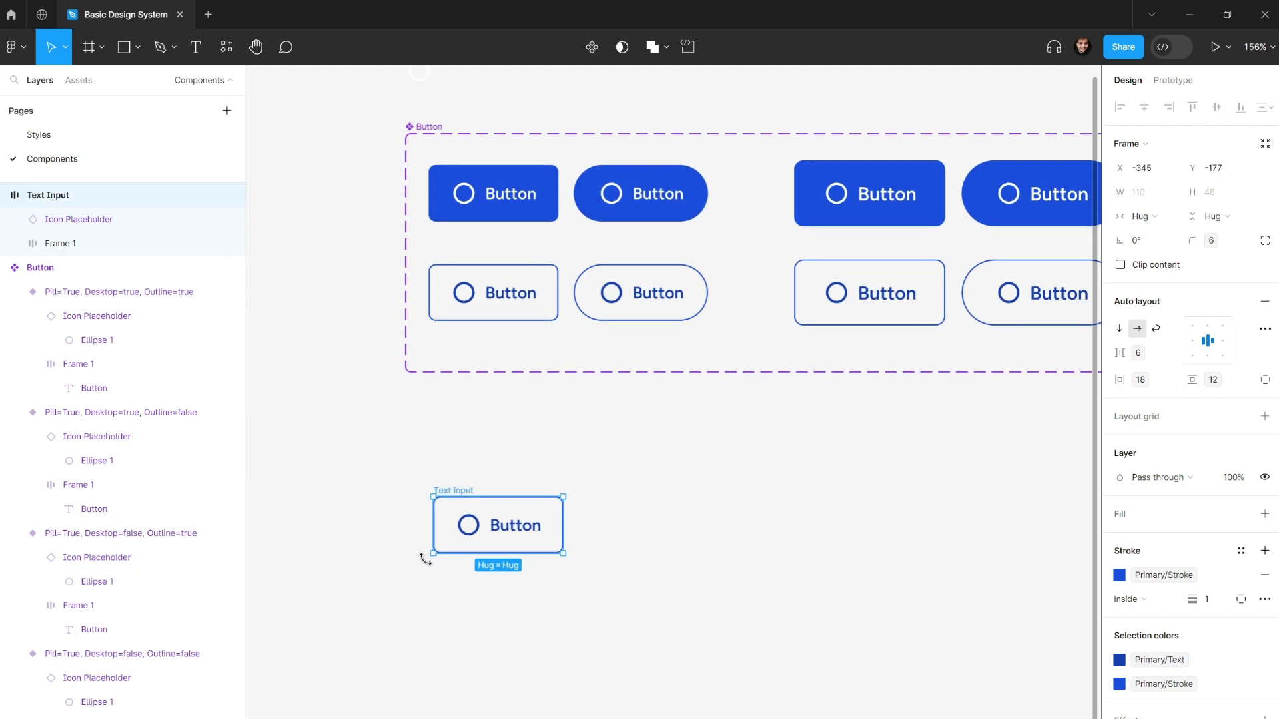
# - Duplicate the icon placeholder in the Text Input frame and move the copy after the Button label
pyautogui.scroll(5, 513, 577)
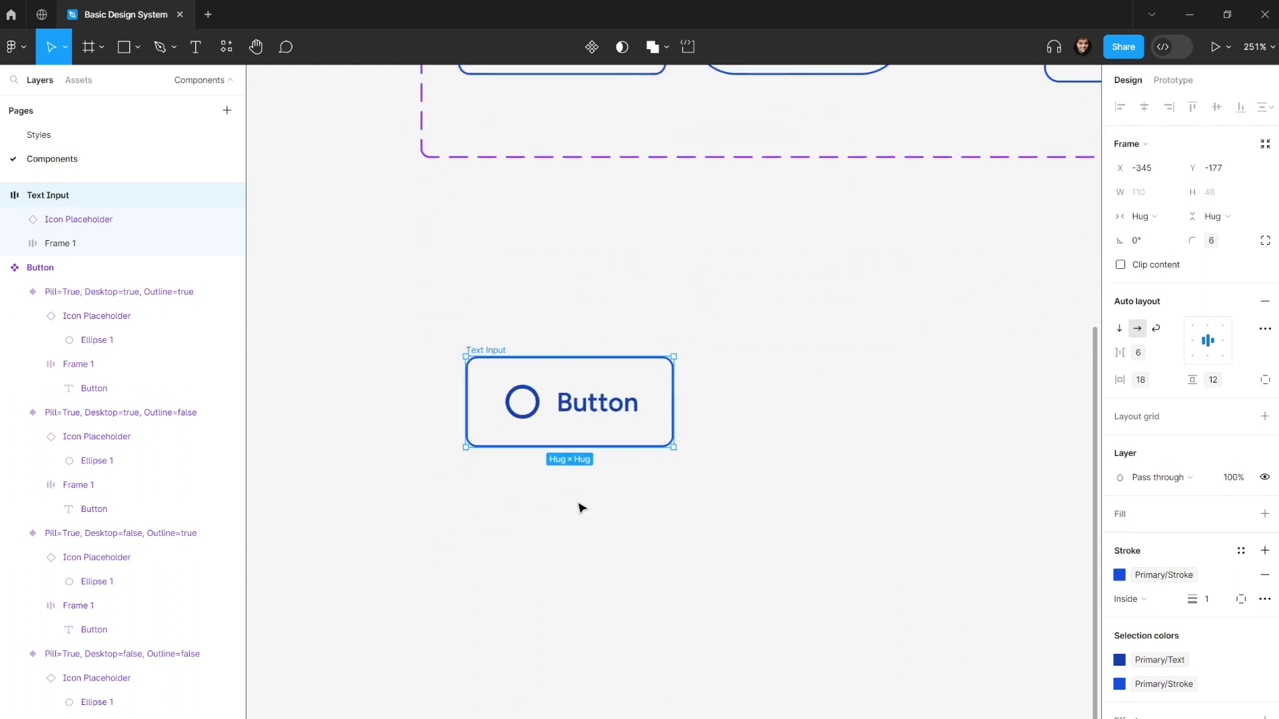
pyautogui.scroll(1, 581, 513)
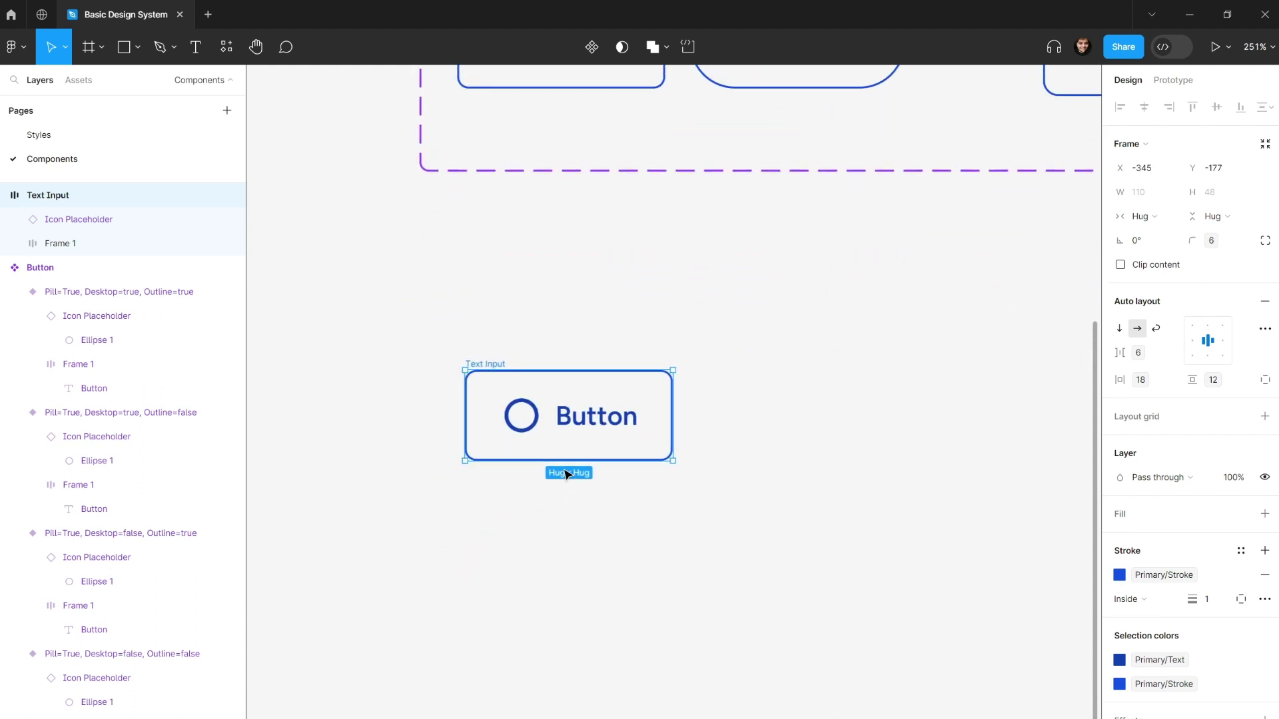
pyautogui.click(533, 425)
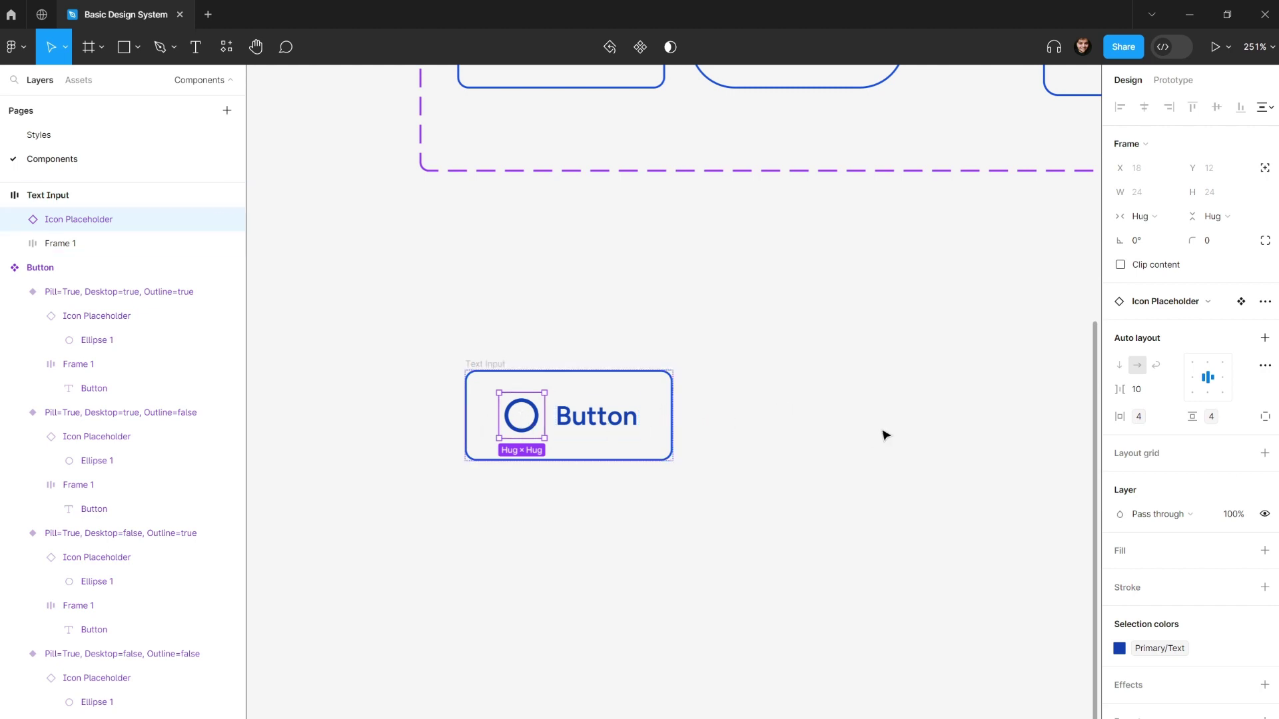
pyautogui.hotkey('ctrl', 'd')
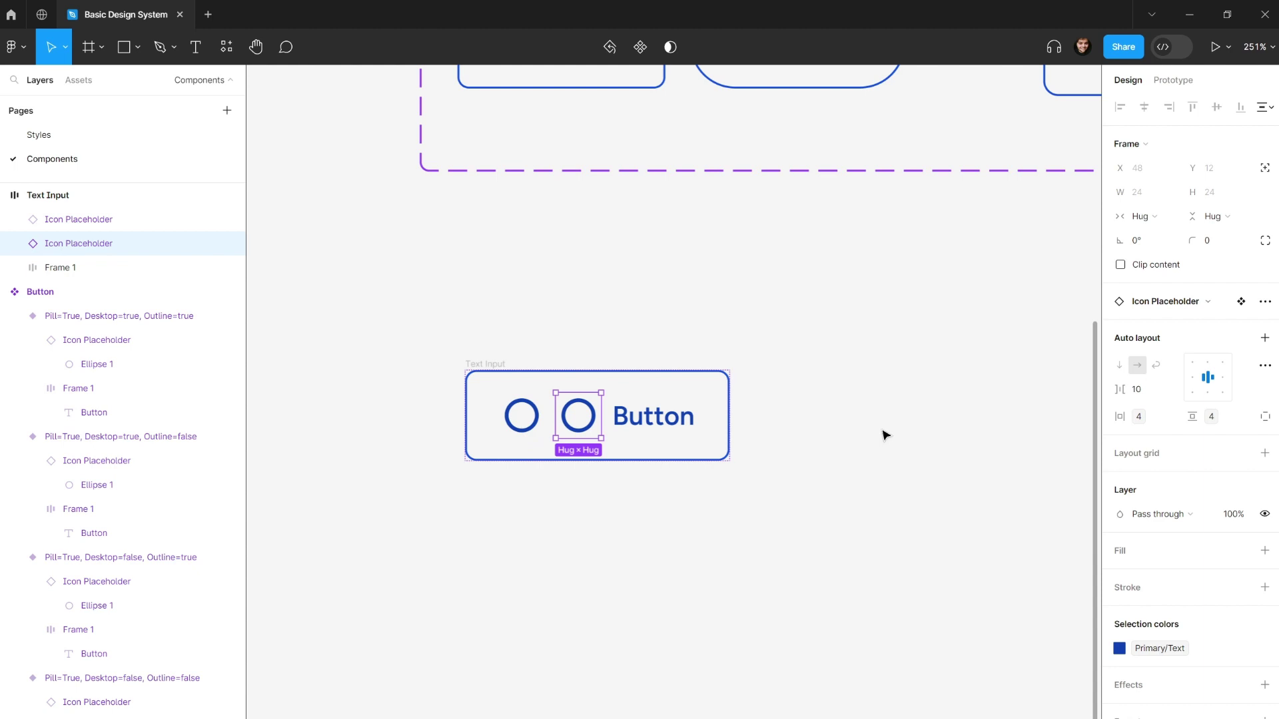
pyautogui.press('Right')
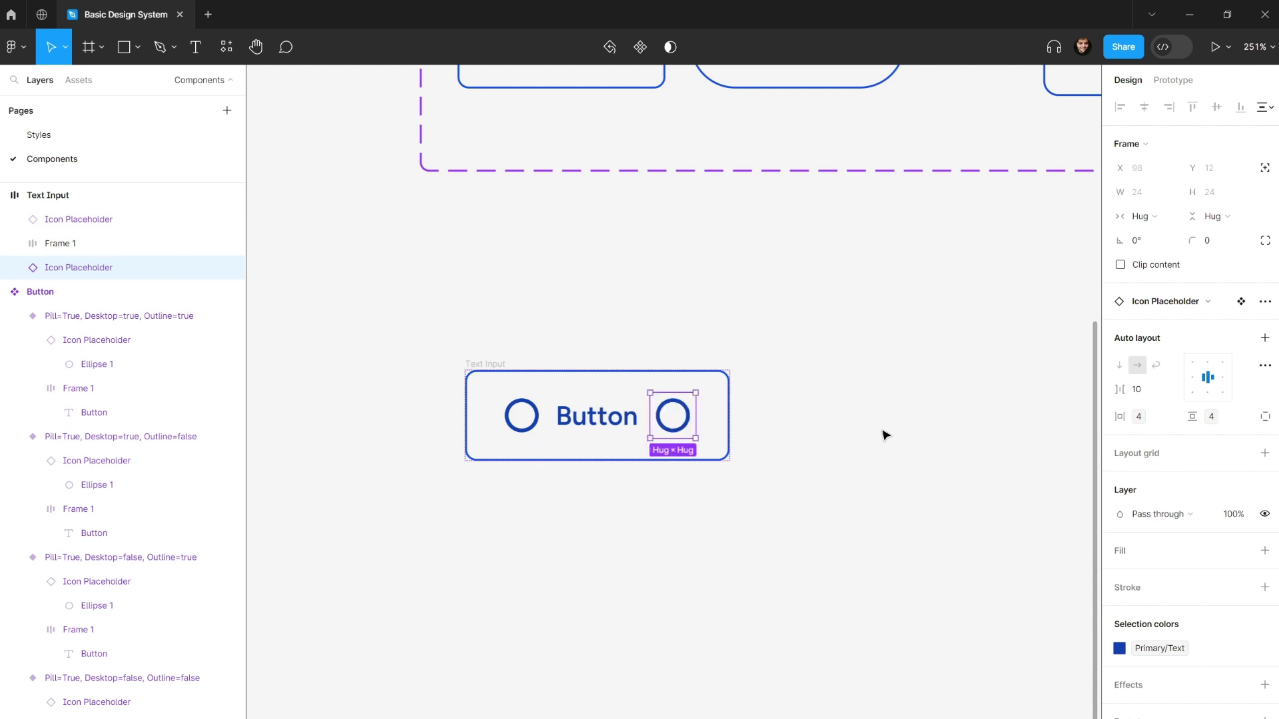
pyautogui.click(607, 332)
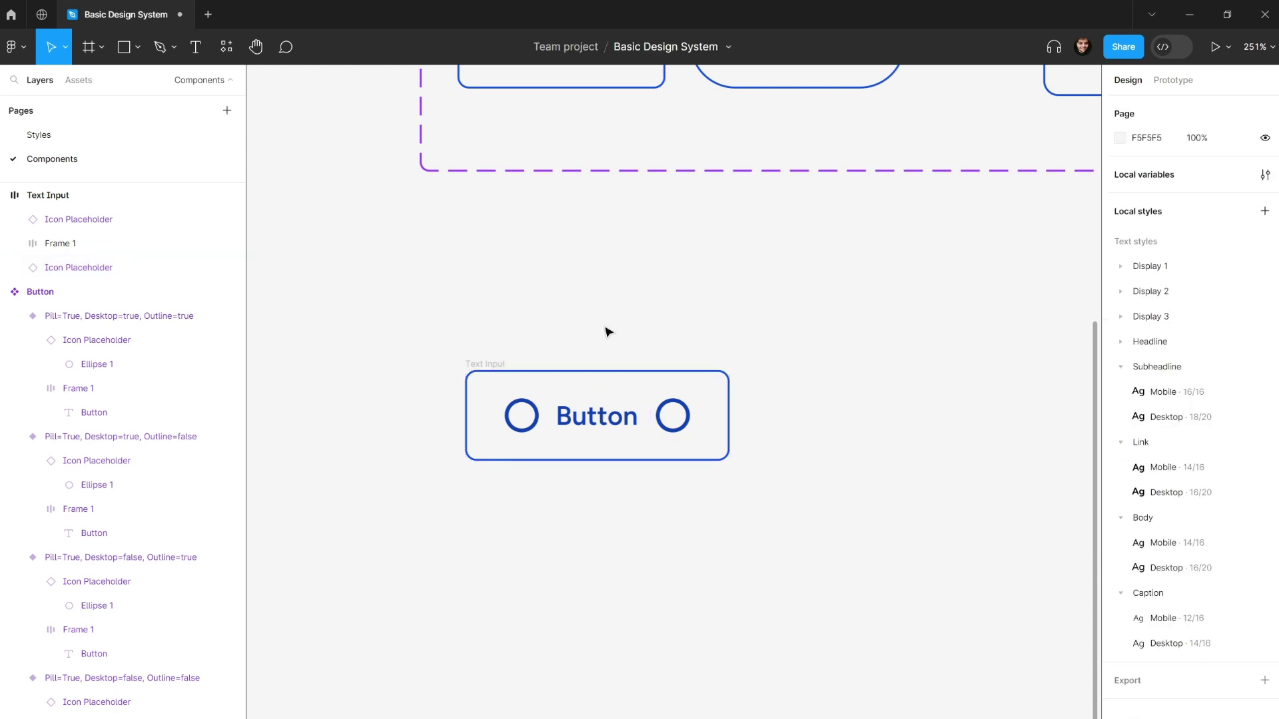
# - Open the file's local variables and shift the canvas so the Text Input frame stays in view
pyautogui.click(470, 362)
pyautogui.scroll(-1, 797, 439)
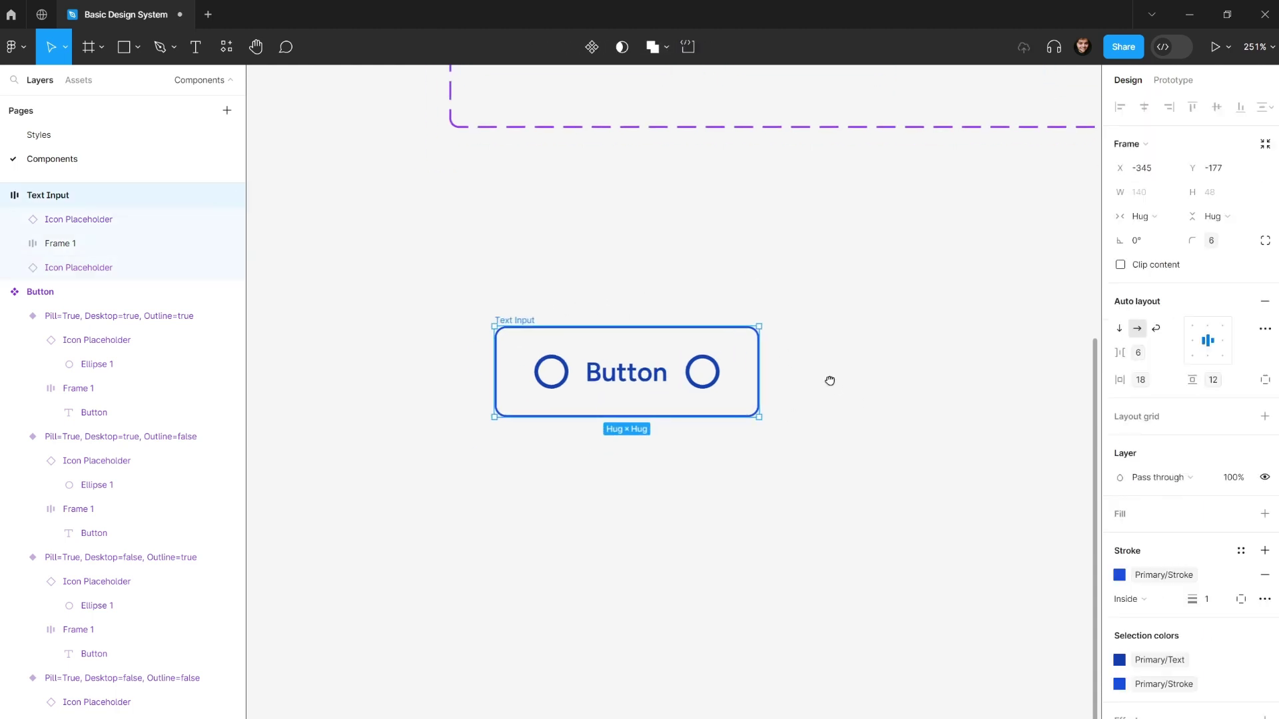
pyautogui.scroll(-1, 833, 373)
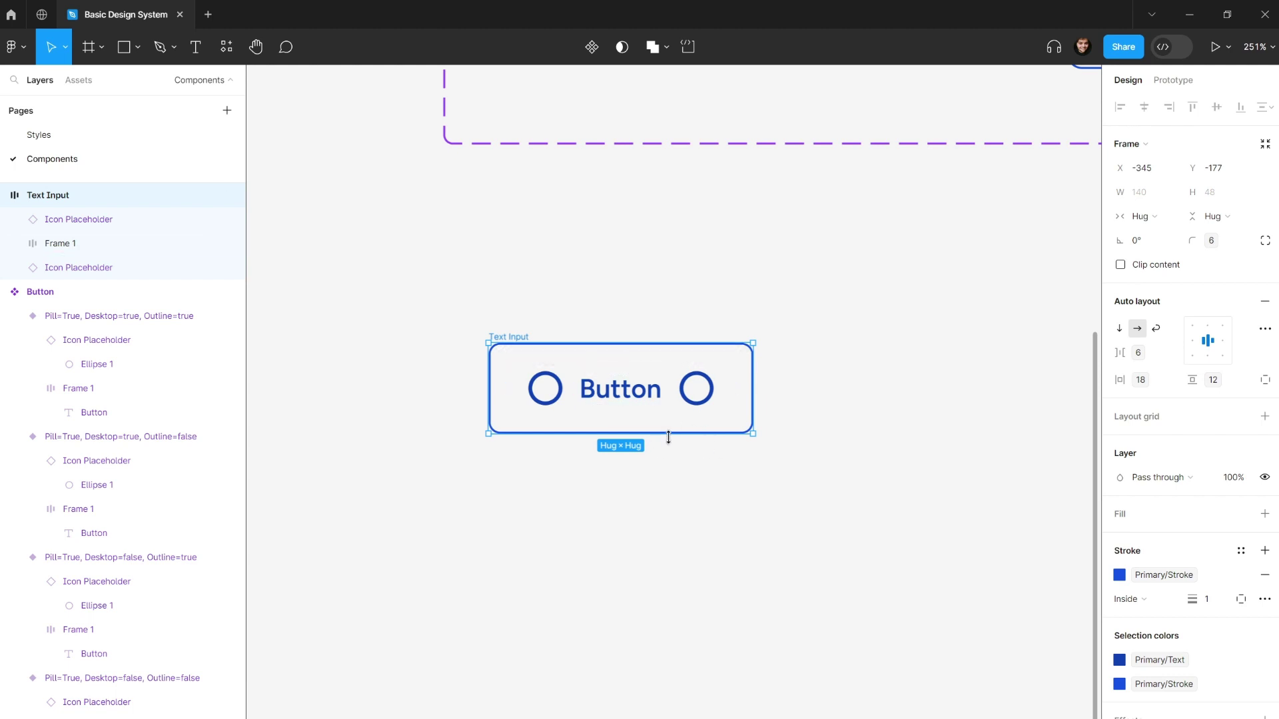
pyautogui.scroll(1, 868, 394)
pyautogui.click(868, 398)
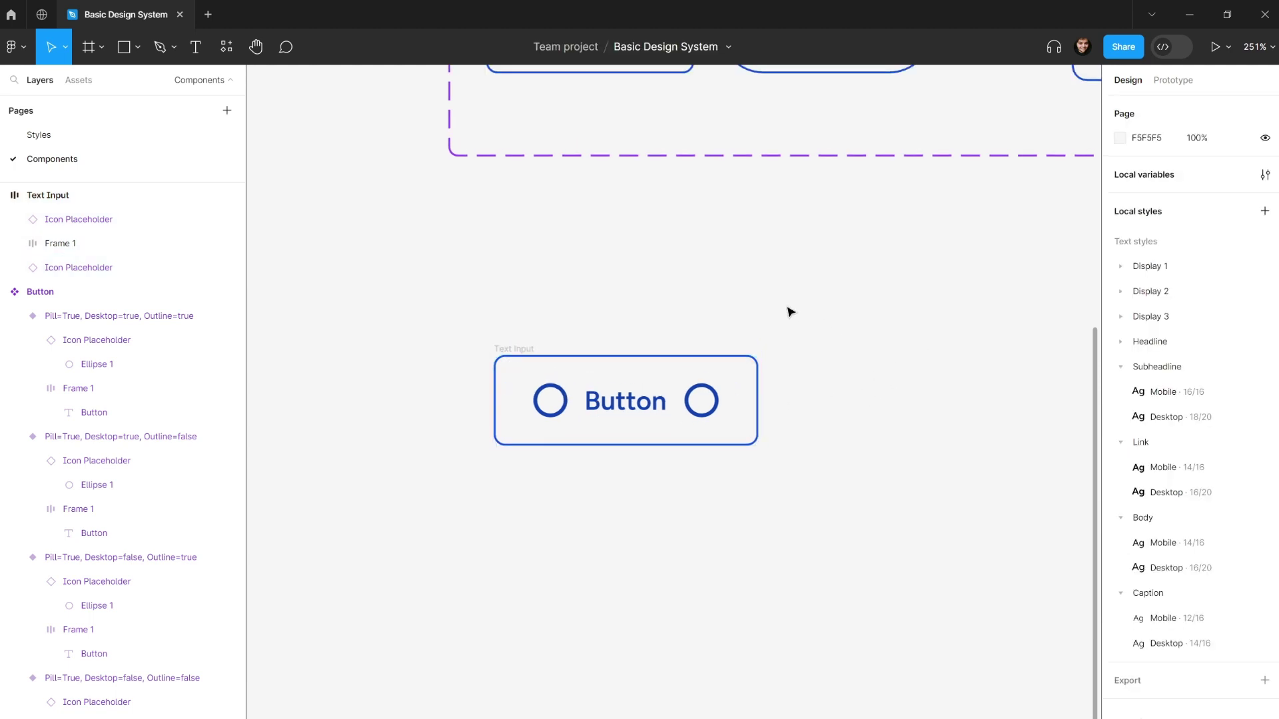
pyautogui.click(1264, 175)
pyautogui.moveTo(550, 285); pyautogui.dragTo(380, 271)
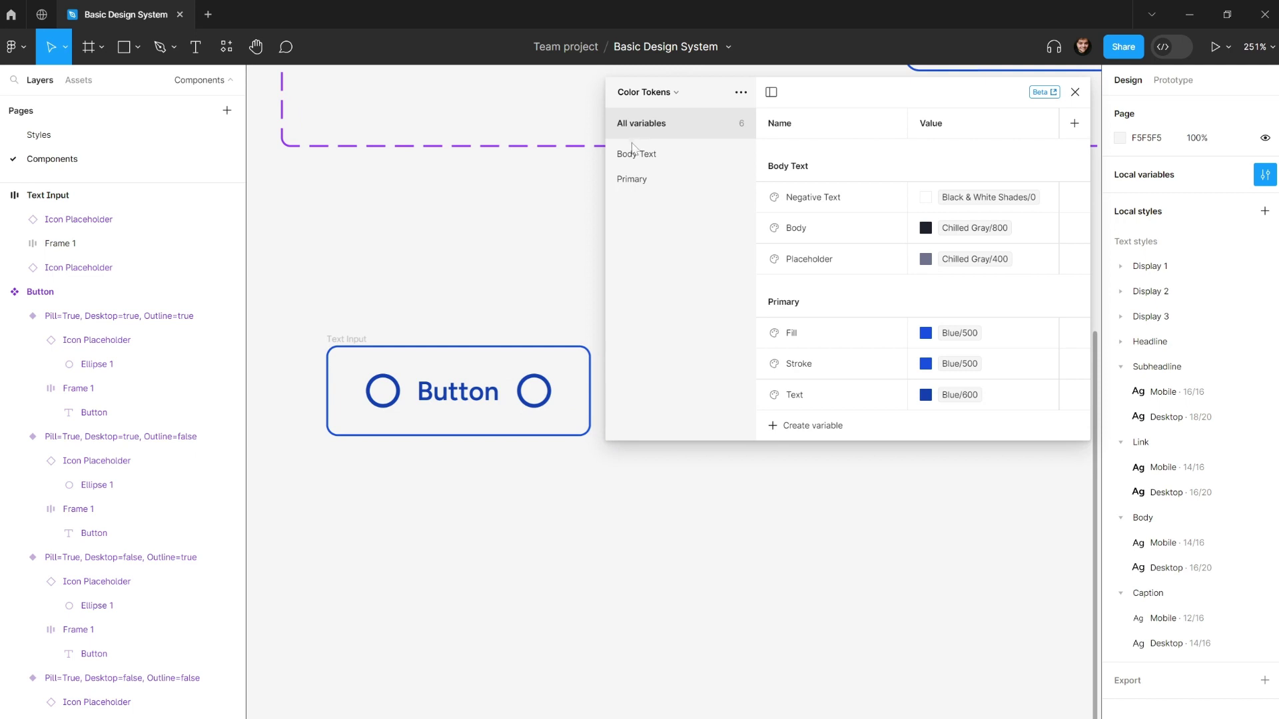
pyautogui.click(740, 97)
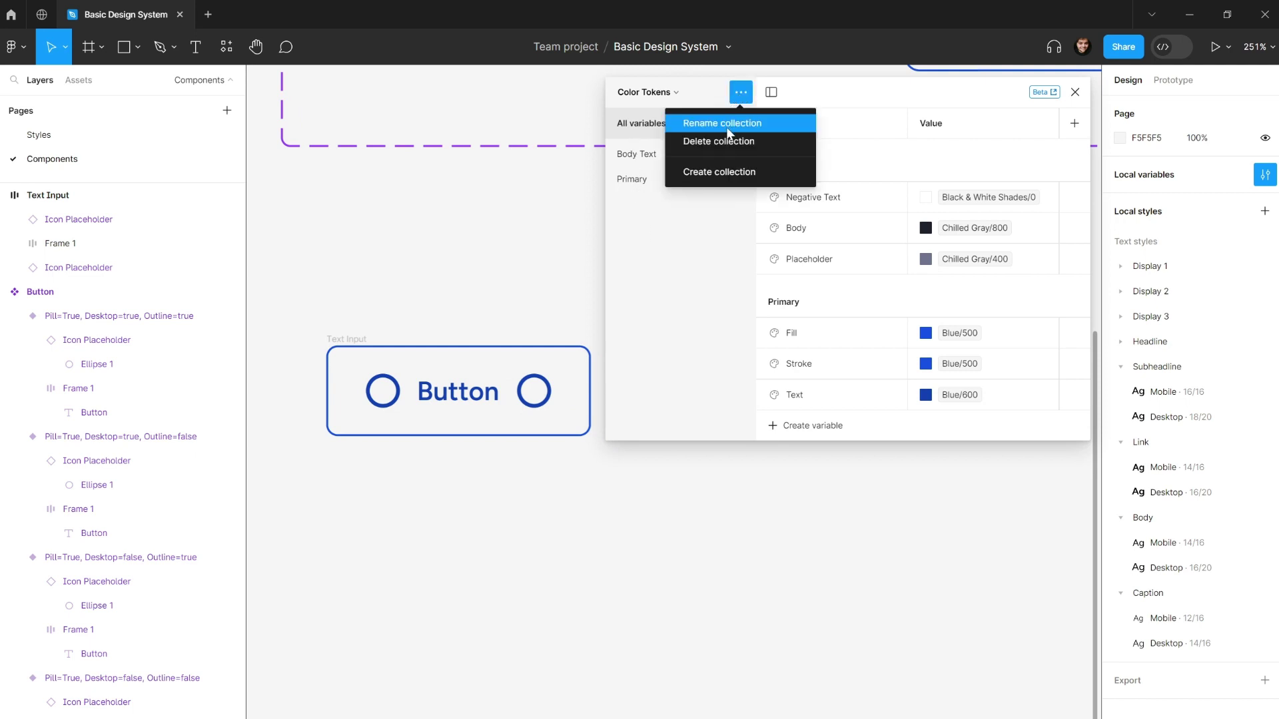
pyautogui.click(722, 172)
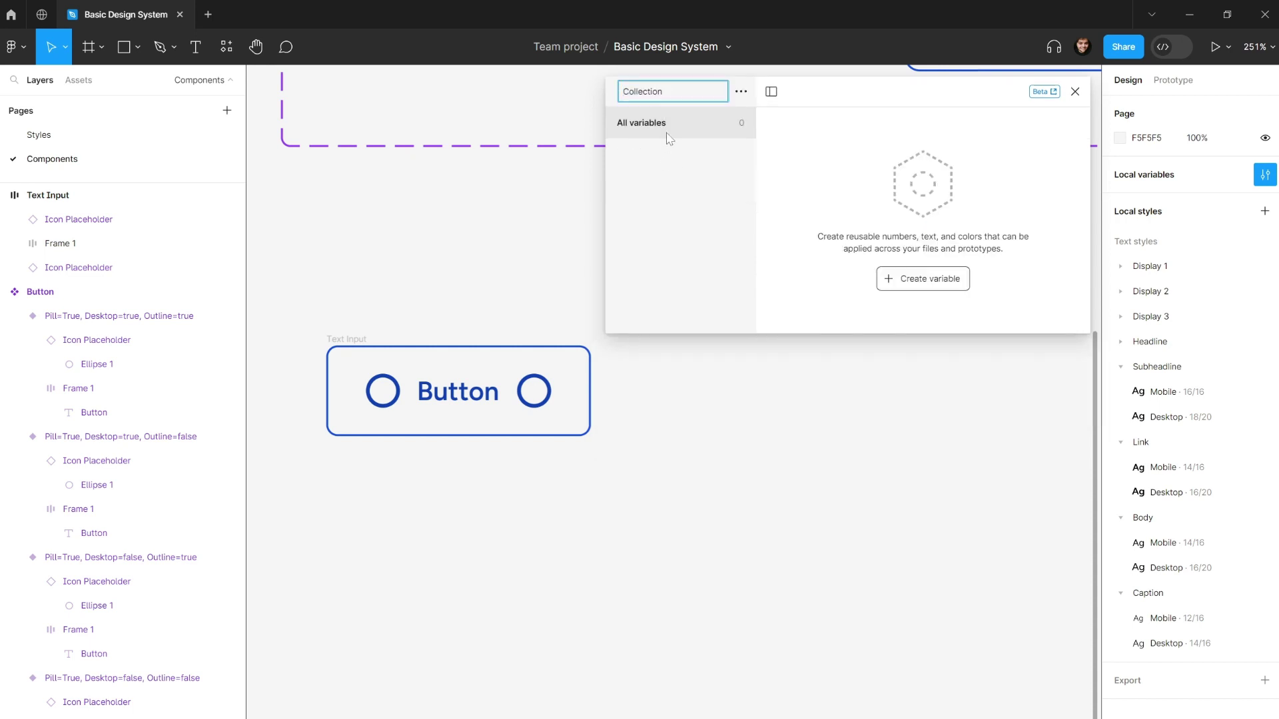
pyautogui.click(741, 91)
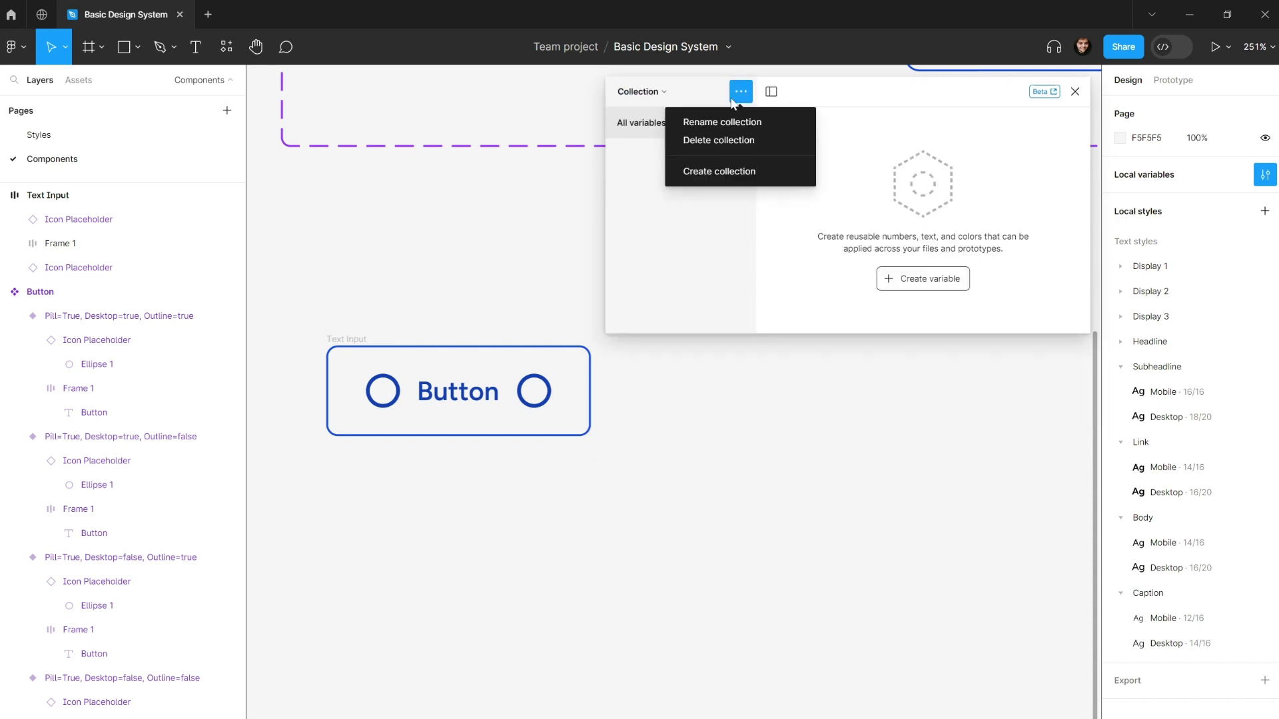
pyautogui.click(700, 143)
pyautogui.click(633, 91)
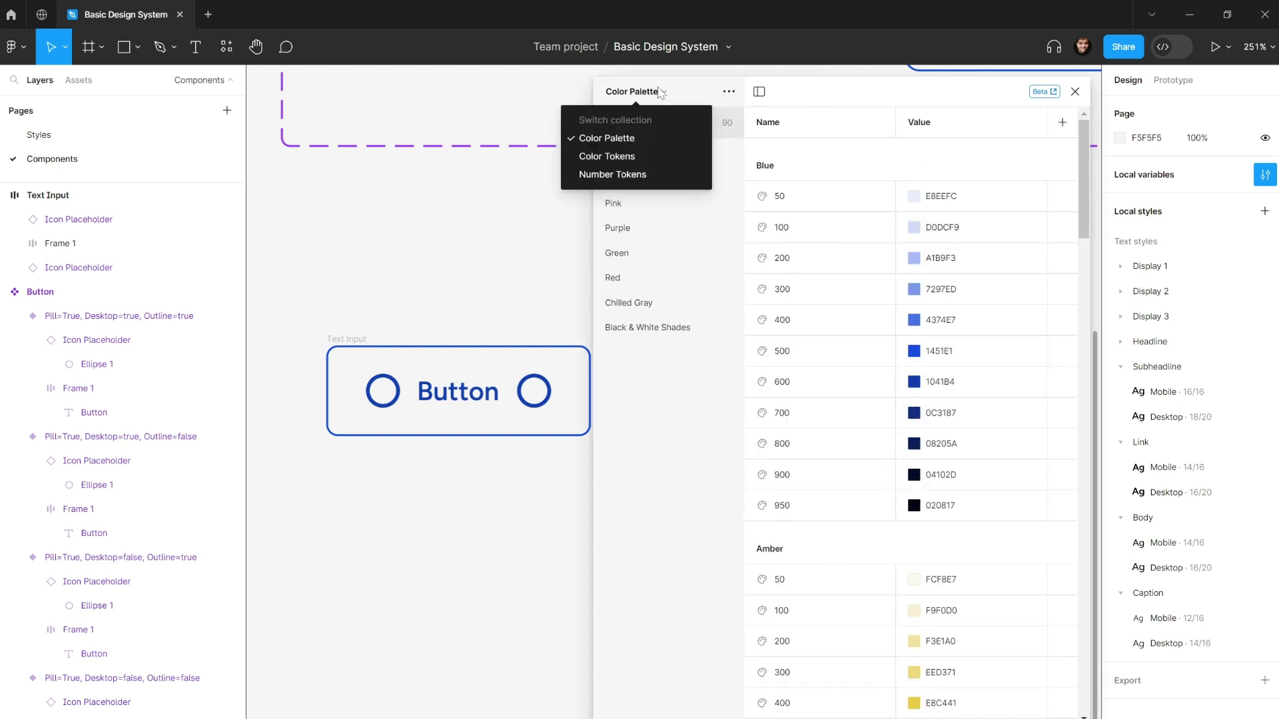
pyautogui.click(626, 155)
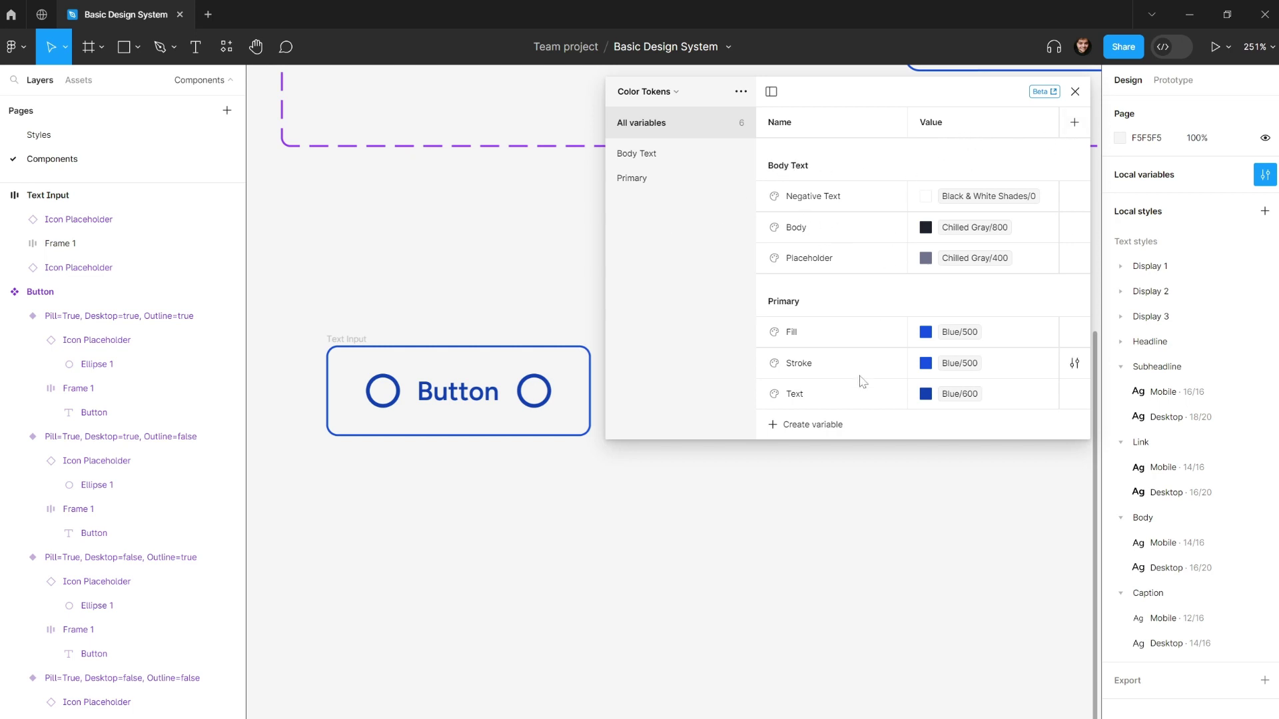
# - Create a color variable named Default/Border in the Color Tokens collection
pyautogui.click(816, 425)
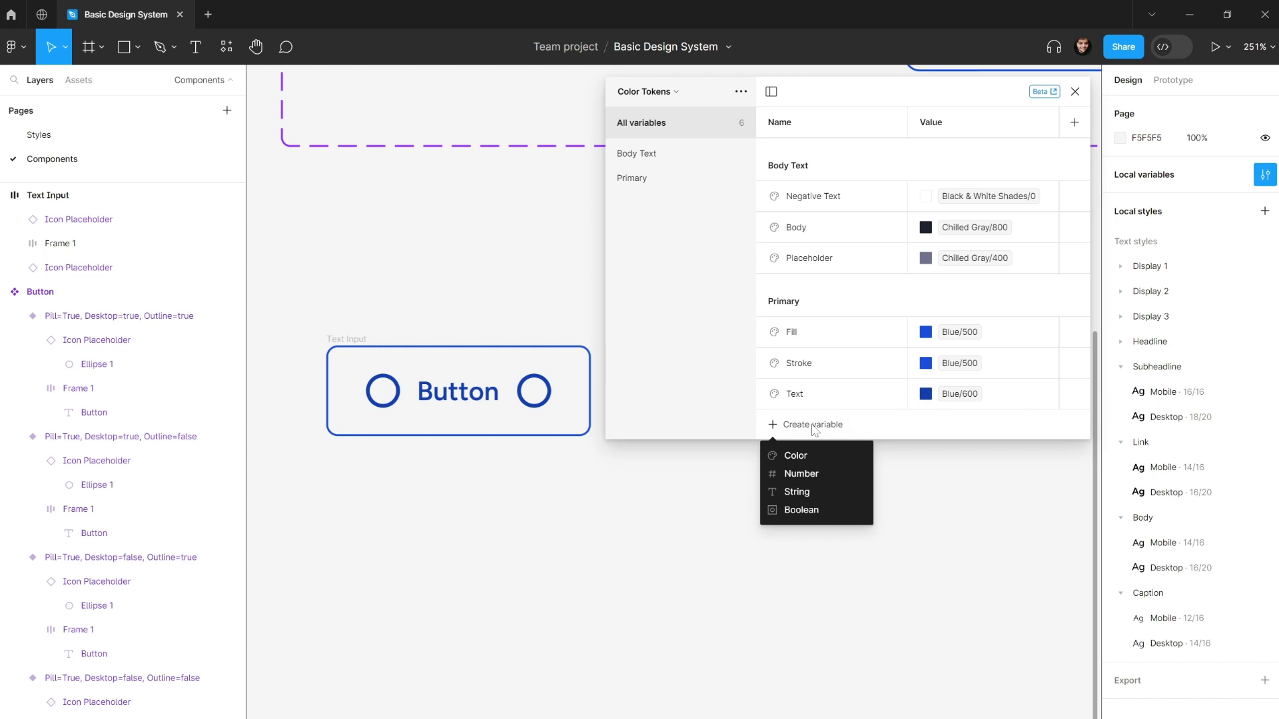
pyautogui.click(798, 456)
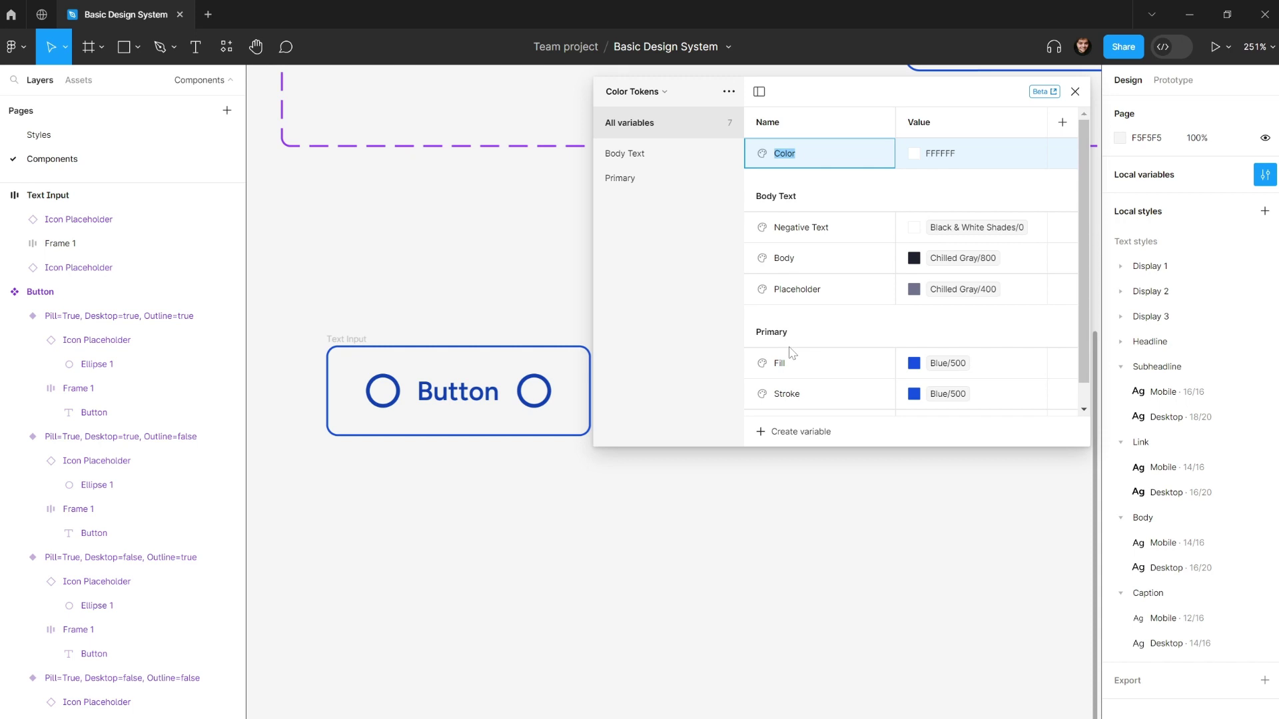
pyautogui.write('Def')
pyautogui.write('rde')
pyautogui.press('Return')
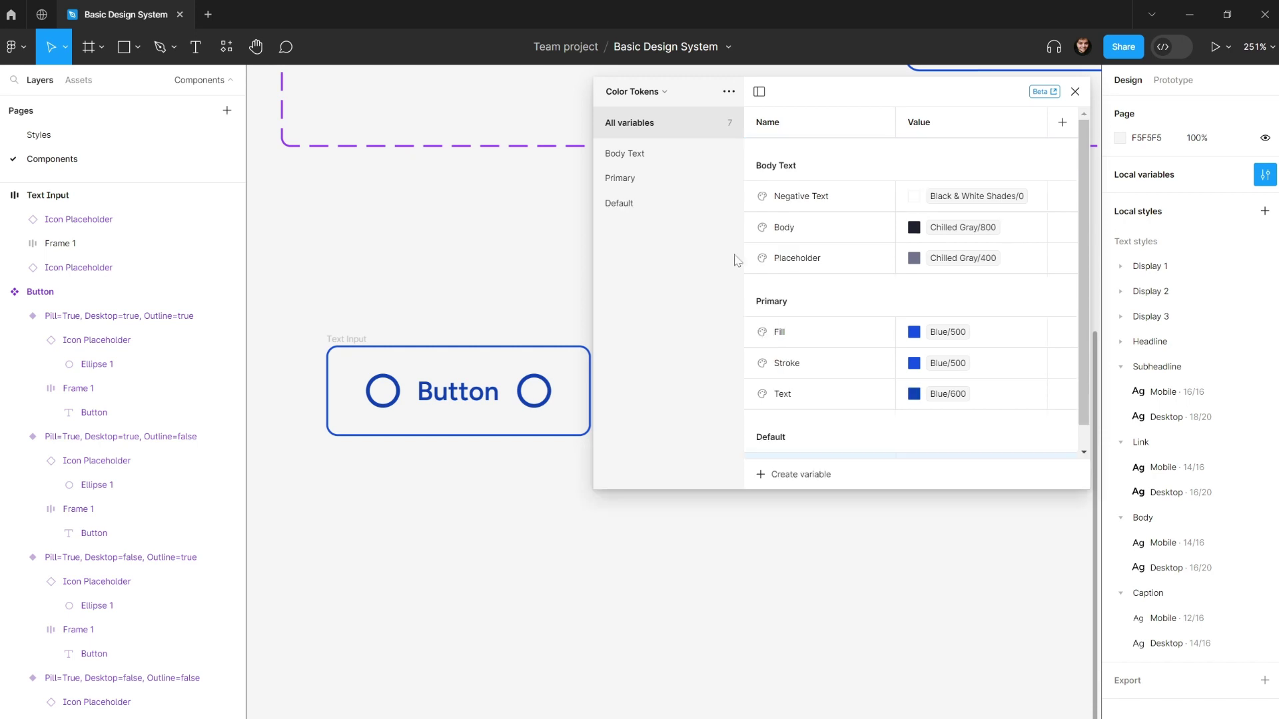
# - Move the Default variable group above the Body Text group in Color Tokens
pyautogui.click(626, 203)
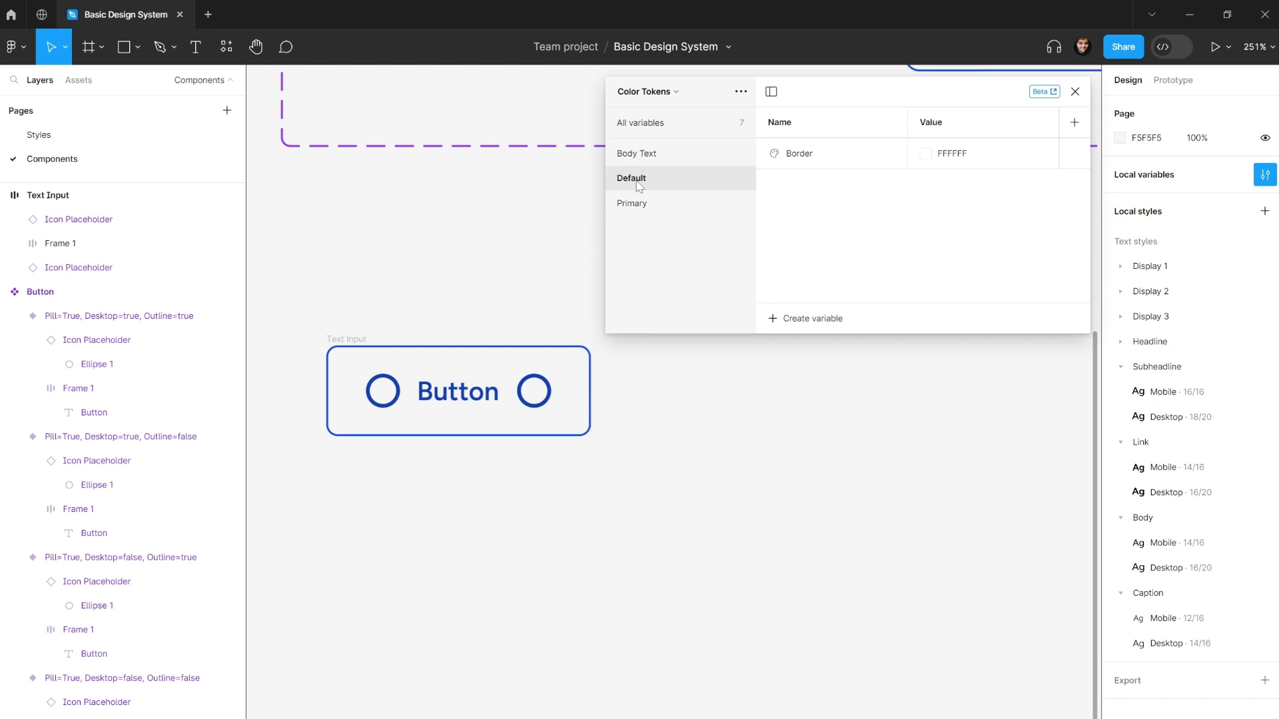
pyautogui.click(639, 157)
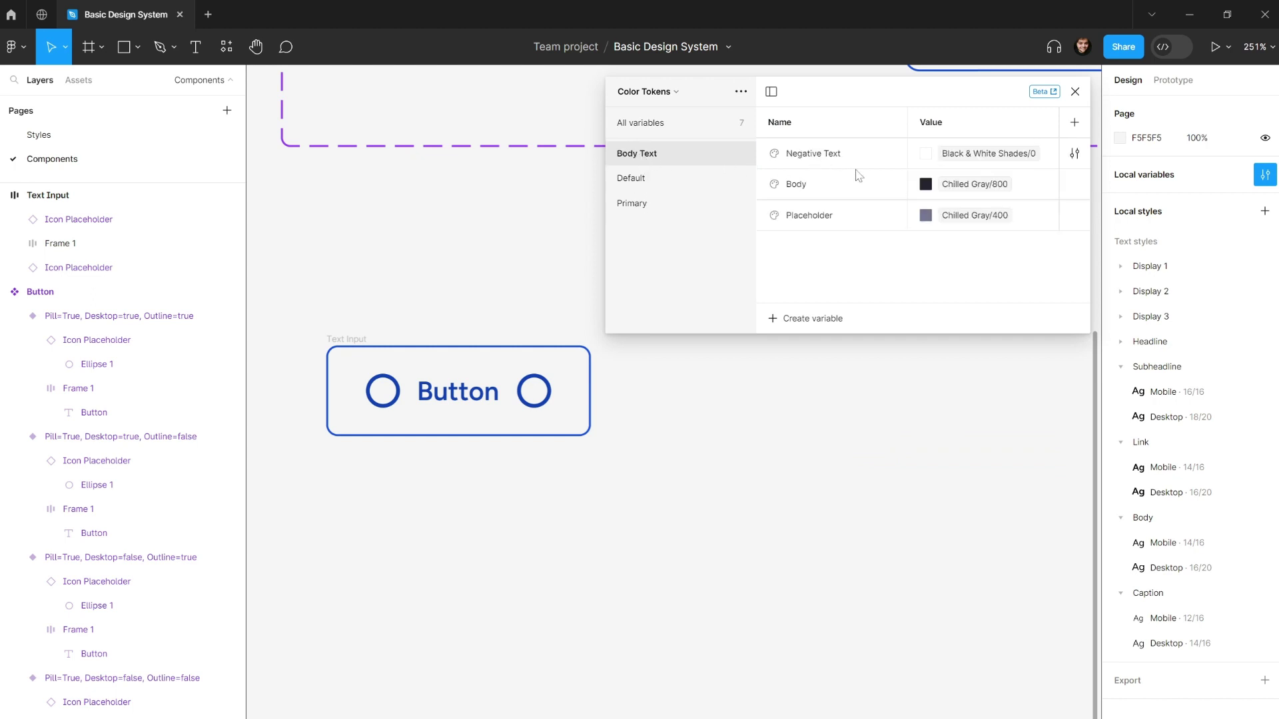
pyautogui.click(672, 179)
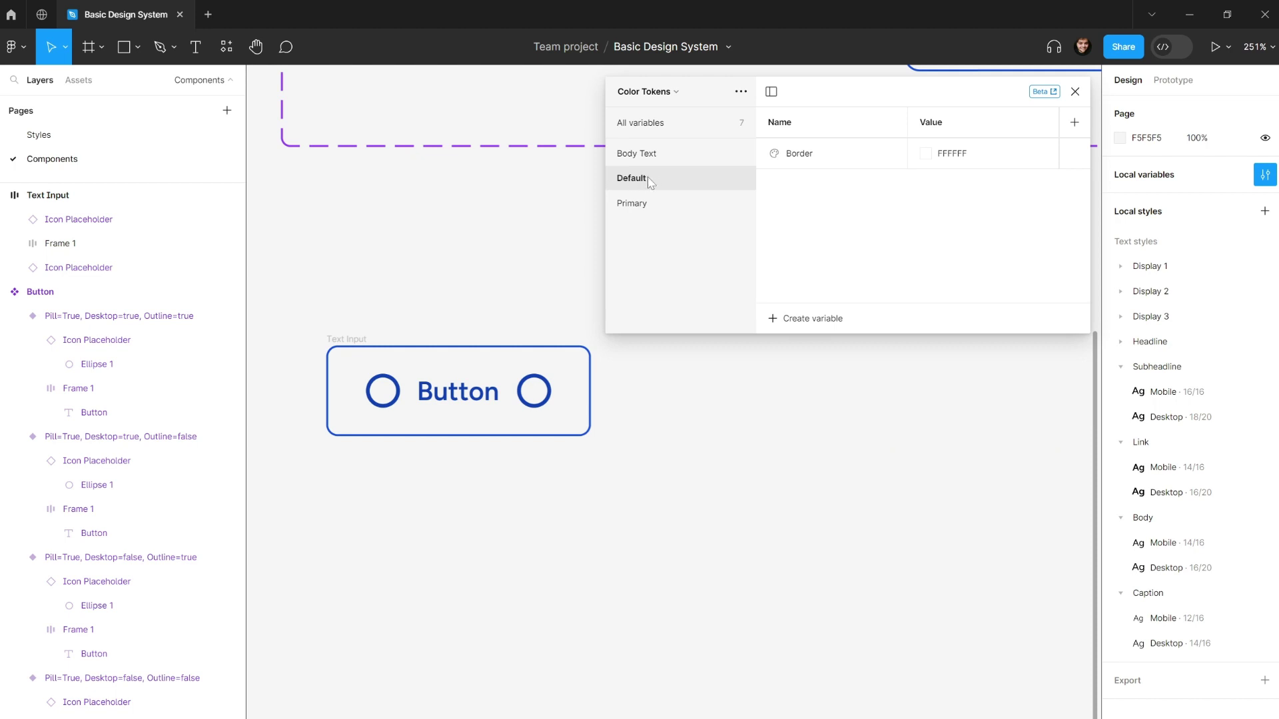
pyautogui.click(637, 154)
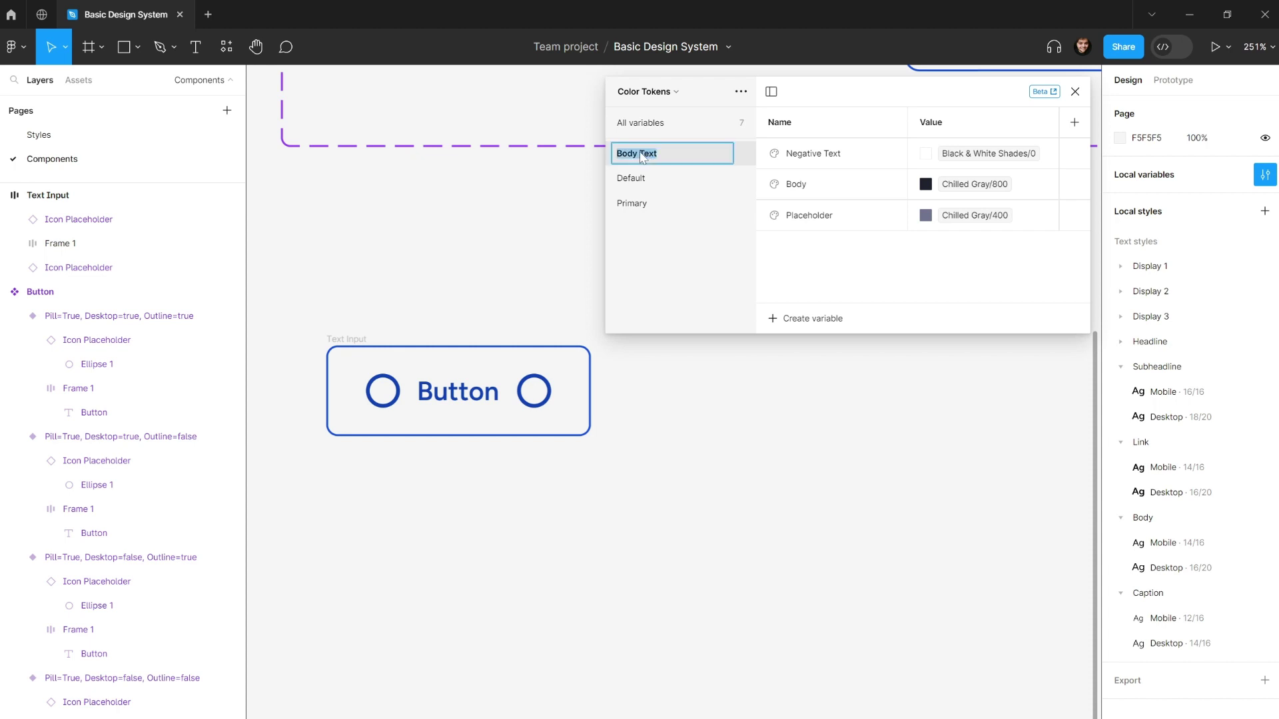
pyautogui.click(647, 178)
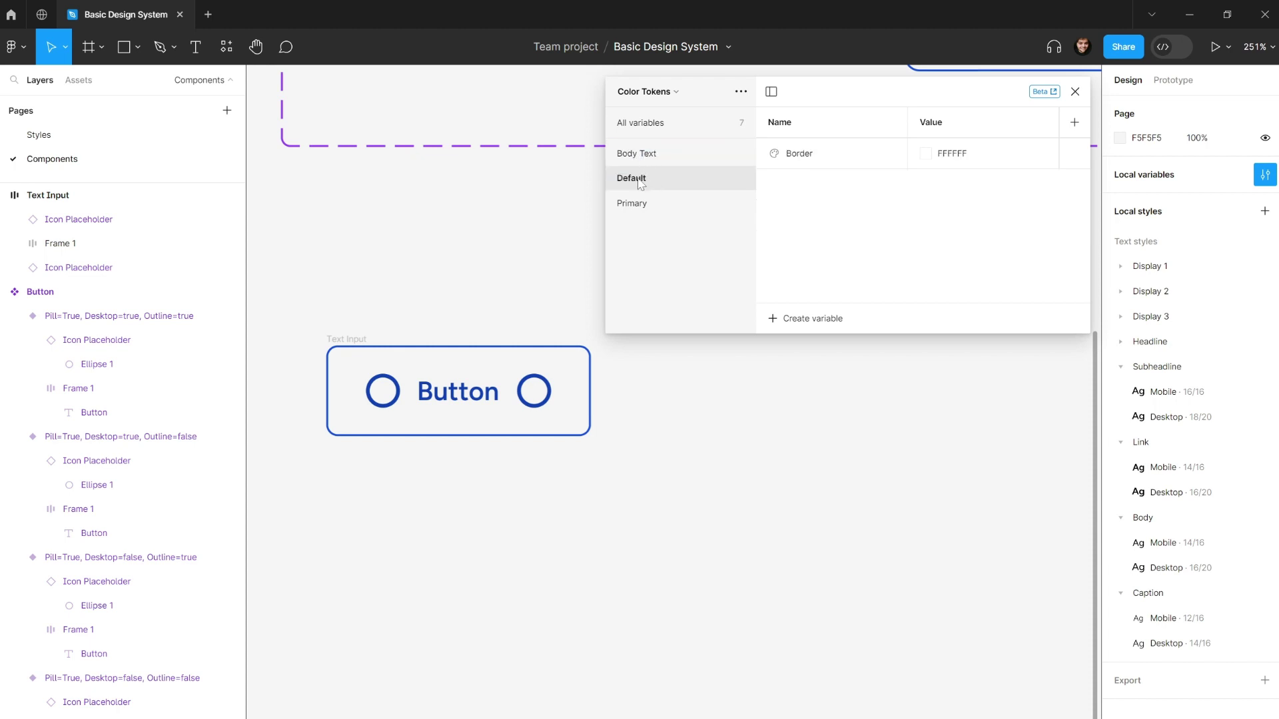
pyautogui.moveTo(634, 183); pyautogui.dragTo(630, 163)
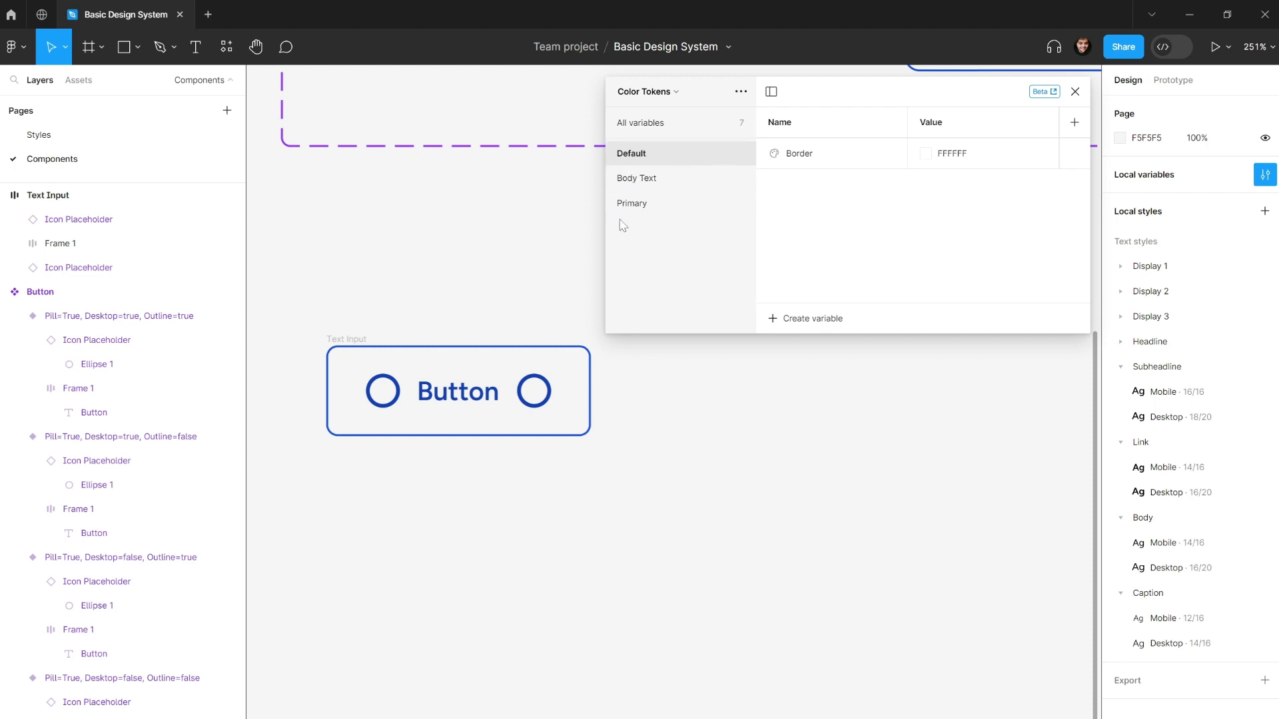
# - Set the Border variable's value to the Chilled Gray/100 library color
pyautogui.doubleClick(802, 156)
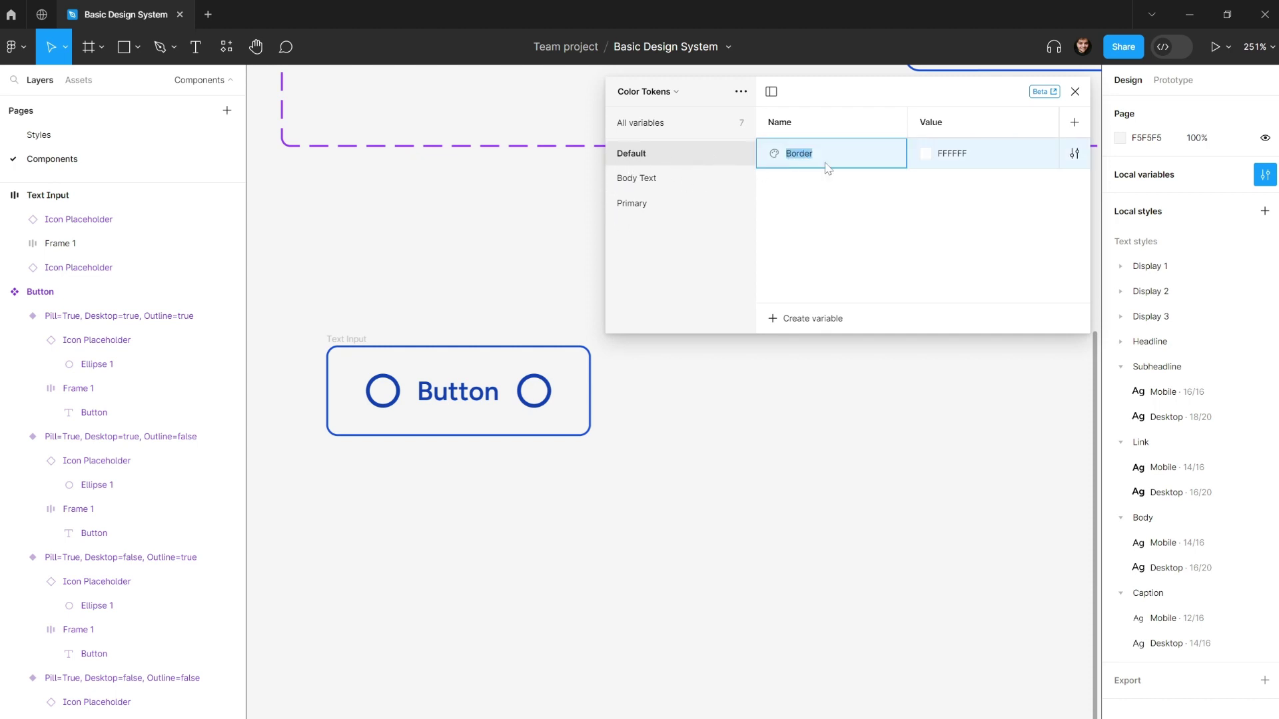
pyautogui.click(925, 153)
pyautogui.click(990, 175)
pyautogui.write('chilled')
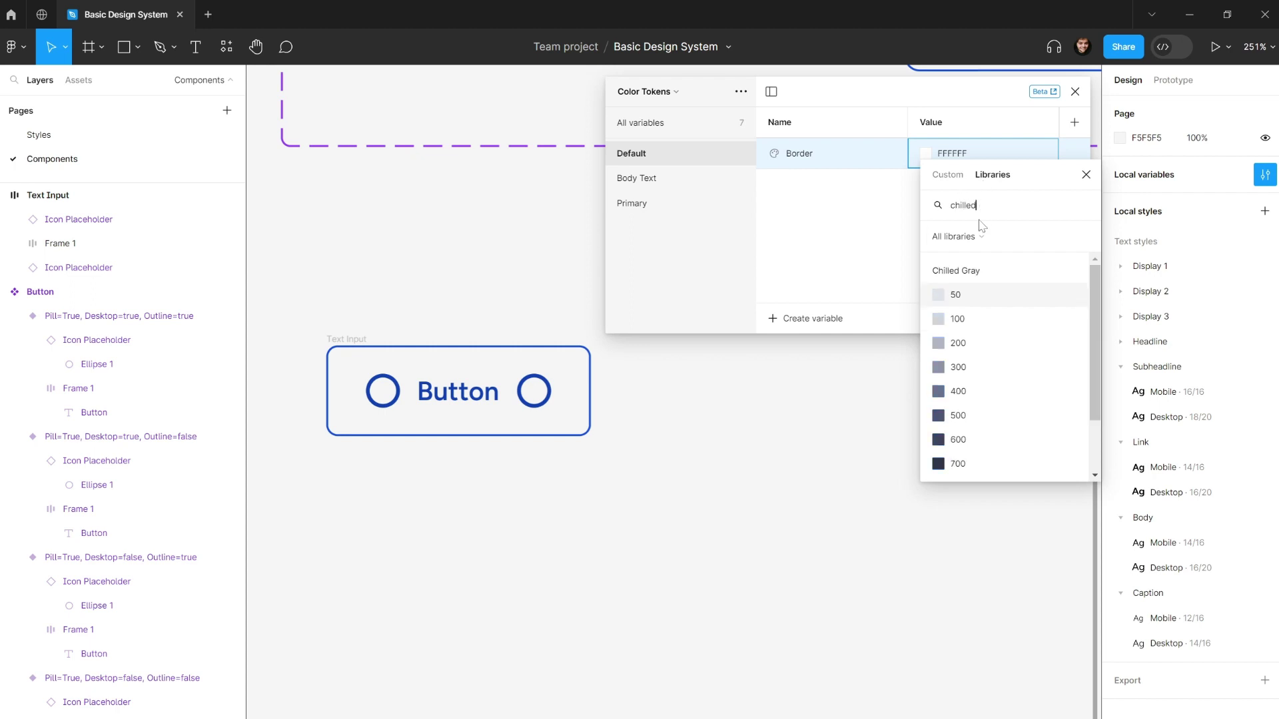
pyautogui.click(977, 324)
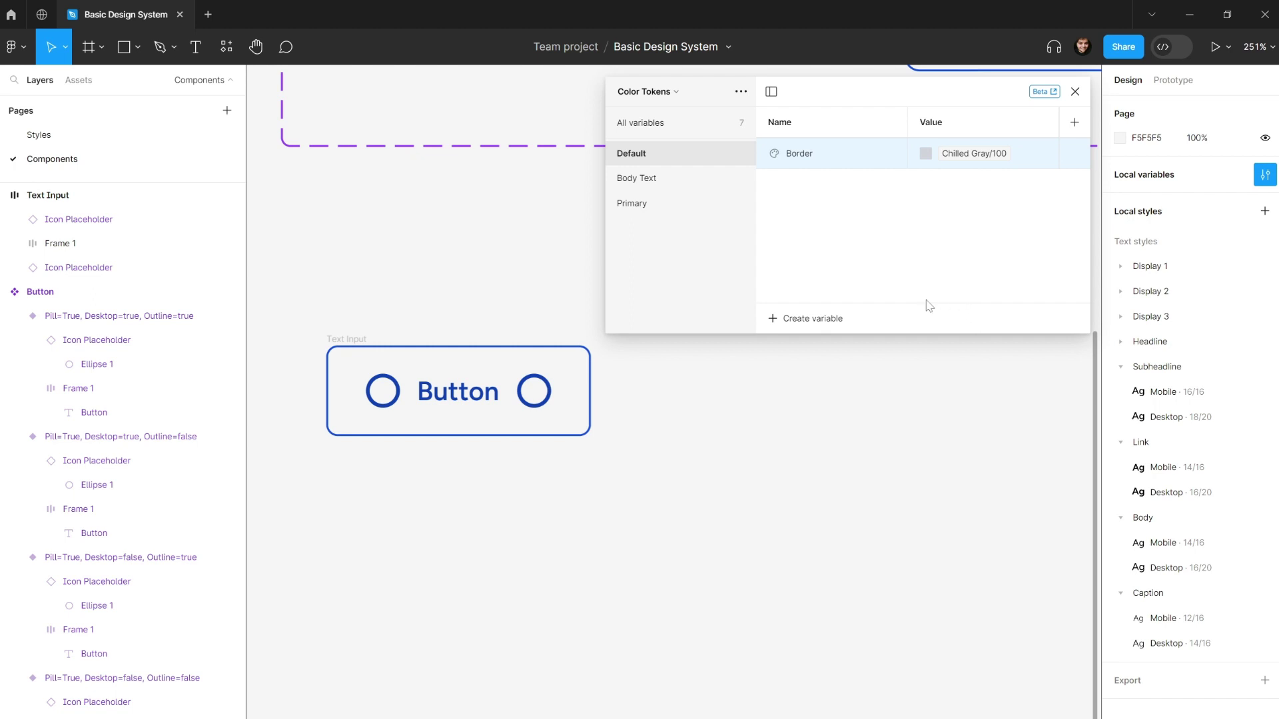
# - Replace the Text Input frame's Primary/Stroke border color with the Default/Border variable
pyautogui.click(526, 409)
pyautogui.click(384, 328)
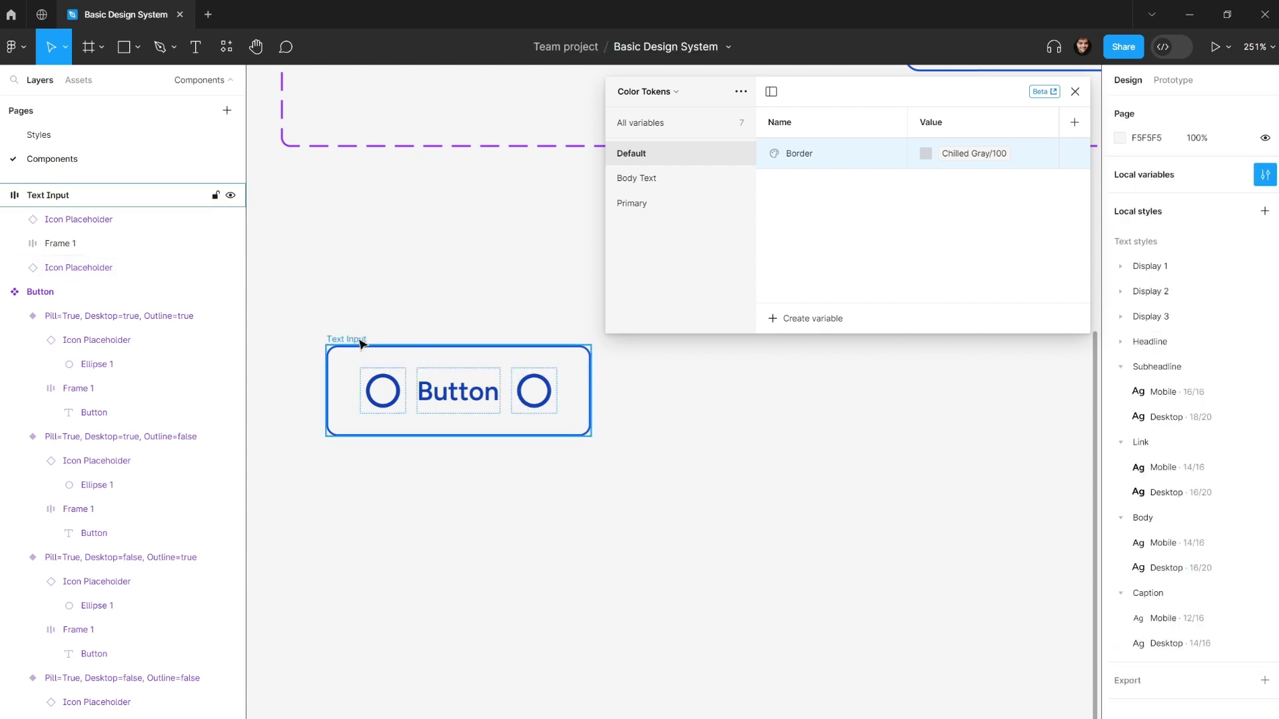
pyautogui.click(392, 340)
pyautogui.hscroll(-3, 686, 407)
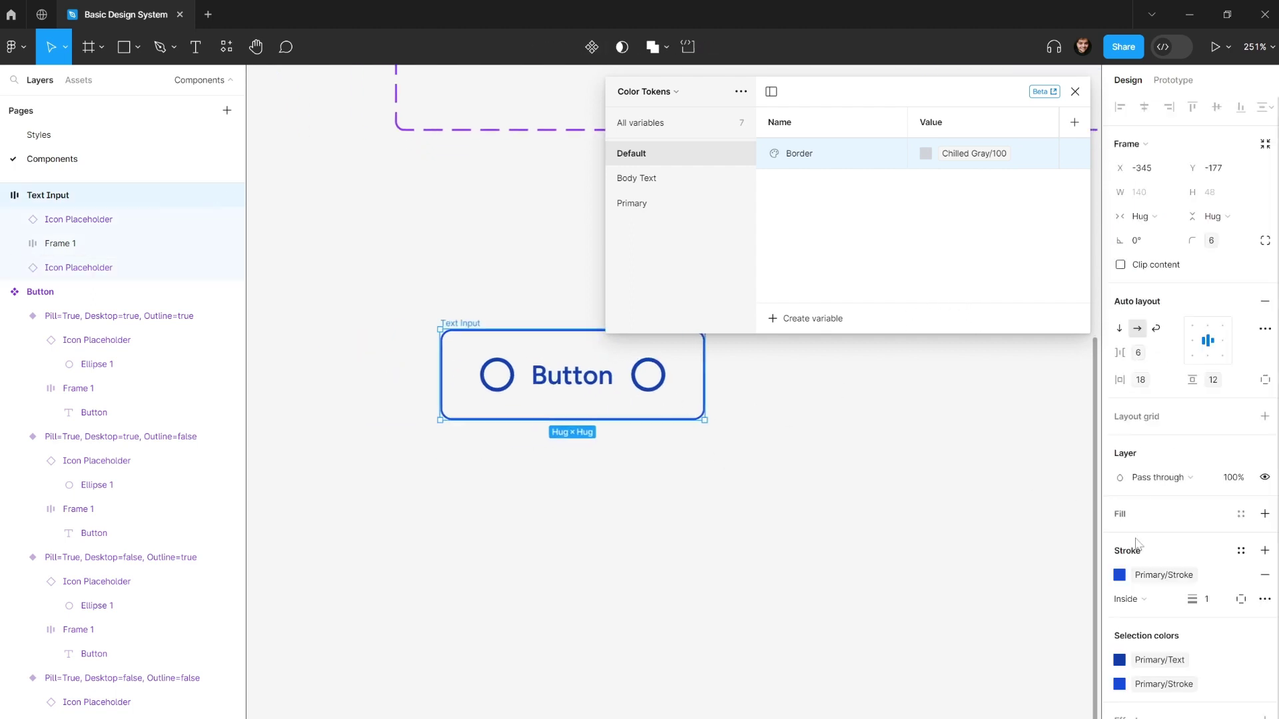
pyautogui.click(1164, 577)
pyautogui.click(962, 666)
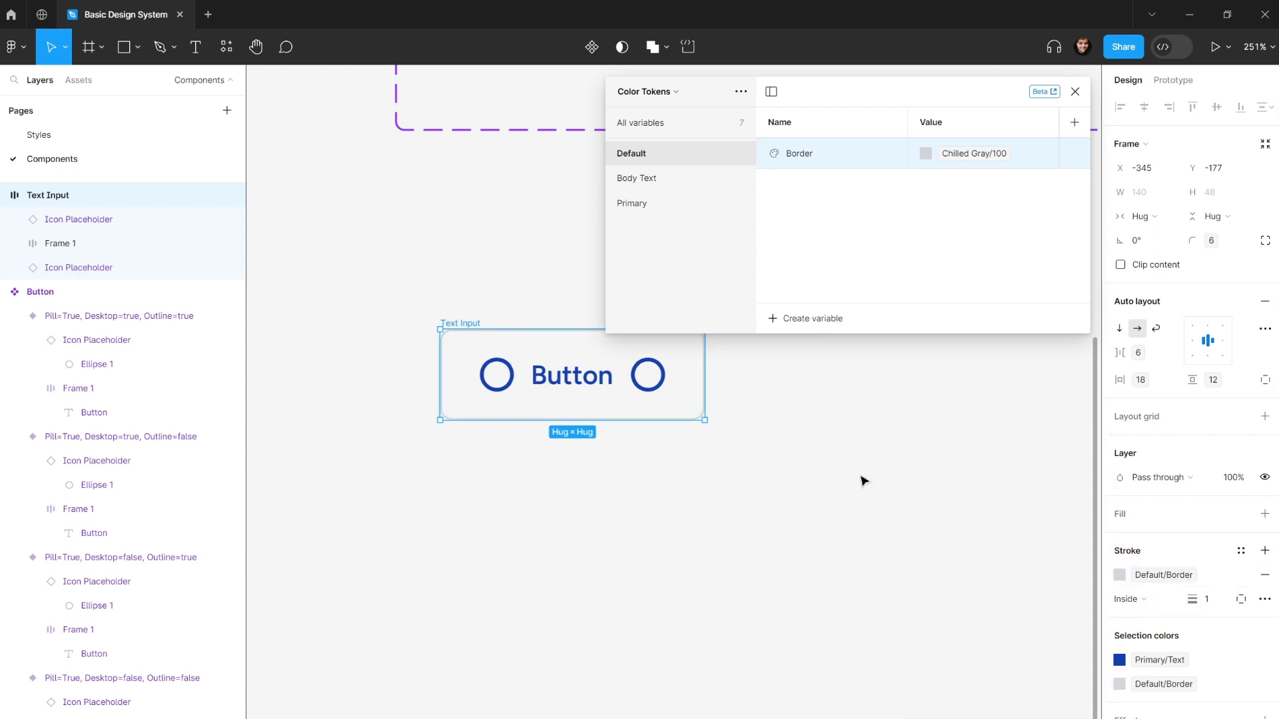
pyautogui.click(861, 481)
pyautogui.scroll(2, 842, 420)
pyautogui.scroll(-3, 816, 442)
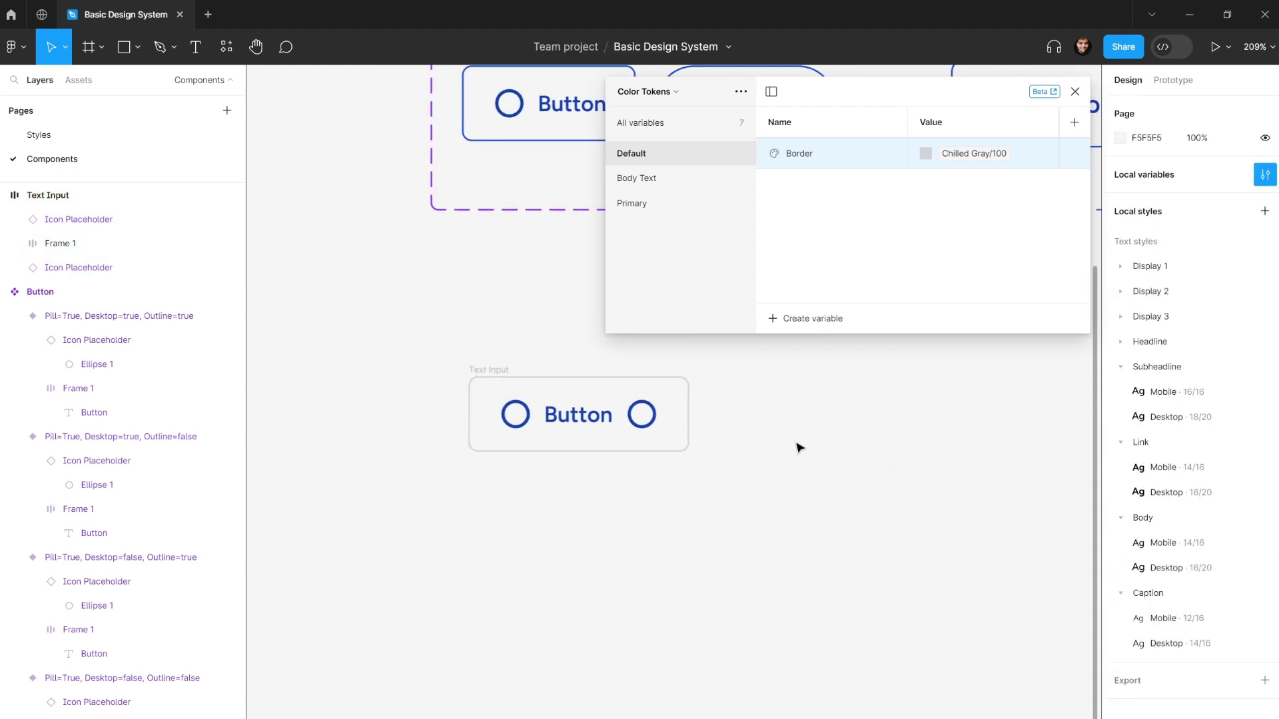
# - Duplicate the Border variable in the Default group and name the copy Border - Active
pyautogui.scroll(1, 572, 348)
pyautogui.hscroll(1, 573, 348)
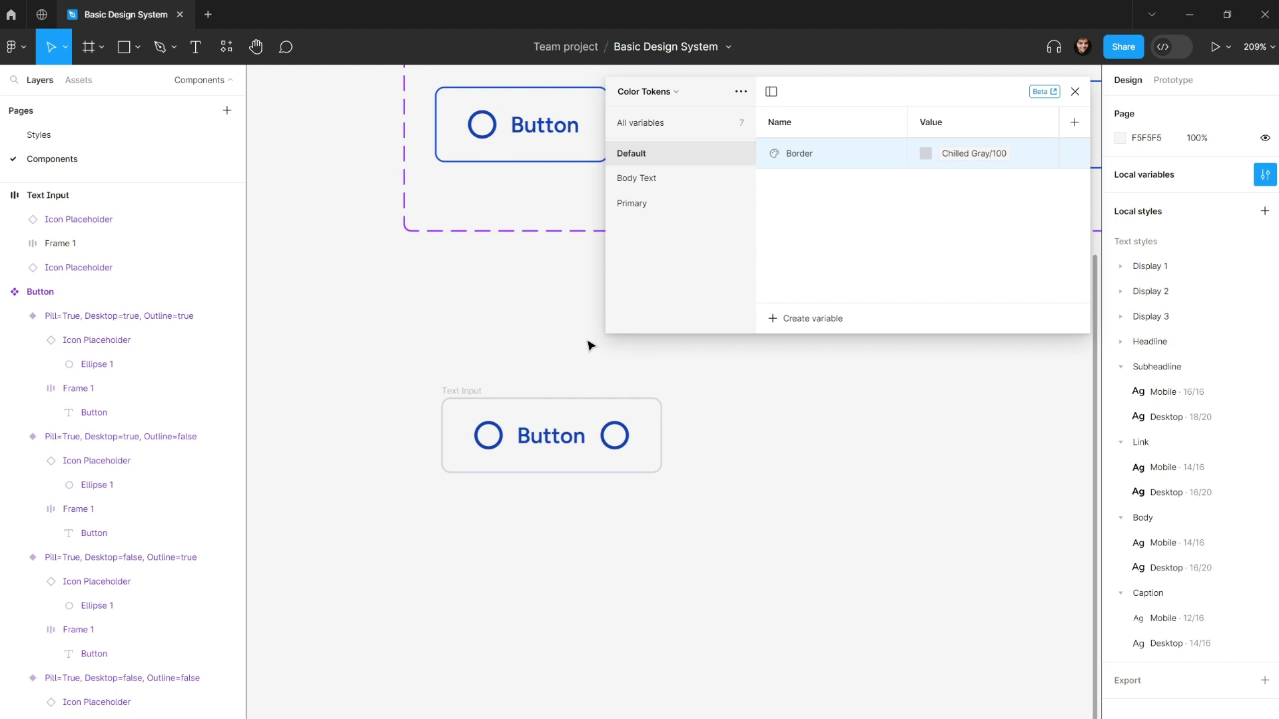
pyautogui.doubleClick(802, 157)
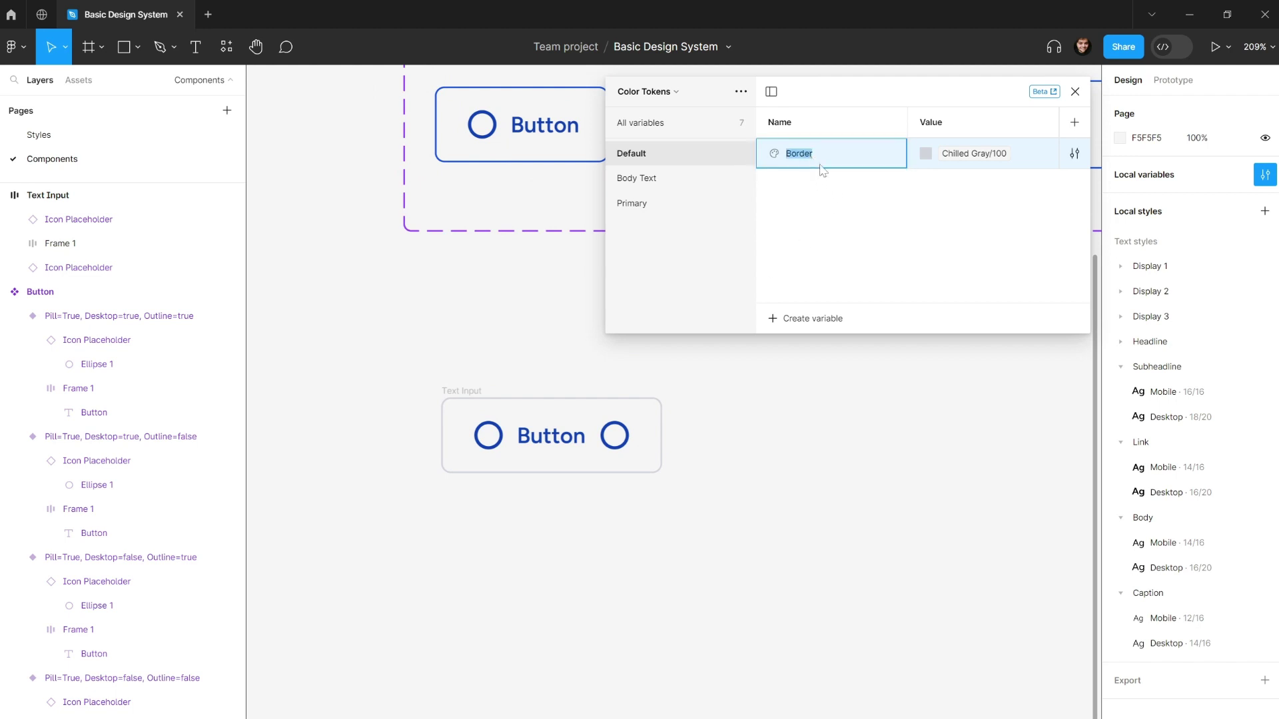
pyautogui.click(834, 187)
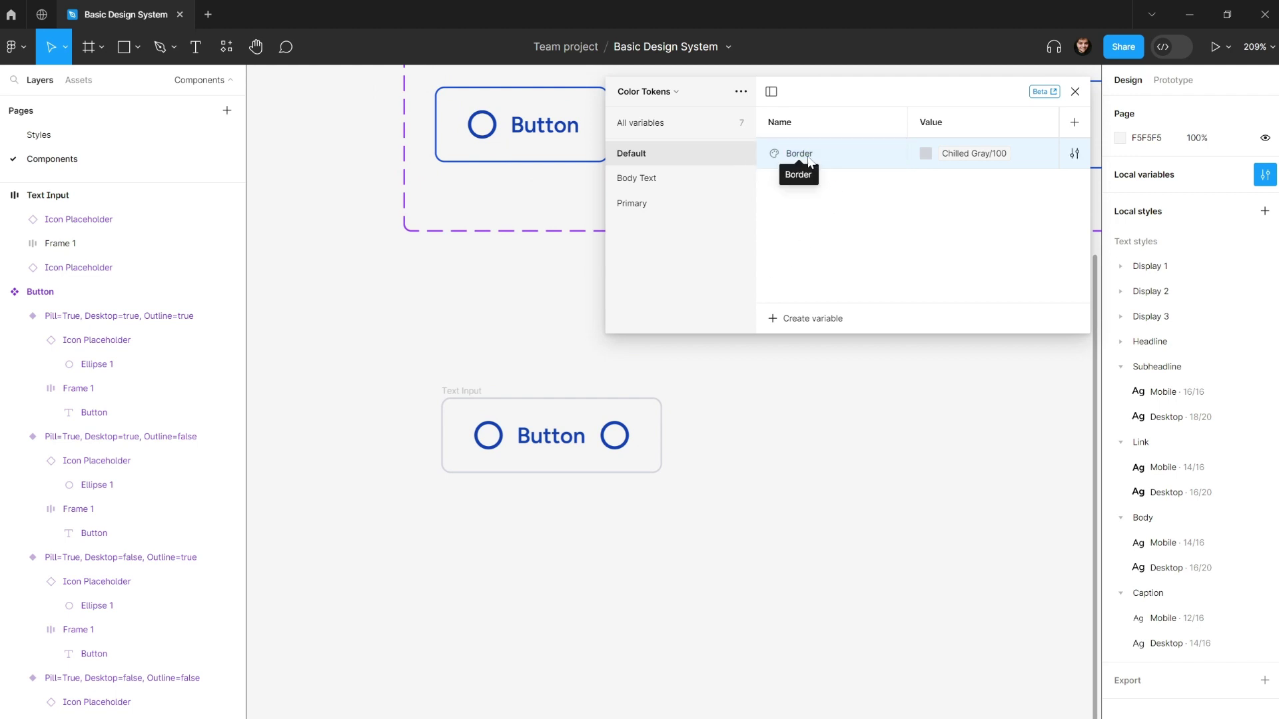
pyautogui.rightClick(811, 162)
pyautogui.click(836, 201)
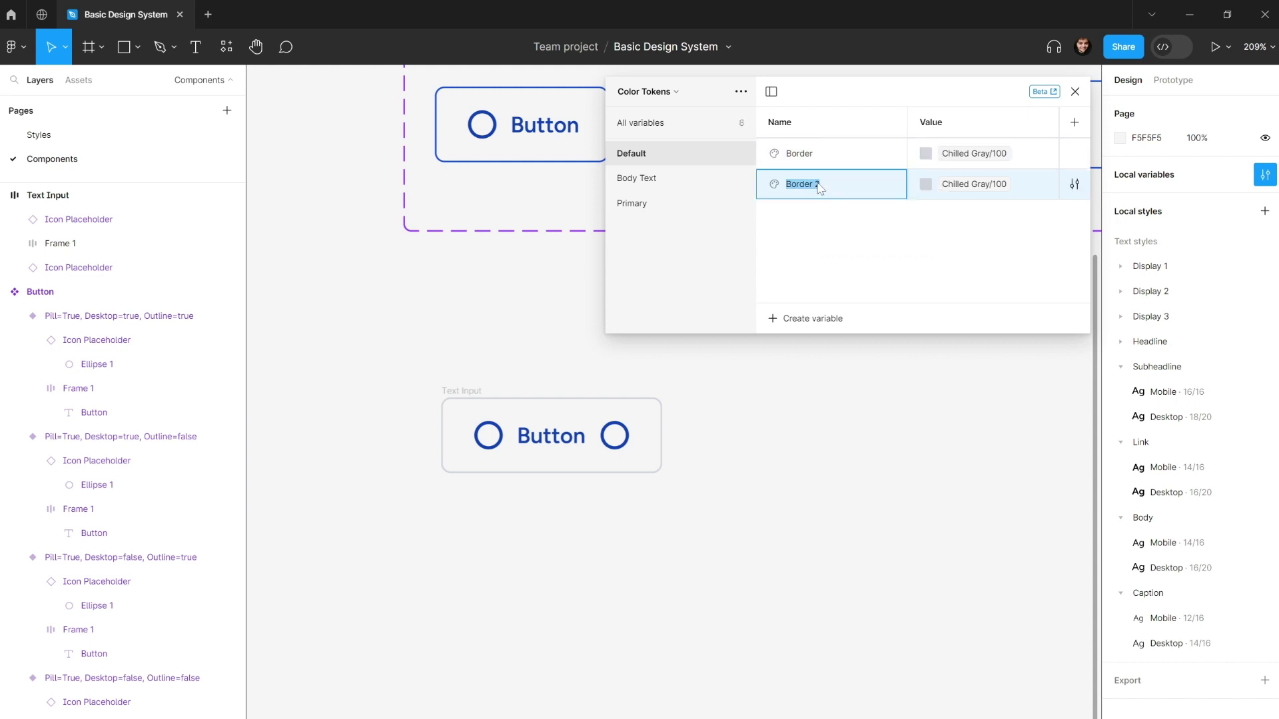
pyautogui.doubleClick(817, 185)
pyautogui.write('- Active')
pyautogui.press('Return')
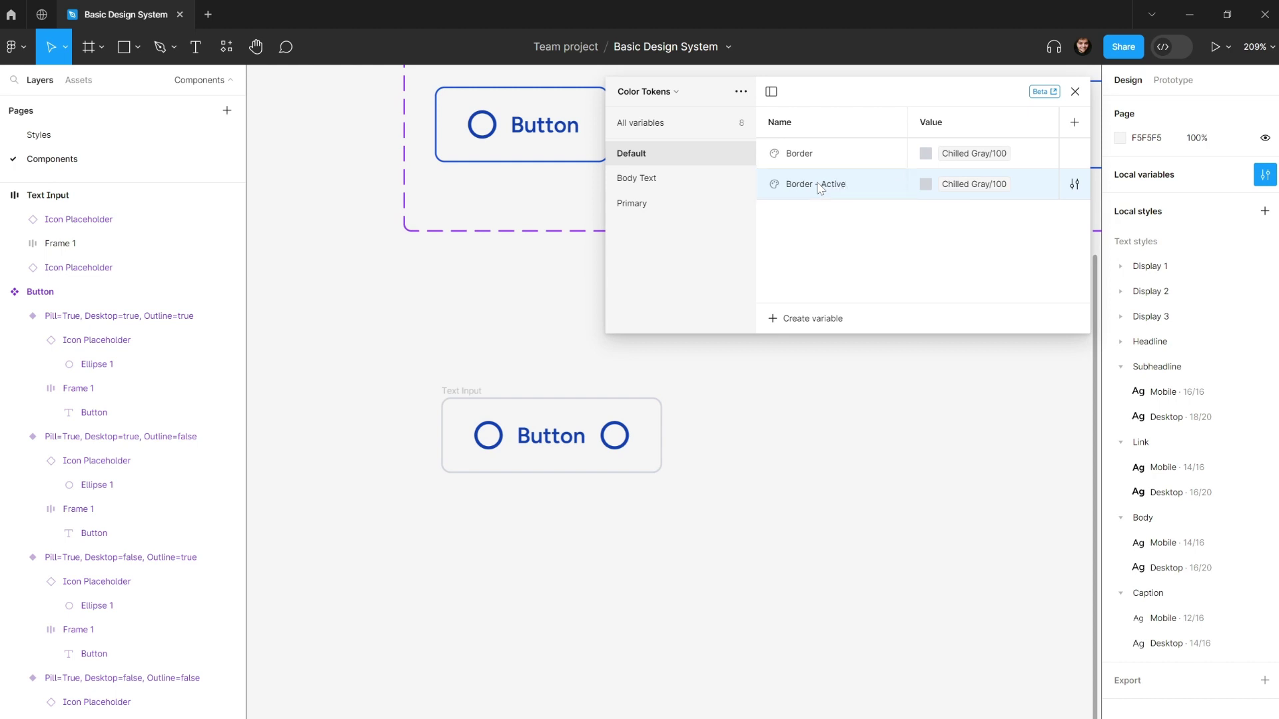
# - Set the Border - Active variable's value to the Chilled Gray/800 library color
pyautogui.click(924, 186)
pyautogui.scroll(-1, 995, 356)
pyautogui.scroll(-2, 994, 360)
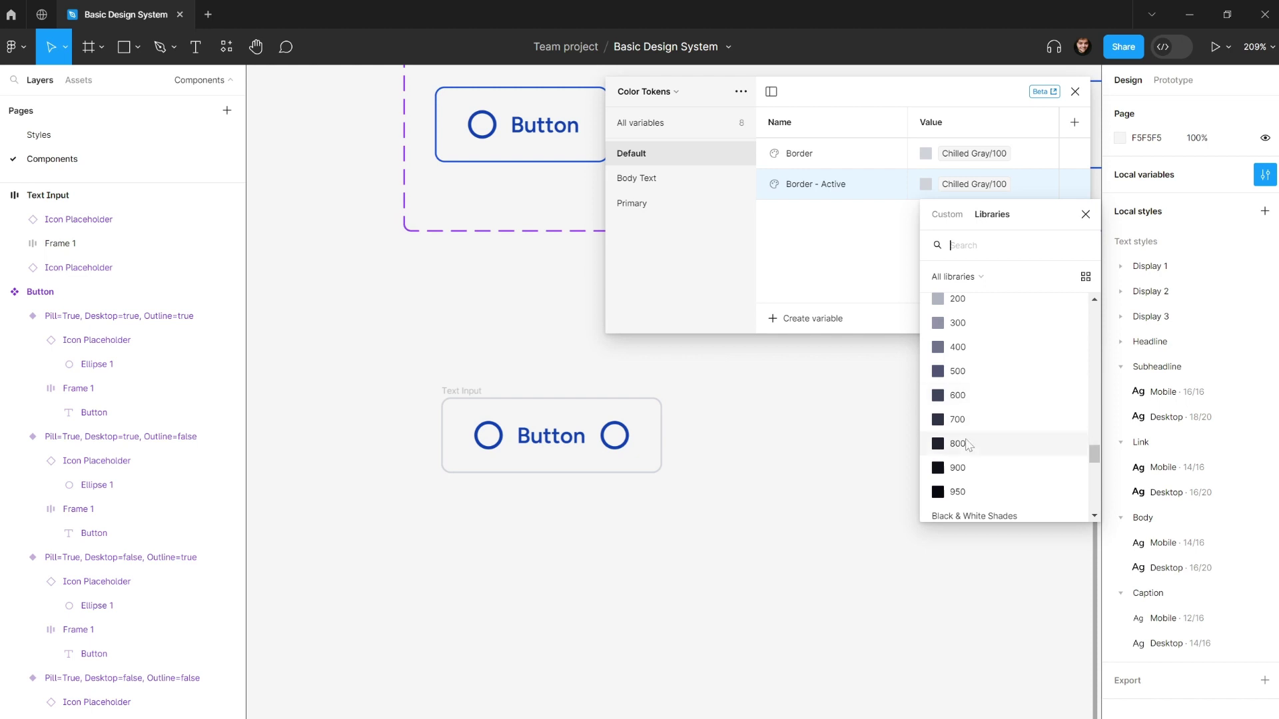
pyautogui.click(967, 444)
# - Try the Default/Border - Active variable as the border color on a duplicate of the Text Input frame
pyautogui.click(487, 394)
pyautogui.hscroll(1, 487, 396)
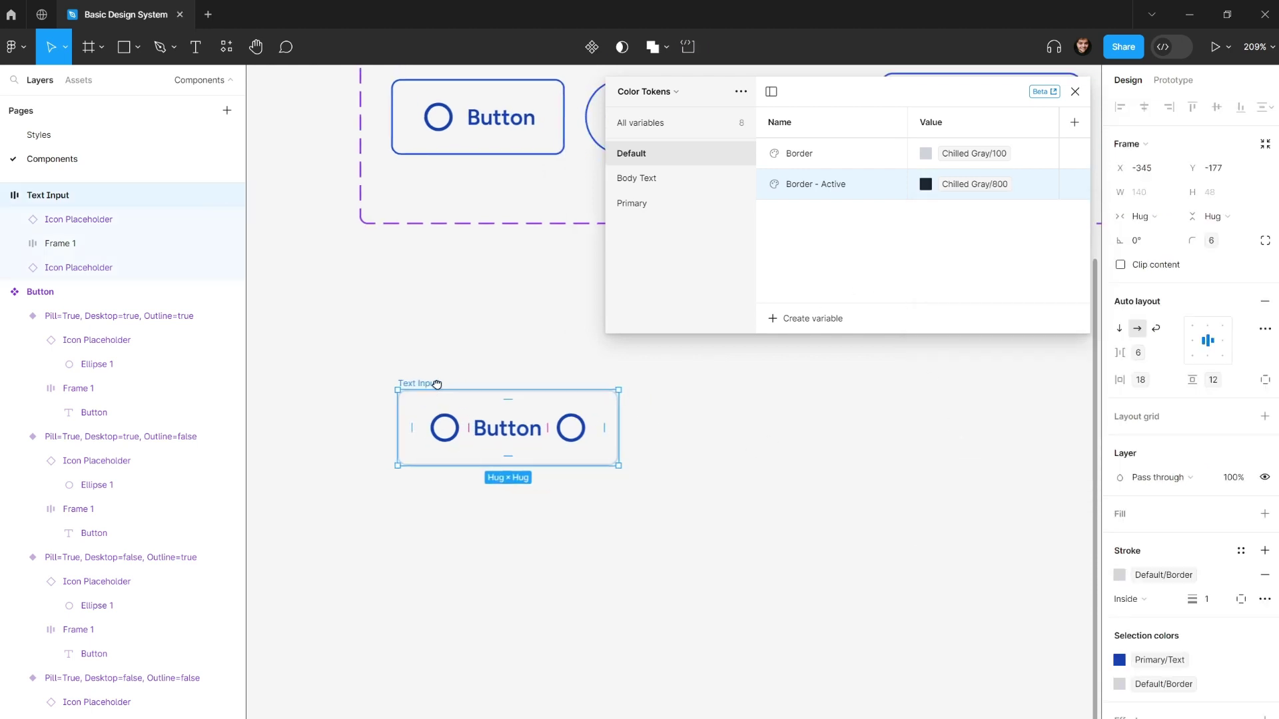
pyautogui.moveTo(424, 384); pyautogui.dragTo(682, 386)
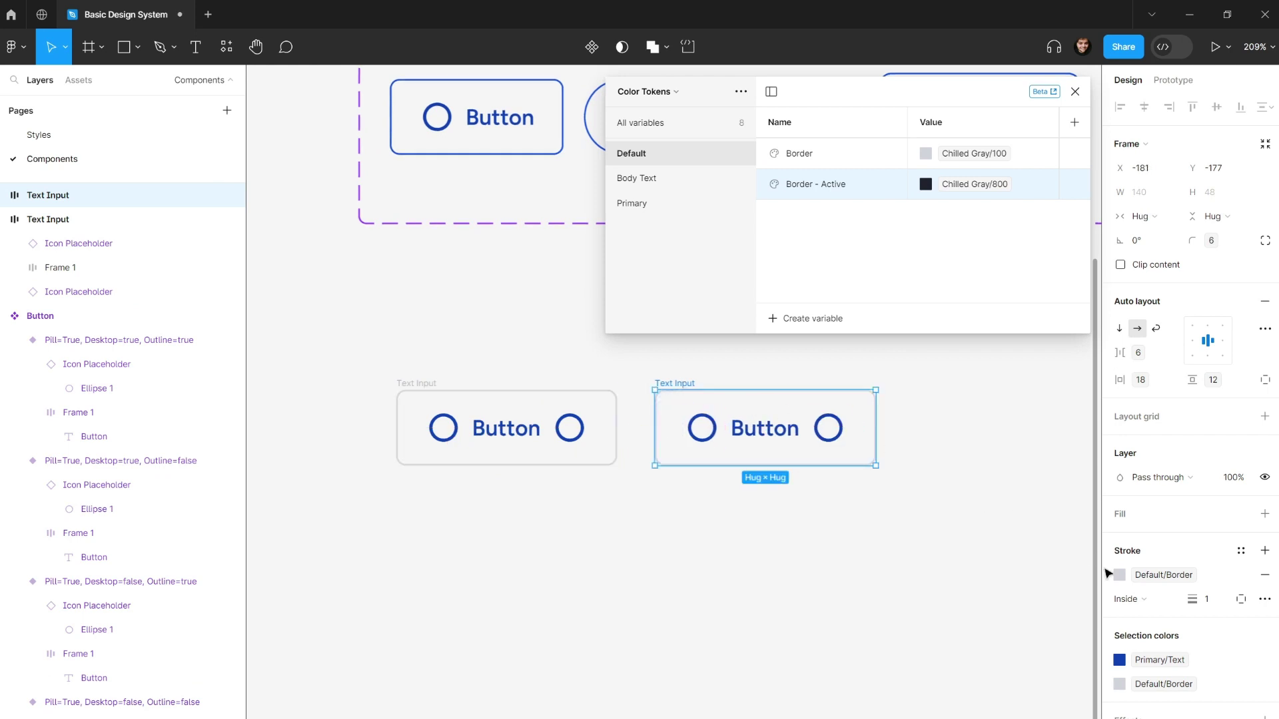
pyautogui.click(1148, 576)
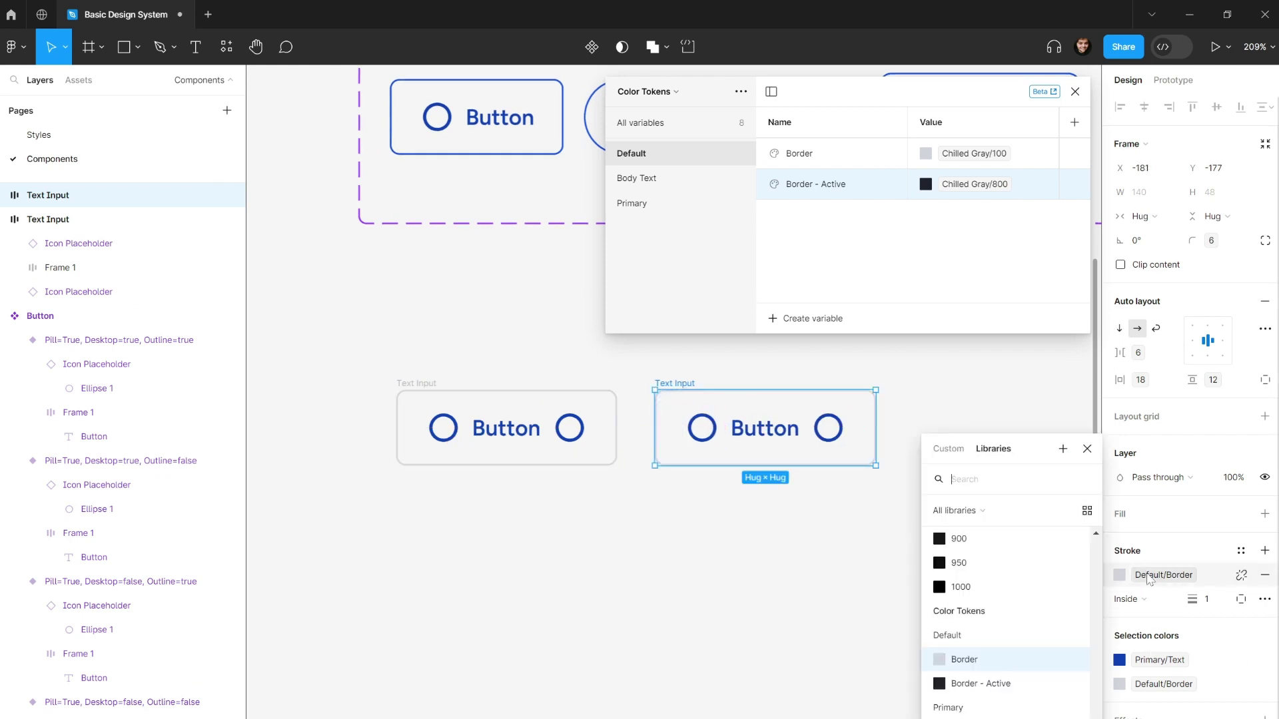
pyautogui.click(986, 684)
pyautogui.click(865, 562)
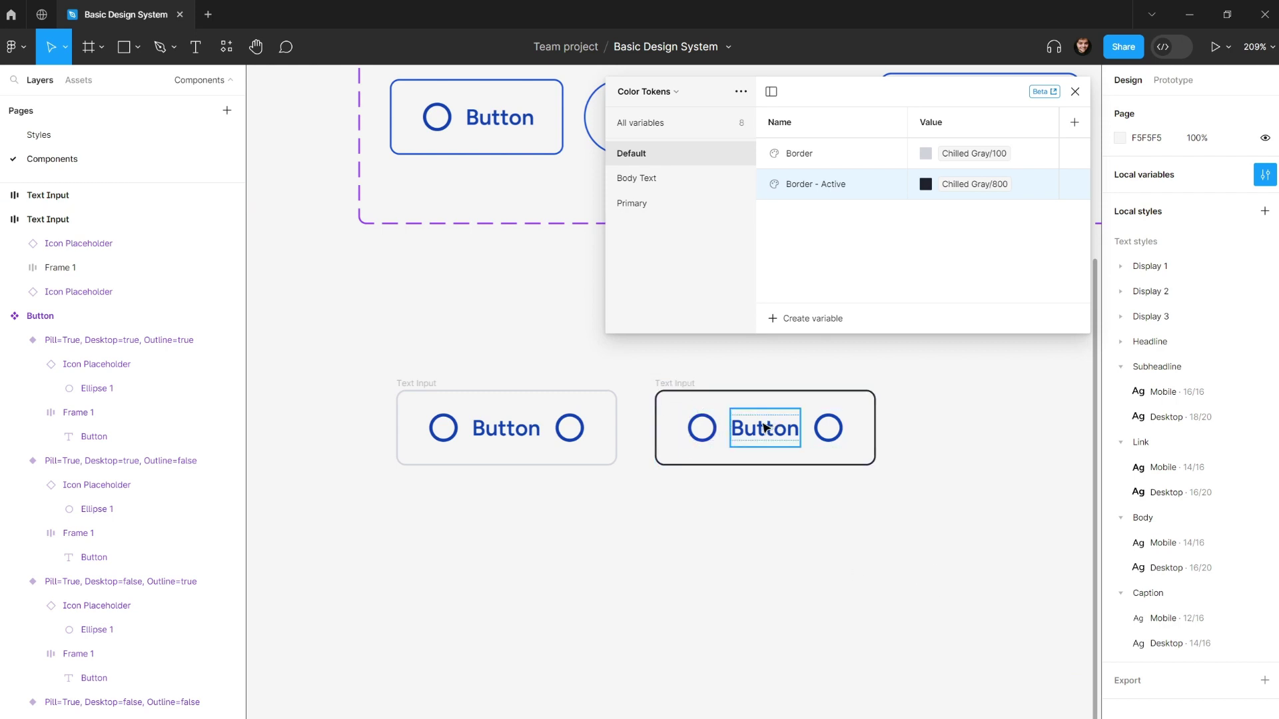
pyautogui.click(720, 381)
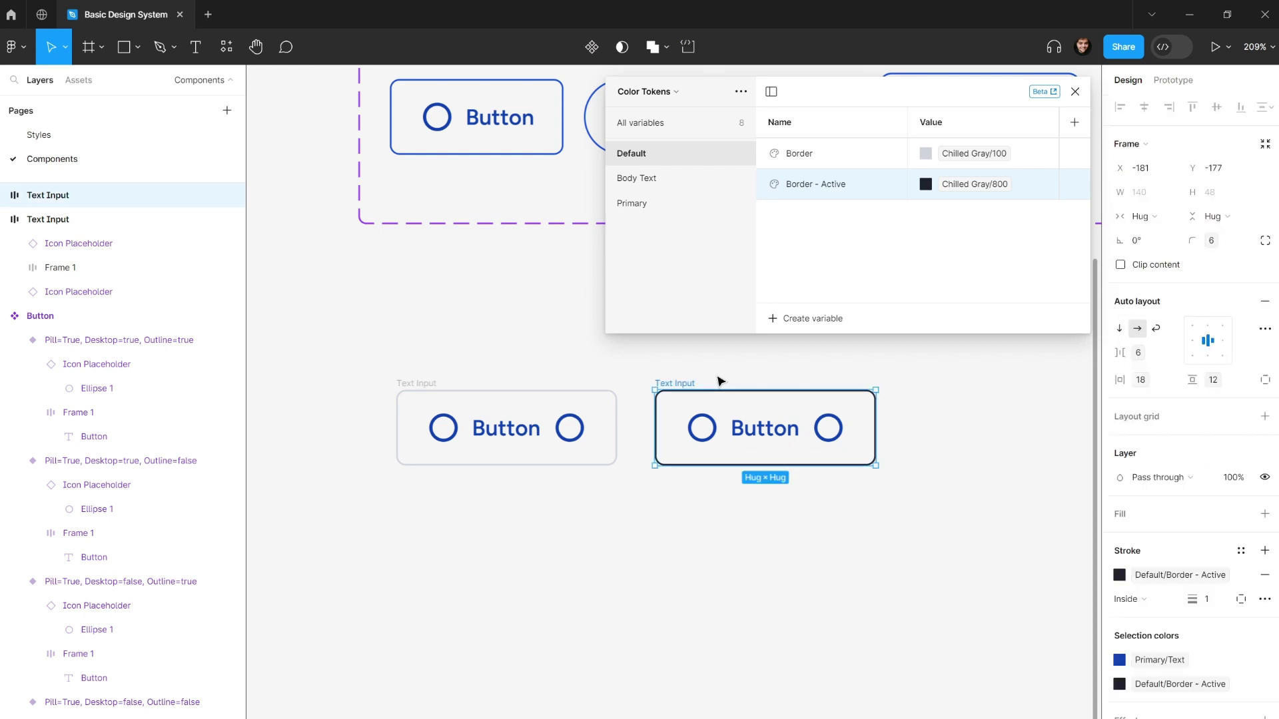
pyautogui.hotkey('ctrl', 'z')
pyautogui.press('Escape')
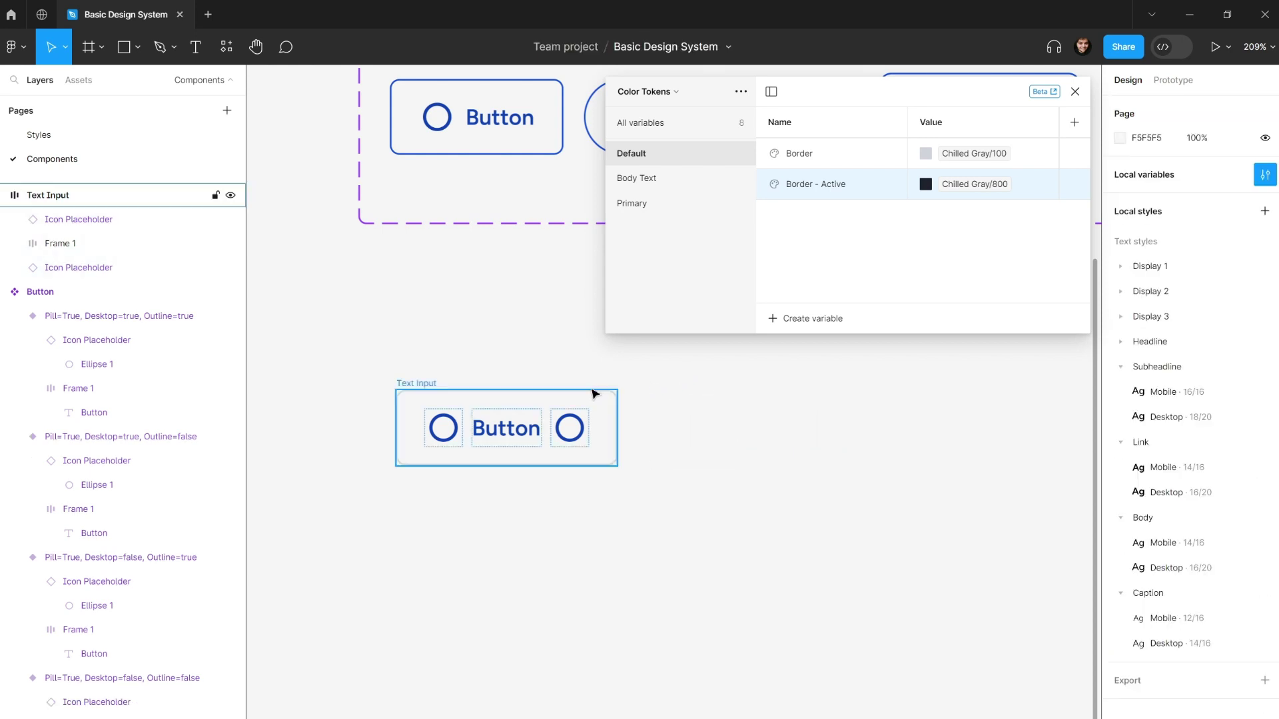
# - Try to widen the Text Input frame to a fixed width of 231
pyautogui.hscroll(-3, 666, 390)
pyautogui.scroll(5, 681, 388)
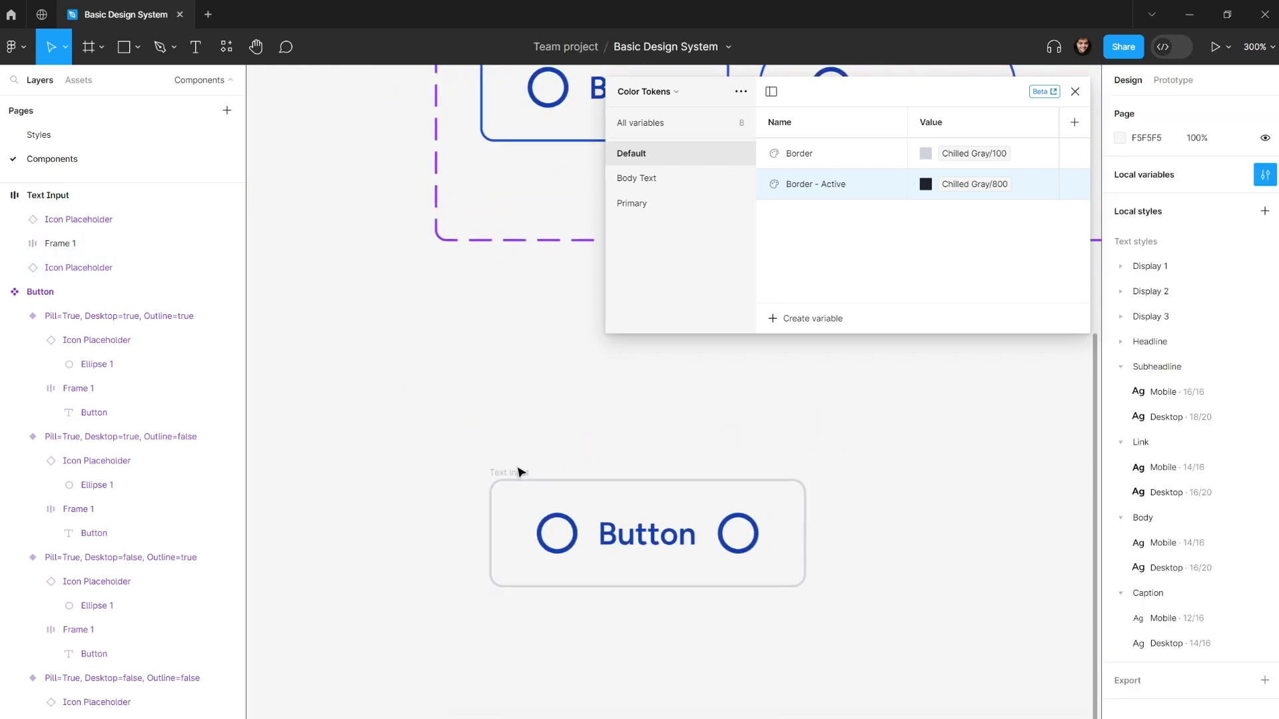
pyautogui.click(513, 478)
pyautogui.click(643, 533)
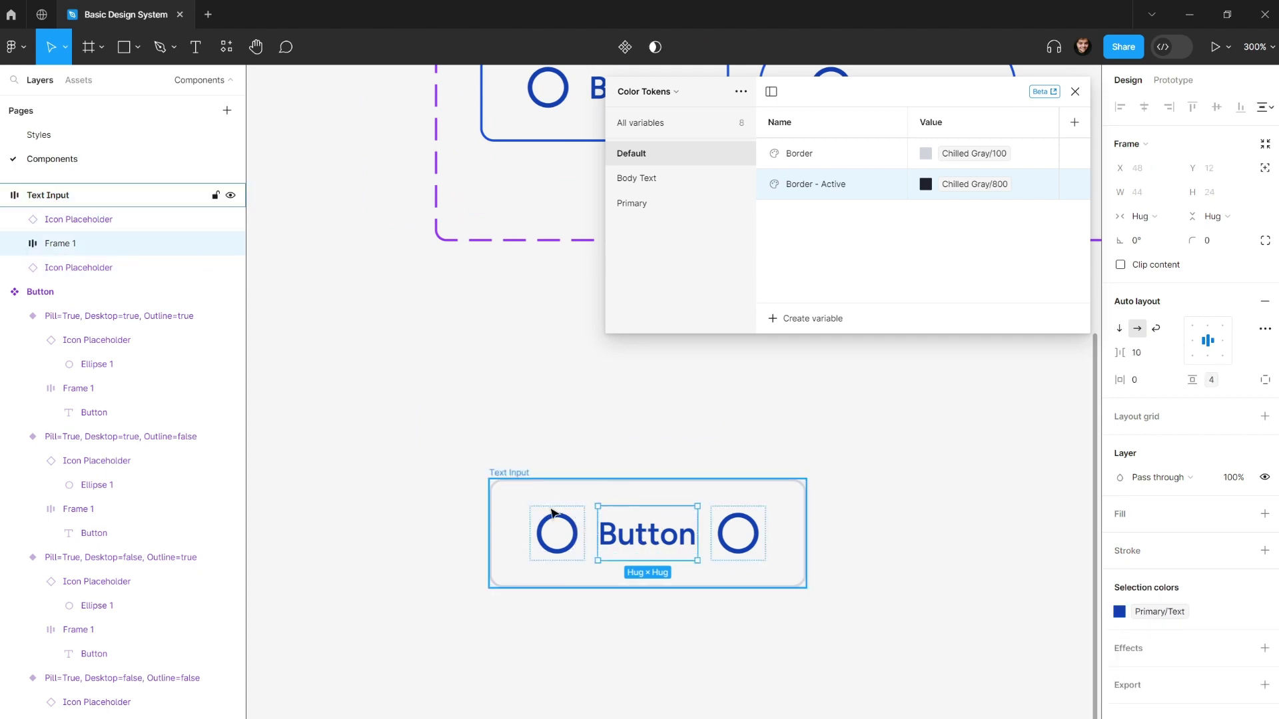
pyautogui.click(611, 421)
pyautogui.click(505, 473)
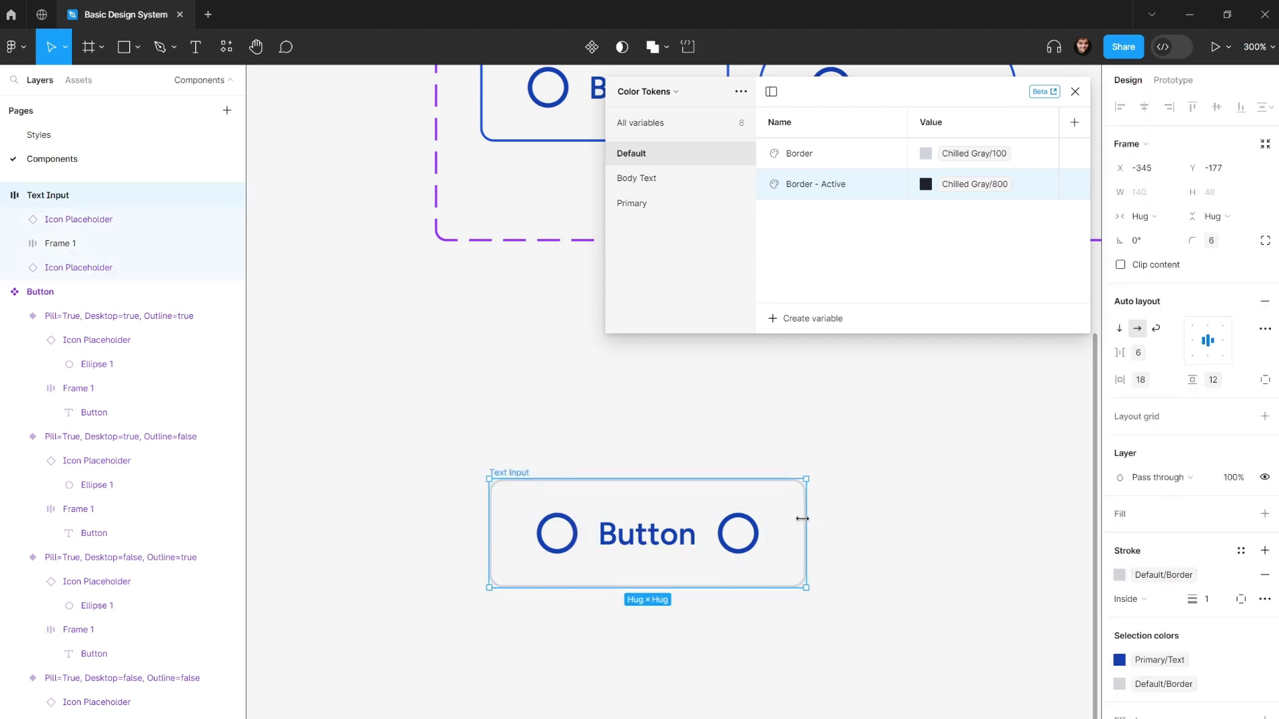
pyautogui.moveTo(804, 517); pyautogui.dragTo(944, 520)
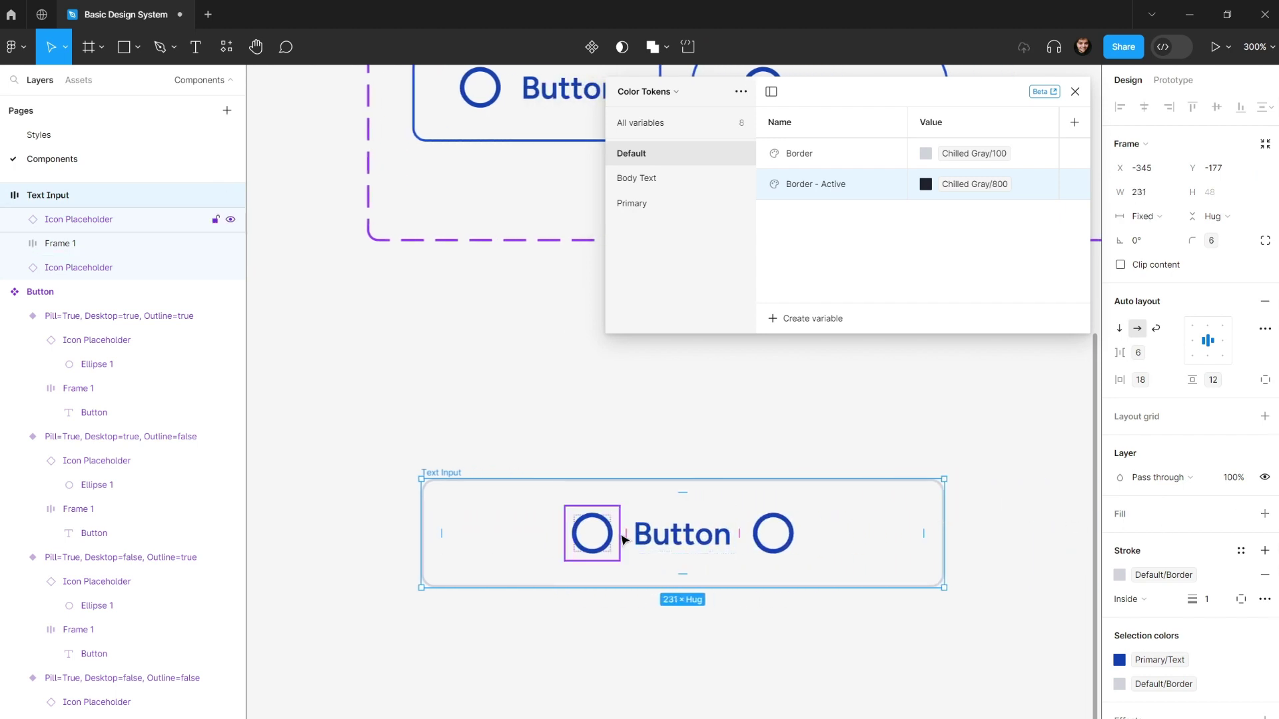
pyautogui.hotkey('ctrl', 'z')
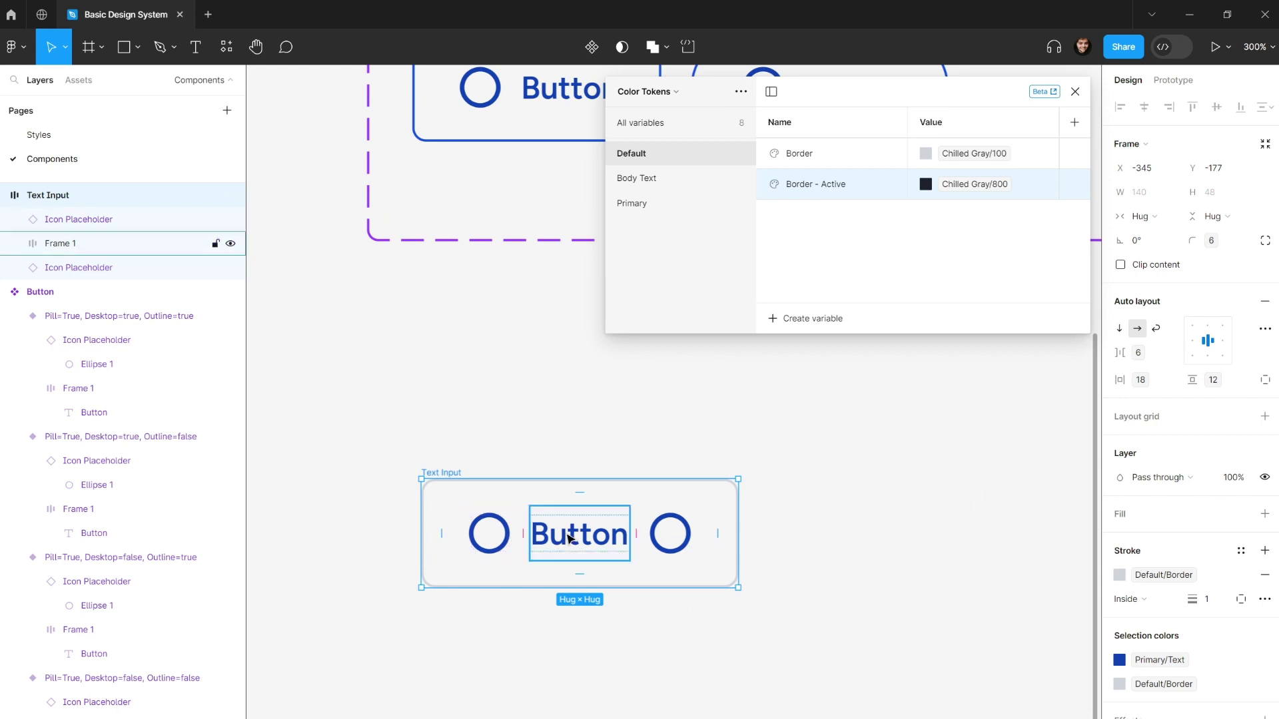
# - Replace the Button label inside the Text Input frame with the text "Input Placeholder"
pyautogui.click(601, 537)
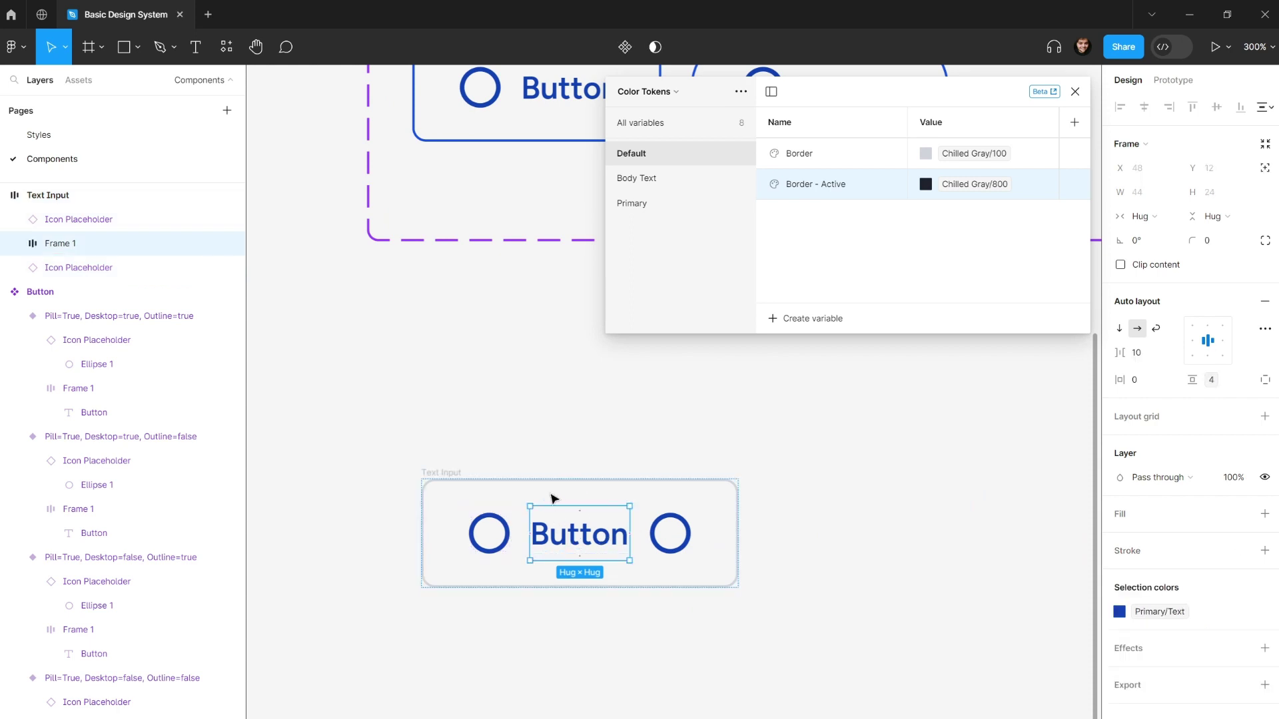
pyautogui.click(577, 537)
pyautogui.doubleClick(577, 537)
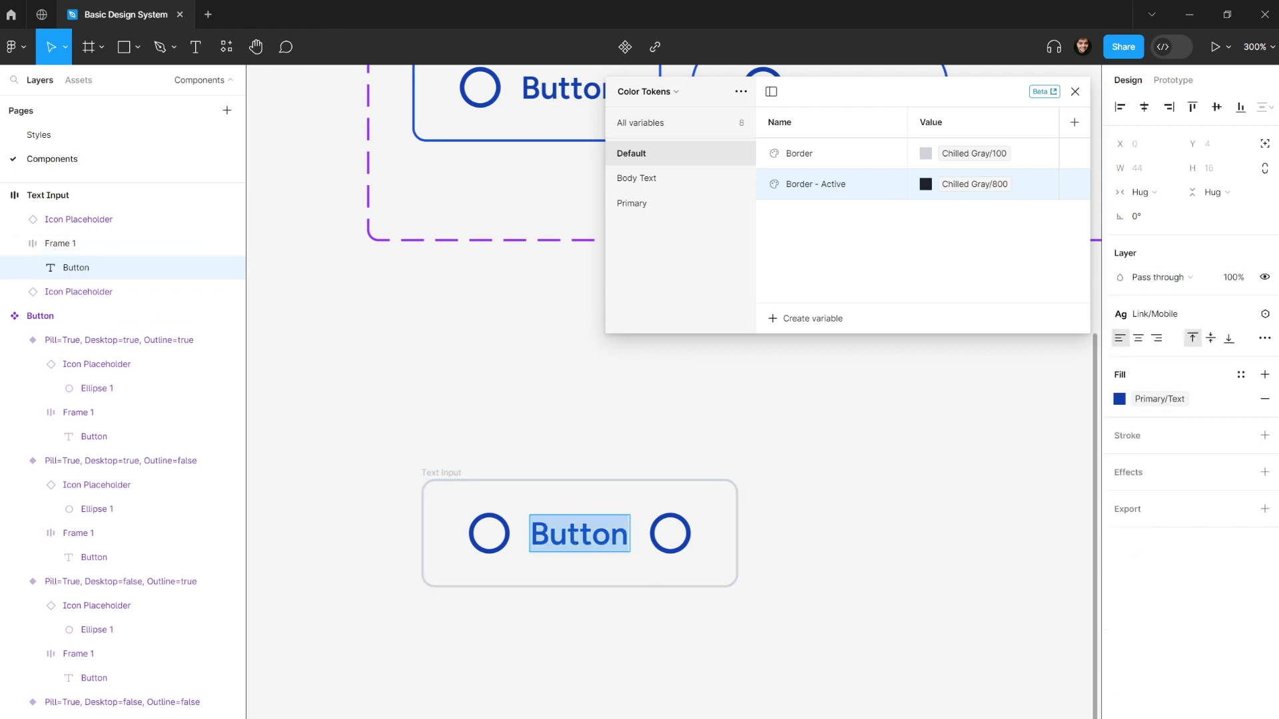
pyautogui.write('Pla')
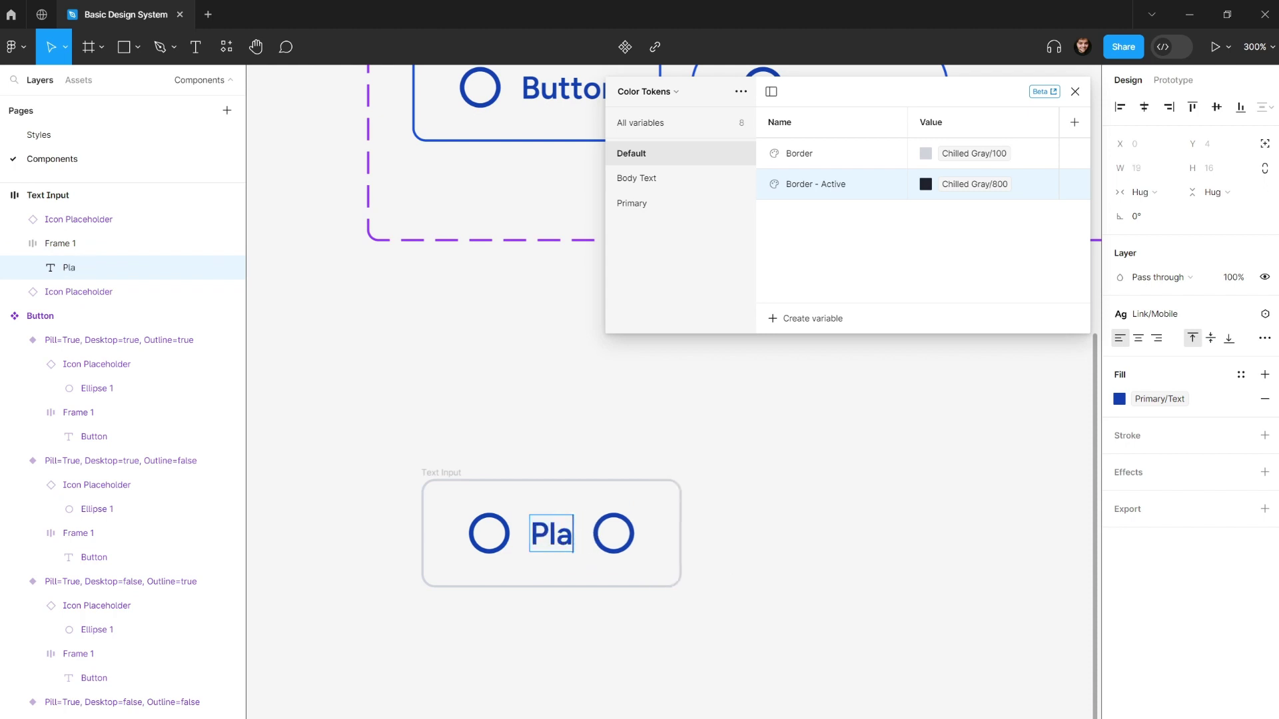
pyautogui.write('ceholder')
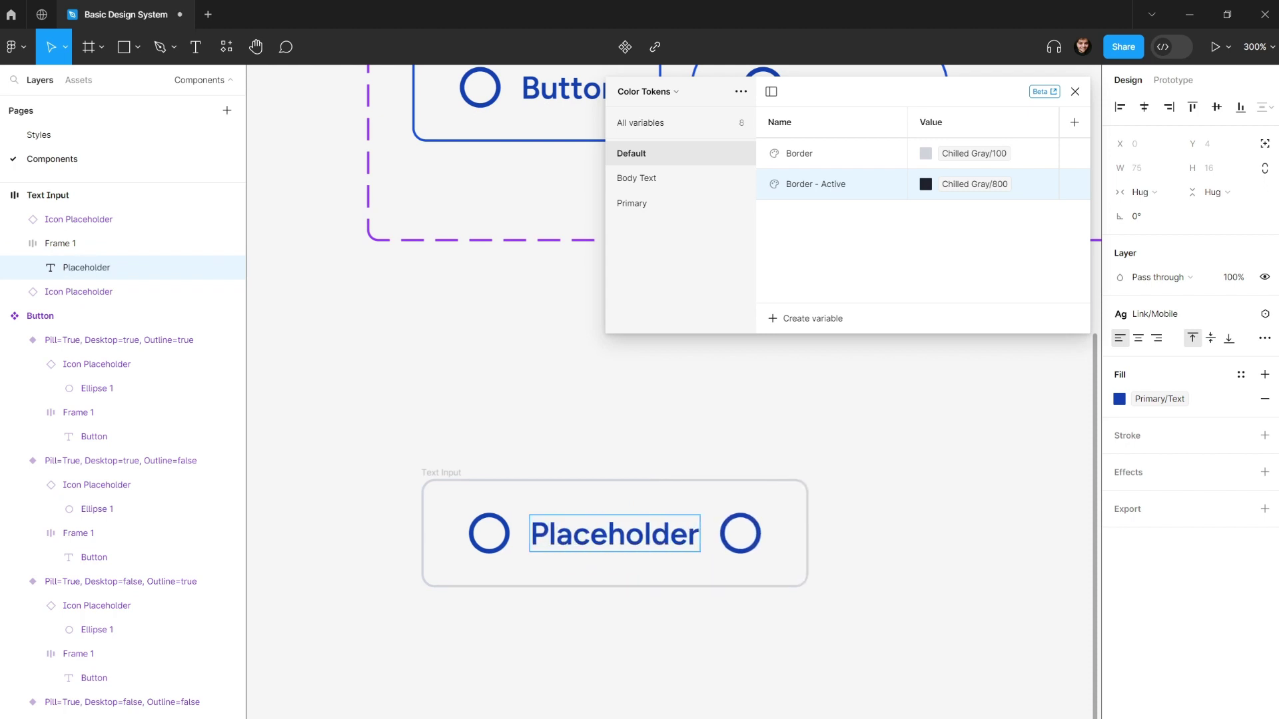
pyautogui.press('Home')
pyautogui.write('Input')
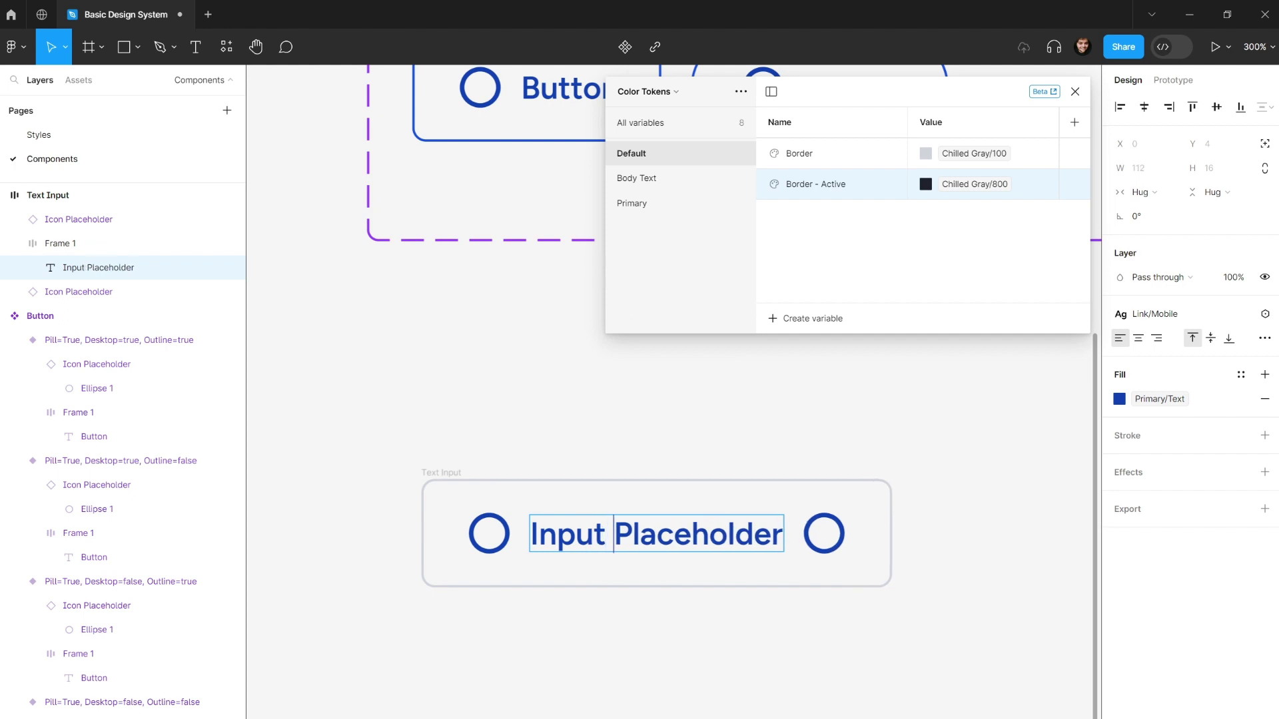
pyautogui.press('Escape')
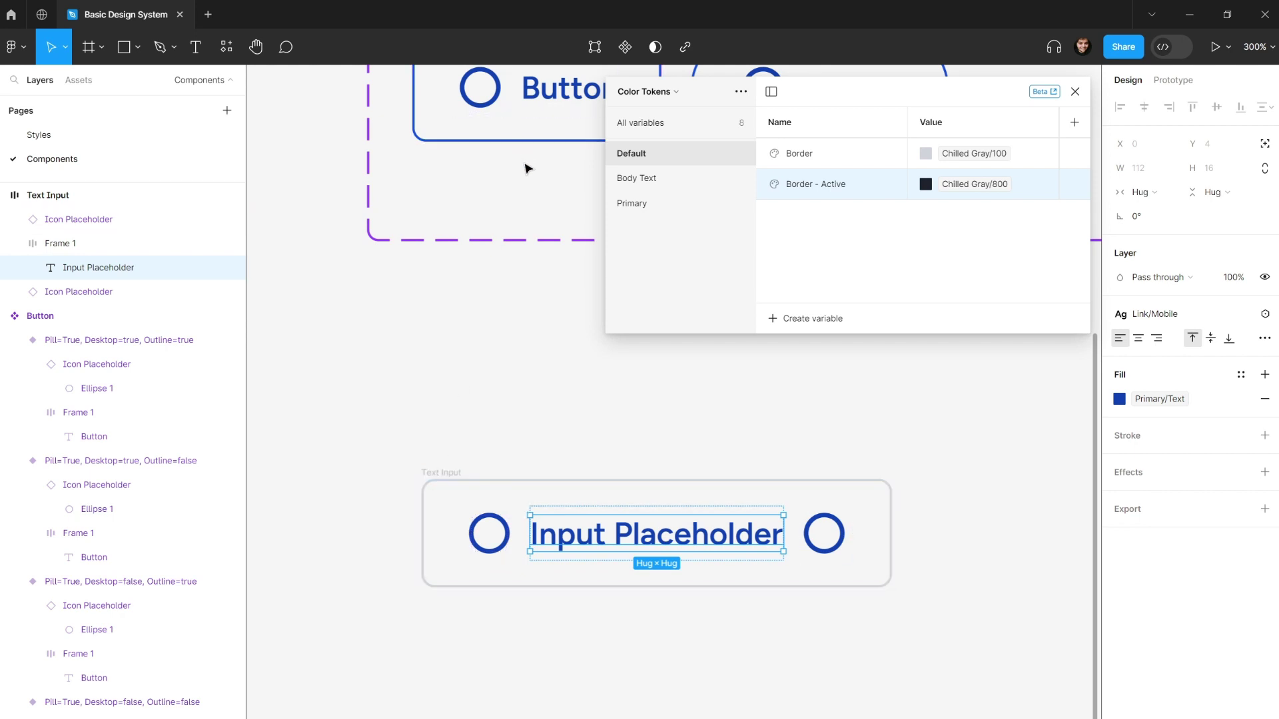
# - Close the variables window and apply the Body/Mobile text style to the Input Placeholder text
pyautogui.scroll(2, 526, 166)
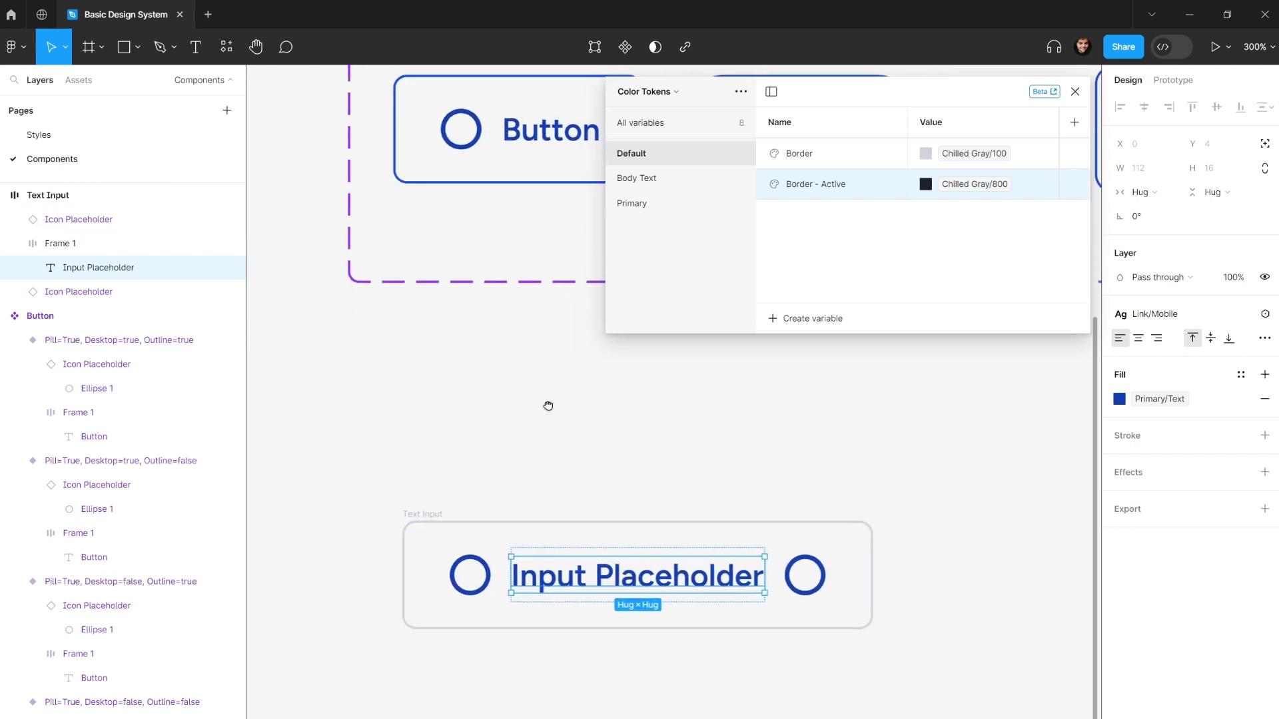
pyautogui.scroll(-2, 550, 409)
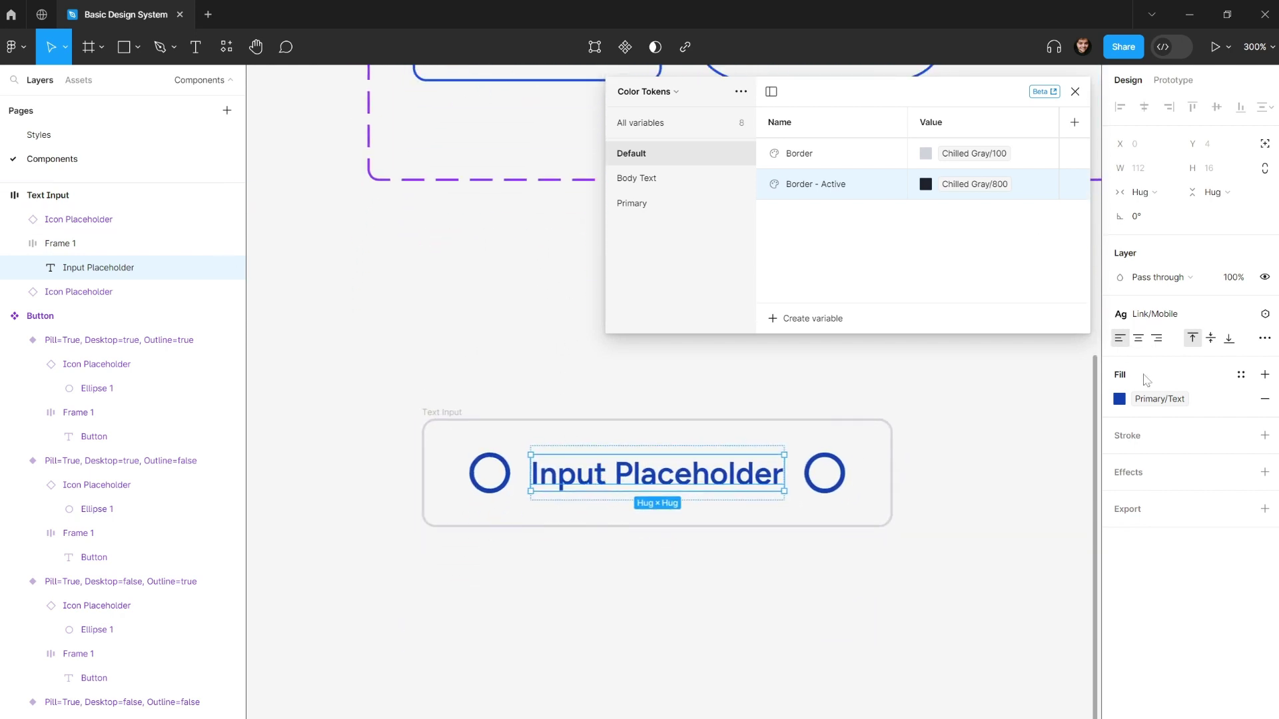
pyautogui.click(1075, 91)
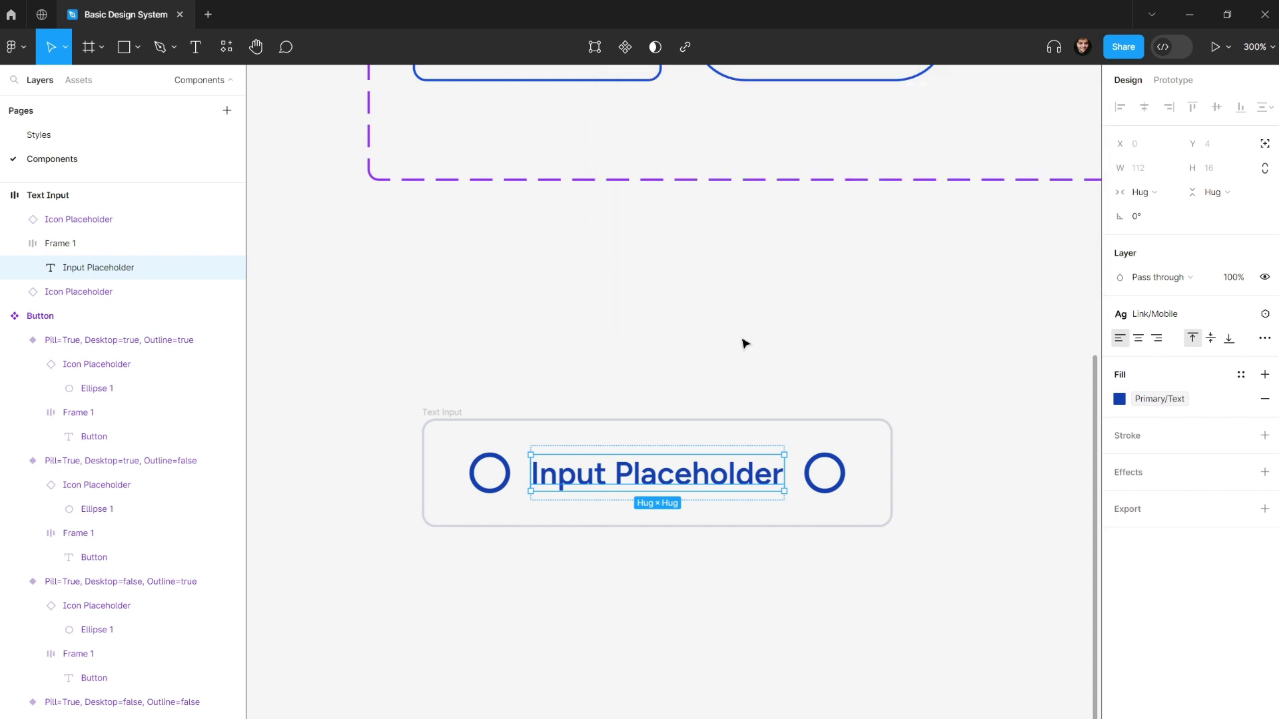
pyautogui.scroll(-1, 742, 343)
pyautogui.scroll(1, 751, 299)
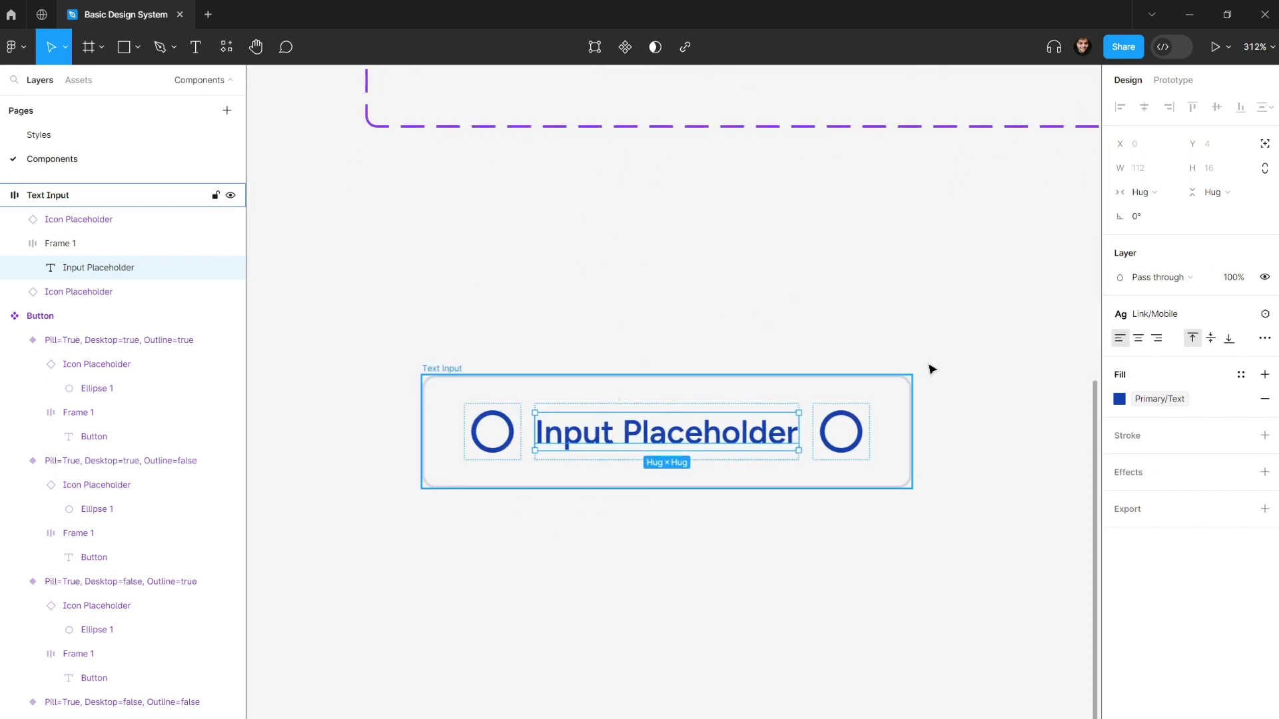
pyautogui.click(1171, 322)
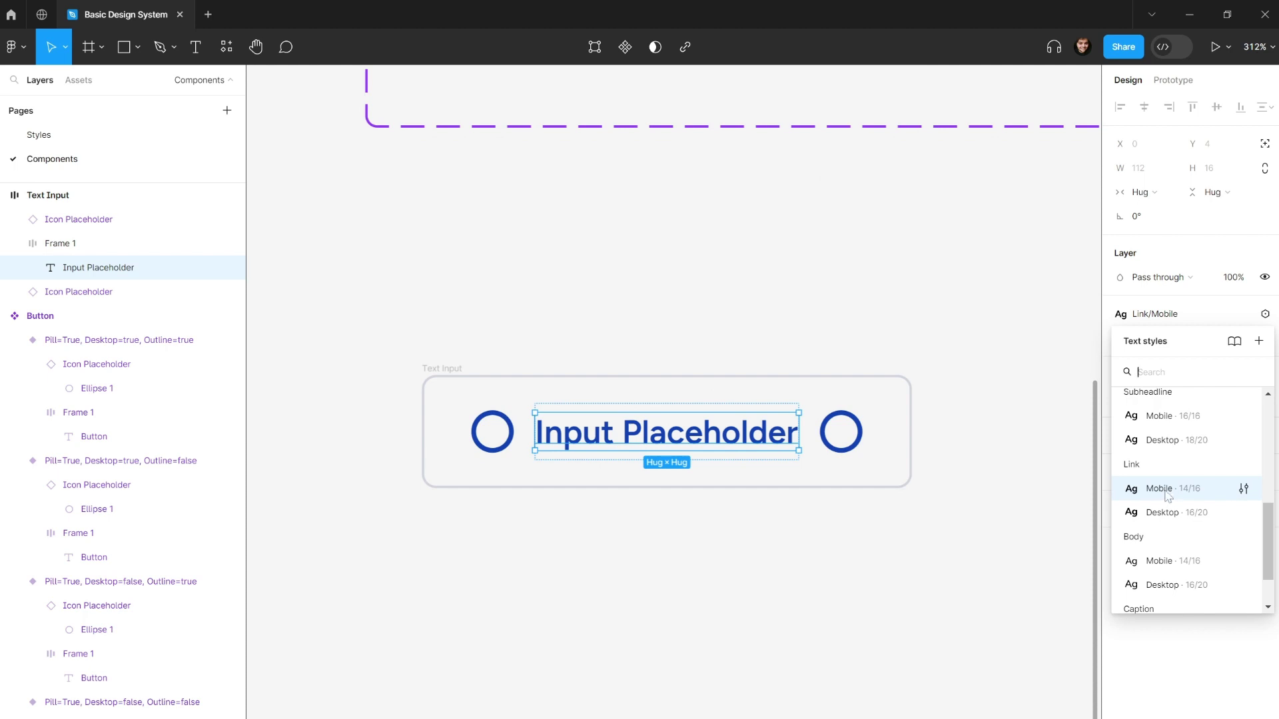
pyautogui.click(1183, 561)
pyautogui.click(812, 333)
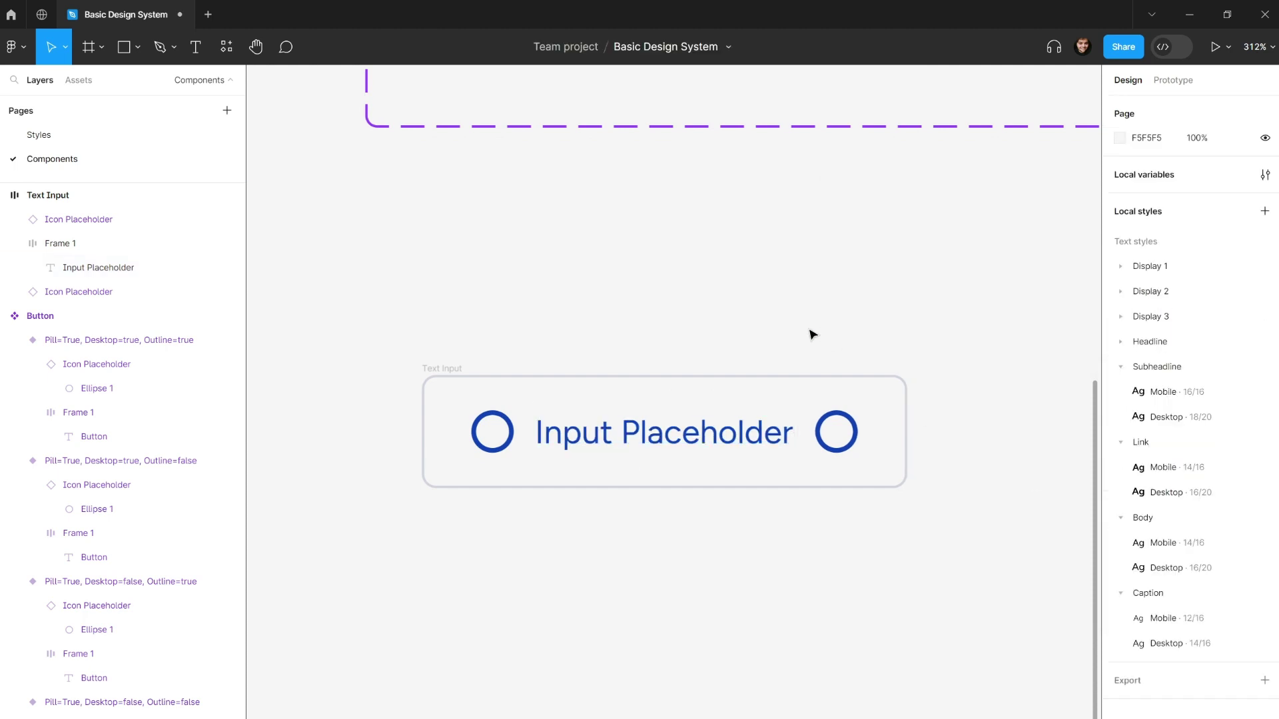
# - Set the stroke weight of the circles in both Text Input icon placeholders to 1
pyautogui.click(508, 429)
pyautogui.click(908, 522)
pyautogui.click(485, 428)
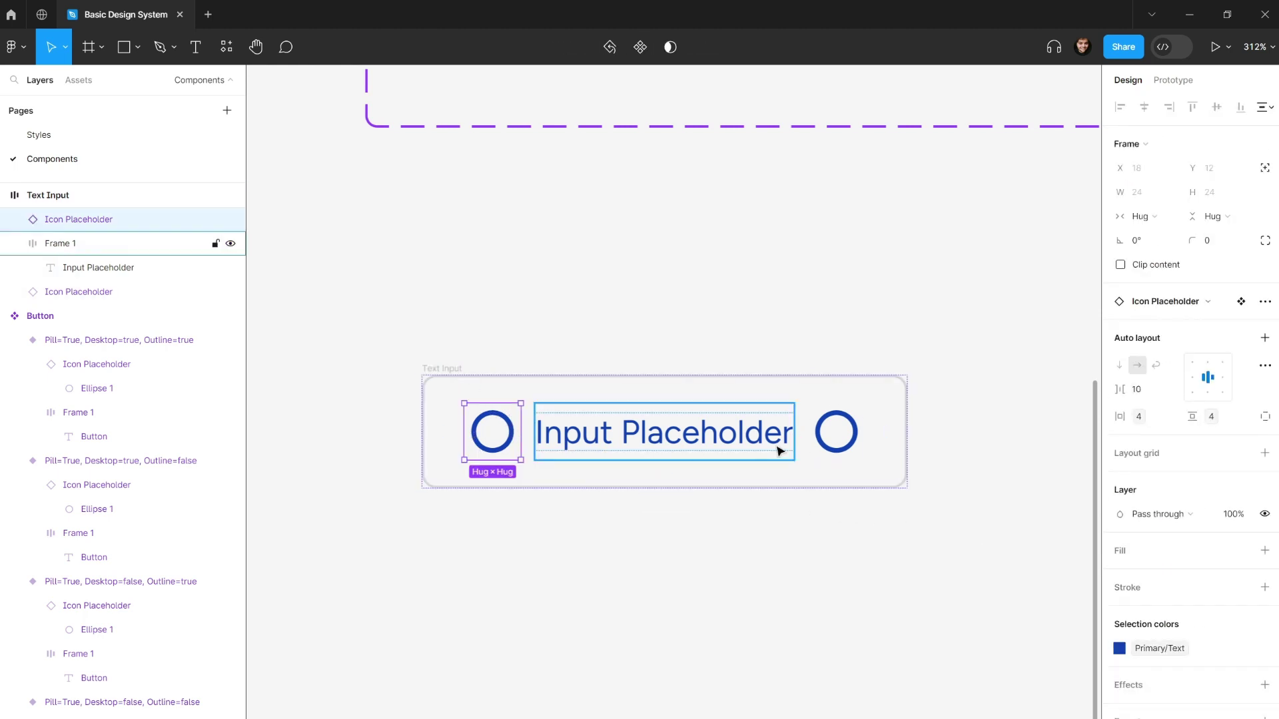
pyautogui.keyDown('shift'); pyautogui.click(853, 445); pyautogui.keyUp('shift')
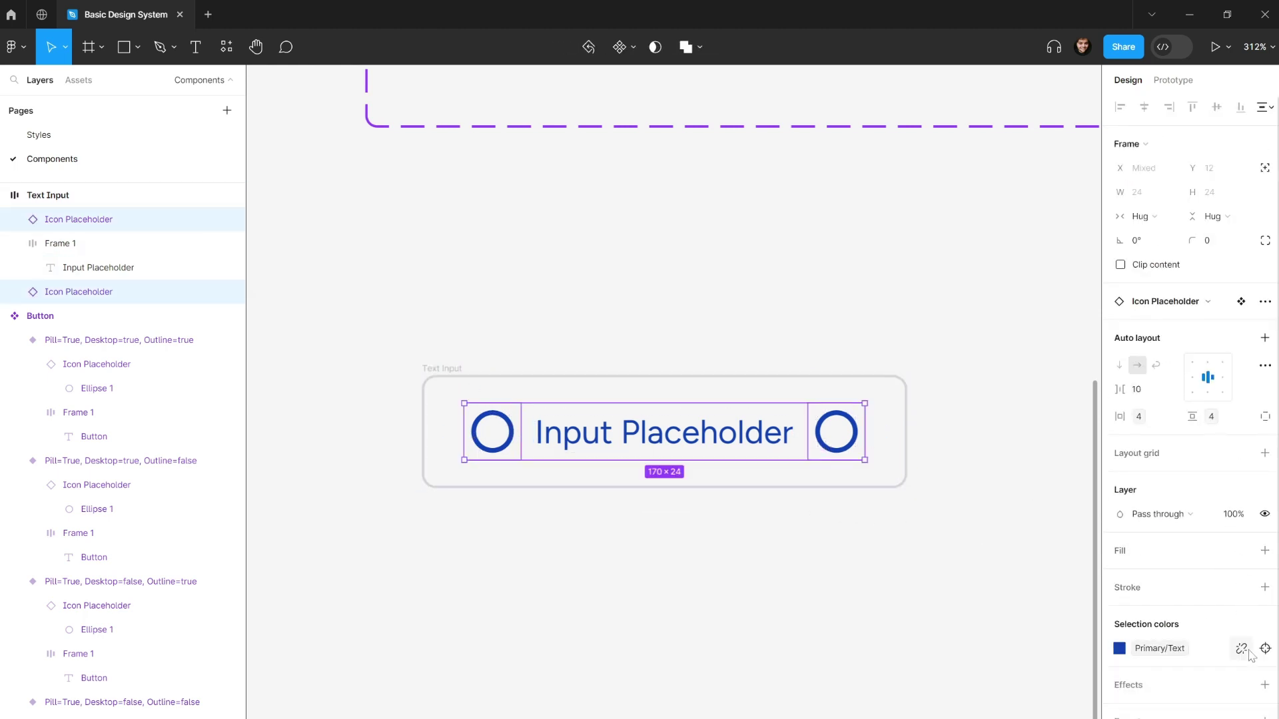
pyautogui.click(1240, 649)
pyautogui.click(1211, 438)
pyautogui.write('1')
pyautogui.press('Return')
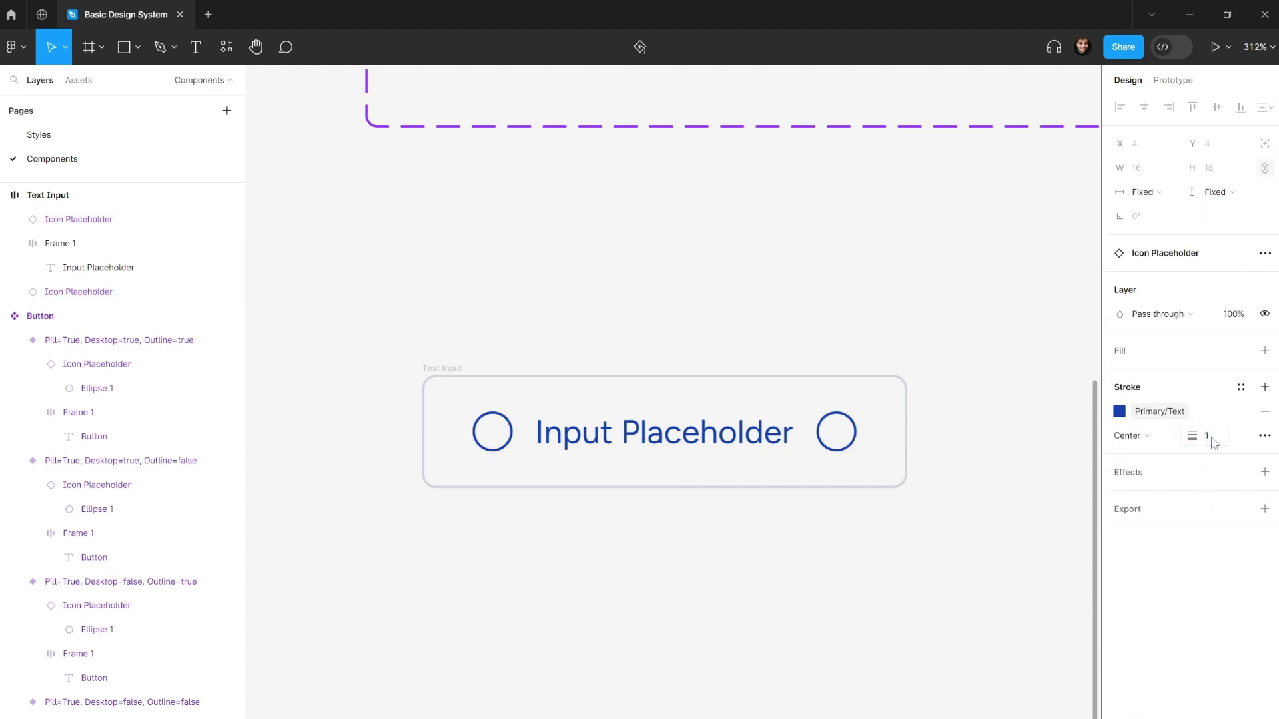
pyautogui.click(853, 317)
pyautogui.moveTo(721, 300); pyautogui.dragTo(703, 321)
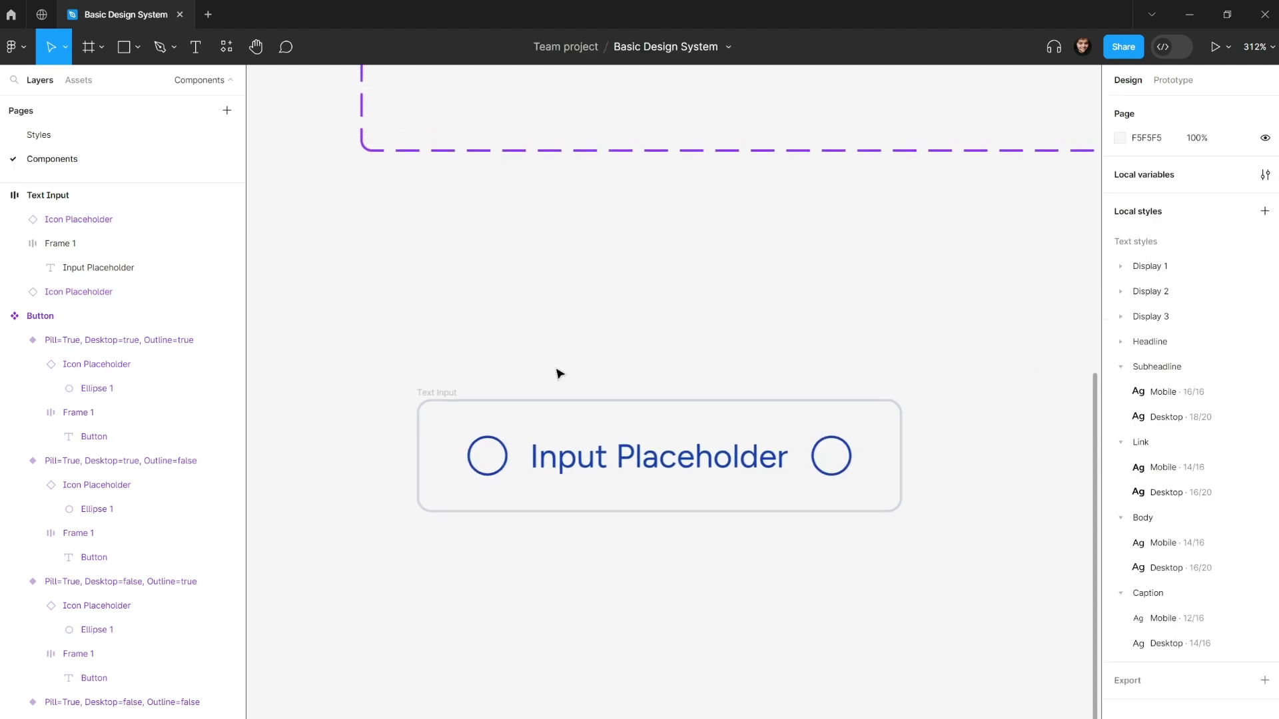
pyautogui.click(459, 398)
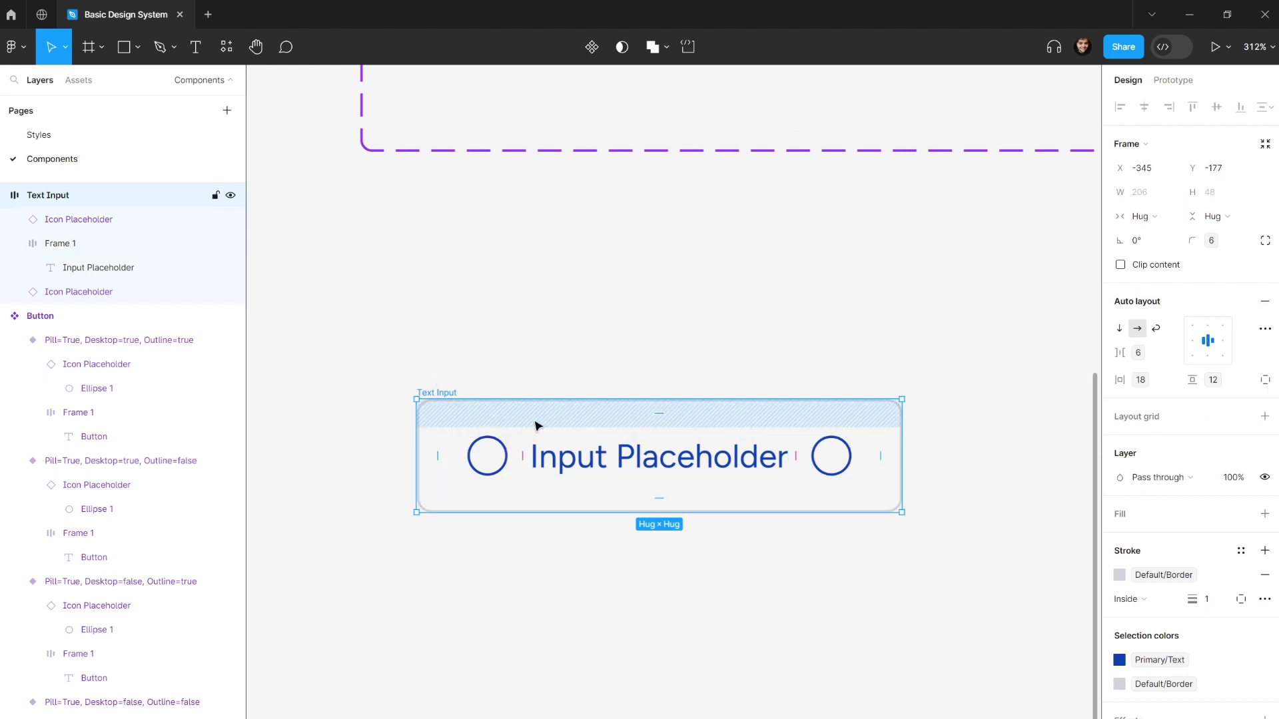
pyautogui.click(632, 450)
pyautogui.click(891, 561)
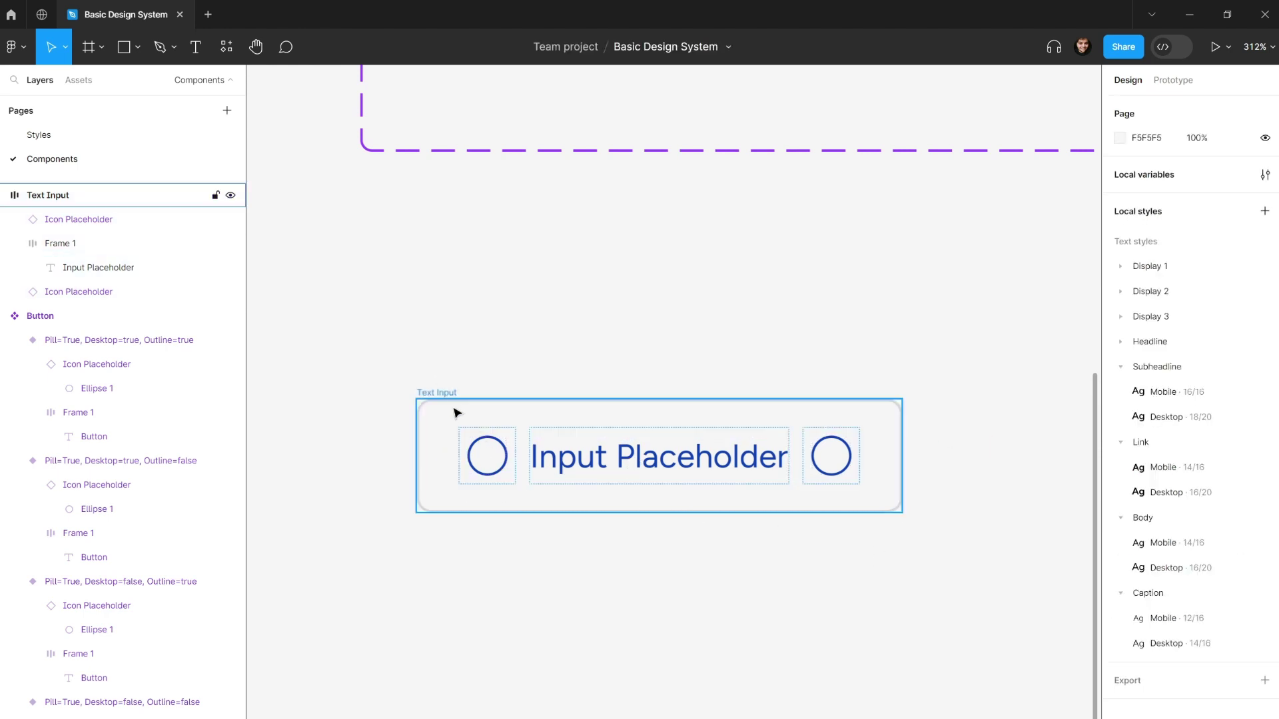
# - Replace the Primary/Text color in the Text Input frame with the Body Text Placeholder variable for its label and icons
pyautogui.click(457, 411)
pyautogui.scroll(-2, 1179, 578)
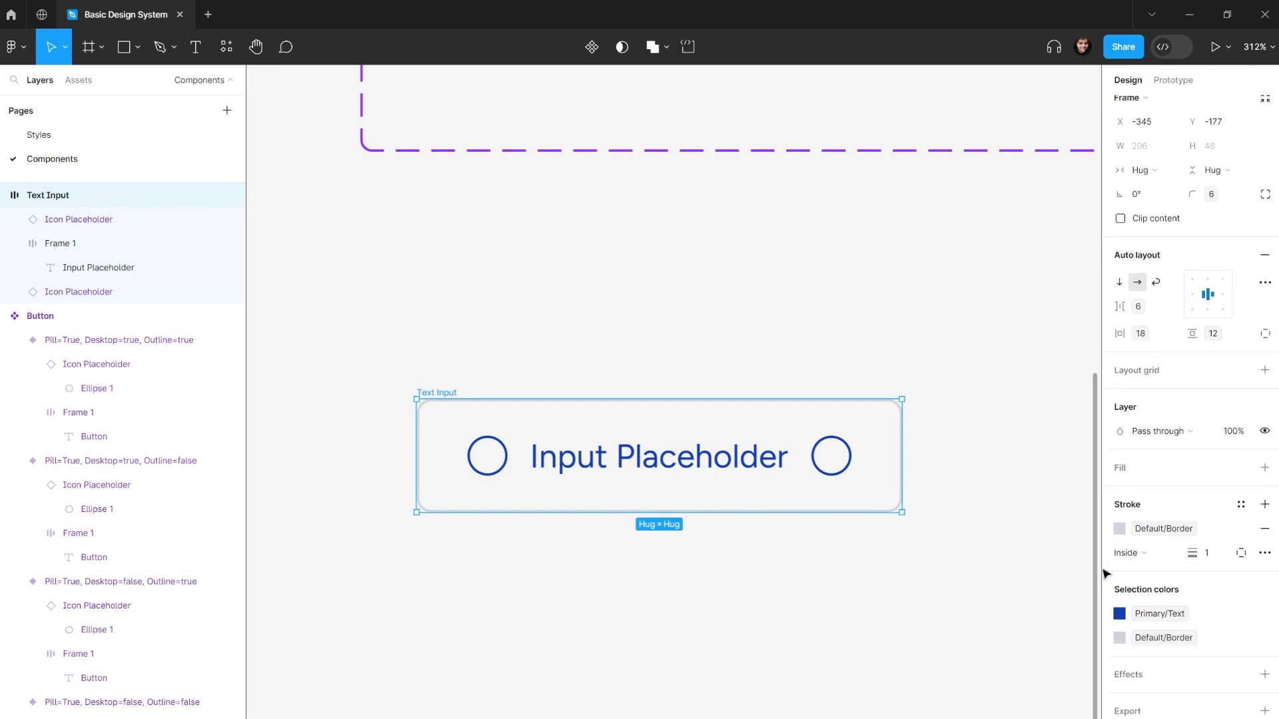
pyautogui.click(1136, 614)
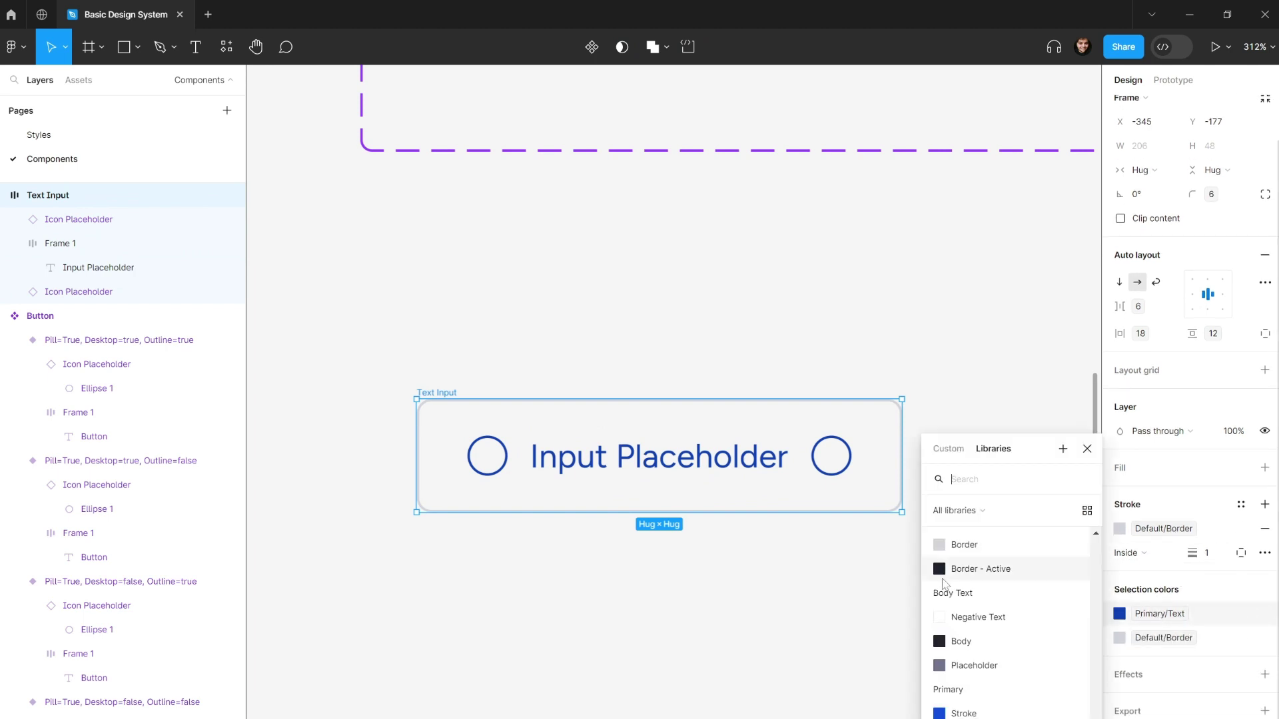
pyautogui.click(959, 664)
pyautogui.click(840, 601)
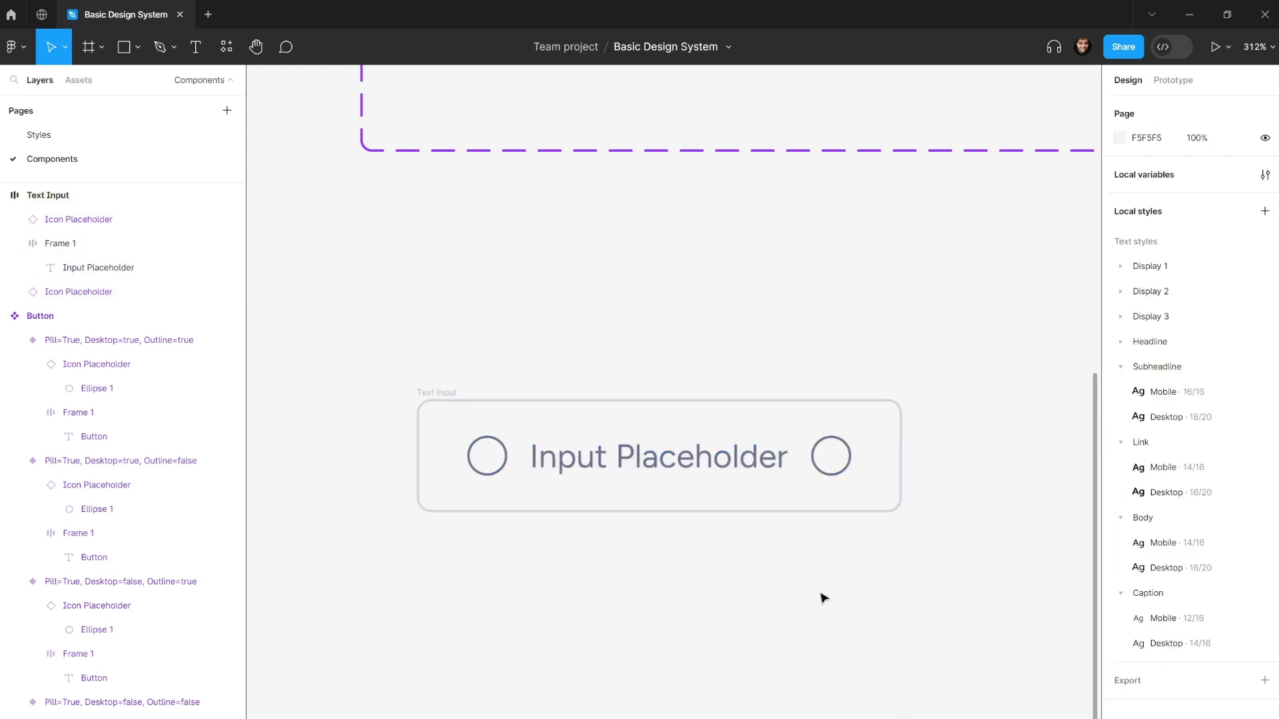
# - Examine the recolored Text Input frame up close and next to the Button component set
pyautogui.click(739, 484)
pyautogui.click(712, 380)
pyautogui.click(684, 404)
pyautogui.click(683, 426)
pyautogui.click(668, 360)
pyautogui.click(643, 393)
pyautogui.click(585, 331)
pyautogui.scroll(-1, 559, 336)
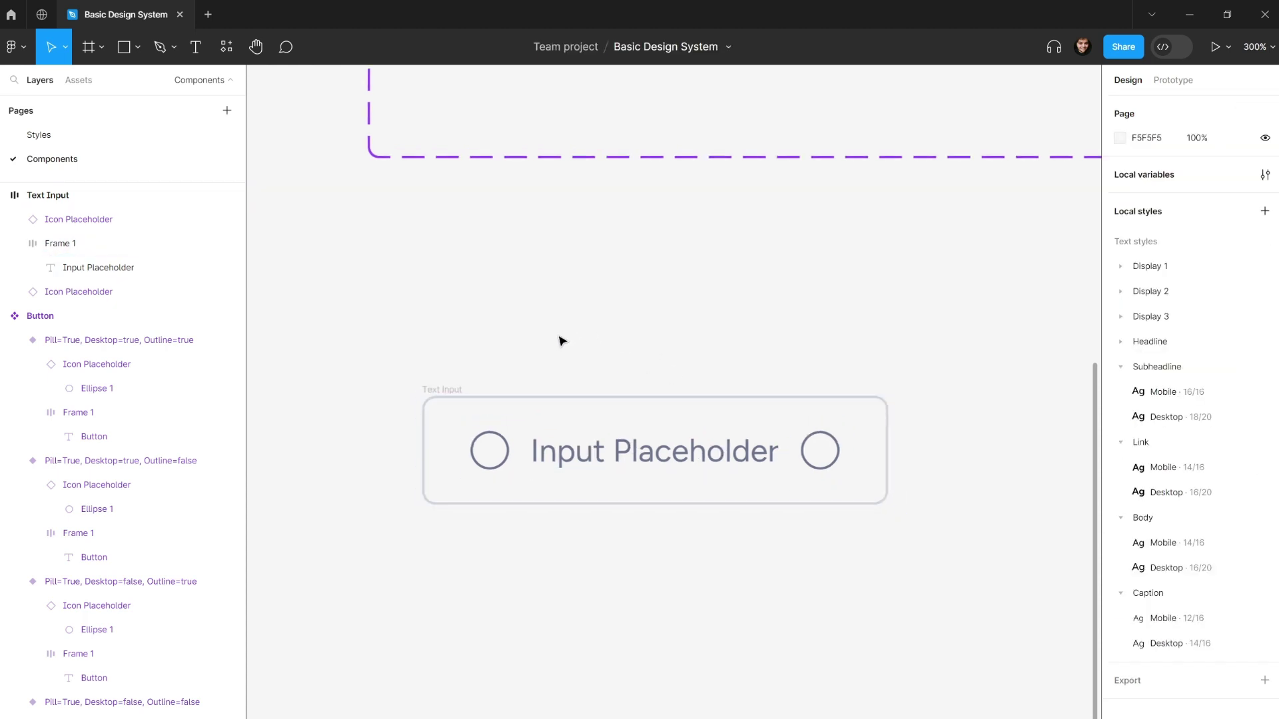
pyautogui.scroll(-10, 561, 341)
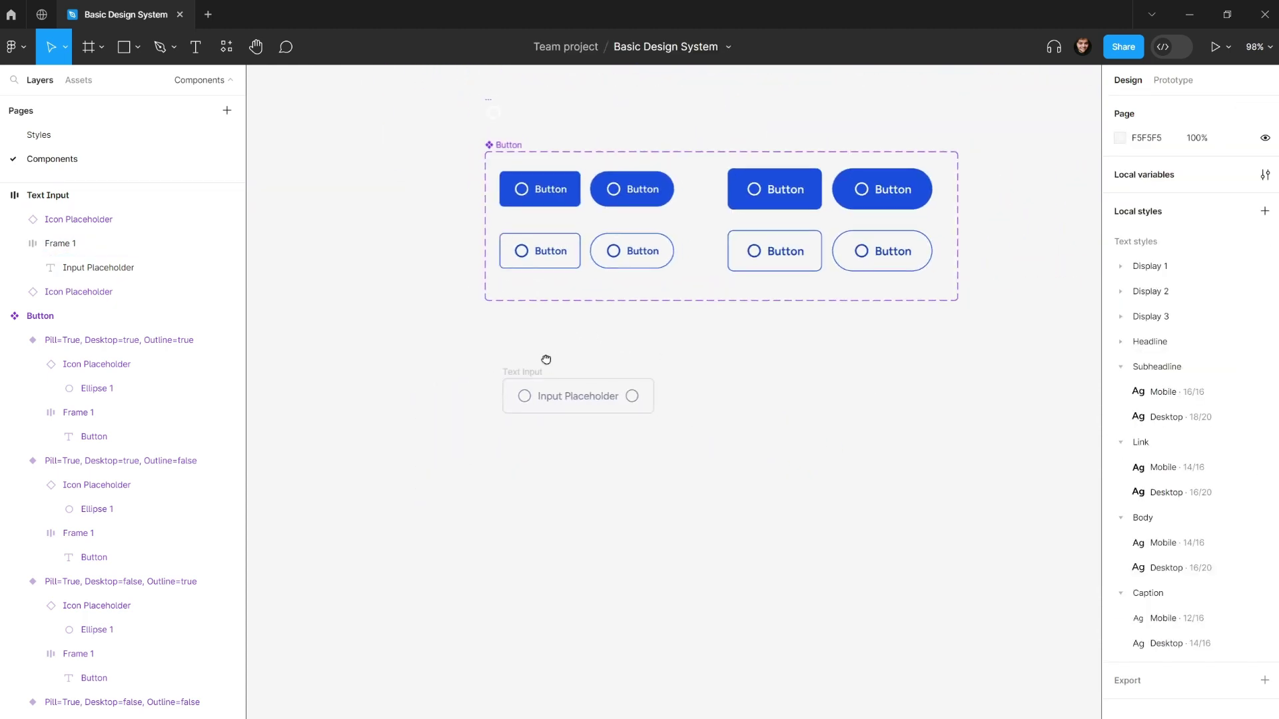
pyautogui.click(525, 365)
pyautogui.scroll(3, 520, 370)
pyautogui.scroll(-3, 510, 368)
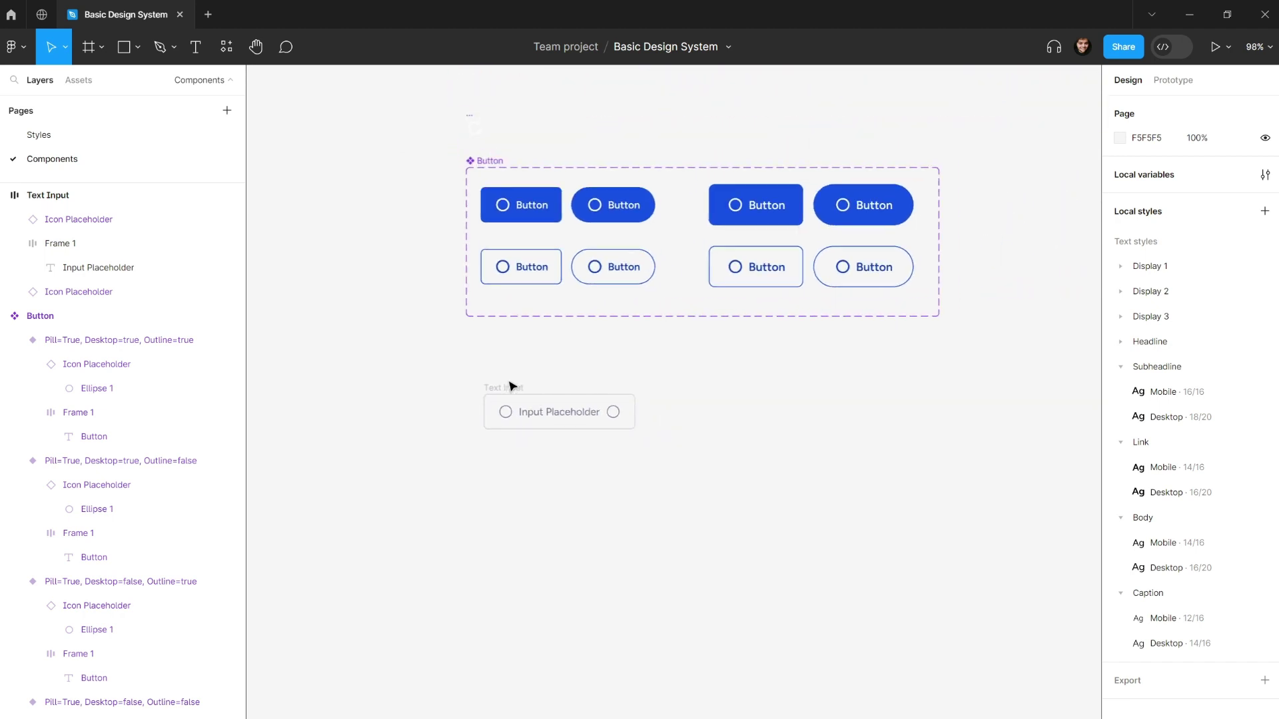
pyautogui.scroll(5, 501, 365)
pyautogui.click(494, 352)
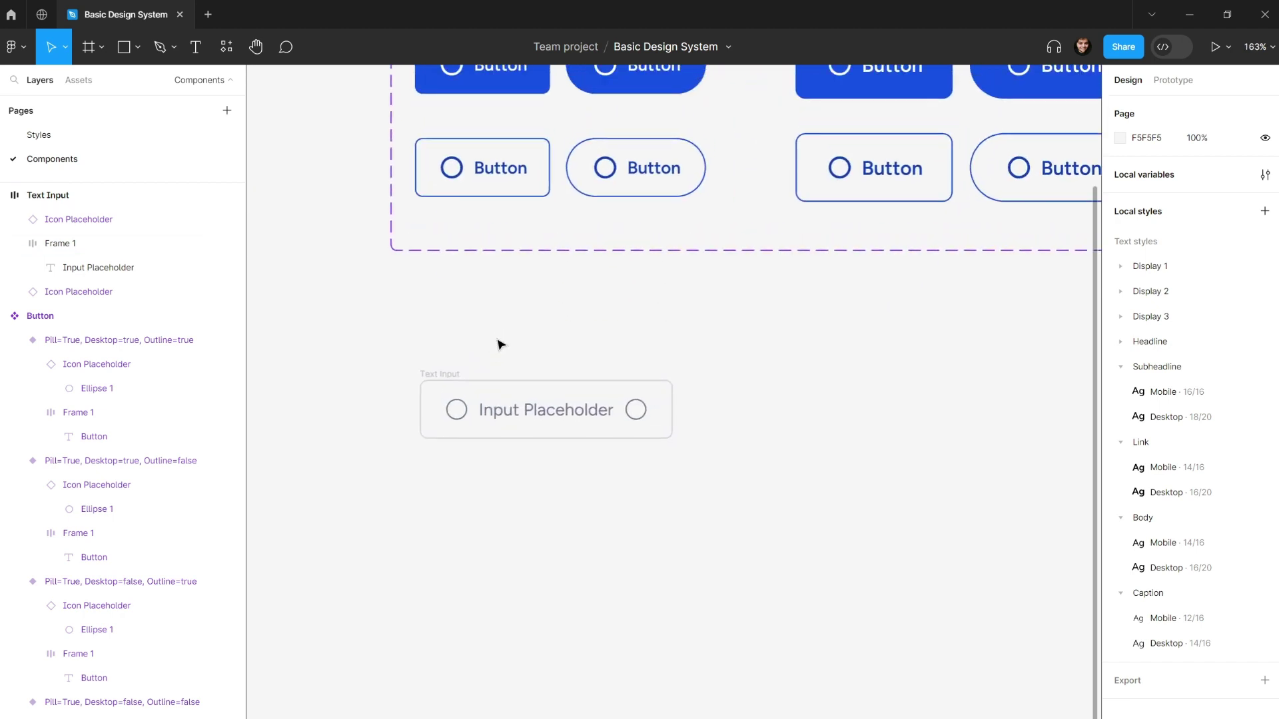
pyautogui.scroll(3, 506, 365)
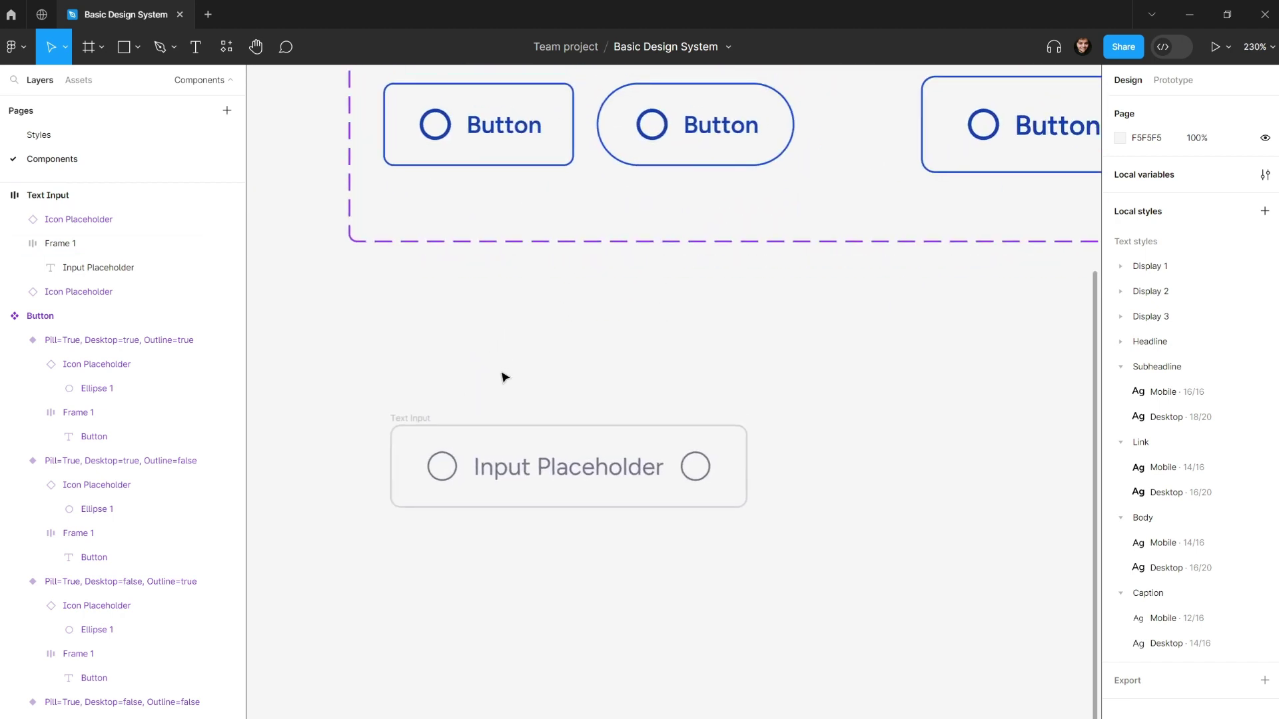
# - Set the Text Input frame to a fixed width of 280
pyautogui.click(424, 419)
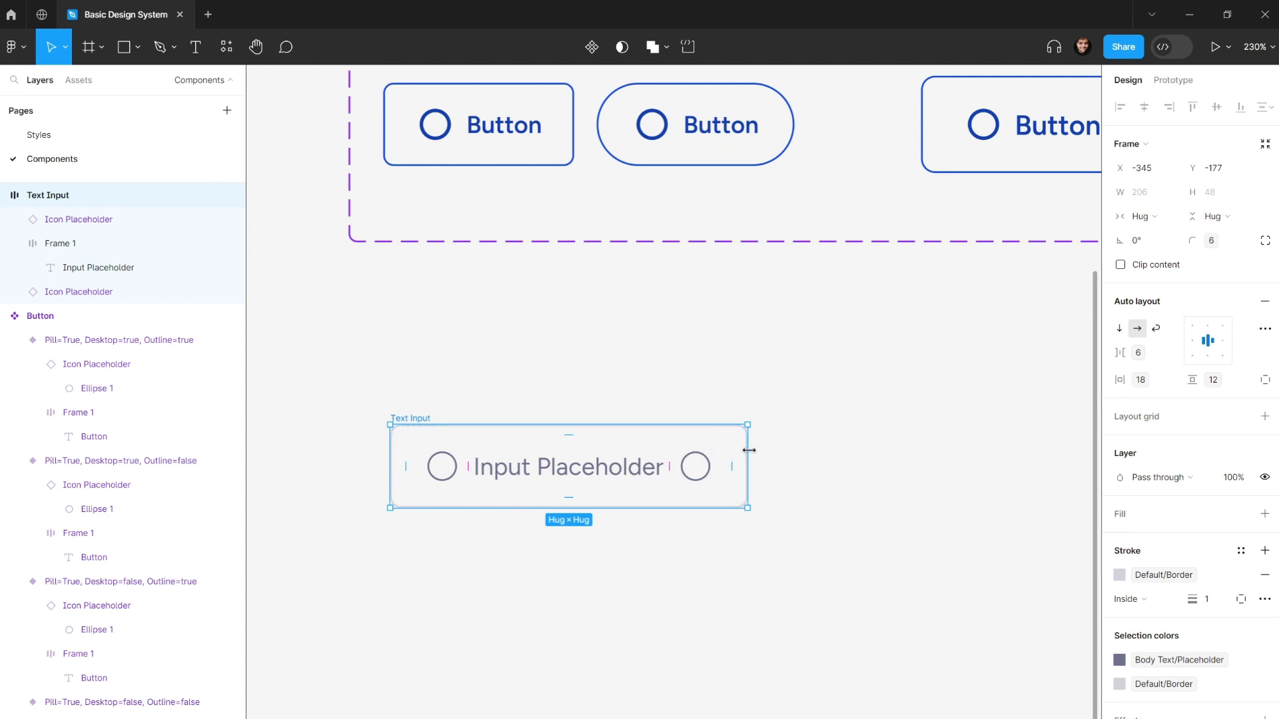
pyautogui.moveTo(749, 450); pyautogui.dragTo(867, 450)
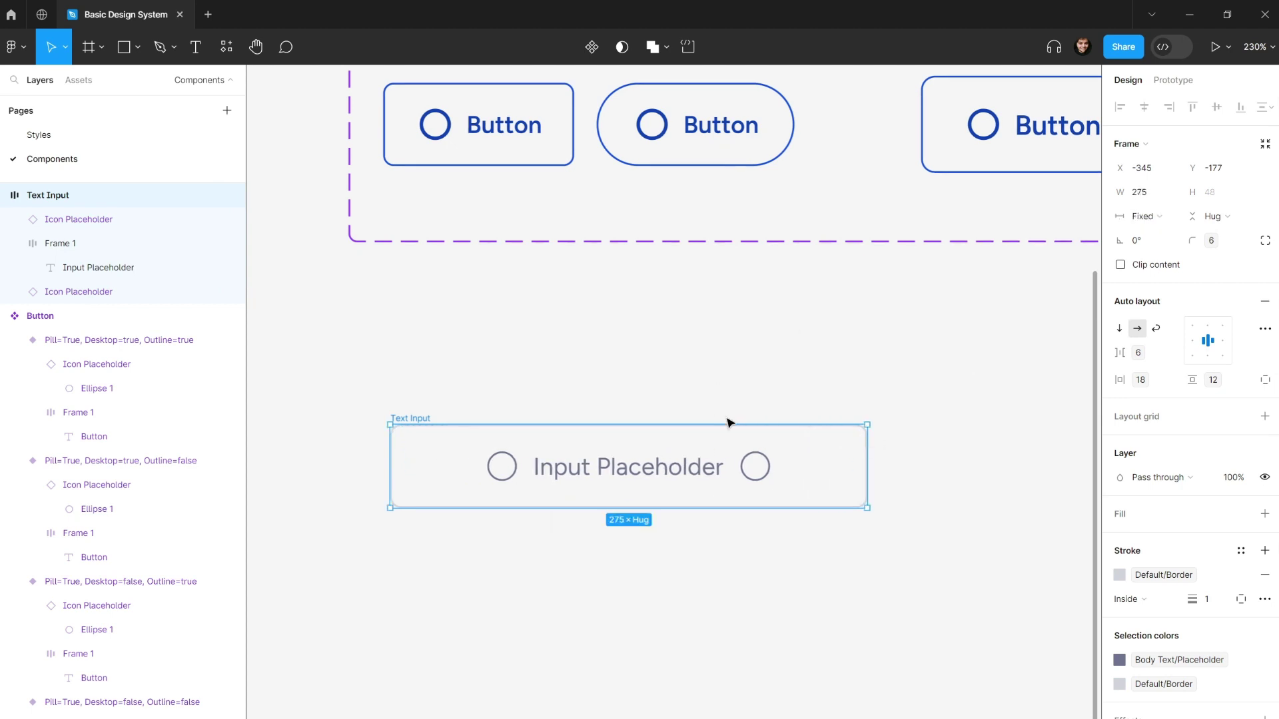
pyautogui.click(1158, 198)
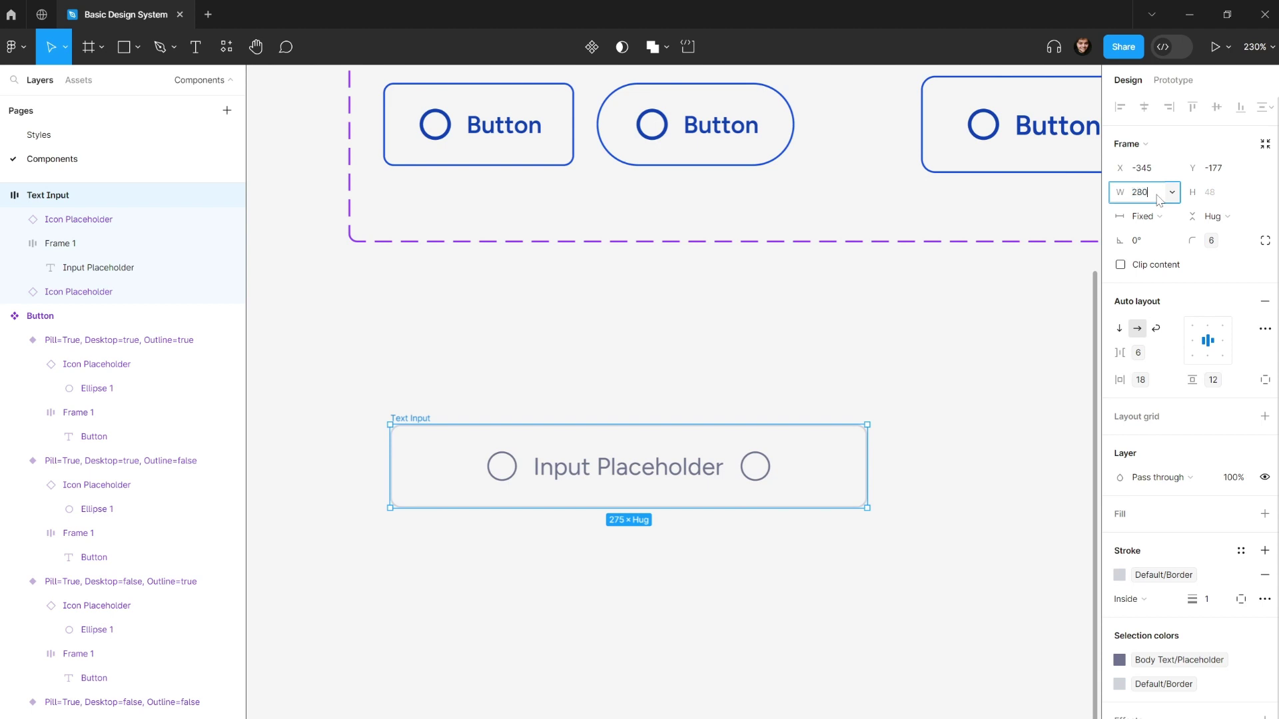
pyautogui.press('Return')
pyautogui.click(805, 340)
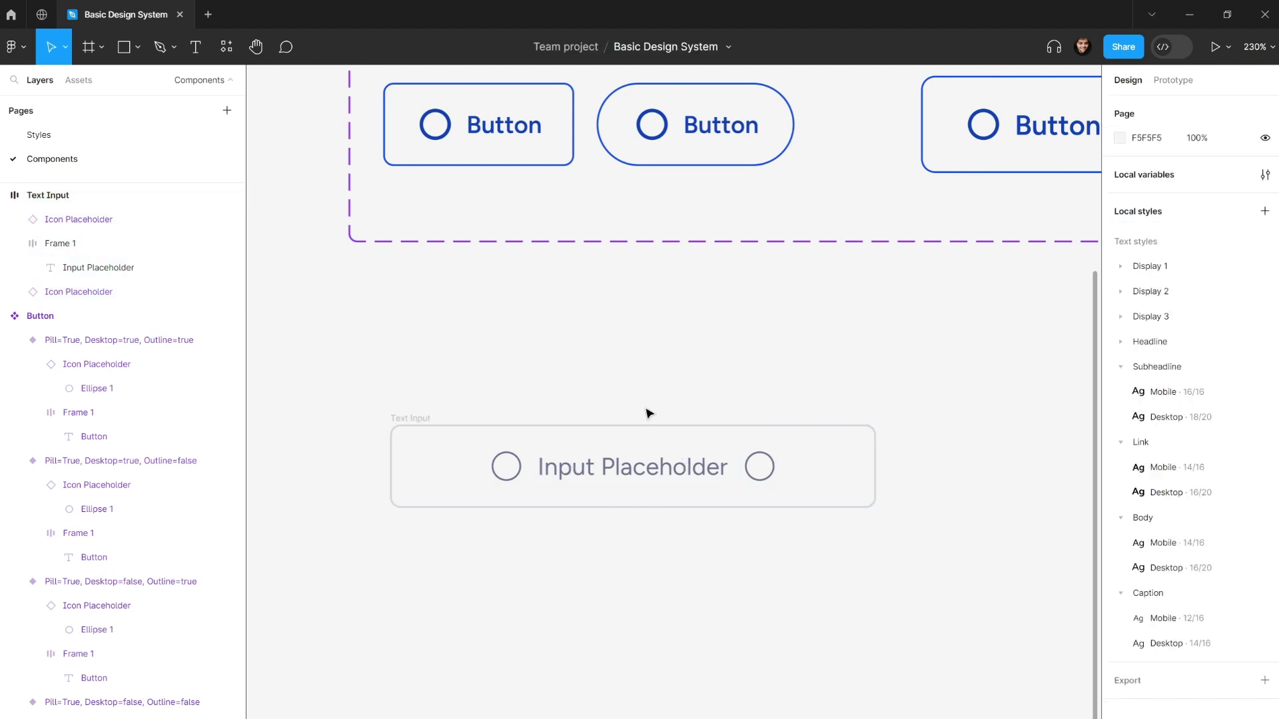
# - Try to widen the inner frame around the Input Placeholder text by hand and undo the resize
pyautogui.click(604, 460)
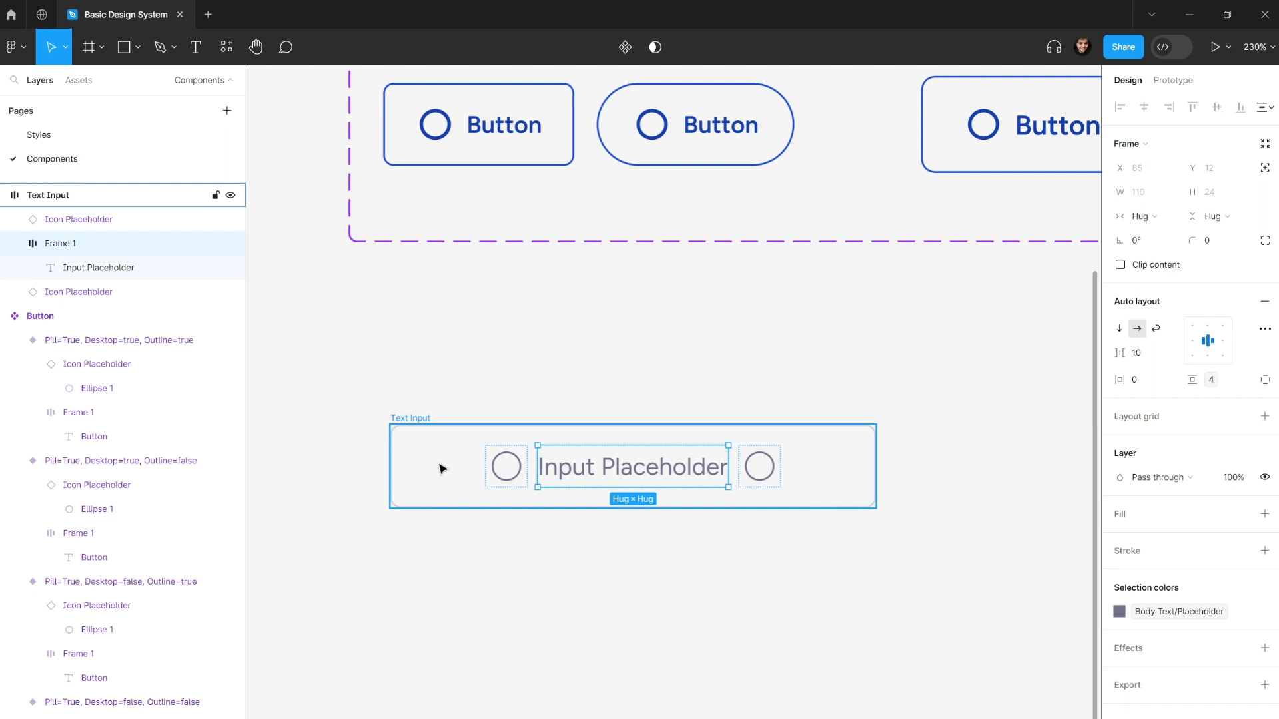
pyautogui.click(513, 393)
pyautogui.click(586, 458)
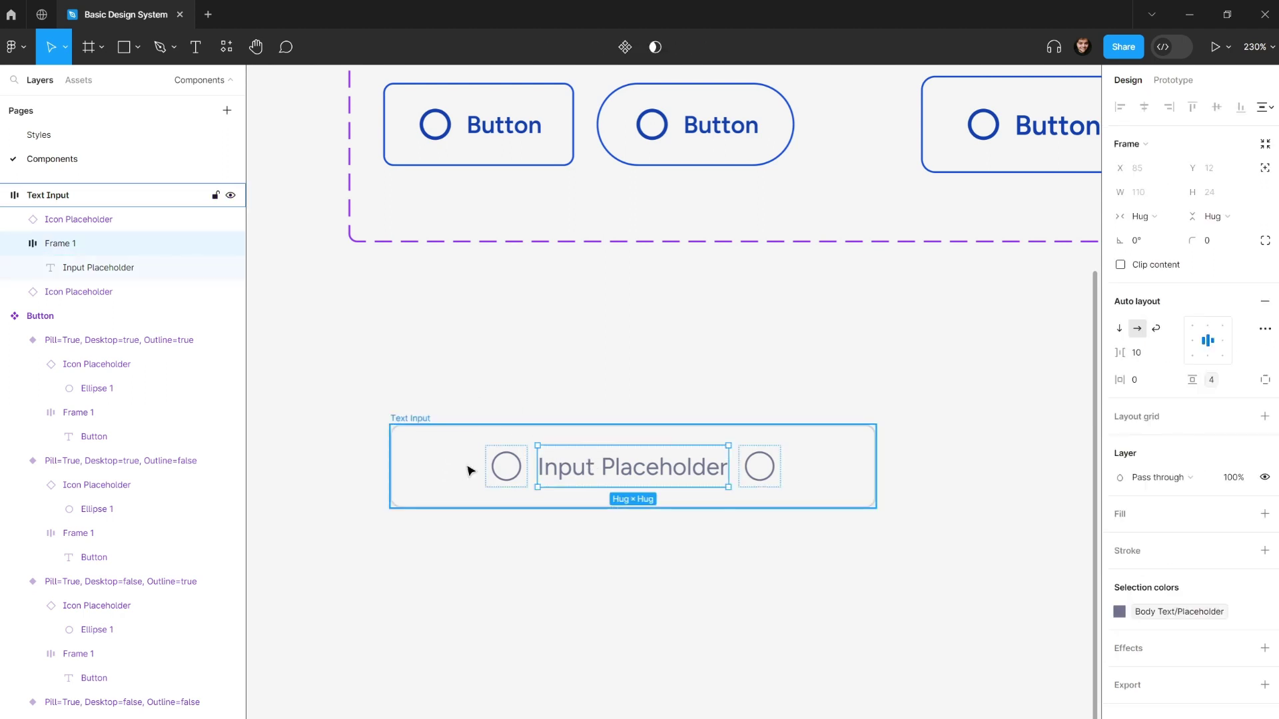
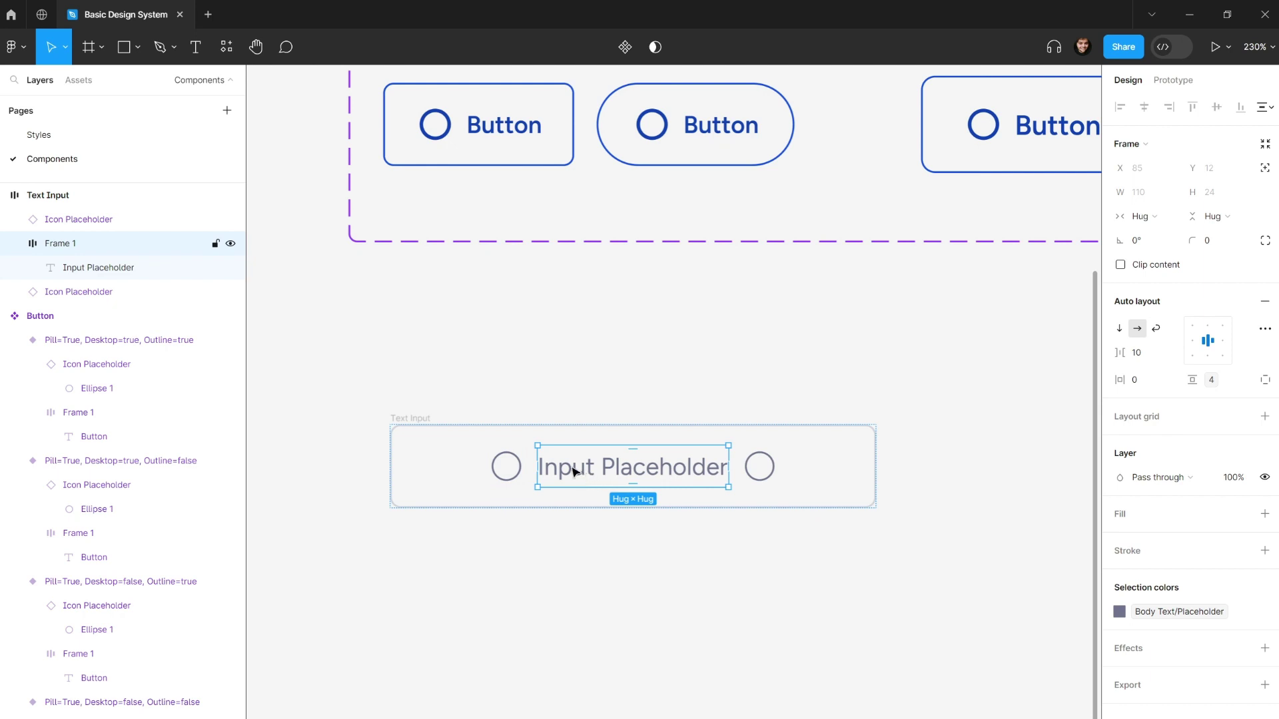
pyautogui.click(427, 427)
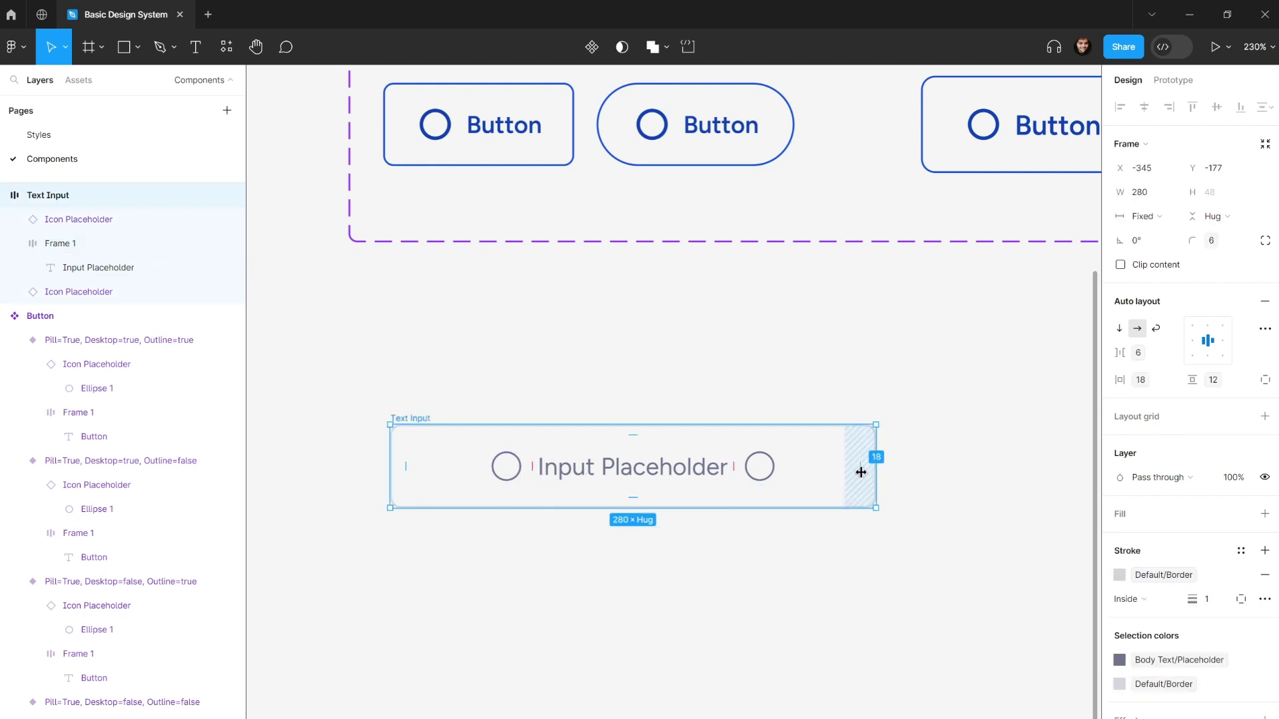
pyautogui.moveTo(874, 467)
pyautogui.mouseDown()
pyautogui.moveTo(648, 465)
pyautogui.moveTo(875, 466)
pyautogui.mouseUp()
pyautogui.click(586, 468)
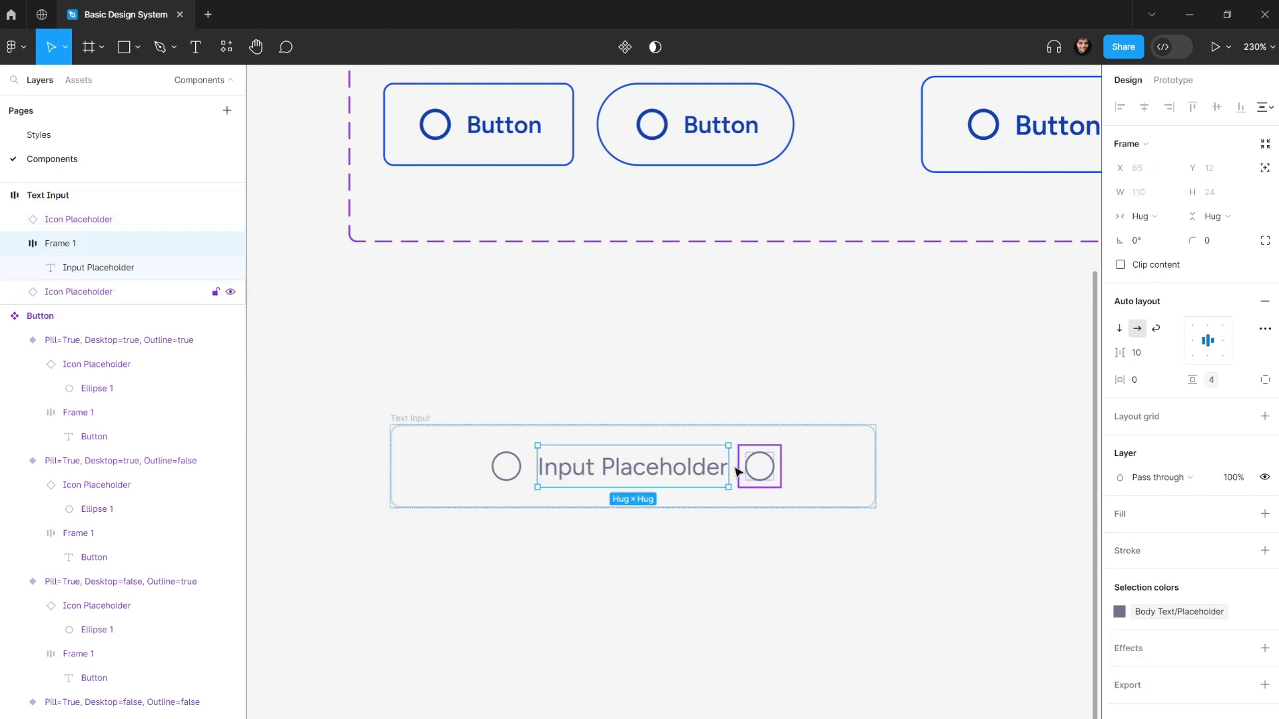
pyautogui.moveTo(735, 470); pyautogui.dragTo(780, 471)
pyautogui.hotkey('ctrl', 'z')
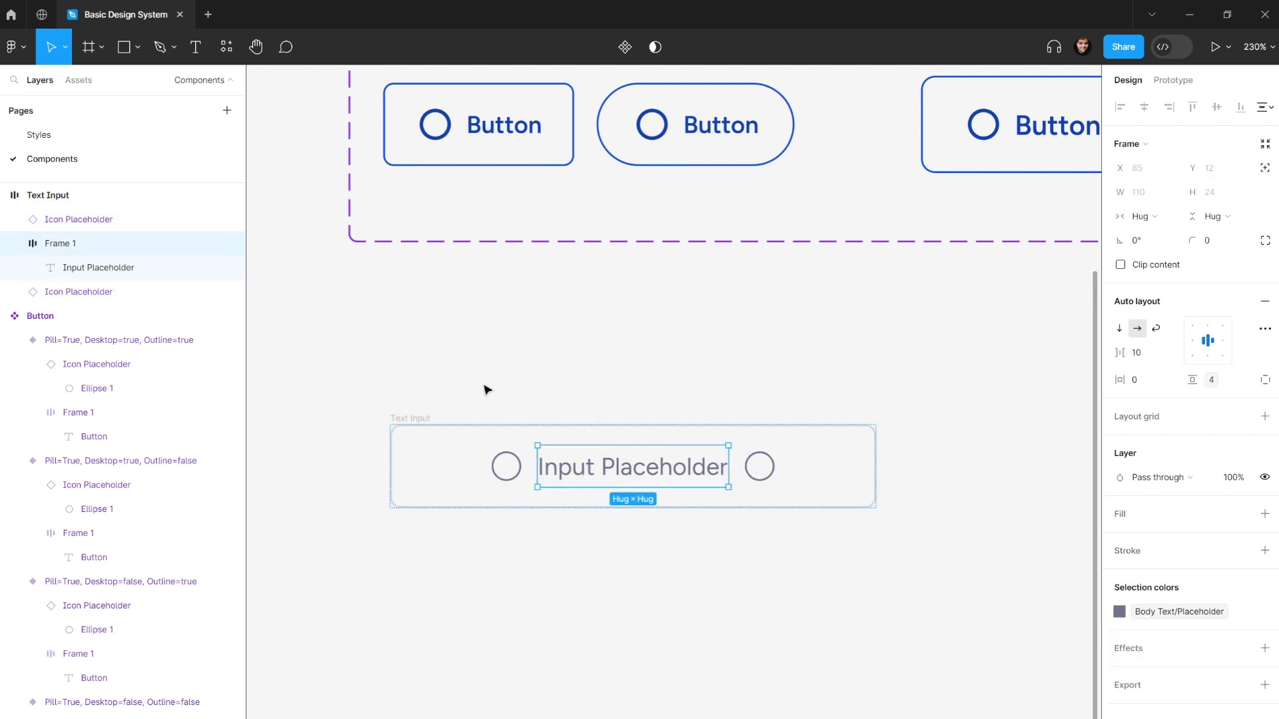
# - Inspect how the Text Input frame, Frame 1 and the Input Placeholder text are nested and sized
pyautogui.click(414, 394)
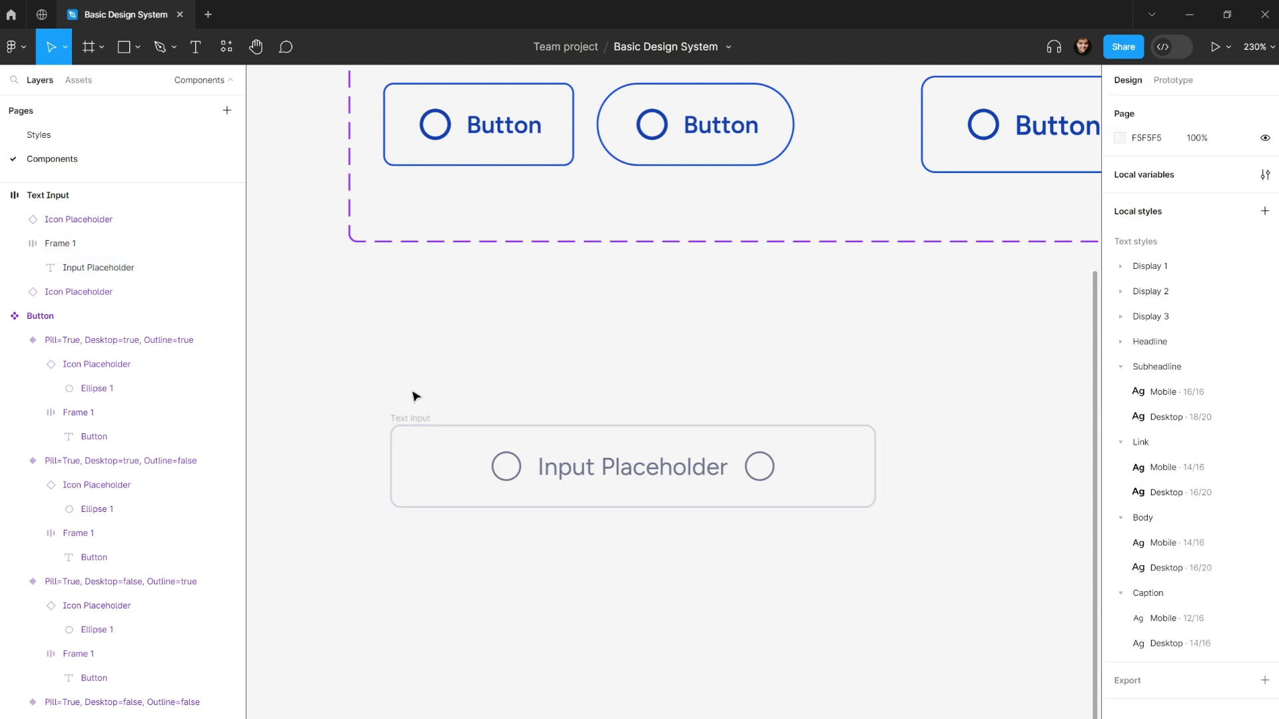
pyautogui.click(418, 418)
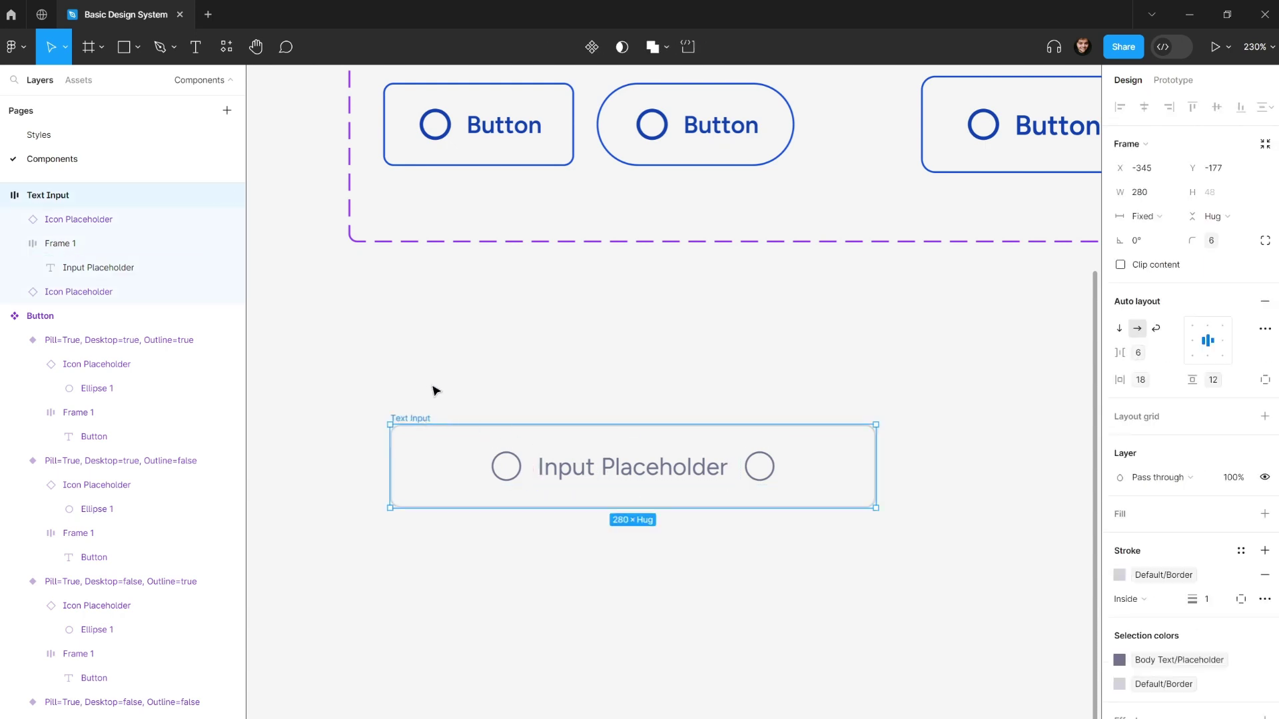
pyautogui.click(579, 449)
pyautogui.click(590, 464)
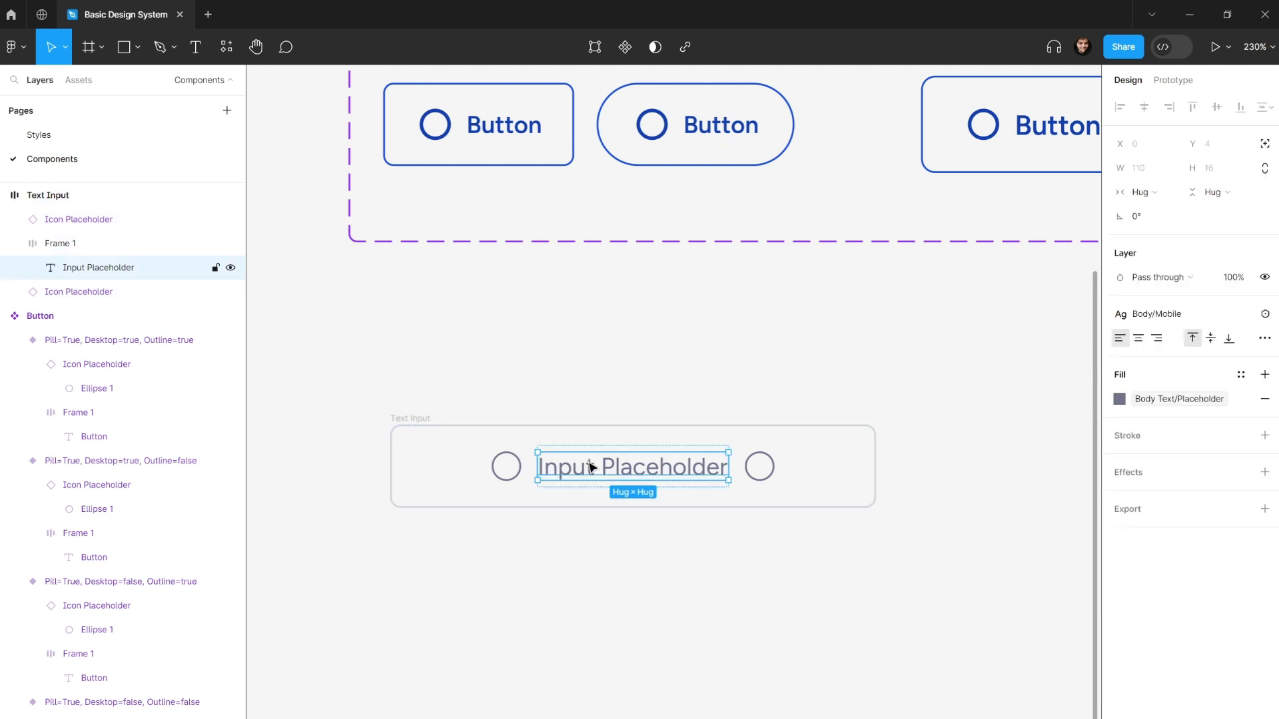
pyautogui.click(86, 245)
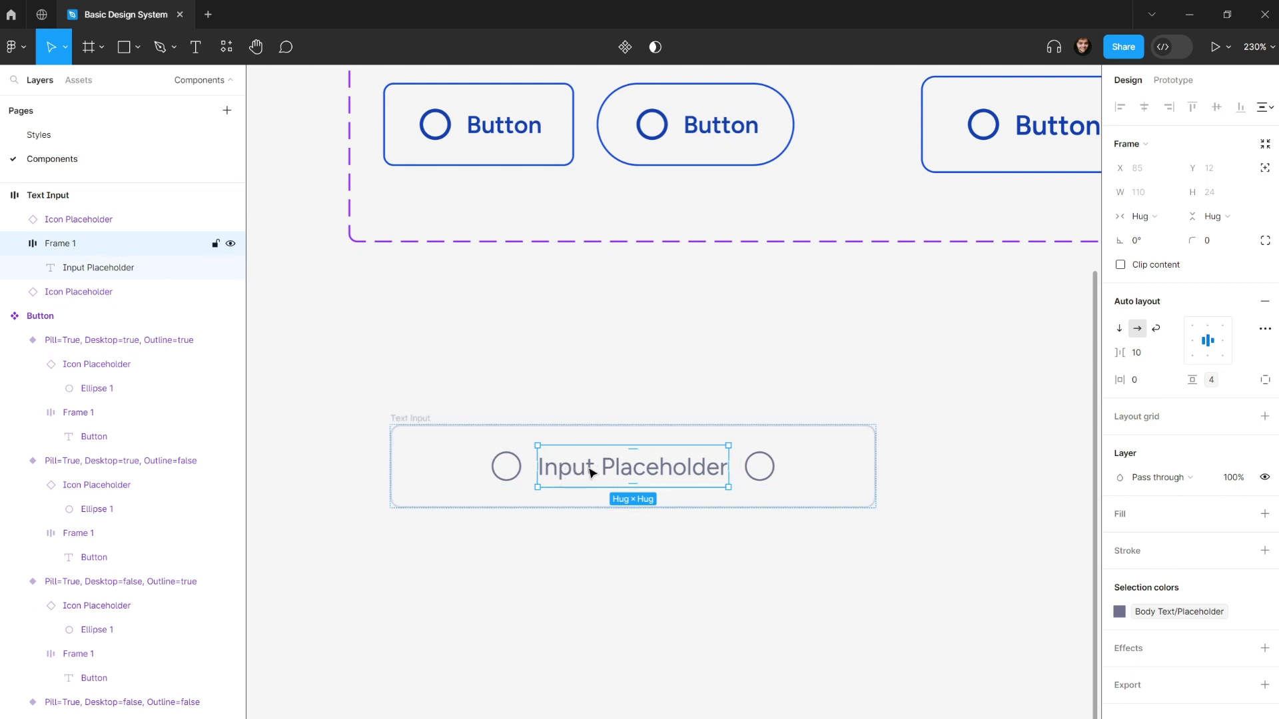
pyautogui.click(433, 406)
pyautogui.click(428, 417)
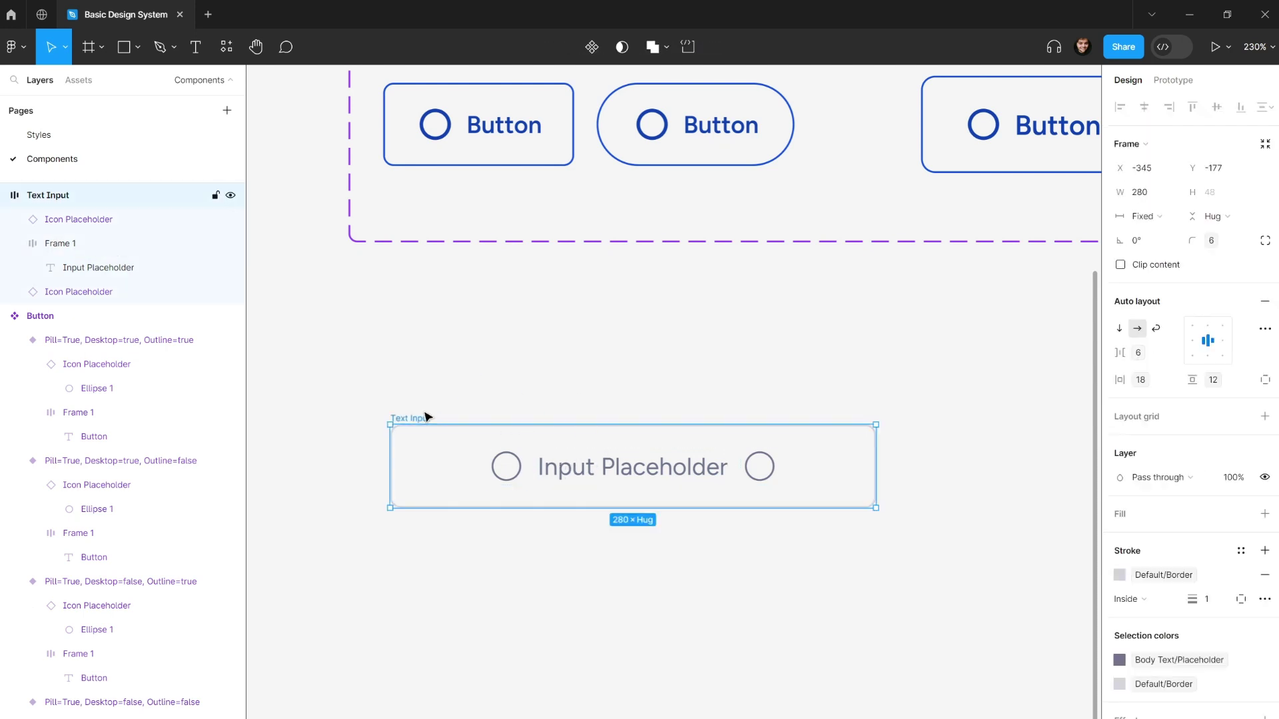
# - Set the horizontal resizing of Frame 1 inside the Text Input to Fill container
pyautogui.click(612, 467)
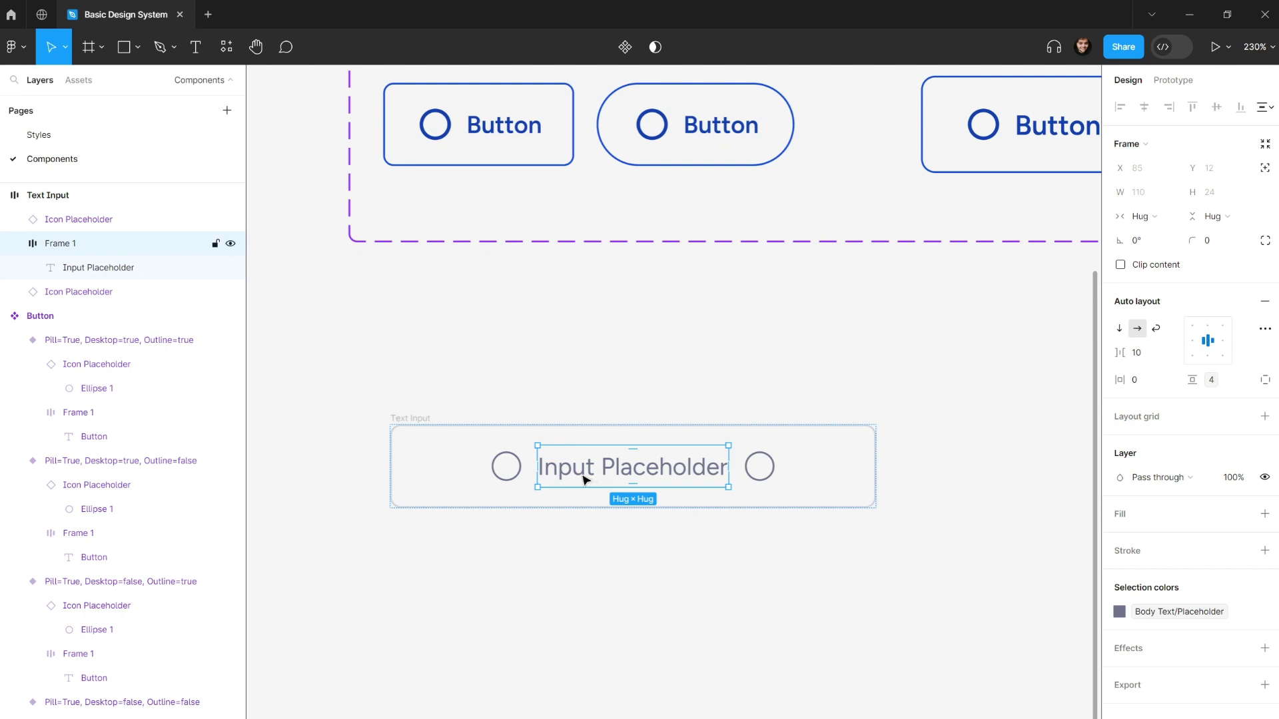
pyautogui.click(1172, 220)
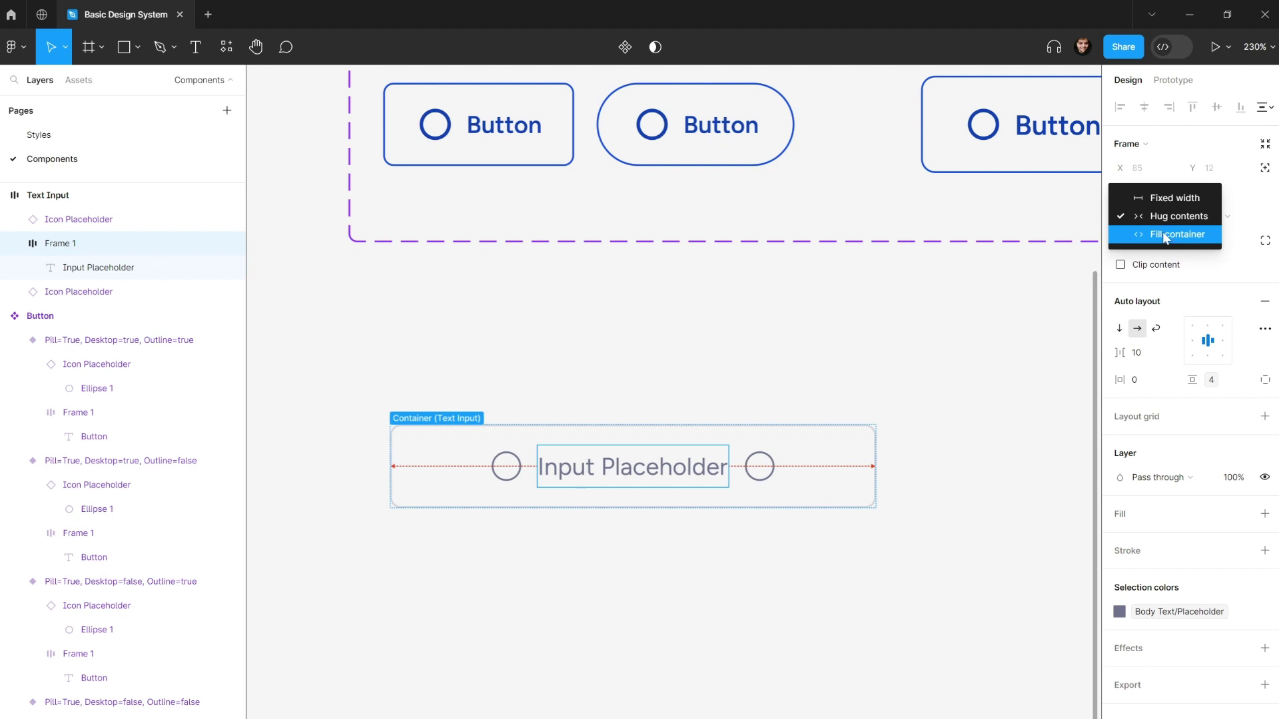
pyautogui.click(1164, 236)
pyautogui.click(821, 334)
# - Test the layout by stretching the Text Input frame to a width of about 365, and undo the resize
pyautogui.click(617, 477)
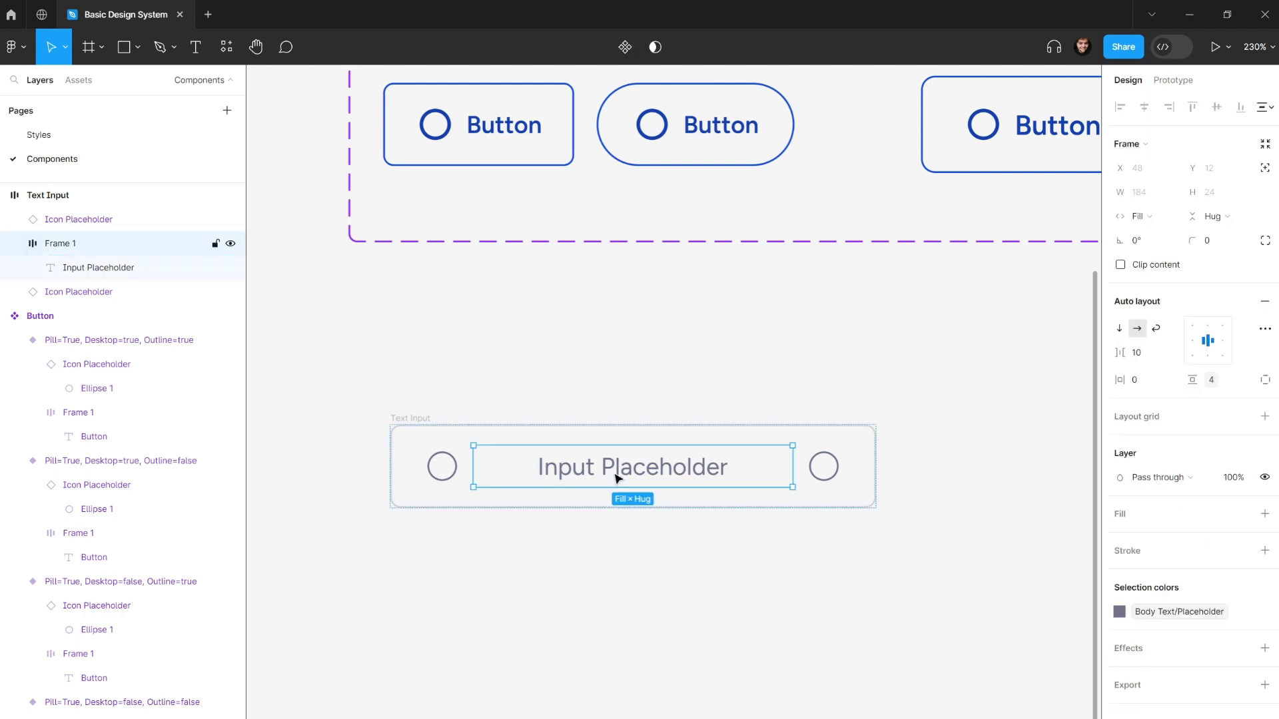
pyautogui.click(430, 419)
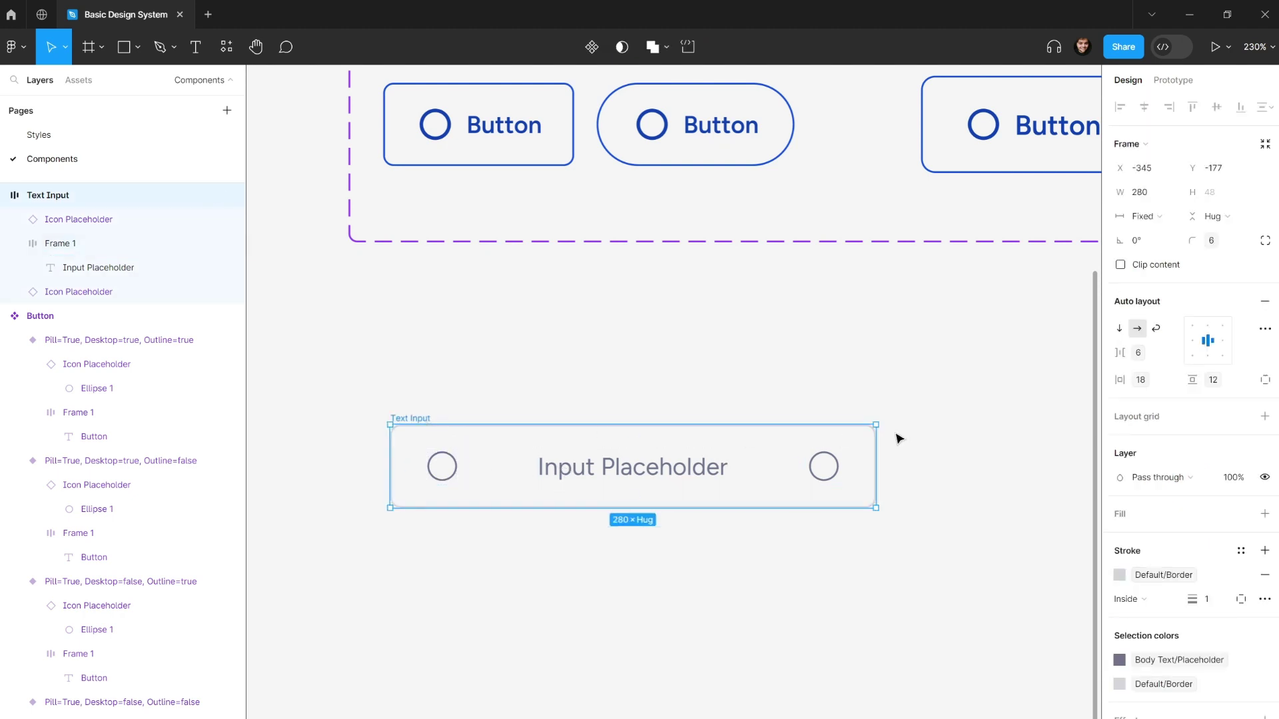
pyautogui.moveTo(876, 437); pyautogui.dragTo(925, 440)
pyautogui.click(656, 466)
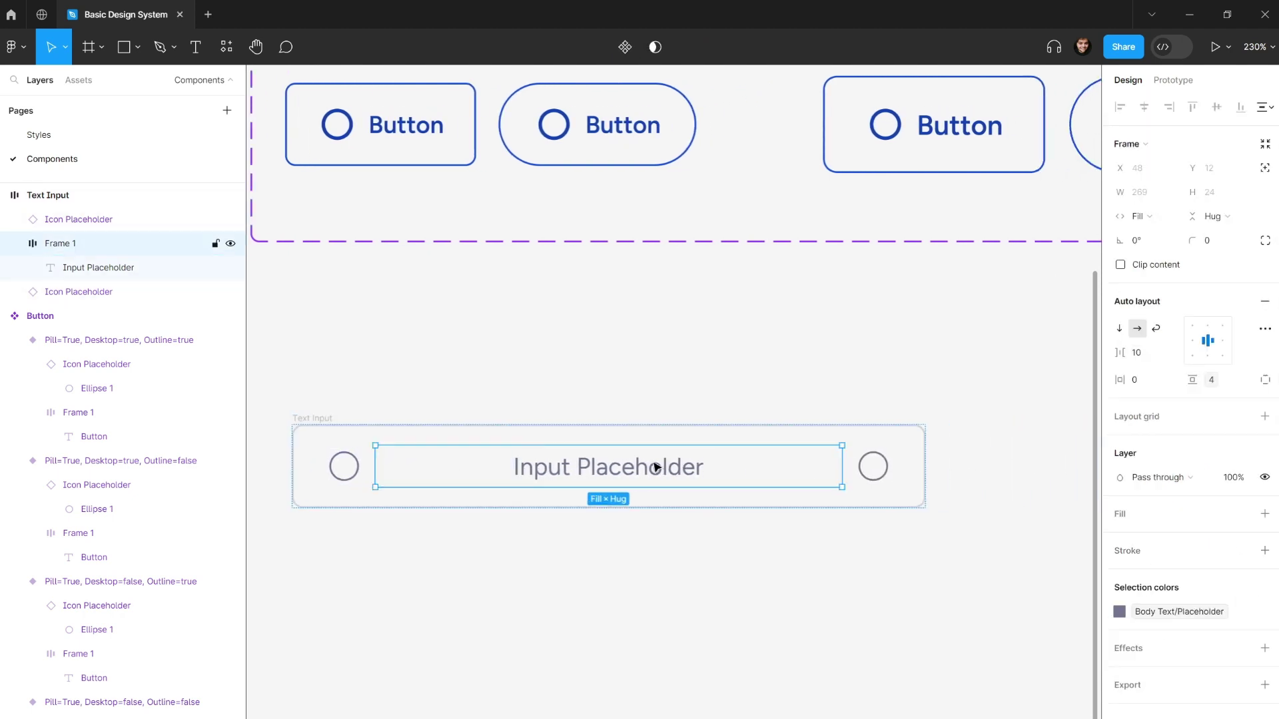
pyautogui.click(313, 419)
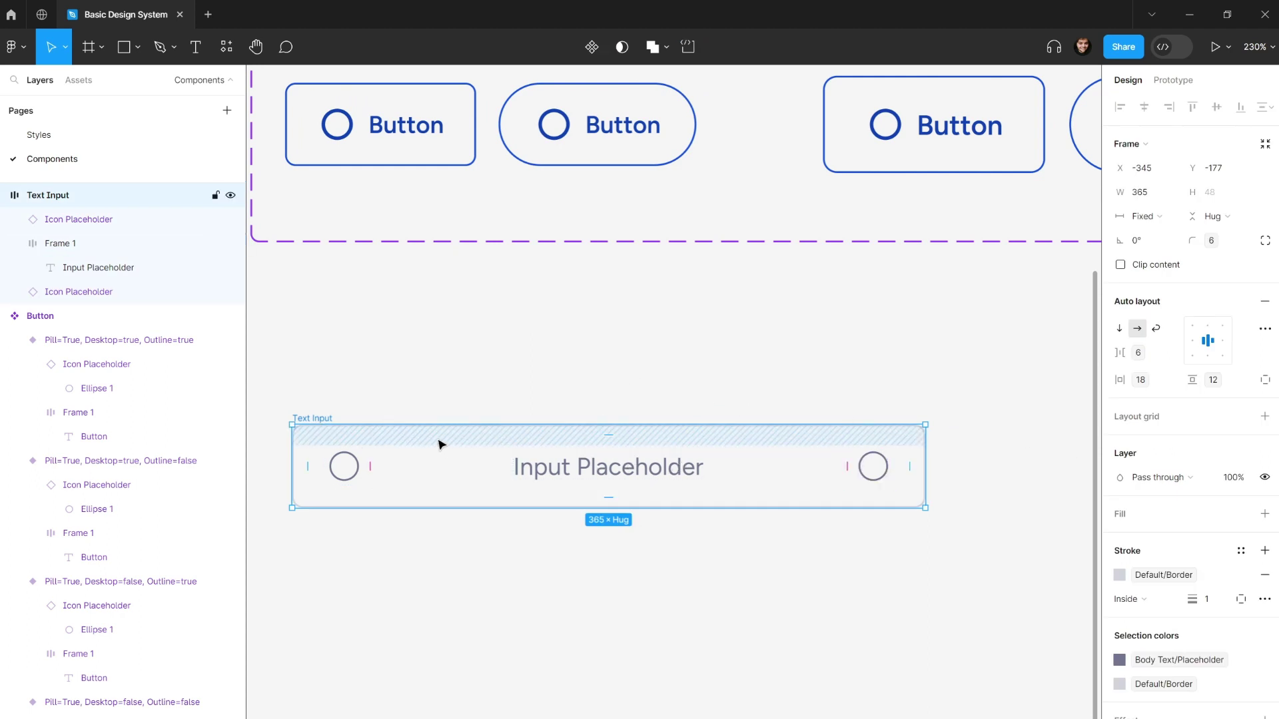
pyautogui.click(406, 386)
pyautogui.hotkey('ctrl', 'z')
pyautogui.hotkey('ctrl', 'z')
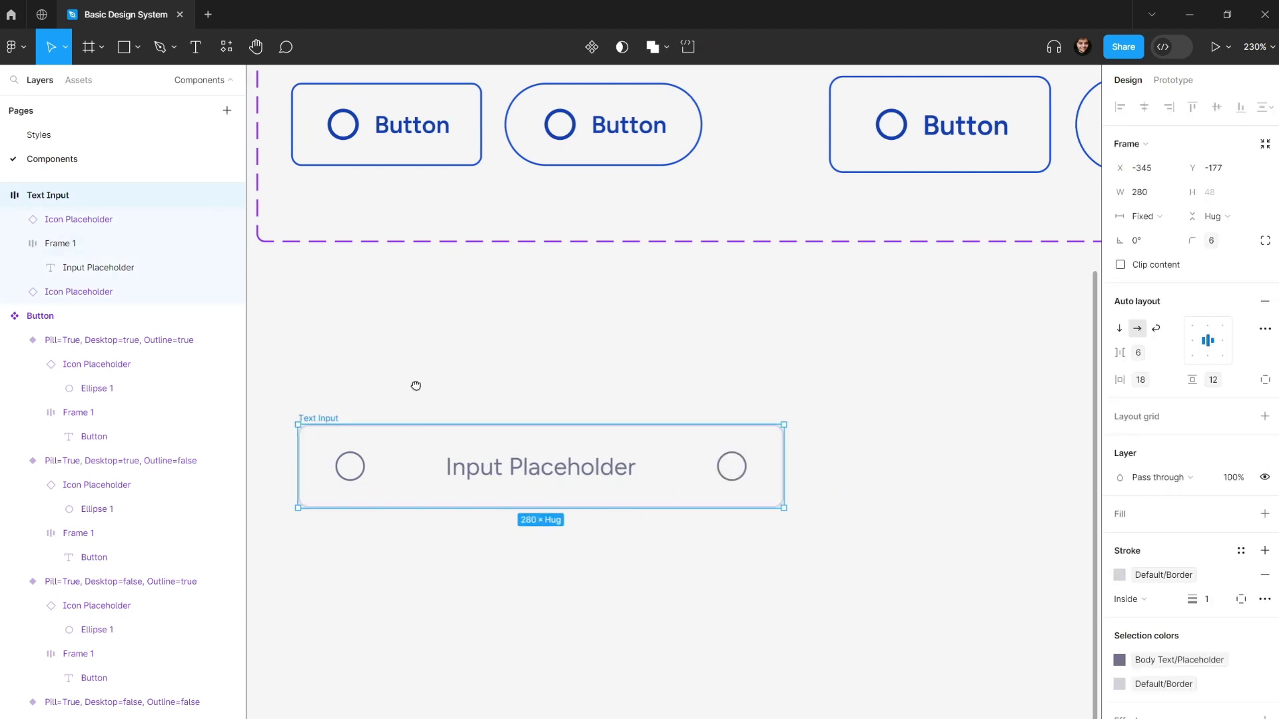
# - Set the Input Placeholder text's horizontal resizing to Fill container and select the Text Input frame
pyautogui.hscroll(-2, 493, 433)
pyautogui.click(573, 479)
pyautogui.click(579, 484)
pyautogui.click(590, 397)
pyautogui.click(599, 462)
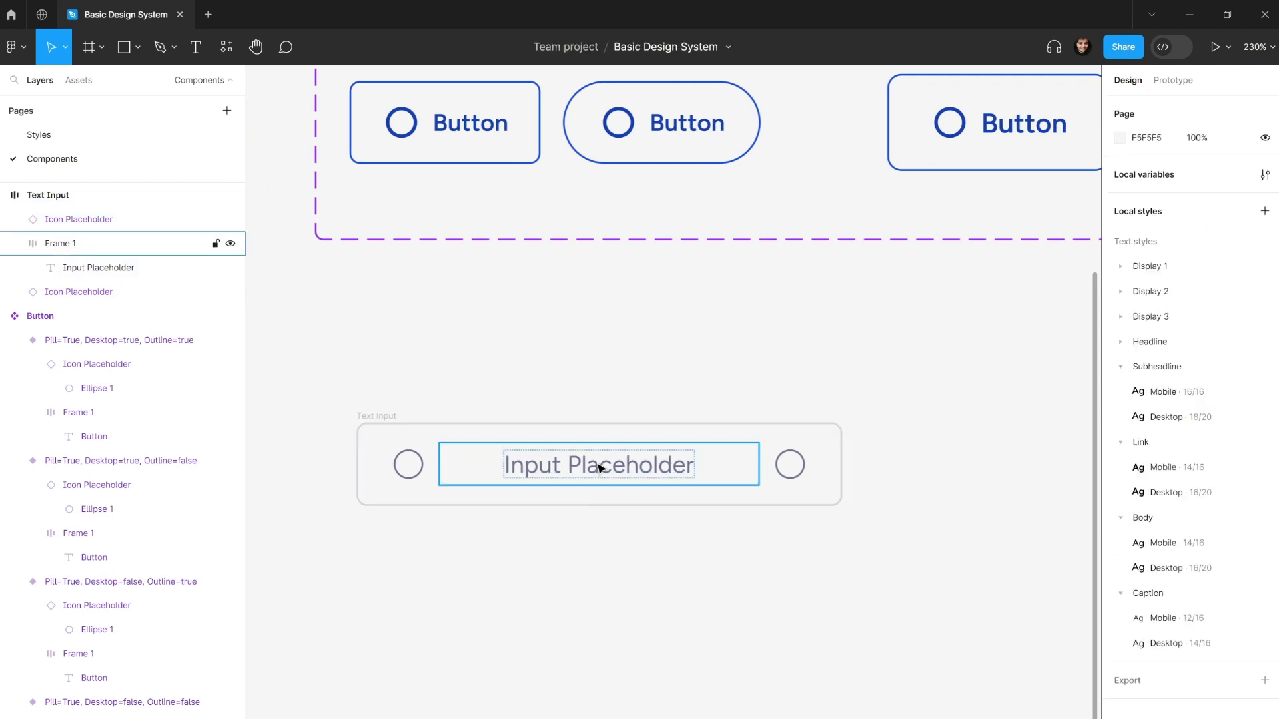
pyautogui.click(599, 466)
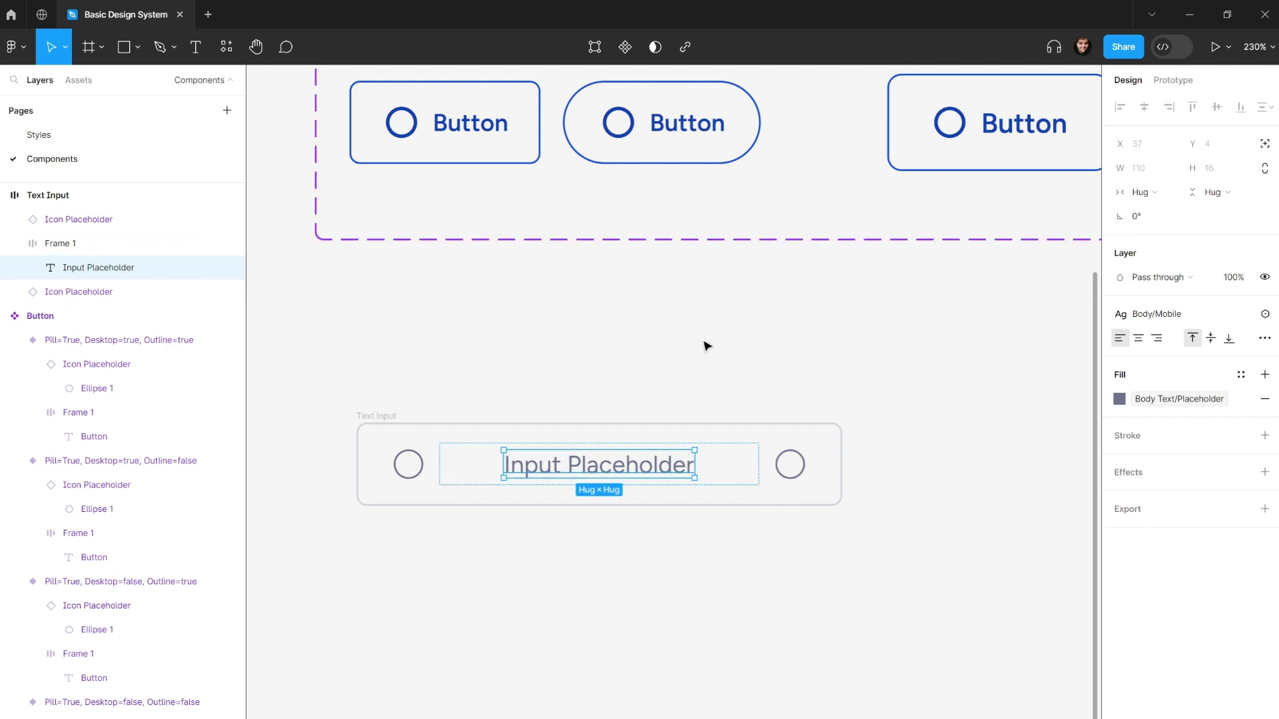
pyautogui.click(1150, 194)
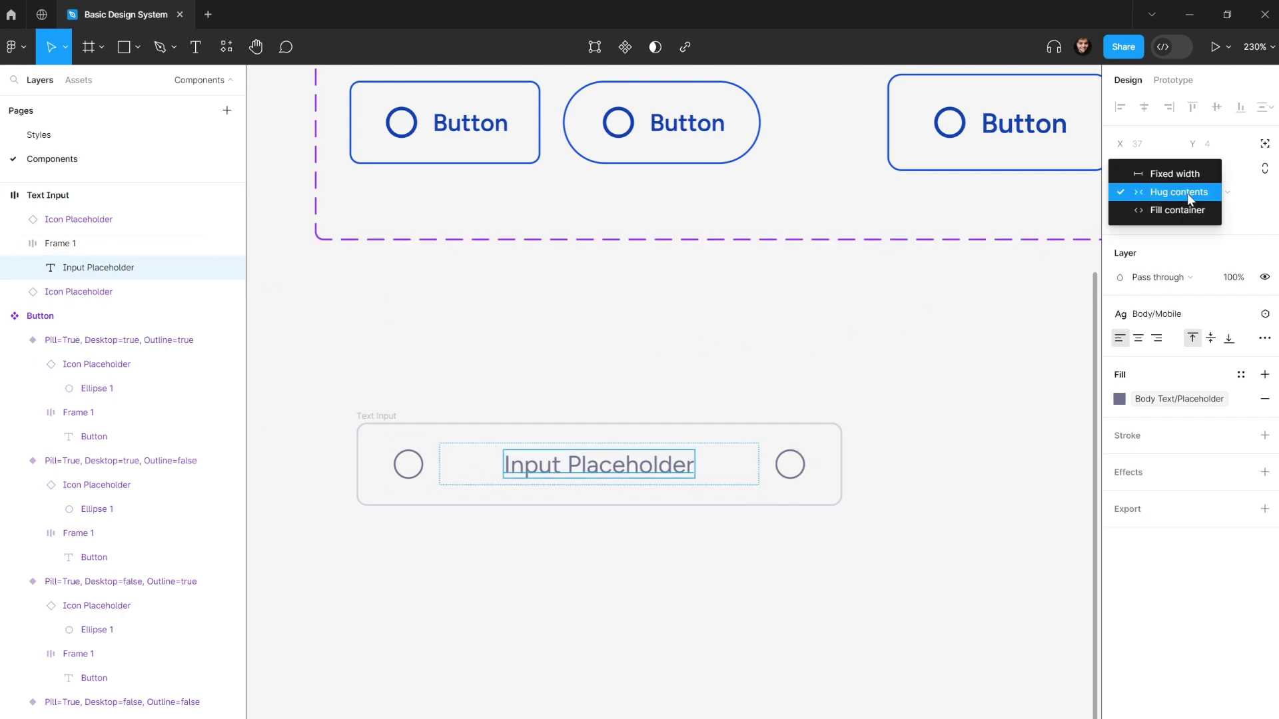
pyautogui.click(1191, 209)
pyautogui.click(859, 360)
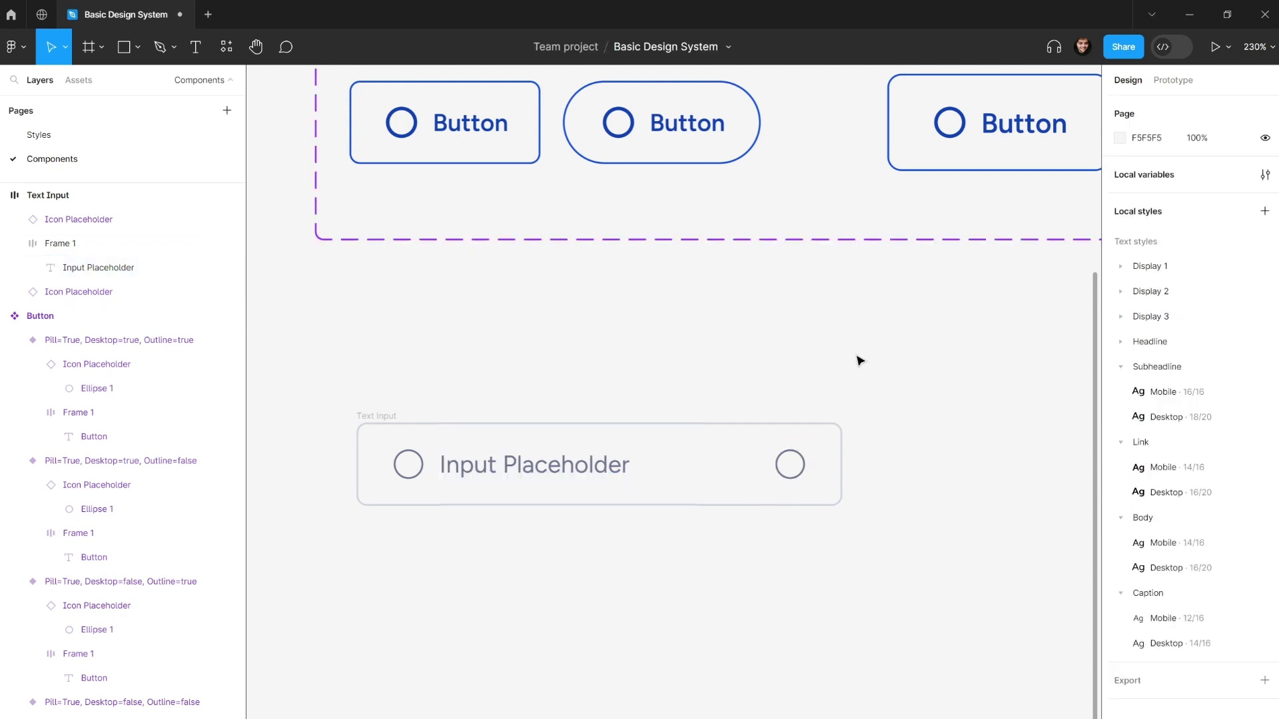
pyautogui.click(376, 416)
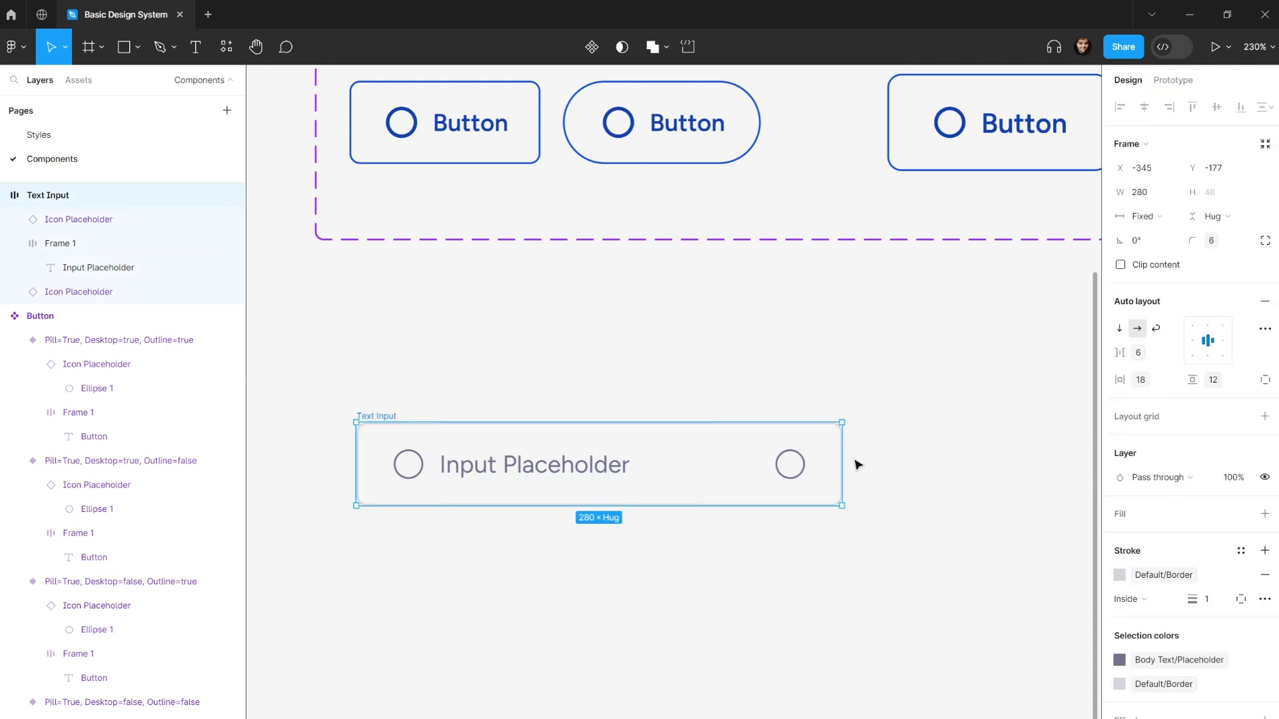
# - Narrow the Text Input frame to a width of 266
pyautogui.moveTo(851, 458); pyautogui.dragTo(677, 460)
pyautogui.hscroll(-5, 533, 479)
pyautogui.doubleClick(605, 473)
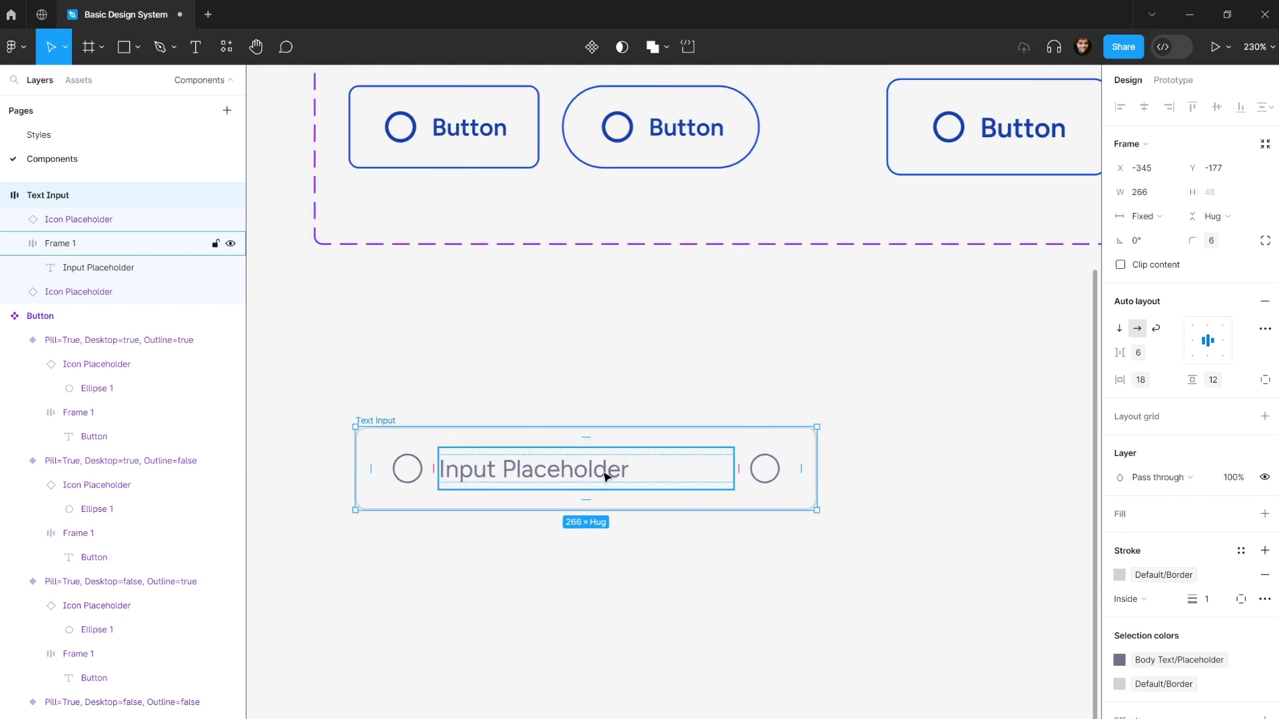
pyautogui.click(626, 385)
# - Try the Text Input without its trailing Icon Placeholder by deleting that icon, and undo the deletion
pyautogui.click(751, 481)
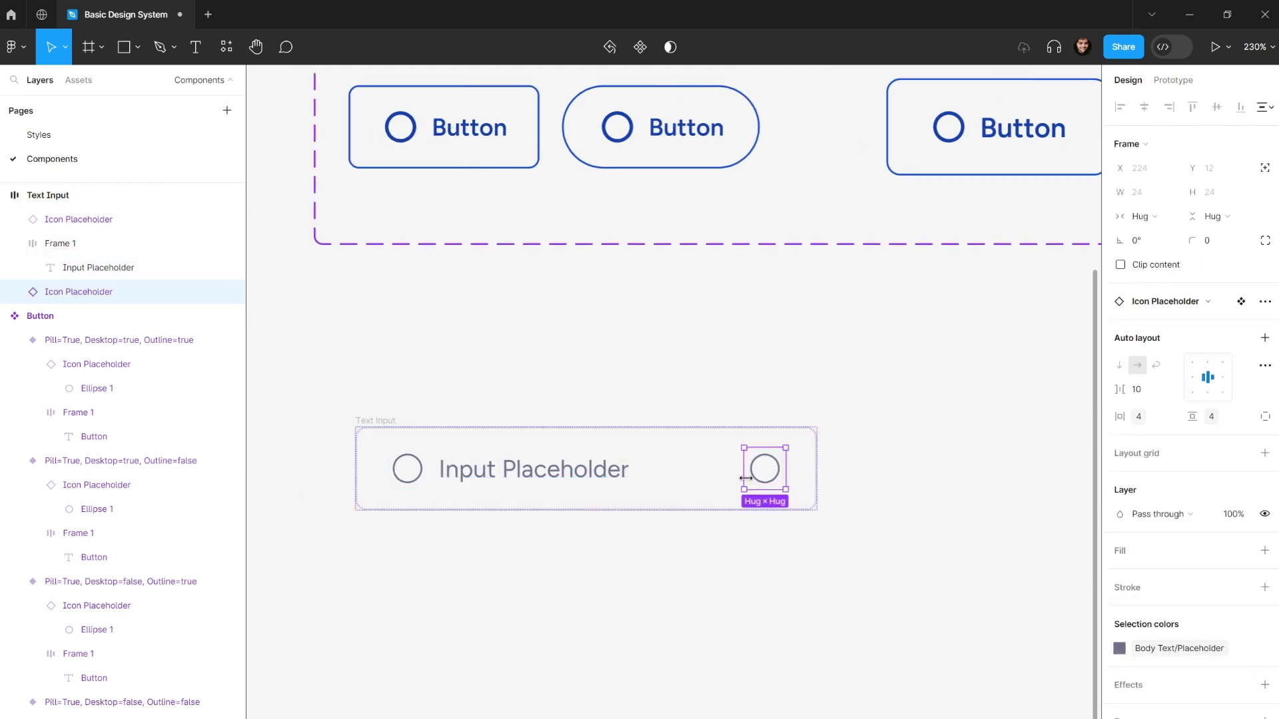
pyautogui.press('Delete')
pyautogui.click(463, 457)
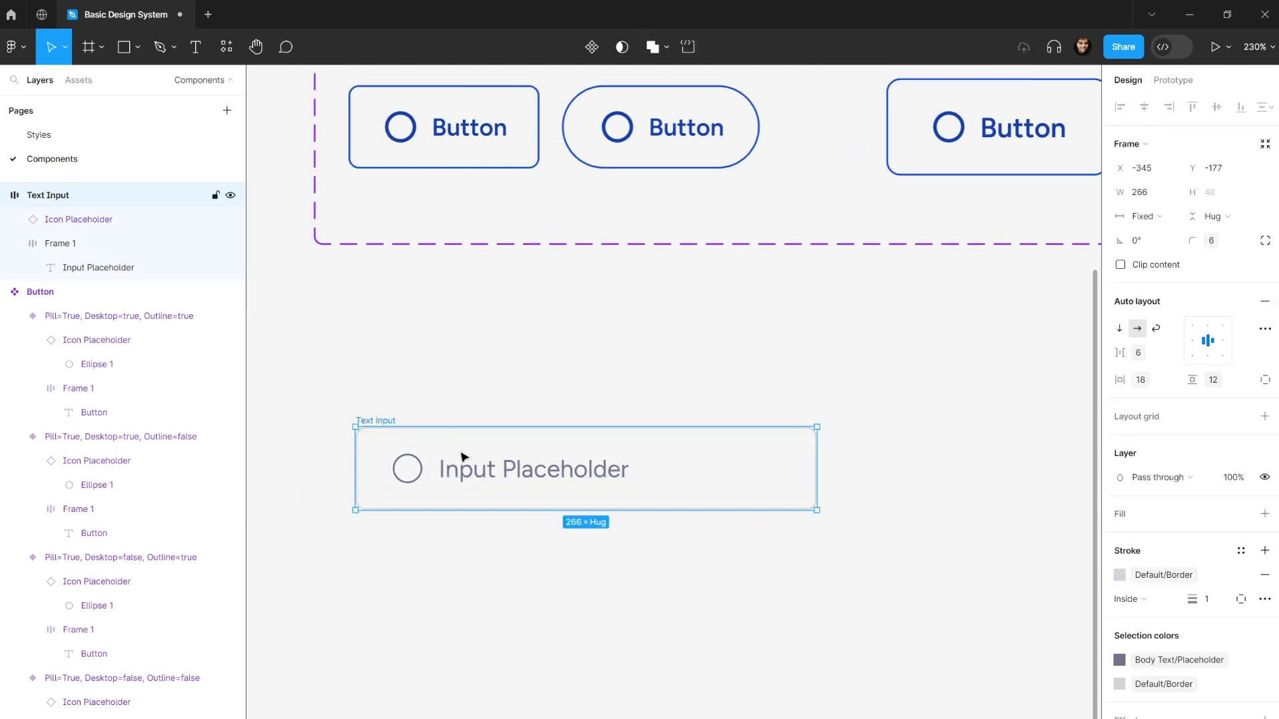
pyautogui.click(466, 460)
pyautogui.press('Escape')
pyautogui.press('Escape')
pyautogui.hotkey('ctrl', 'z')
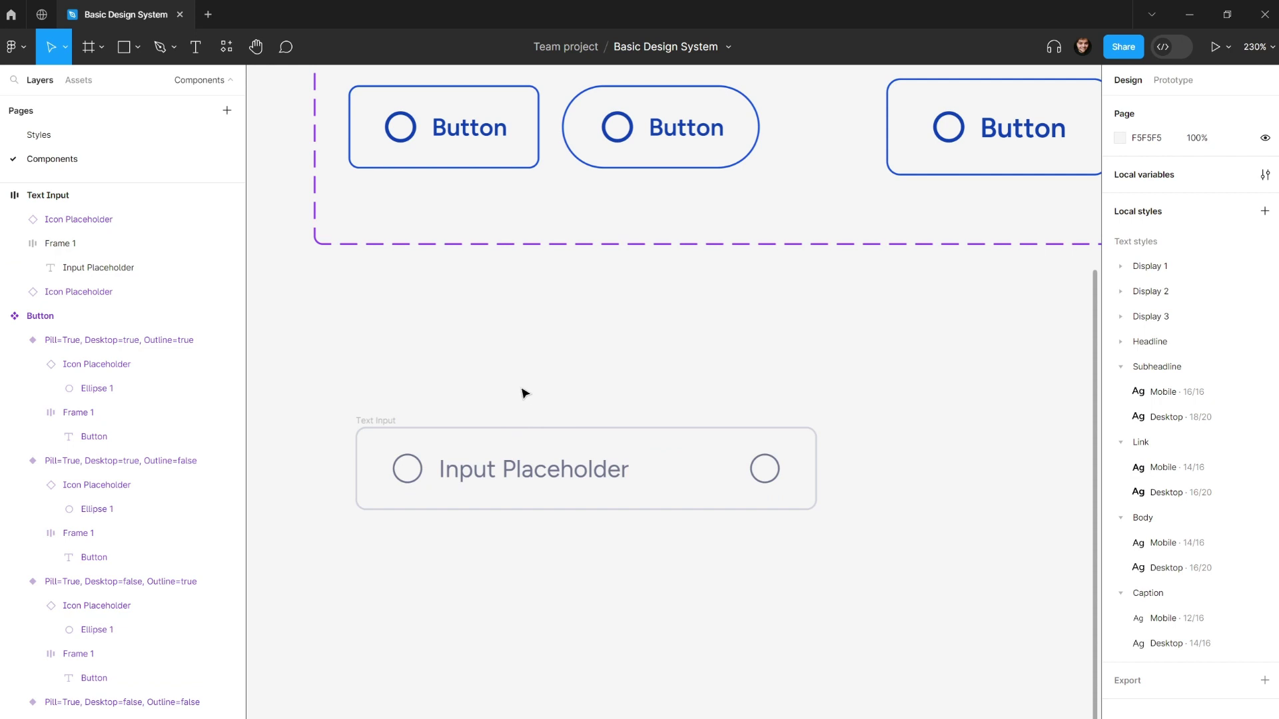
# - Reposition the Text Input frame below the Button component set, at X -328 and Y -187
pyautogui.scroll(-3, 506, 399)
pyautogui.click(424, 394)
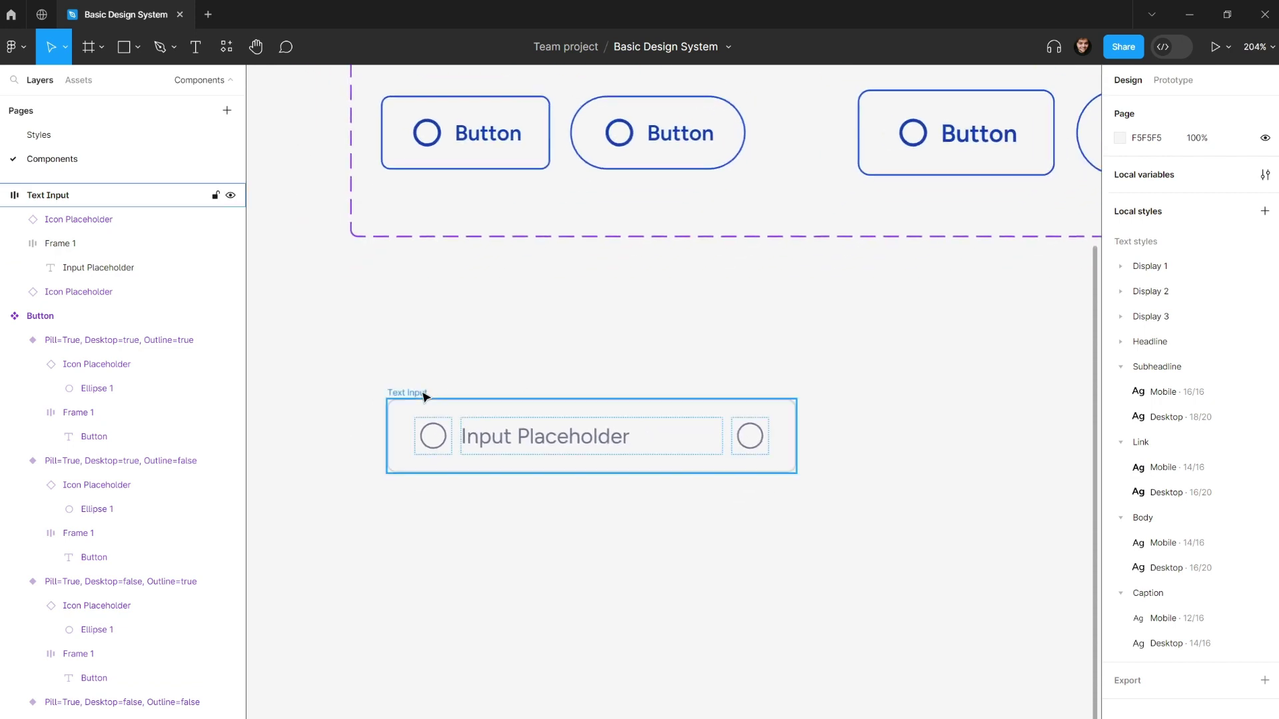
pyautogui.click(424, 395)
pyautogui.scroll(-3, 453, 389)
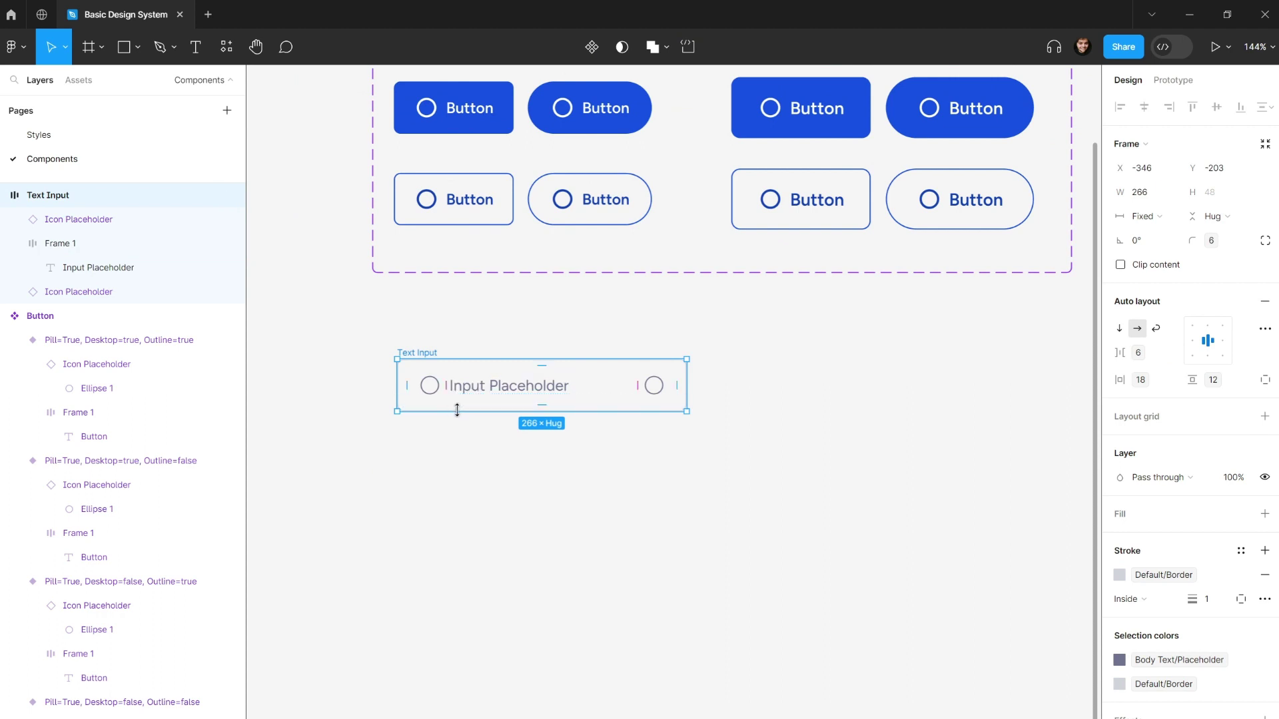
pyautogui.moveTo(457, 342); pyautogui.dragTo(483, 412)
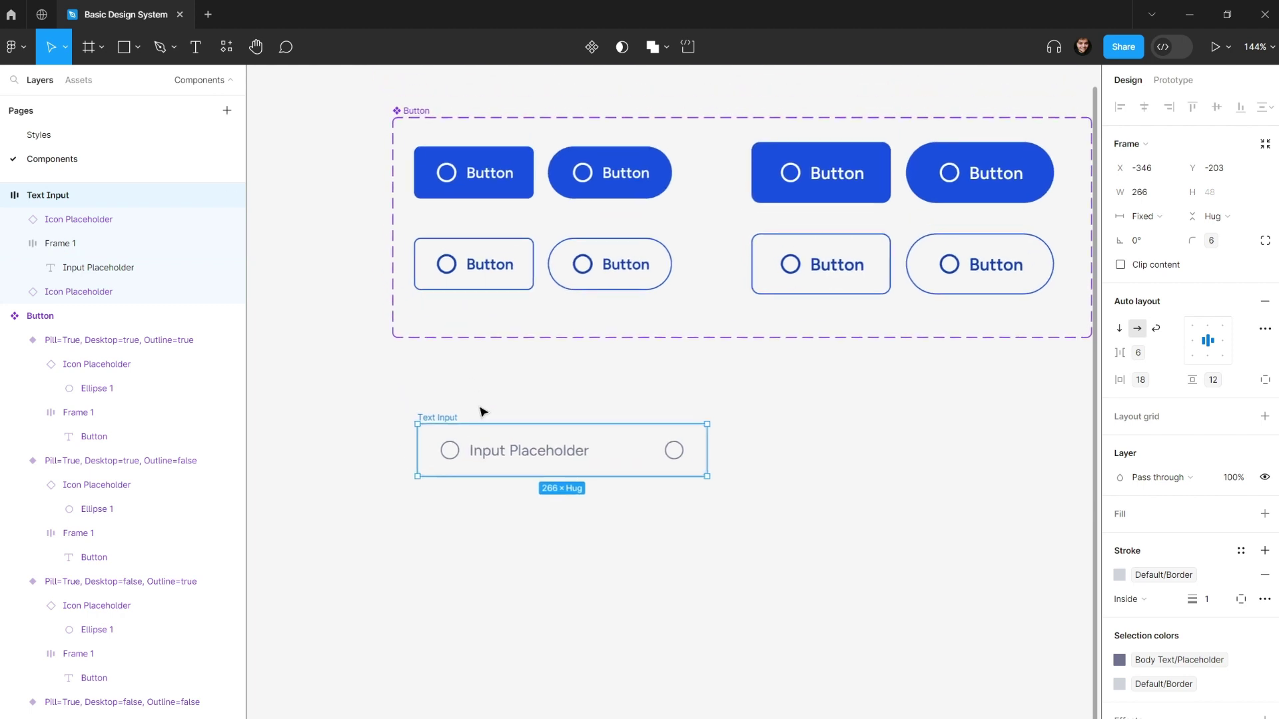
pyautogui.click(476, 423)
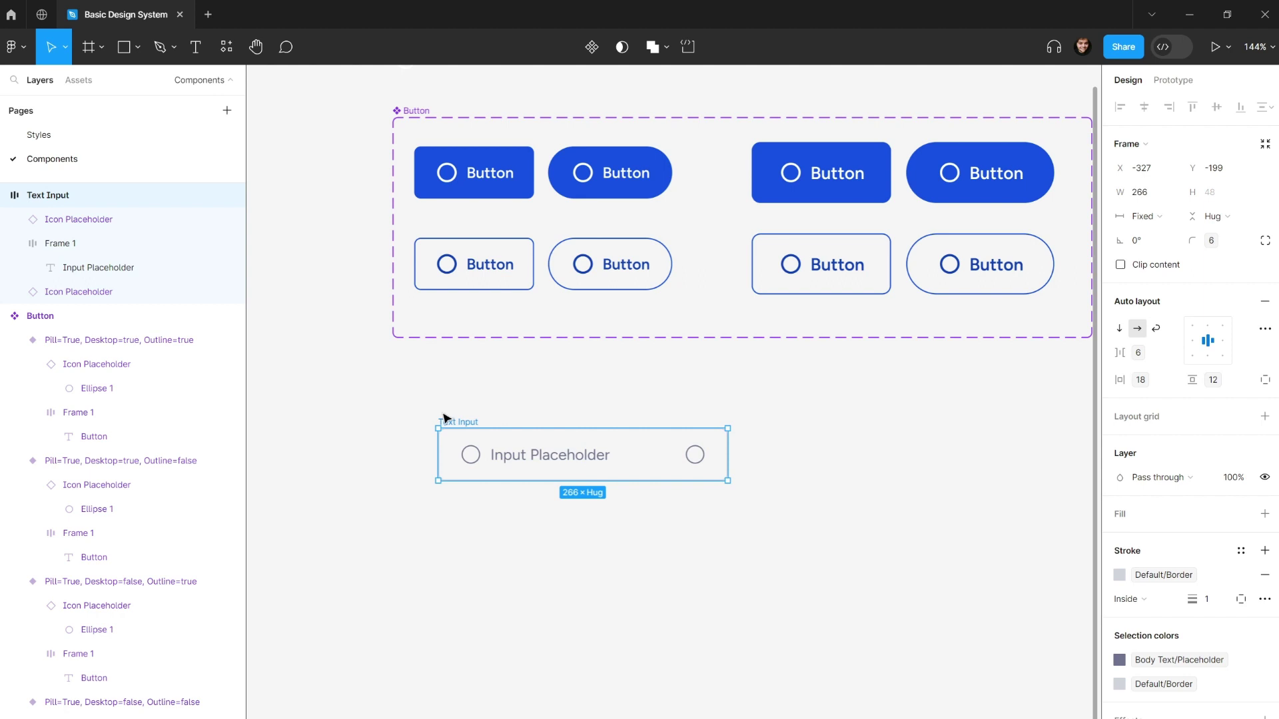
pyautogui.scroll(5, 453, 413)
pyautogui.press('Escape')
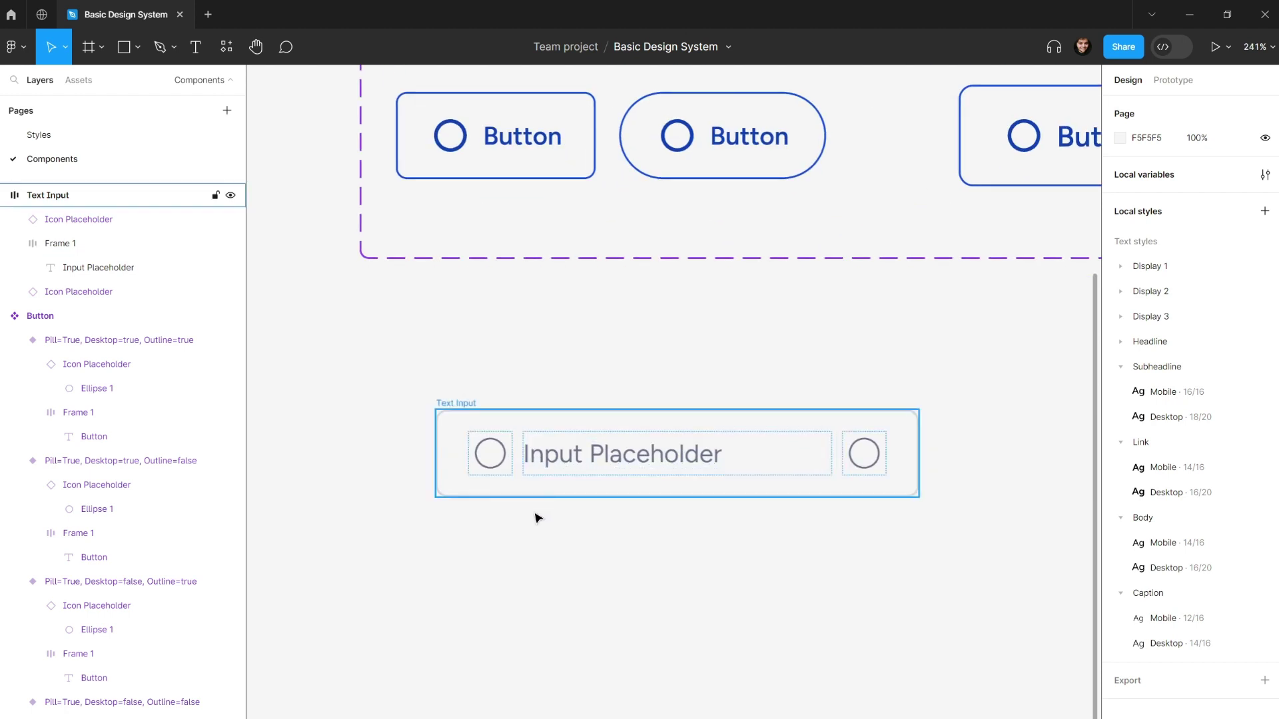
pyautogui.scroll(-1, 536, 520)
pyautogui.click(463, 402)
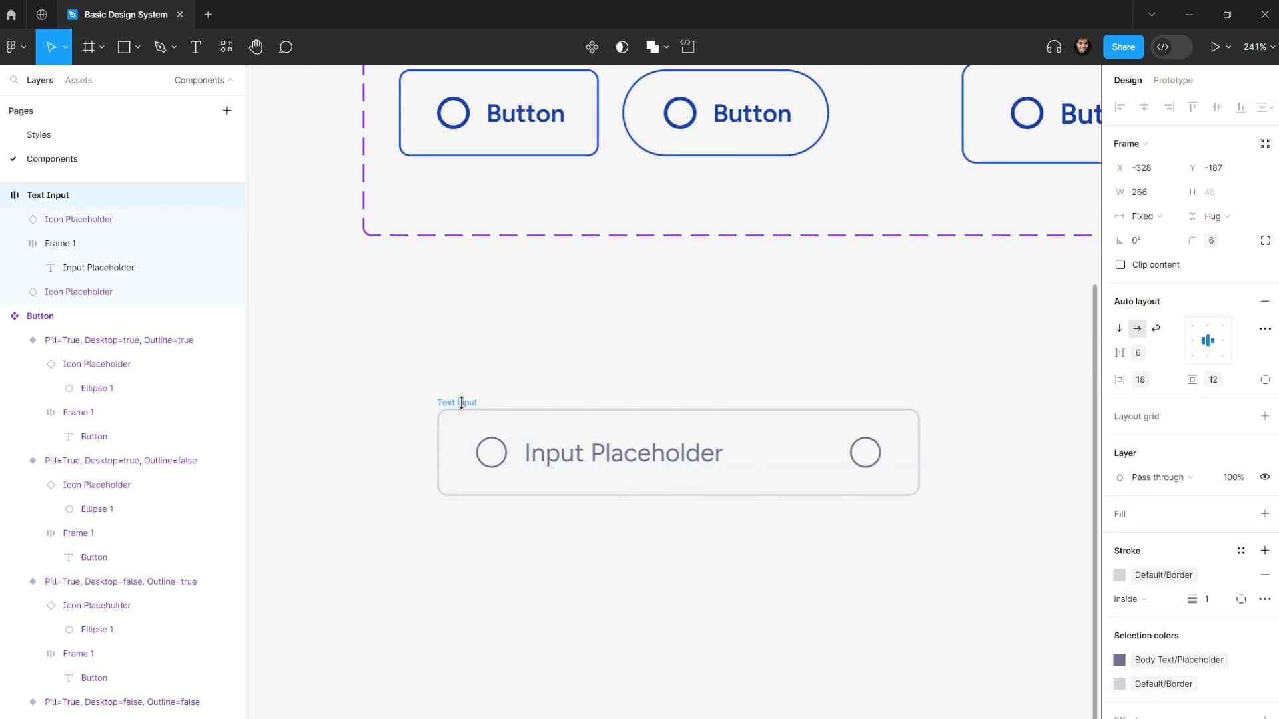
# - Add a text layer reading "Input Title" in the empty canvas area below the Text Input
pyautogui.click(496, 555)
pyautogui.press('t')
pyautogui.click(592, 558)
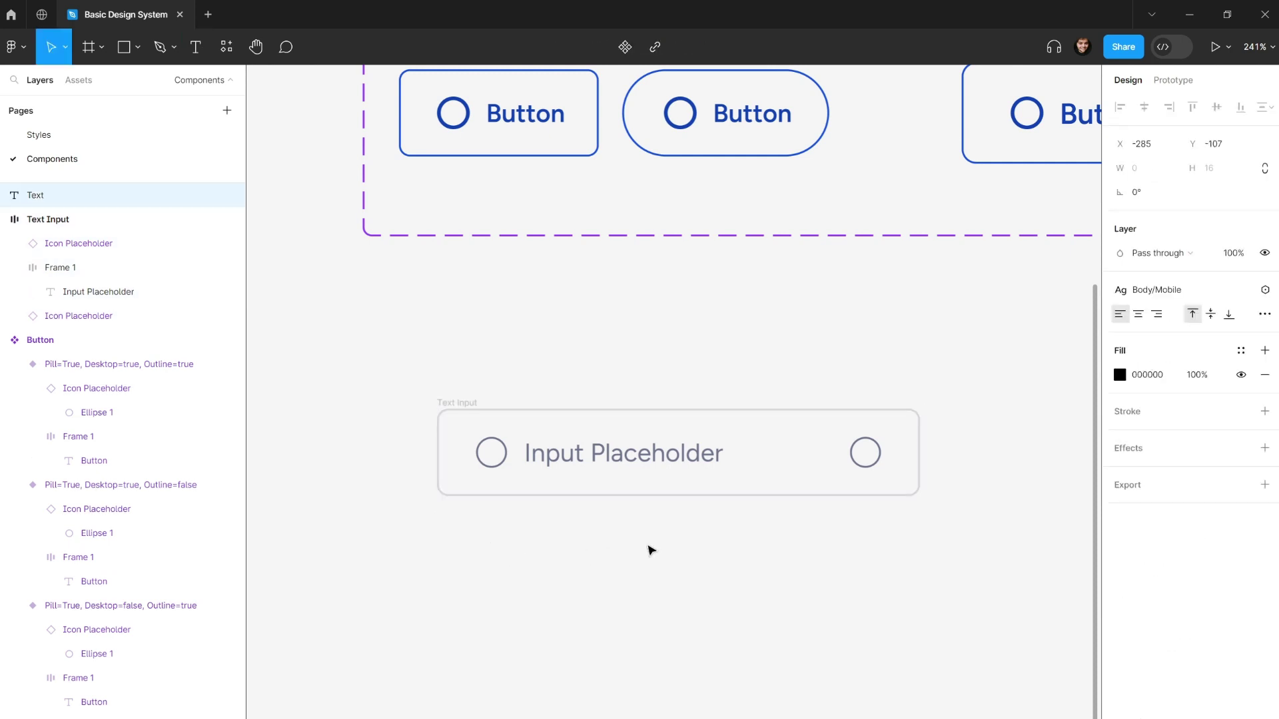
pyautogui.write('In')
pyautogui.write('oy')
pyautogui.press('BackSpace')
pyautogui.press('BackSpace')
pyautogui.write('put ')
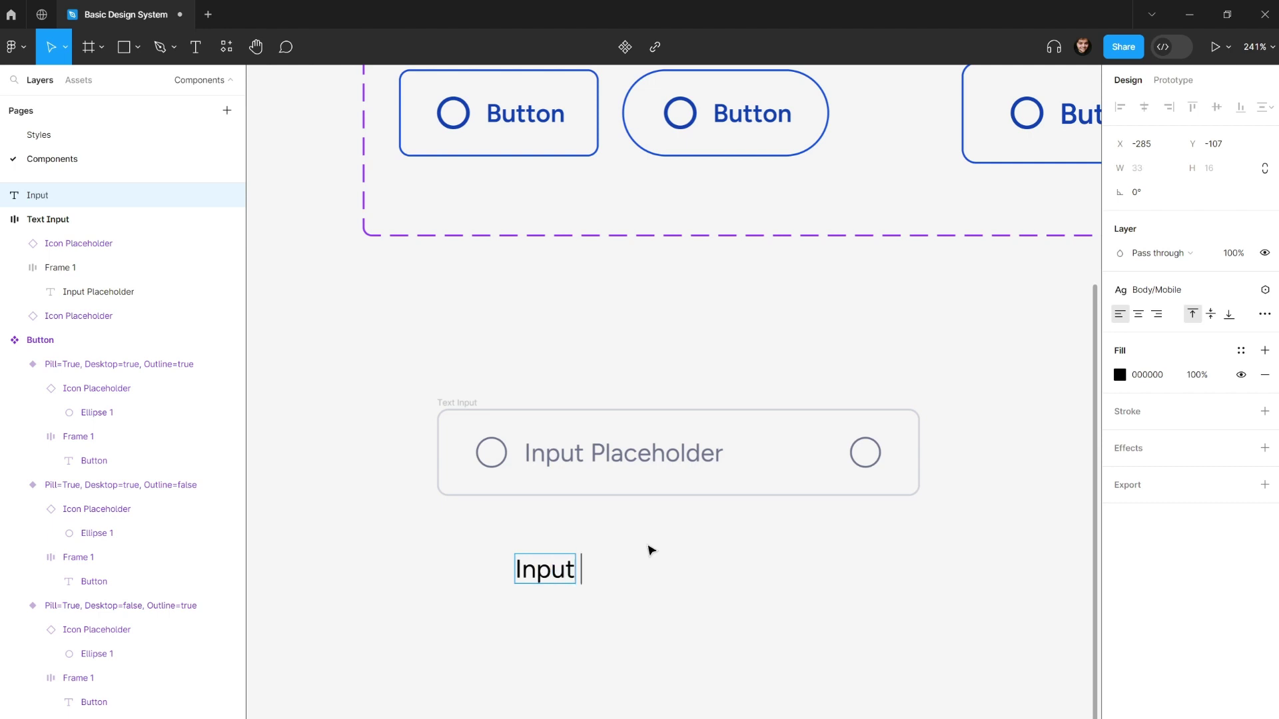
pyautogui.write('Title')
pyautogui.press('Escape')
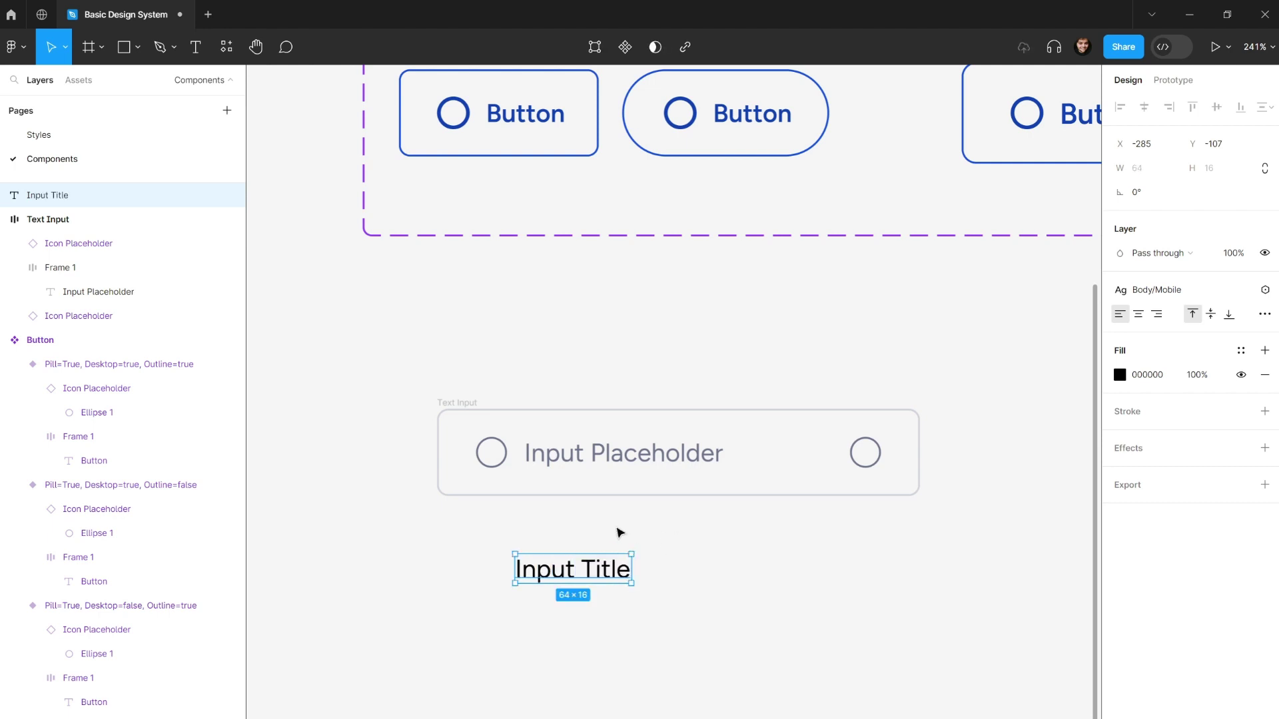
# - Apply the Caption/Mobile text style and the Body Text/Body fill color to the Input Title text
pyautogui.click(1136, 292)
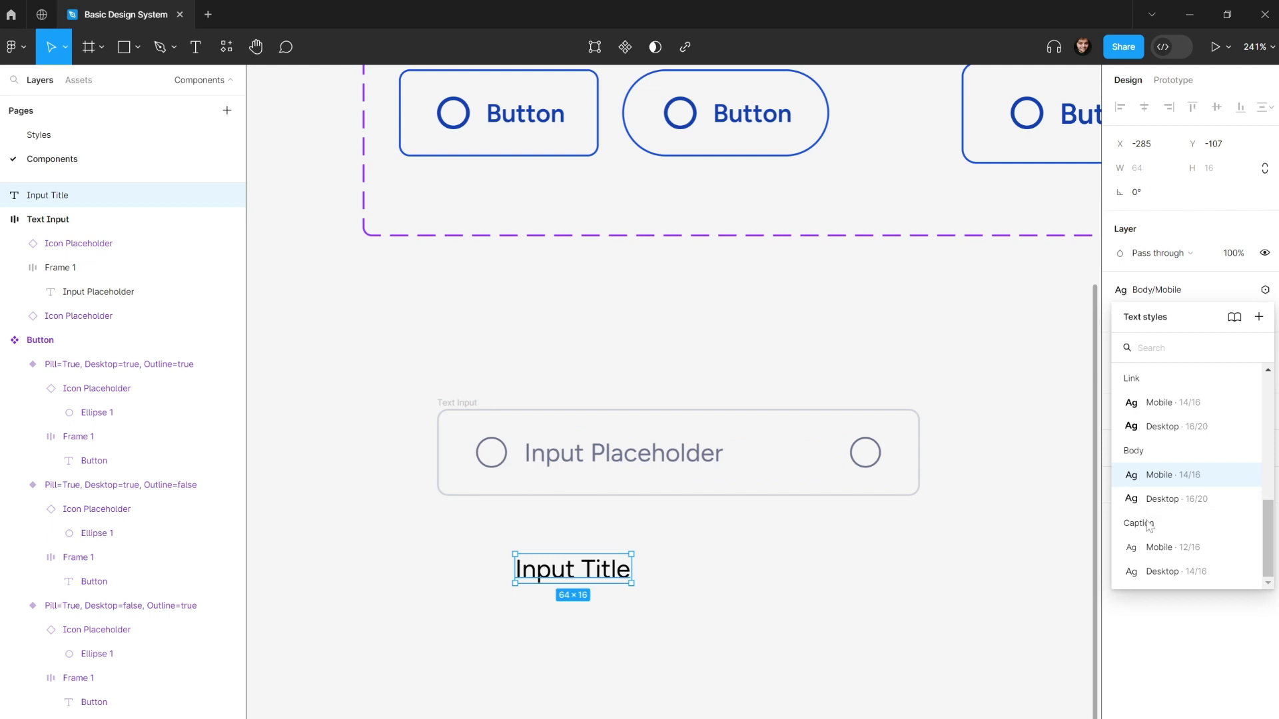
pyautogui.click(1173, 550)
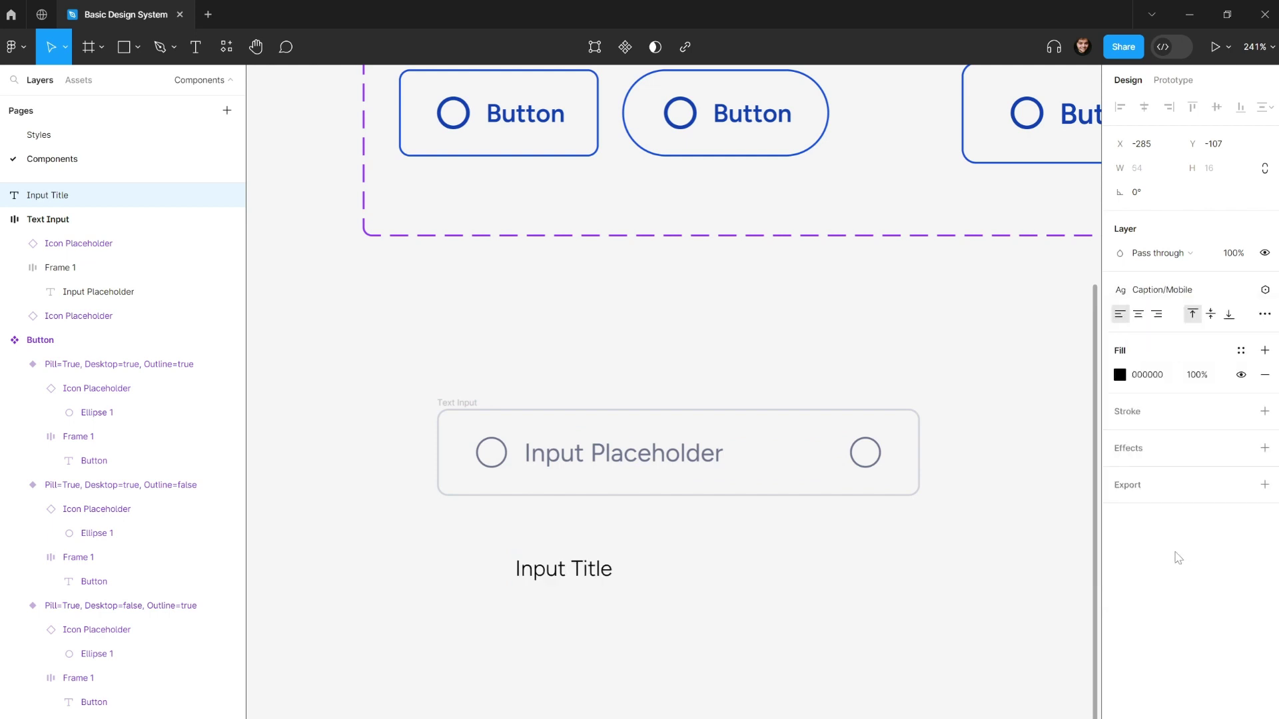
pyautogui.click(1240, 350)
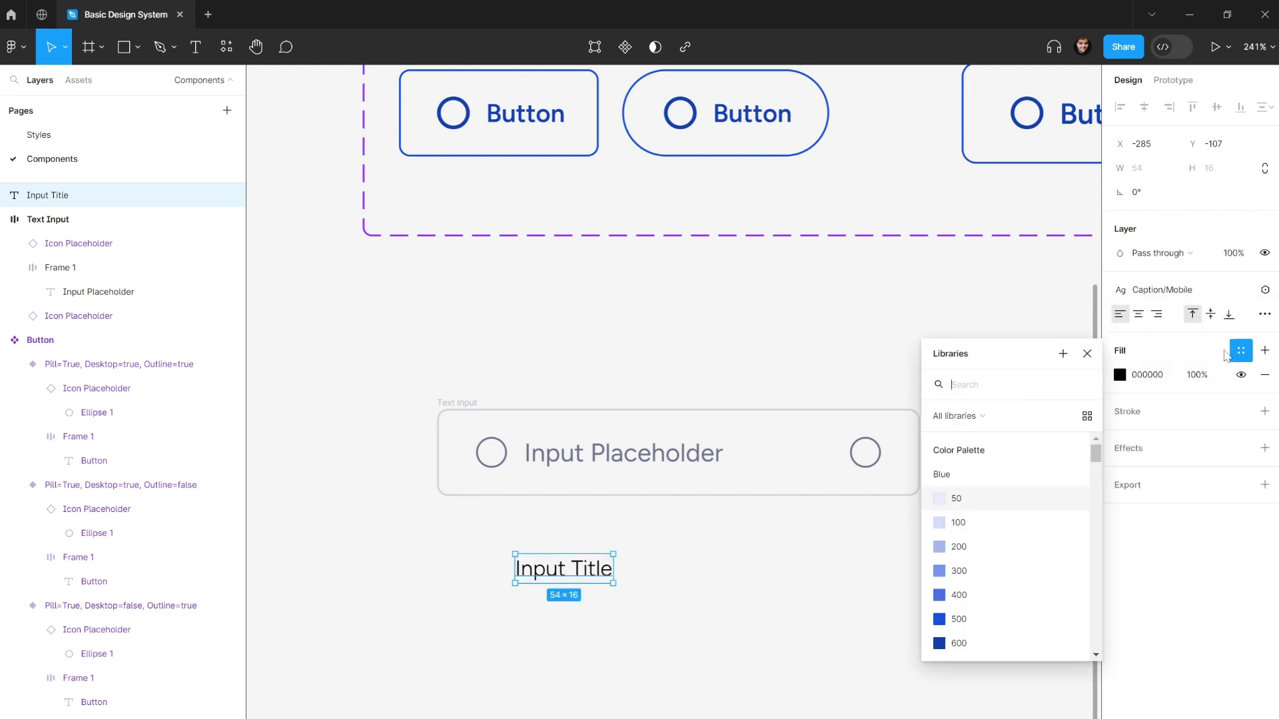
pyautogui.write('chill')
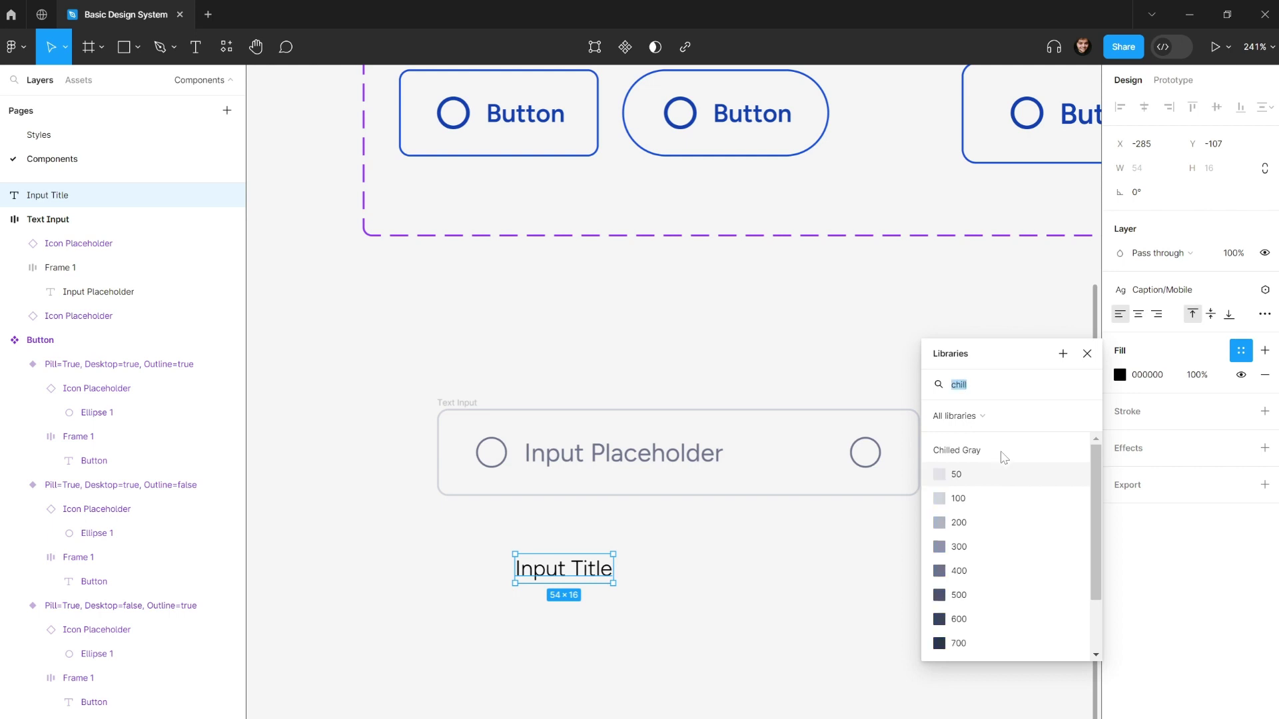
pyautogui.write('text')
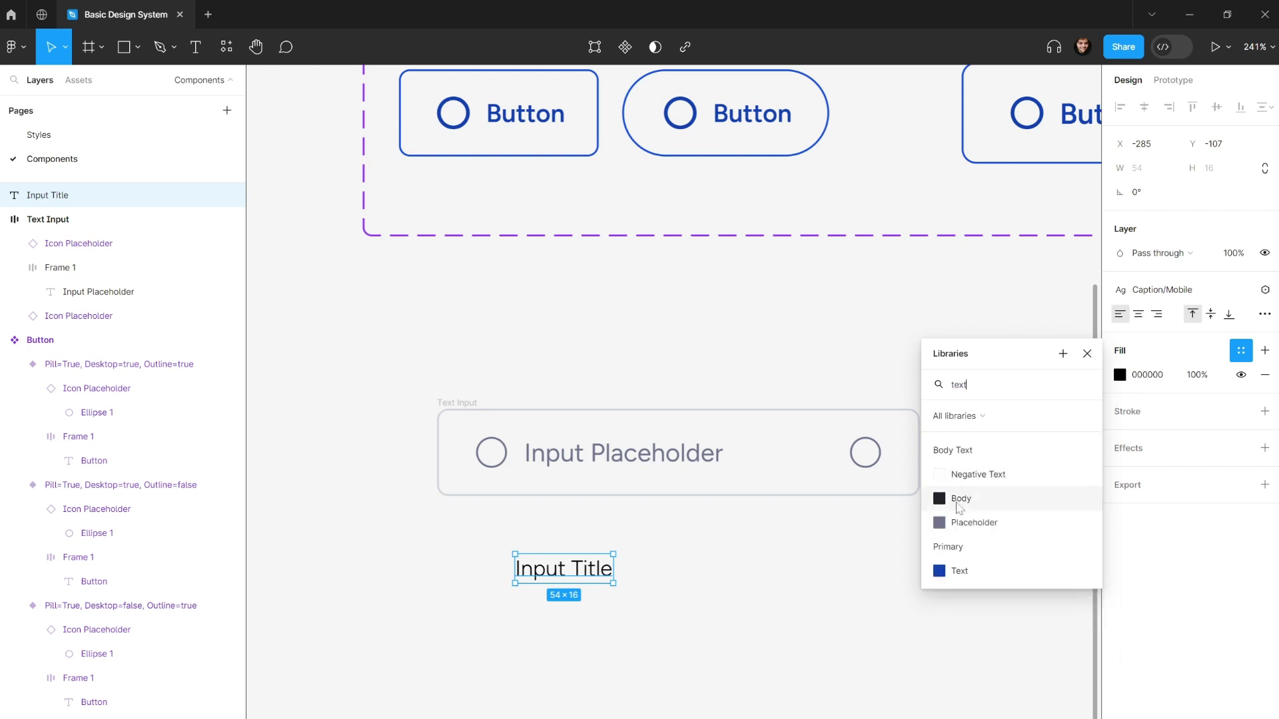
pyautogui.click(959, 506)
pyautogui.click(704, 545)
# - Place the Input Title above the Text Input, aligned to its left edge with a gap of 4
pyautogui.moveTo(591, 568); pyautogui.dragTo(514, 394)
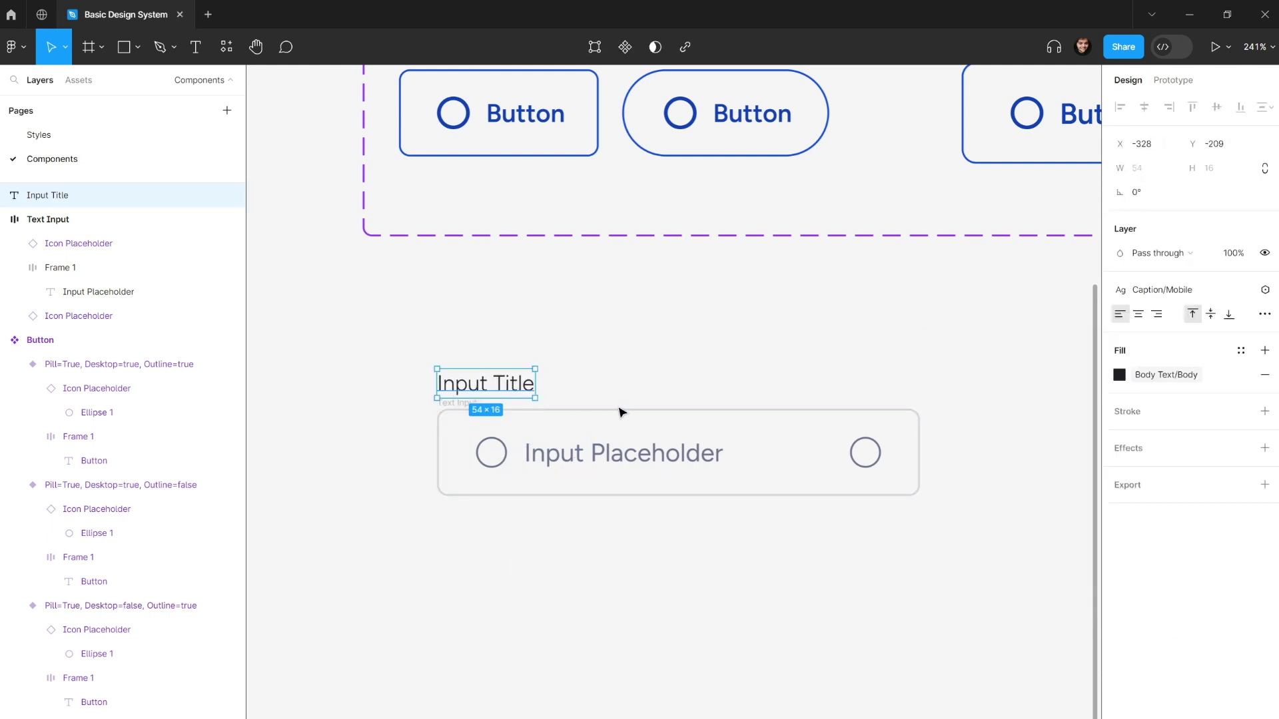
pyautogui.press('alt')
pyautogui.press('Down')
pyautogui.press('Down')
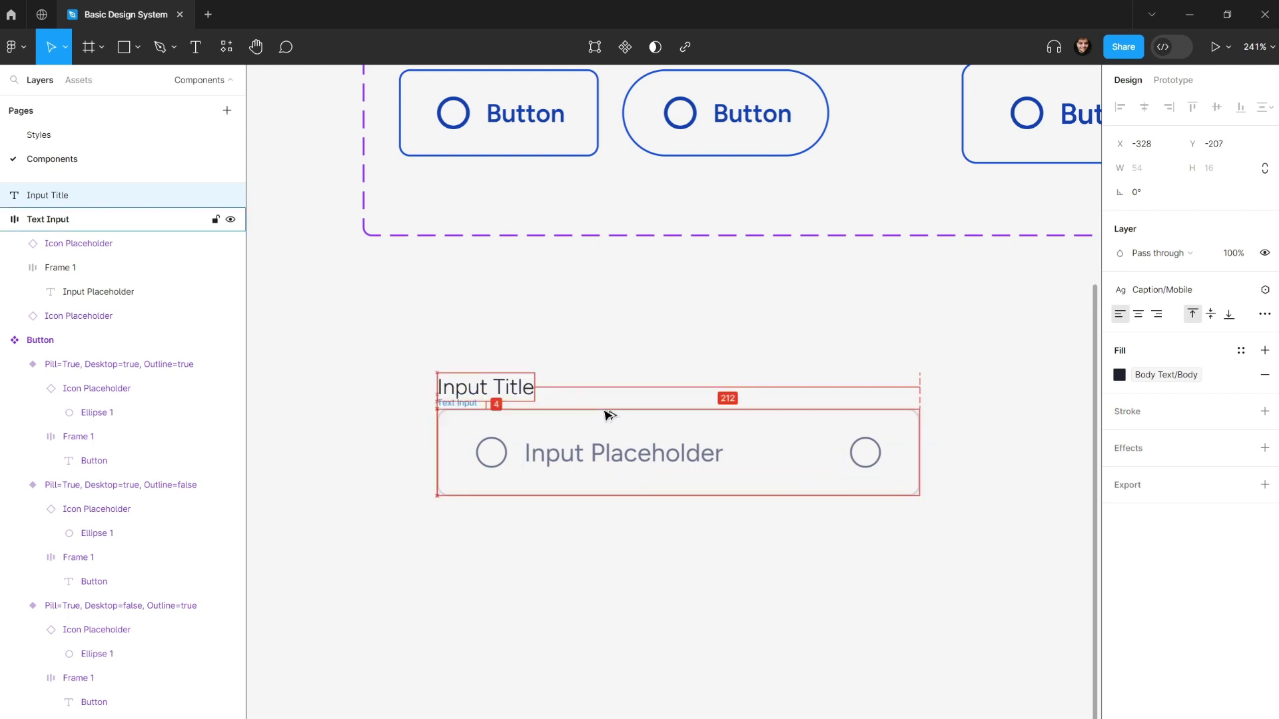
pyautogui.click(735, 521)
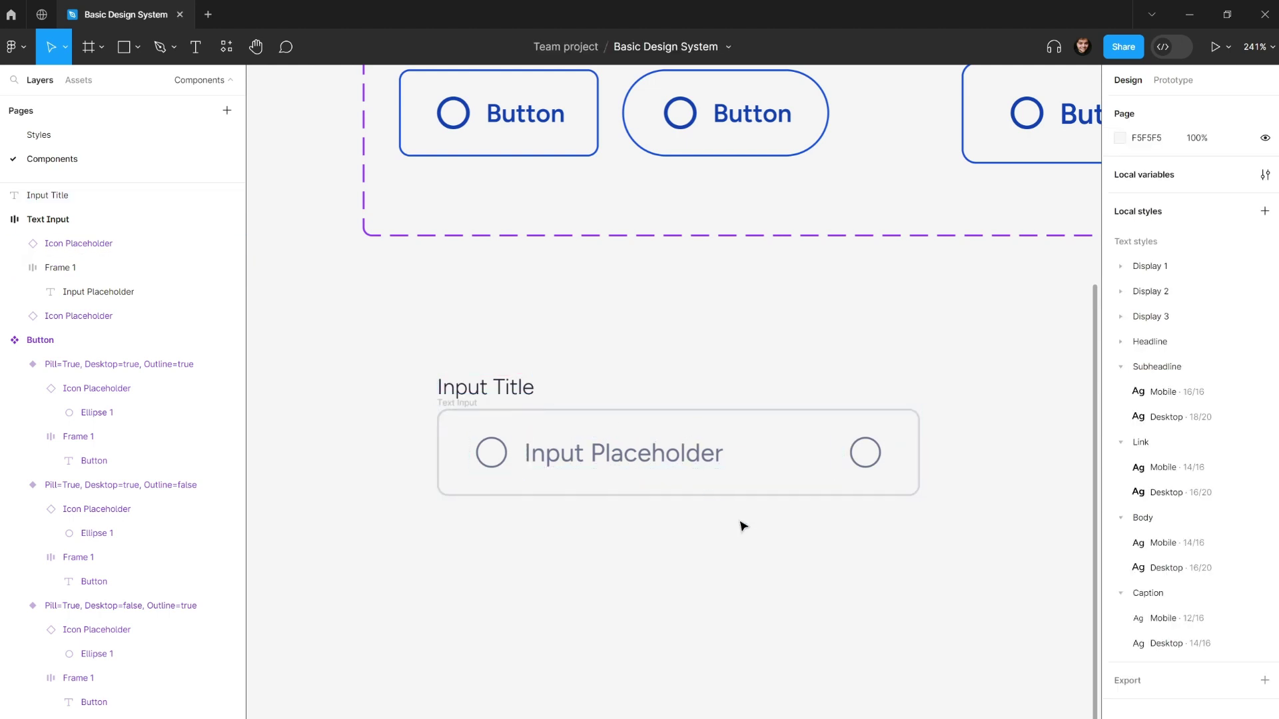
# - Wrap the Input Title and the Text Input in a vertical auto layout frame and assign the xs spacing variable to its gap
pyautogui.scroll(-3, 737, 525)
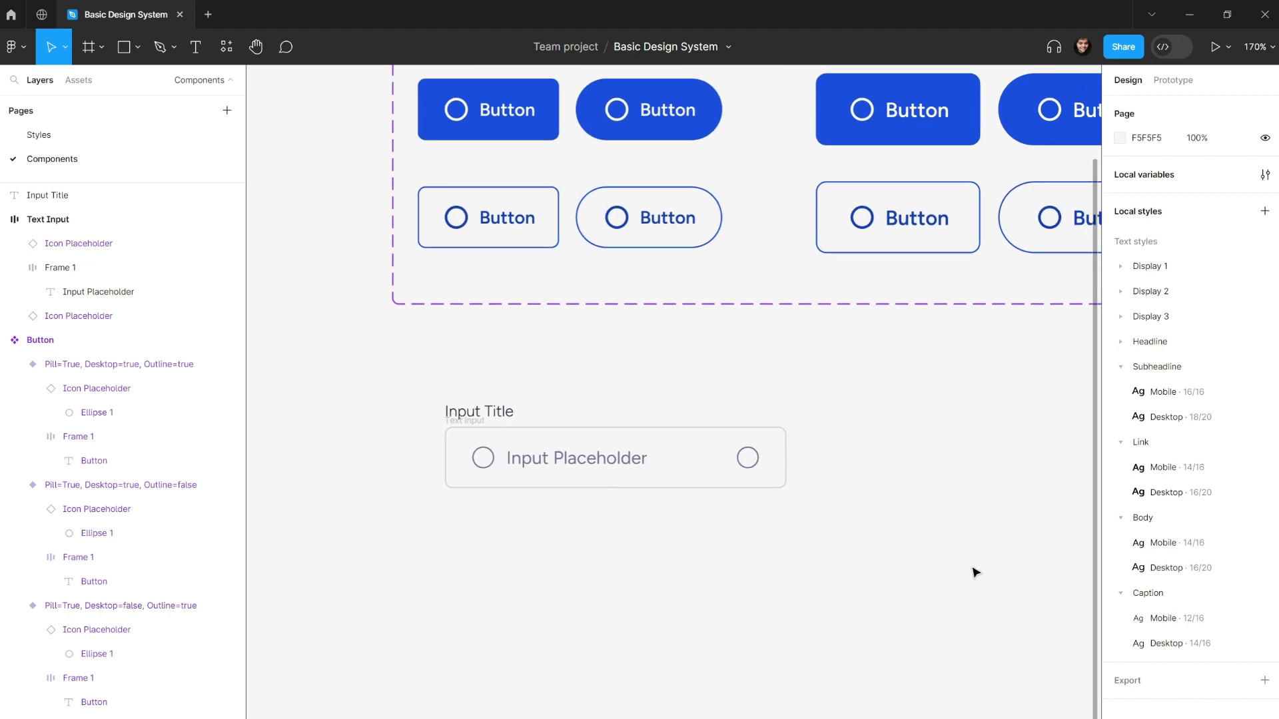
pyautogui.moveTo(971, 567); pyautogui.dragTo(399, 375)
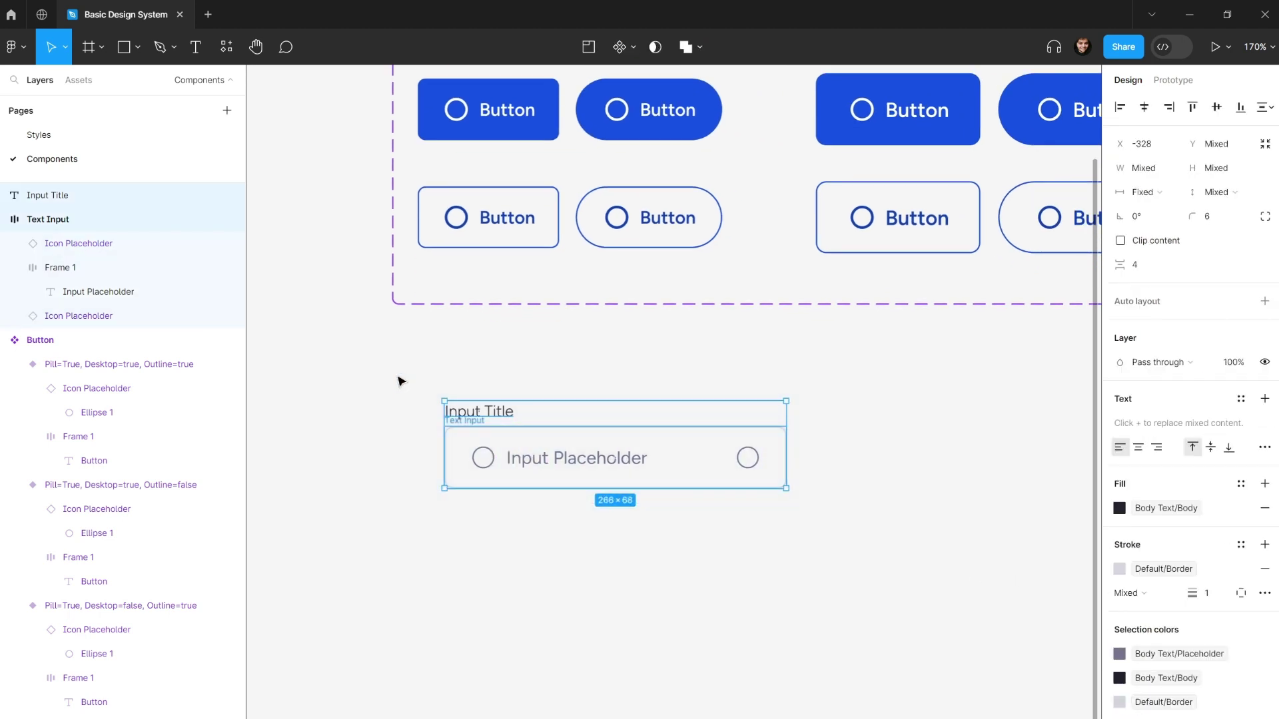
pyautogui.hotkey('shift', 'a')
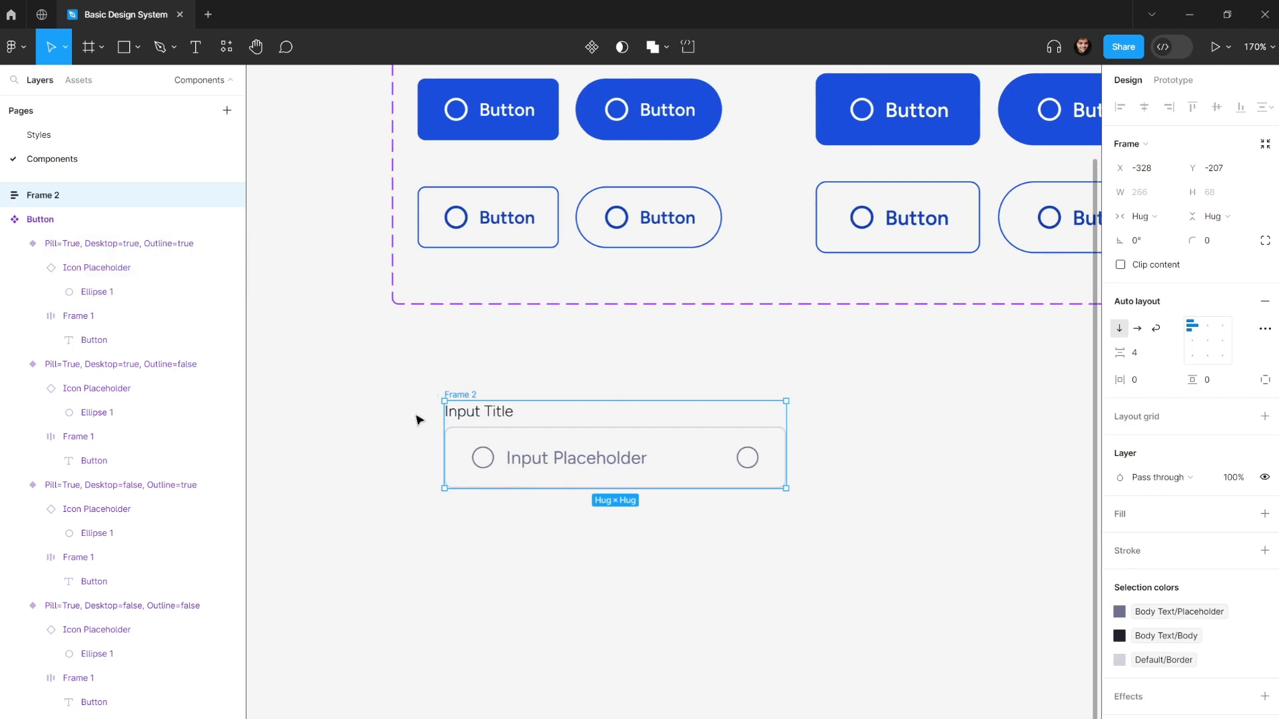
pyautogui.scroll(3, 460, 442)
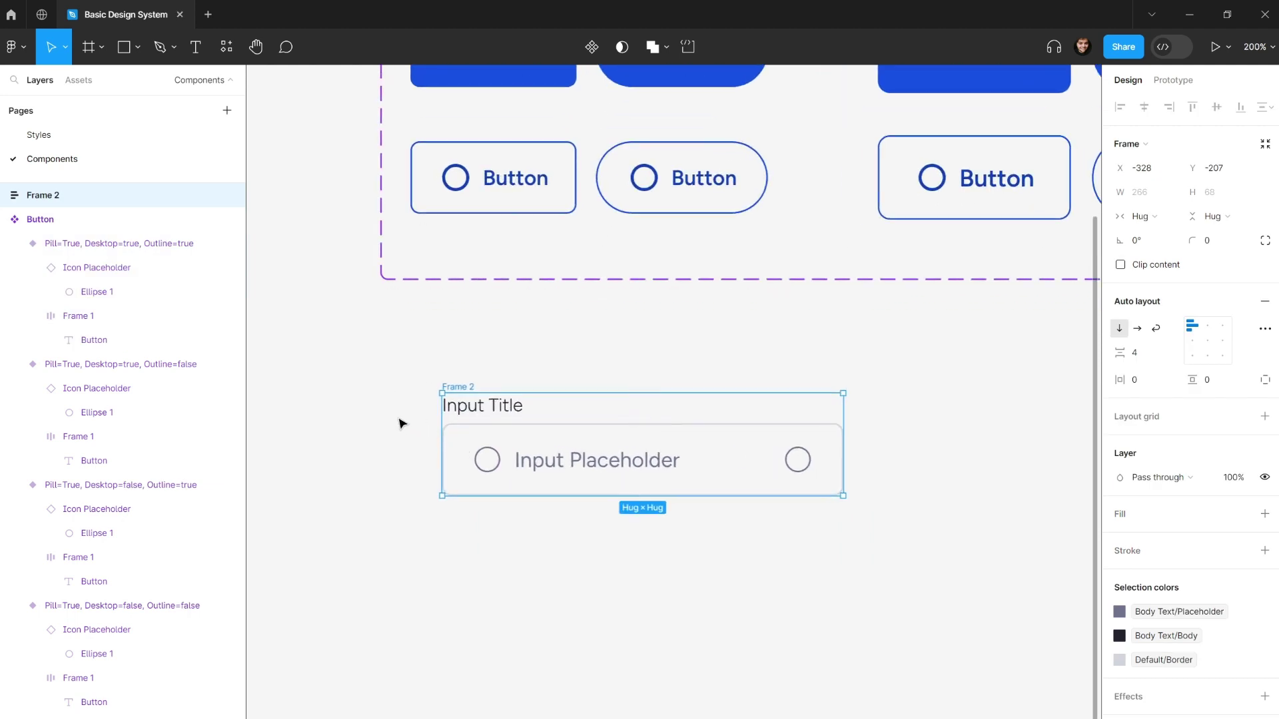
pyautogui.click(1171, 354)
pyautogui.click(1163, 403)
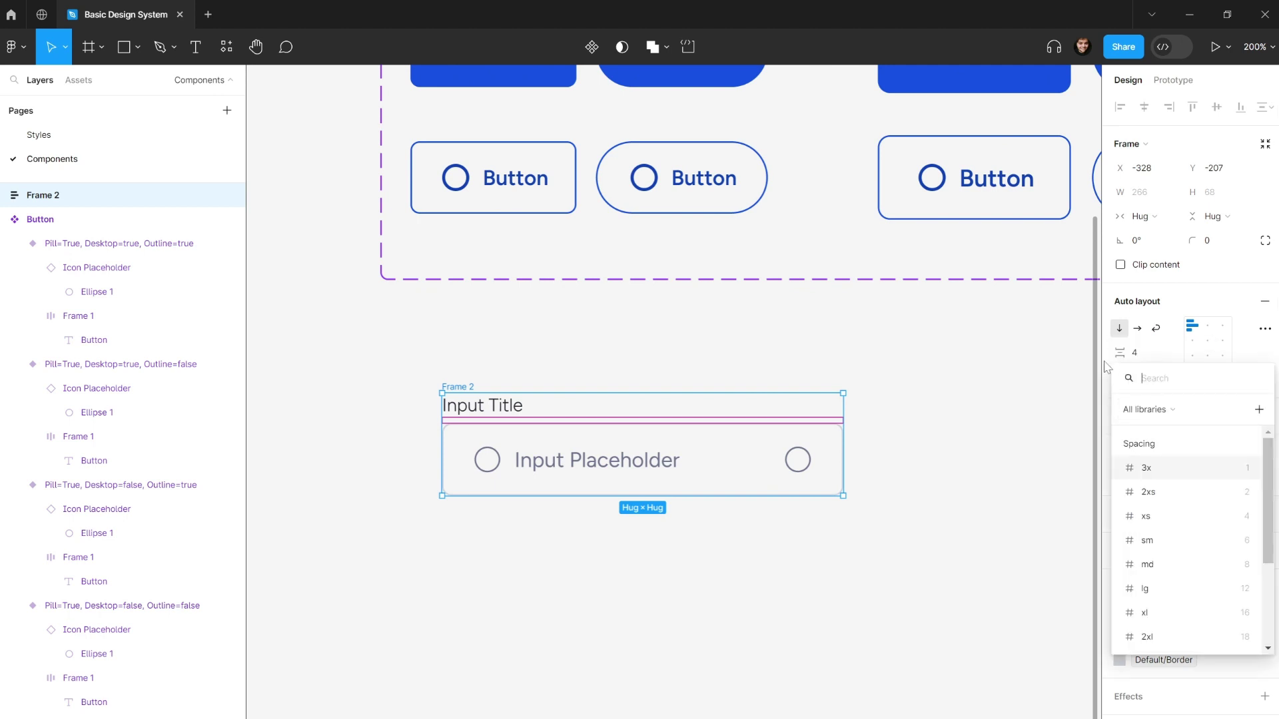
pyautogui.click(1182, 516)
pyautogui.click(739, 323)
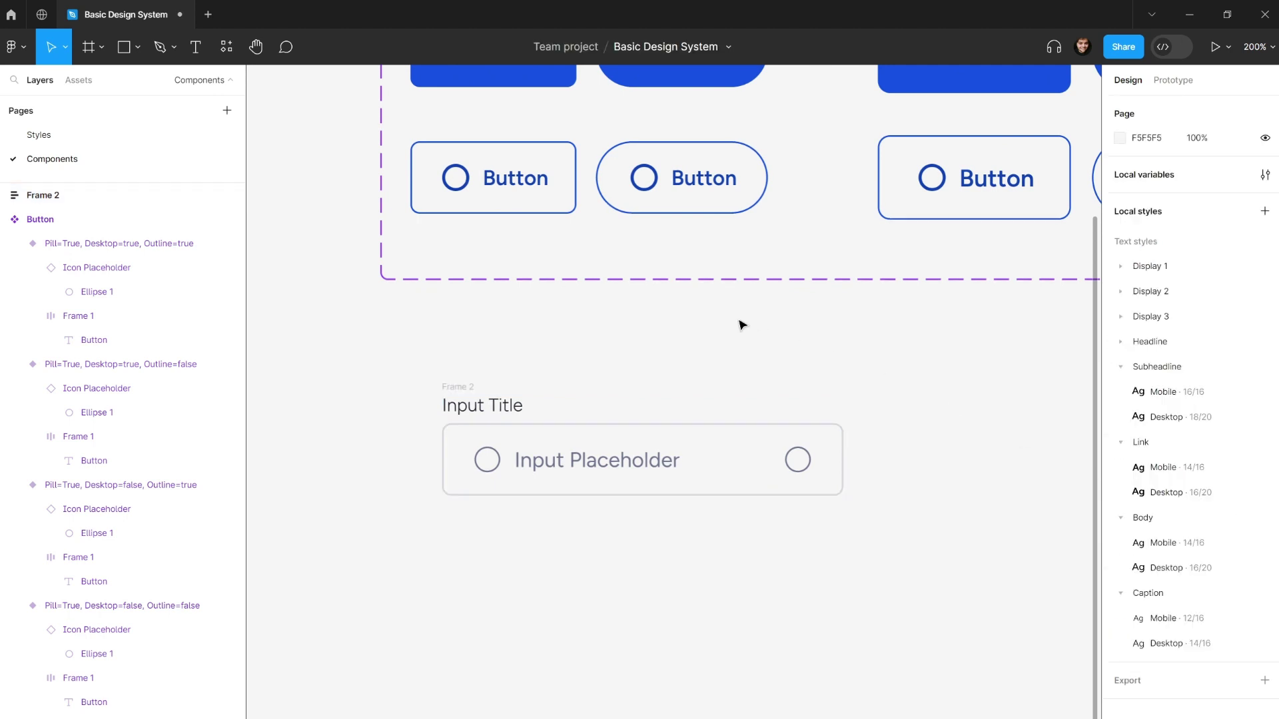
# - Rename the new auto layout frame as Text Input Container
pyautogui.moveTo(601, 323); pyautogui.dragTo(598, 329)
pyautogui.click(470, 398)
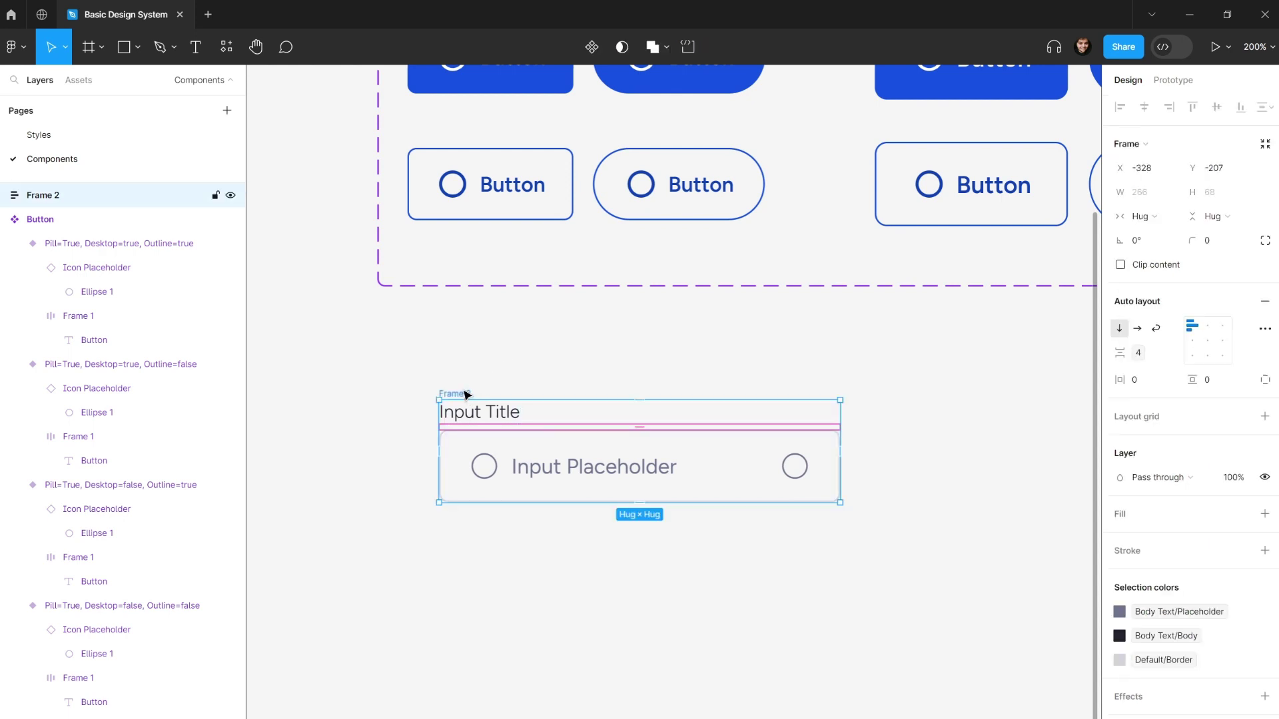
pyautogui.hotkey('ctrl', 'r')
pyautogui.write('Input')
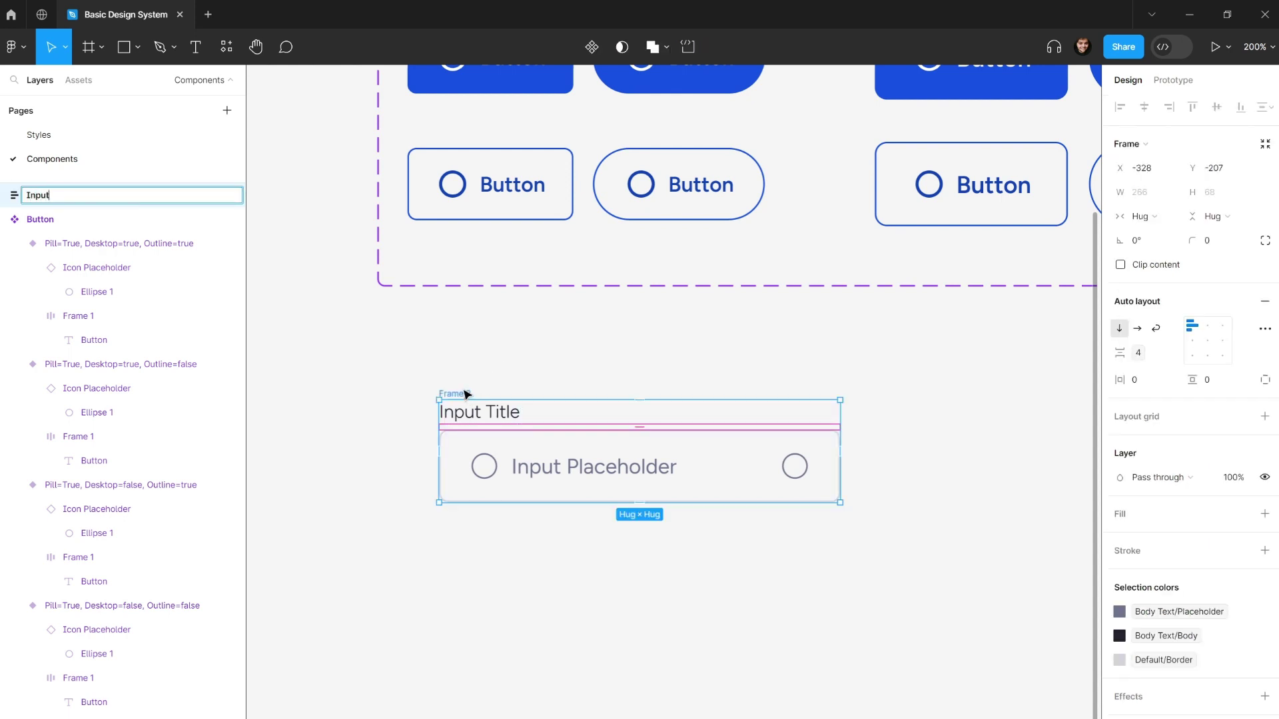
pyautogui.hotkey('ctrl', 'a')
pyautogui.write('Te')
pyautogui.press('Return')
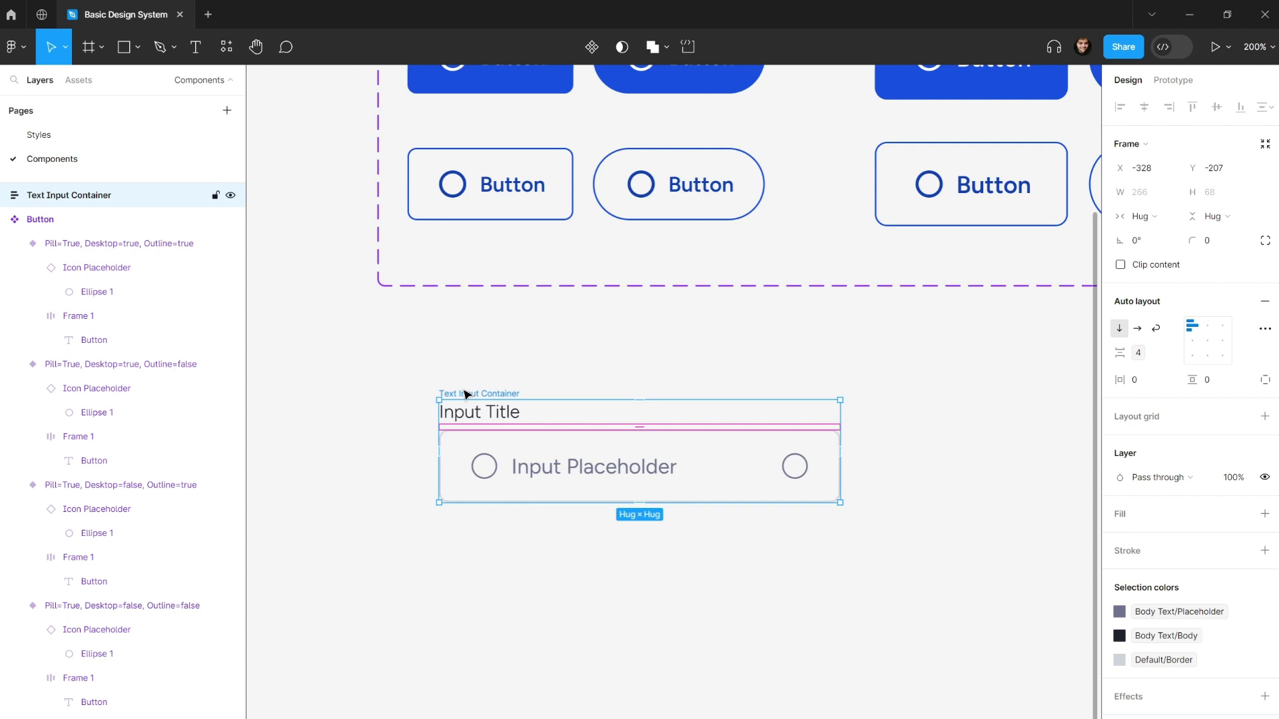
# - Turn the Text Input Container frame into a component
pyautogui.click(480, 351)
pyautogui.keyDown('ctrl'); pyautogui.scroll(-3, 479, 351); pyautogui.keyUp('ctrl')
pyautogui.click(479, 375)
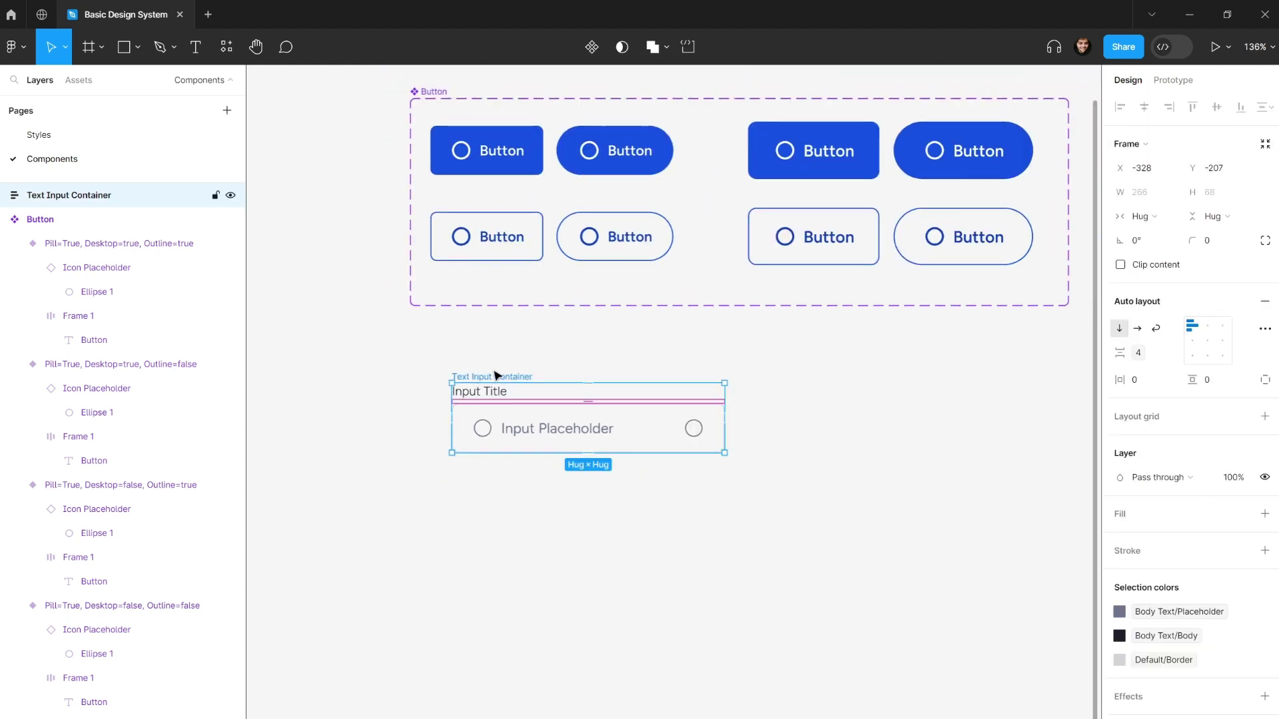
pyautogui.click(592, 48)
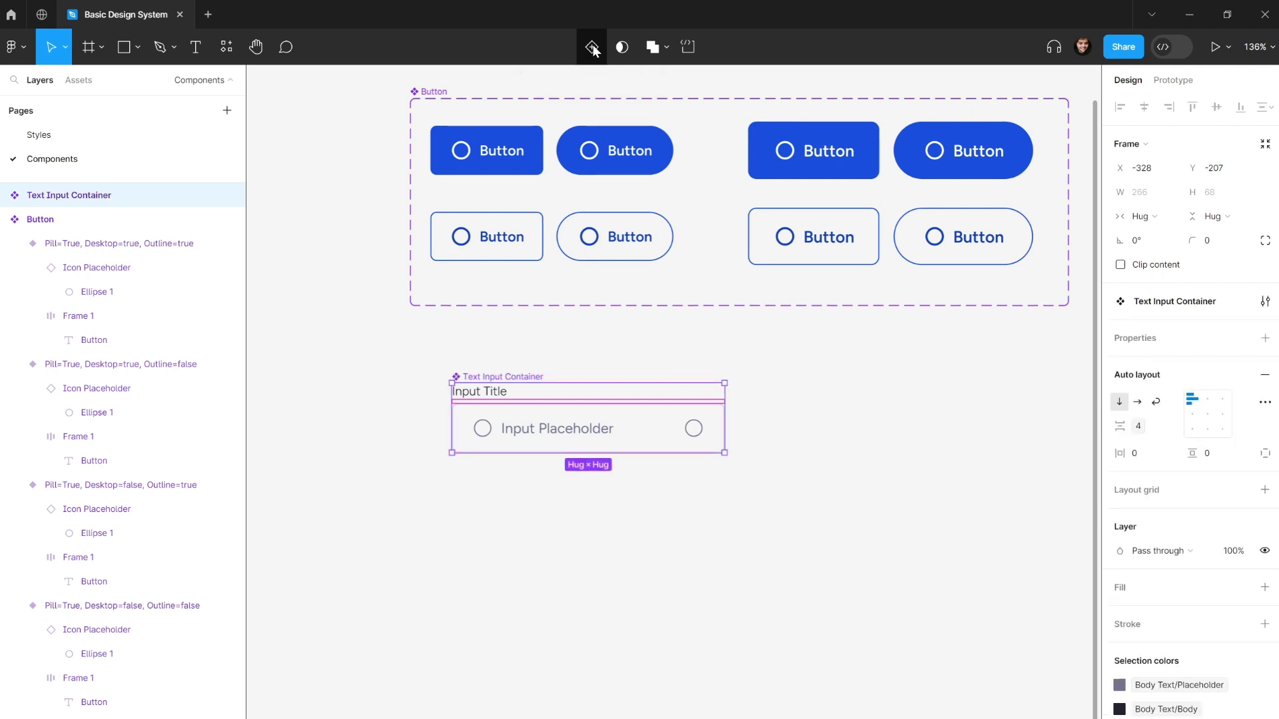
# - Move the Text Input Container component to X -369 and Y -208, lined up with the left edge of the Button set
pyautogui.moveTo(509, 381); pyautogui.dragTo(454, 373)
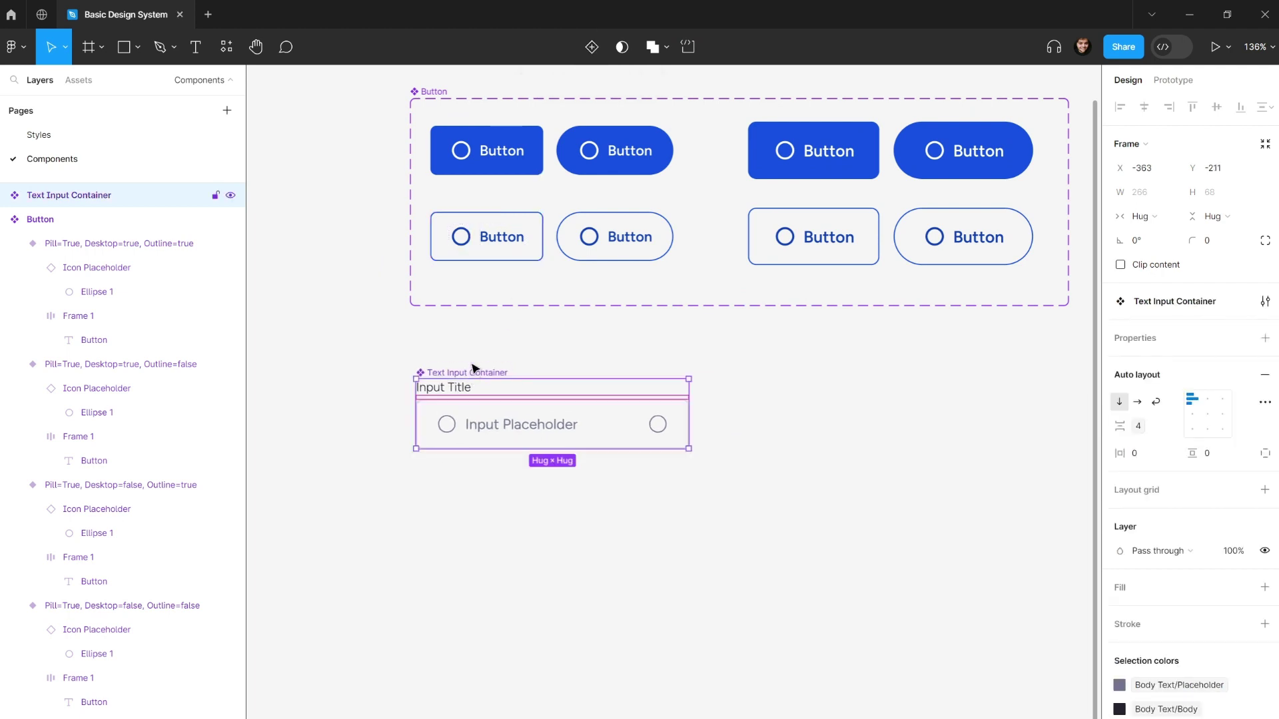
pyautogui.click(483, 348)
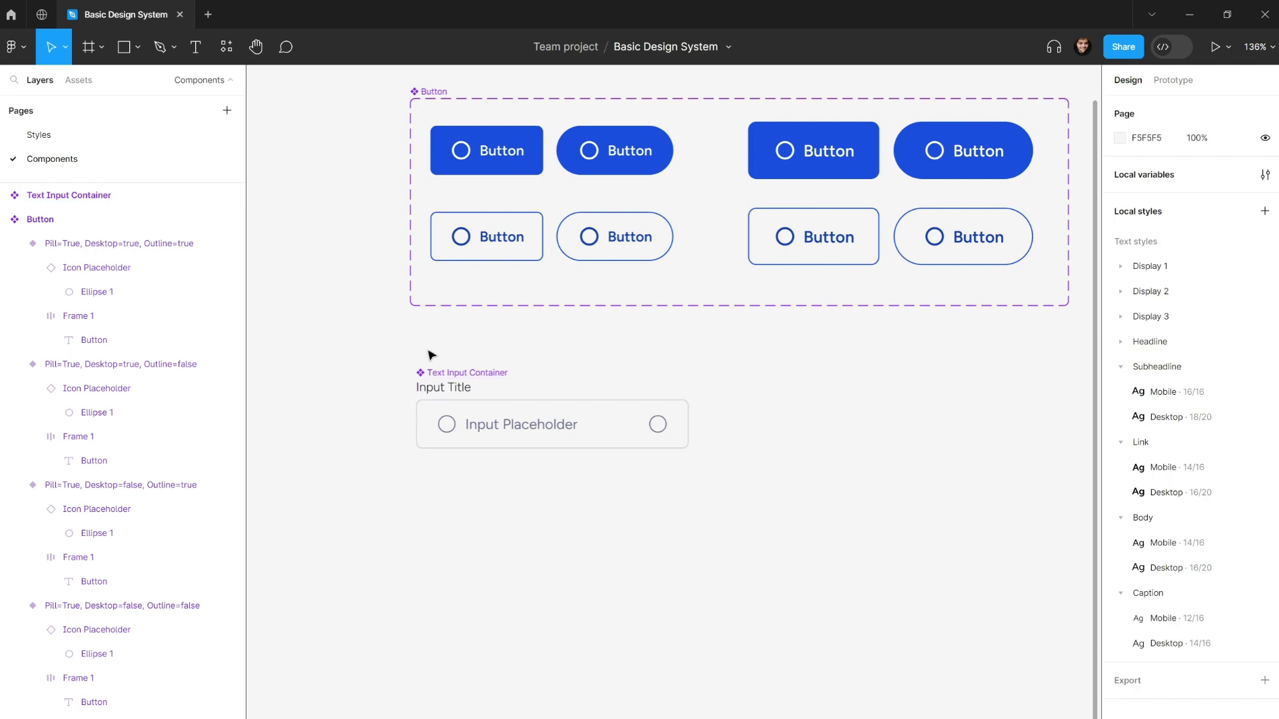
pyautogui.click(469, 379)
pyautogui.moveTo(468, 378); pyautogui.dragTo(463, 377)
pyautogui.moveTo(460, 486); pyautogui.dragTo(433, 466)
pyautogui.scroll(-3, 434, 470)
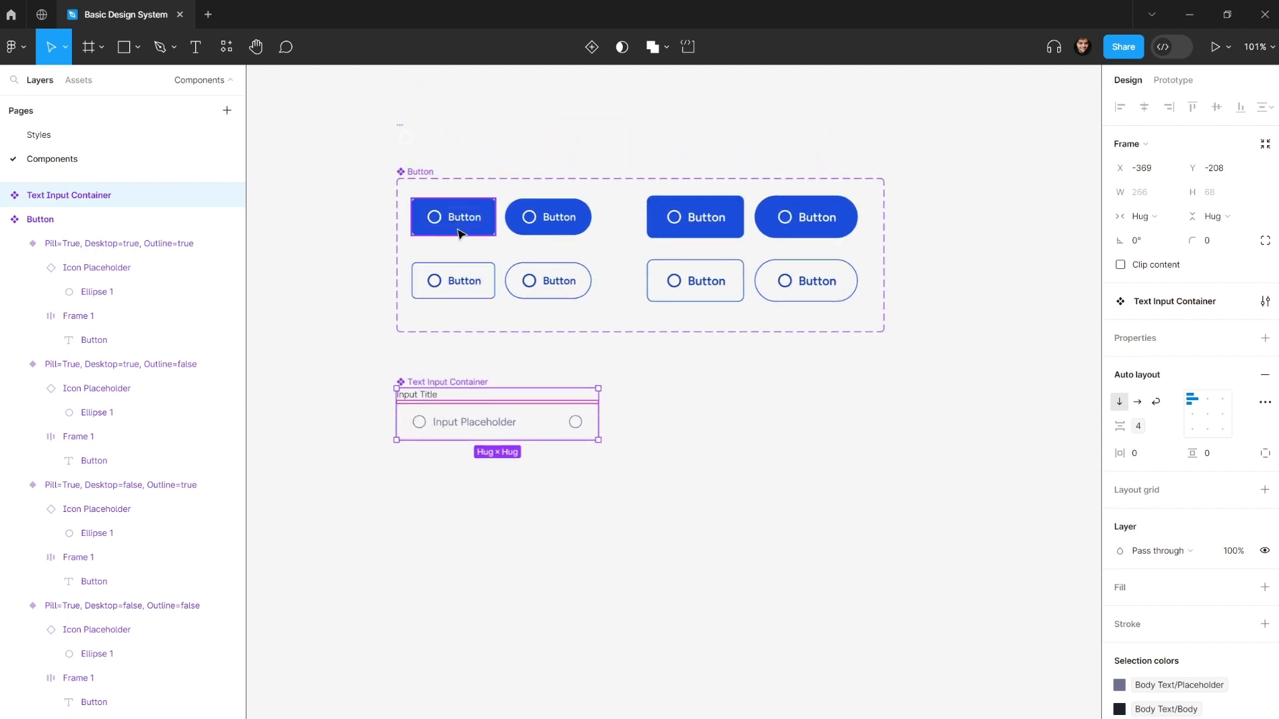
# - Move the Text Input Container component to Y -210, keeping it aligned with the Button set's left edge
pyautogui.click(425, 371)
pyautogui.scroll(2, 425, 372)
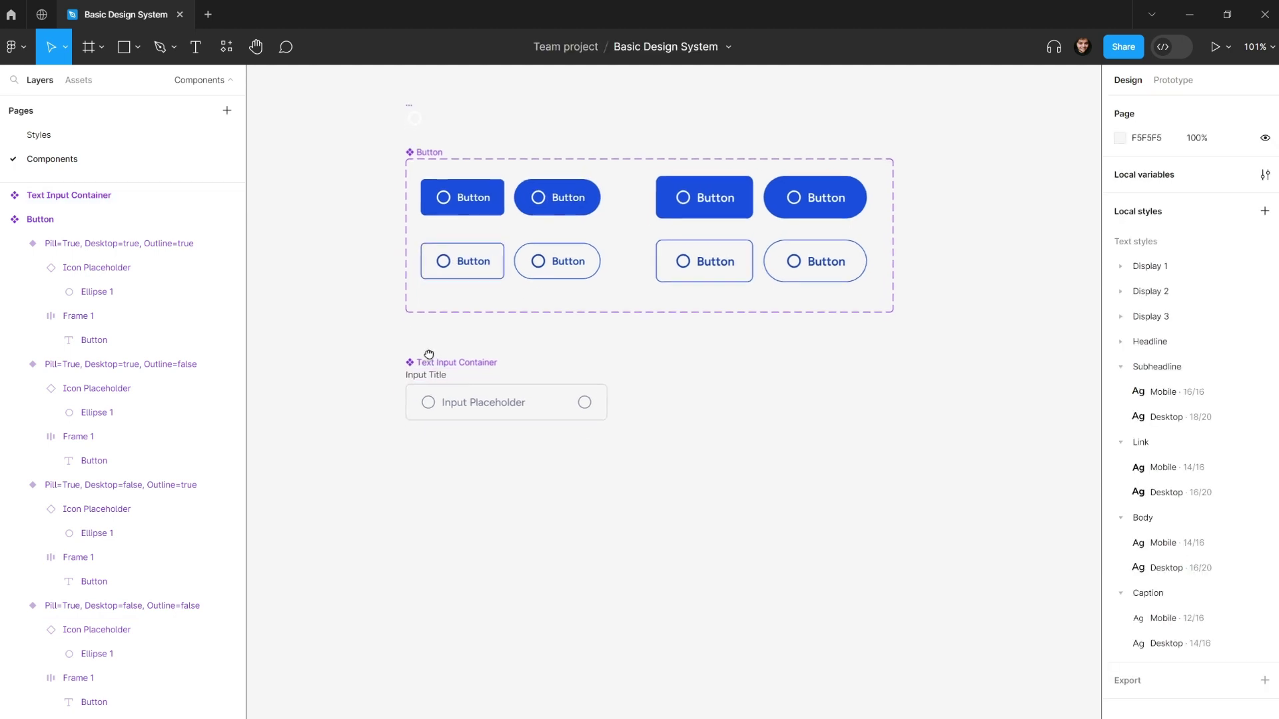
pyautogui.click(428, 366)
pyautogui.moveTo(433, 364); pyautogui.dragTo(441, 363)
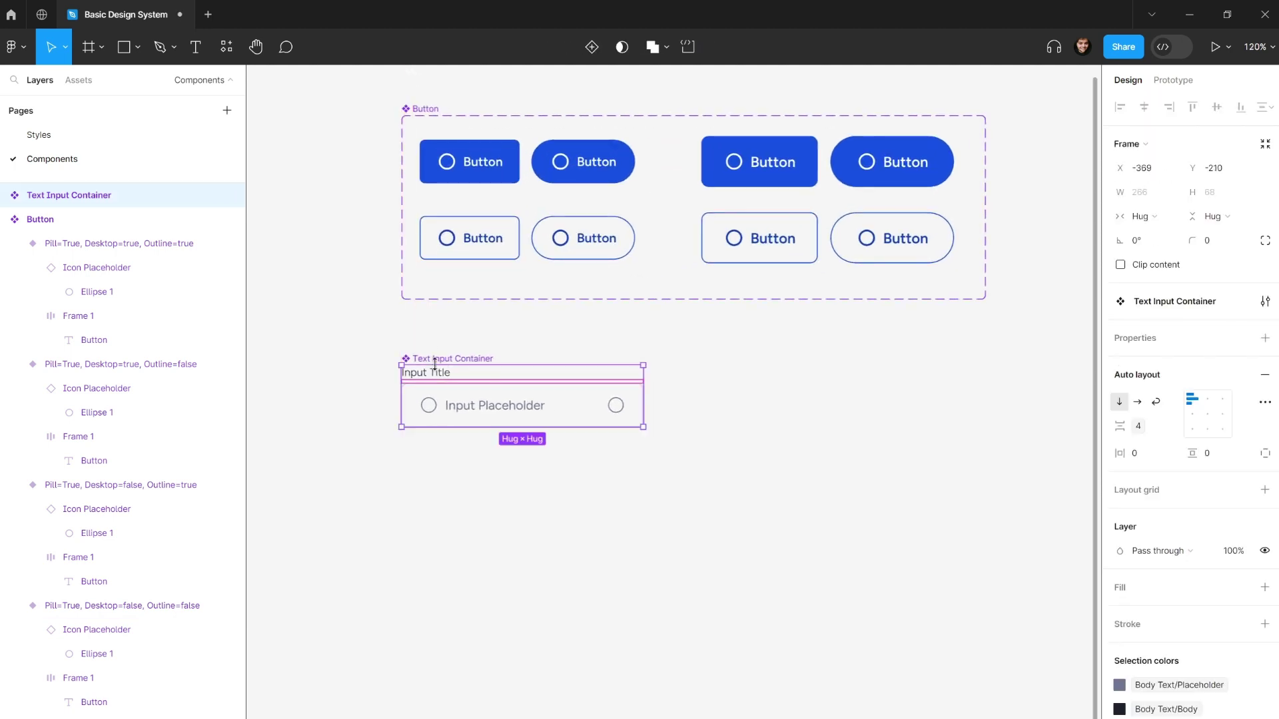
pyautogui.scroll(3, 444, 378)
pyautogui.doubleClick(433, 373)
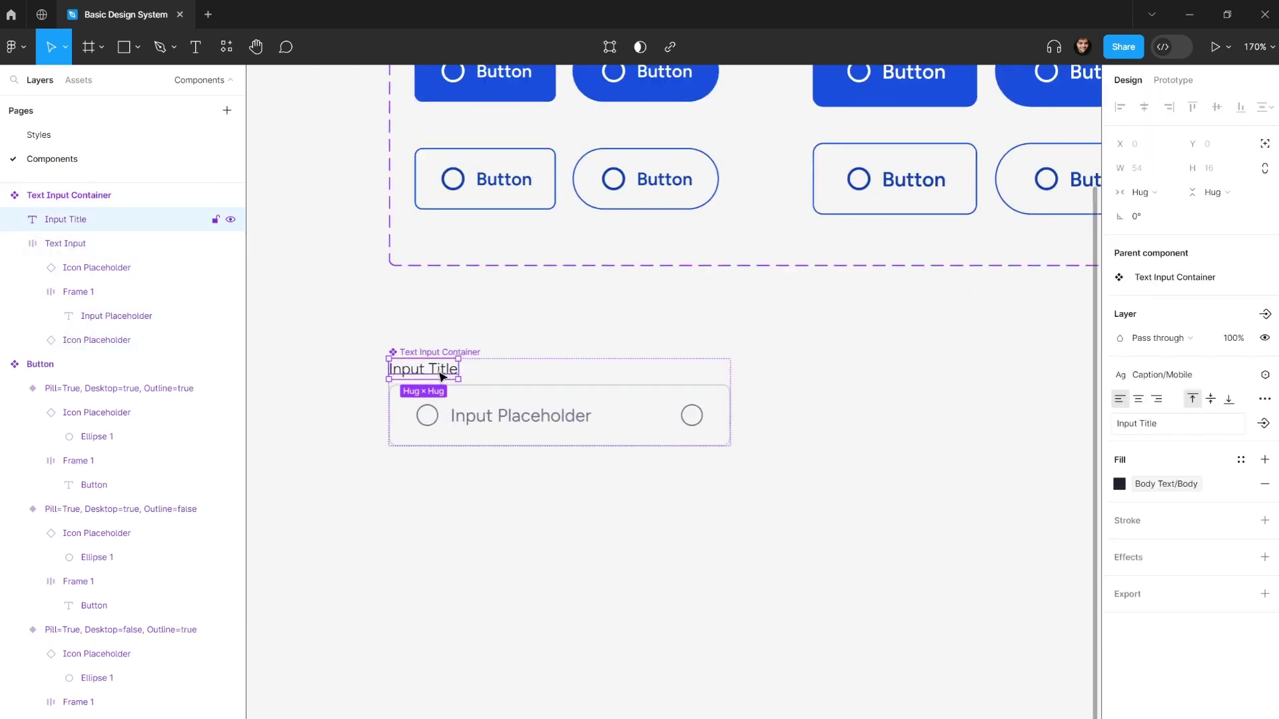
pyautogui.click(473, 321)
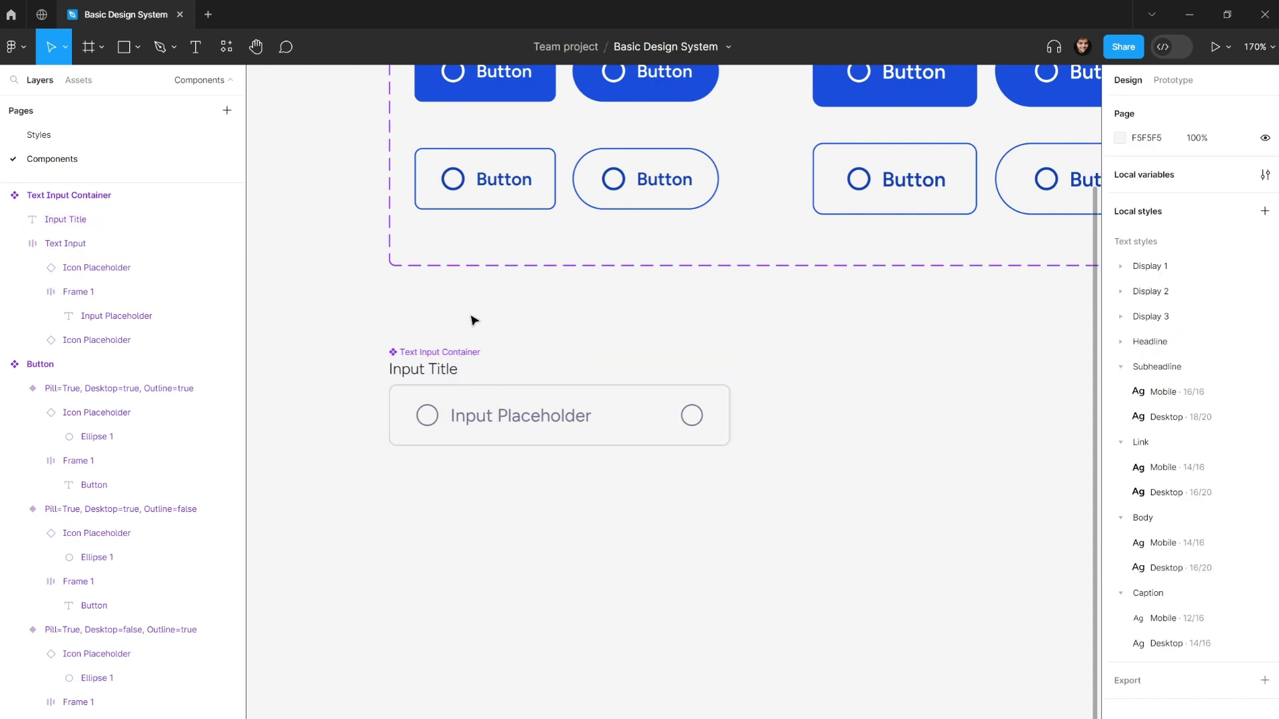
pyautogui.doubleClick(442, 370)
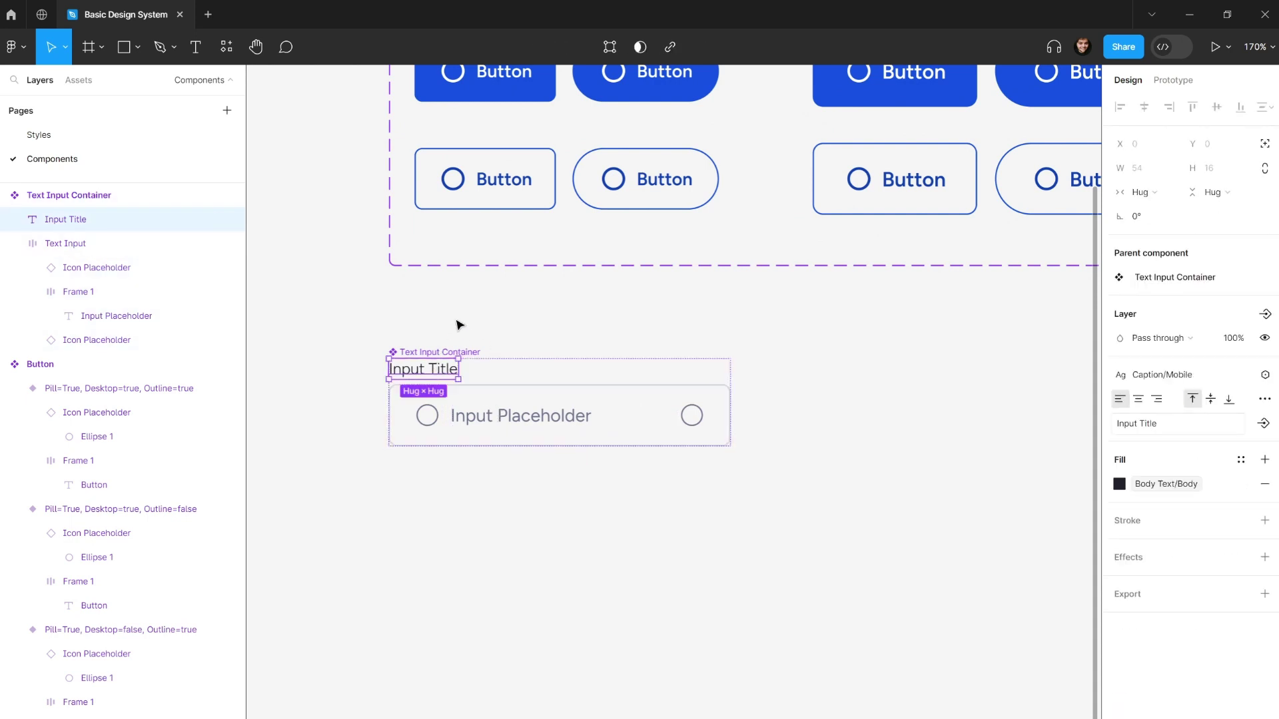
pyautogui.click(460, 322)
pyautogui.click(446, 362)
pyautogui.click(445, 331)
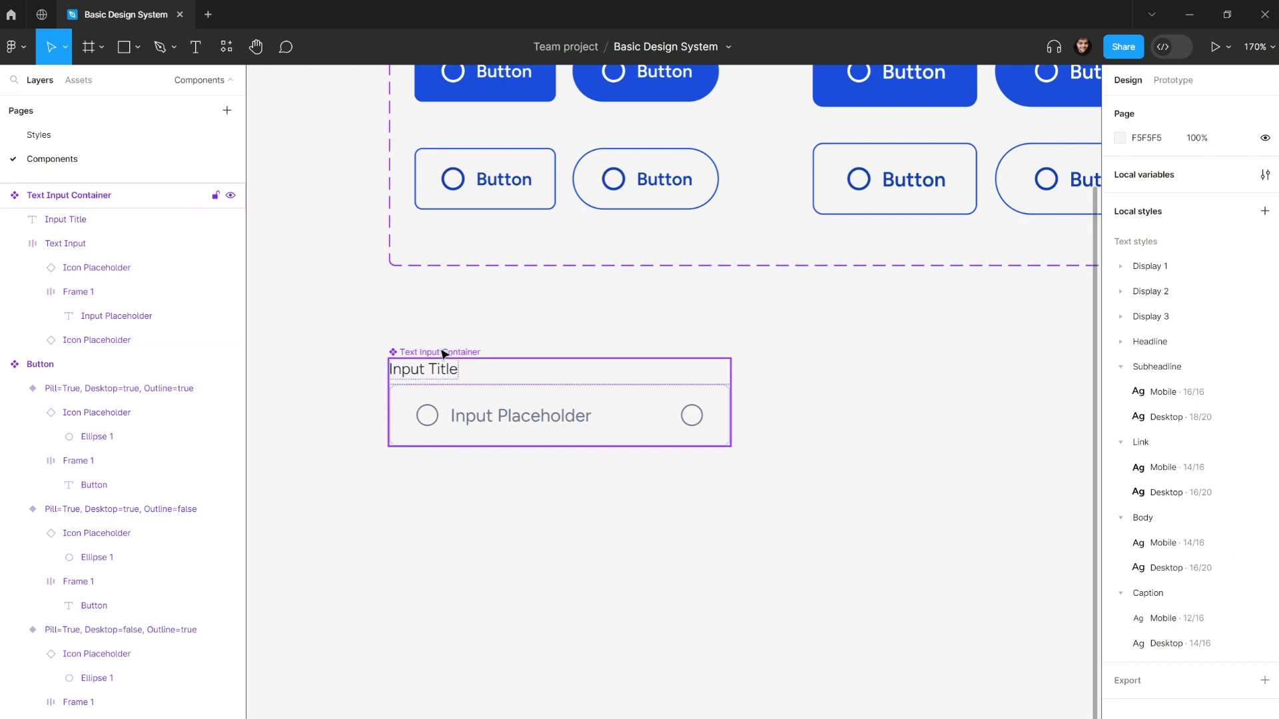
# - Create a text property named Title with the value Input Title on the Text Input Container component
pyautogui.click(445, 352)
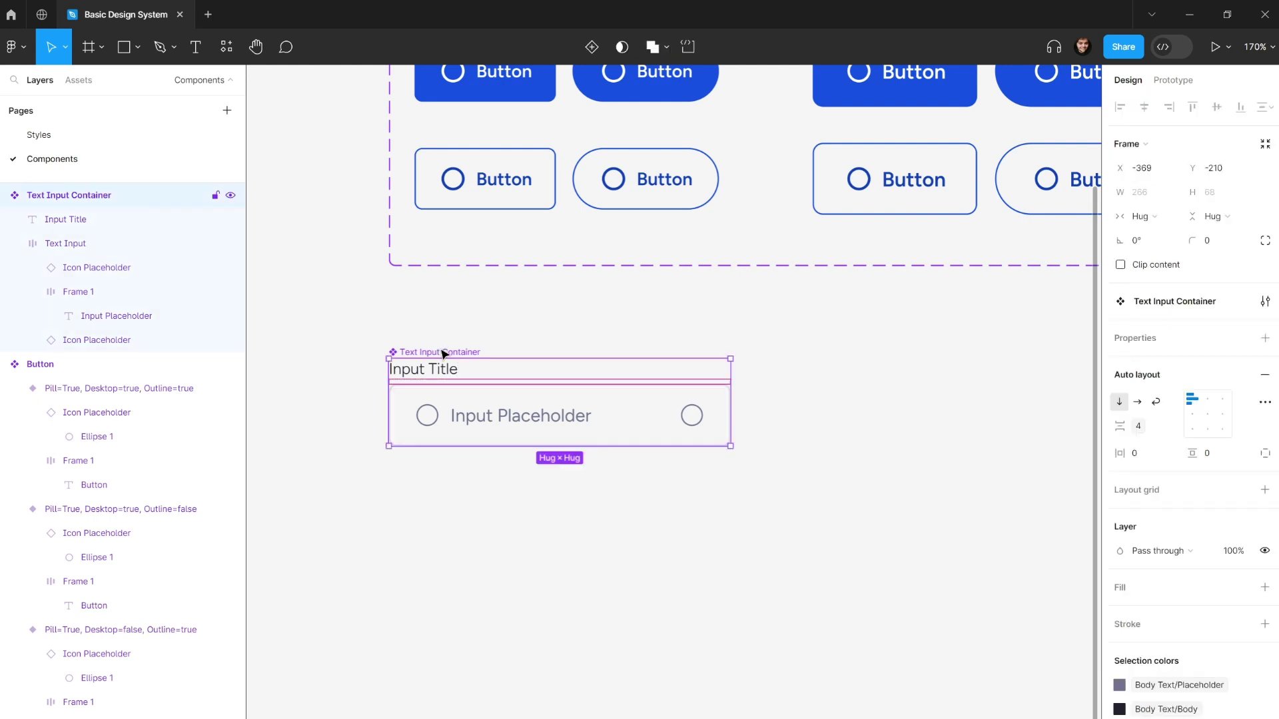
pyautogui.click(1265, 338)
pyautogui.click(1166, 442)
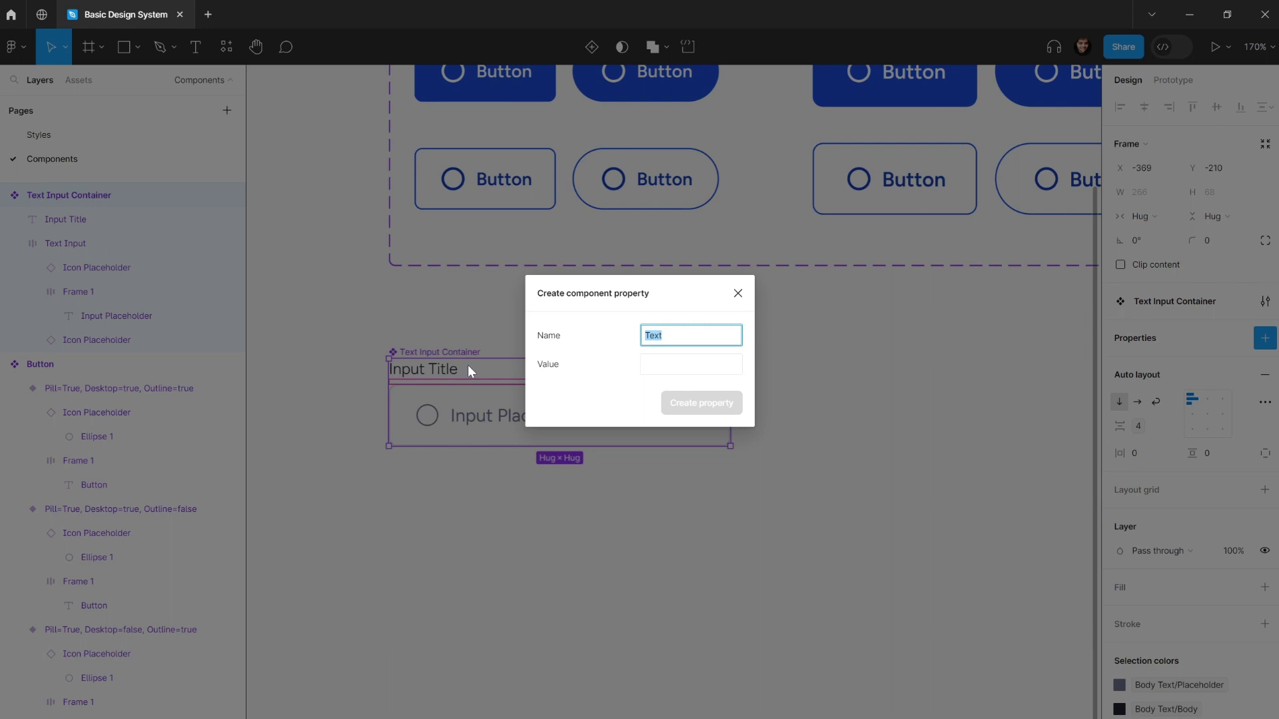
pyautogui.write('Title')
pyautogui.click(703, 370)
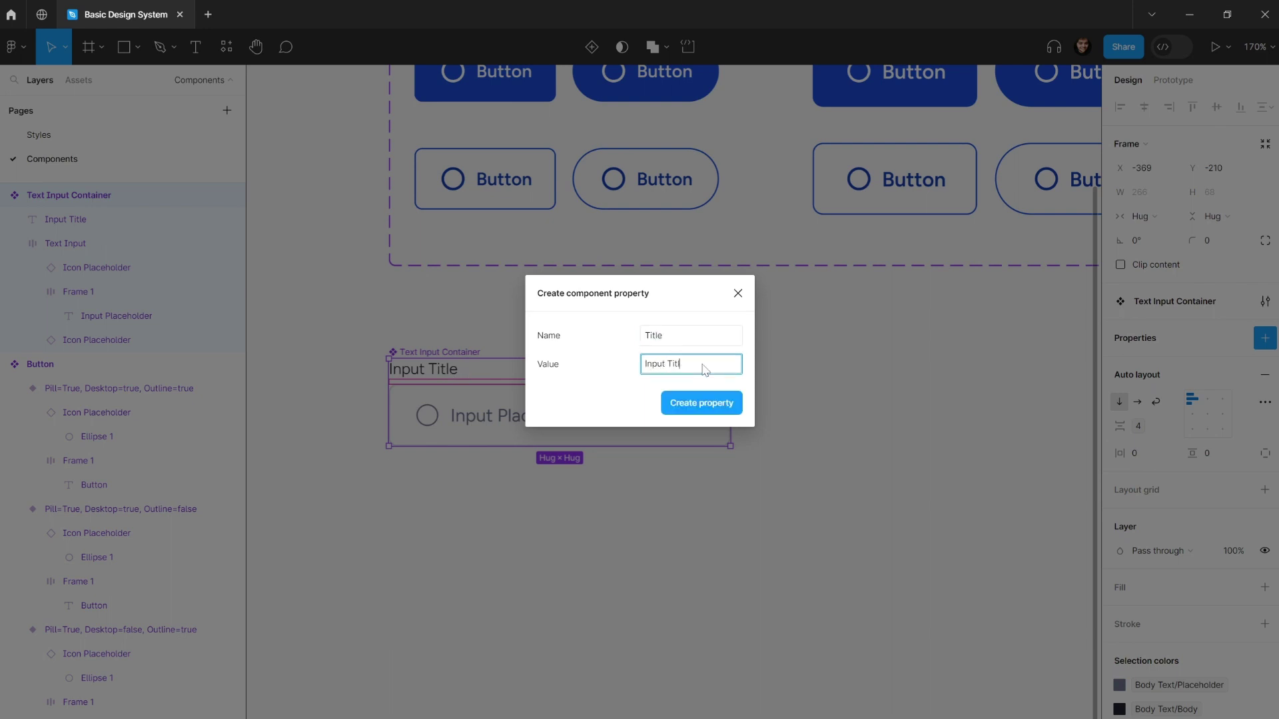
pyautogui.press('Return')
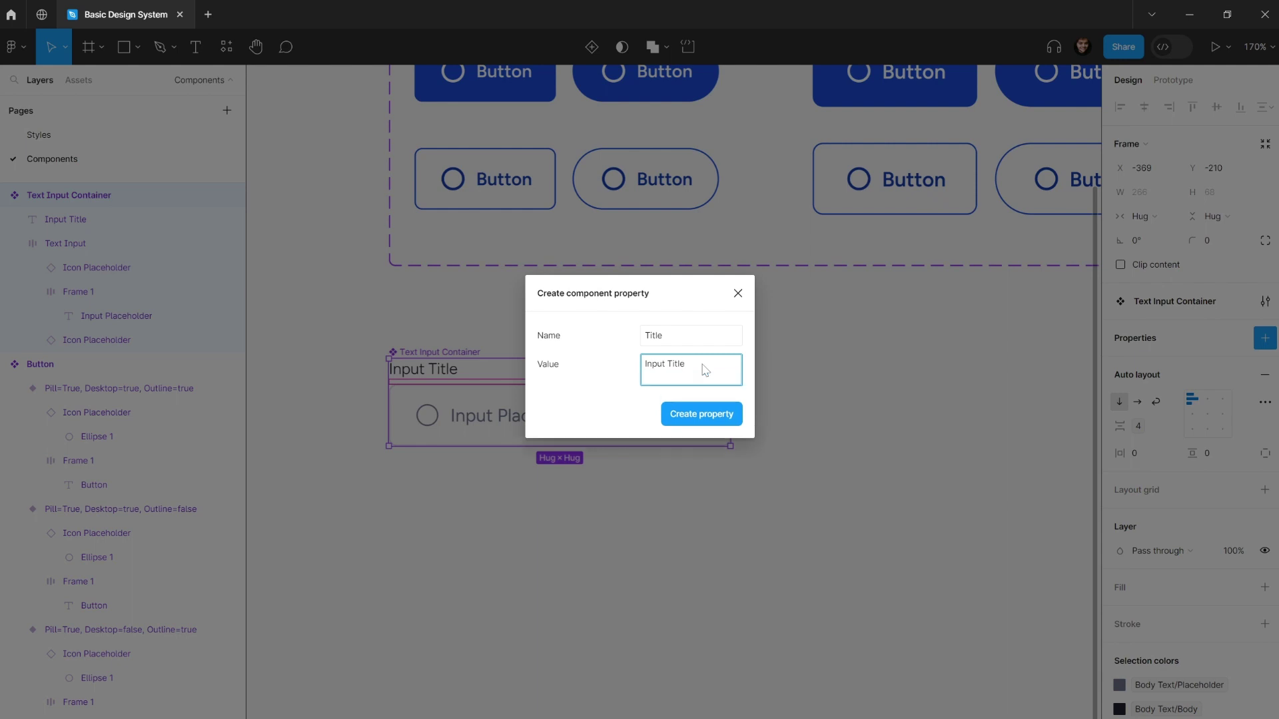
pyautogui.press('BackSpace')
pyautogui.click(714, 399)
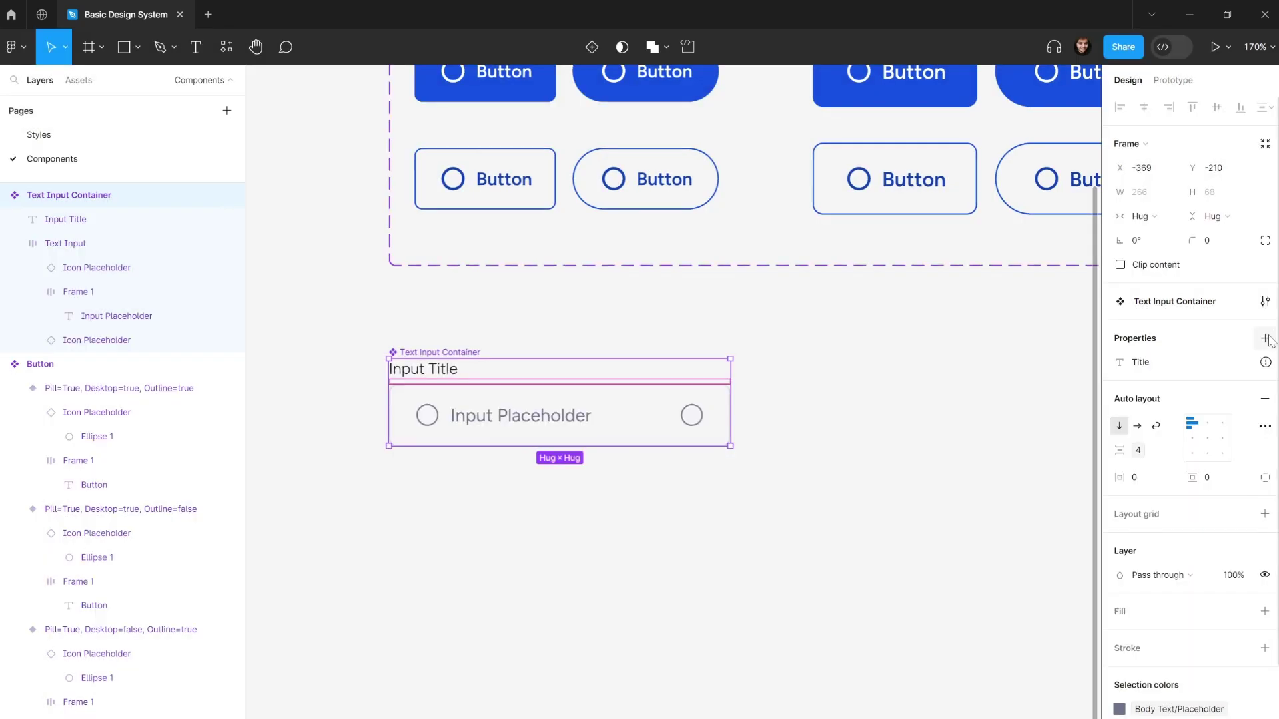
# - Create a text property named Placeholder with the value Input Placeholder on the Text Input Container component
pyautogui.click(1264, 338)
pyautogui.click(1165, 442)
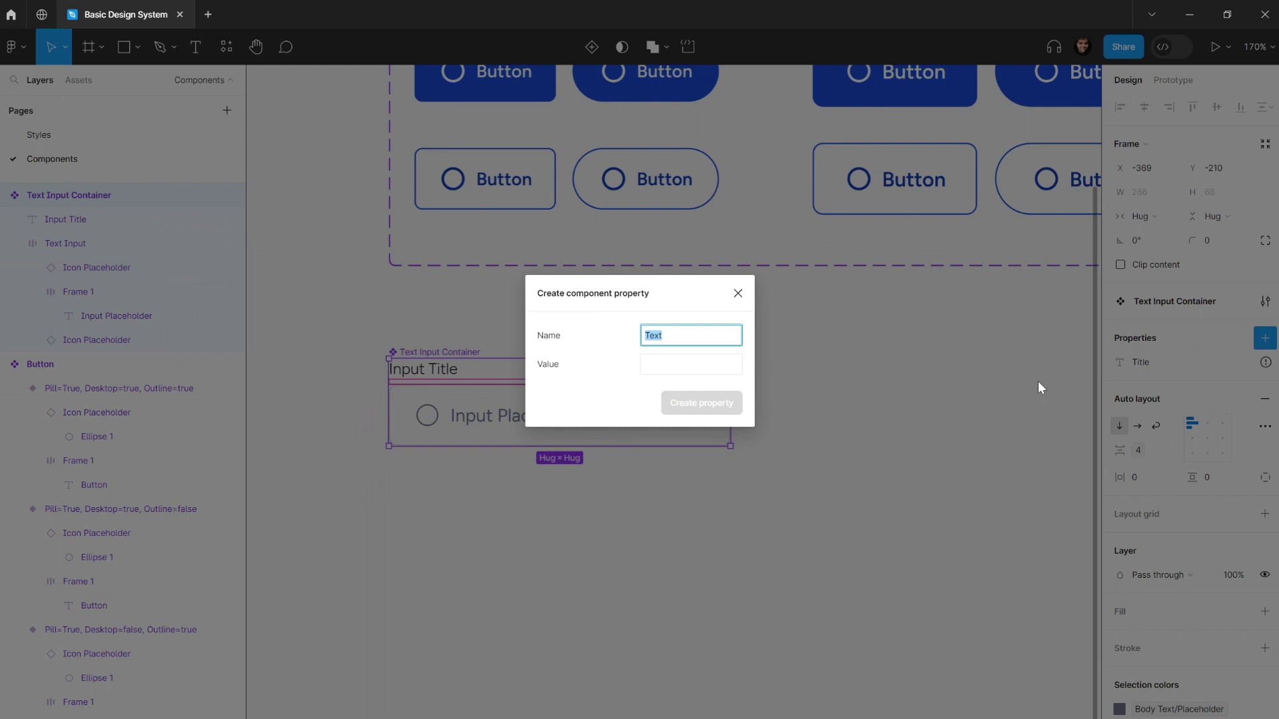
pyautogui.write('Placeholder')
pyautogui.click(682, 365)
pyautogui.write('In')
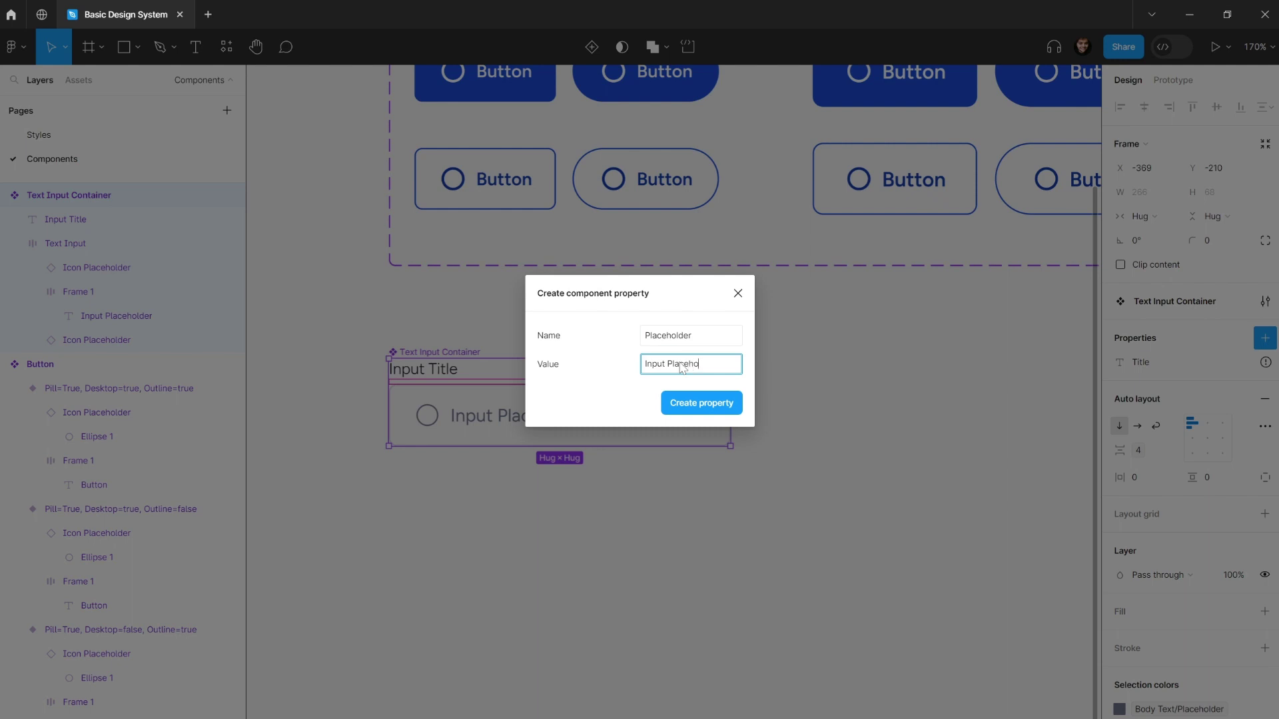
pyautogui.click(692, 411)
# - Link the Input Title layer's text content to the Title property
pyautogui.click(442, 380)
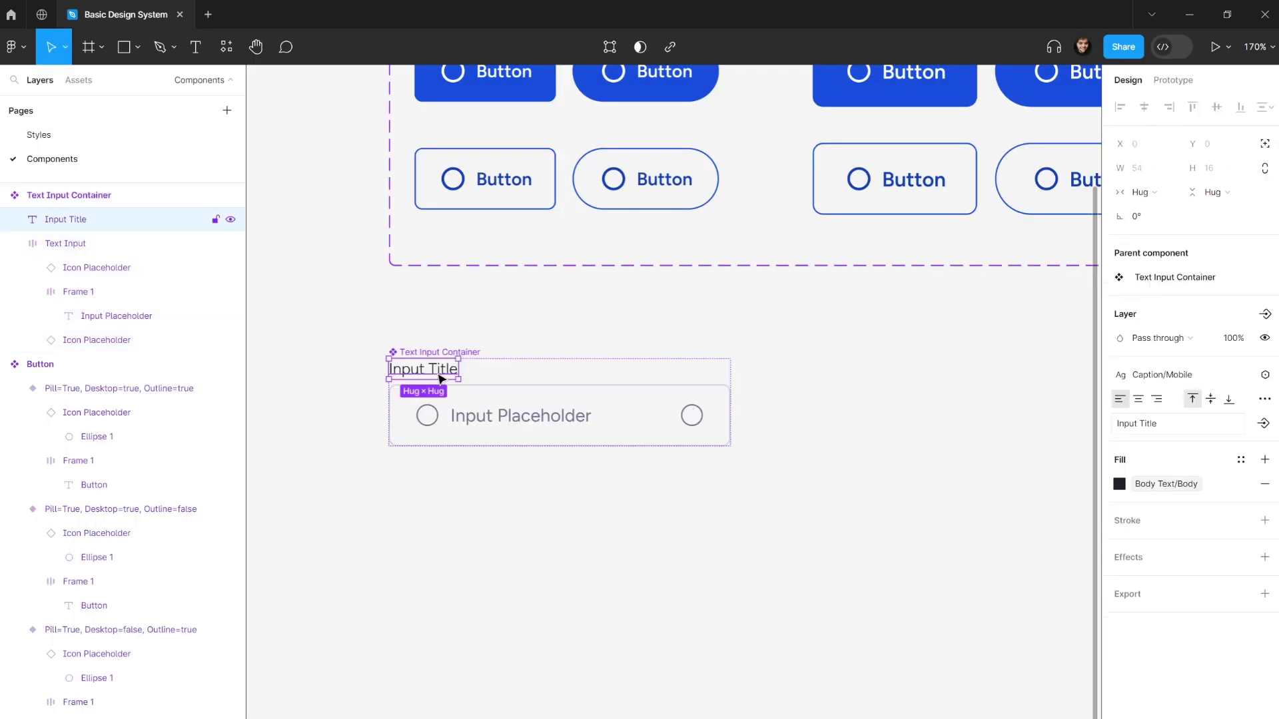
pyautogui.click(1263, 425)
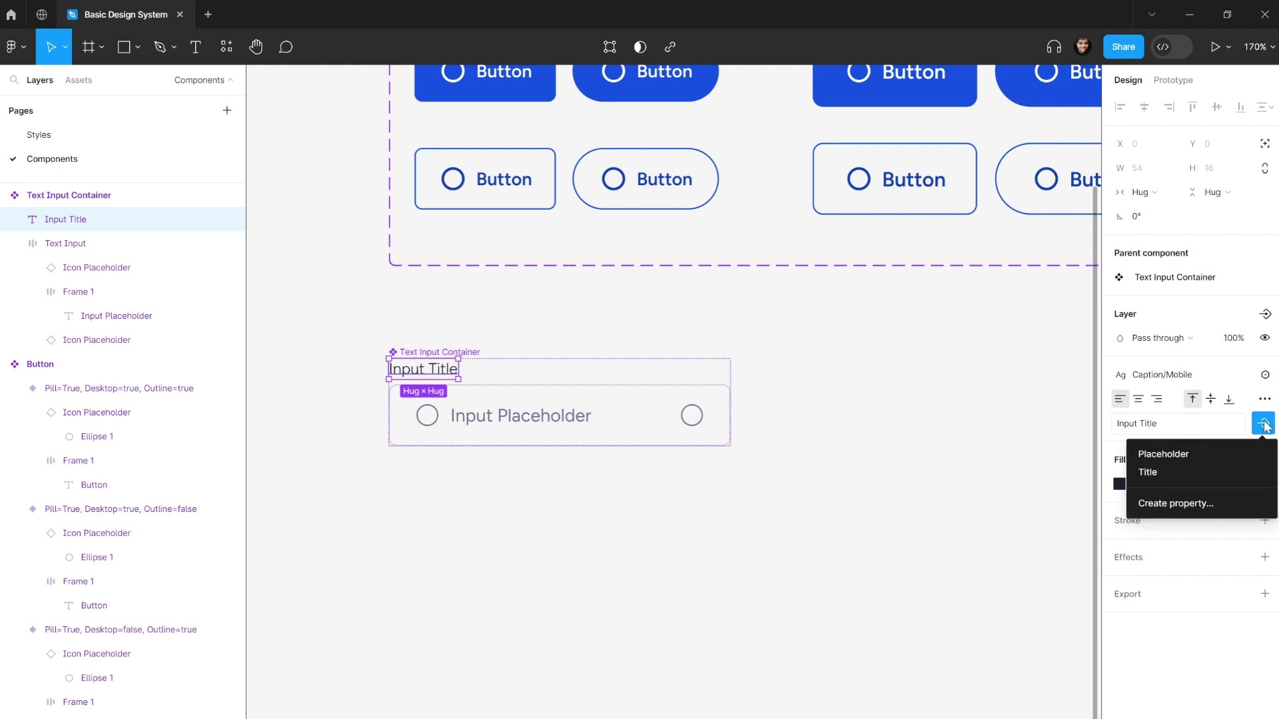
pyautogui.click(1221, 471)
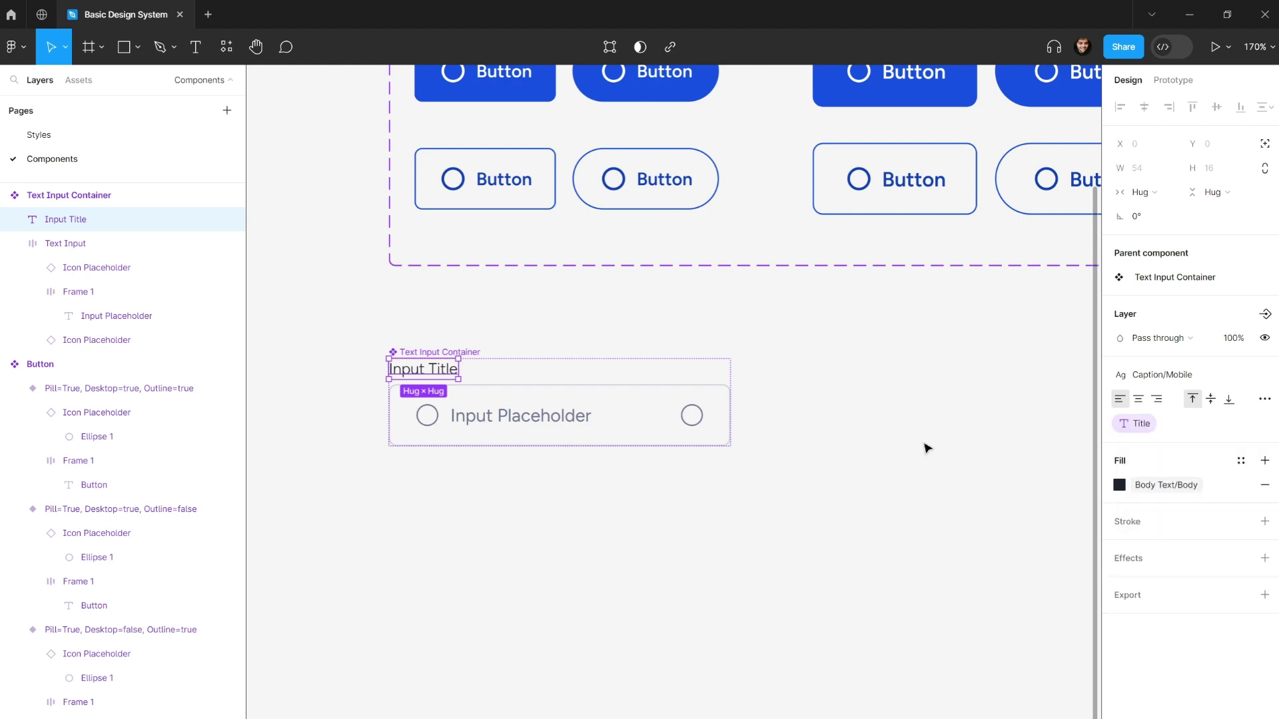
# - Link the Input Placeholder layer's text content to the Placeholder property
pyautogui.click(569, 416)
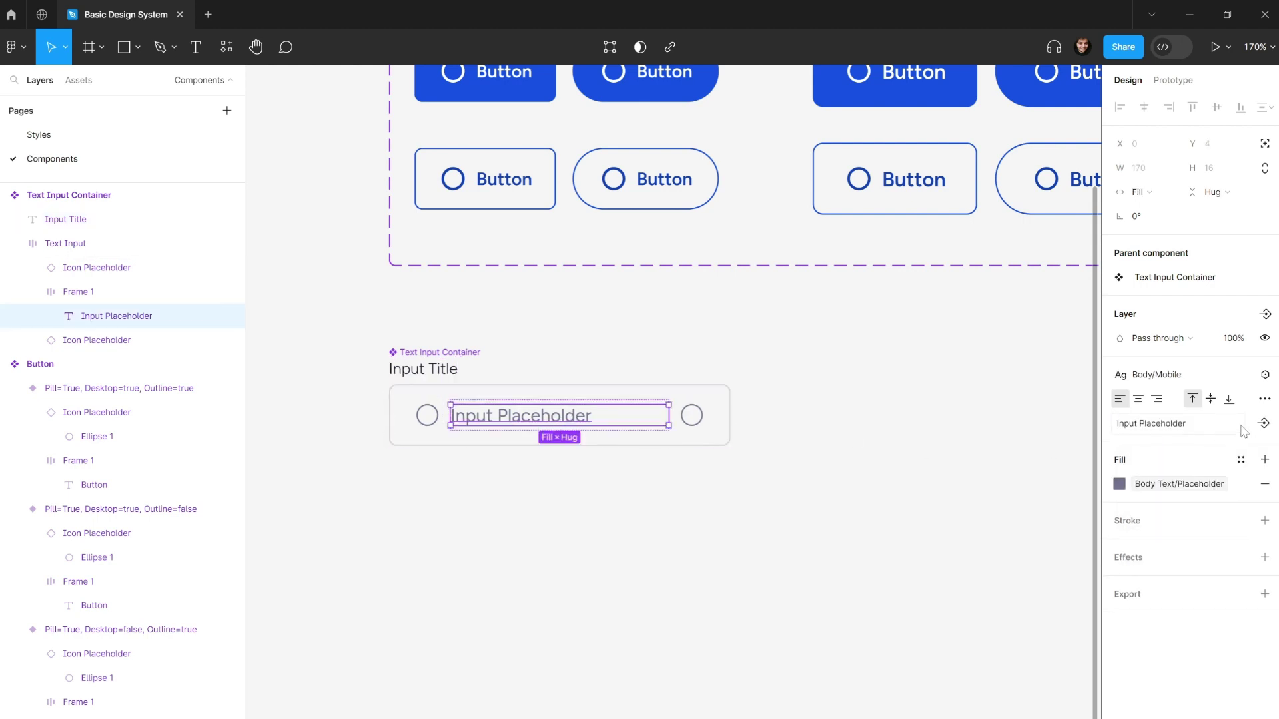
pyautogui.click(1263, 425)
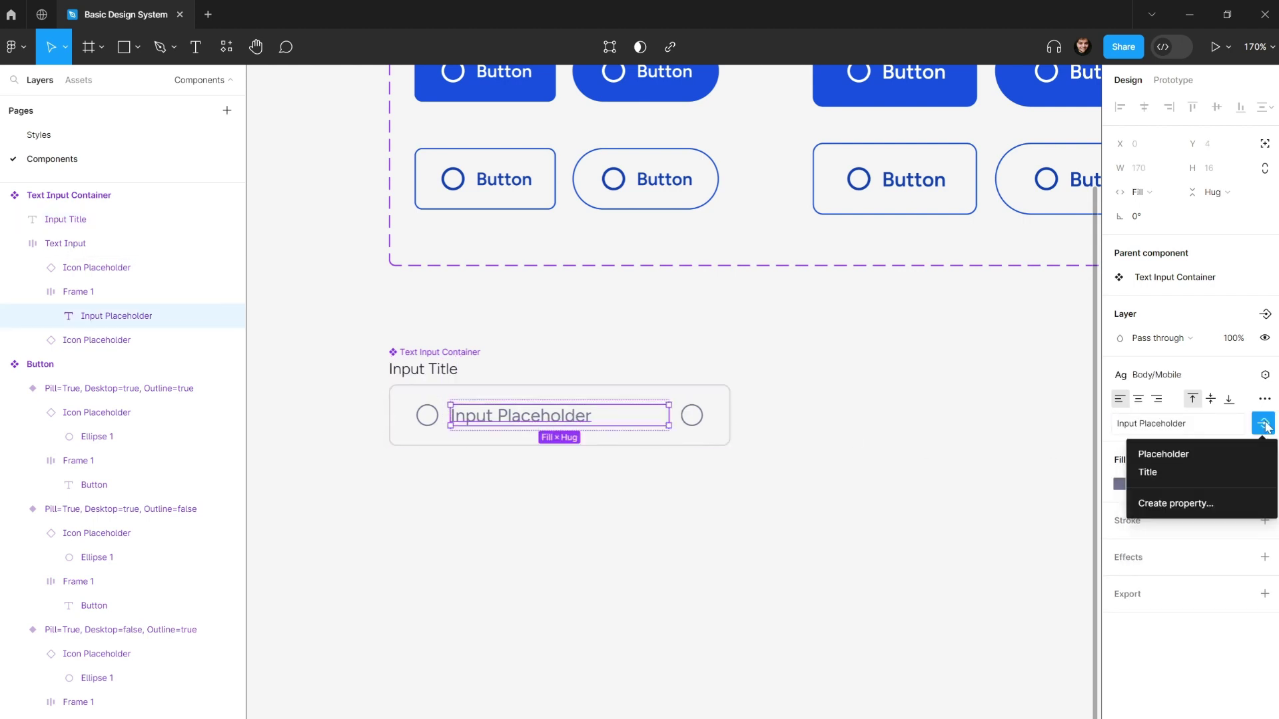
pyautogui.click(1190, 458)
pyautogui.click(721, 354)
# - Duplicate Text Input Container as an instance to the right of the main component, at X 63 and Y -192
pyautogui.click(449, 351)
pyautogui.moveTo(528, 343); pyautogui.dragTo(458, 339)
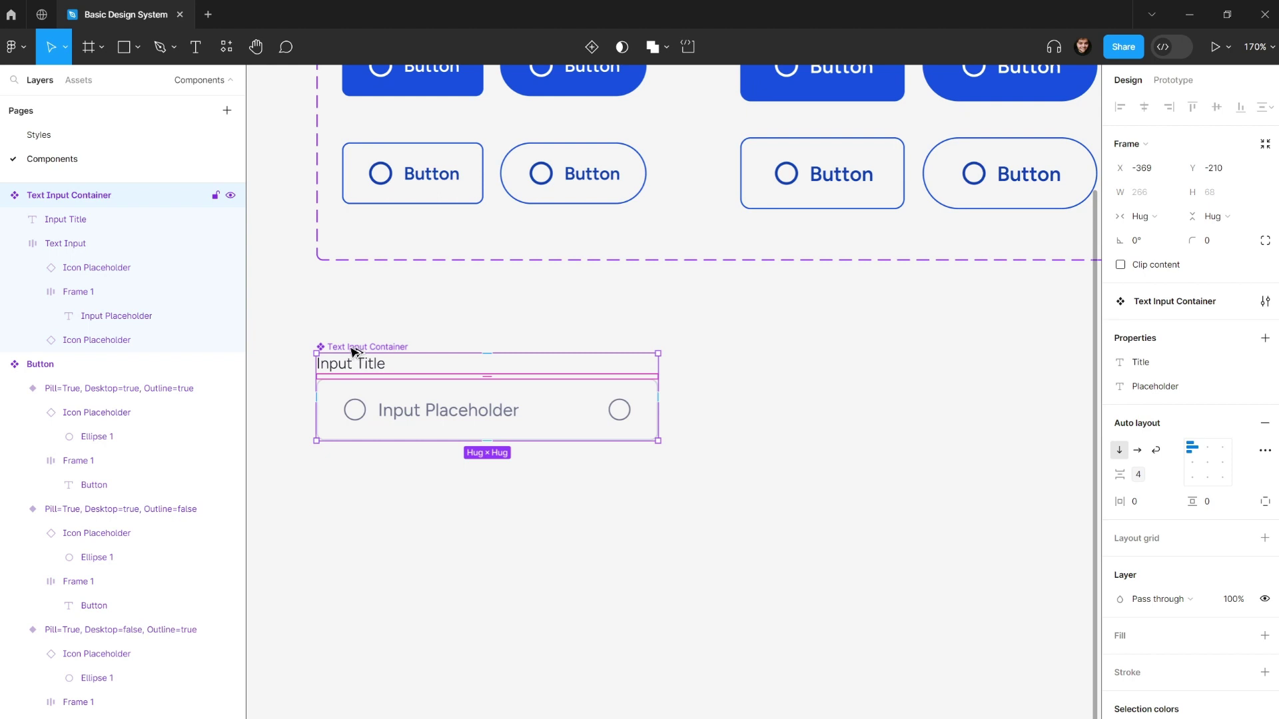
pyautogui.moveTo(360, 351); pyautogui.dragTo(603, 363)
pyautogui.scroll(5, 591, 357)
pyautogui.scroll(1, 567, 373)
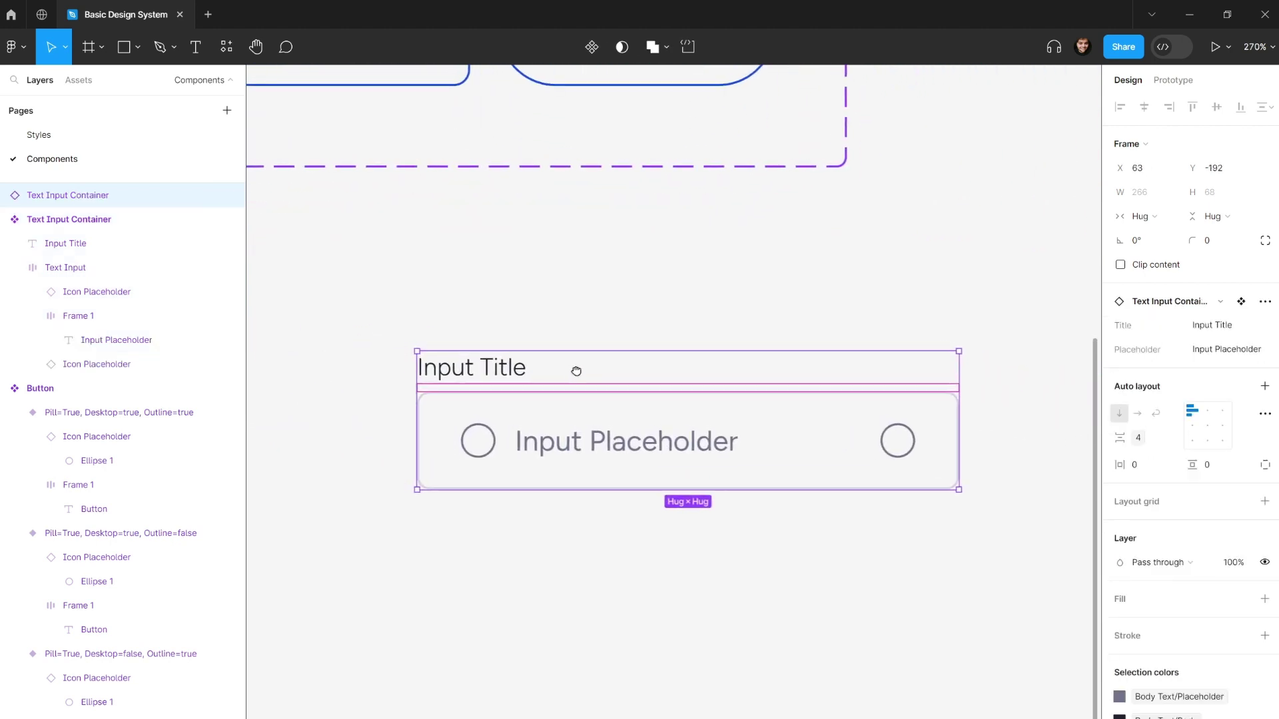
# - Test the instance's text properties by setting Title to Your Name and Placeholder to Name
pyautogui.click(1208, 333)
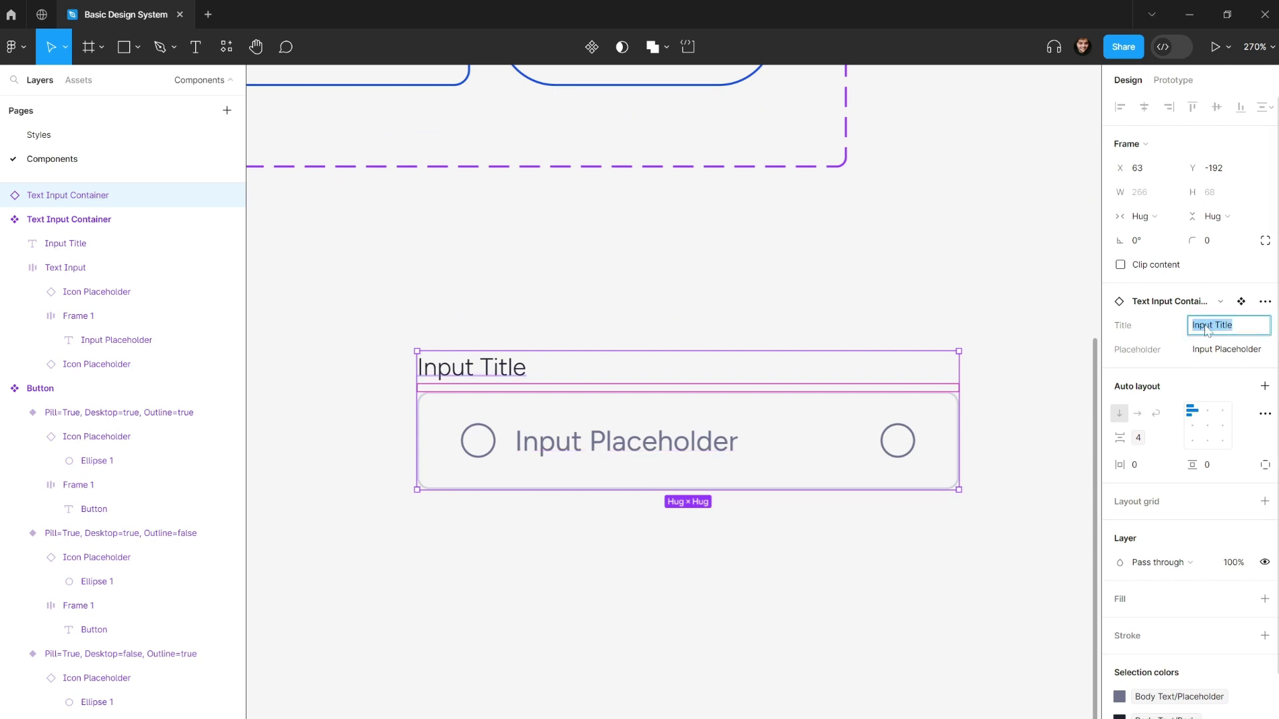
pyautogui.write('Your Name')
pyautogui.click(1226, 351)
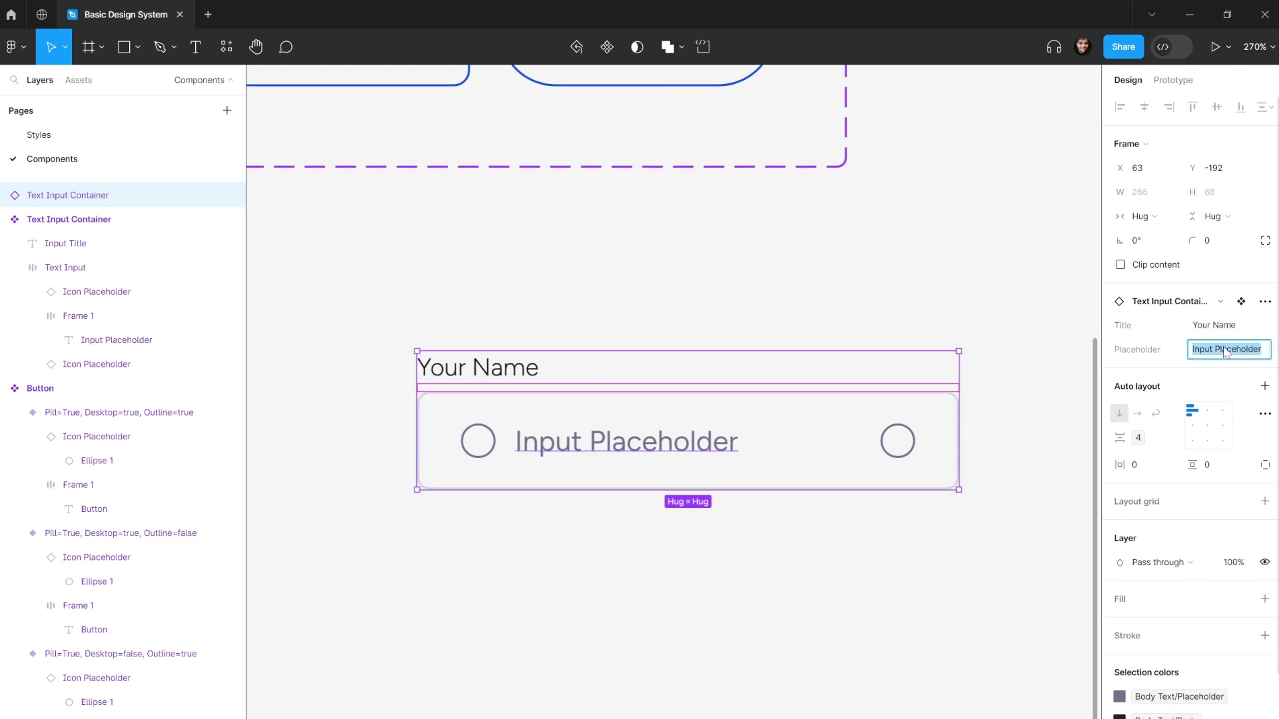
pyautogui.write('Name')
pyautogui.press('Return')
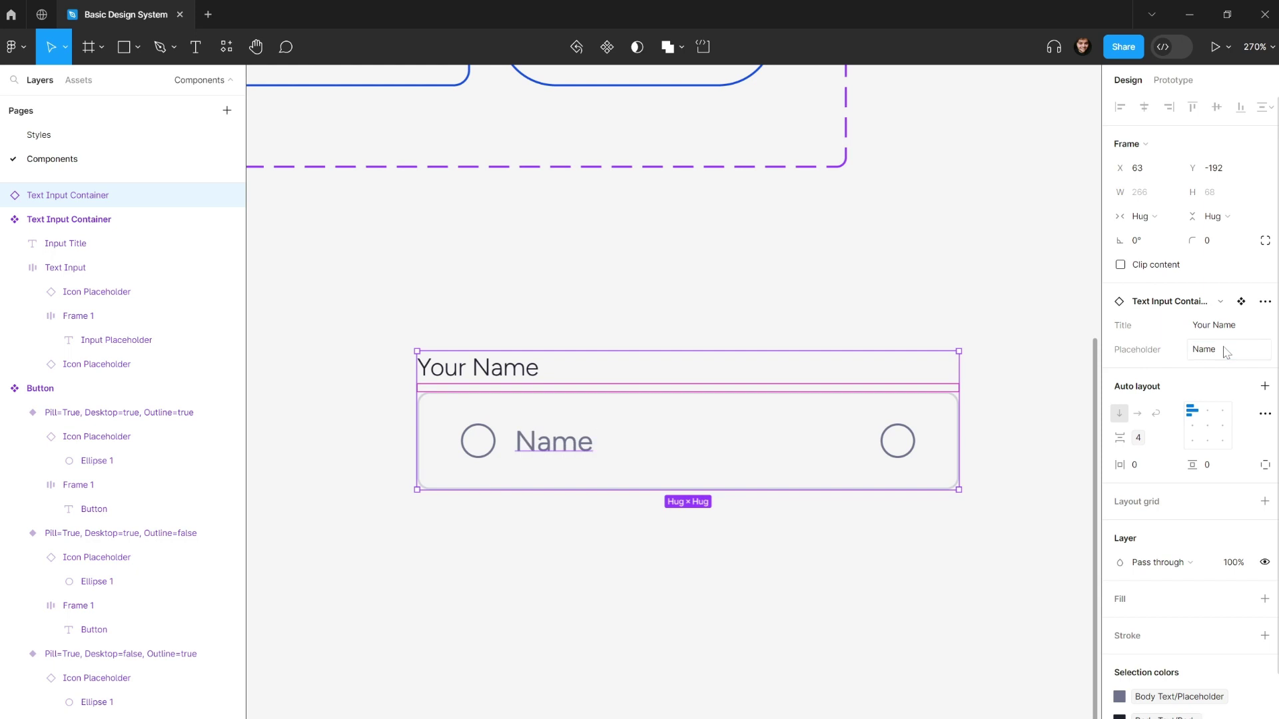
# - Delete the Your Name test instance of Text Input Container
pyautogui.click(822, 297)
pyautogui.scroll(-3, 673, 288)
pyautogui.scroll(-2, 673, 287)
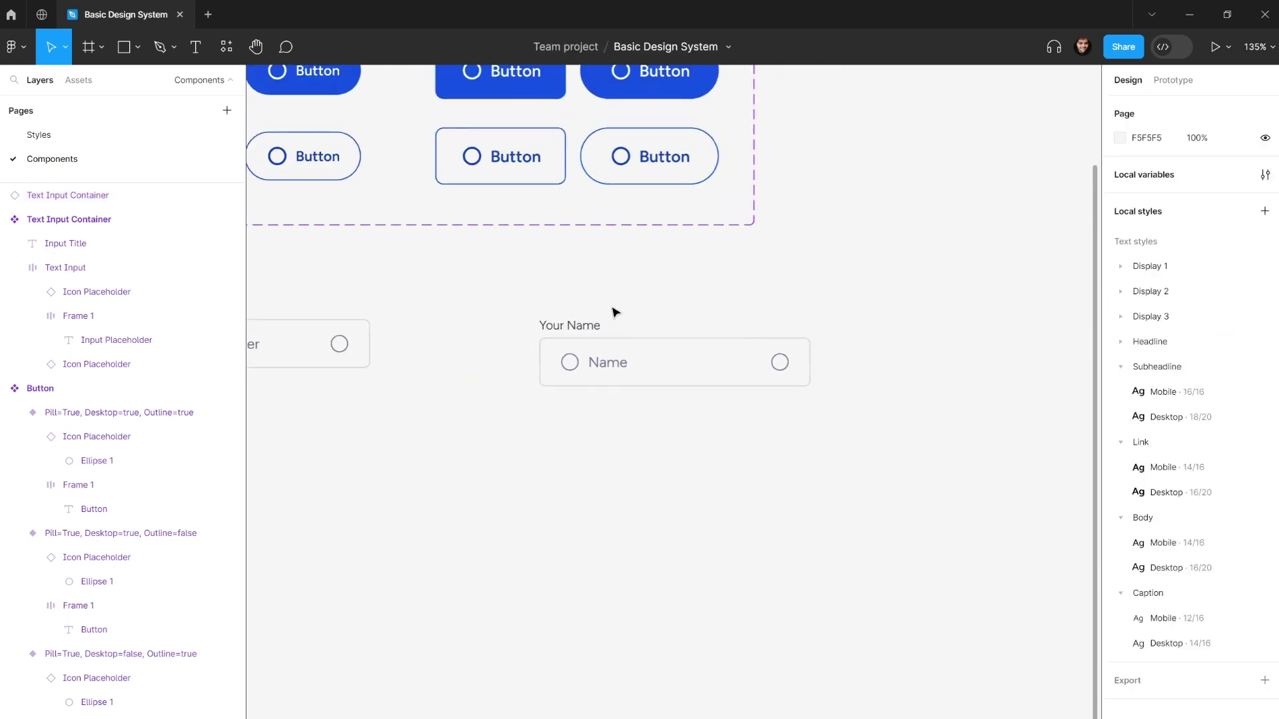
pyautogui.click(581, 331)
pyautogui.press('Delete')
pyautogui.scroll(3, 579, 331)
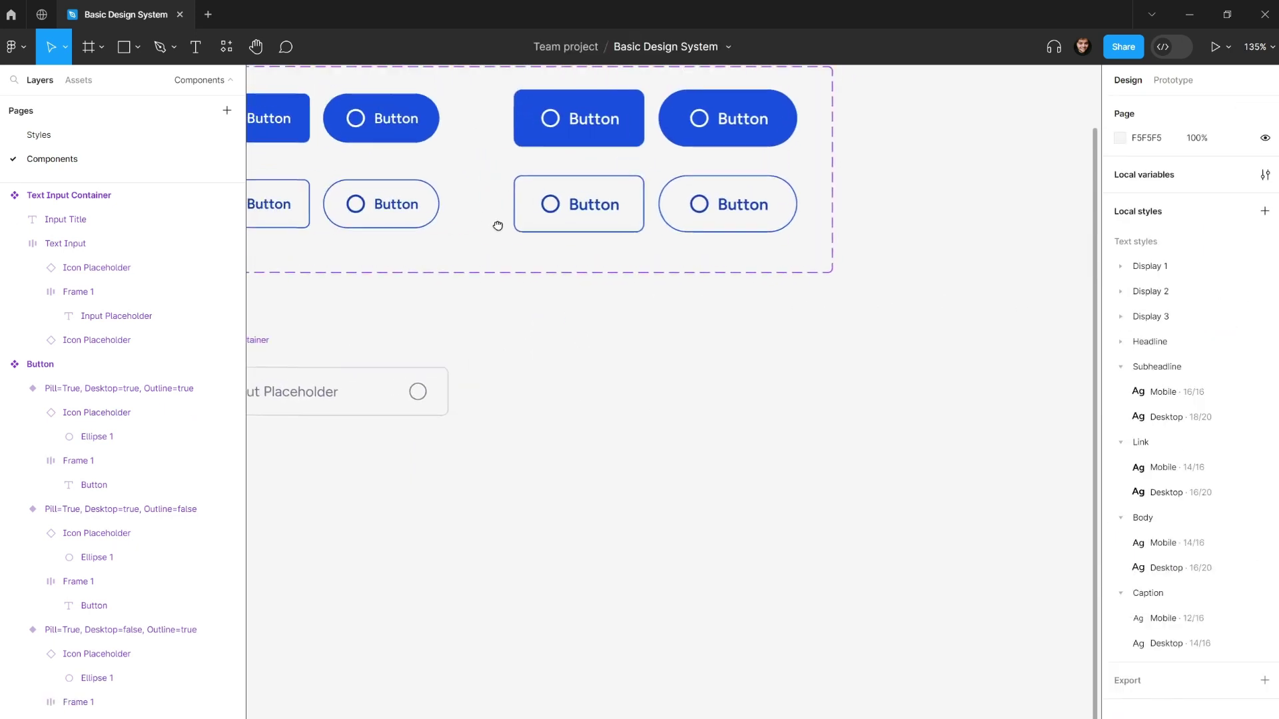
pyautogui.scroll(3, 606, 348)
pyautogui.scroll(2, 570, 356)
pyautogui.click(544, 415)
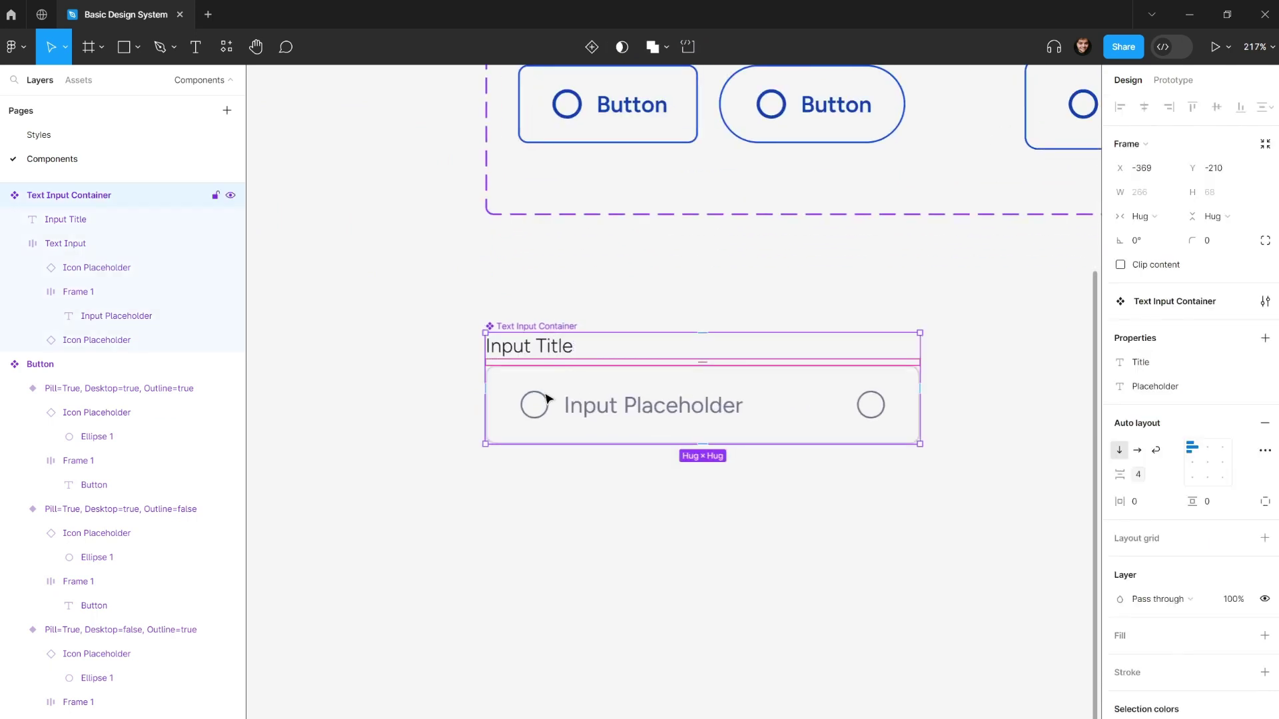
pyautogui.doubleClick(544, 416)
pyautogui.doubleClick(544, 416)
pyautogui.click(870, 403)
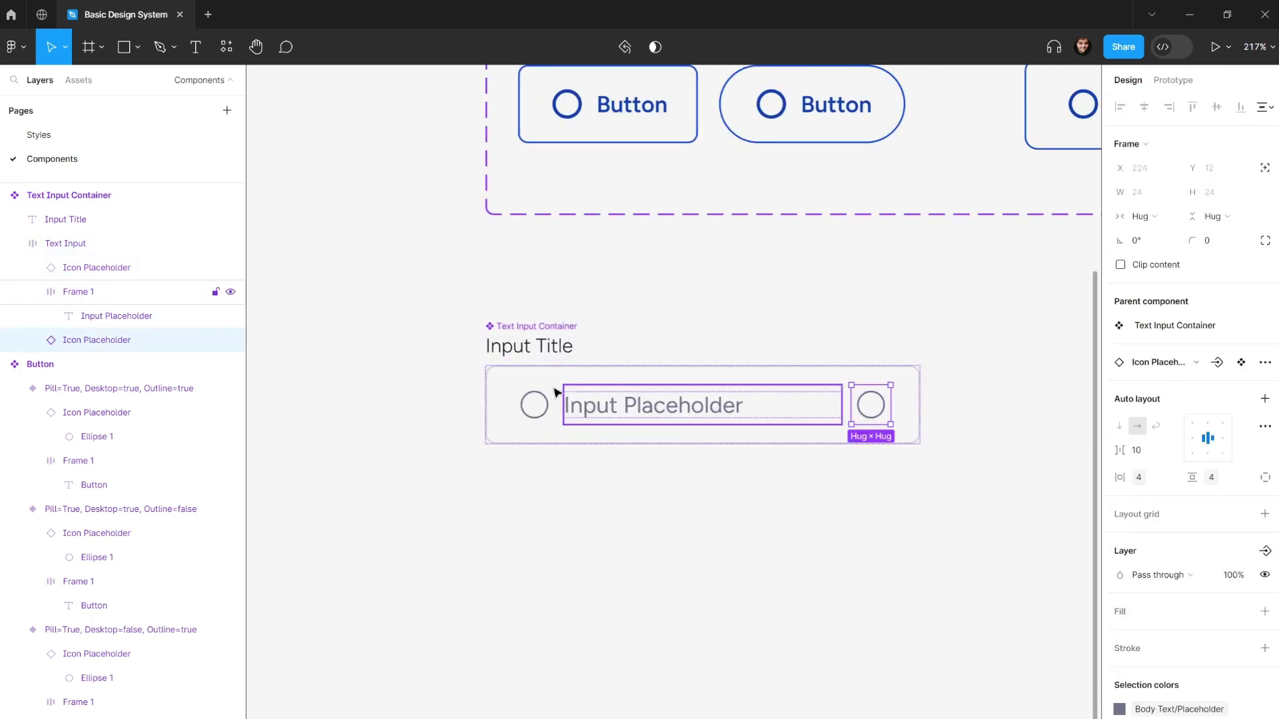
# - Create an instance swap property named Left Icon on Text Input Container with Icon Placeholder as its value
pyautogui.click(548, 328)
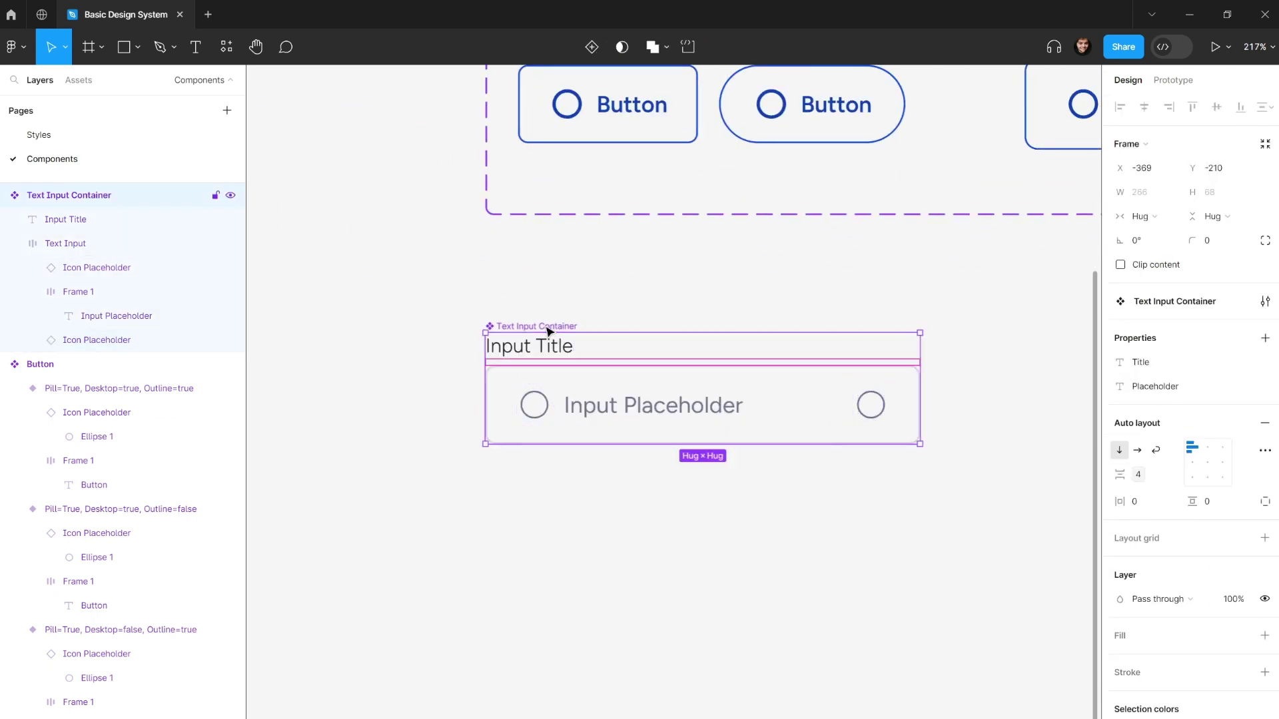
pyautogui.click(1264, 338)
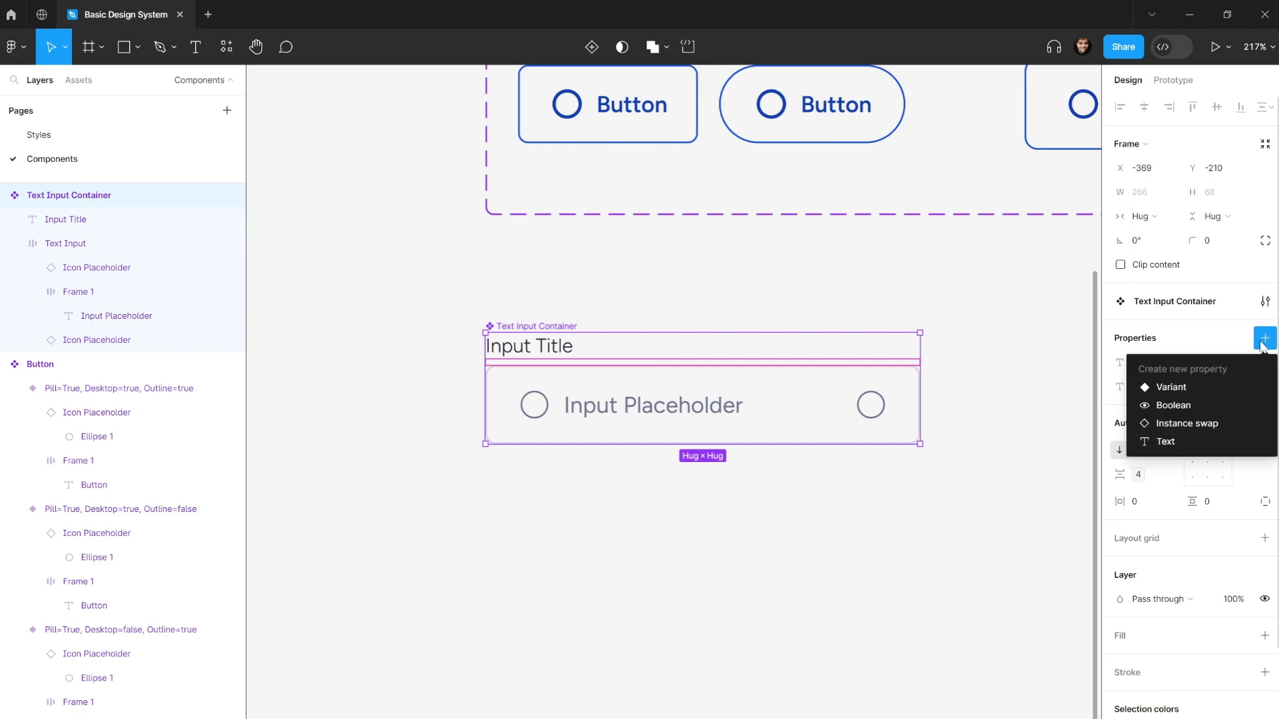
pyautogui.click(1171, 422)
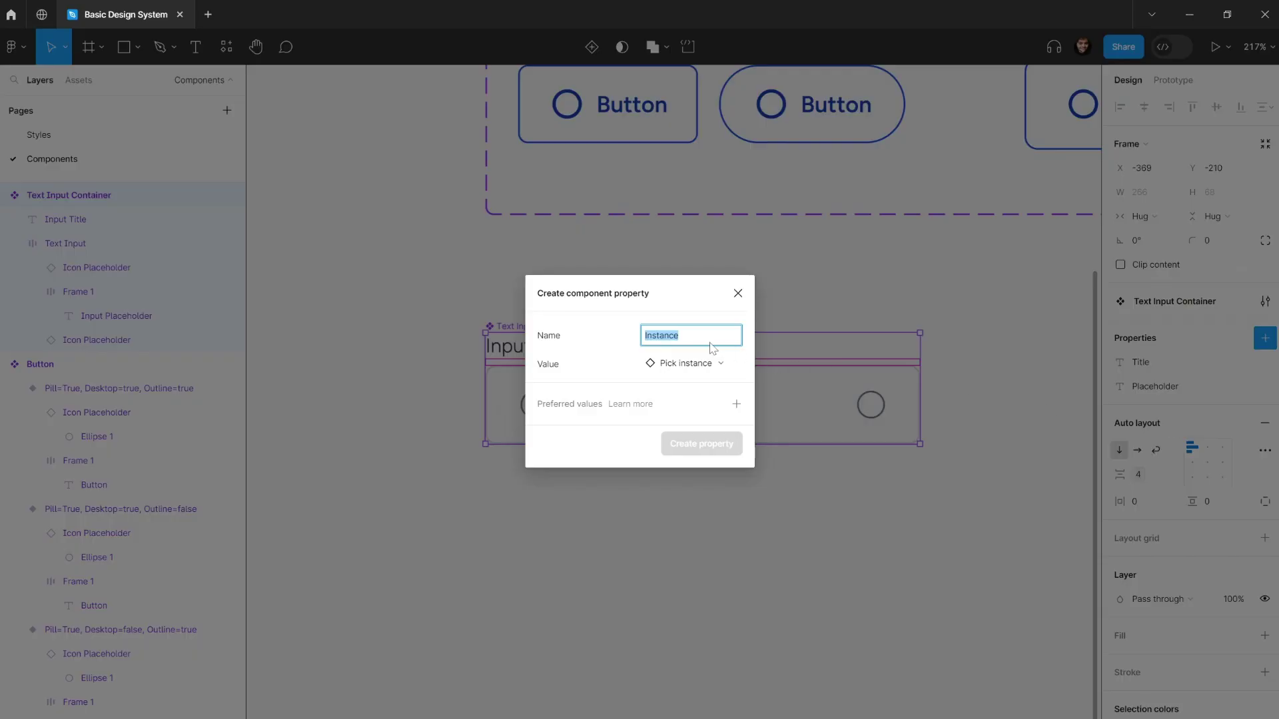
pyautogui.write('Left Icon')
pyautogui.click(696, 363)
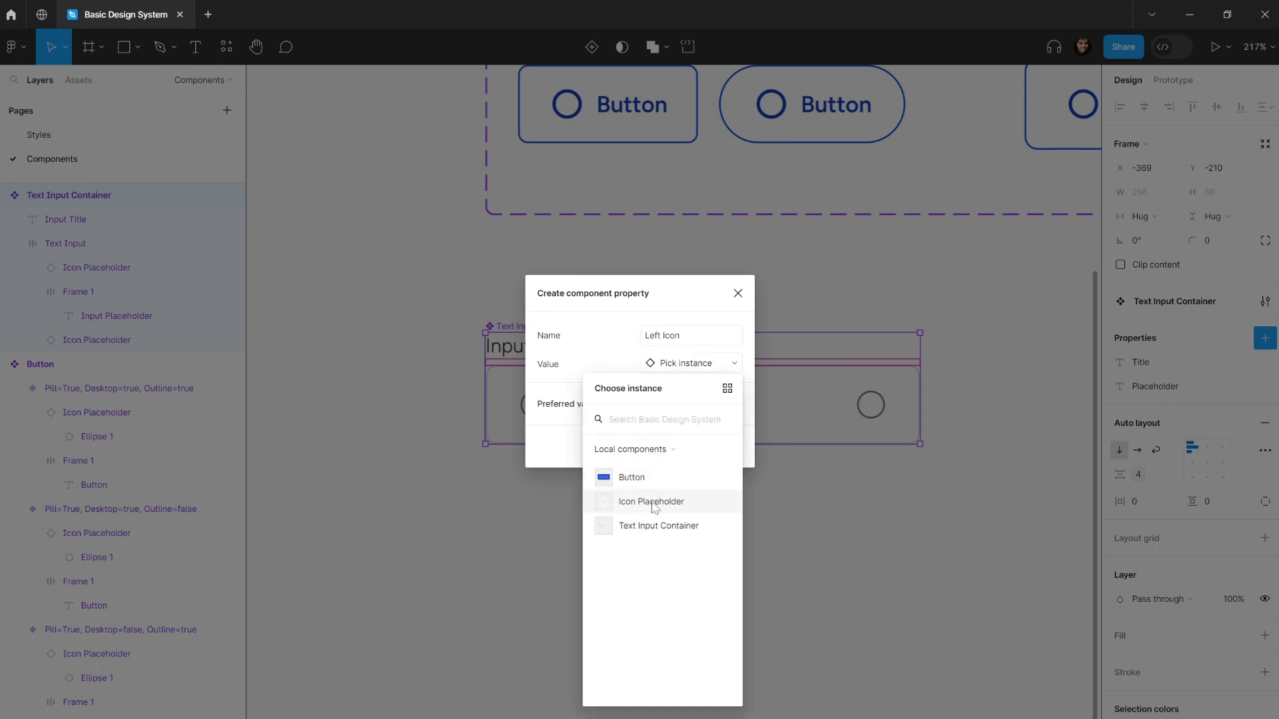
pyautogui.click(651, 503)
pyautogui.click(704, 445)
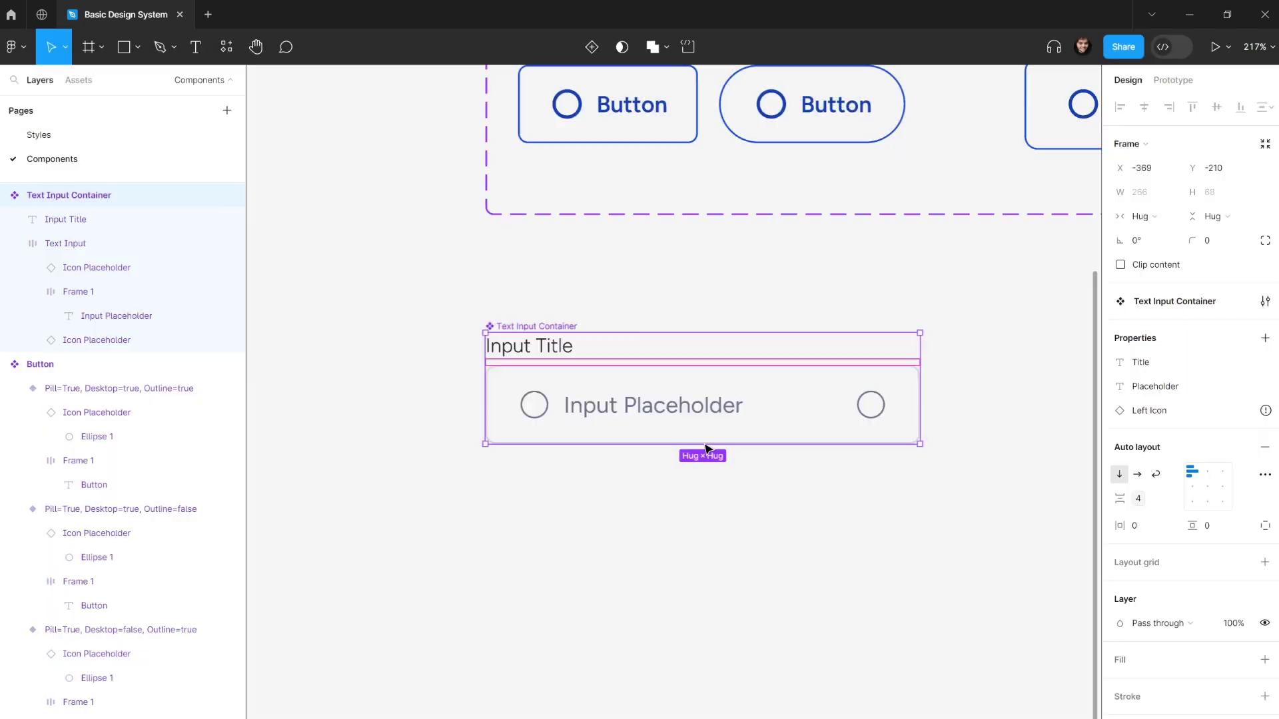
# - Create an instance swap property named Right Icon on the Text Input Container component
pyautogui.click(1265, 338)
pyautogui.click(1192, 424)
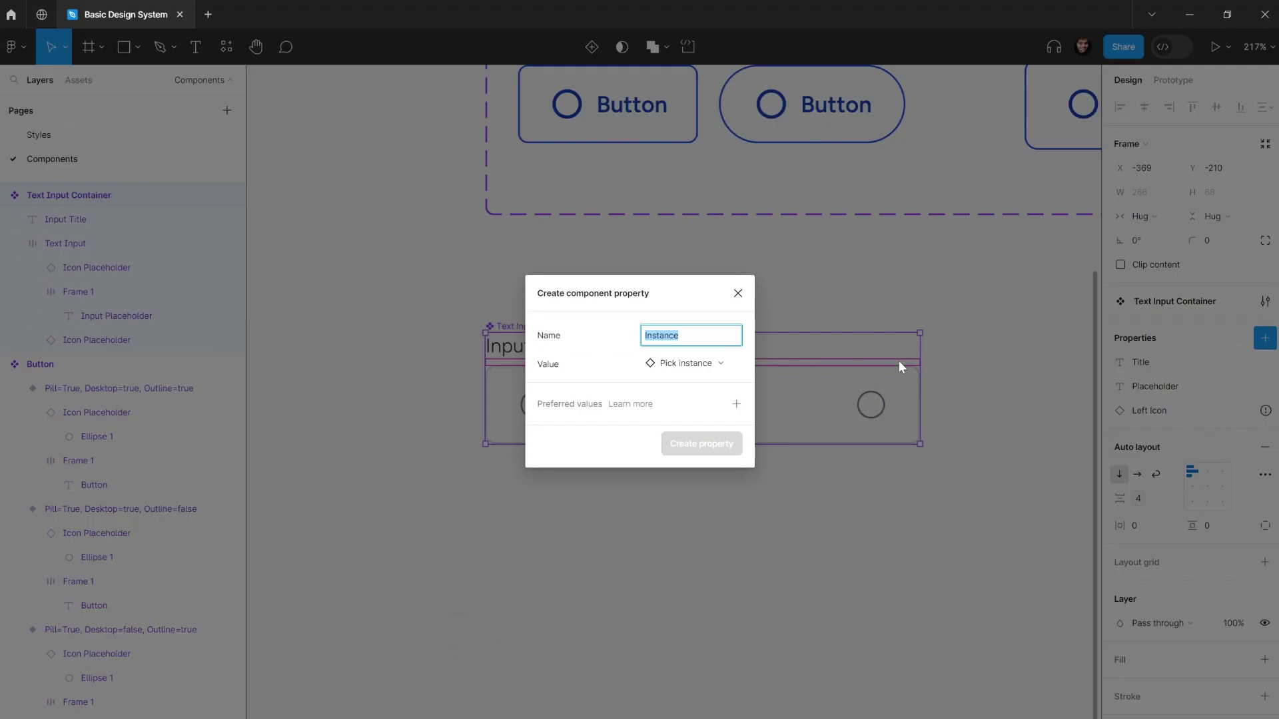
pyautogui.write('Right Icon')
pyautogui.click(701, 363)
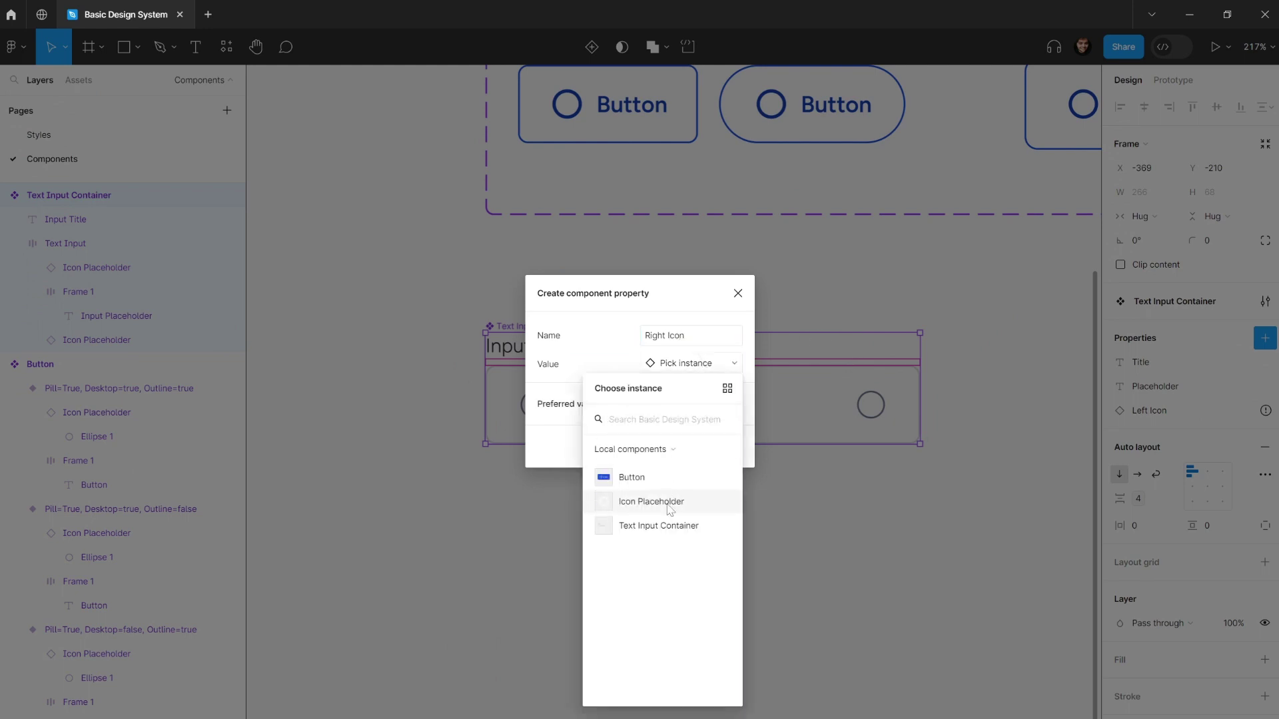
# - Pick Icon Placeholder as the value of the "Right Icon" instance-swap property and create the property
pyautogui.click(670, 504)
pyautogui.click(713, 443)
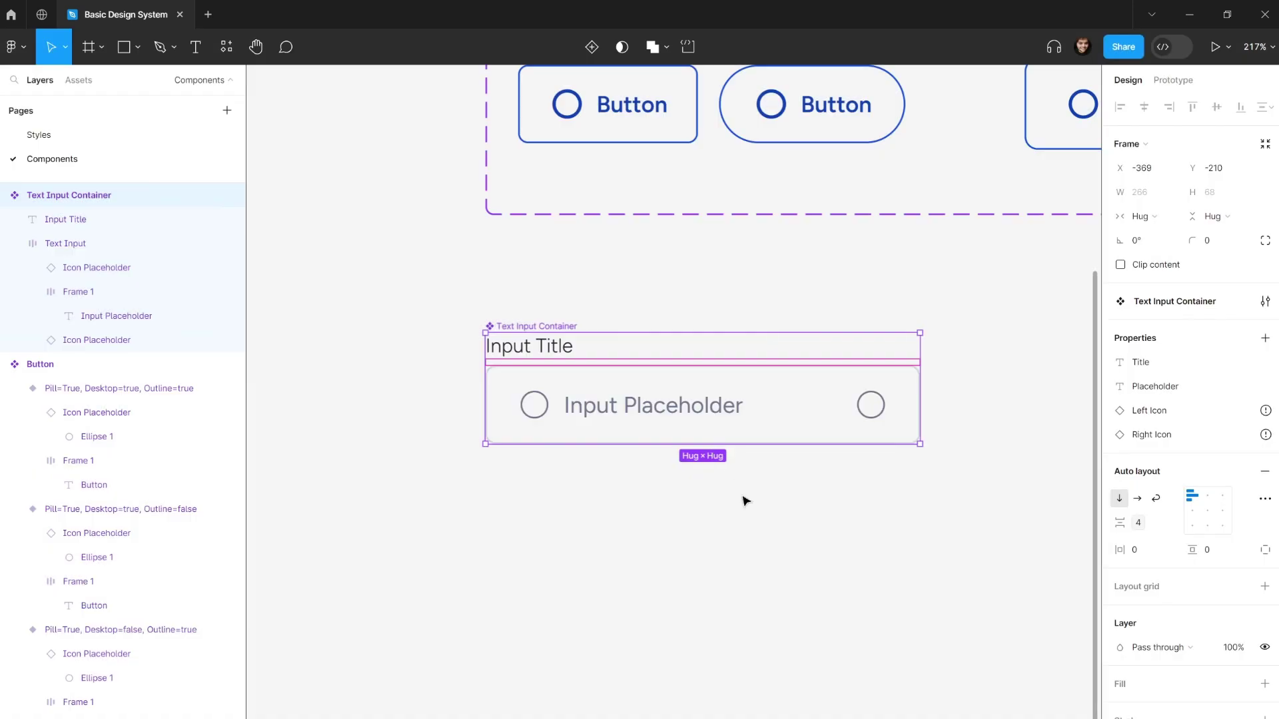
# - Link the left icon placeholder in the text input to the "Left Icon" instance-swap property
pyautogui.click(870, 417)
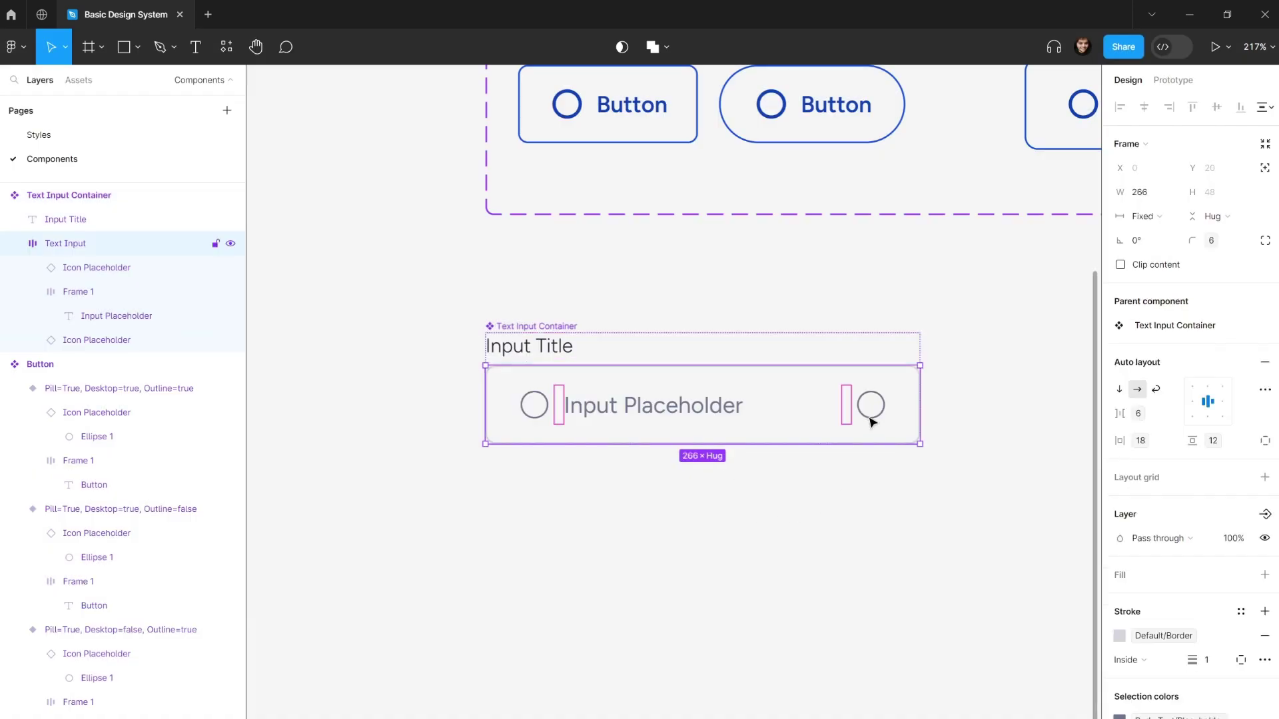
pyautogui.click(543, 410)
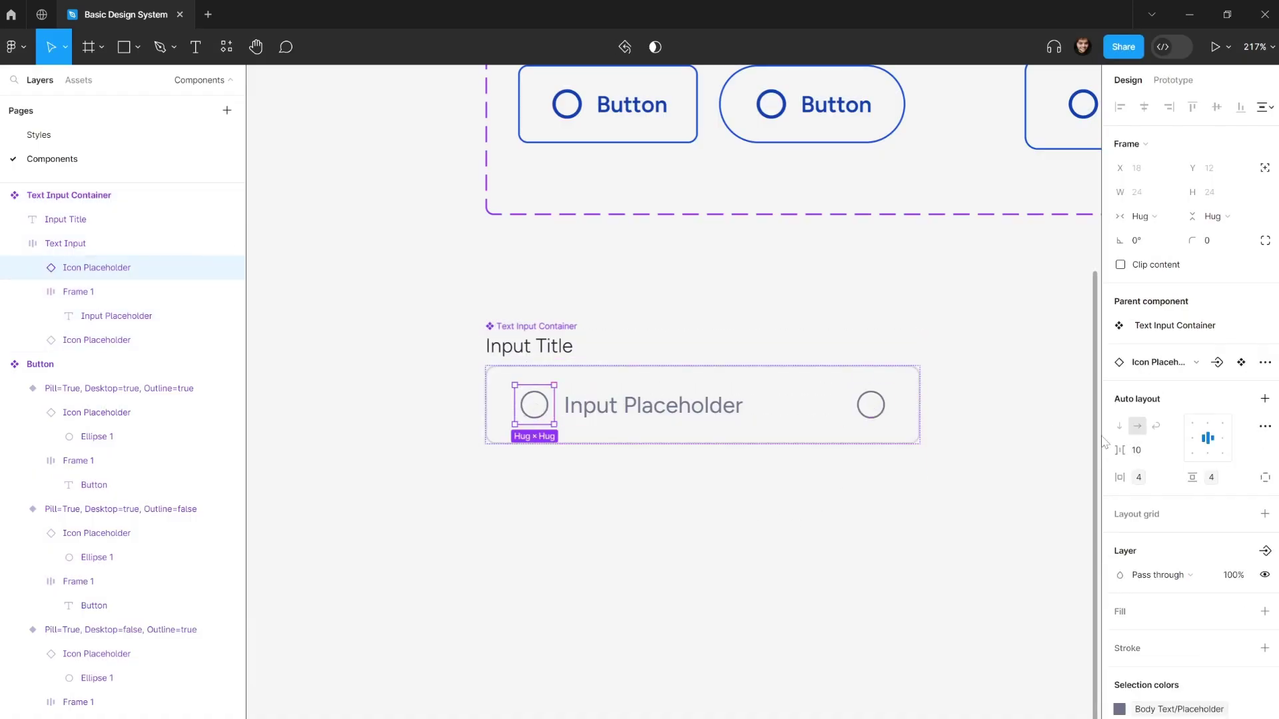
pyautogui.click(1217, 364)
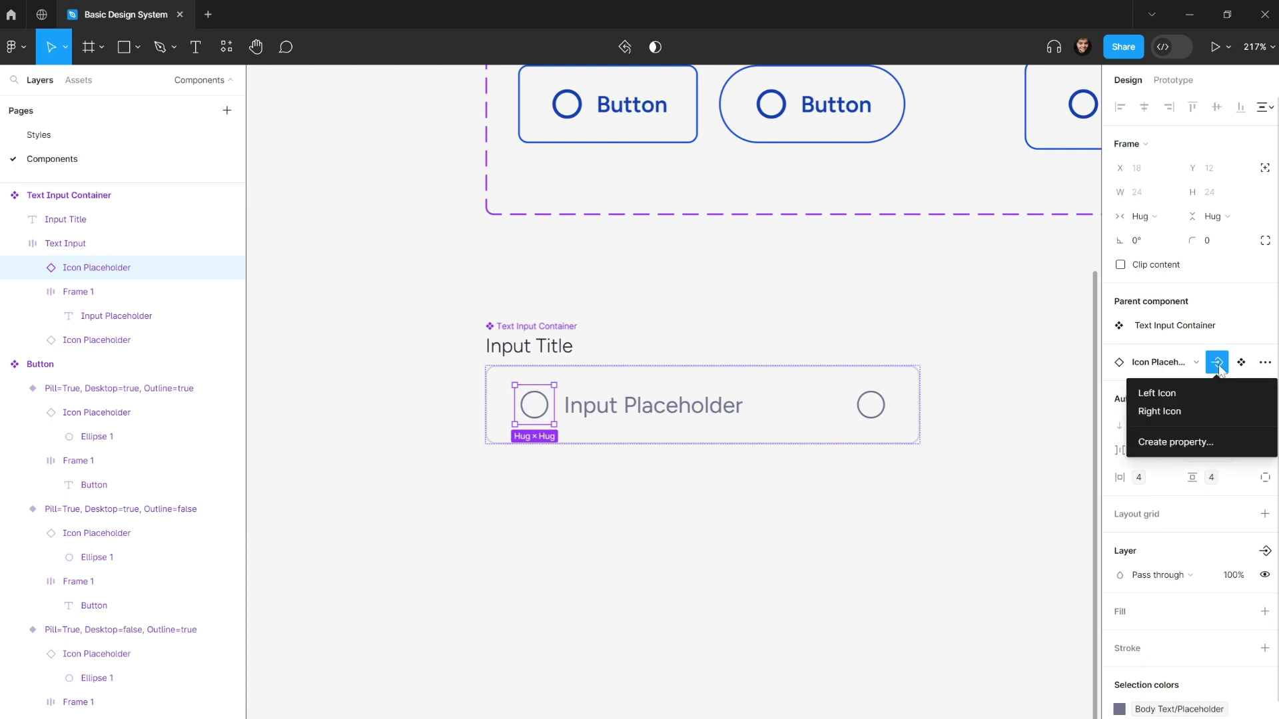
pyautogui.click(1158, 391)
# - Link the right icon placeholder in the text input to the "Right Icon" instance-swap property
pyautogui.click(877, 405)
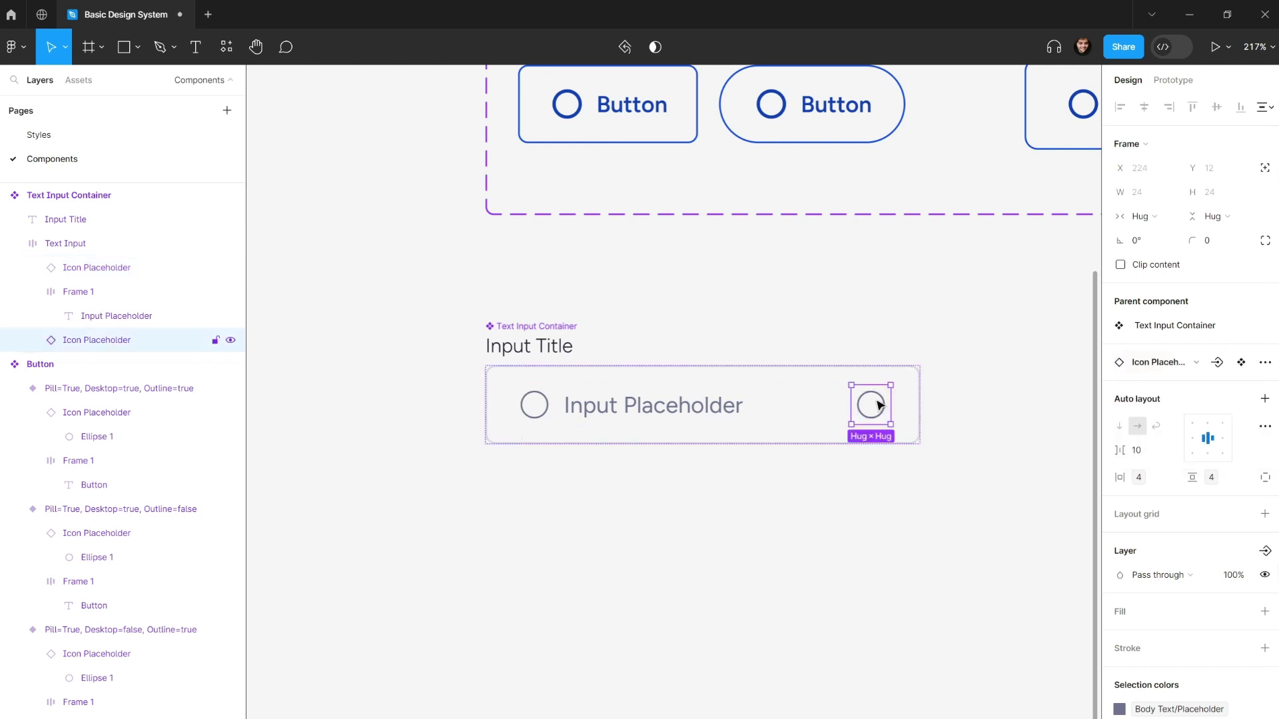
pyautogui.click(1217, 363)
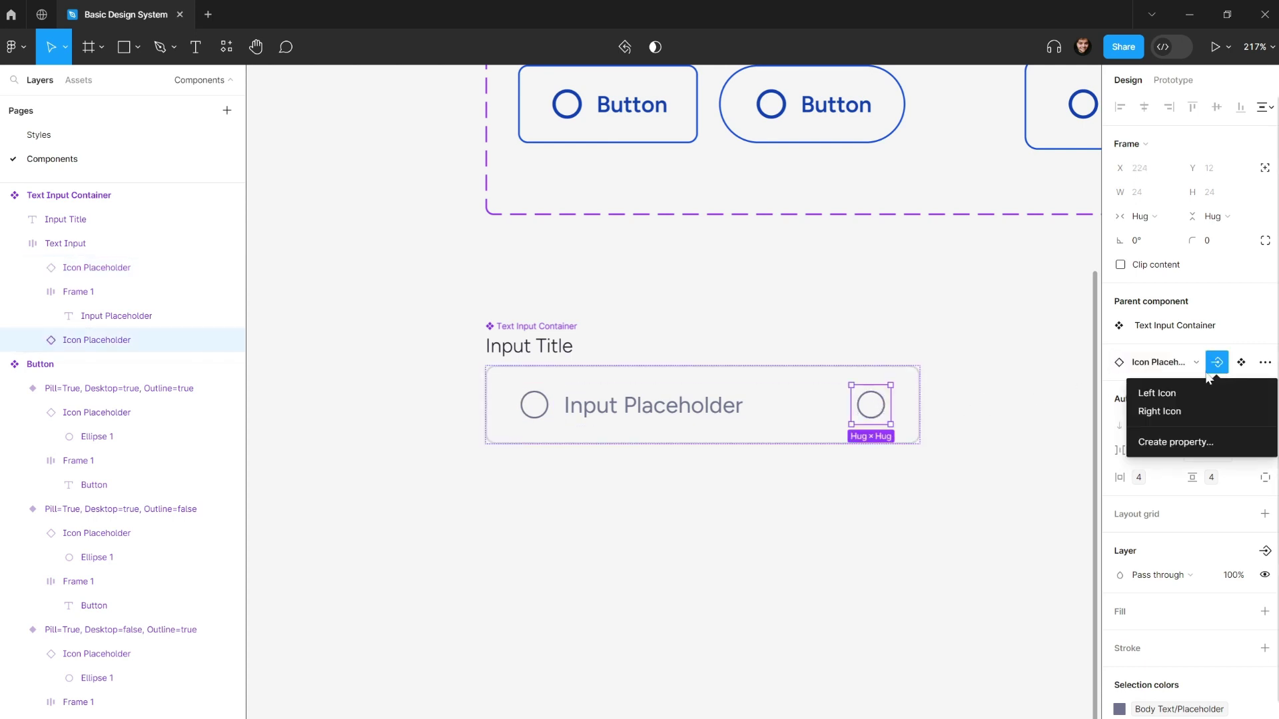
pyautogui.click(1157, 408)
pyautogui.click(972, 352)
# - Review the Text Input Container's property list and the property links on its left and right icons
pyautogui.click(544, 328)
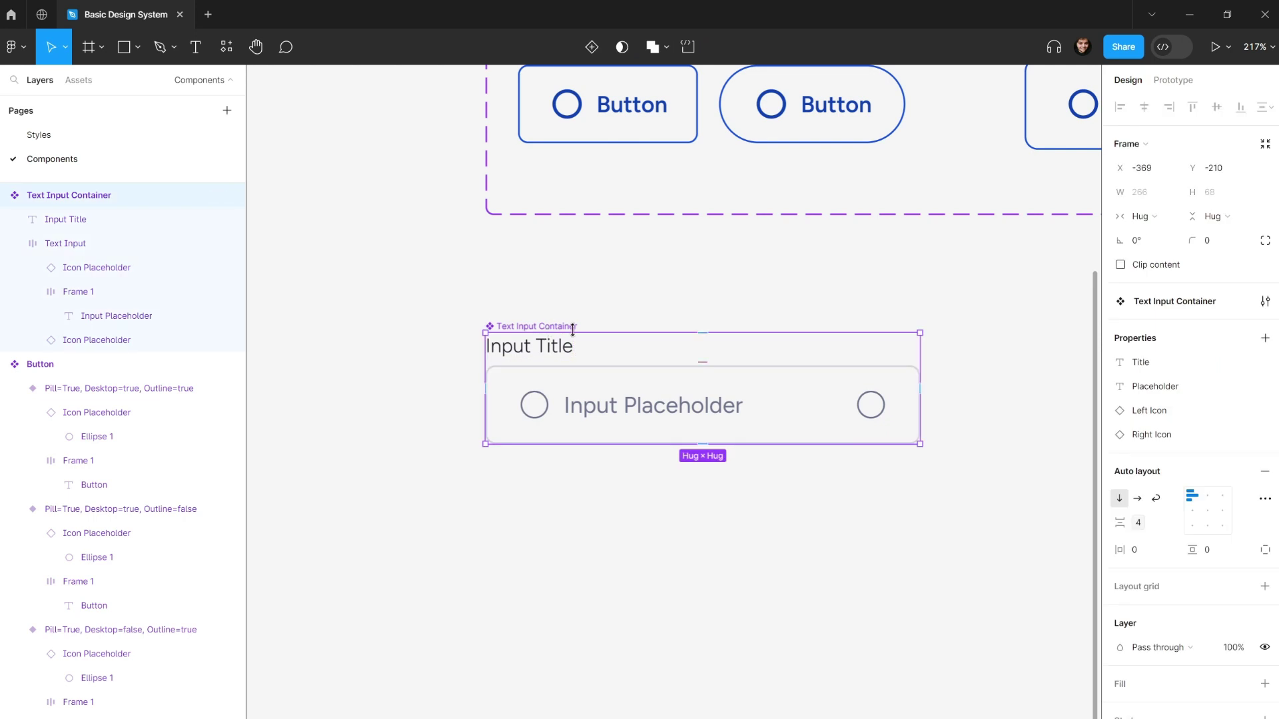
pyautogui.click(978, 427)
pyautogui.click(529, 336)
pyautogui.doubleClick(538, 404)
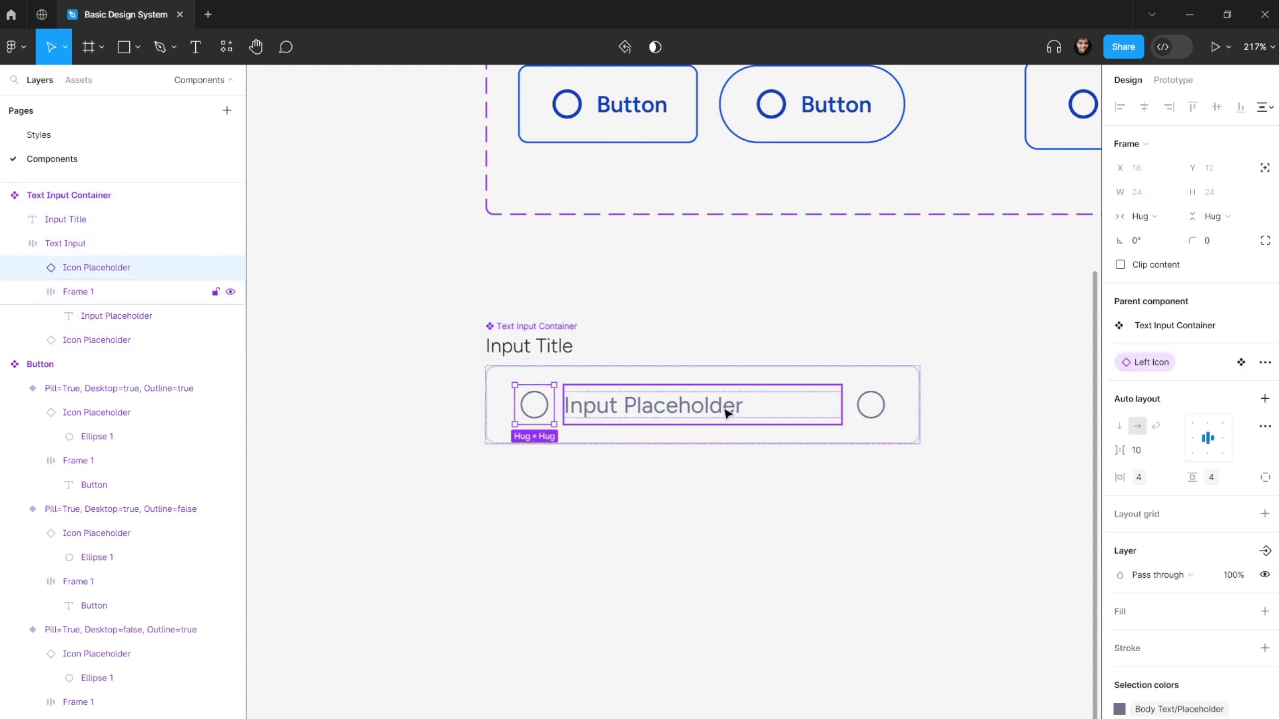
pyautogui.click(871, 403)
pyautogui.click(553, 412)
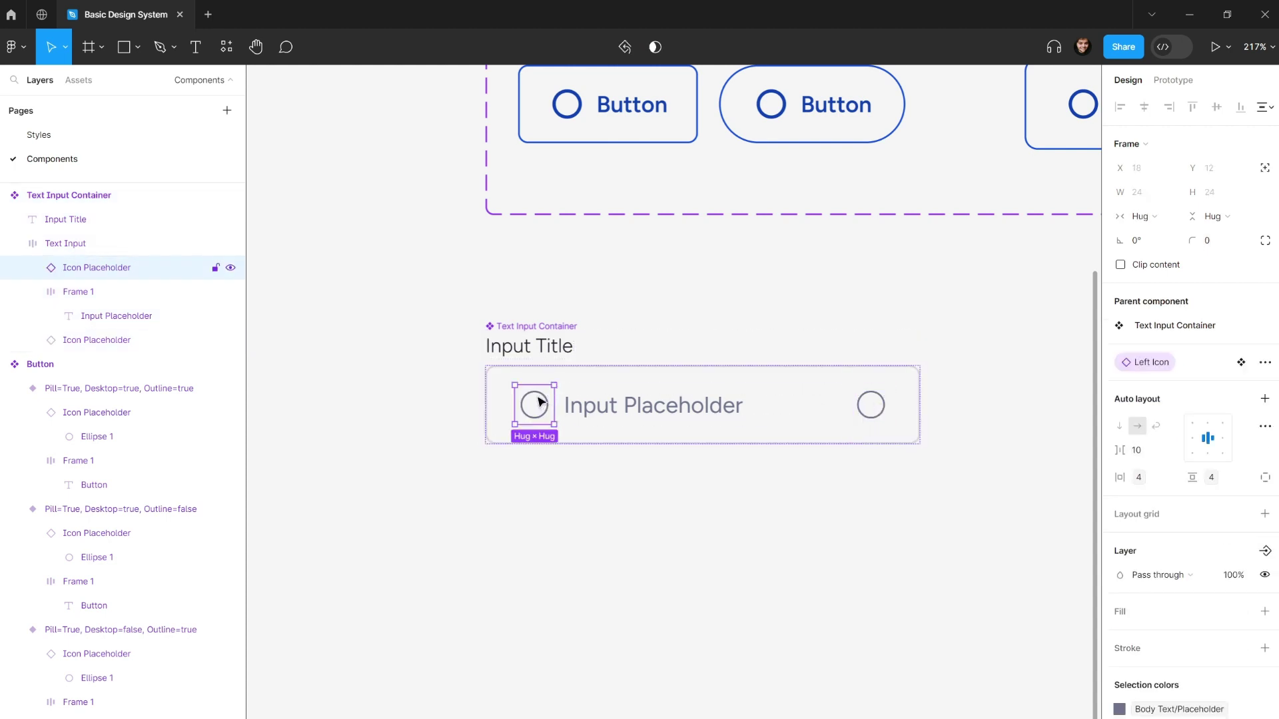
# - Create a boolean property named "Show Left Icon" with the value False on the Text Input Container component
pyautogui.click(552, 327)
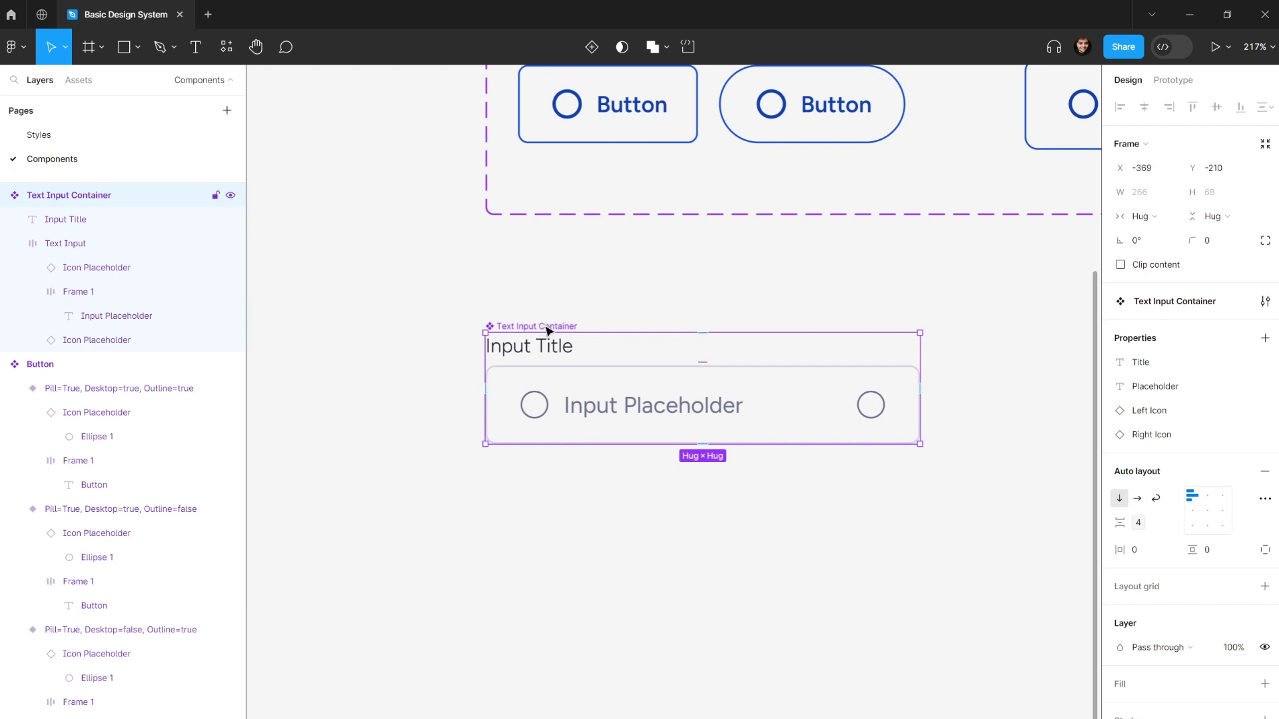
pyautogui.moveTo(547, 330); pyautogui.dragTo(567, 327)
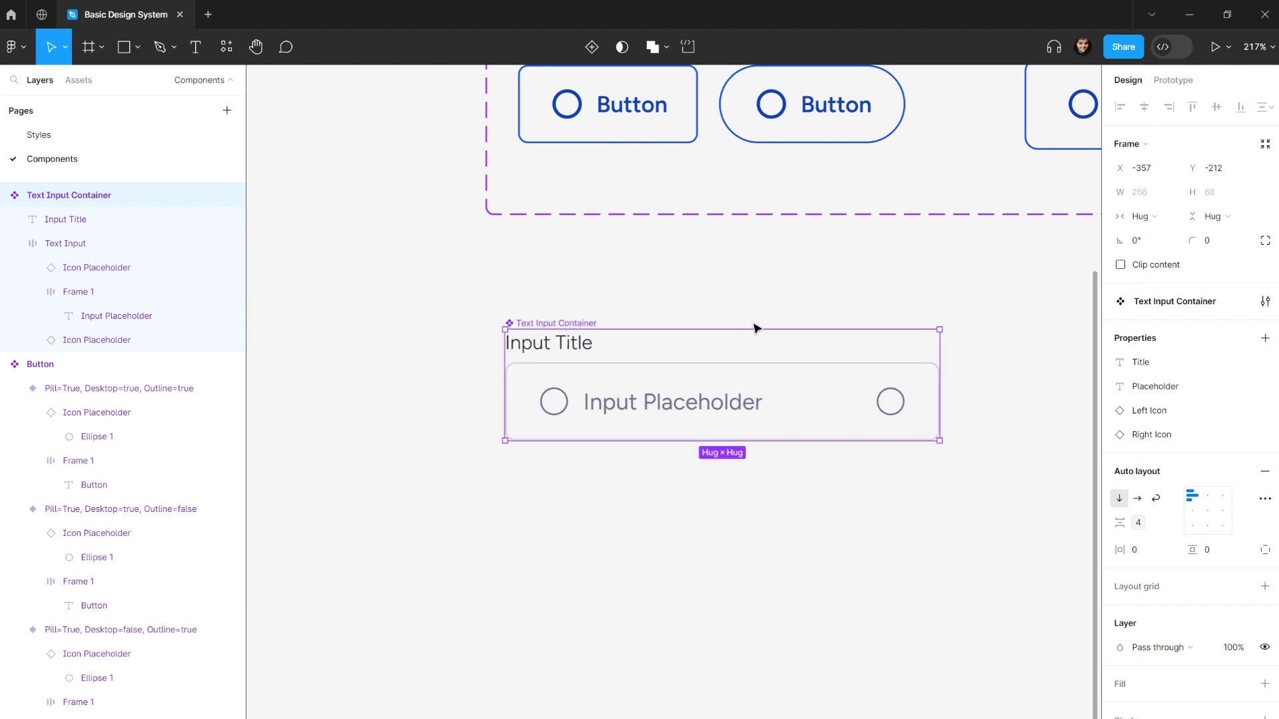
pyautogui.click(1265, 339)
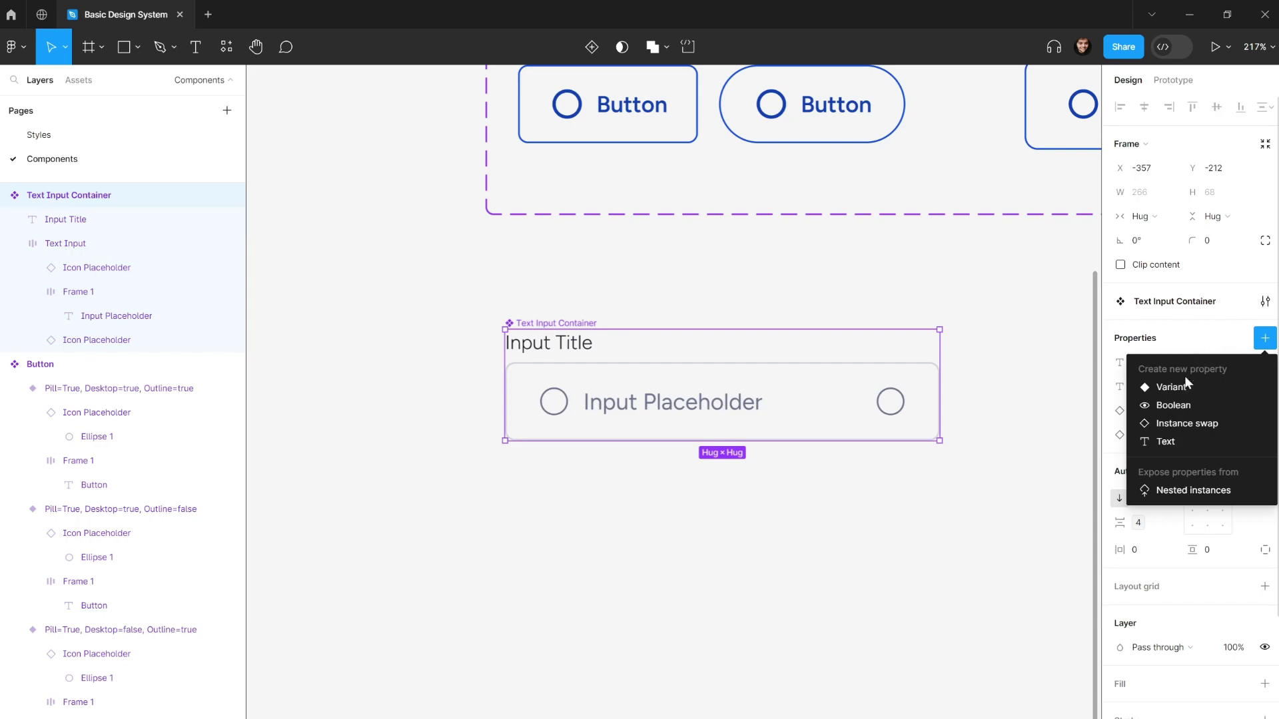
pyautogui.click(1173, 405)
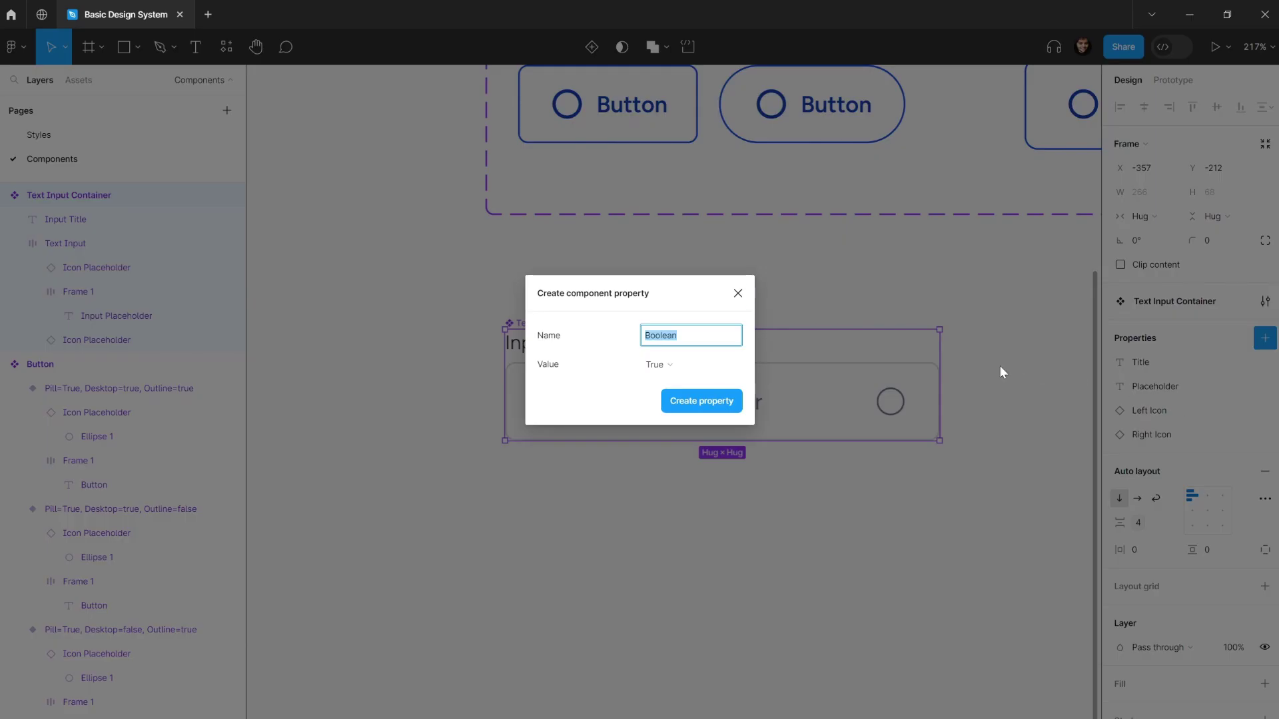
pyautogui.write('Lef')
pyautogui.write('t Icon ')
pyautogui.write('Show')
pyautogui.click(661, 365)
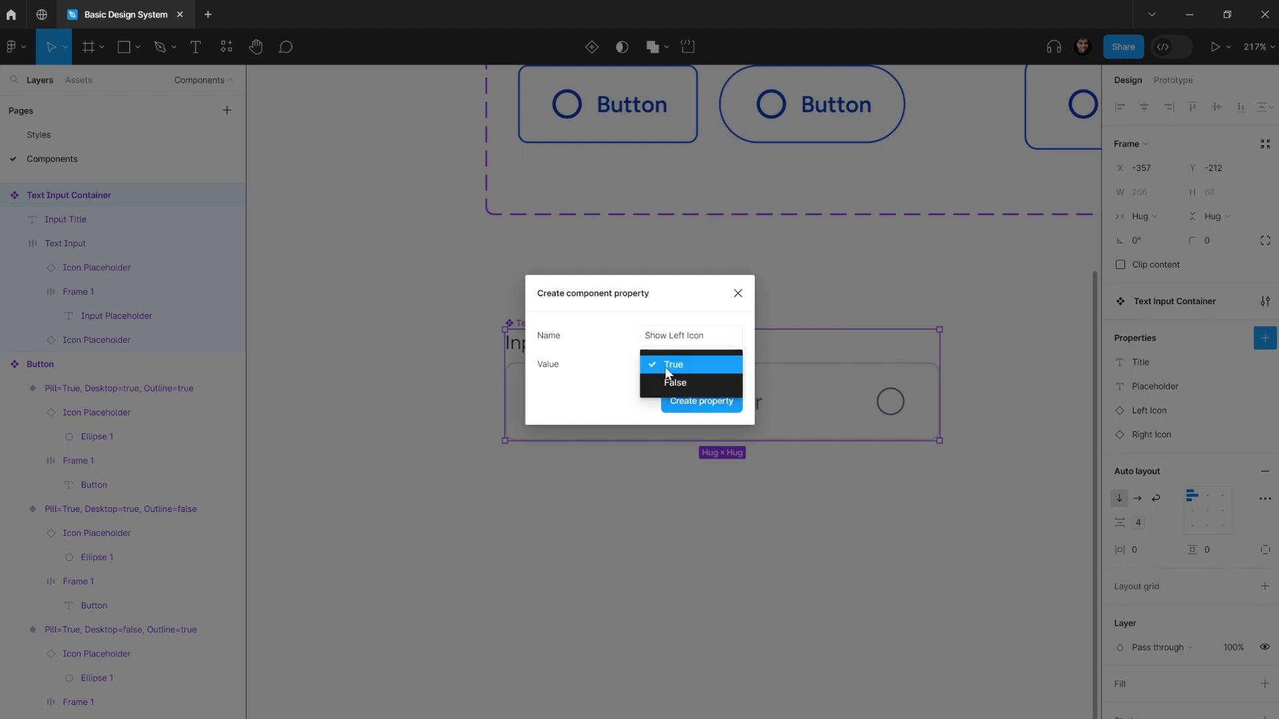
pyautogui.click(676, 384)
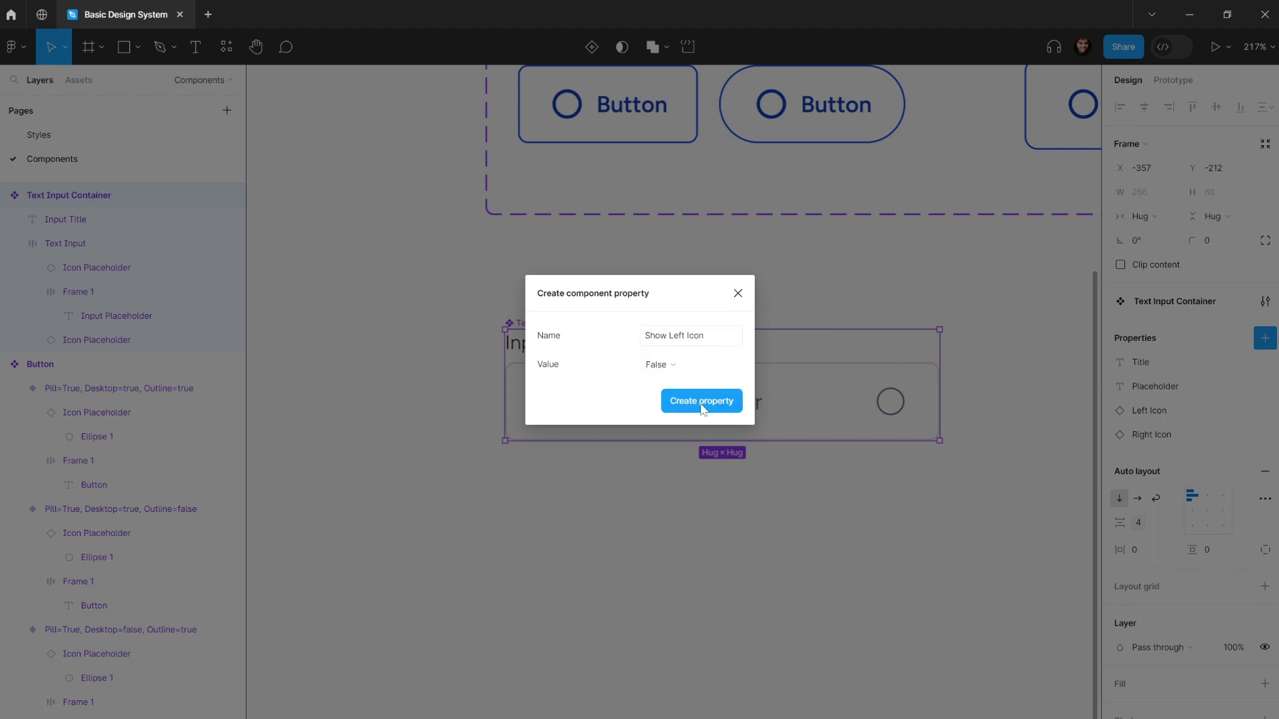
pyautogui.click(701, 401)
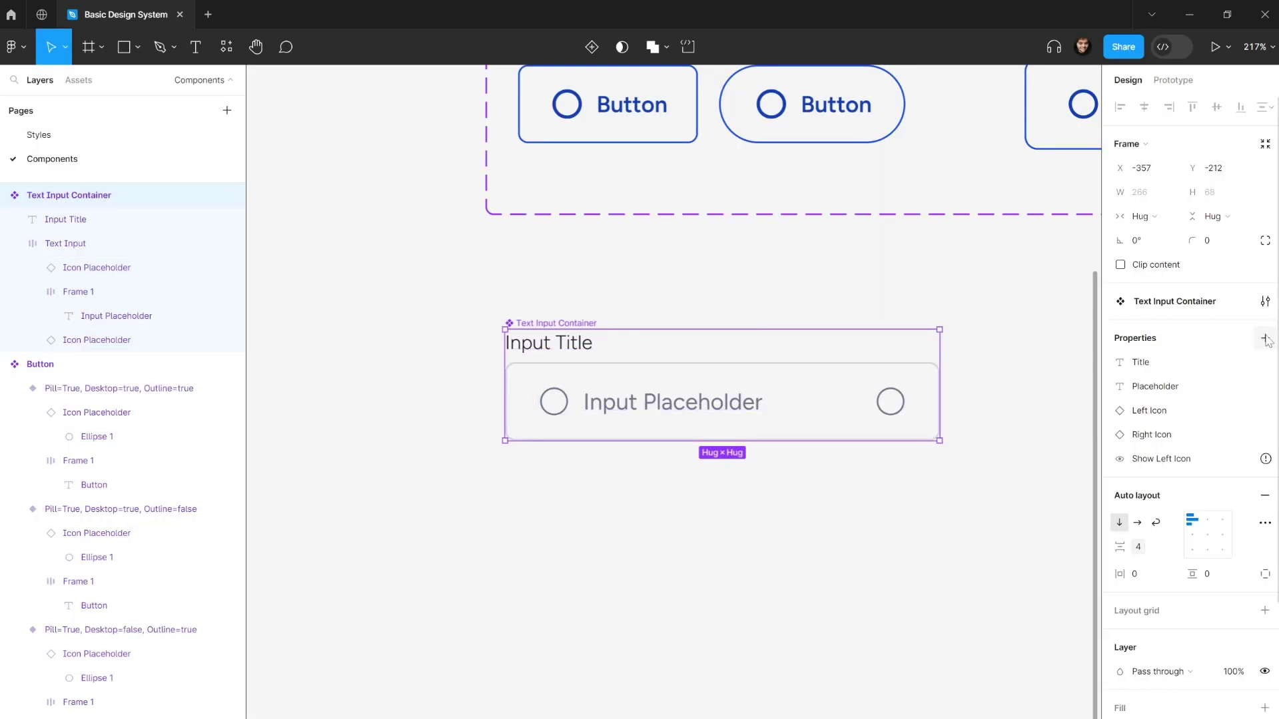
# - Create a boolean property named "Show Right Icon" with the value False on the Text Input Container component
pyautogui.click(1264, 338)
pyautogui.click(1184, 401)
pyautogui.write('S')
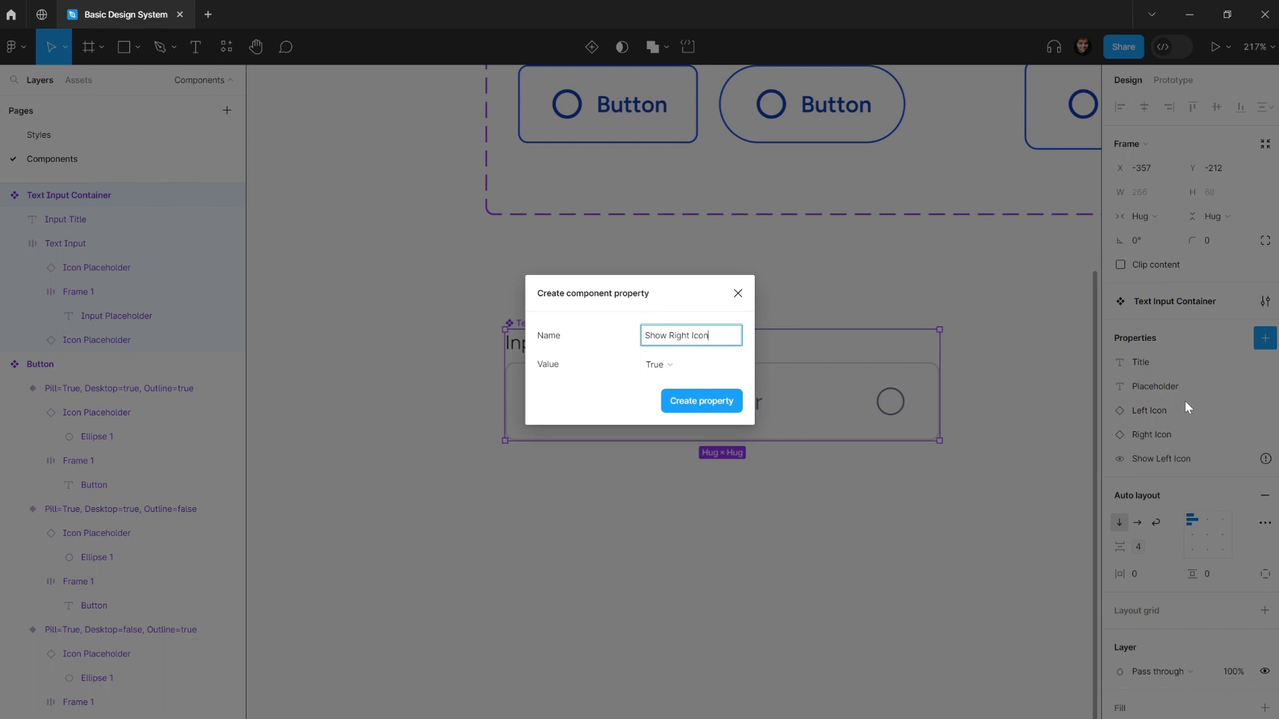
pyautogui.write('how Right Icon')
pyautogui.click(658, 365)
pyautogui.click(672, 382)
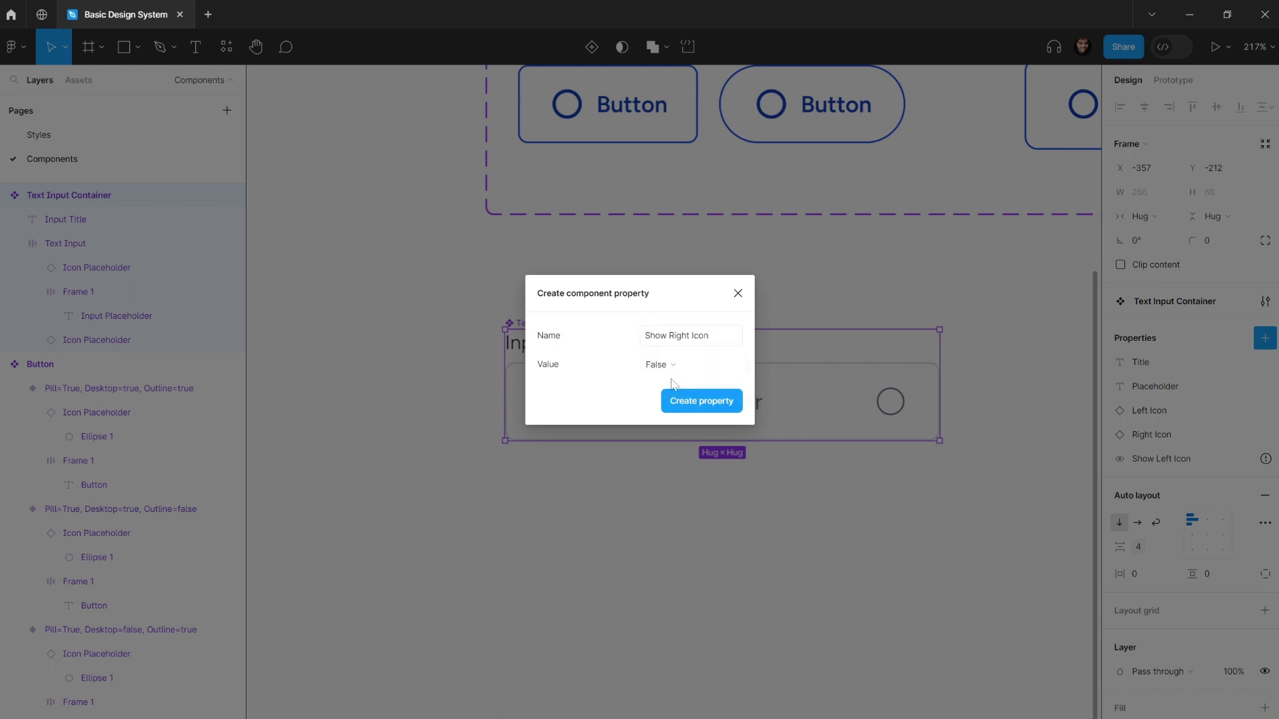
pyautogui.click(689, 403)
pyautogui.click(630, 542)
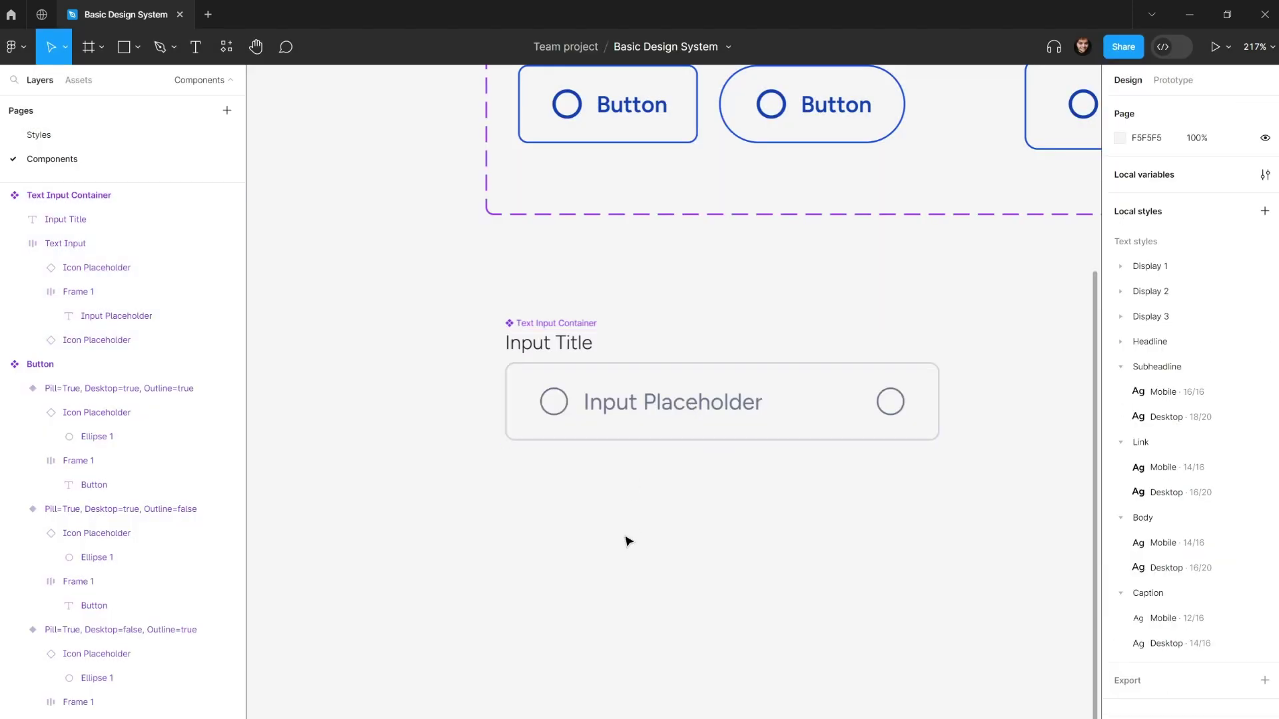
pyautogui.click(532, 331)
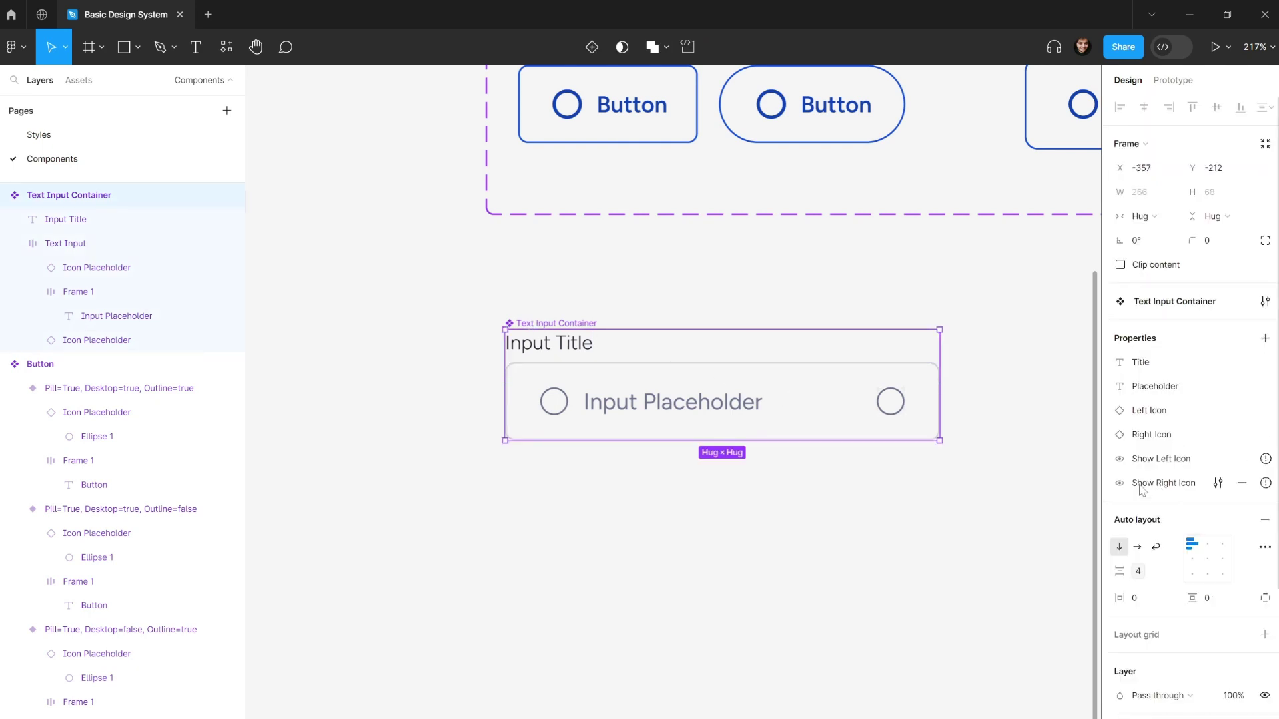
pyautogui.click(1220, 484)
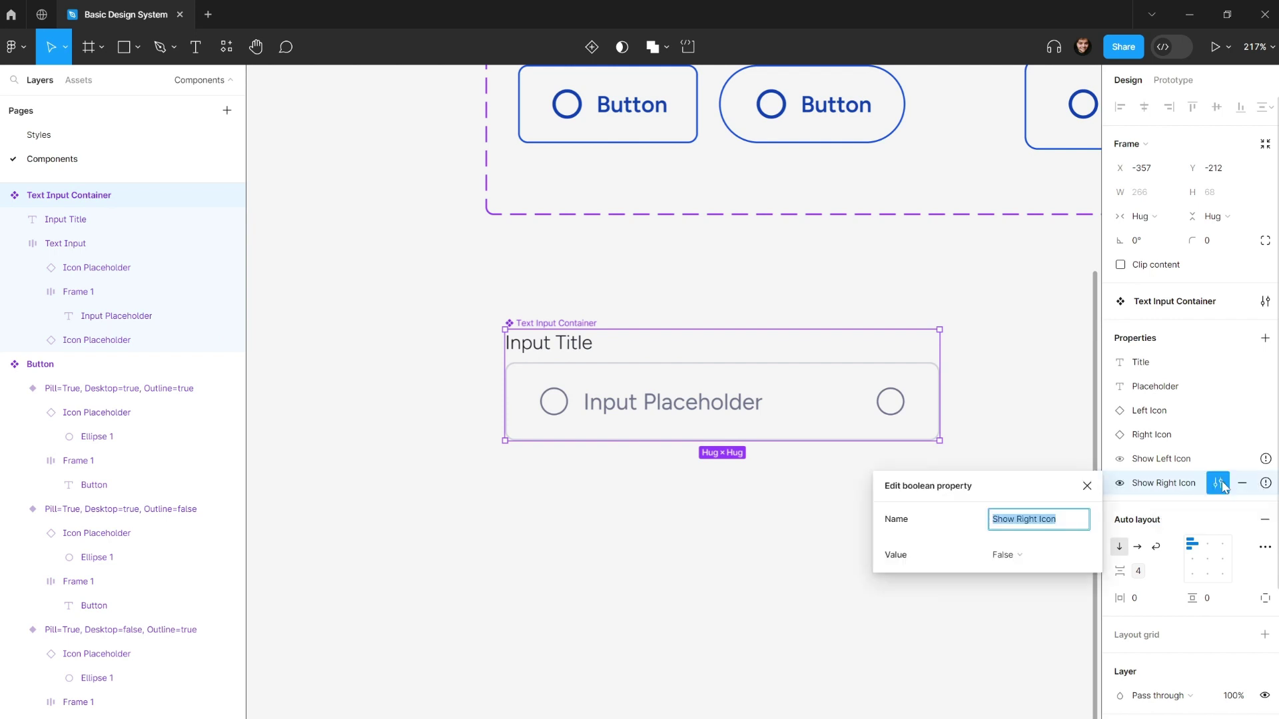
pyautogui.click(553, 402)
pyautogui.click(553, 404)
pyautogui.press('Escape')
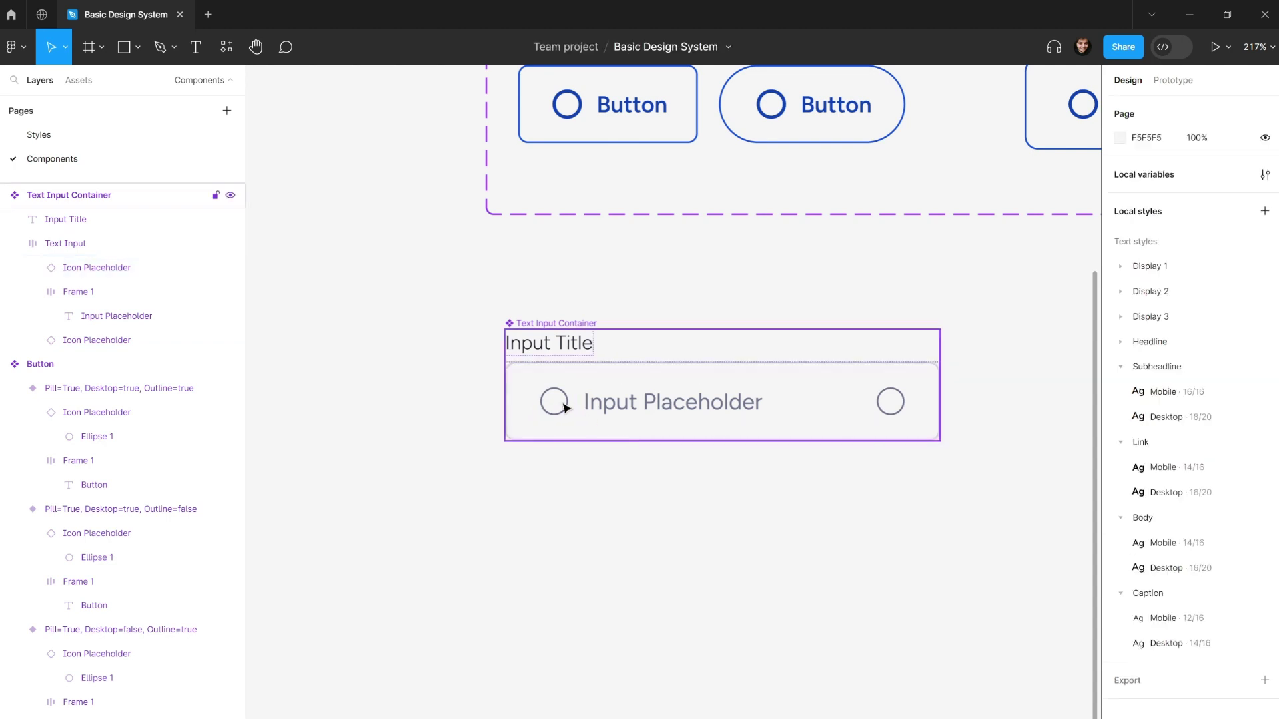
# - Set the value of the Text Input Container's "Show Left Icon" boolean property to True
pyautogui.click(561, 393)
pyautogui.click(1218, 458)
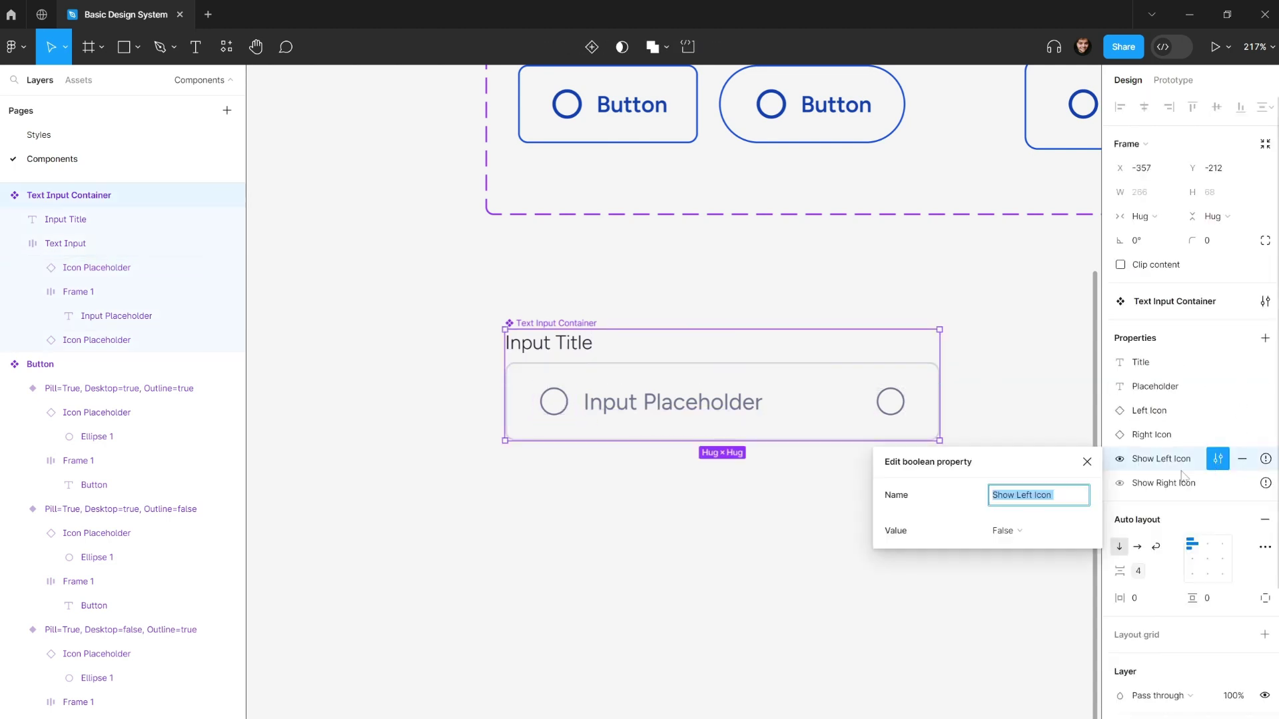
pyautogui.click(1033, 528)
pyautogui.click(1013, 519)
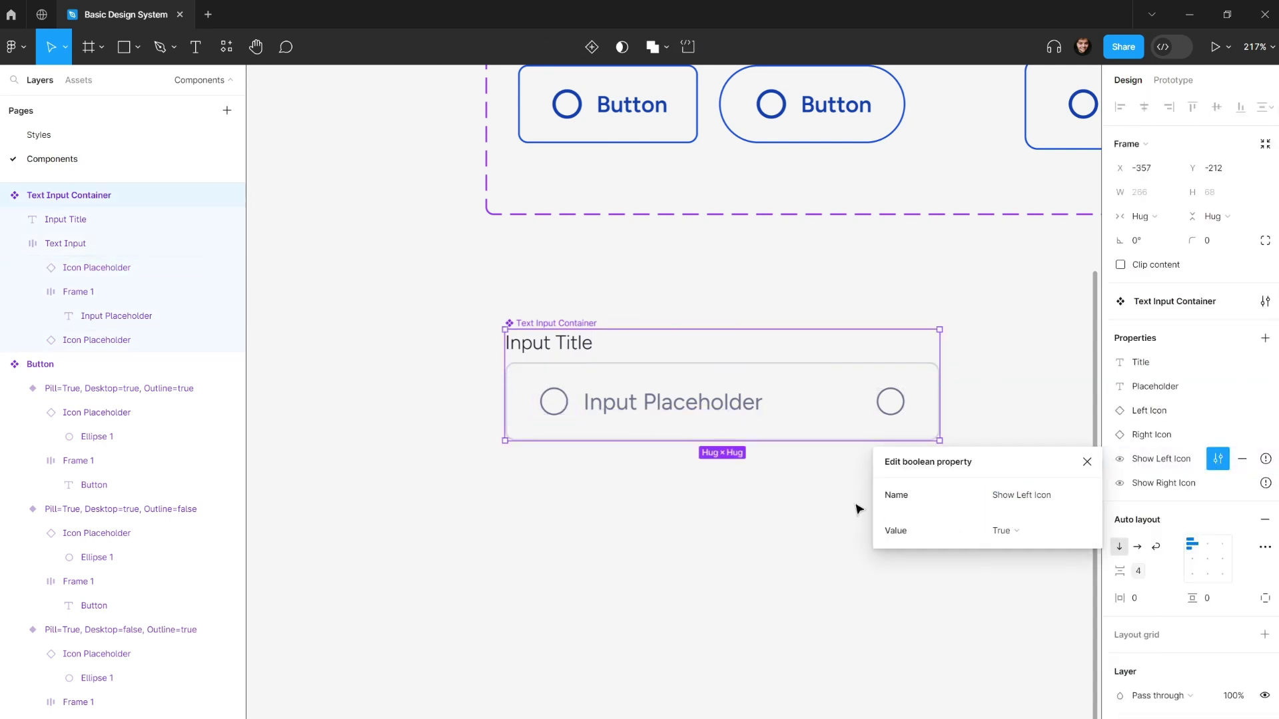
pyautogui.click(635, 510)
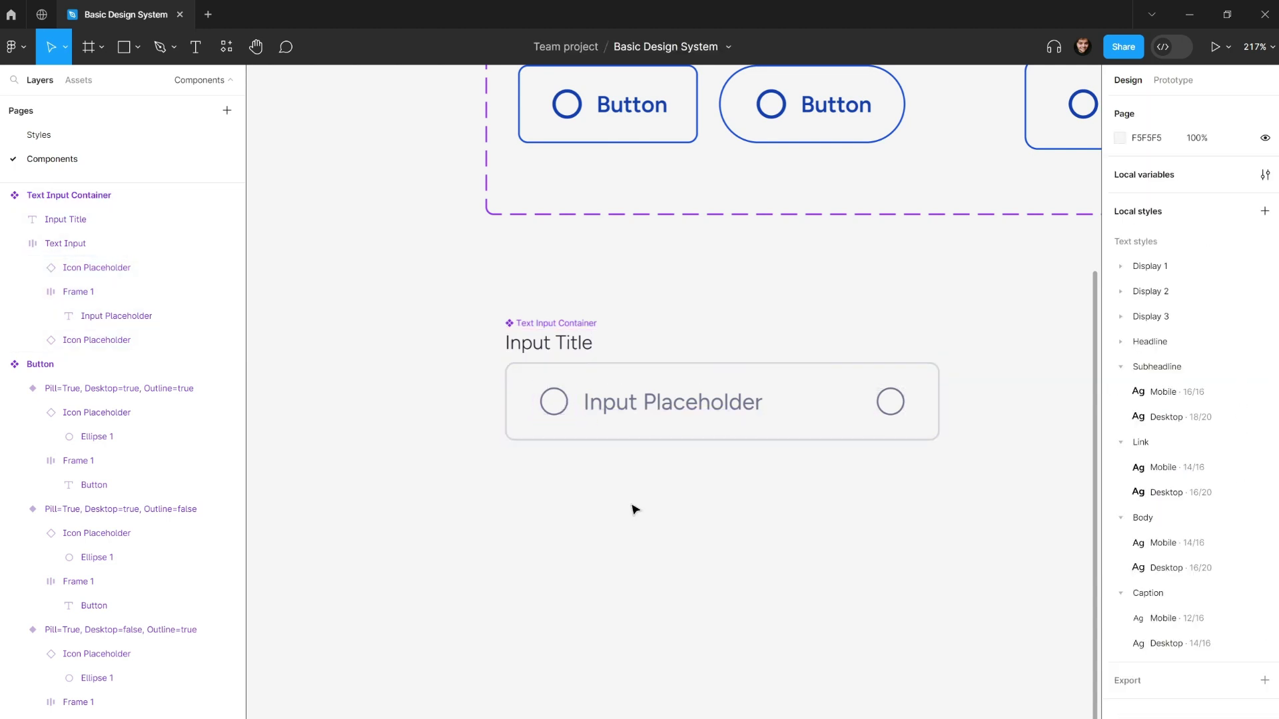
# - Examine the layer settings of the left icon and the placeholder text for where component properties are linked
pyautogui.doubleClick(558, 410)
pyautogui.click(558, 410)
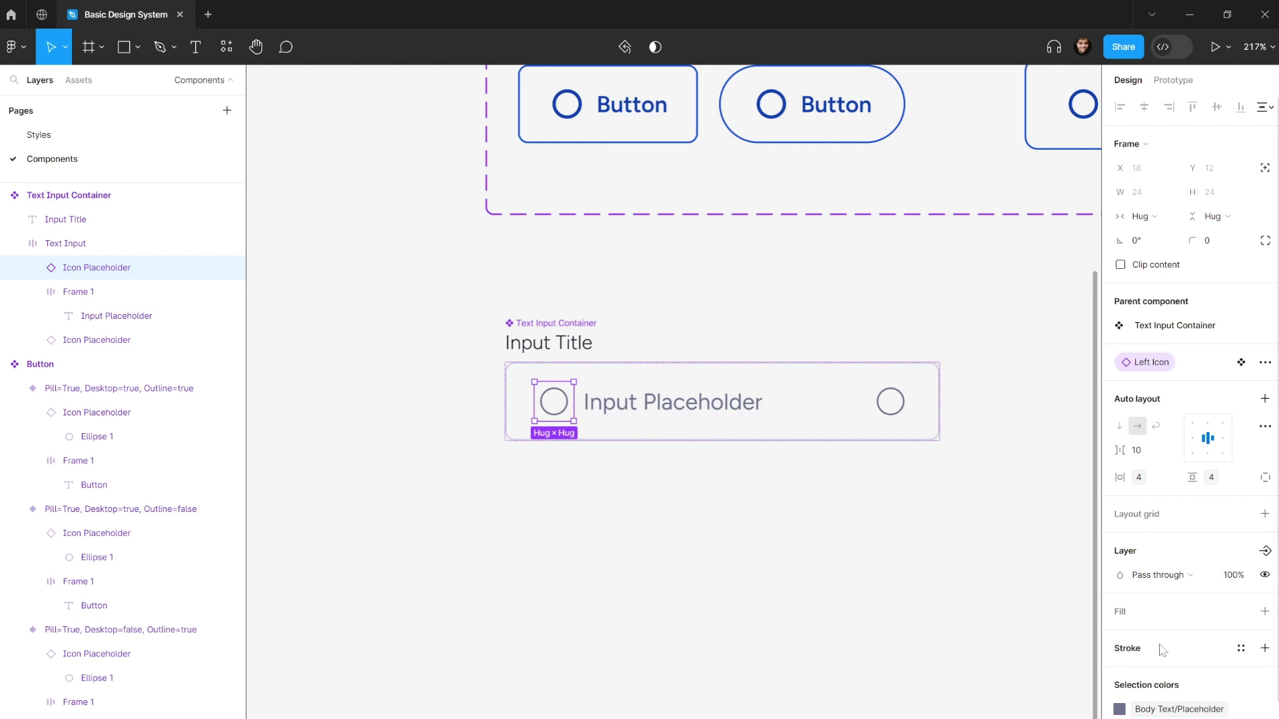
pyautogui.scroll(-1, 1164, 650)
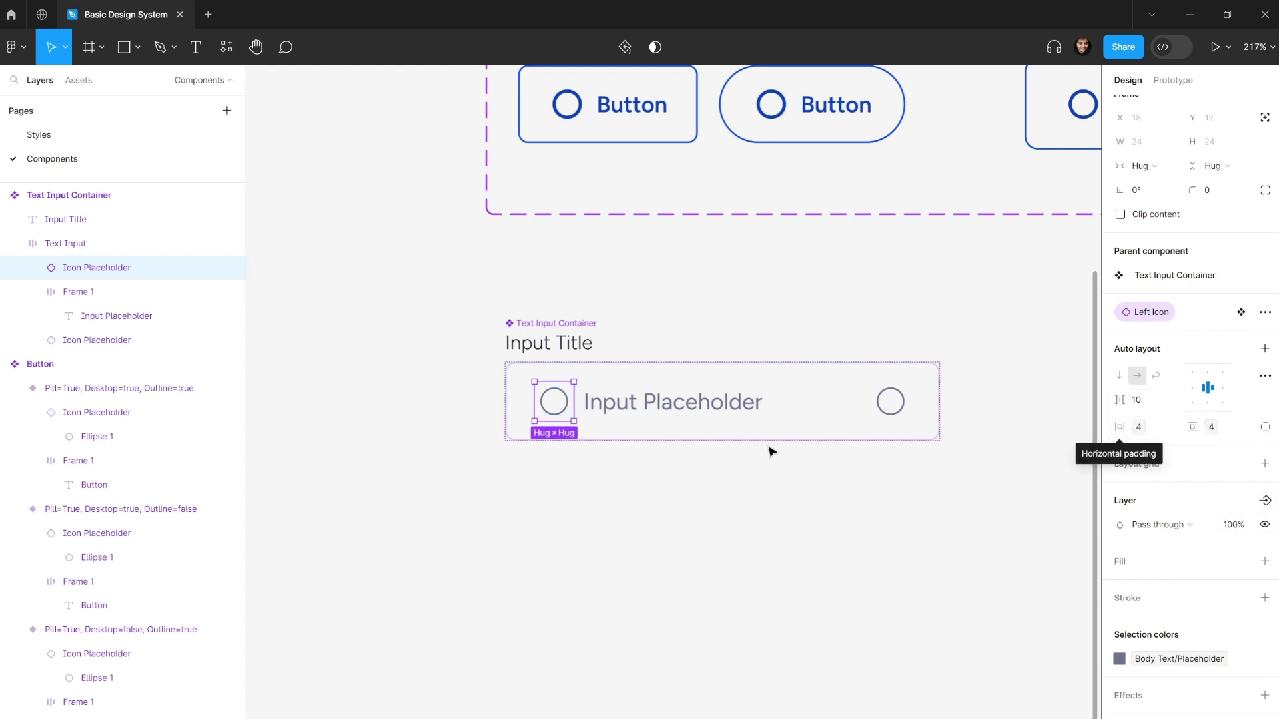
pyautogui.click(688, 406)
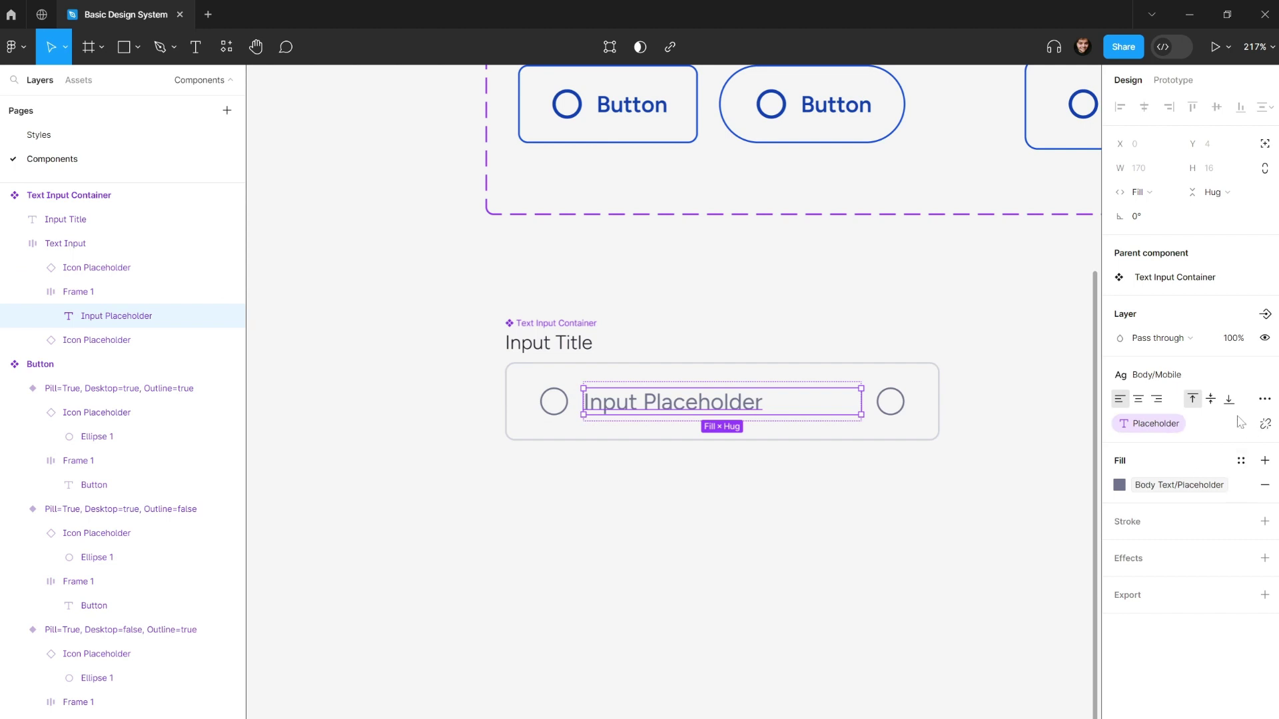
pyautogui.click(1265, 423)
pyautogui.click(1043, 433)
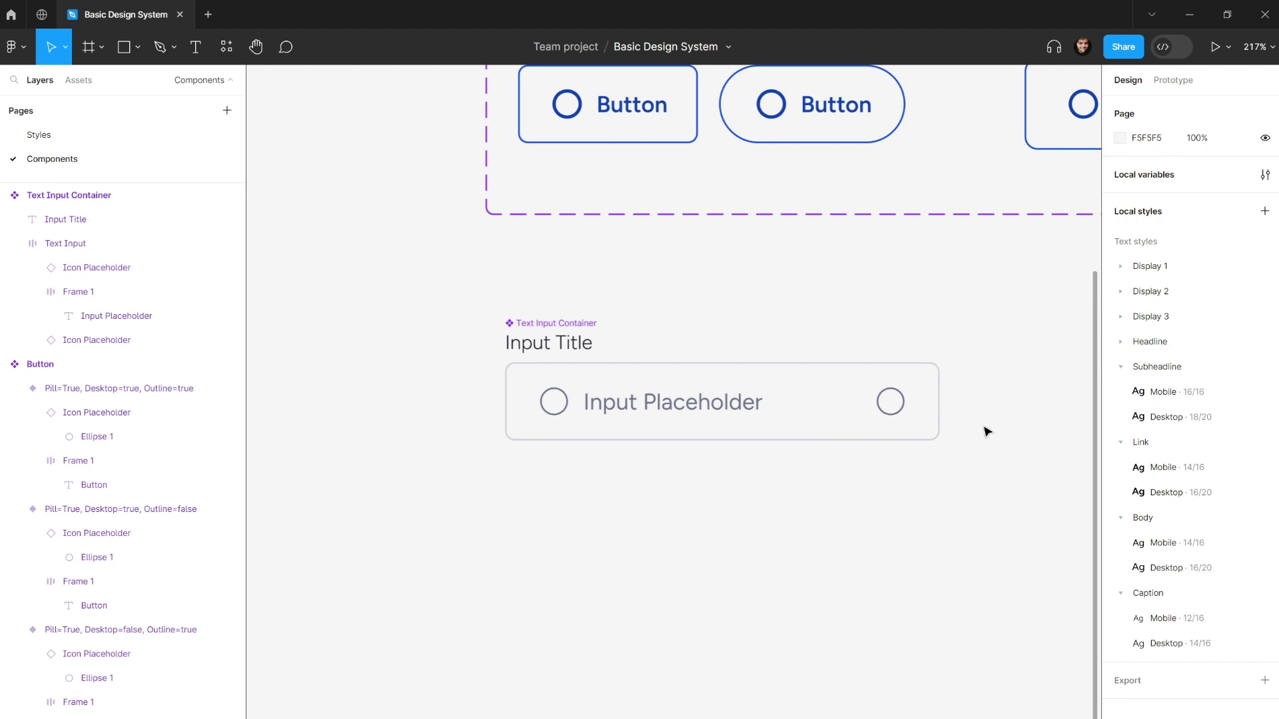
pyautogui.click(581, 327)
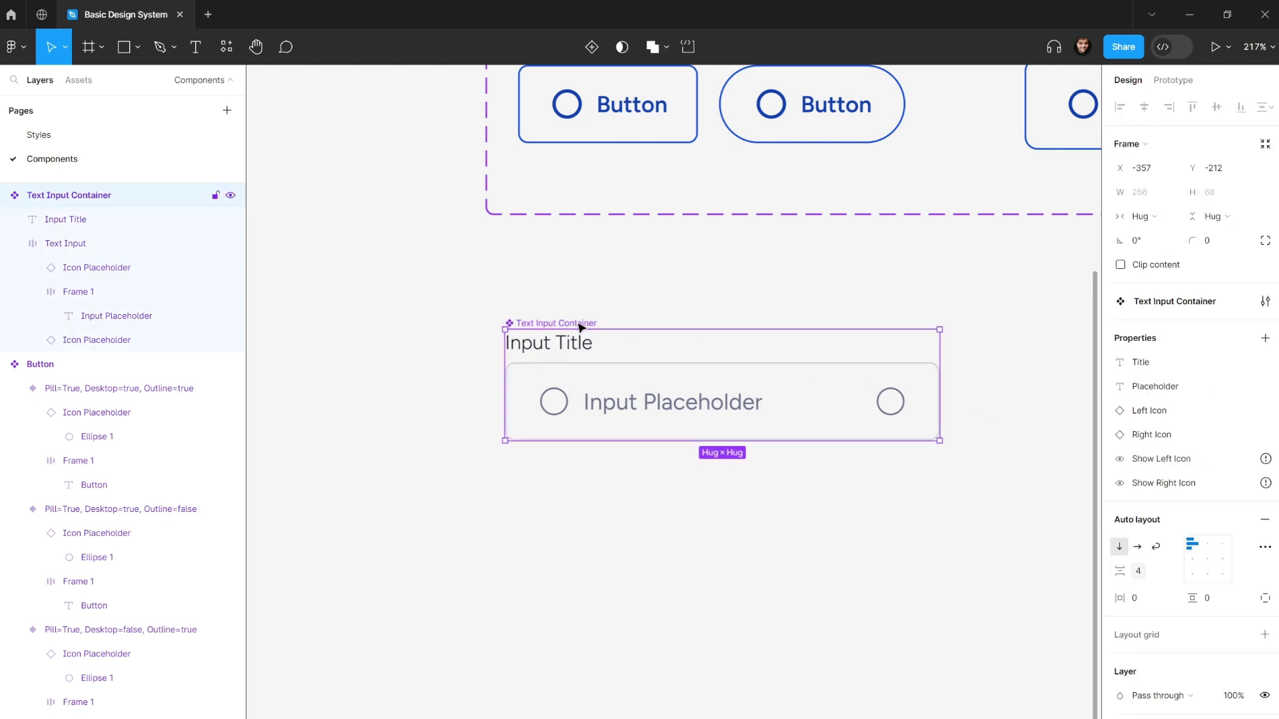
pyautogui.click(544, 301)
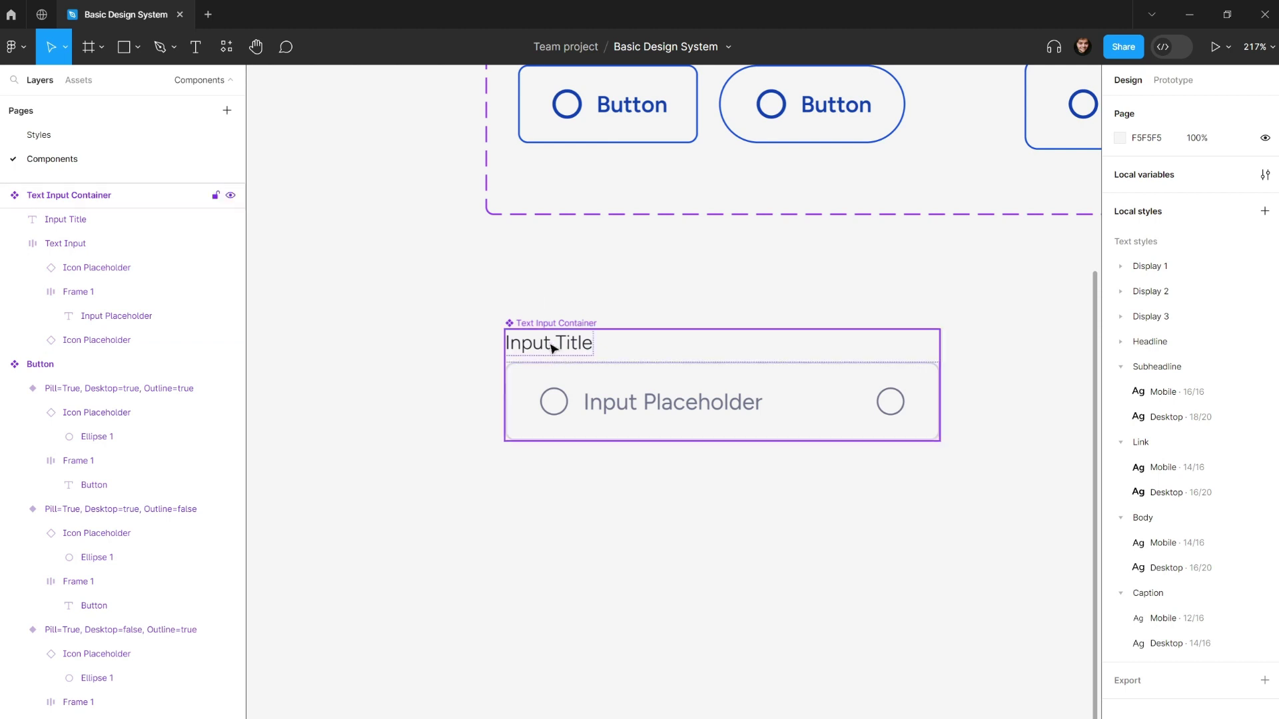
# - Link the left icon placeholder's layer visibility to the "Show Left Icon" boolean property
pyautogui.click(560, 410)
pyautogui.click(560, 411)
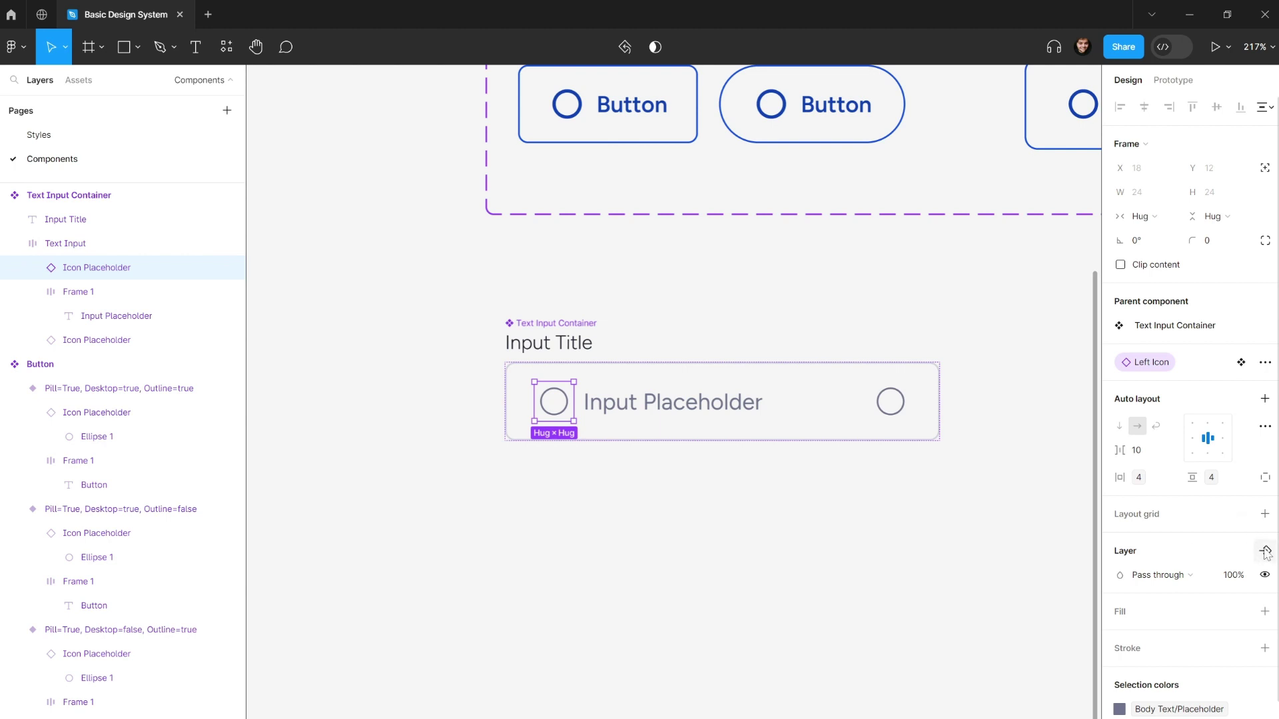
pyautogui.click(1264, 552)
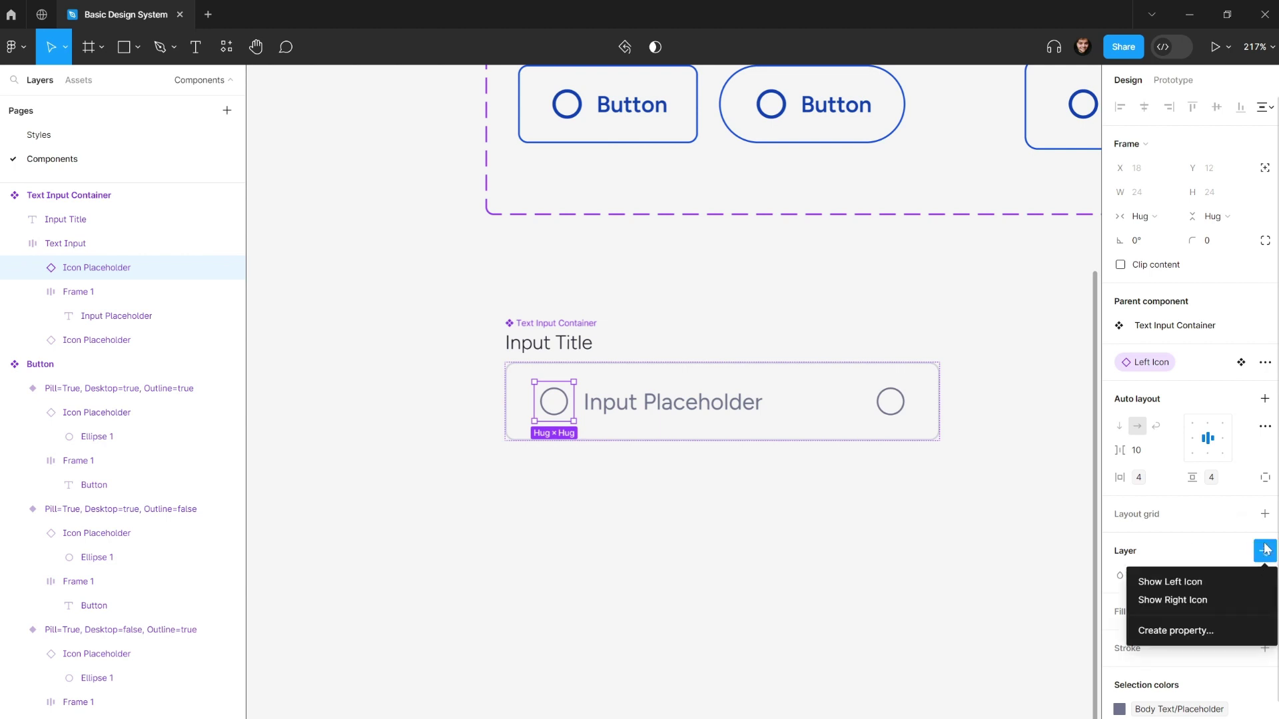
pyautogui.click(1173, 584)
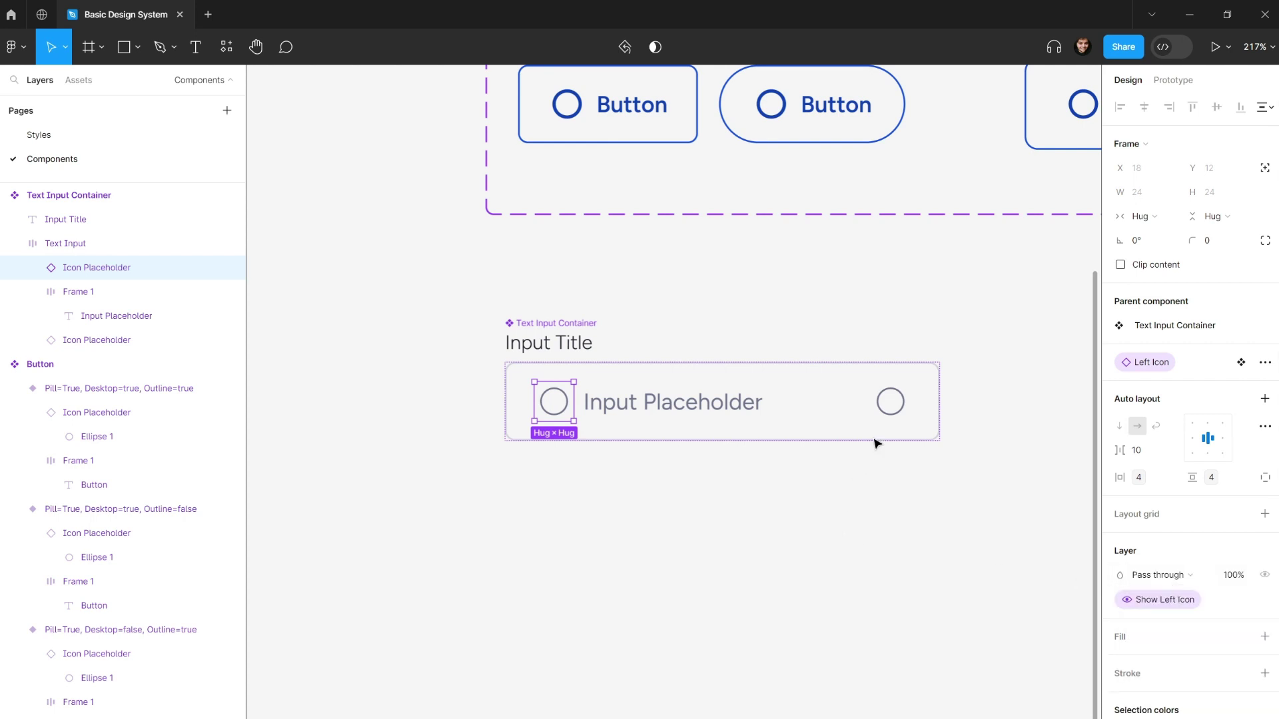
# - Link the right icon placeholder's layer visibility to the "Show Right Icon" boolean property
pyautogui.click(892, 406)
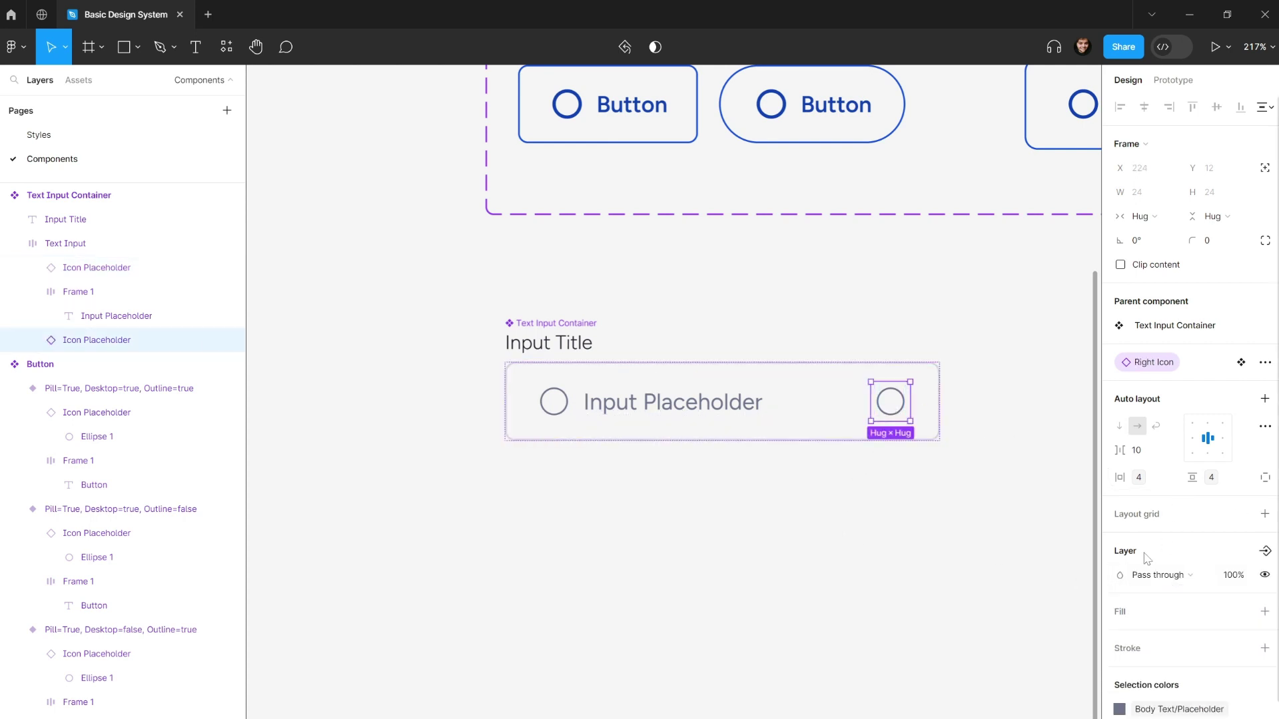
pyautogui.click(1264, 551)
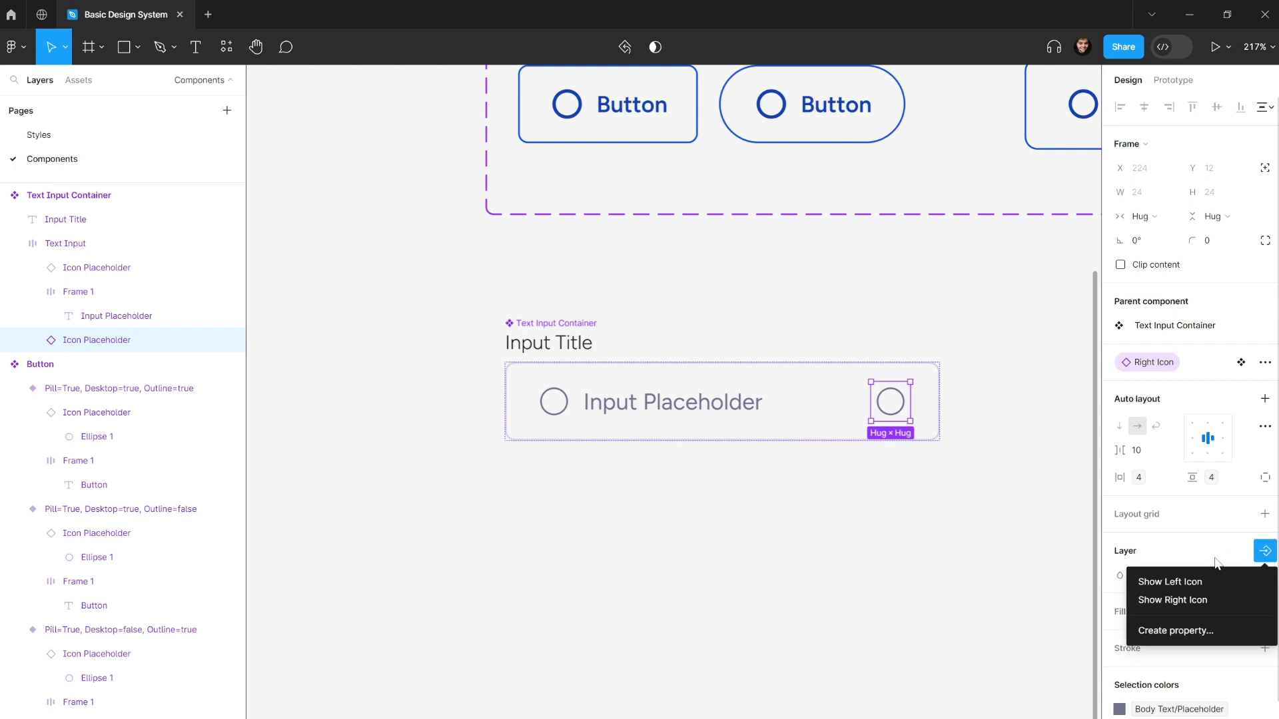
pyautogui.click(1173, 600)
pyautogui.click(932, 500)
pyautogui.click(896, 411)
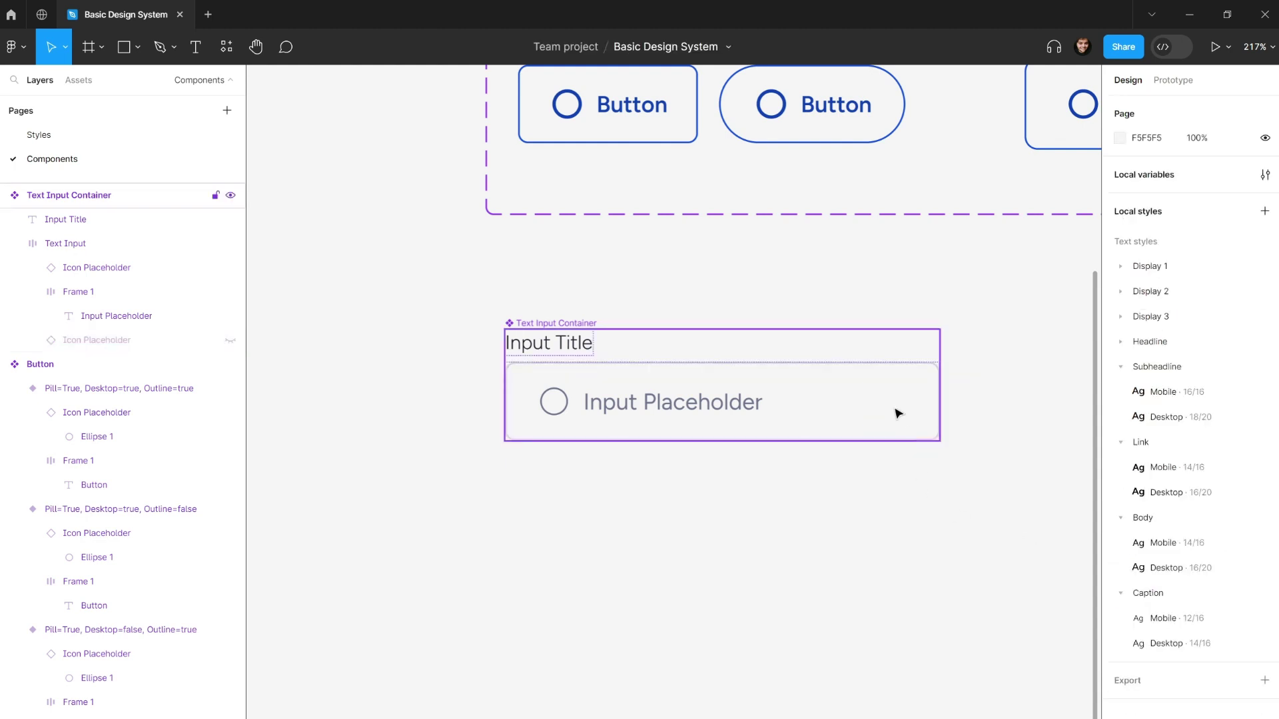
pyautogui.click(897, 411)
pyautogui.click(983, 399)
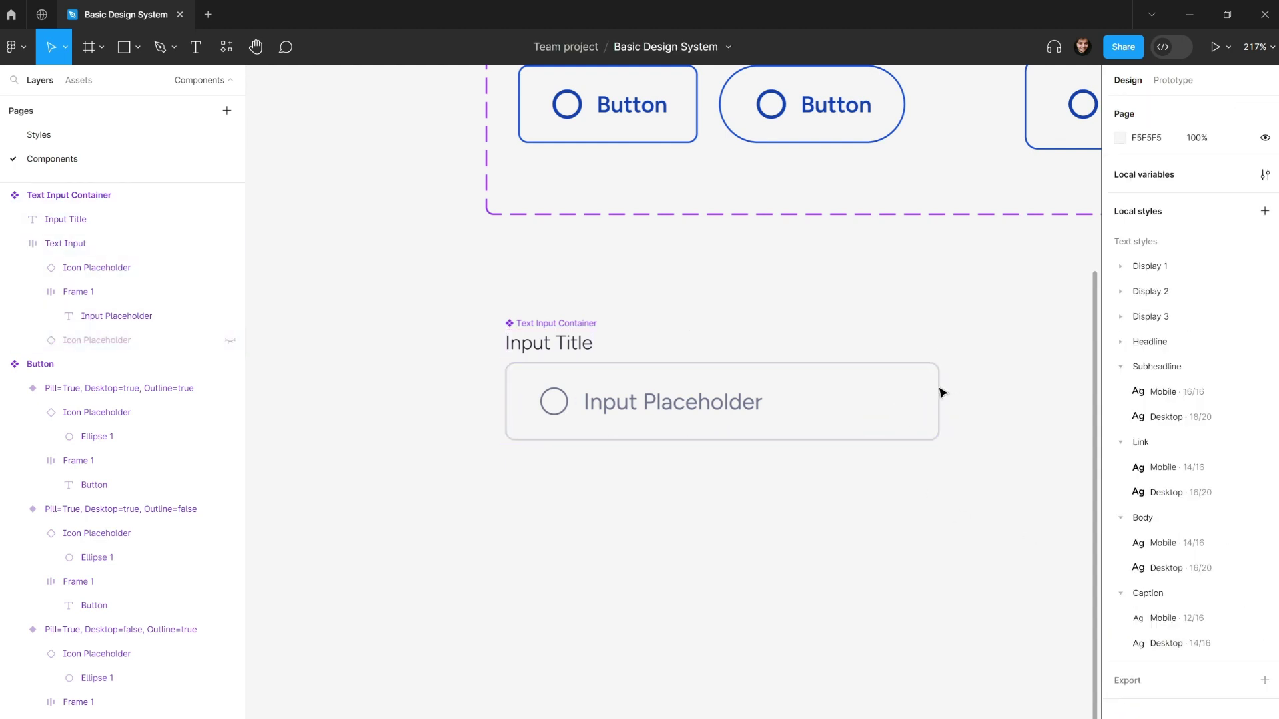
pyautogui.doubleClick(888, 413)
pyautogui.click(979, 399)
pyautogui.click(887, 391)
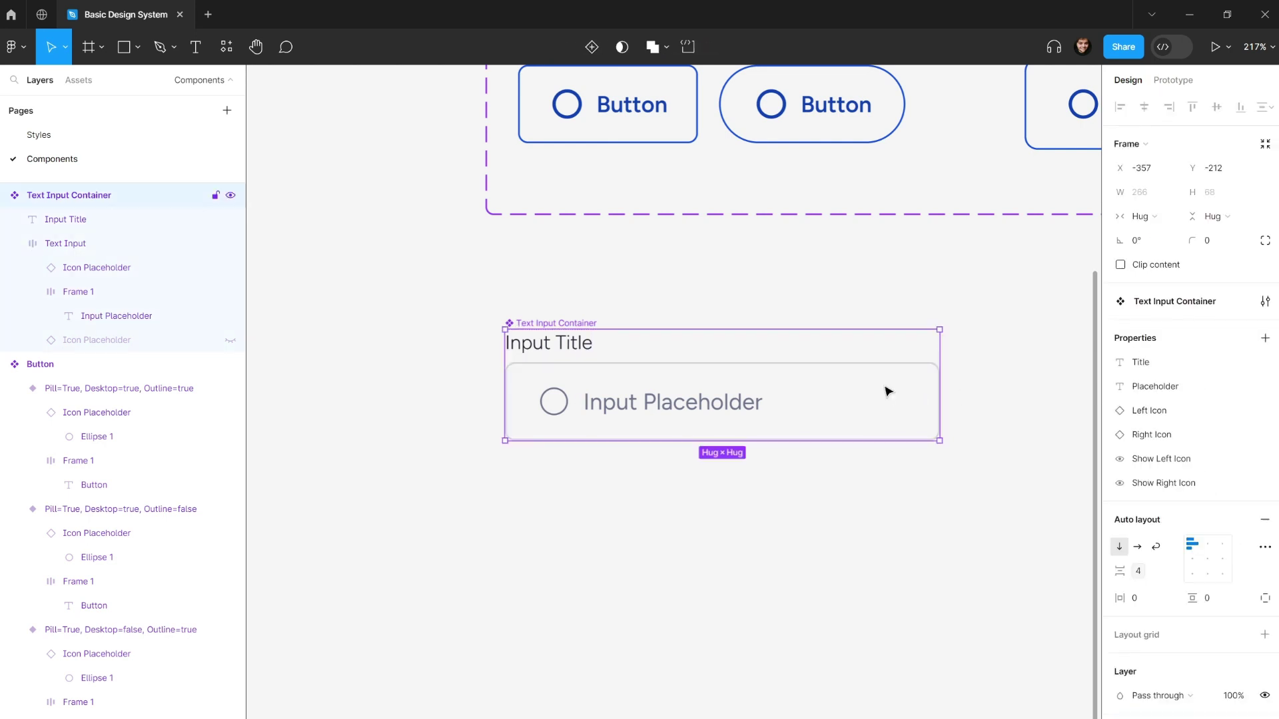
pyautogui.click(993, 400)
# - Move the Text Input Container component beneath the Button component set, to about X -345, Y -206
pyautogui.keyDown('ctrl'); pyautogui.scroll(-5, 871, 442); pyautogui.keyUp('ctrl')
pyautogui.hscroll(2, 770, 443)
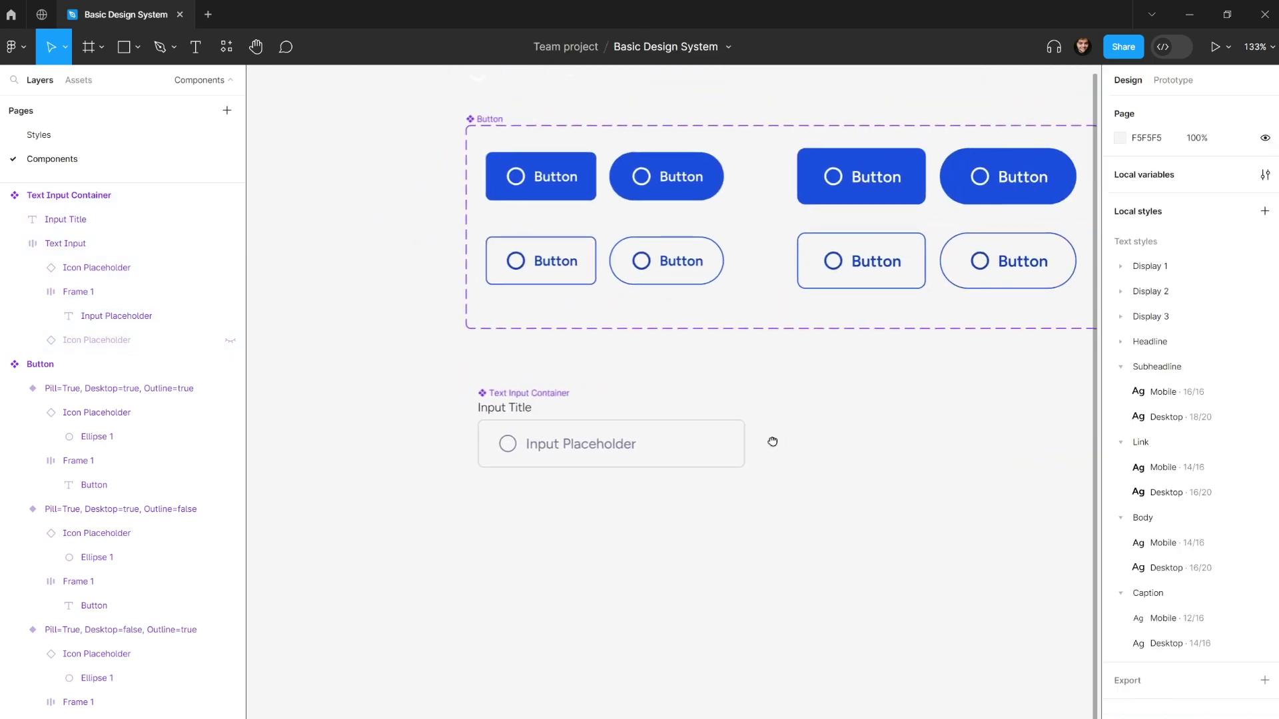
pyautogui.keyDown('ctrl'); pyautogui.scroll(-5, 733, 440); pyautogui.keyUp('ctrl')
pyautogui.hscroll(1, 676, 400)
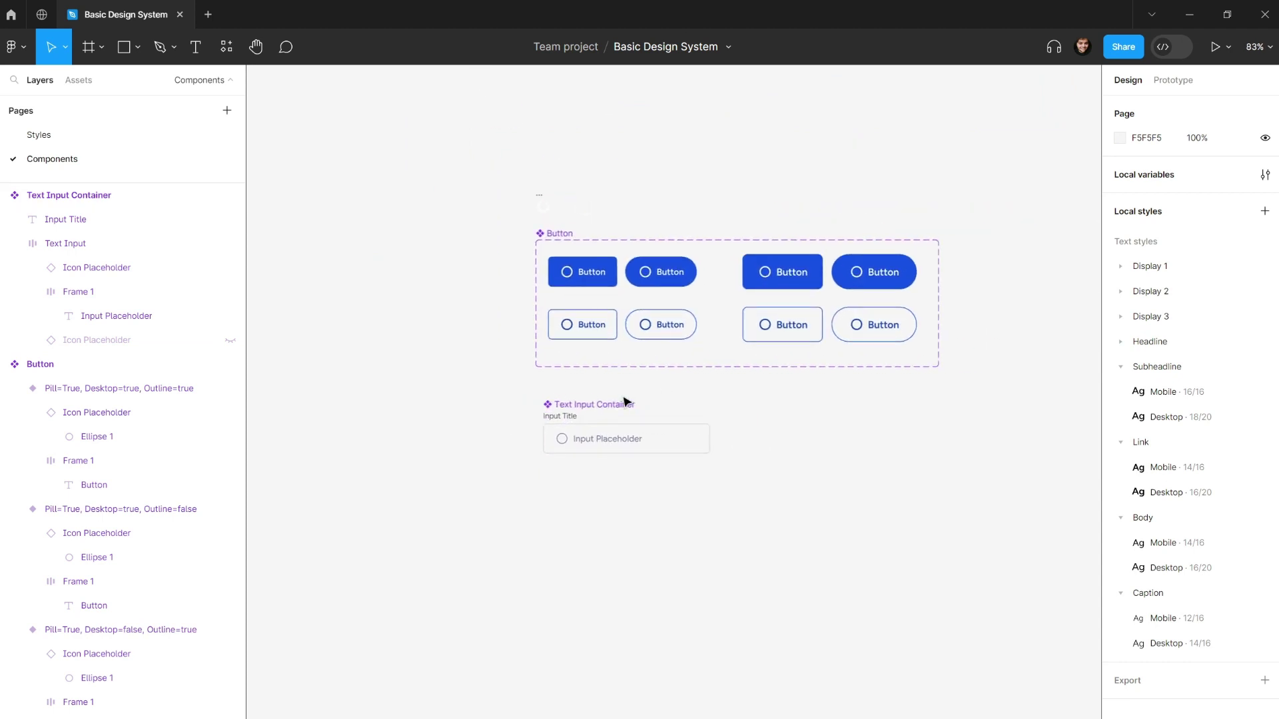
pyautogui.moveTo(625, 405); pyautogui.dragTo(628, 413)
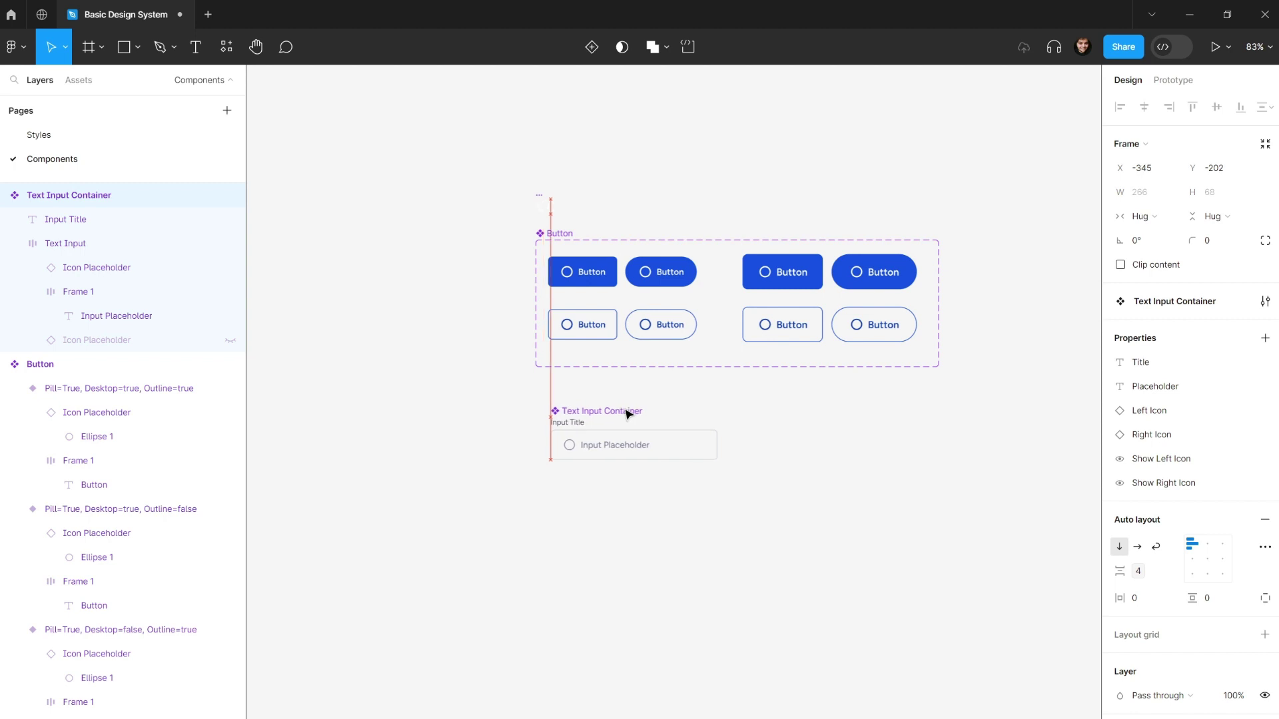
pyautogui.keyDown('ctrl'); pyautogui.scroll(4, 627, 413); pyautogui.keyUp('ctrl')
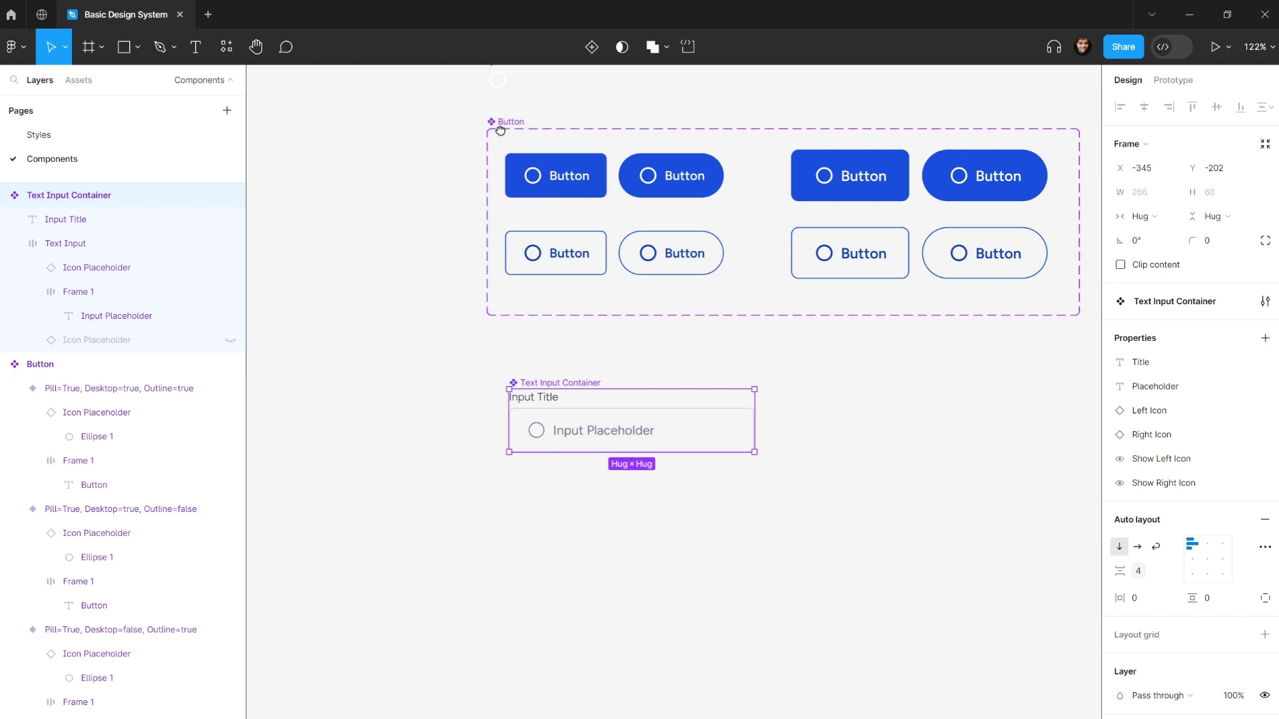
pyautogui.scroll(2, 500, 129)
pyautogui.hscroll(3, 498, 160)
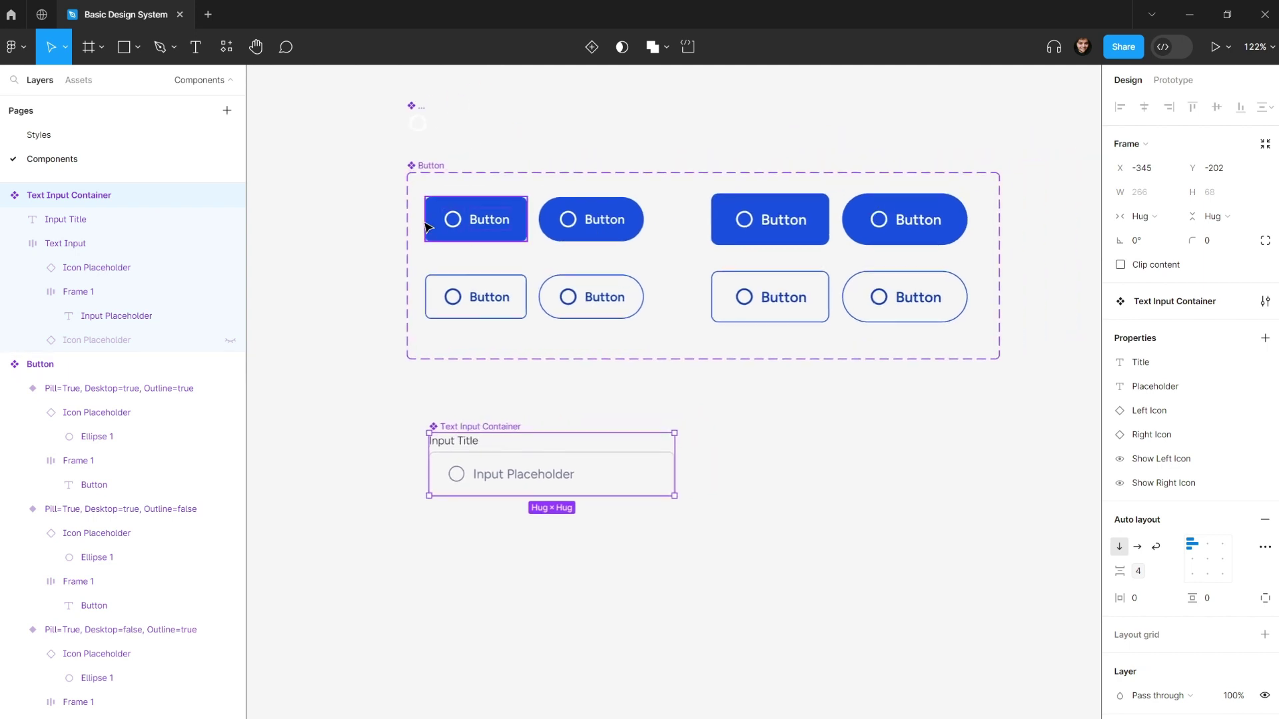
pyautogui.click(432, 165)
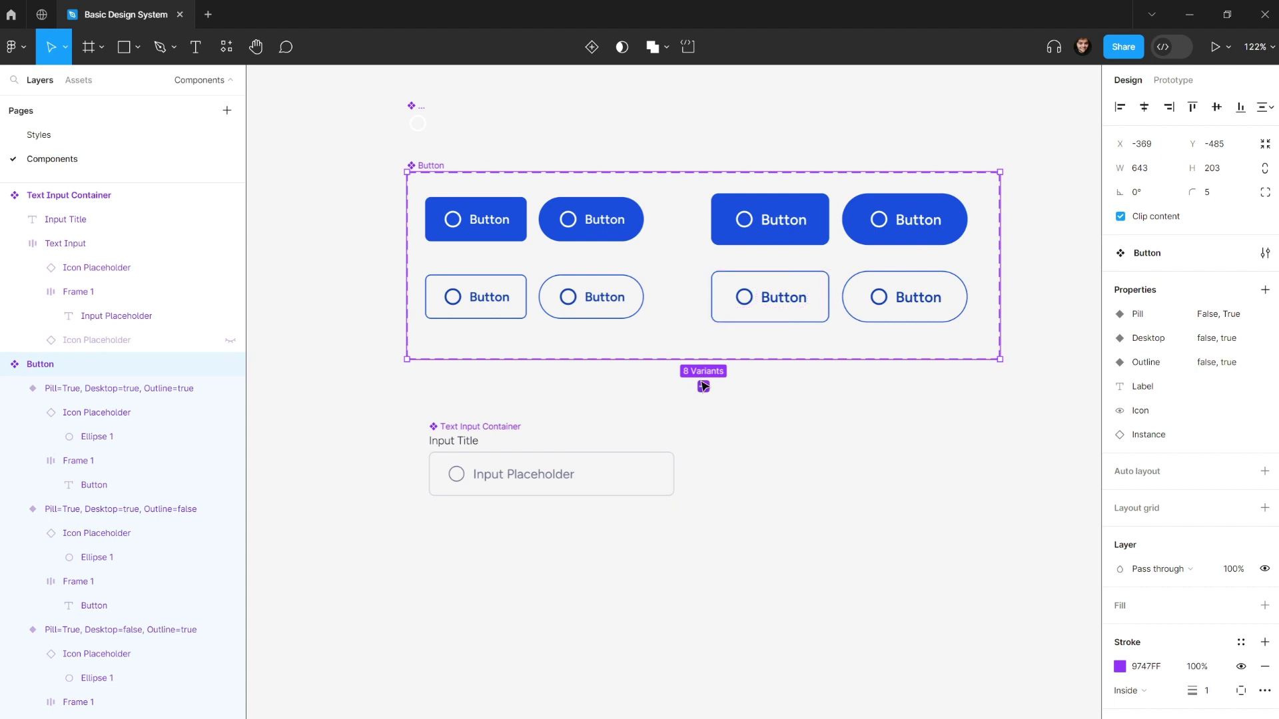
pyautogui.moveTo(479, 437); pyautogui.dragTo(468, 432)
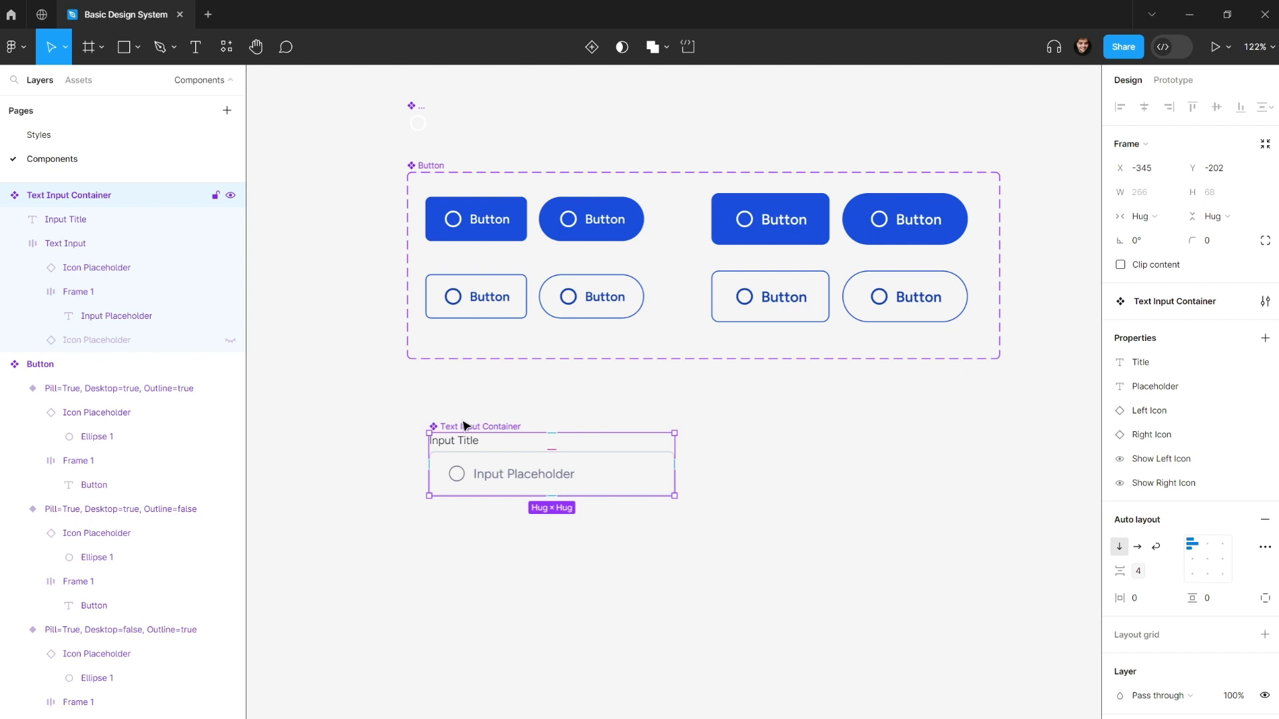
# - Place an instance of the Text Input Container beyond the right edge of the Button component set, at about X 408, Y -407
pyautogui.moveTo(467, 428); pyautogui.dragTo(689, 306)
pyautogui.scroll(1, 467, 429)
pyautogui.hscroll(1, 467, 433)
pyautogui.scroll(-2, 429, 433)
pyautogui.hscroll(2, 1011, 262)
pyautogui.hscroll(5, 689, 307)
pyautogui.scroll(3, 689, 306)
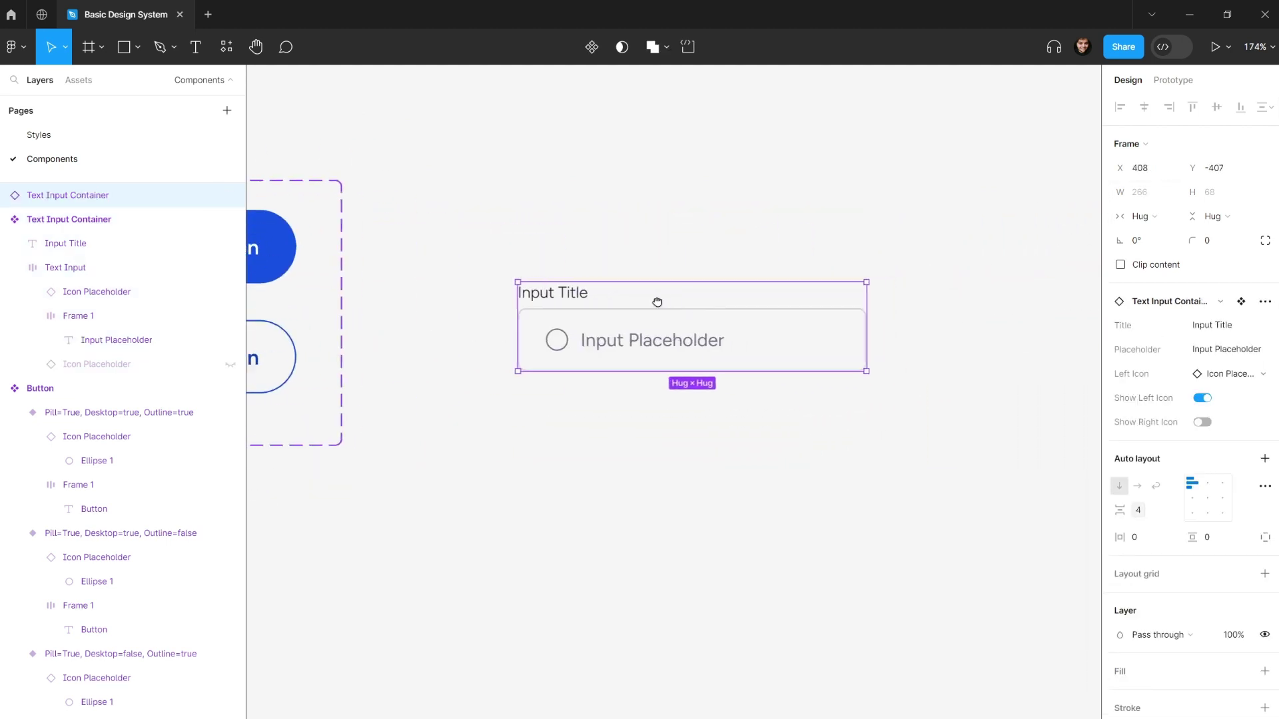
pyautogui.hscroll(1, 656, 300)
# - Try narrowing the Text Input Container instance to a width of about 183, and delete the instance
pyautogui.moveTo(840, 317); pyautogui.dragTo(731, 306)
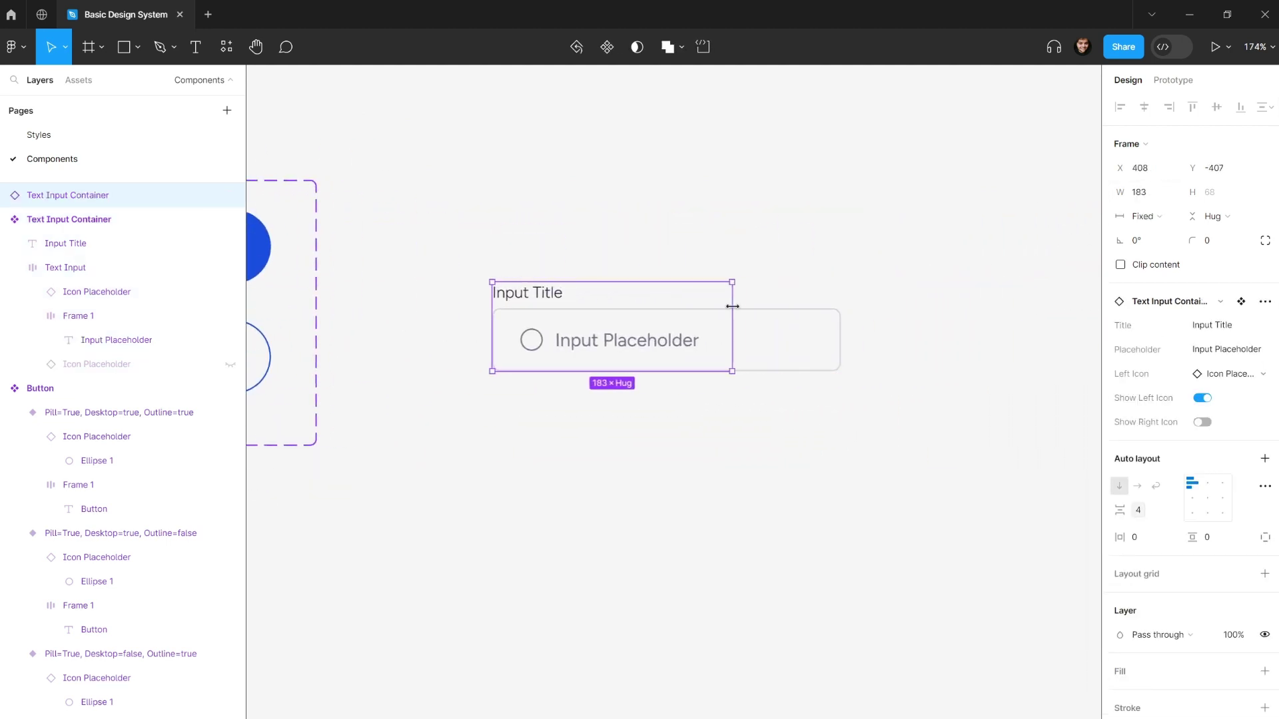
pyautogui.doubleClick(720, 344)
pyautogui.scroll(-5, 637, 420)
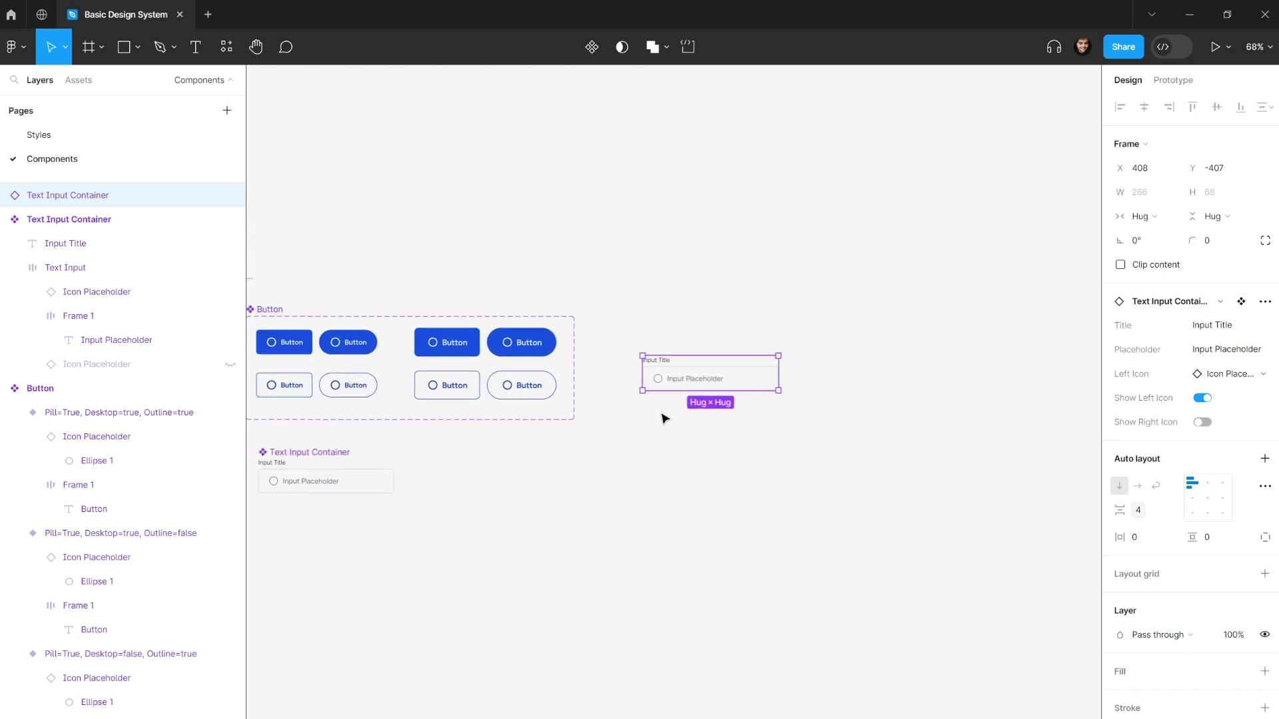
pyautogui.hscroll(-2, 664, 418)
pyautogui.press('Delete')
pyautogui.scroll(5, 553, 440)
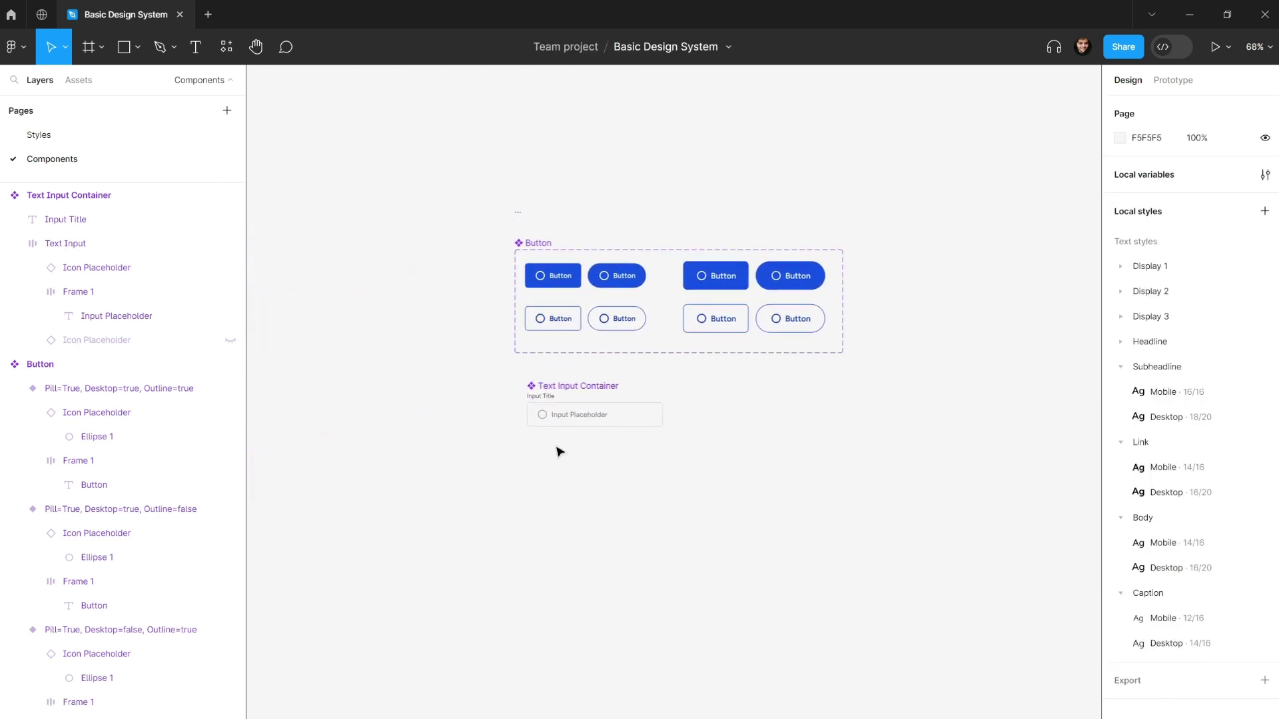
# - Try widening the main Text Input Container component to about 318, and return its width to hugging the contents
pyautogui.click(592, 380)
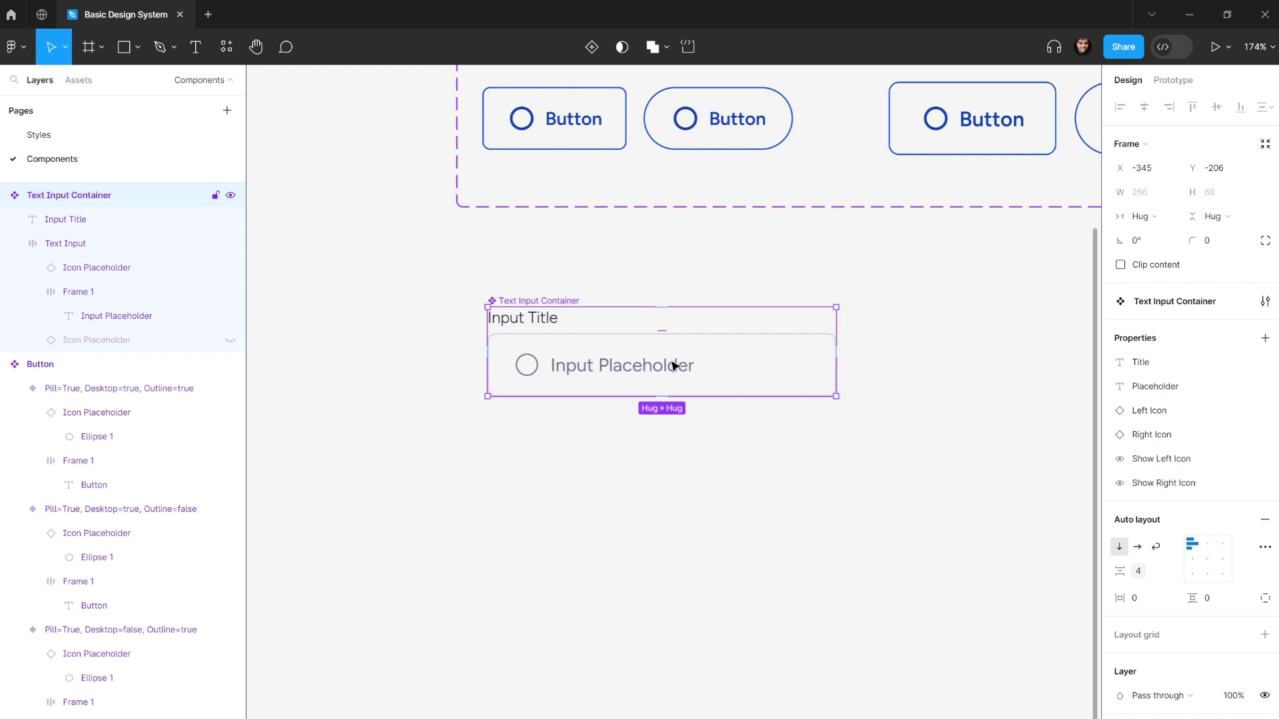
pyautogui.click(721, 436)
pyautogui.click(571, 331)
pyautogui.click(639, 282)
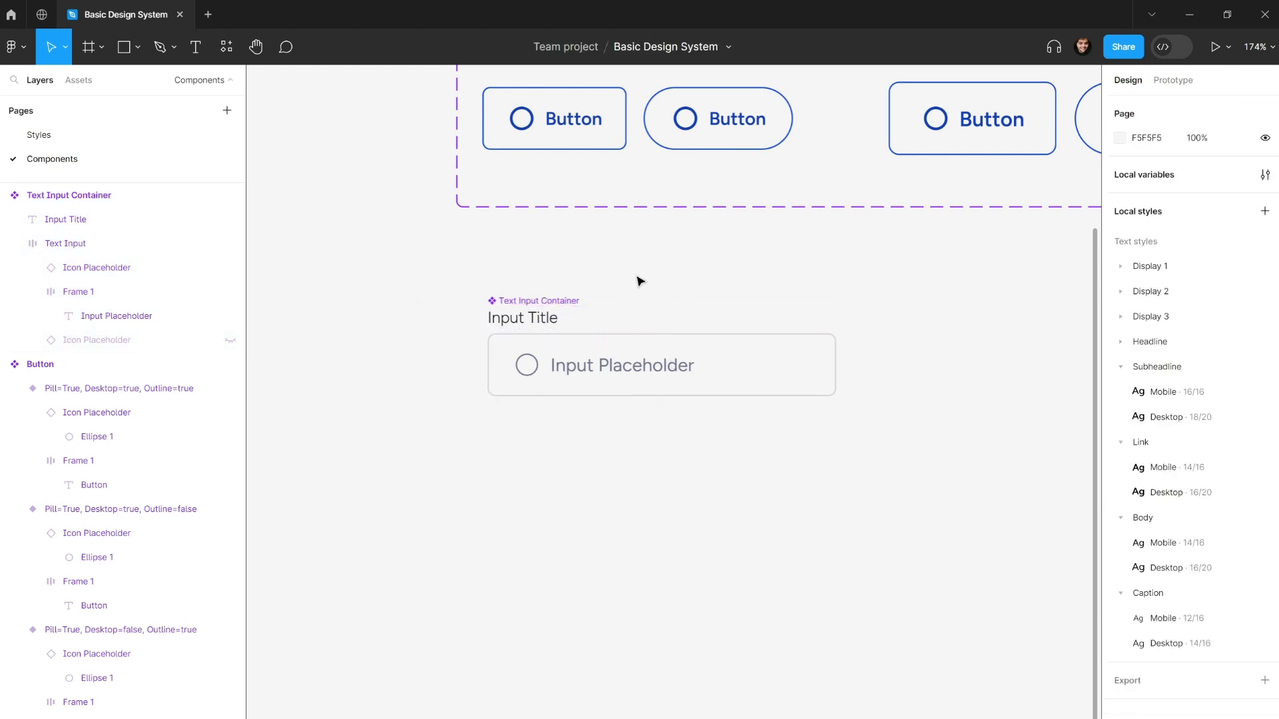
pyautogui.click(613, 320)
pyautogui.moveTo(836, 345); pyautogui.dragTo(904, 346)
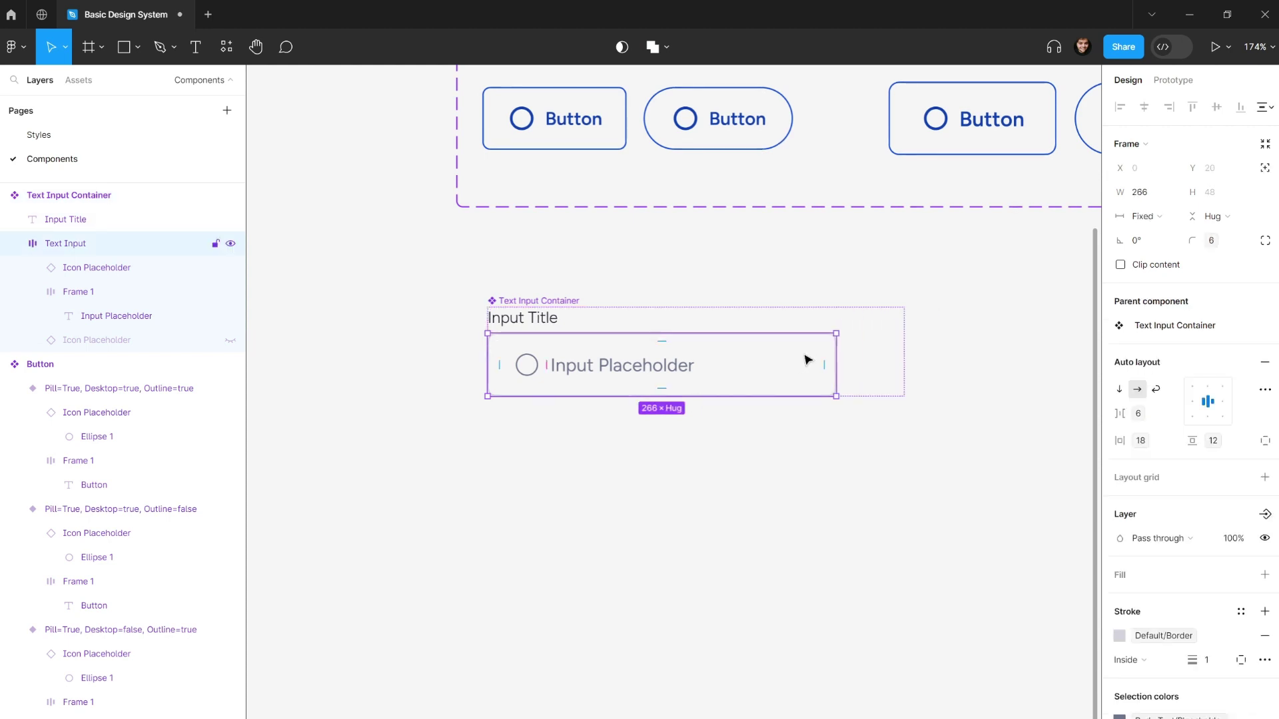
pyautogui.hotkey('shift', 'Return')
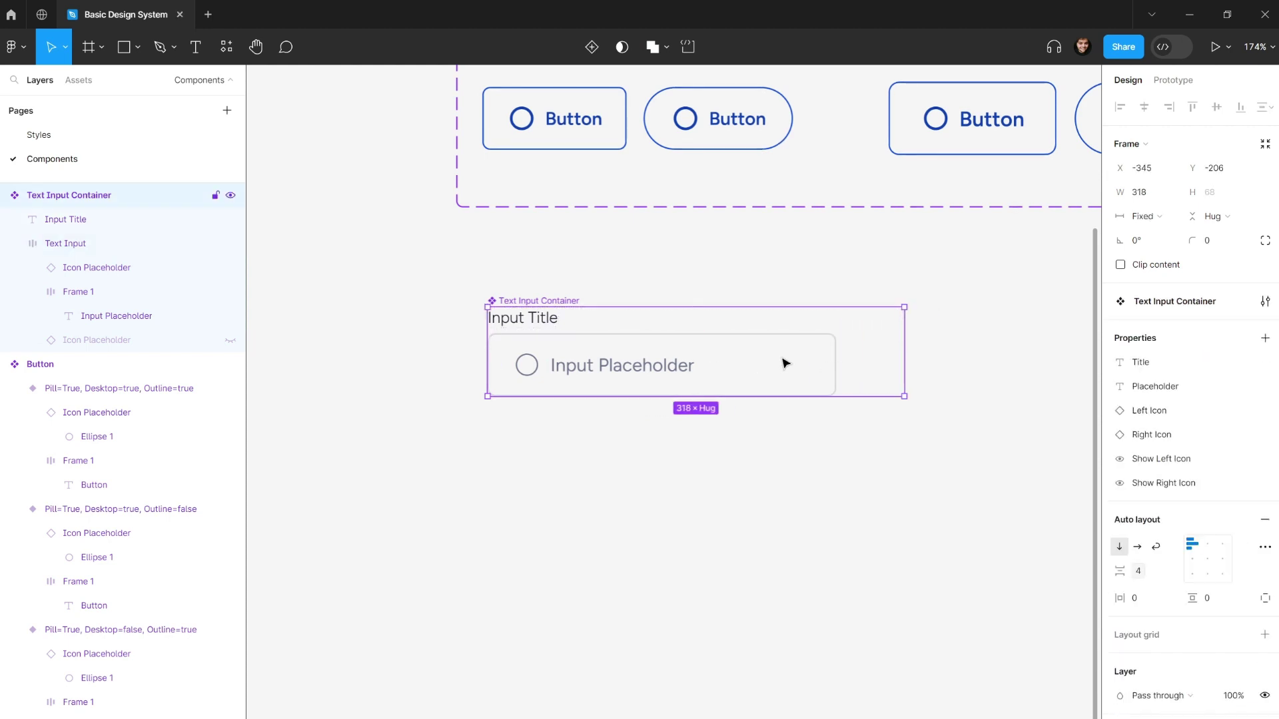
pyautogui.hotkey('ctrl', 'alt', 'shift', 'r')
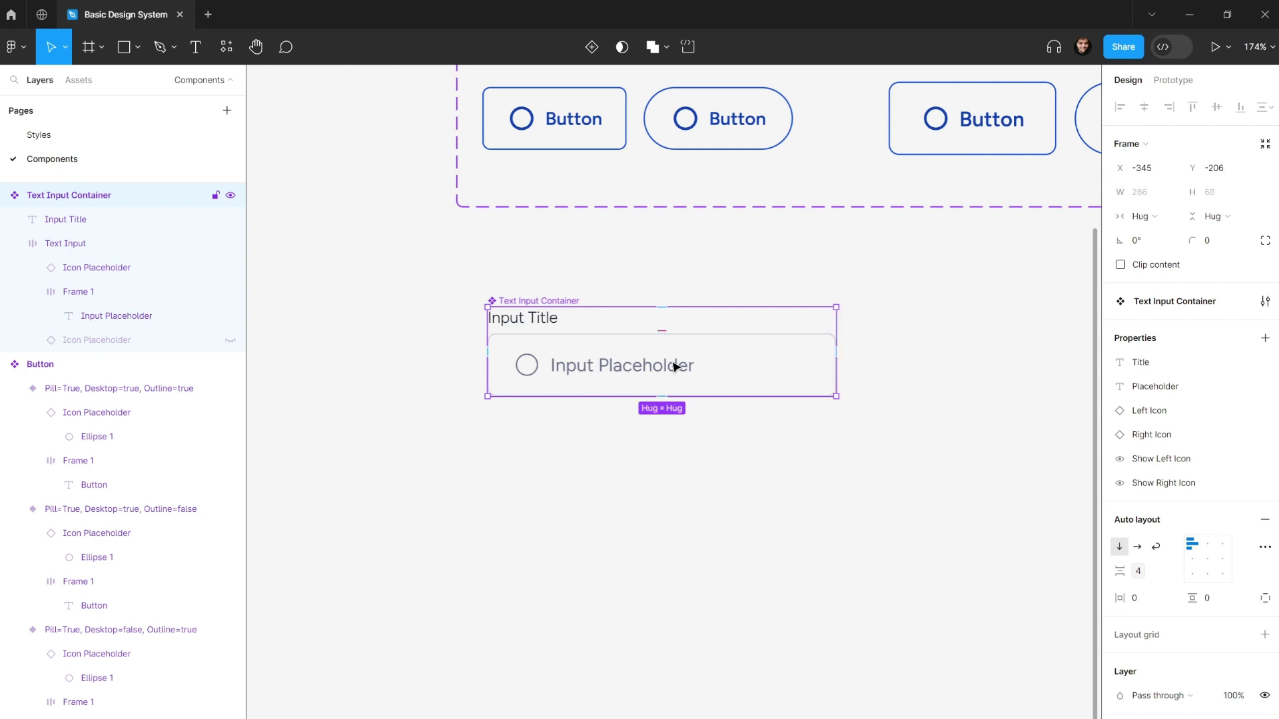
# - Set the Text Input frame's horizontal resizing to Fill inside the Text Input Container
pyautogui.click(630, 361)
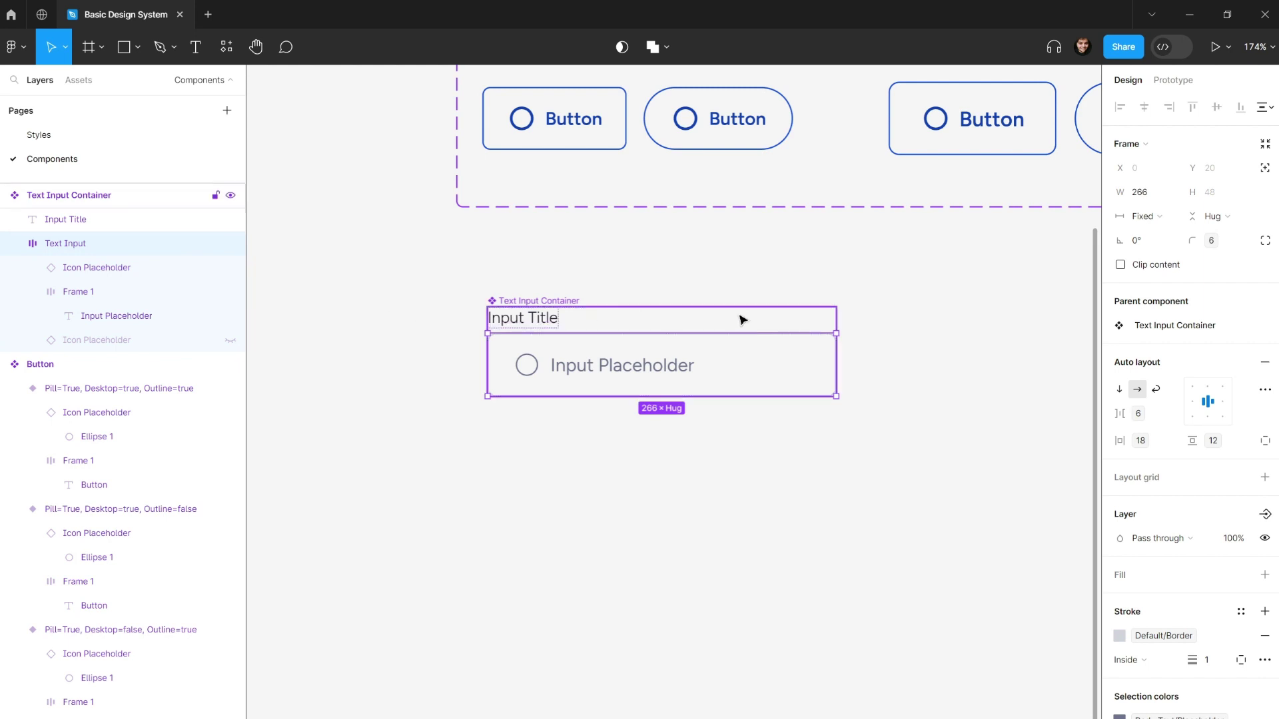
pyautogui.click(1135, 217)
pyautogui.click(1169, 253)
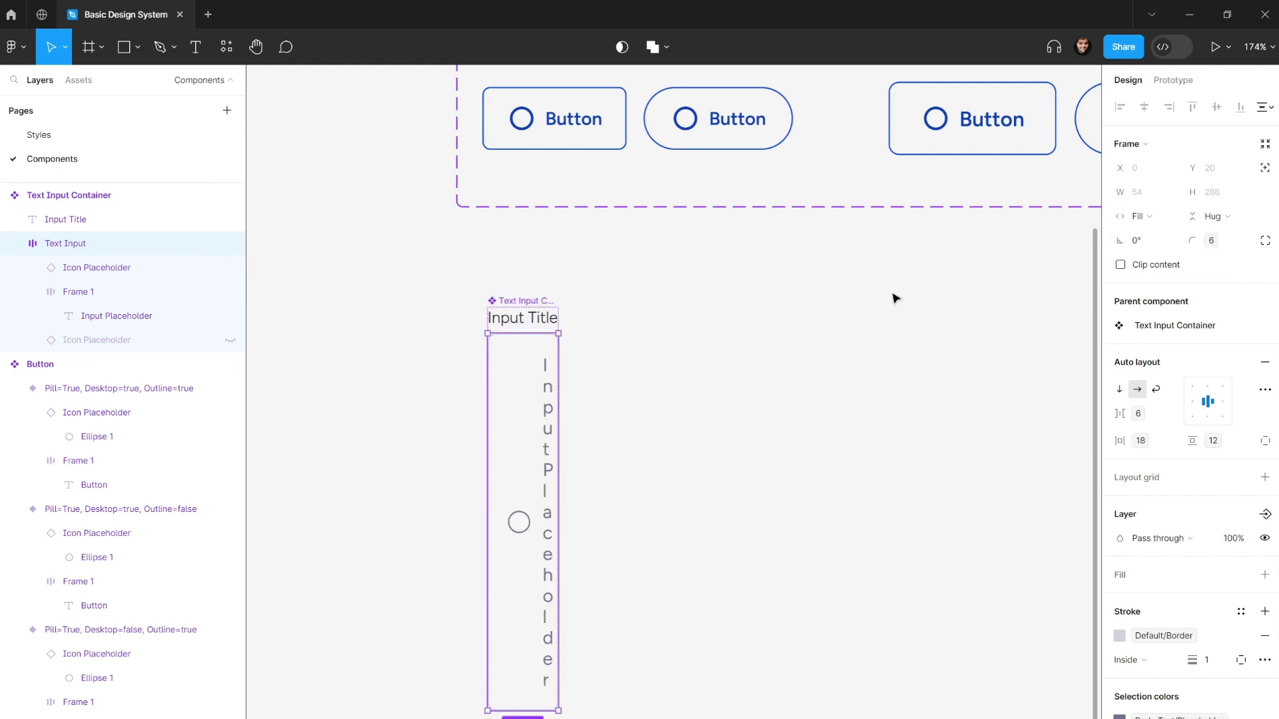
# - Give the Text Input Container component a fixed width of 280
pyautogui.click(762, 305)
pyautogui.click(526, 301)
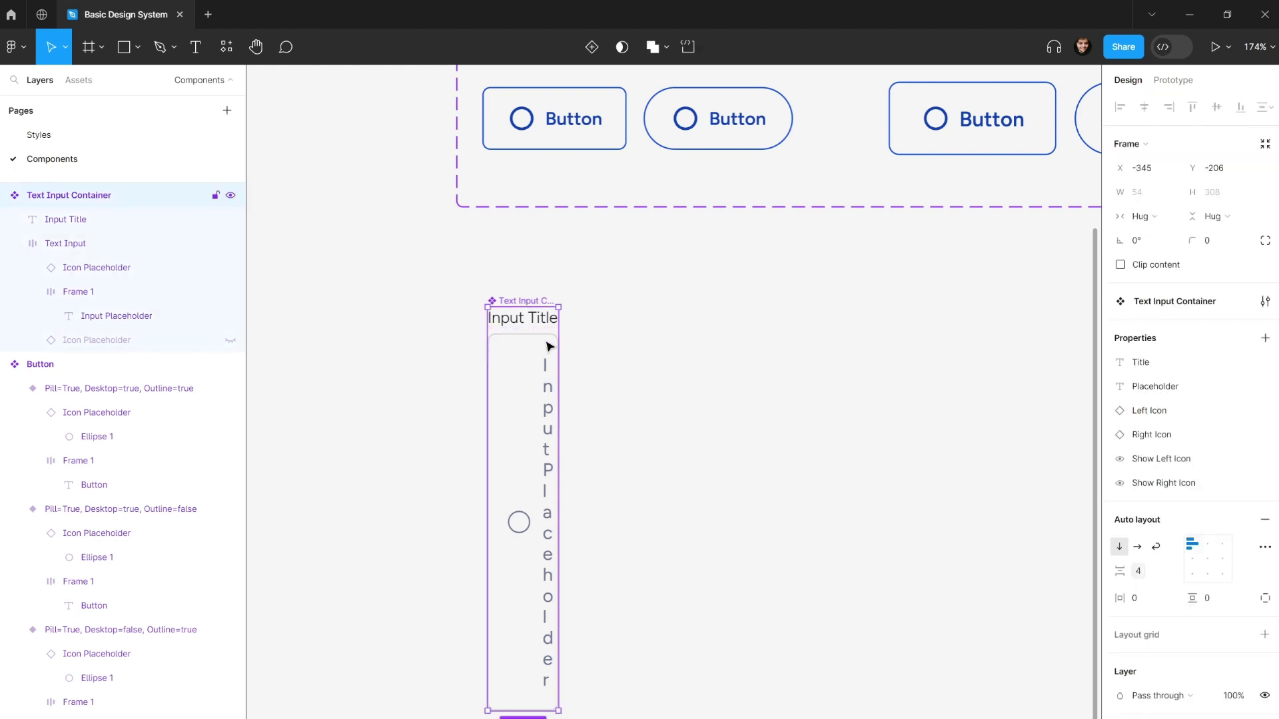
pyautogui.moveTo(556, 340); pyautogui.dragTo(801, 335)
pyautogui.click(1152, 198)
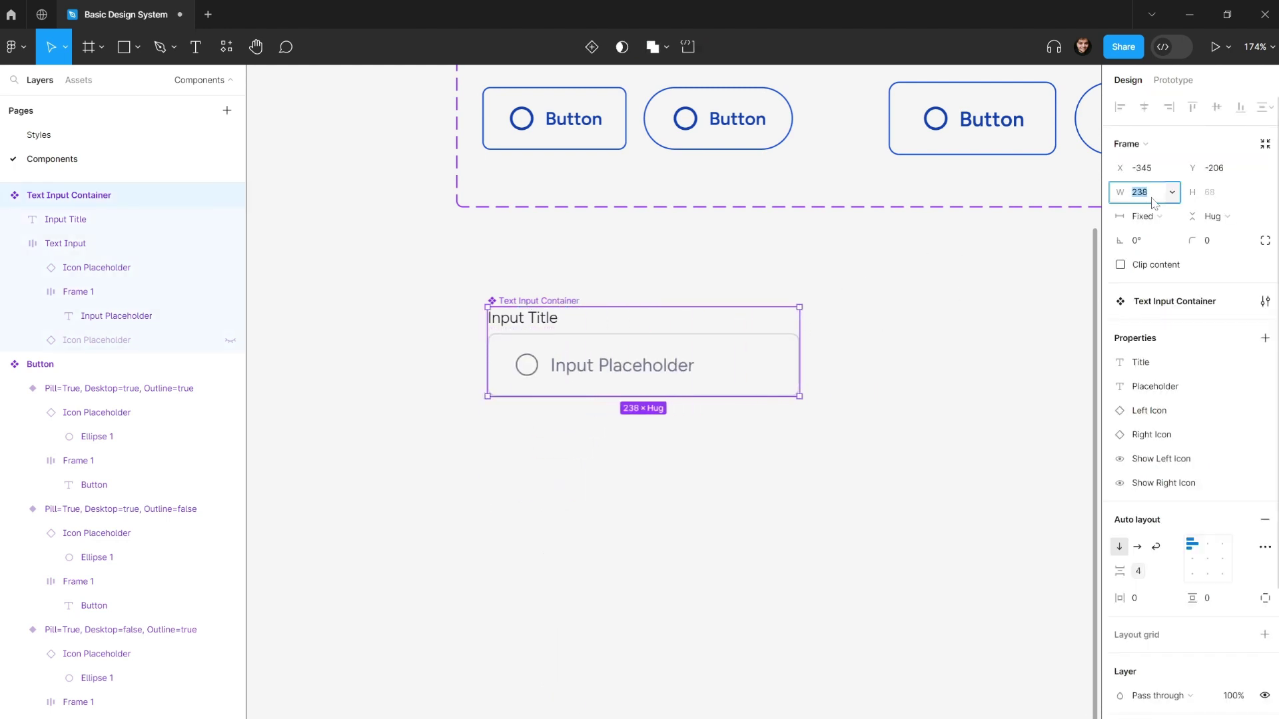
pyautogui.write('28')
pyautogui.press('Return')
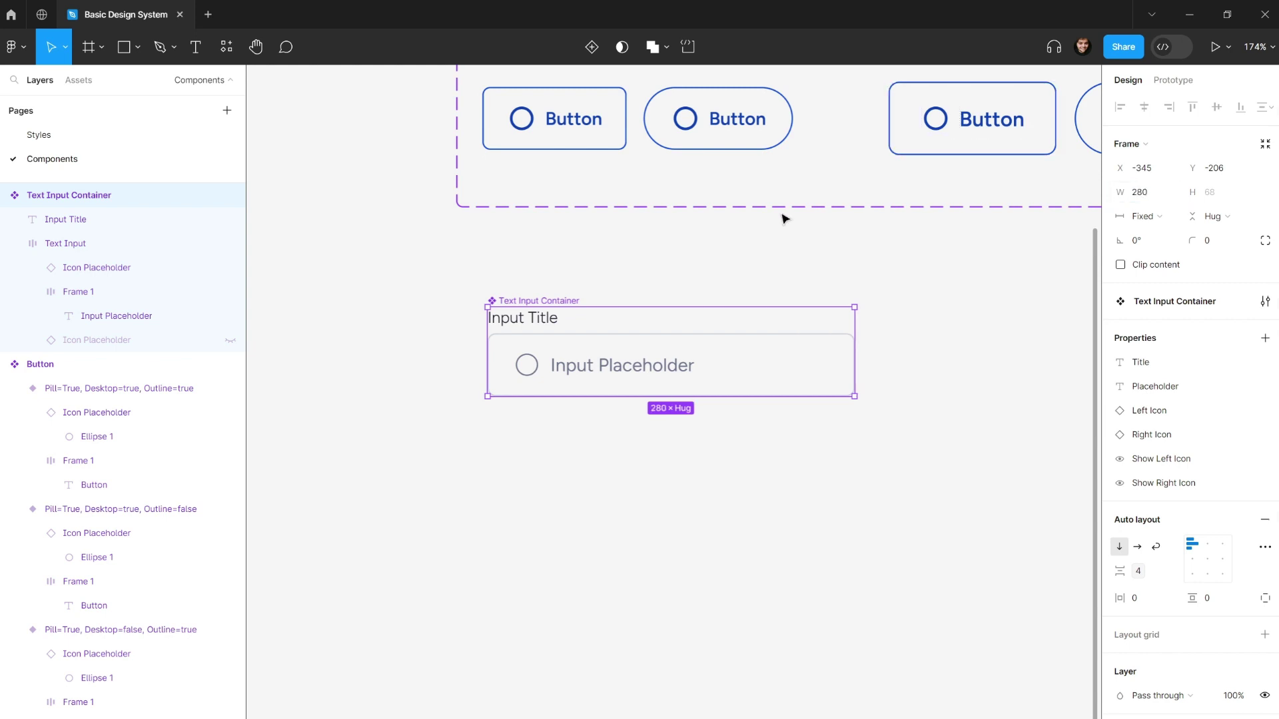
# - Place a new instance of the Text Input Container in the empty space right of the Button component set, at about X 548, Y -500
pyautogui.scroll(-6, 513, 308)
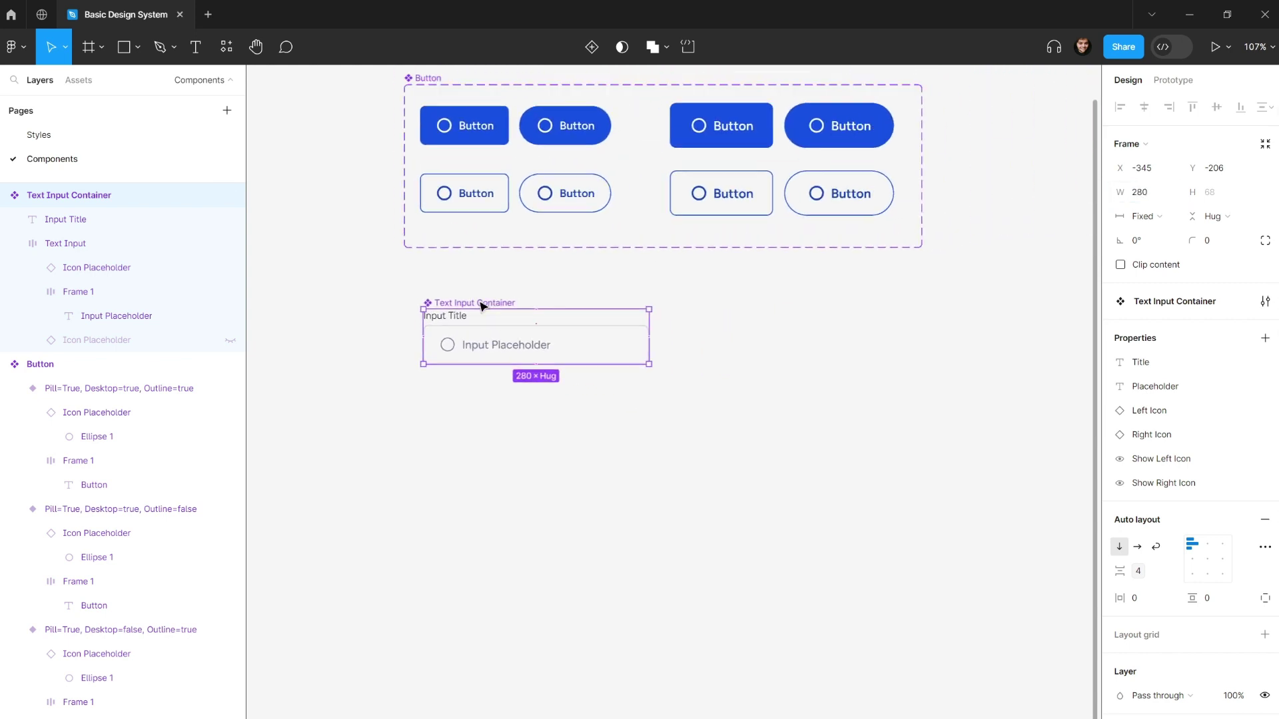
pyautogui.click(453, 313)
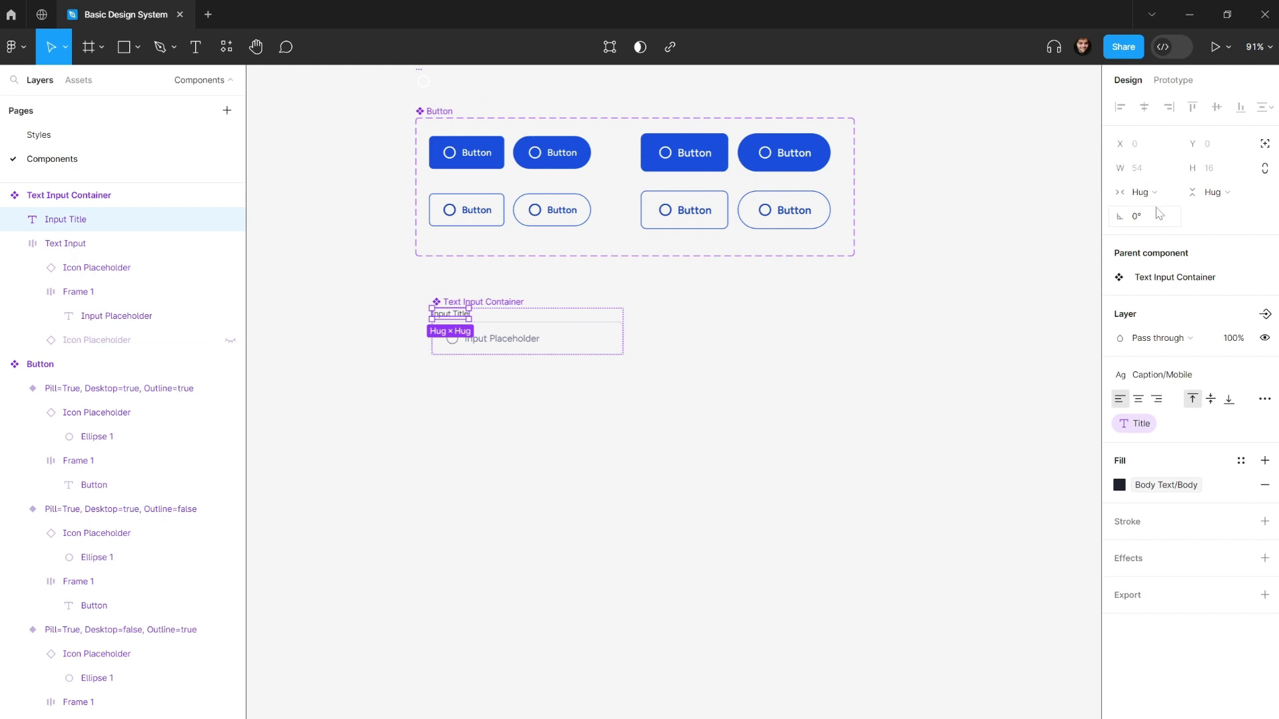
pyautogui.click(492, 293)
pyautogui.click(500, 301)
pyautogui.moveTo(499, 300); pyautogui.dragTo(368, 352)
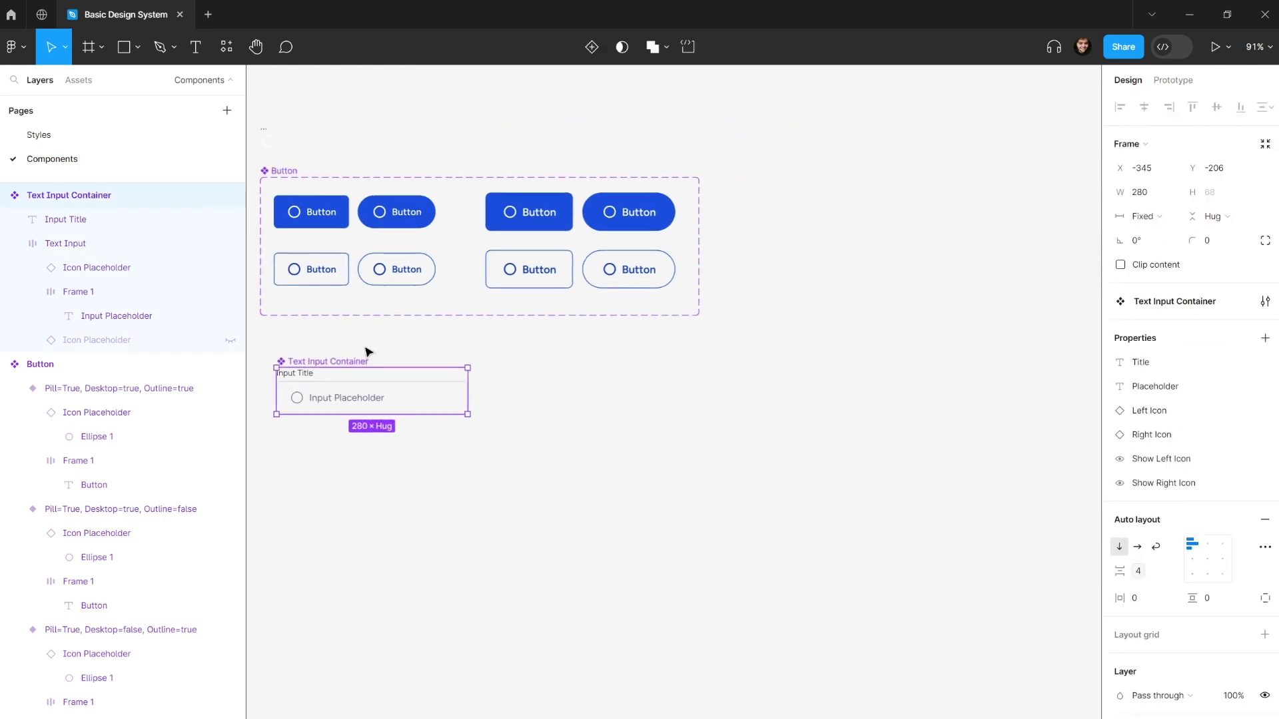
pyautogui.scroll(-4, 367, 352)
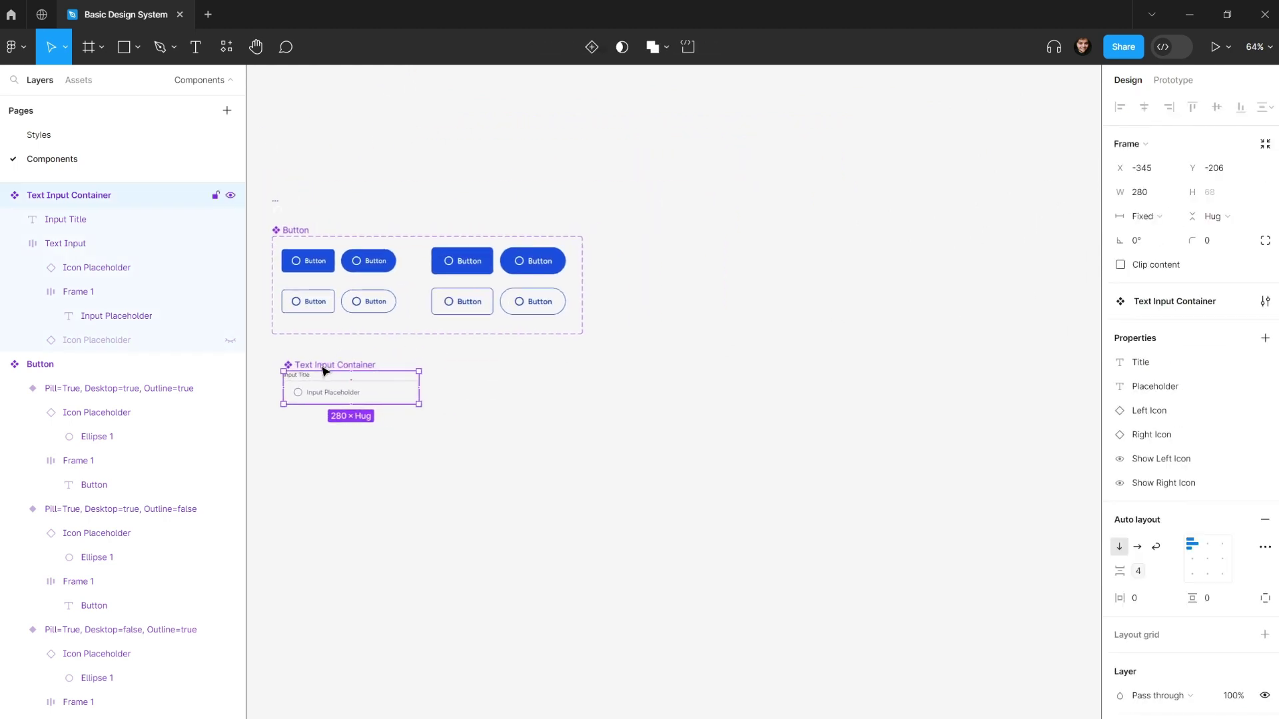
pyautogui.scroll(2, 321, 371)
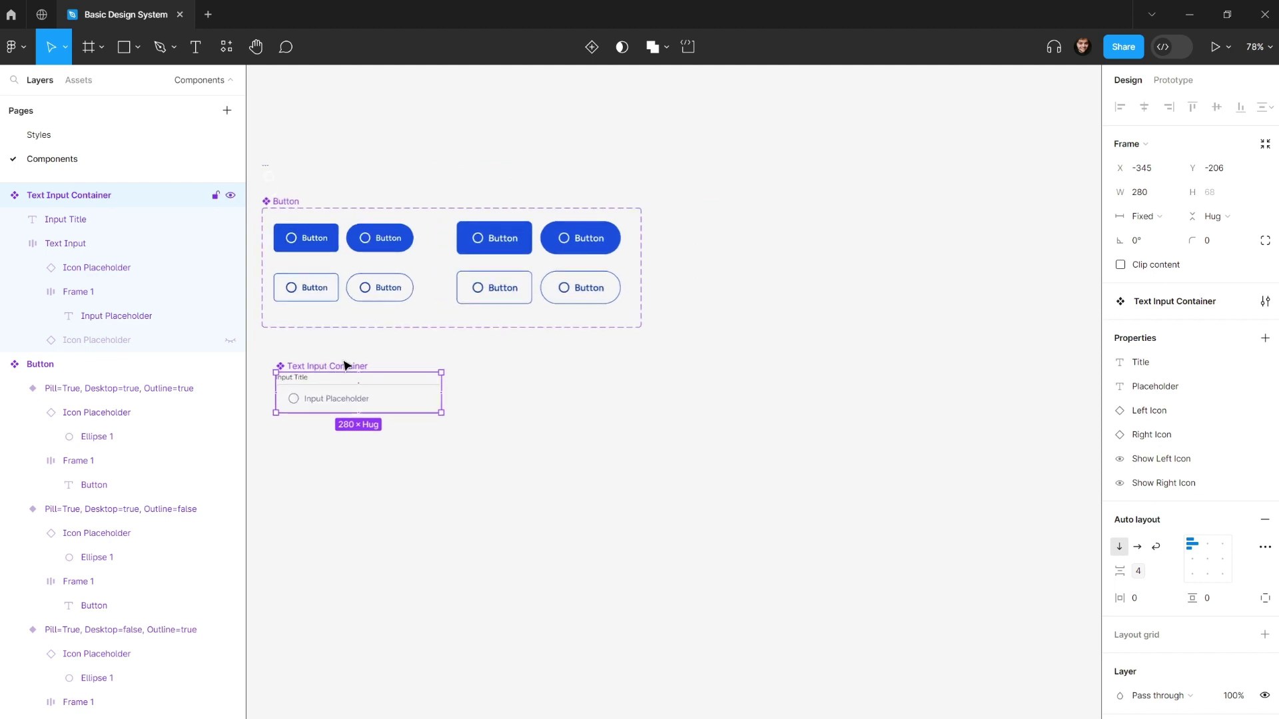
pyautogui.moveTo(333, 371); pyautogui.dragTo(568, 263)
pyautogui.scroll(3, 568, 263)
pyautogui.scroll(2, 578, 264)
# - Test stretching the Text Input Container instance wider, and undo the resize
pyautogui.moveTo(773, 294); pyautogui.dragTo(886, 285)
pyautogui.hotkey('ctrl', 'z')
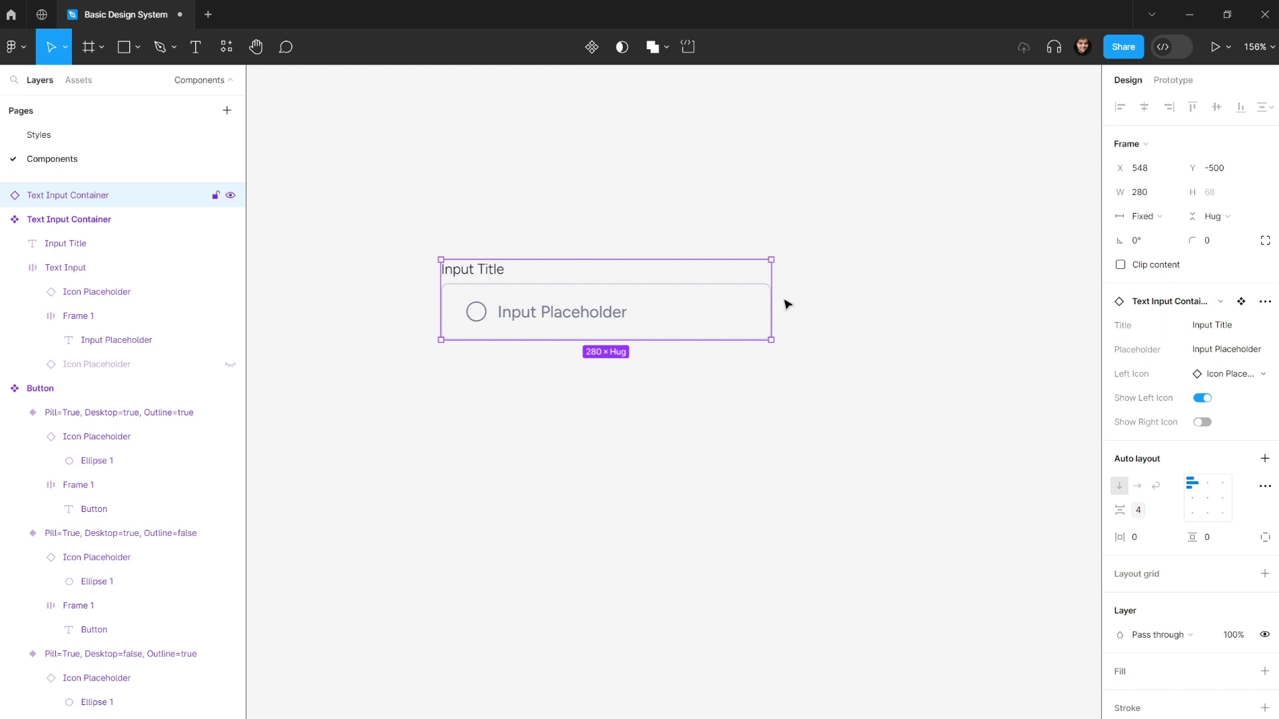
pyautogui.hscroll(-2, 746, 342)
# - Turn off Show Left Icon and turn on Show Right Icon for the Text Input Container instance
pyautogui.scroll(5, 759, 349)
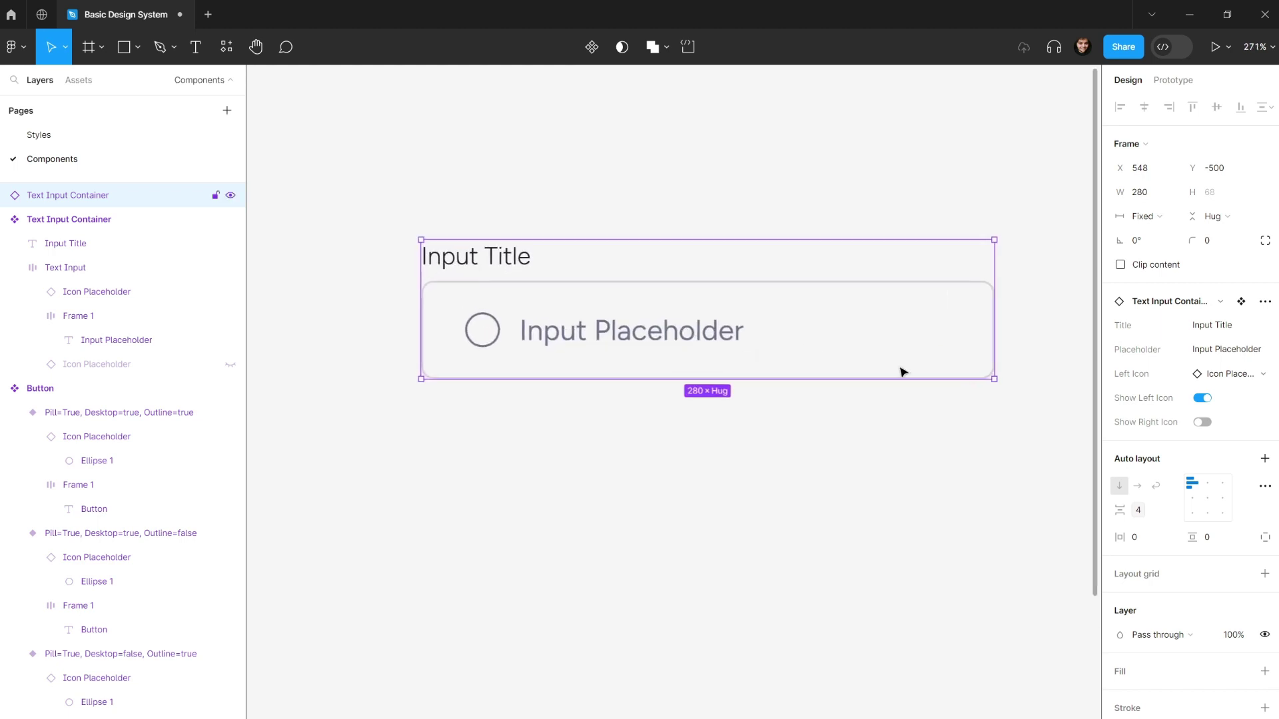
pyautogui.click(1202, 399)
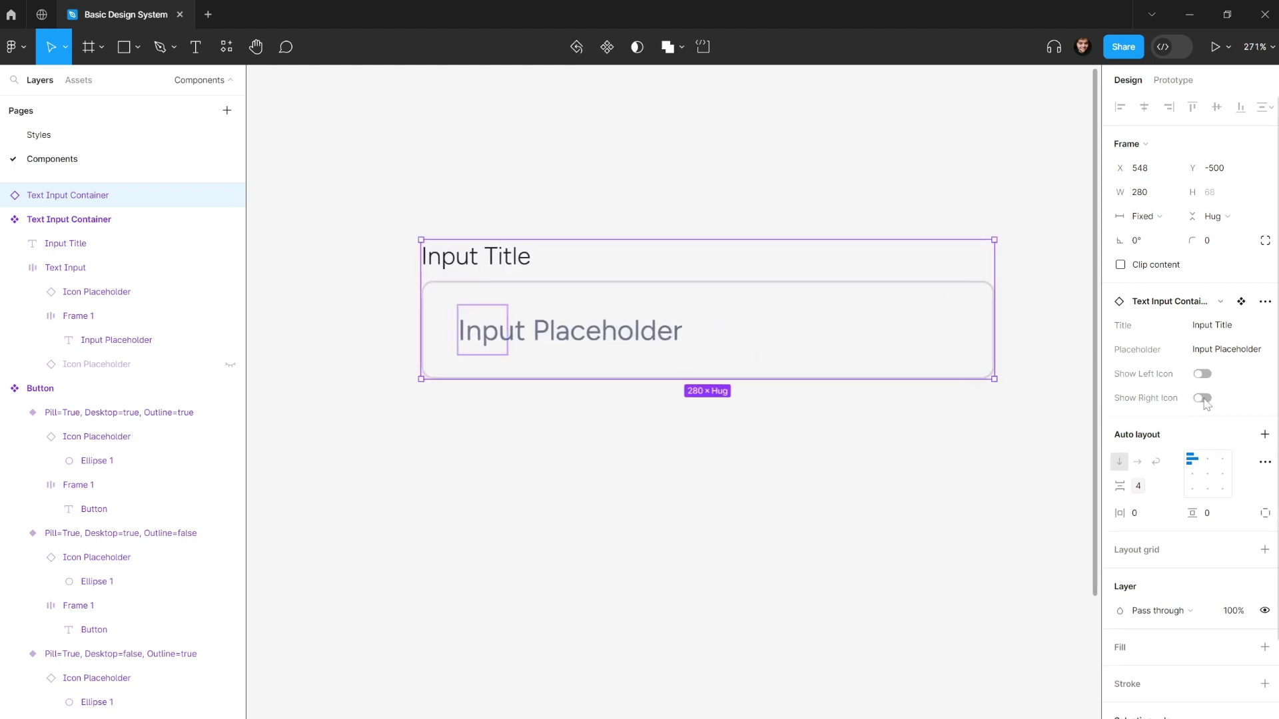
pyautogui.click(1203, 398)
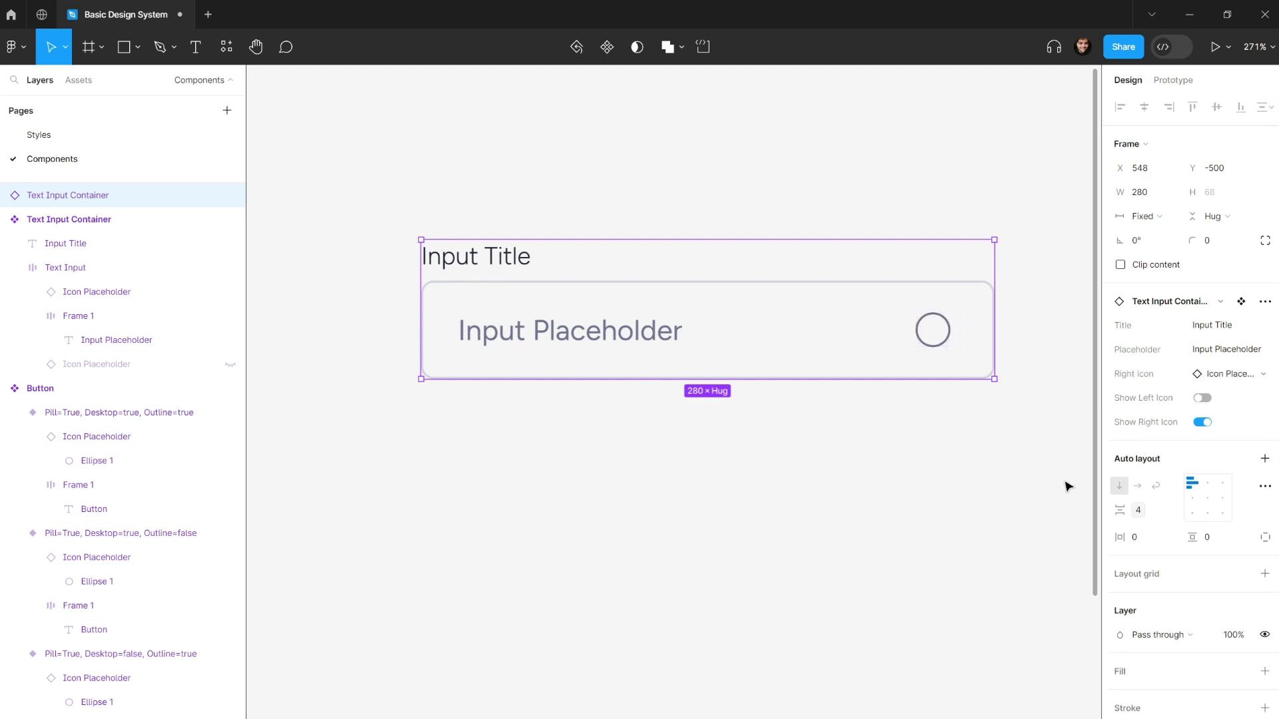
# - Set the Text Input Container instance's placeholder to "Your name" and its title to "Name"
pyautogui.click(1214, 377)
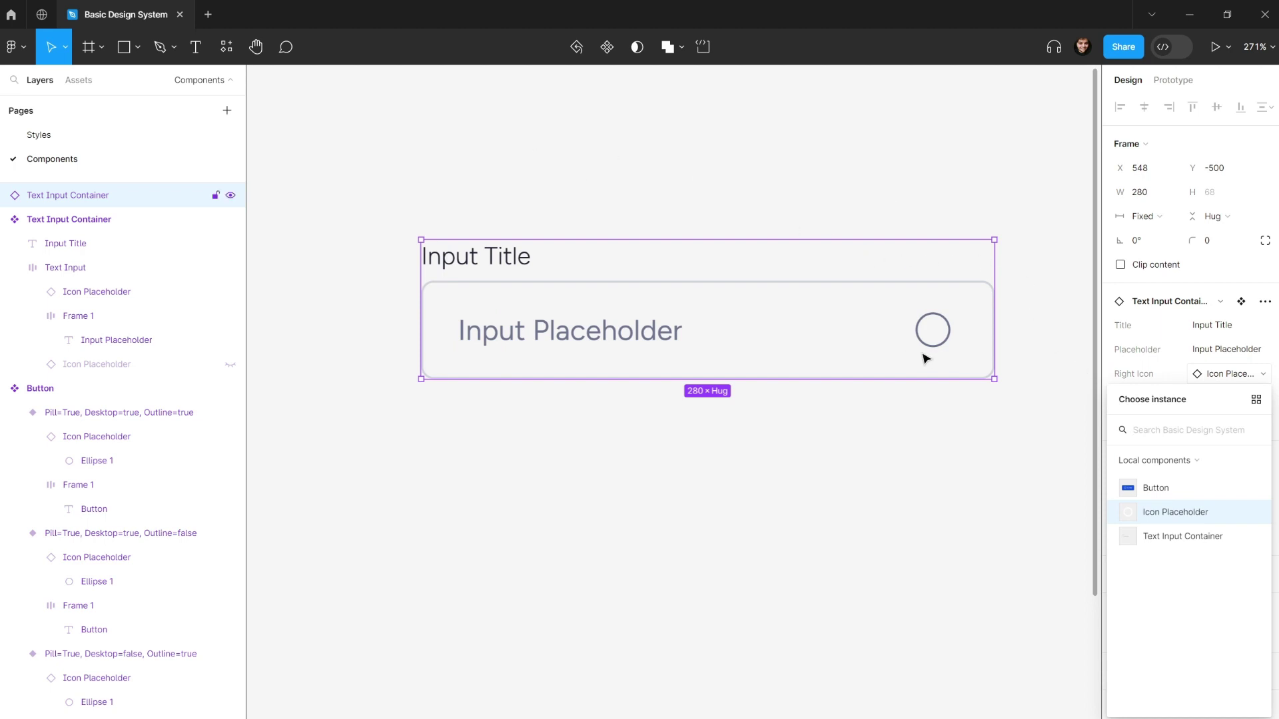
pyautogui.click(1212, 376)
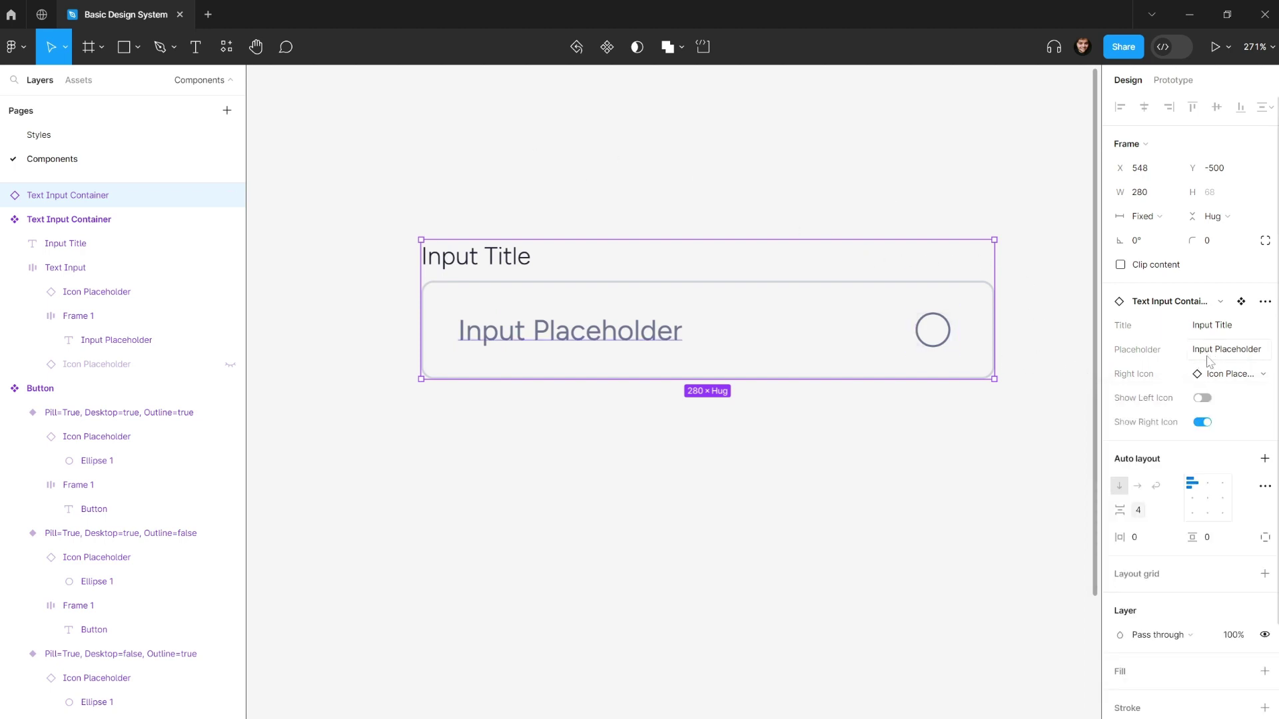
pyautogui.click(1212, 352)
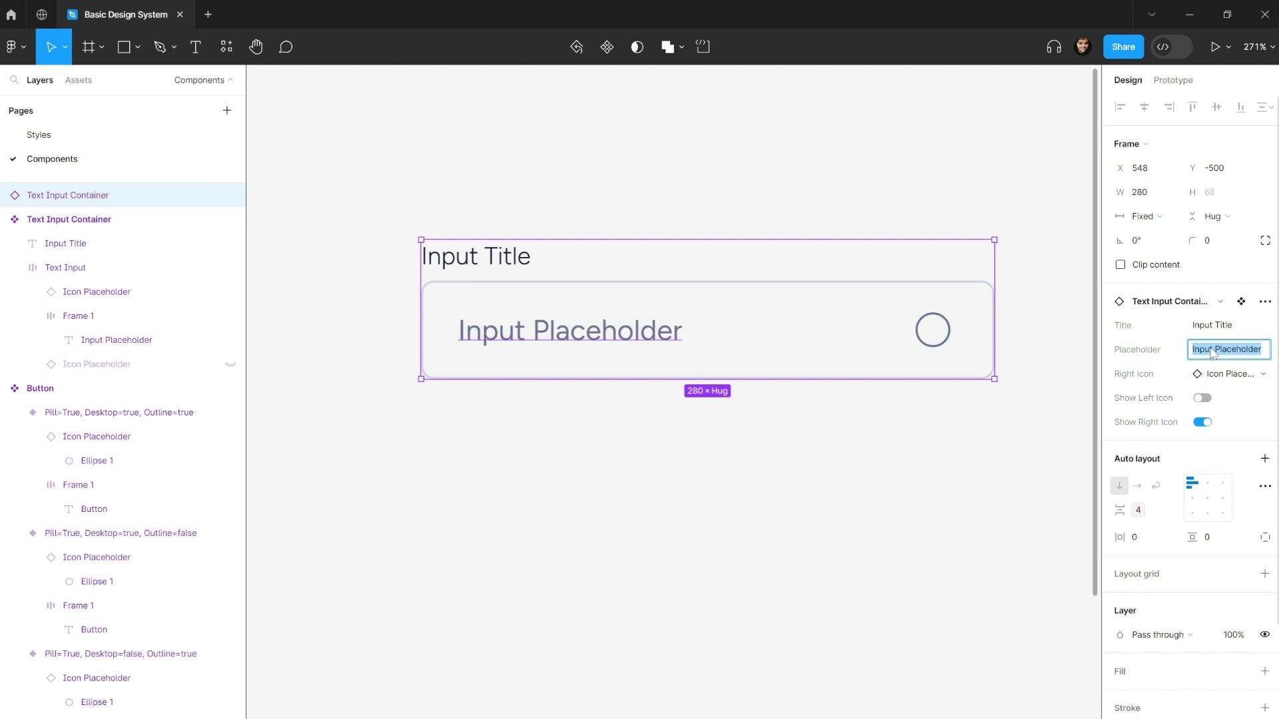
pyautogui.write('Your name')
pyautogui.press('Return')
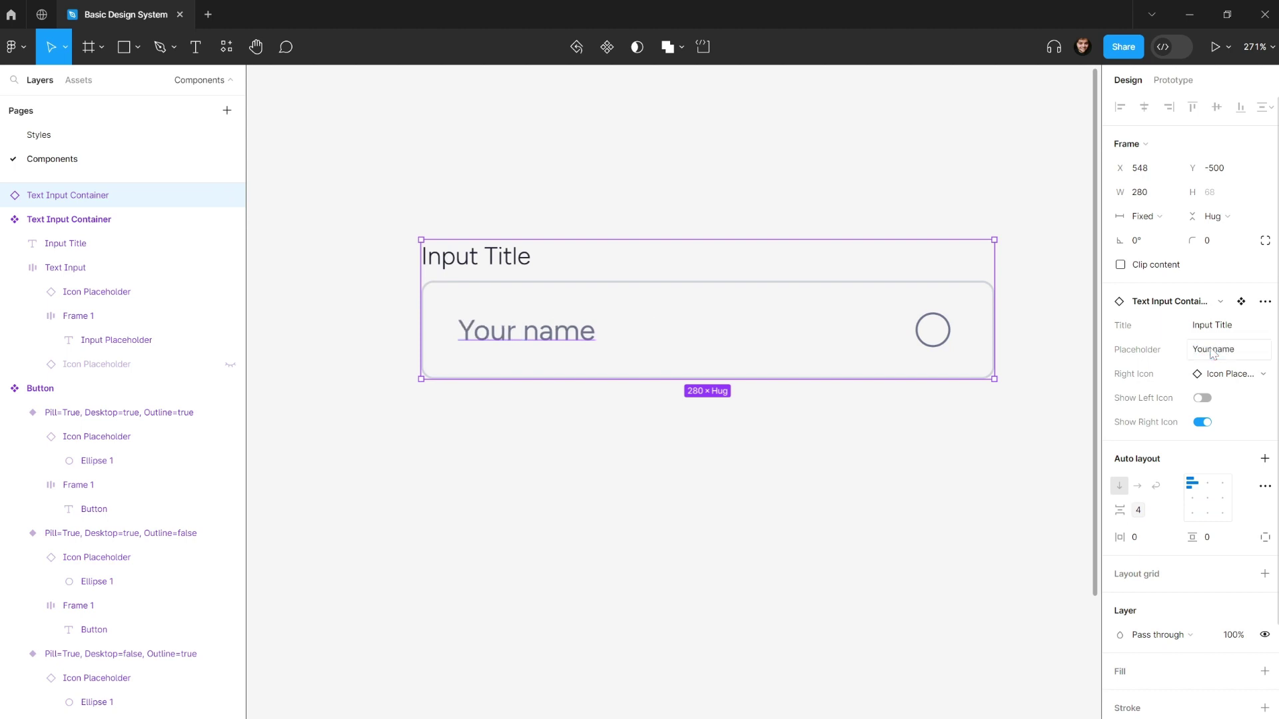
pyautogui.click(1216, 326)
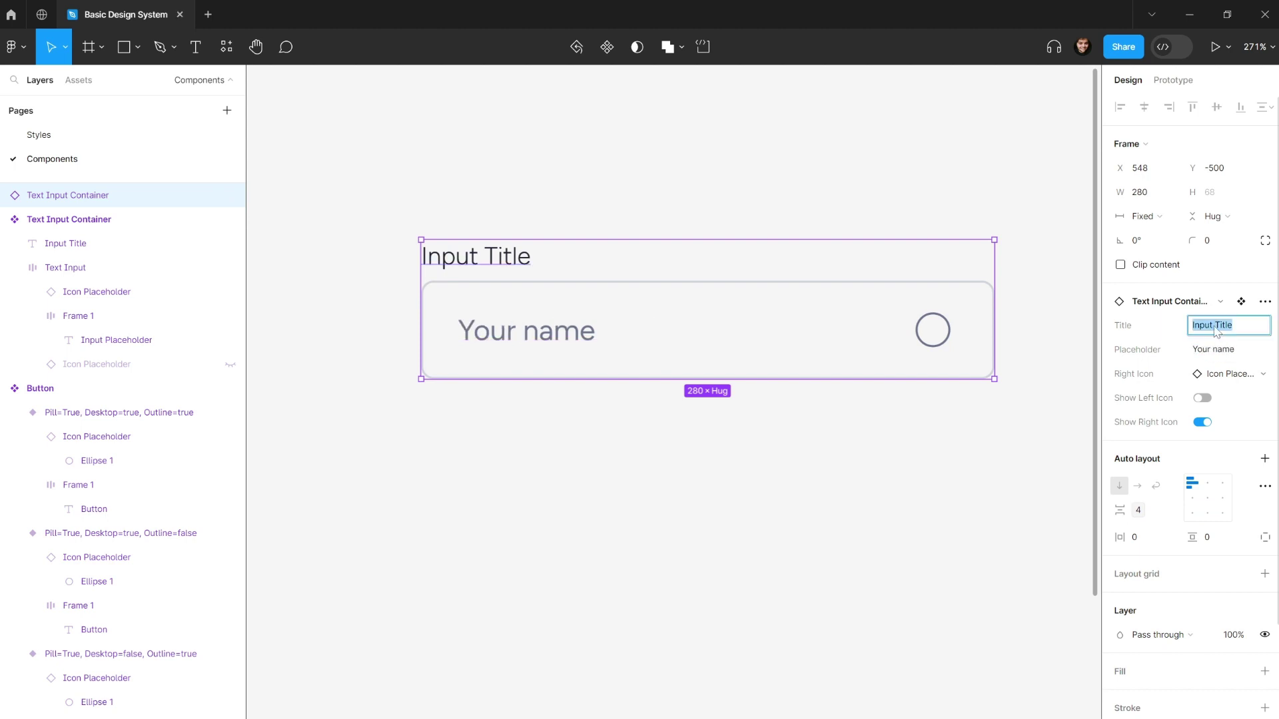
pyautogui.write('Name')
pyautogui.press('Return')
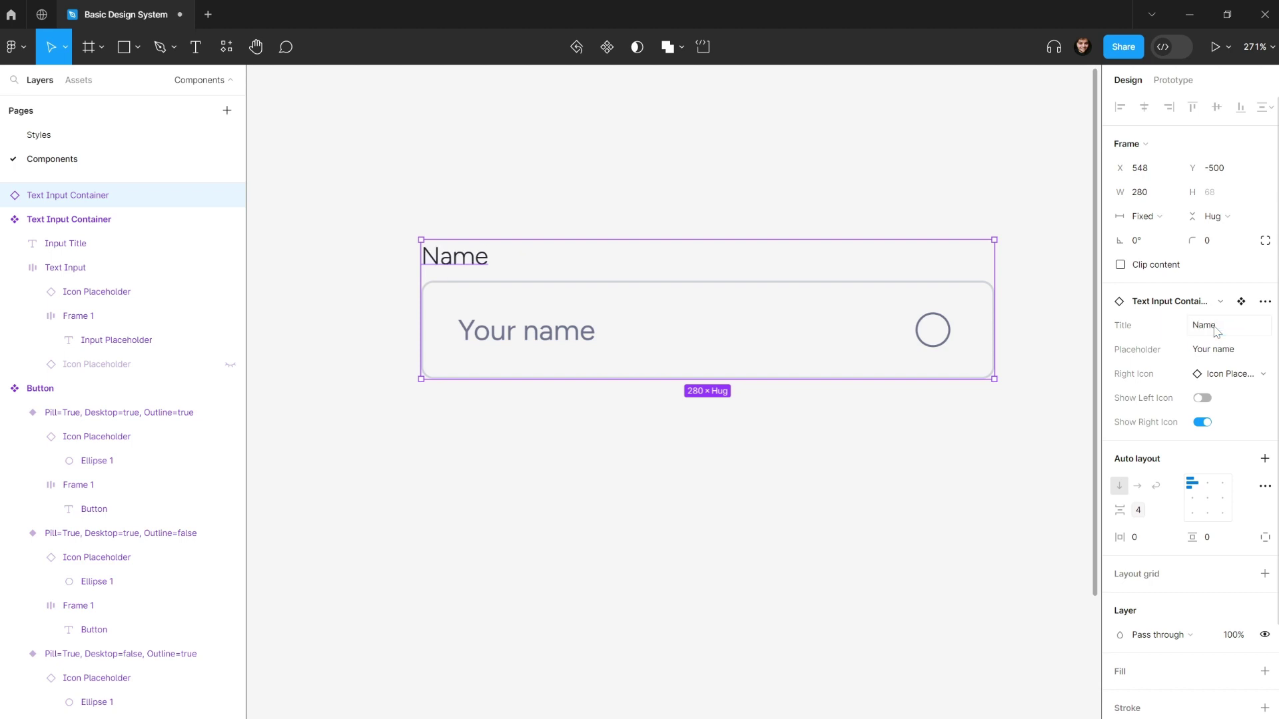
# - Turn on Show Left Icon and turn off Show Right Icon for the Text Input Container instance
pyautogui.click(1045, 277)
pyautogui.scroll(-8, 993, 266)
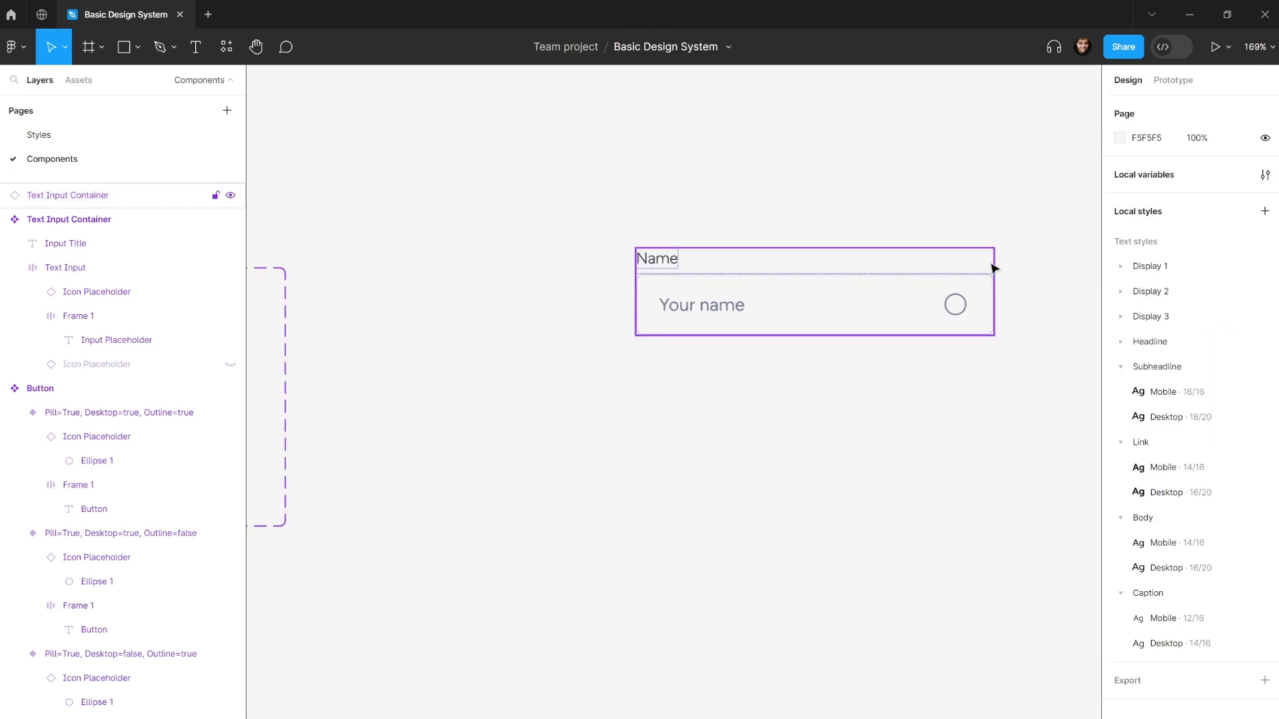
pyautogui.click(889, 285)
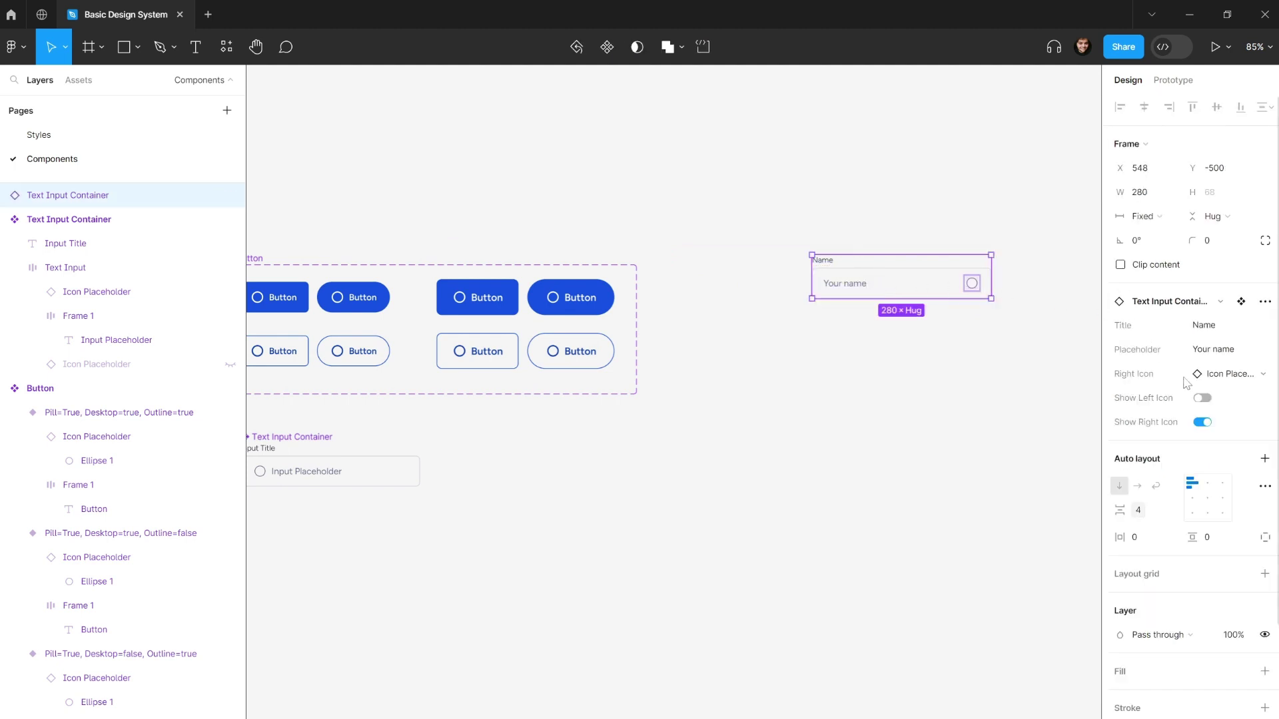
pyautogui.click(1202, 397)
pyautogui.click(1202, 446)
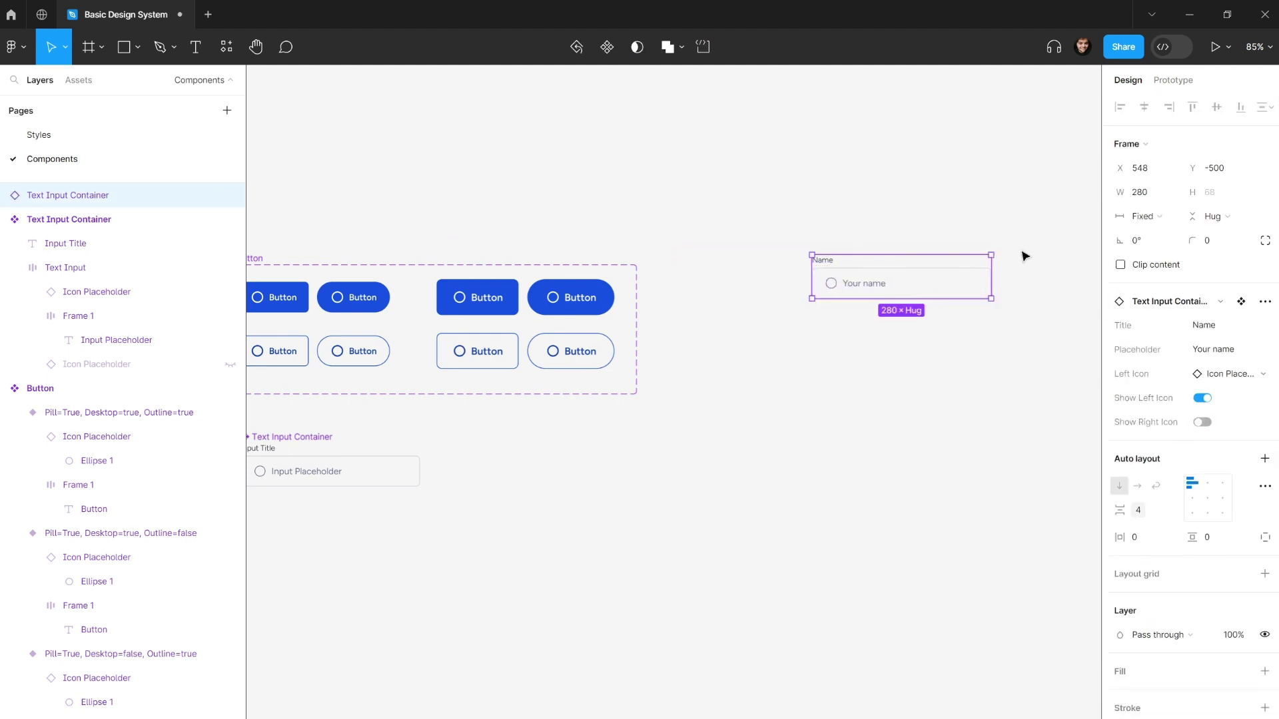
# - Delete the test instance of the Text Input Container beside the Button component set
pyautogui.click(942, 189)
pyautogui.click(902, 285)
pyautogui.press('Delete')
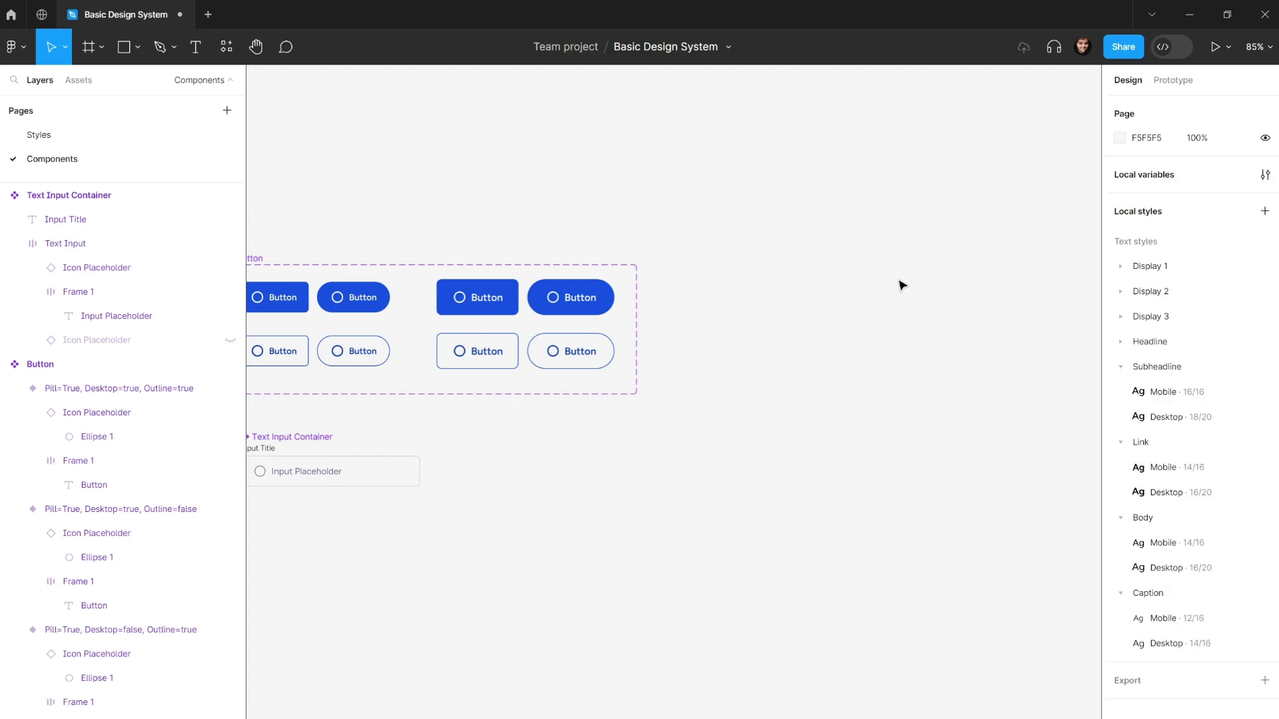
# - Add a variant property named Desktop to the Text Input Container component
pyautogui.hscroll(-5, 755, 433)
pyautogui.scroll(3, 497, 418)
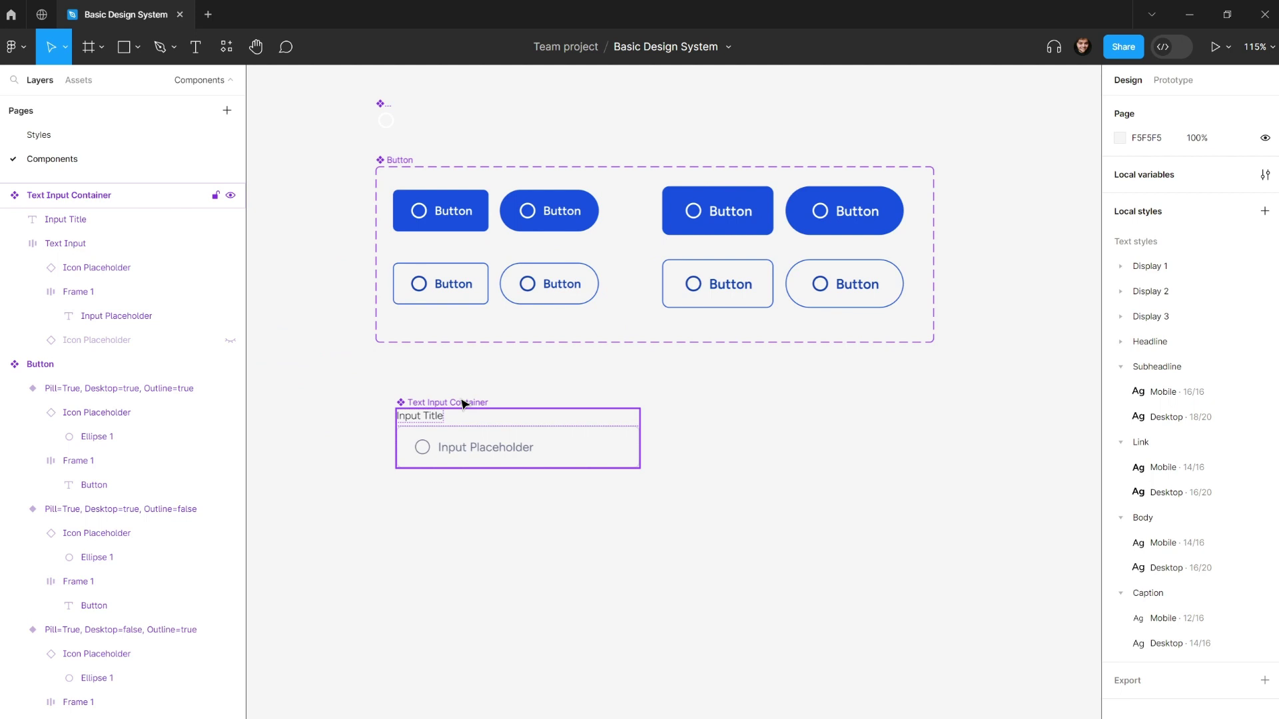
pyautogui.click(464, 403)
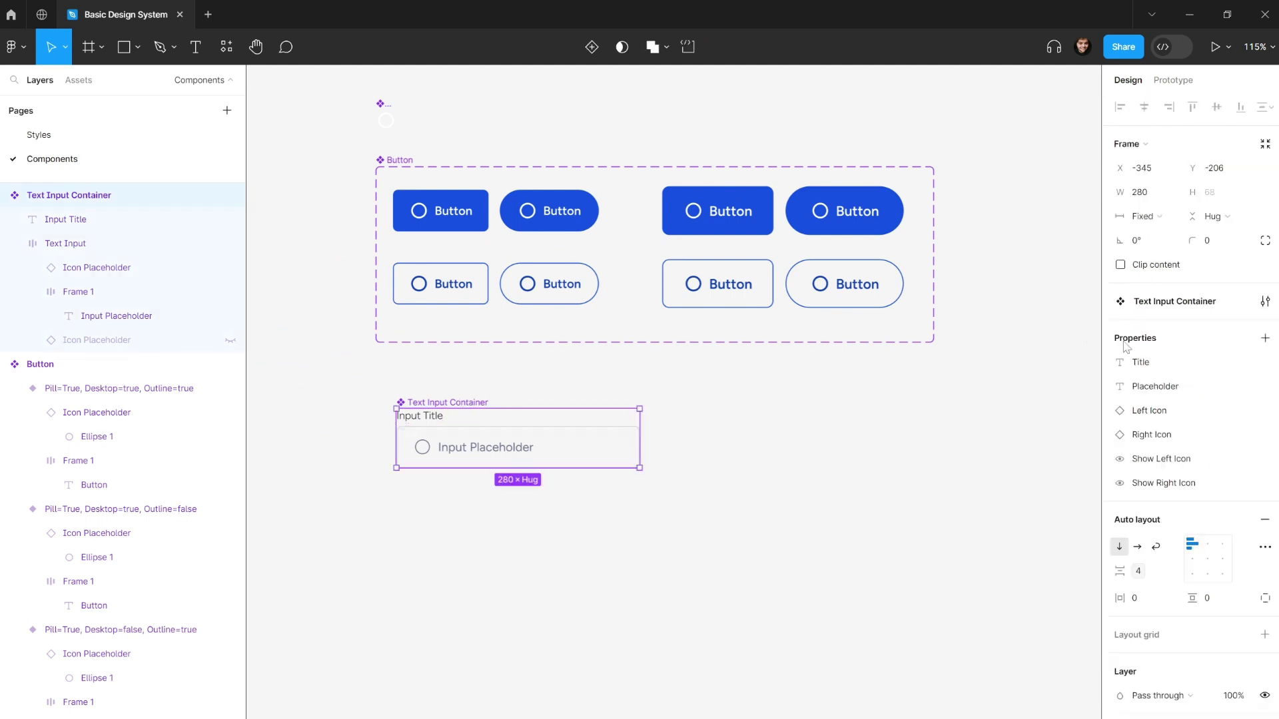
pyautogui.click(1265, 339)
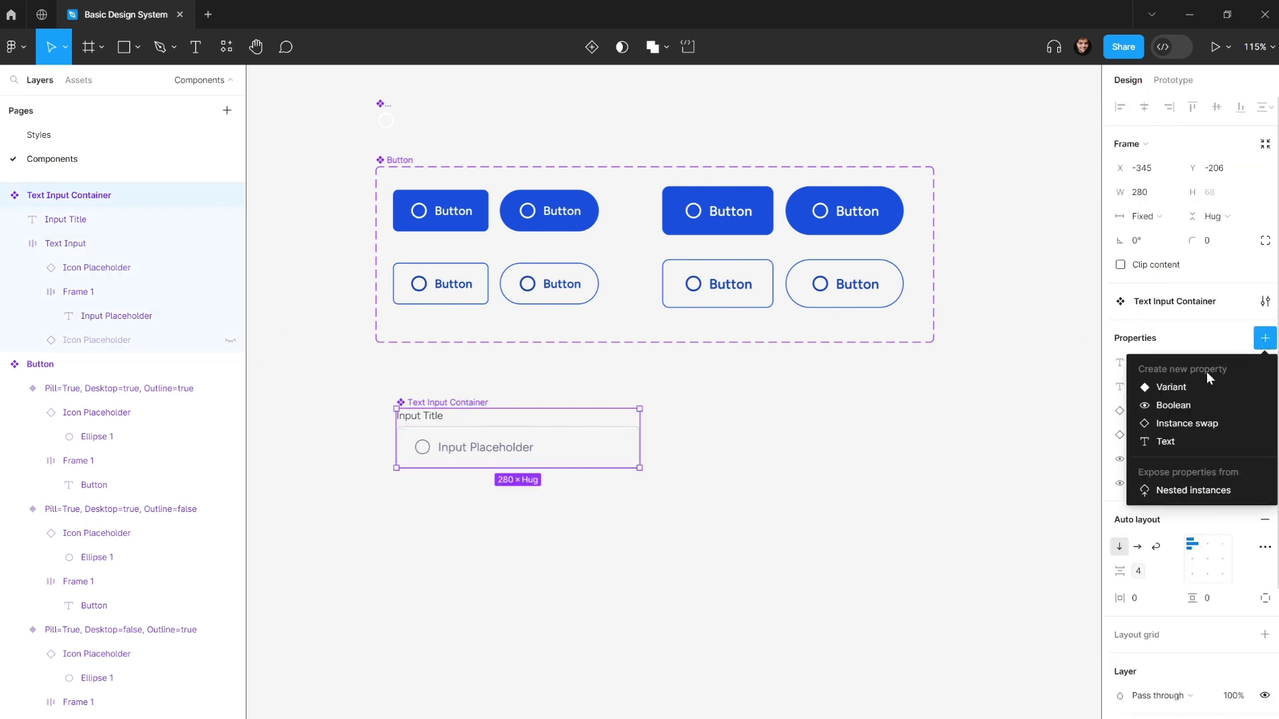
pyautogui.click(1171, 388)
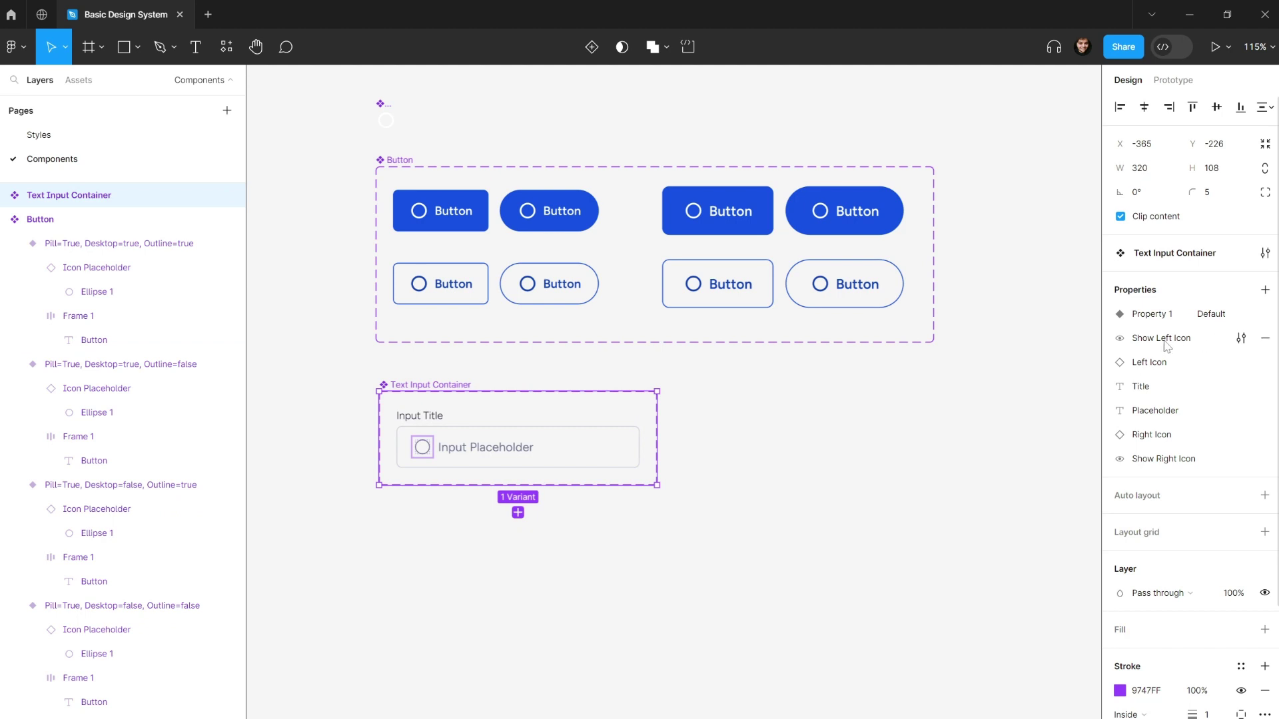
pyautogui.doubleClick(1159, 318)
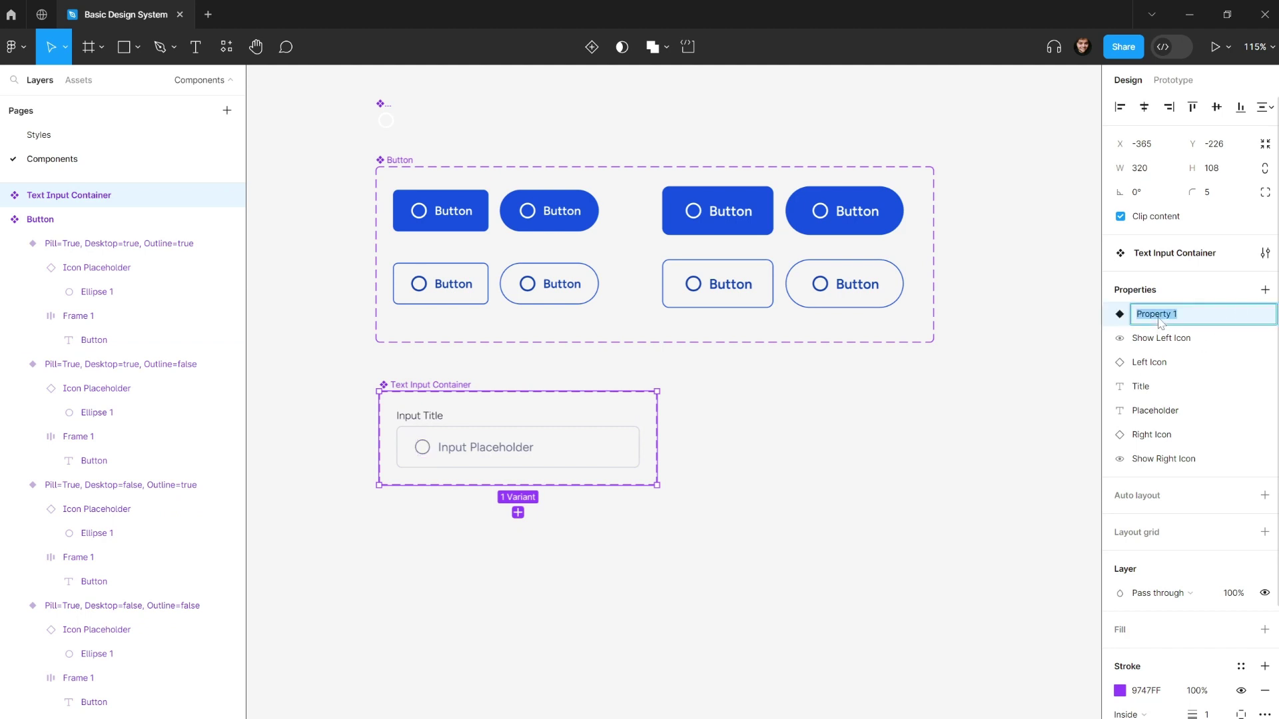
pyautogui.write('Desktop')
pyautogui.press('Return')
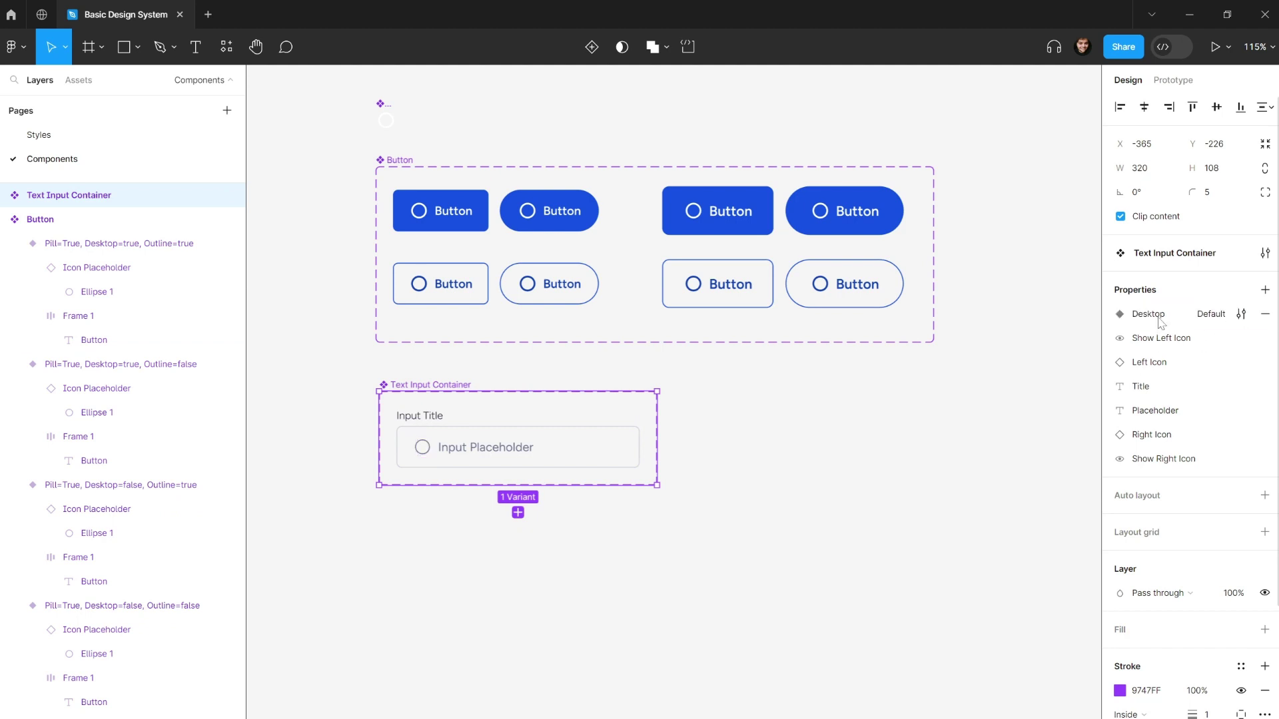
# - Set the existing Text Input Container variant's Desktop value to false
pyautogui.doubleClick(1225, 315)
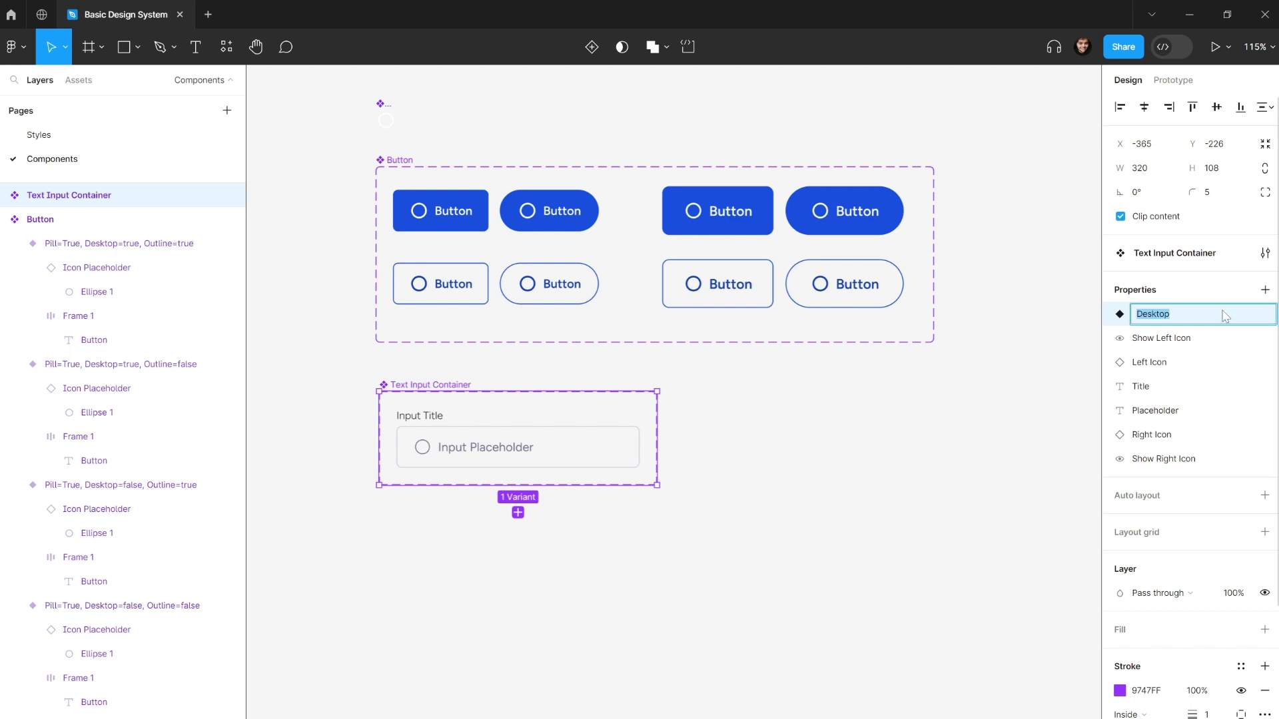
pyautogui.click(591, 448)
pyautogui.click(1195, 391)
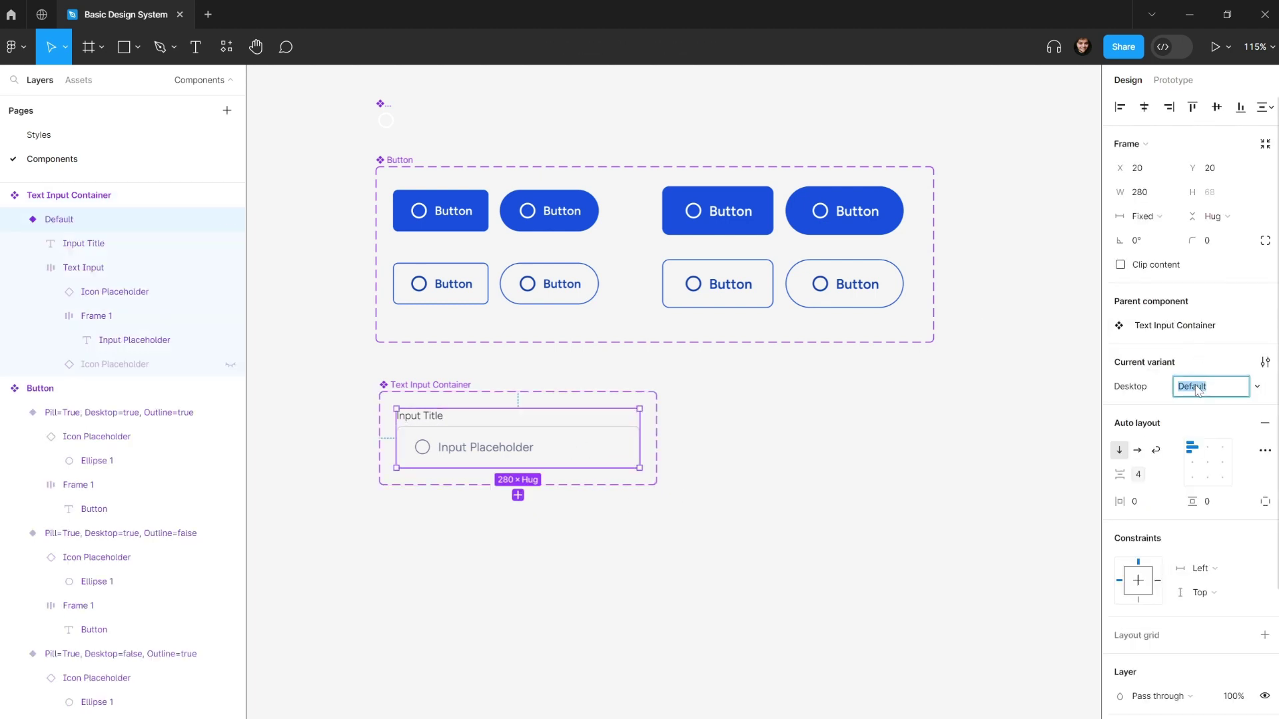
pyautogui.write('false')
pyautogui.press('Return')
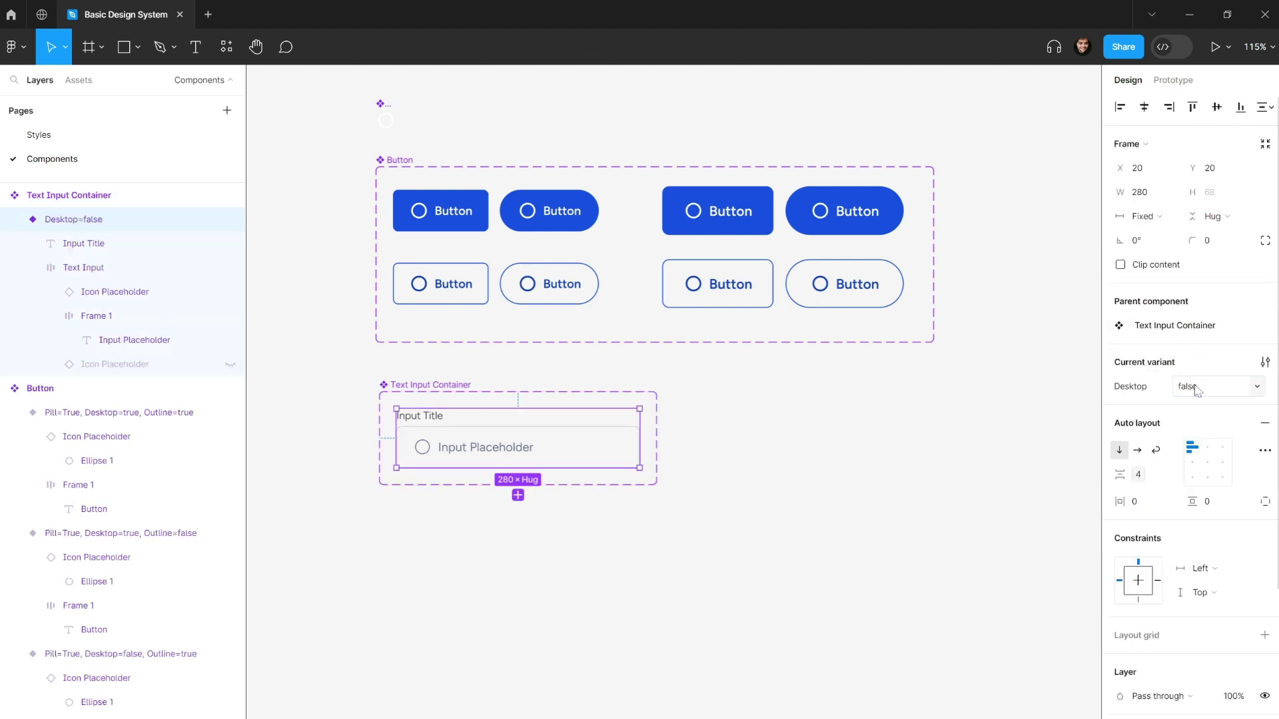
# - Widen the Text Input Container set to about 774 and duplicate its variant at X 360, Y 20 with Desktop set to true
pyautogui.click(417, 384)
pyautogui.moveTo(657, 419); pyautogui.dragTo(1050, 420)
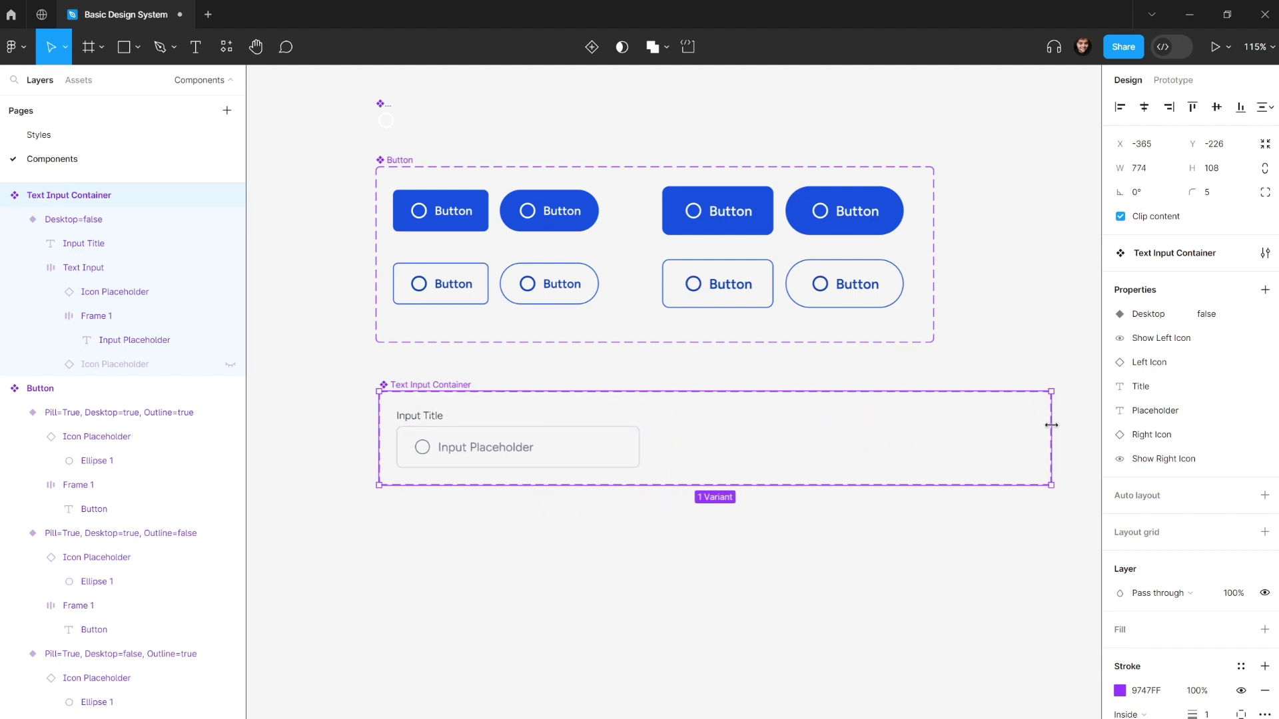
pyautogui.click(525, 451)
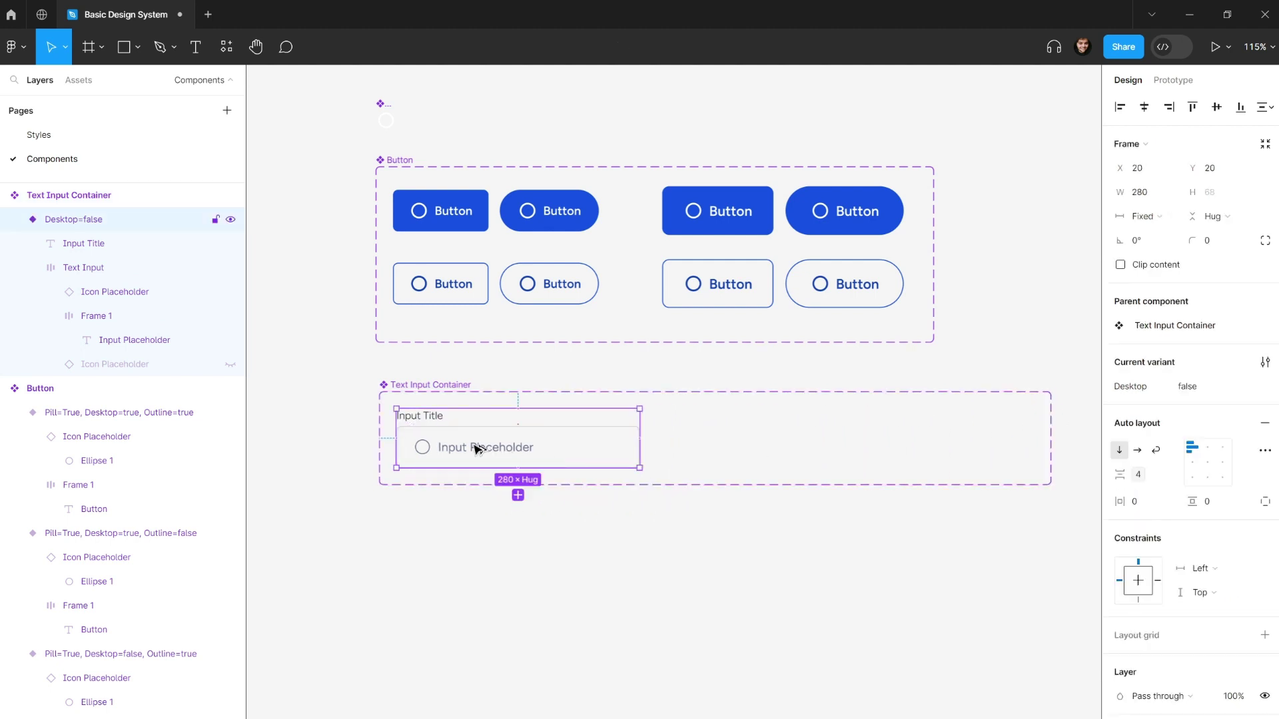
pyautogui.moveTo(482, 445); pyautogui.dragTo(770, 440)
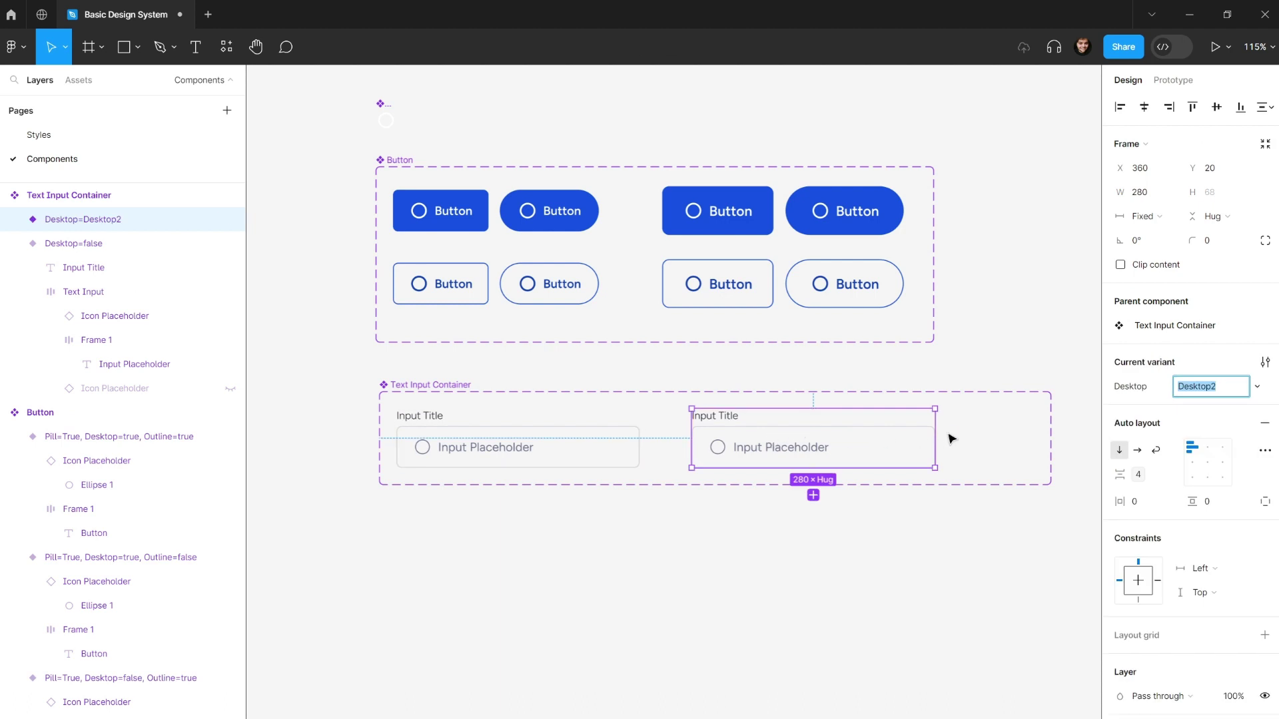
pyautogui.write('true')
pyautogui.press('Return')
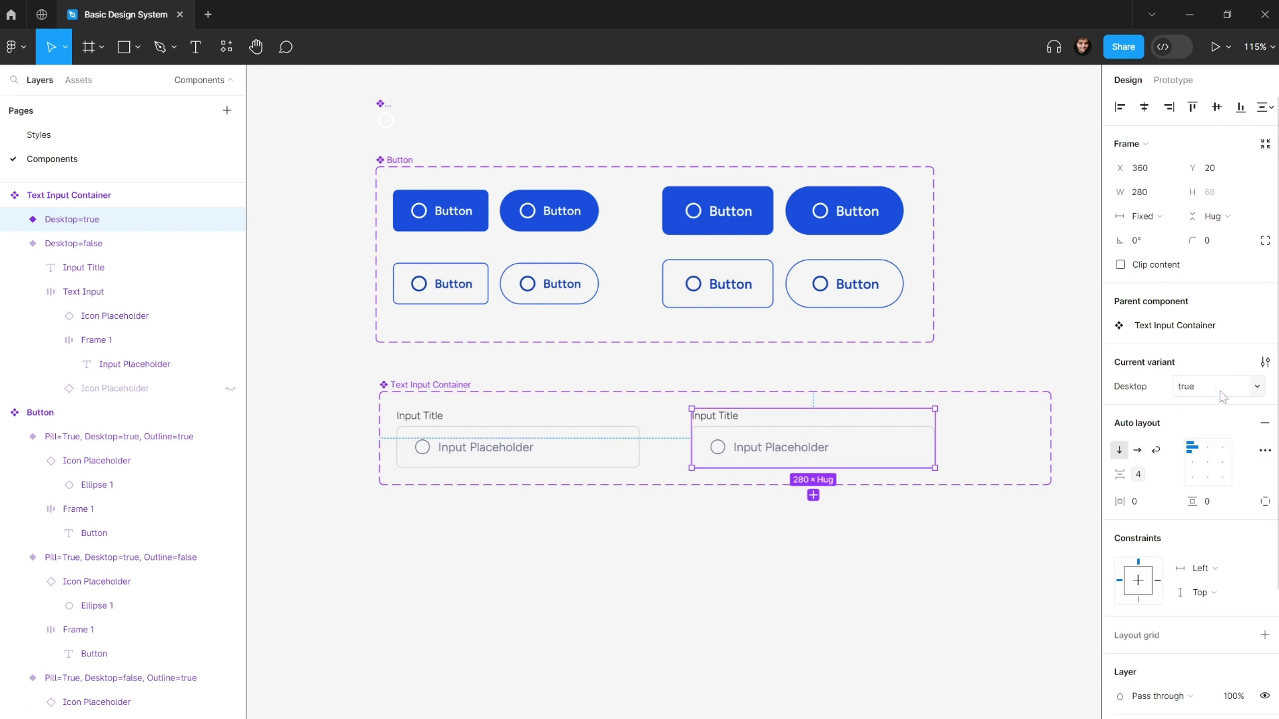
# - Check which text style the label of the outlined, non-pill desktop Button variant uses
pyautogui.click(739, 289)
pyautogui.doubleClick(736, 289)
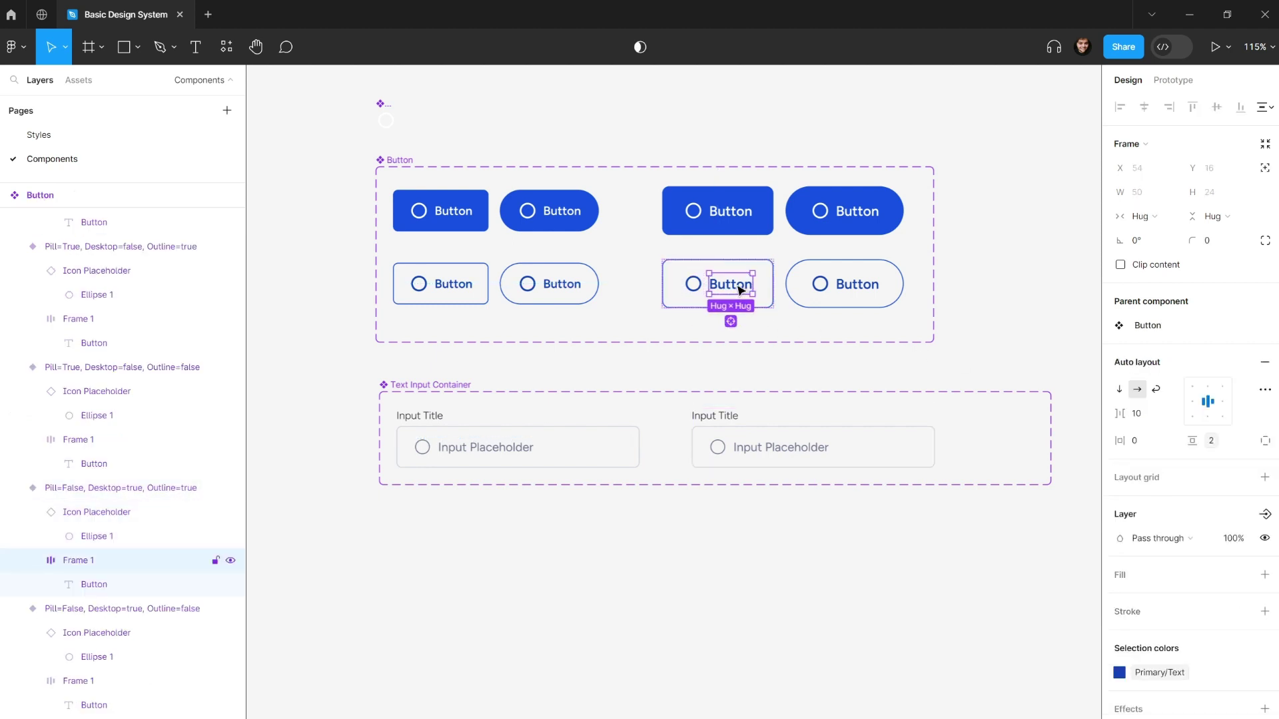
pyautogui.click(799, 455)
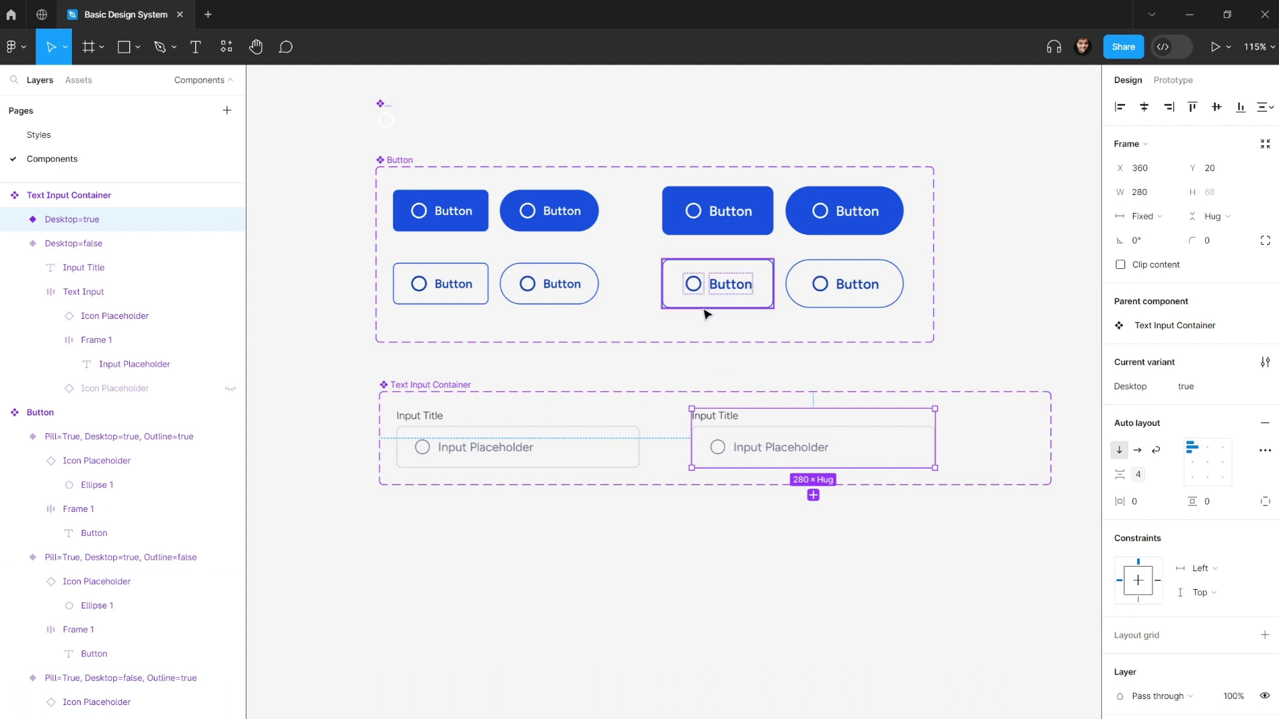
pyautogui.click(711, 291)
pyautogui.scroll(4, 711, 291)
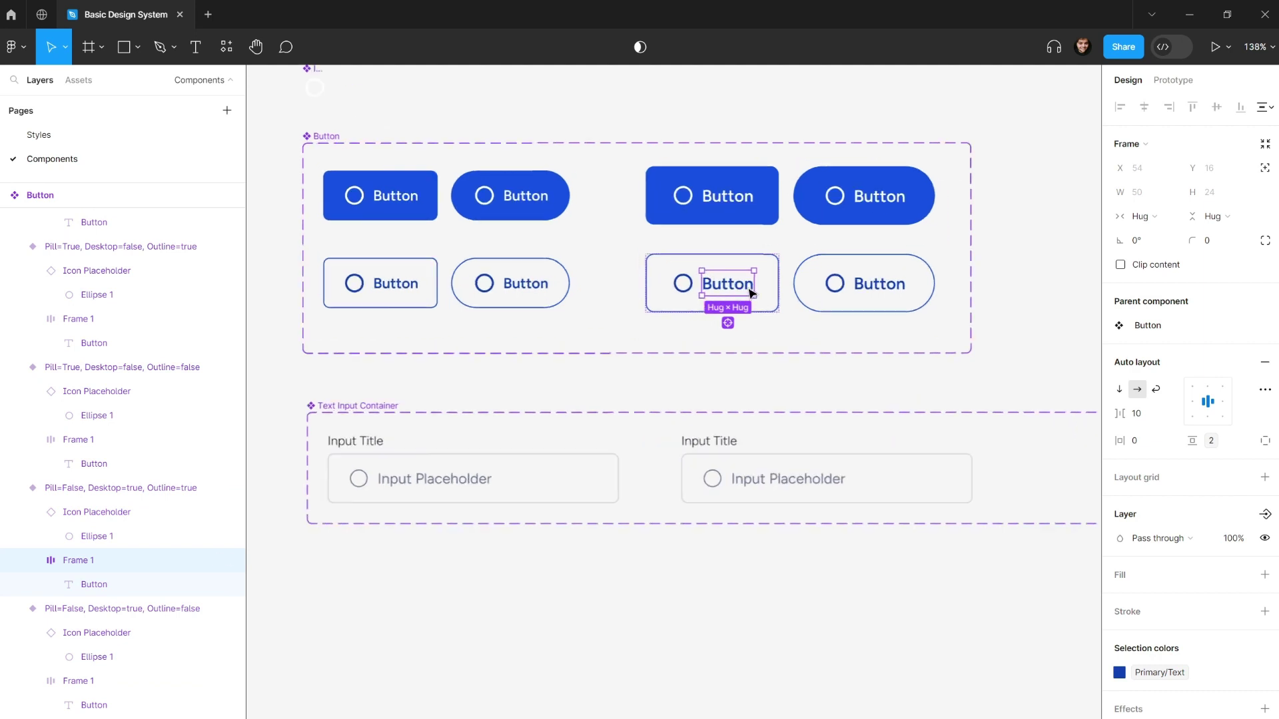
pyautogui.doubleClick(716, 286)
pyautogui.click(1157, 374)
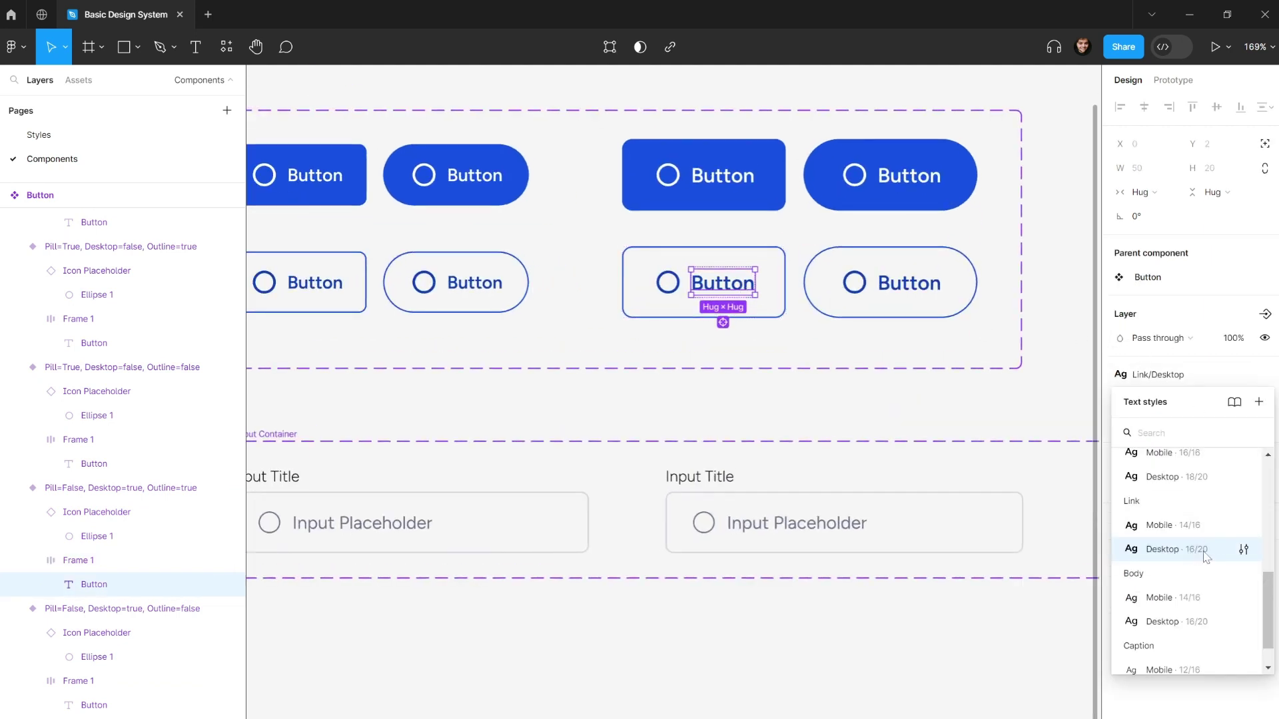
# - Apply the Body/Desktop text style to the Input Placeholder text in the Desktop=true variant
pyautogui.click(776, 528)
pyautogui.doubleClick(778, 528)
pyautogui.doubleClick(780, 531)
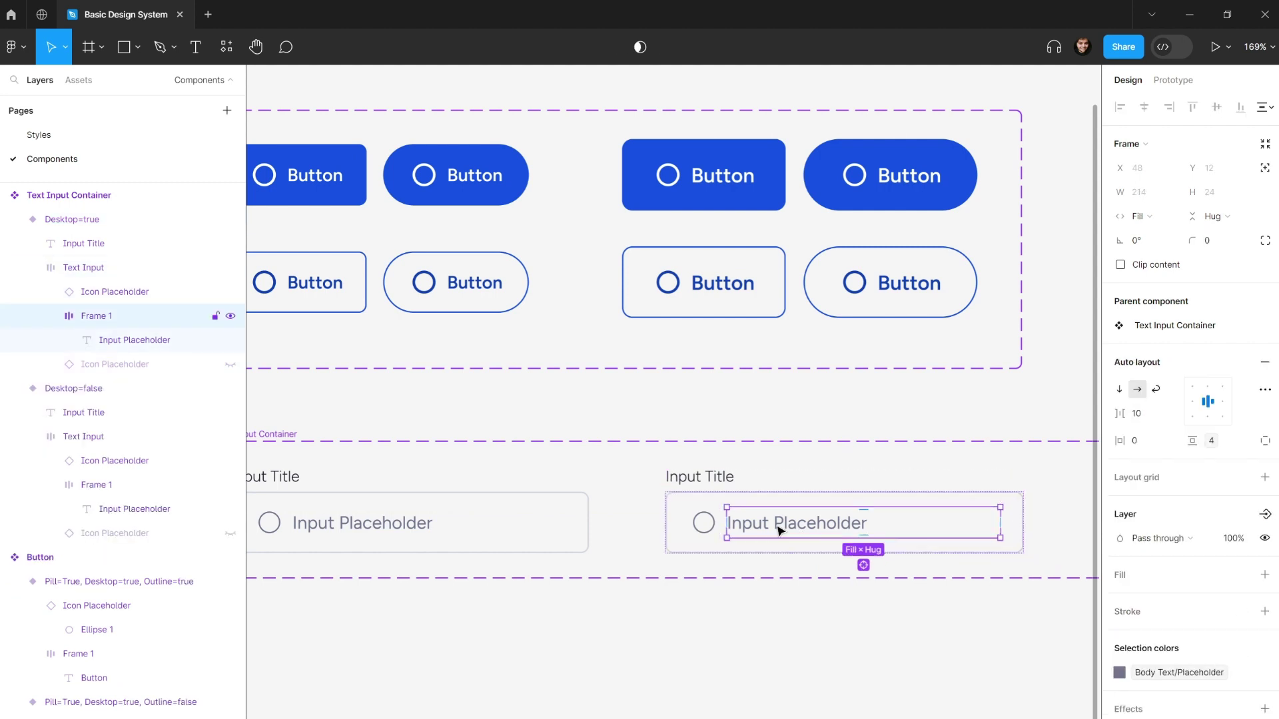
pyautogui.click(781, 531)
pyautogui.click(1157, 376)
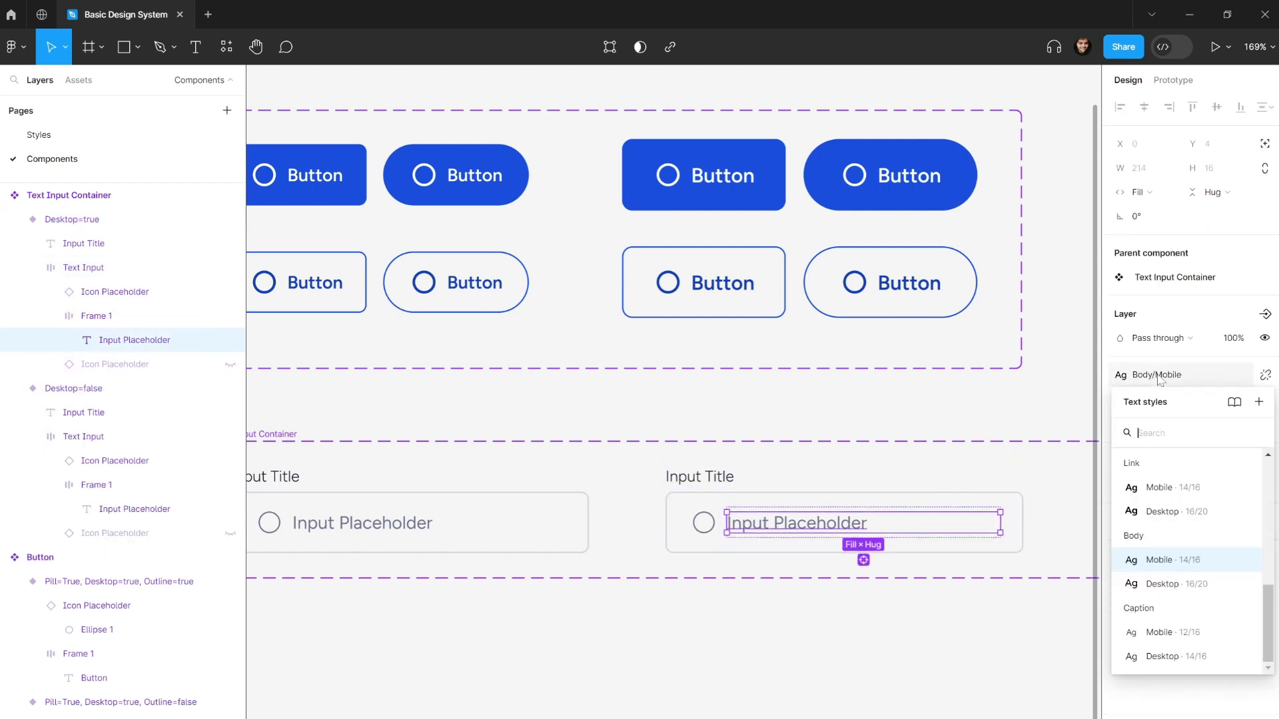
pyautogui.click(1173, 592)
pyautogui.click(853, 628)
# - Set the vertical padding of the frame around the Desktop=true variant's placeholder text to 2
pyautogui.click(837, 533)
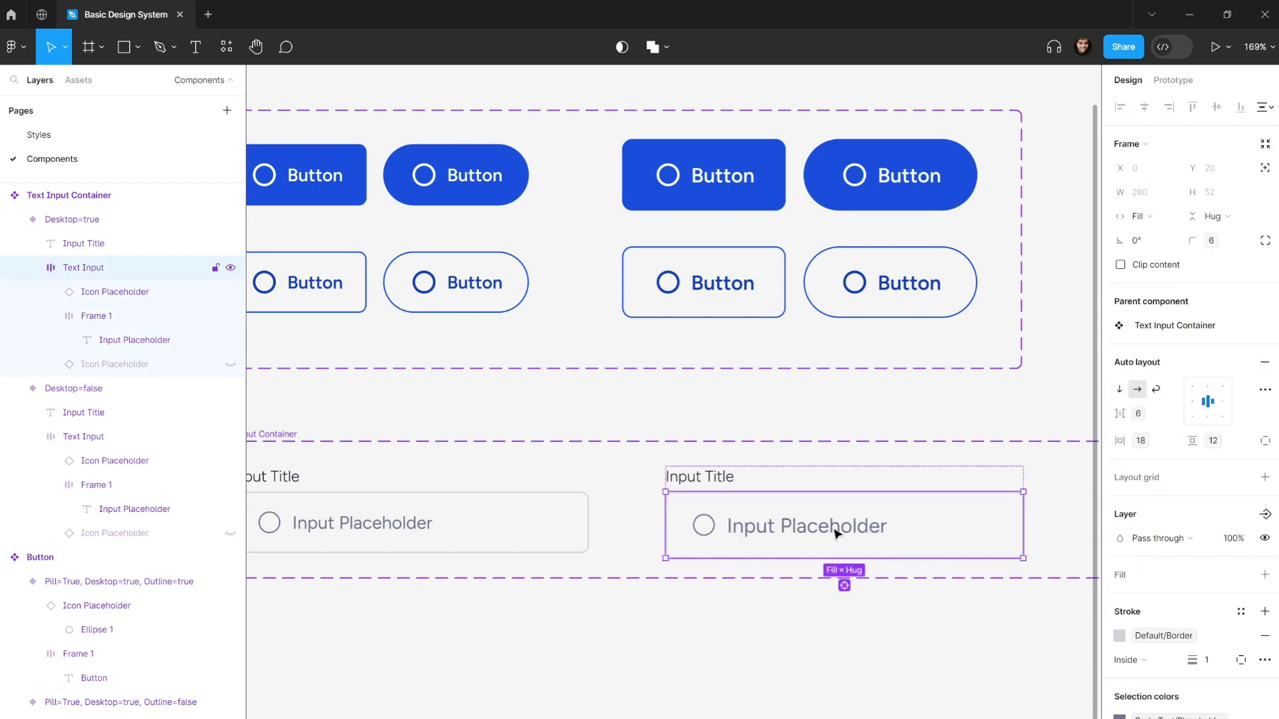
pyautogui.click(838, 533)
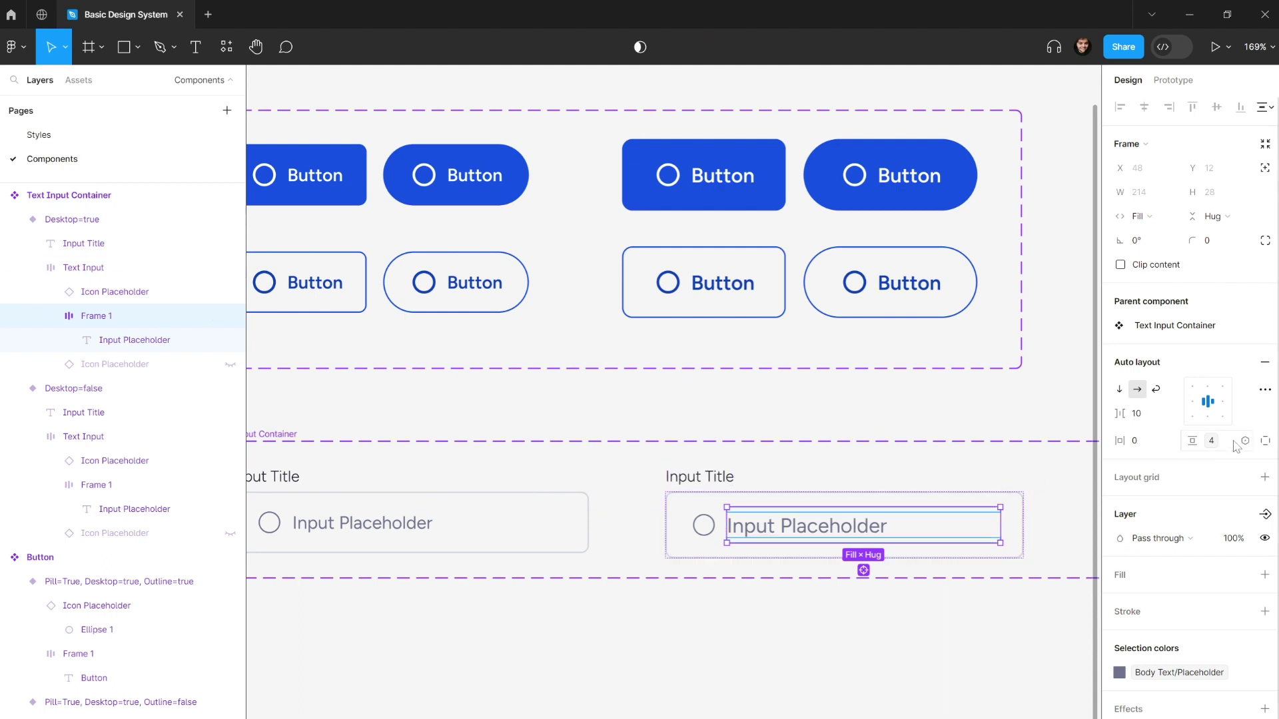
pyautogui.click(1243, 441)
pyautogui.click(1207, 583)
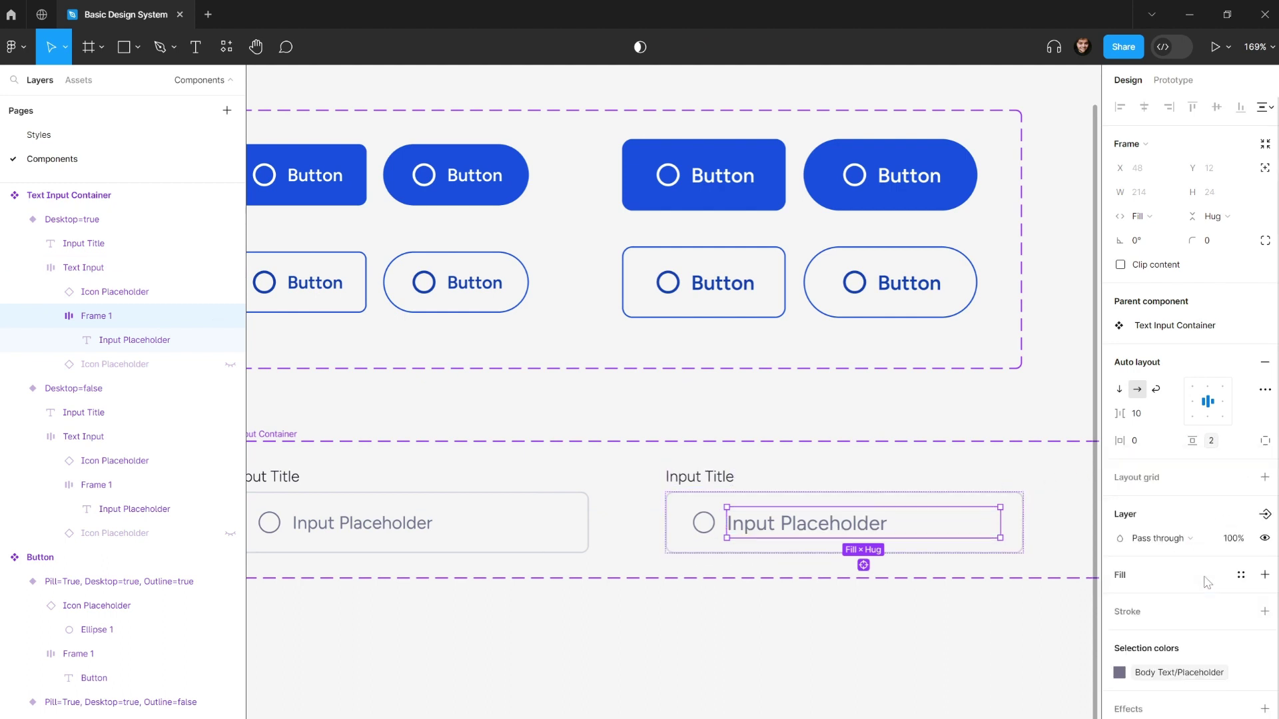
pyautogui.click(852, 645)
# - Set the horizontal padding of the Desktop=true variant's Text Input frame to the 3xl spacing variable (20)
pyautogui.click(774, 513)
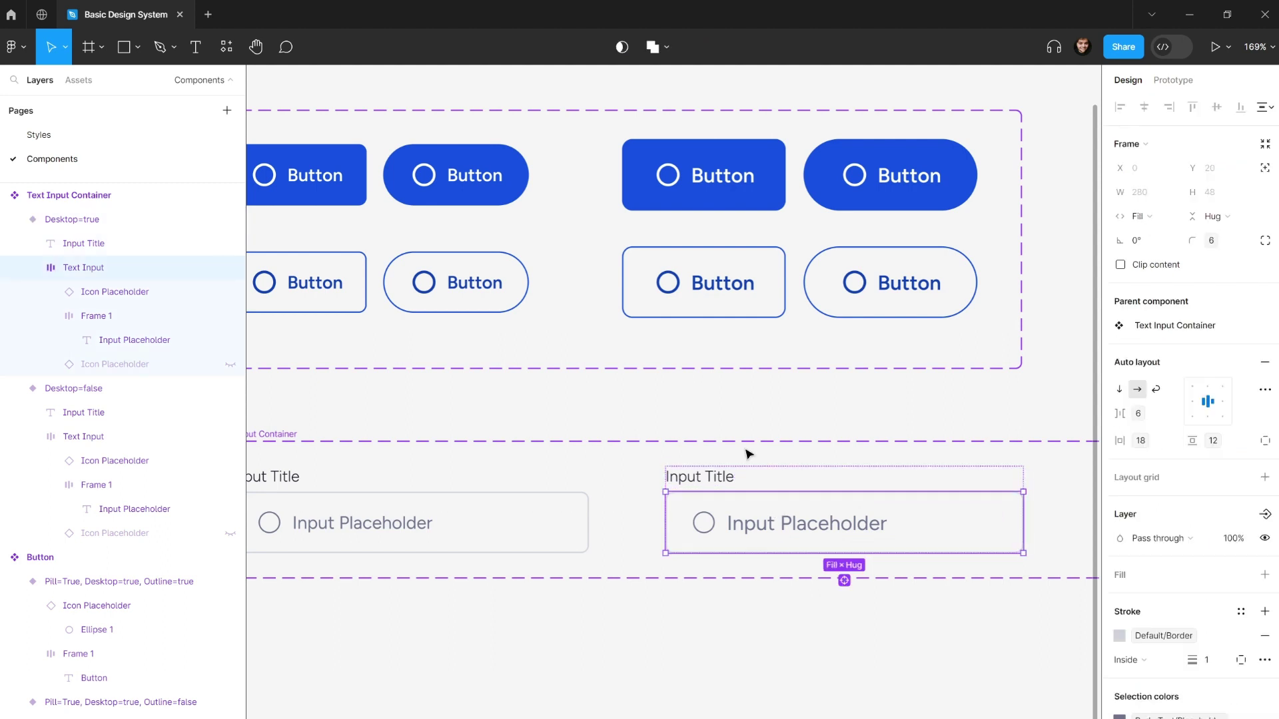
pyautogui.click(722, 313)
pyautogui.click(753, 301)
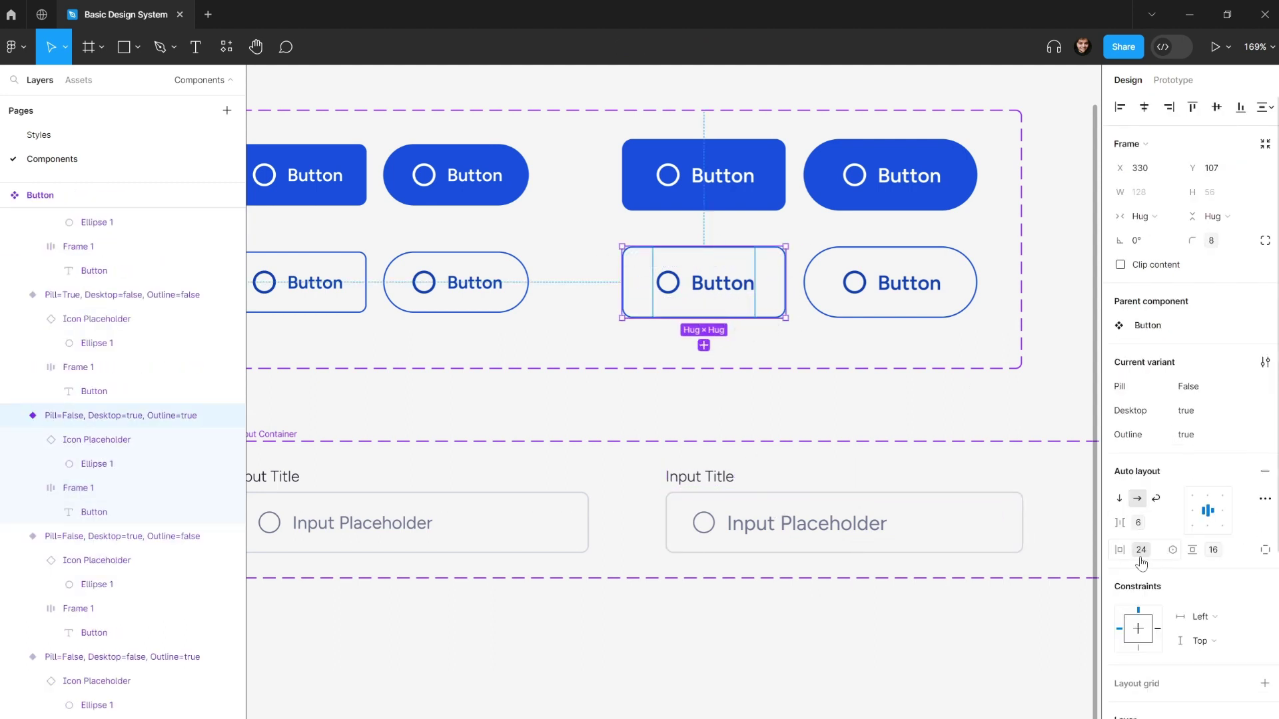
pyautogui.click(899, 536)
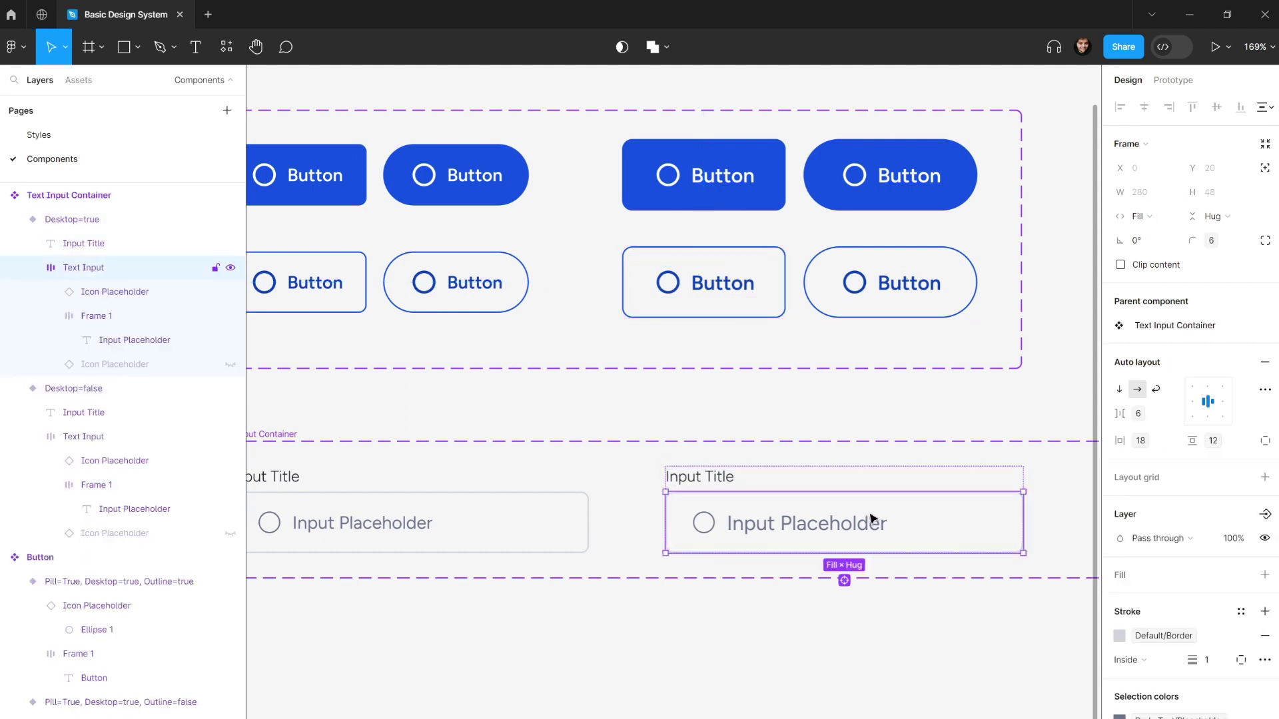
pyautogui.click(1140, 441)
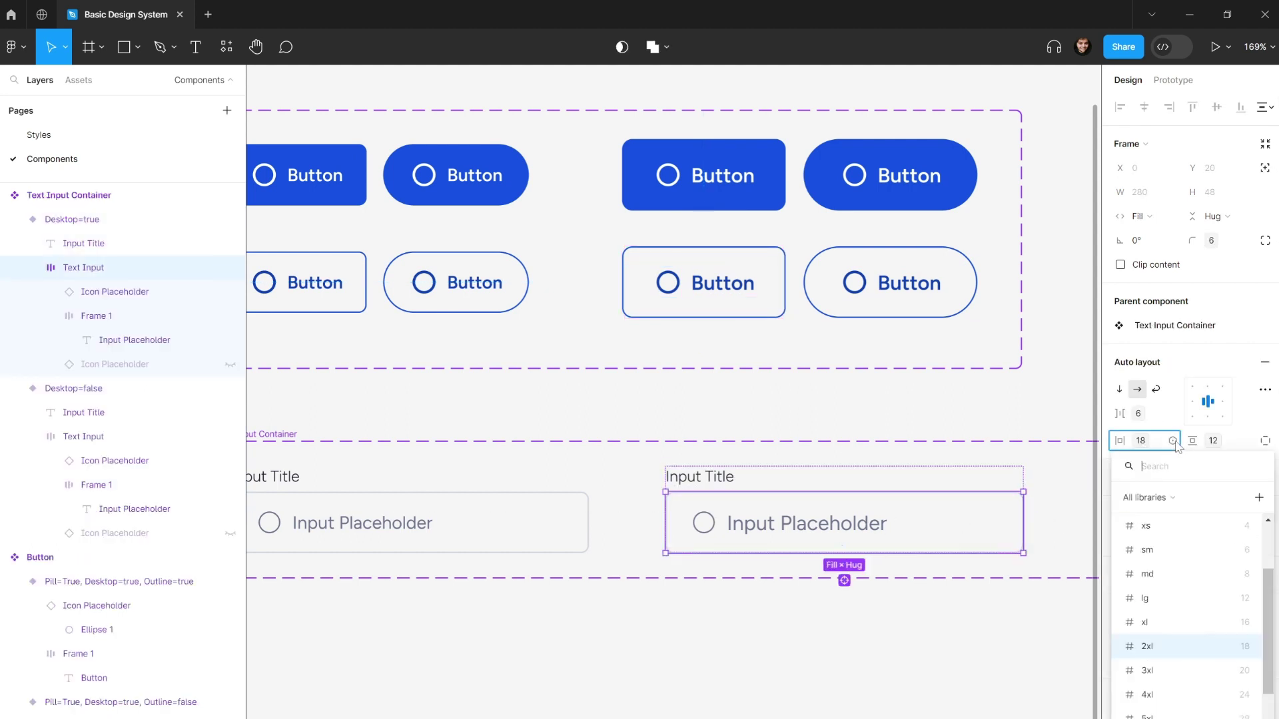
pyautogui.click(1158, 693)
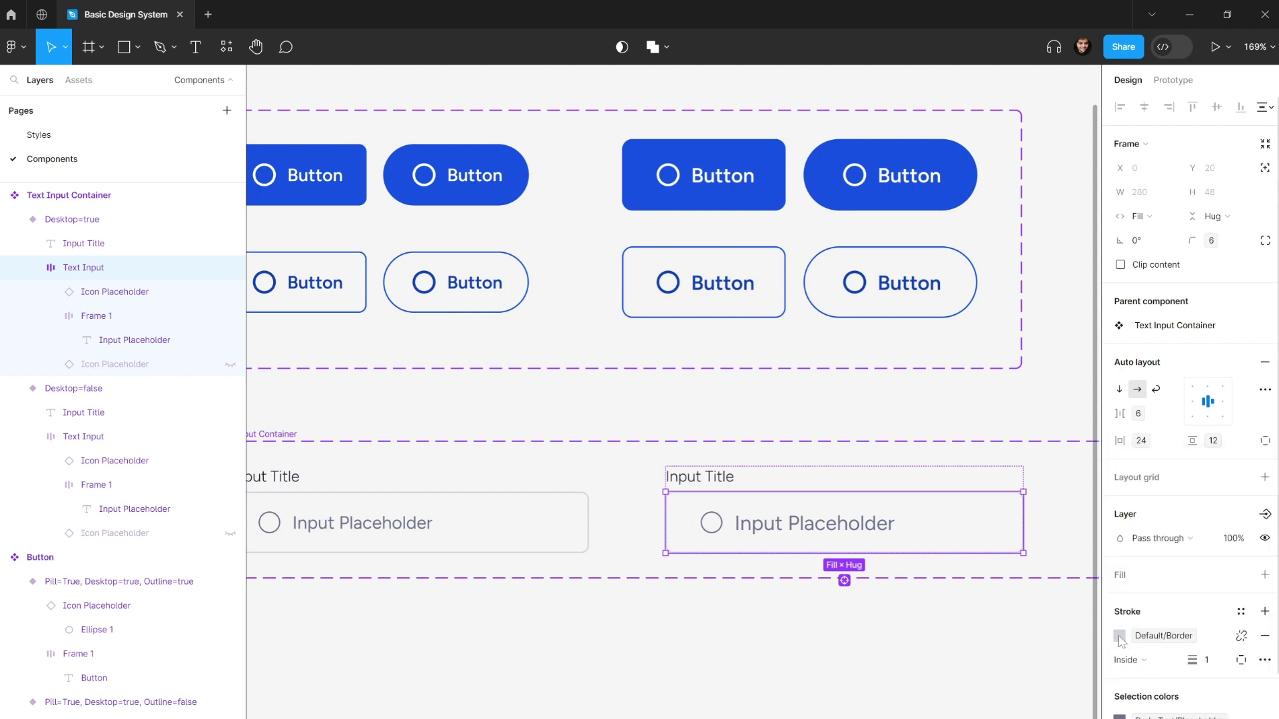
pyautogui.click(1173, 441)
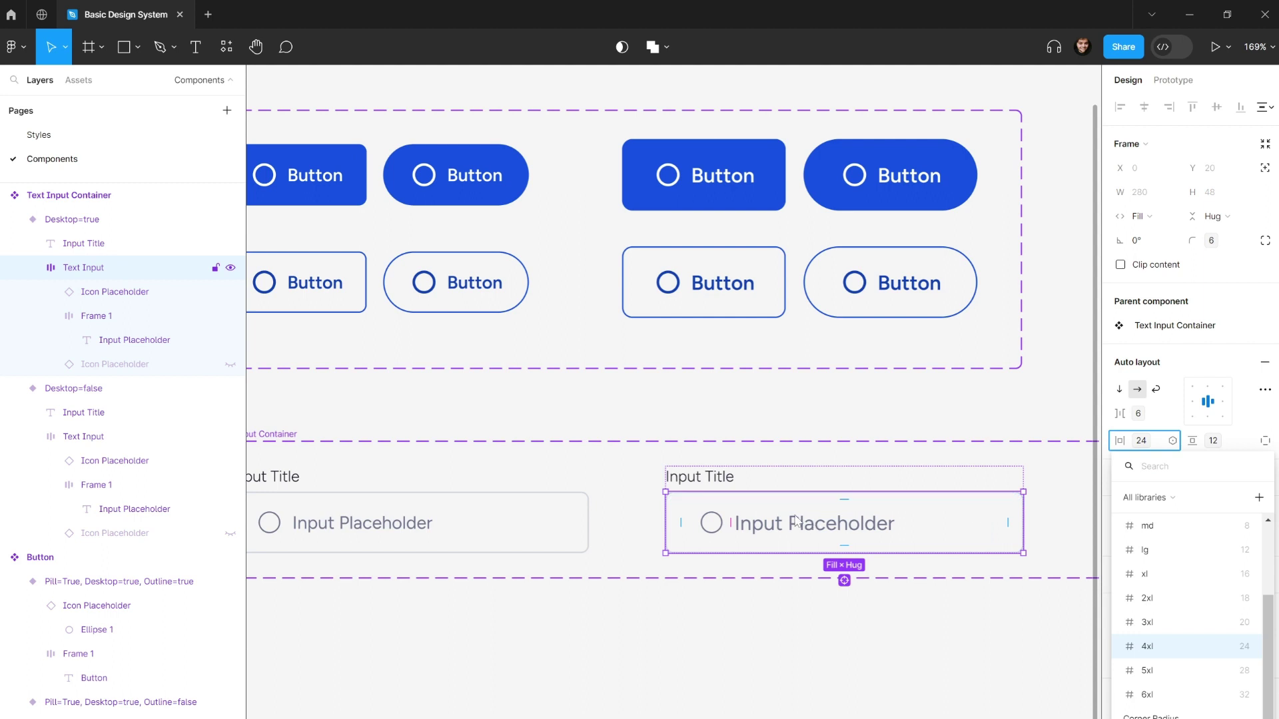
pyautogui.click(1151, 624)
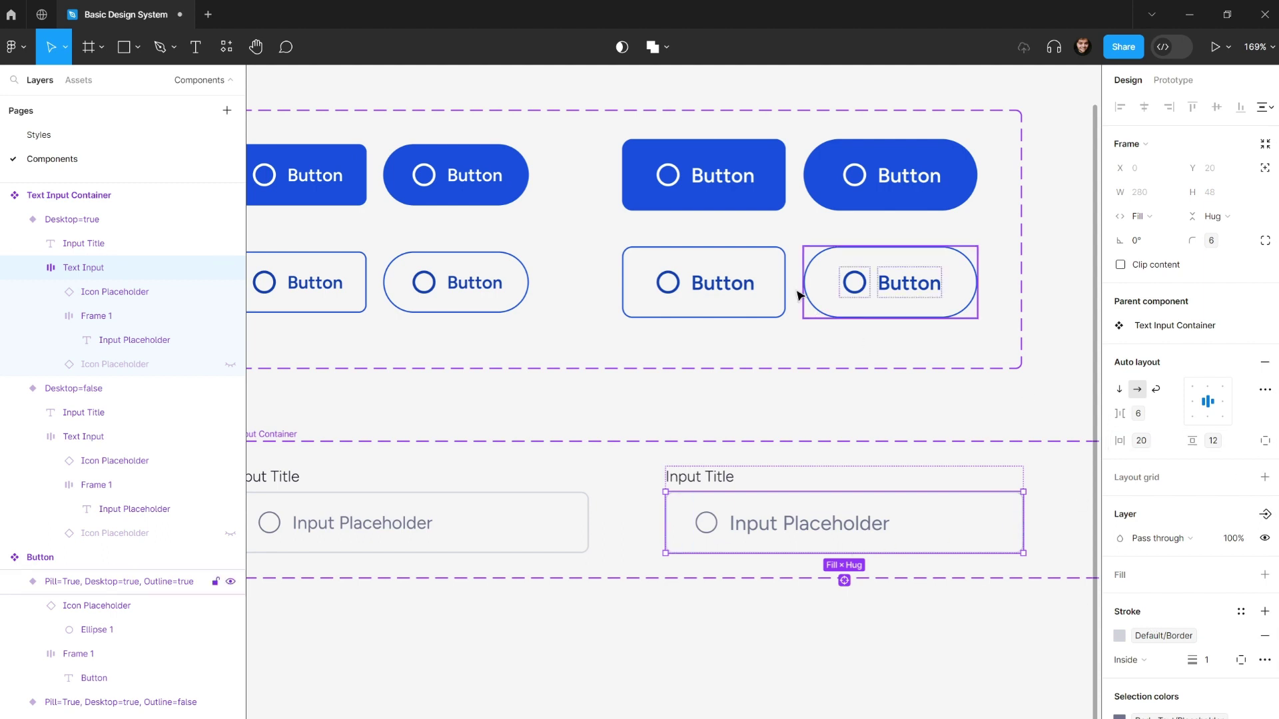
# - Match the vertical padding of the Desktop=true variant's Text Input frame to the outlined desktop Button using the xl variable (16)
pyautogui.click(760, 277)
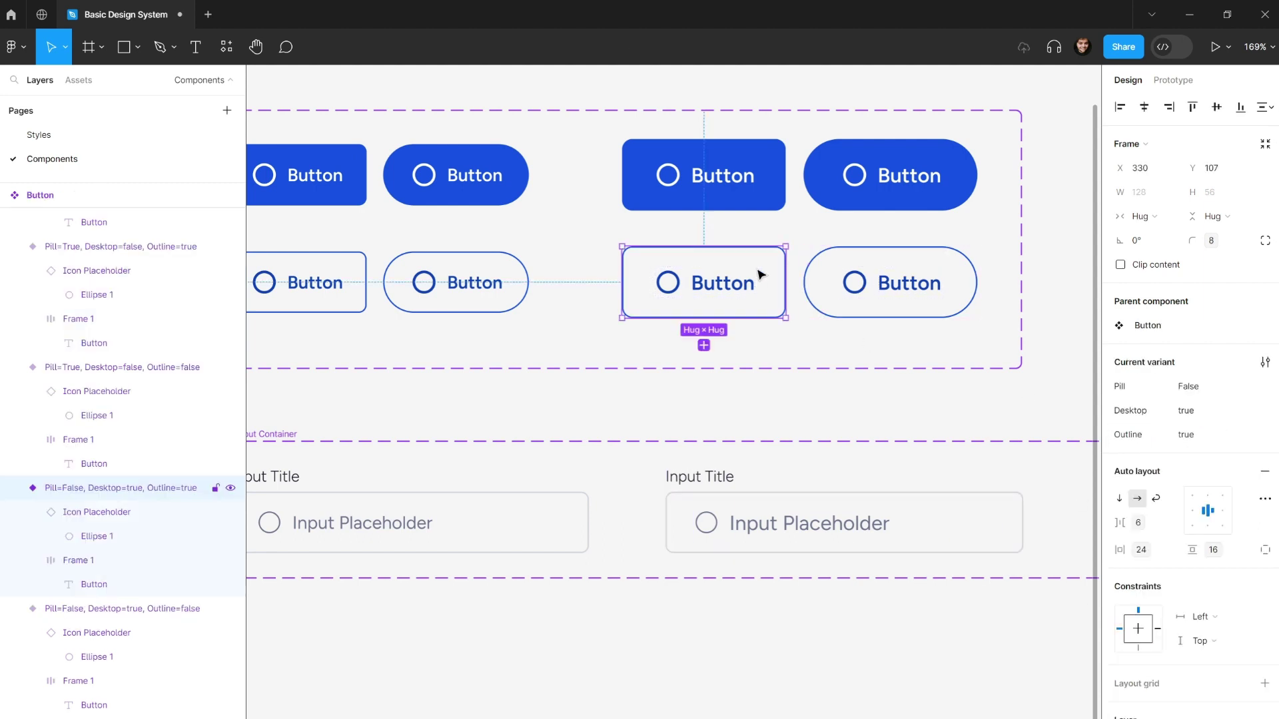
pyautogui.click(879, 526)
pyautogui.click(721, 301)
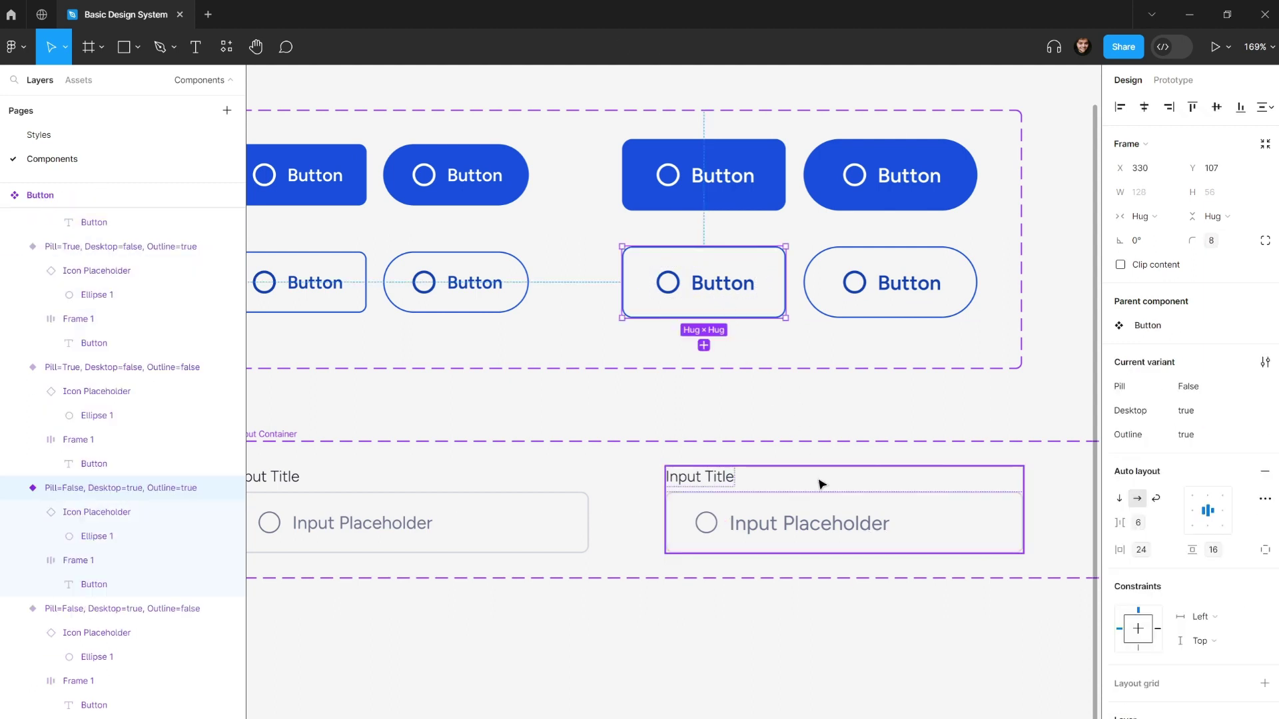
pyautogui.click(822, 522)
pyautogui.click(821, 522)
pyautogui.click(1244, 442)
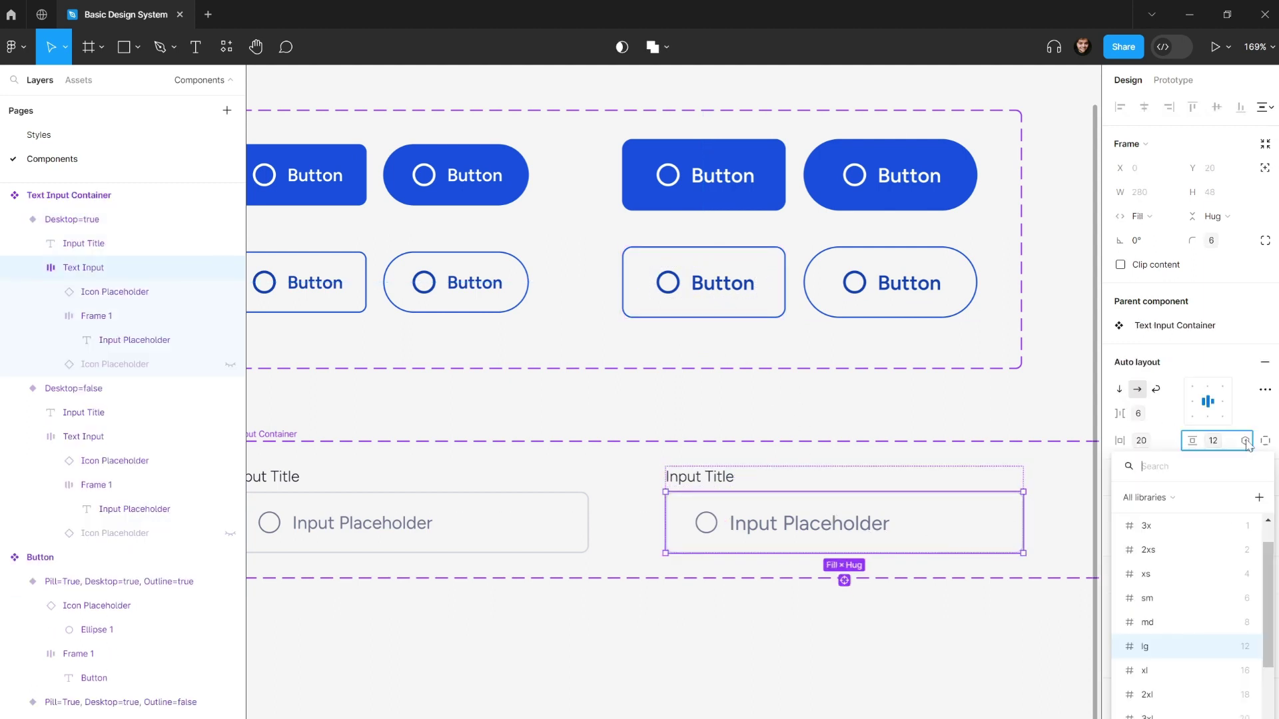
pyautogui.click(1183, 671)
pyautogui.click(868, 636)
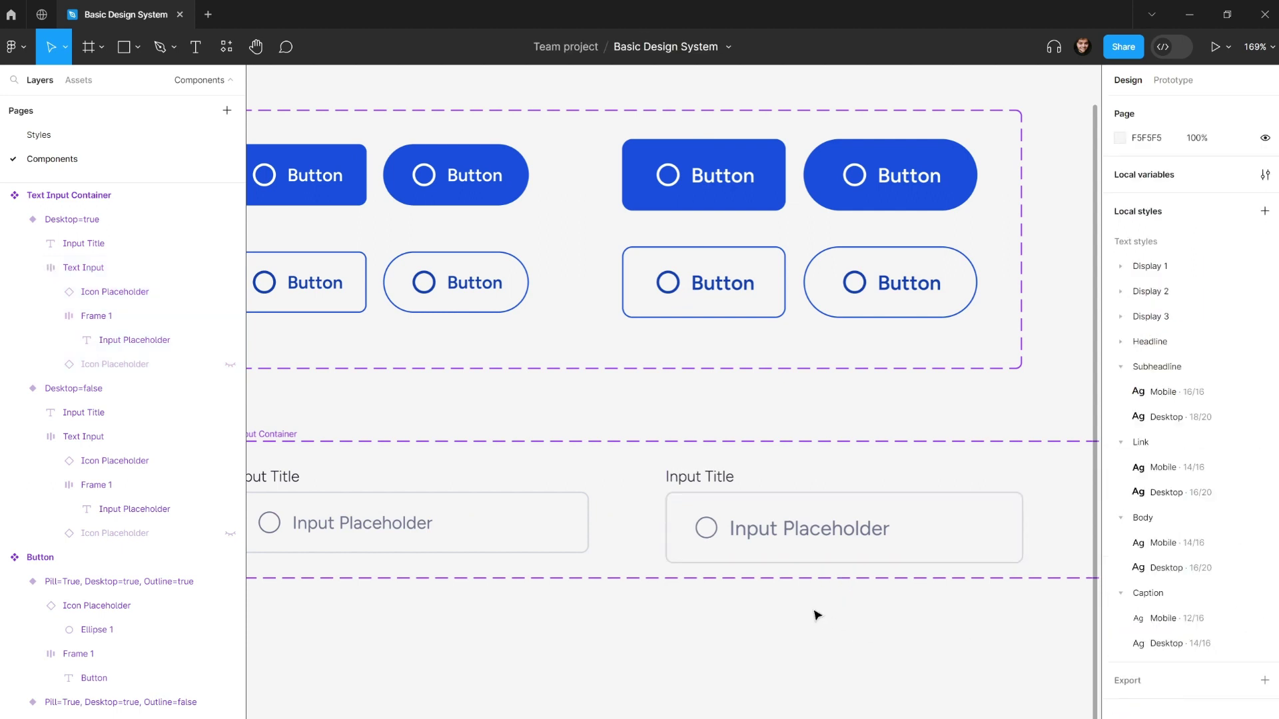
# - Check which text style the Input Title of the Desktop=true variant uses
pyautogui.click(699, 479)
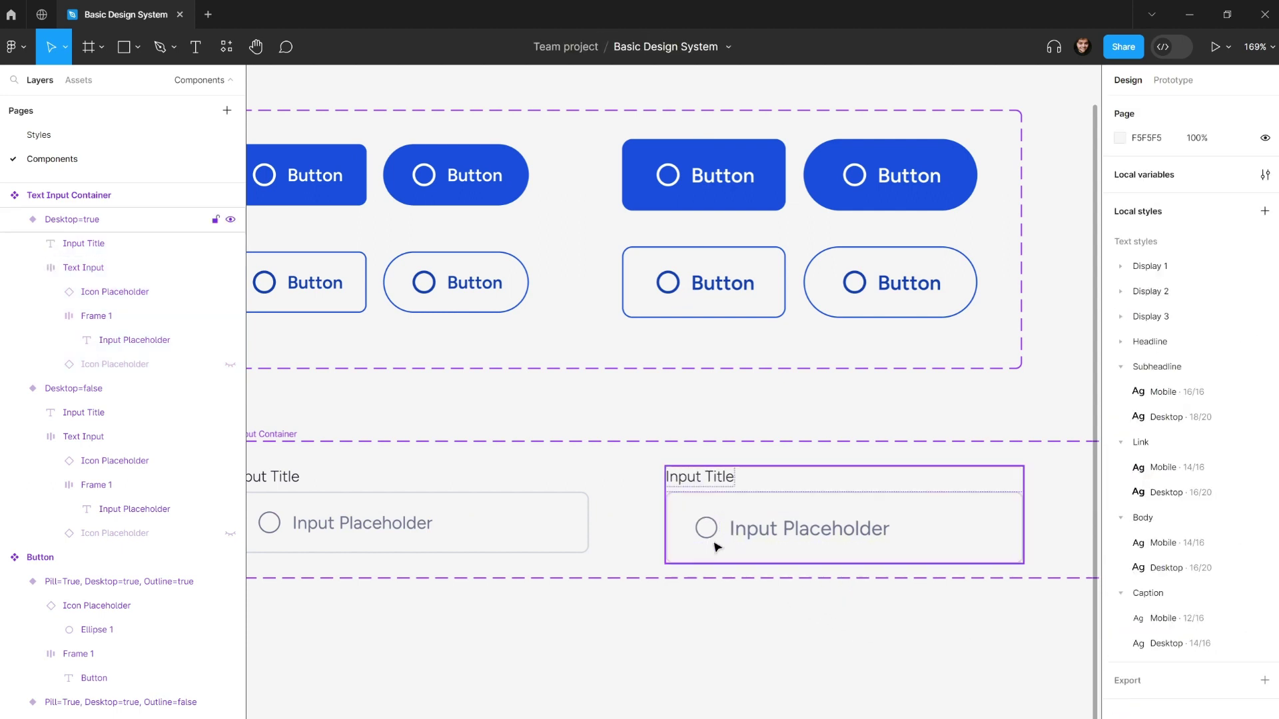
pyautogui.click(714, 486)
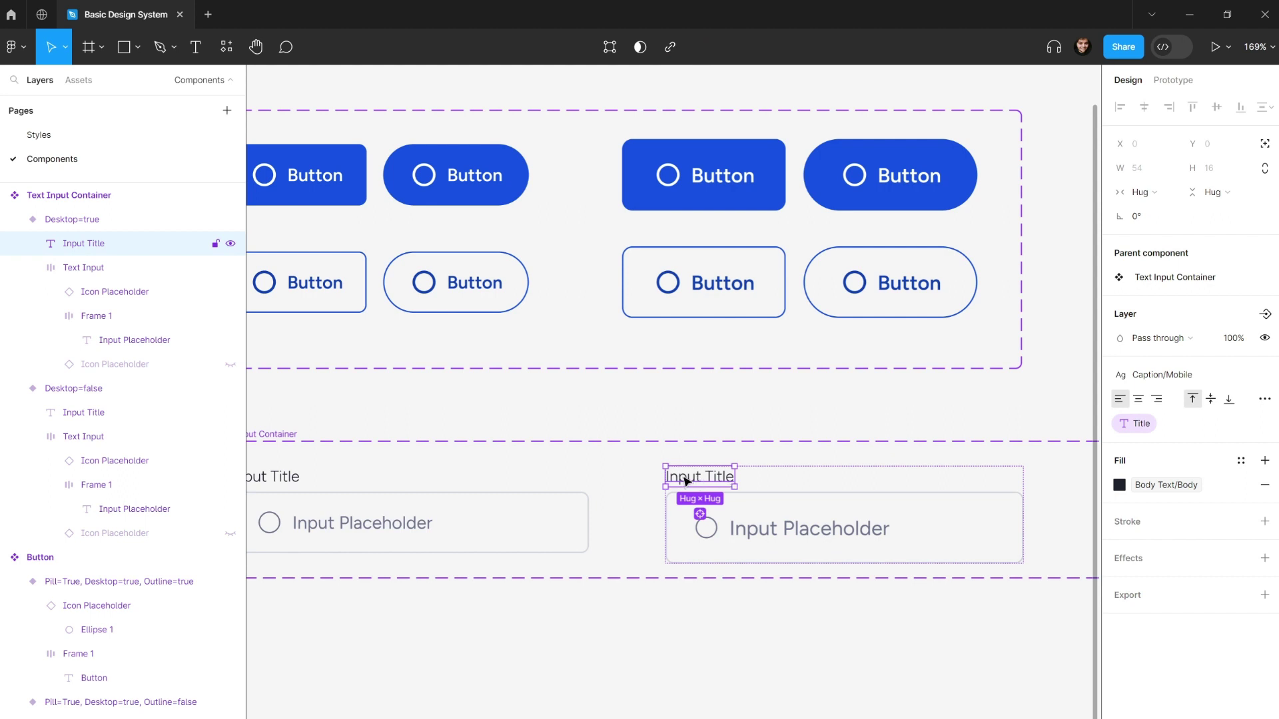
pyautogui.click(739, 651)
# - Set the width of the Desktop=true variant of the Text Input Container to 375
pyautogui.scroll(-5, 739, 651)
pyautogui.click(781, 601)
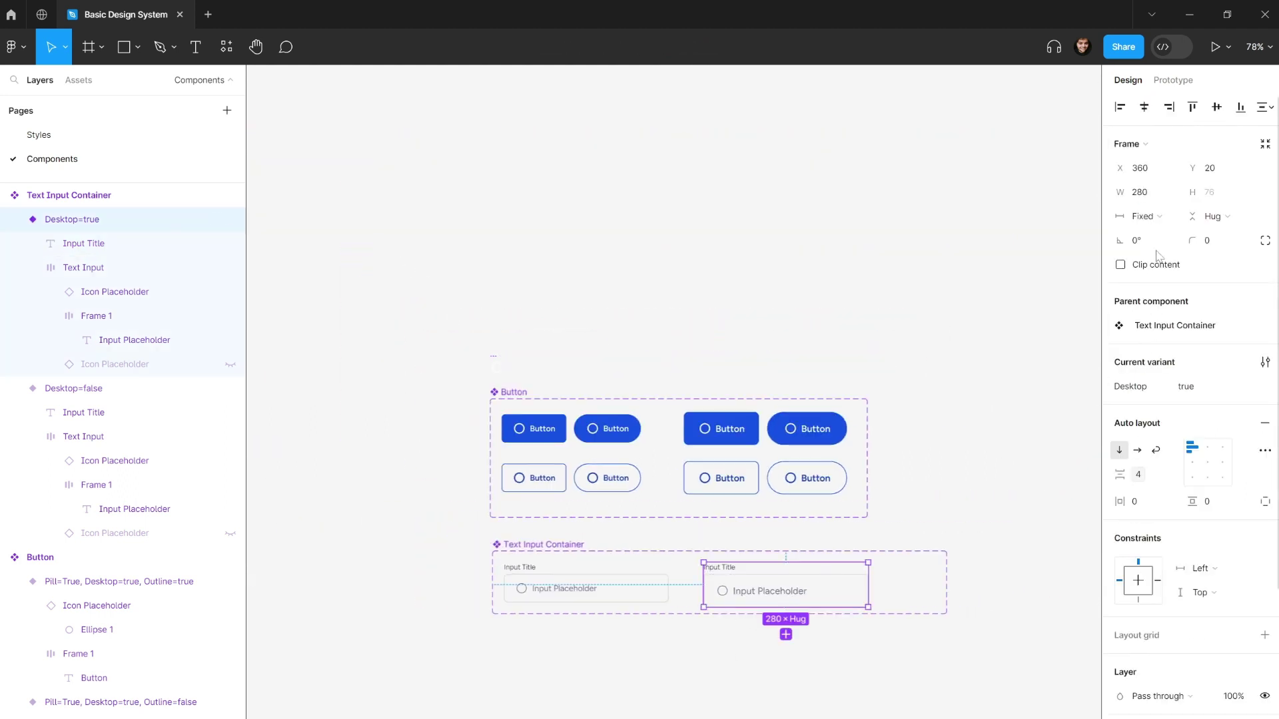
pyautogui.click(1150, 198)
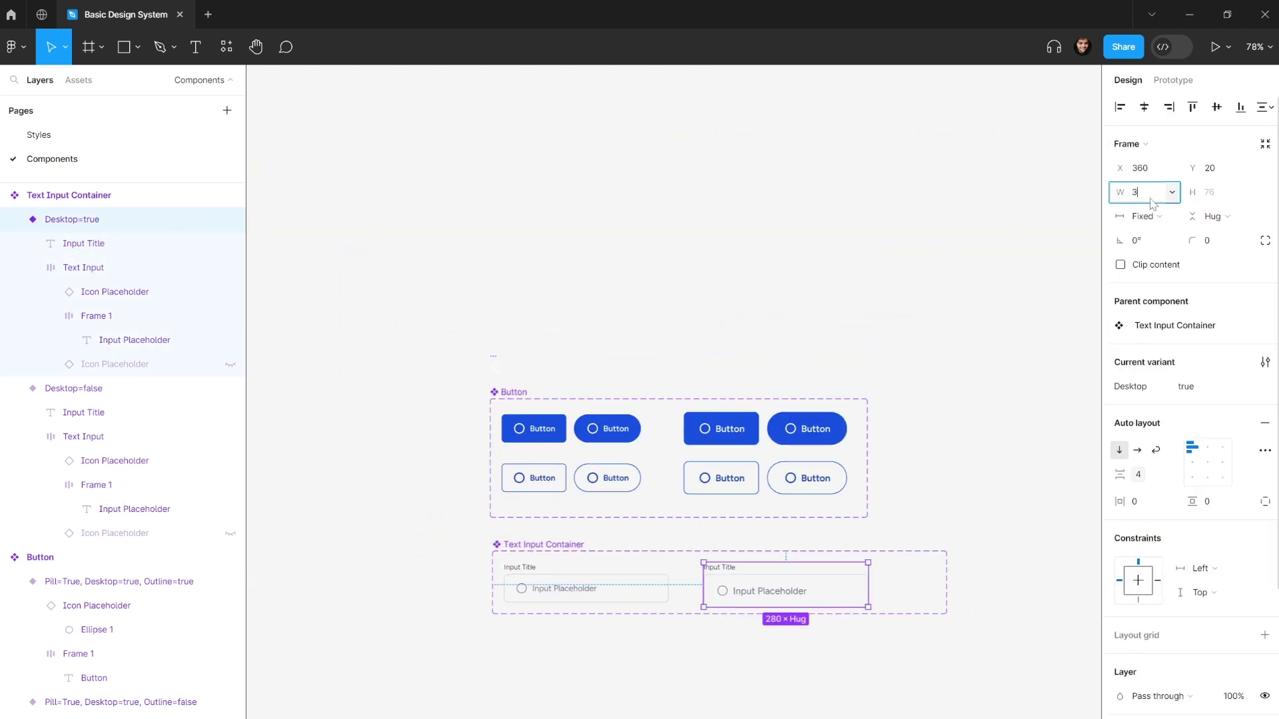
pyautogui.write('375')
pyautogui.press('Return')
pyautogui.press('f')
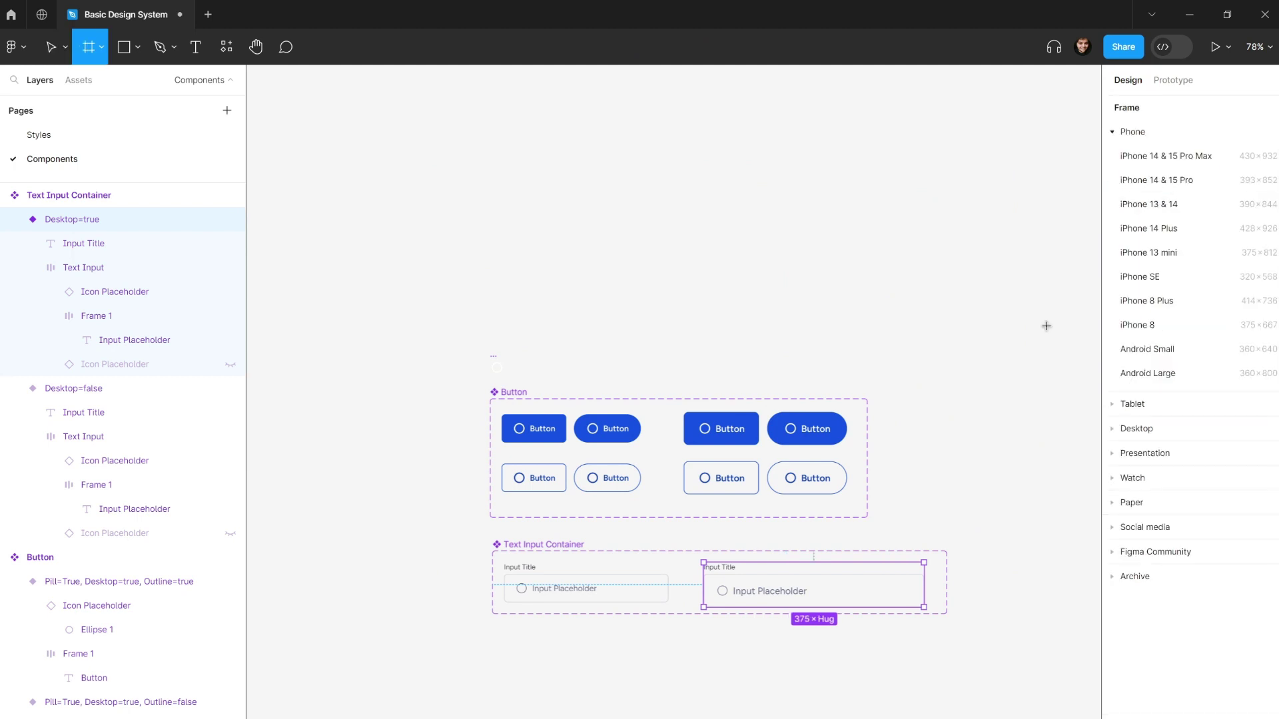
pyautogui.press('Escape')
pyautogui.click(919, 639)
# - Resize the Text Input Container set to be slightly narrower and taller around its two variants
pyautogui.click(946, 614)
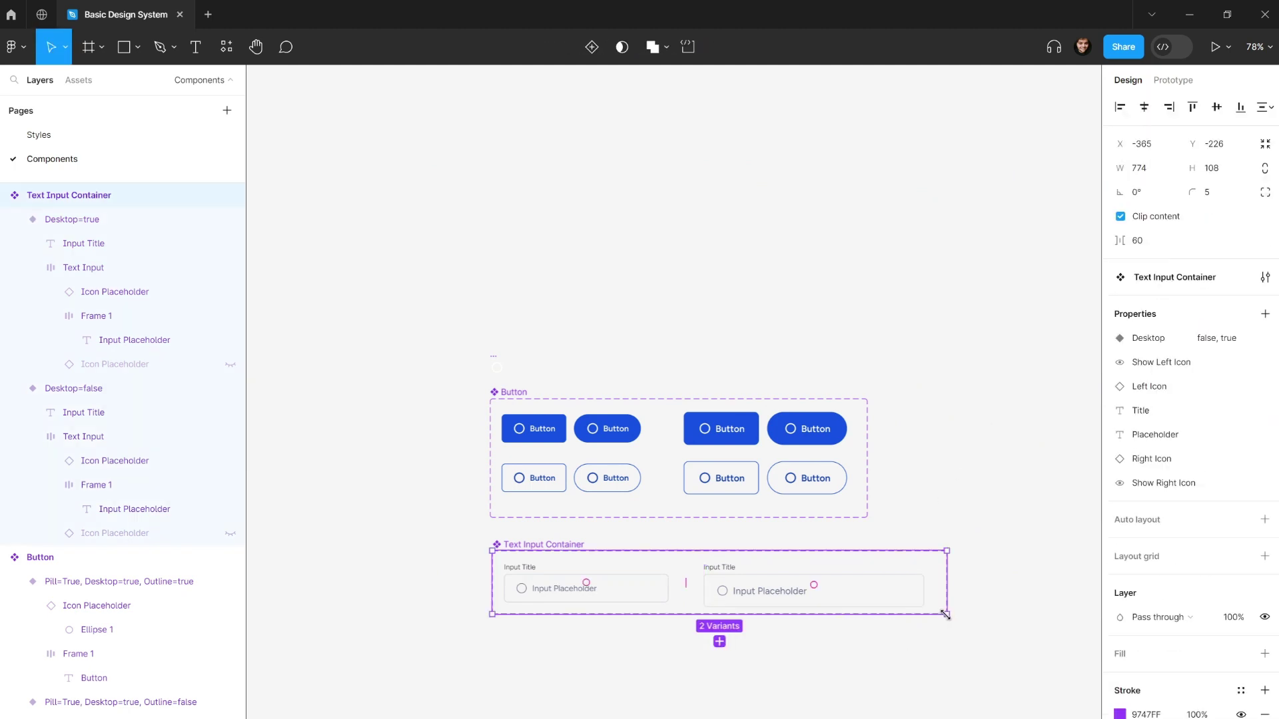
pyautogui.moveTo(945, 614); pyautogui.dragTo(944, 628)
pyautogui.click(857, 645)
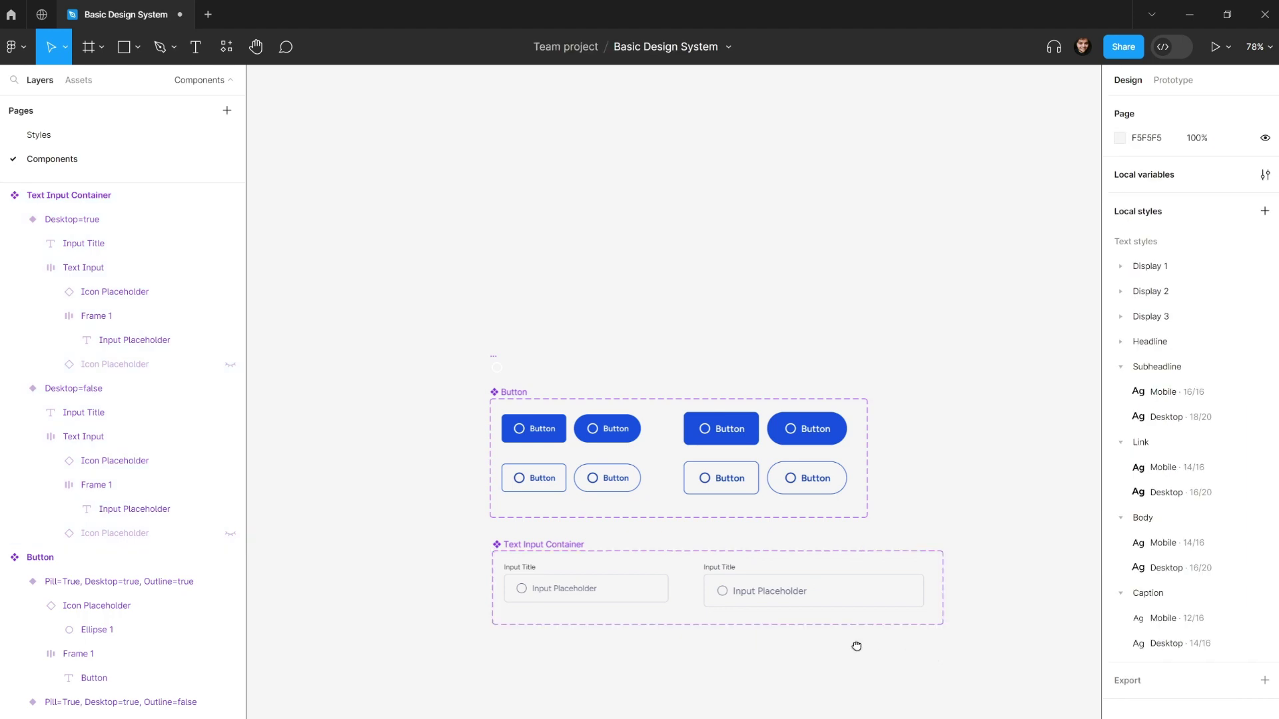
pyautogui.scroll(5, 785, 519)
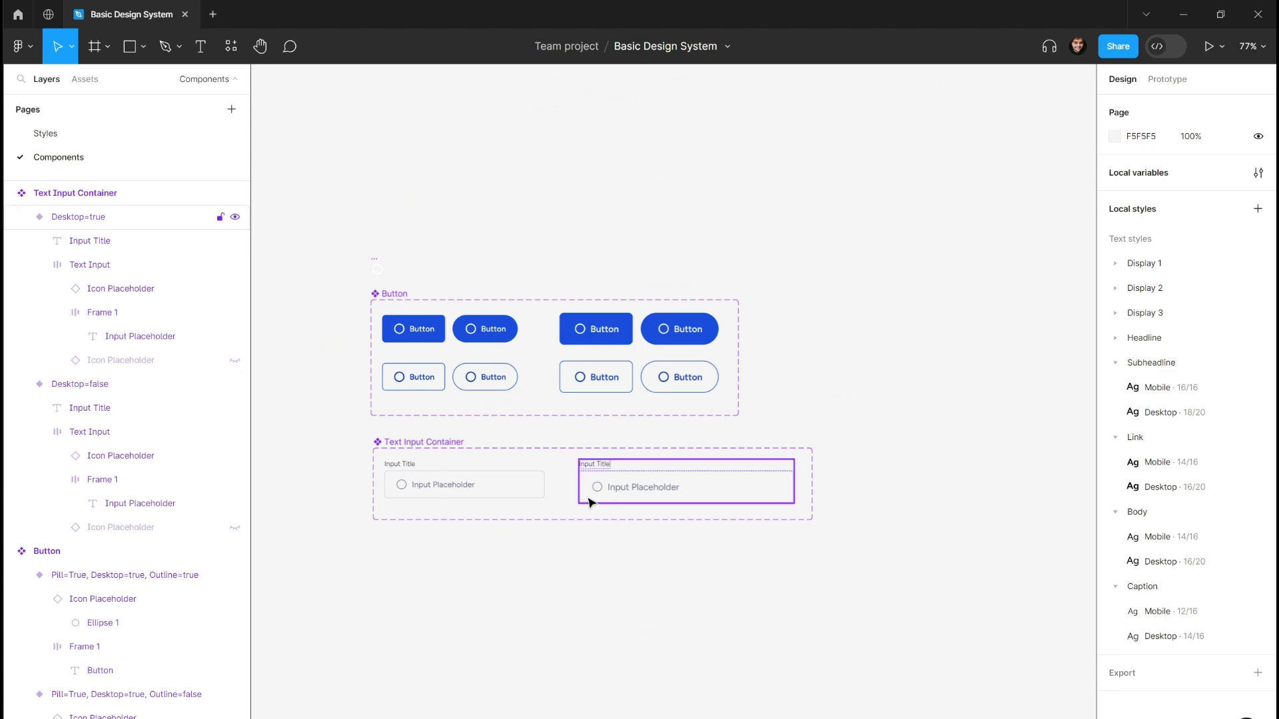
pyautogui.scroll(-1, 466, 499)
pyautogui.hscroll(-1, 466, 499)
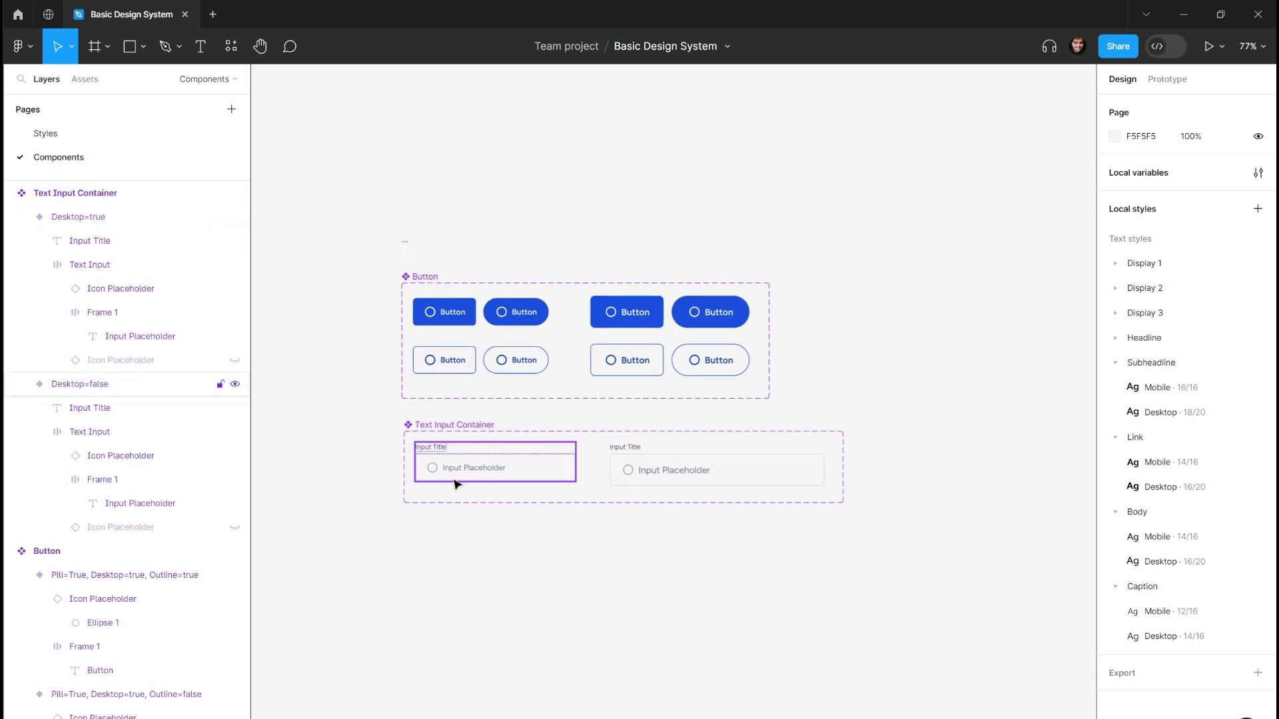
pyautogui.scroll(3, 452, 484)
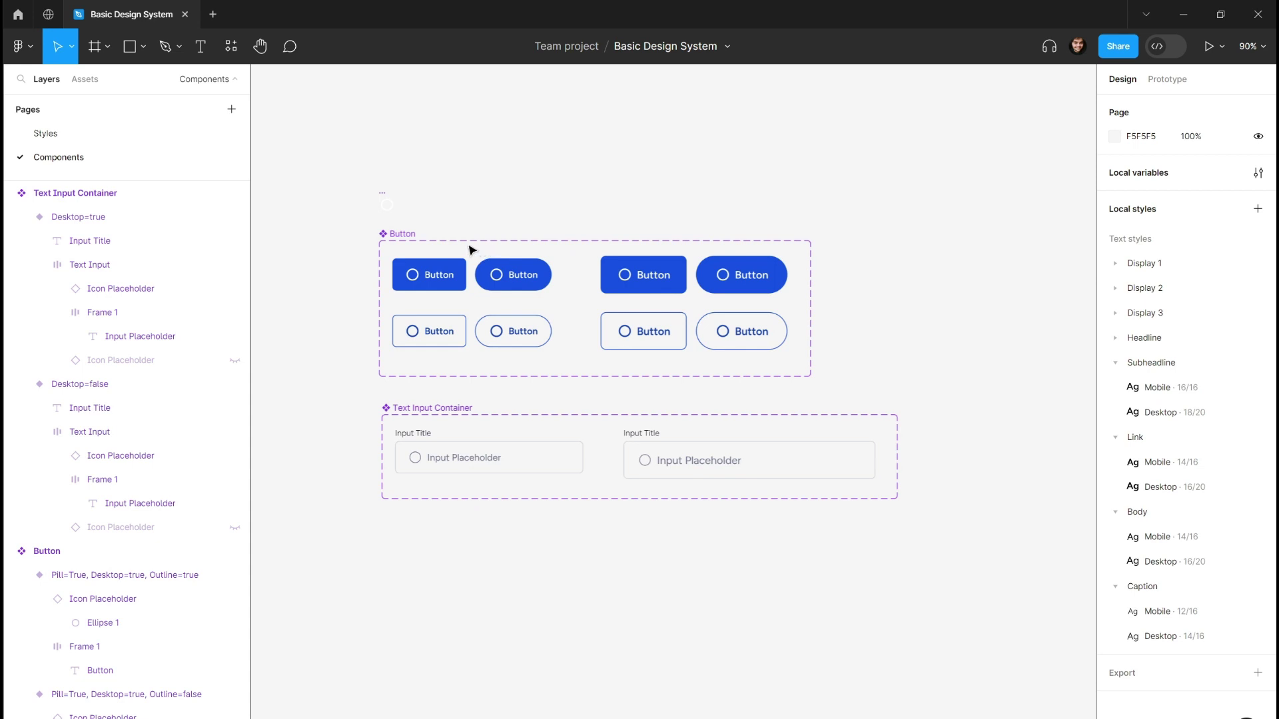
pyautogui.scroll(-1, 535, 285)
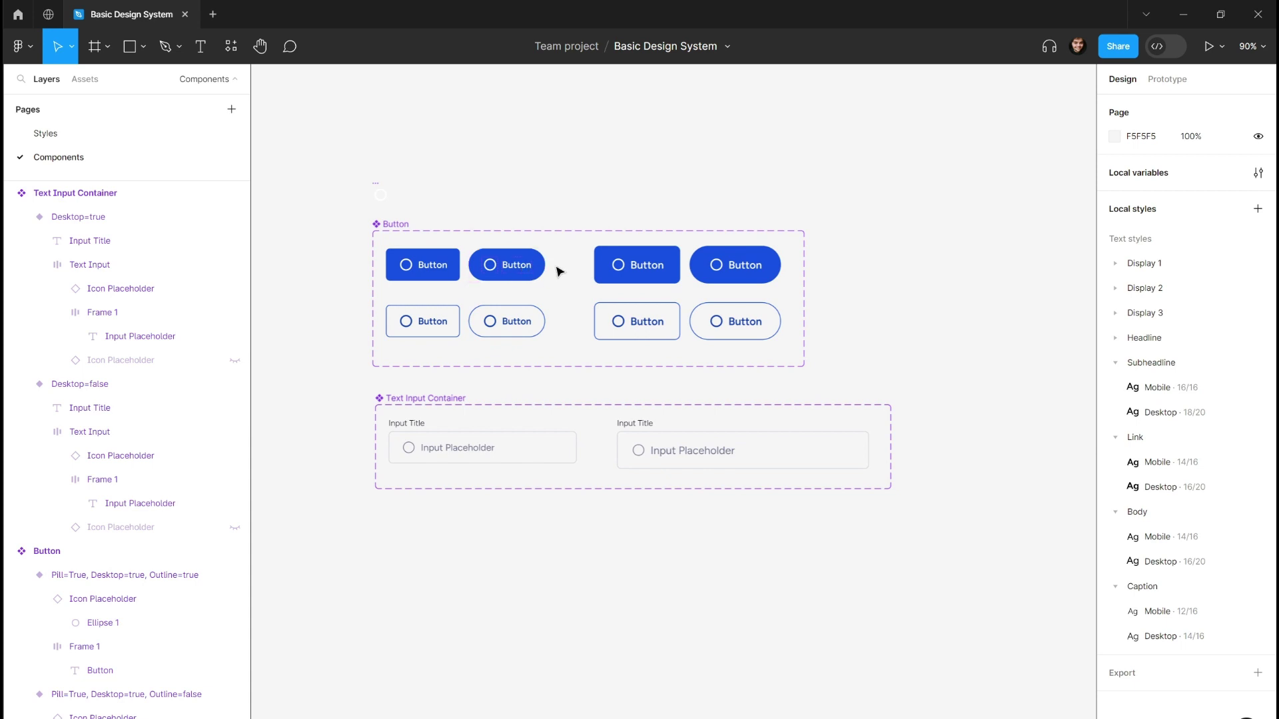
pyautogui.click(532, 271)
pyautogui.click(547, 189)
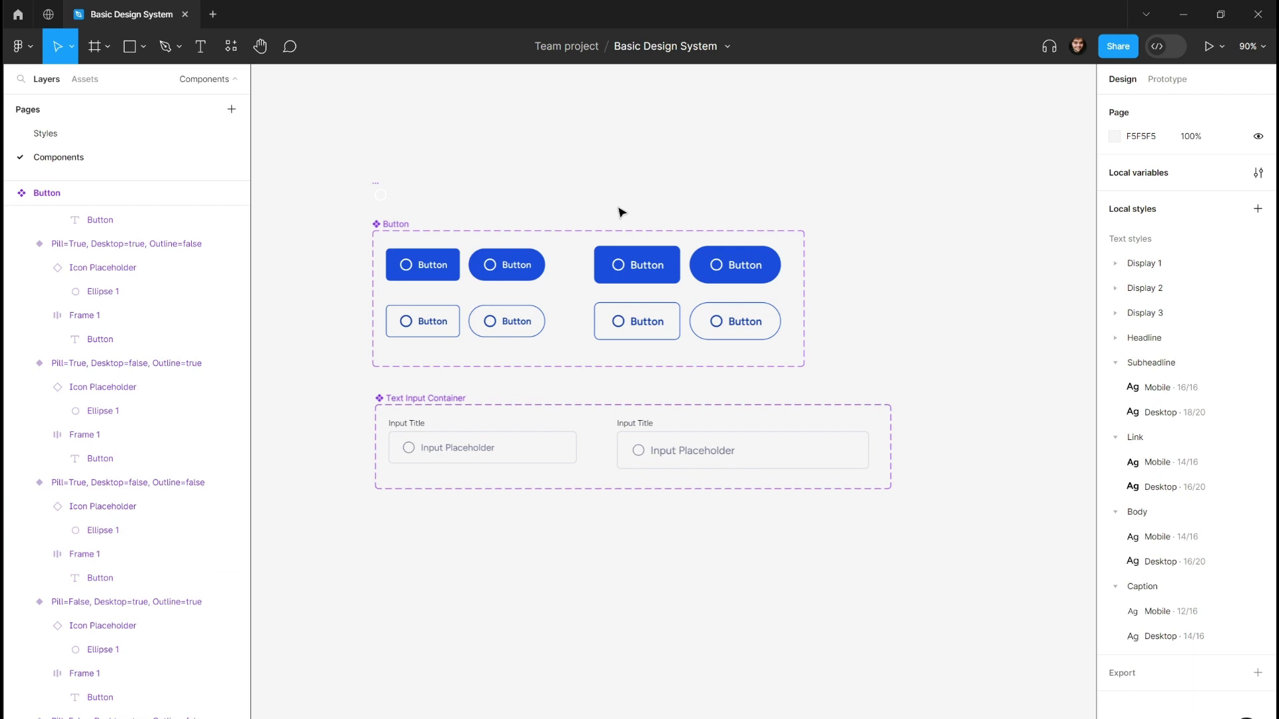
pyautogui.scroll(-2, 689, 229)
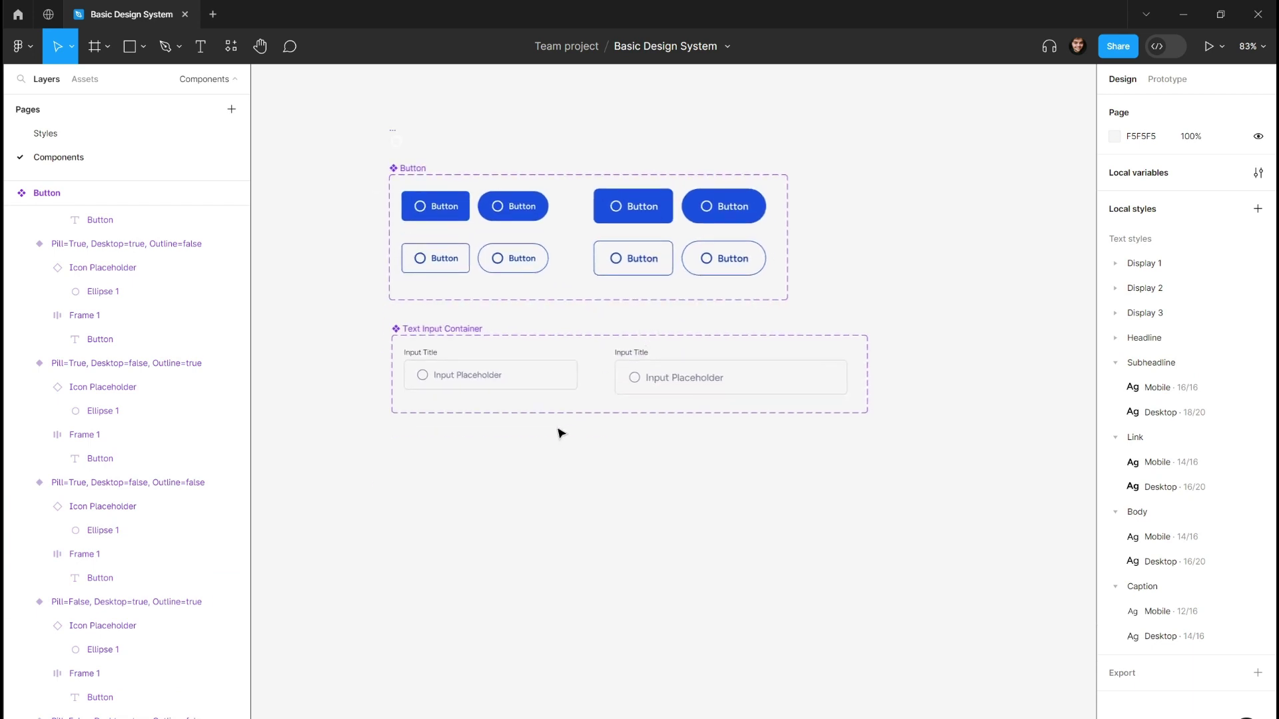
pyautogui.moveTo(442, 399); pyautogui.dragTo(460, 387)
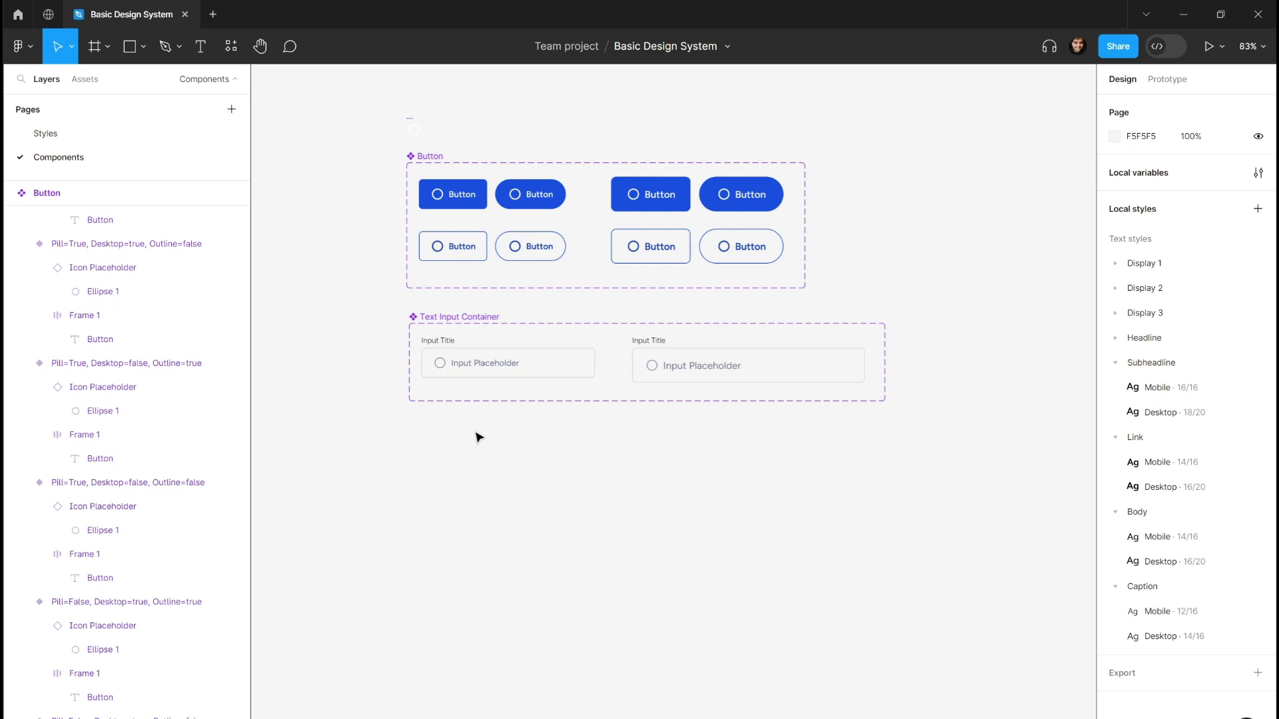
pyautogui.scroll(1, 477, 437)
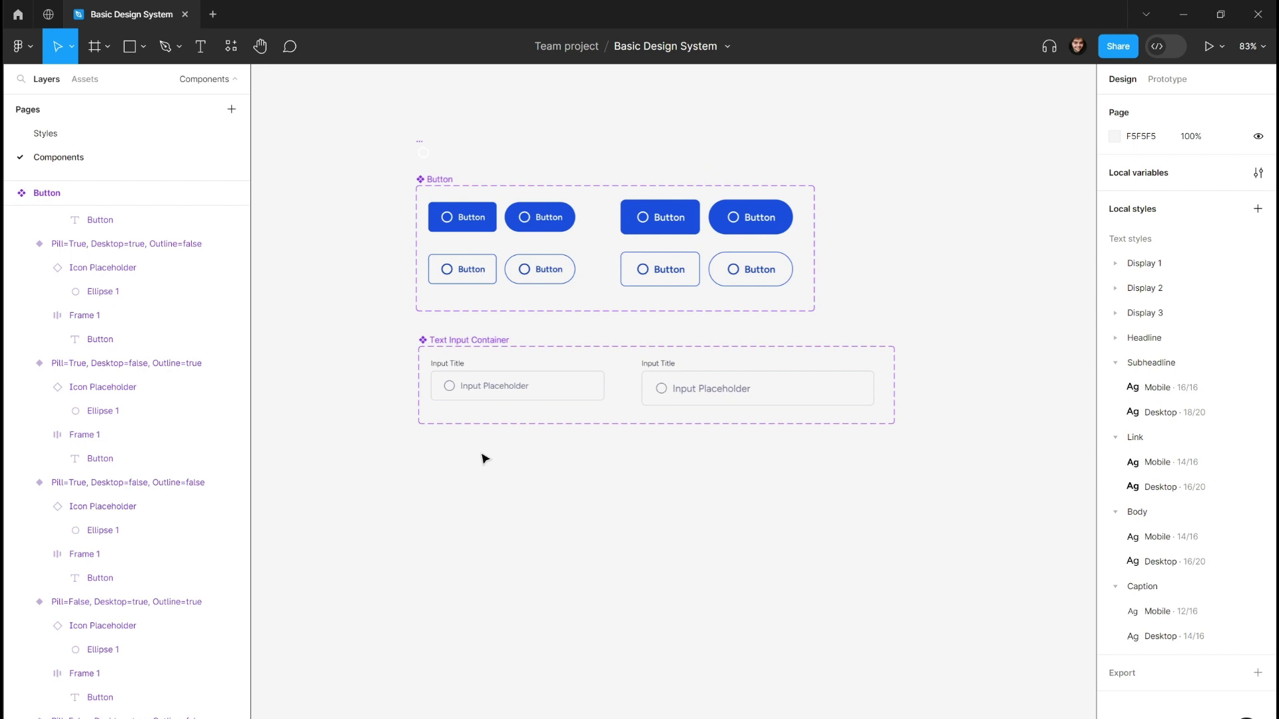
pyautogui.scroll(2, 481, 456)
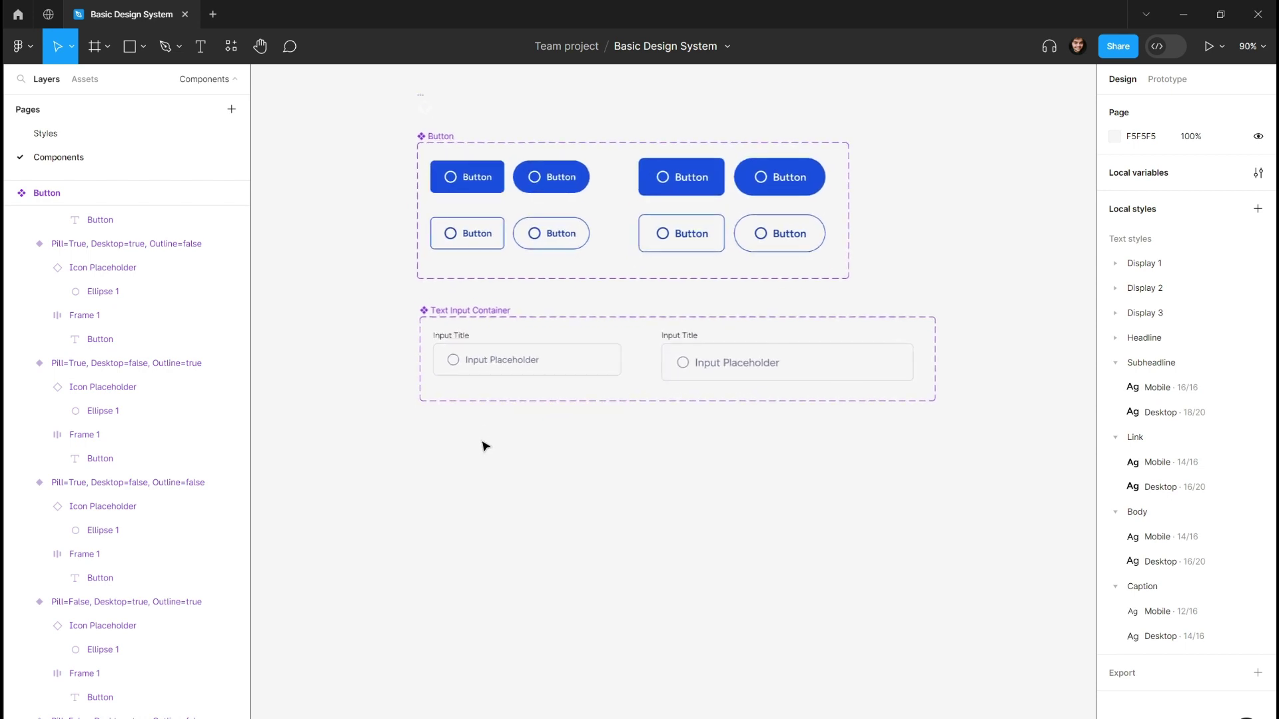
# - Duplicate the Icon Placeholder component as an instance below the Text Input Container set, at X -345, Y 20
pyautogui.scroll(4, 474, 455)
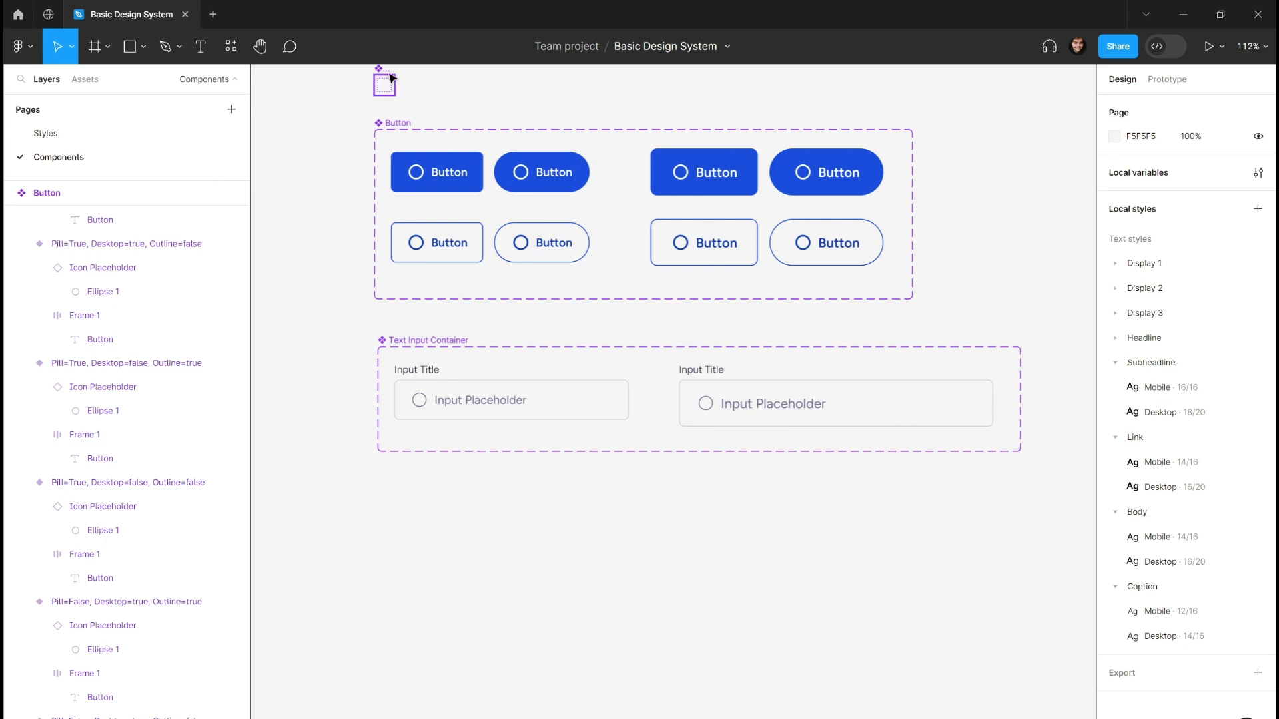
pyautogui.click(392, 78)
pyautogui.moveTo(391, 78); pyautogui.dragTo(416, 557)
pyautogui.scroll(-2, 466, 440)
pyautogui.scroll(6, 478, 454)
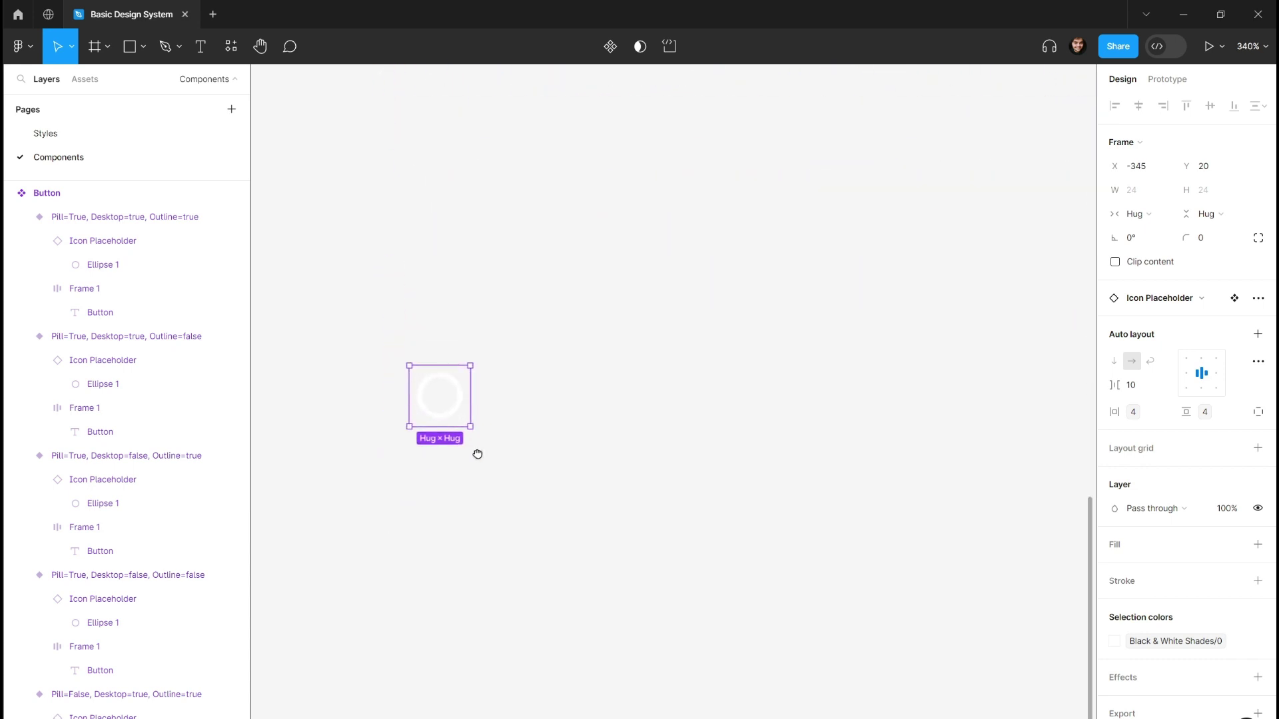
pyautogui.scroll(1, 479, 451)
pyautogui.click(512, 438)
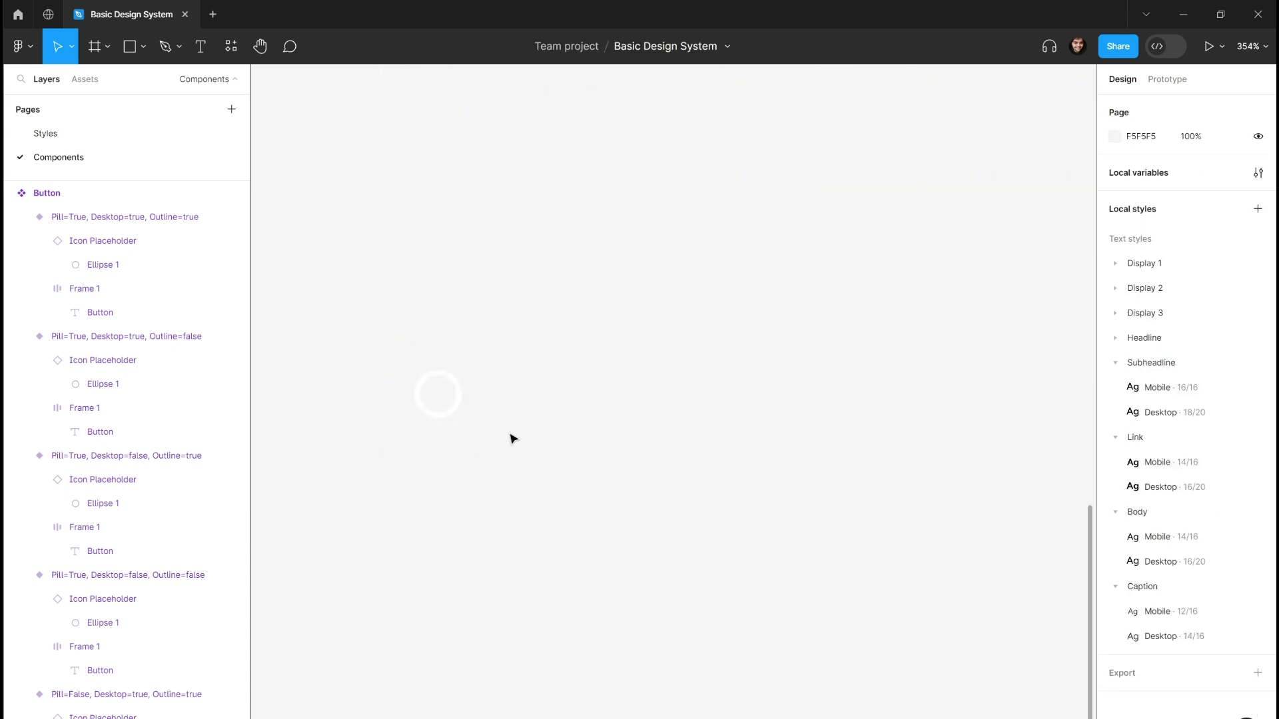
# - Add the text "Tab Item" beside the new Icon Placeholder instance, with the text layer at X -312, Y 24
pyautogui.press('t')
pyautogui.click(518, 389)
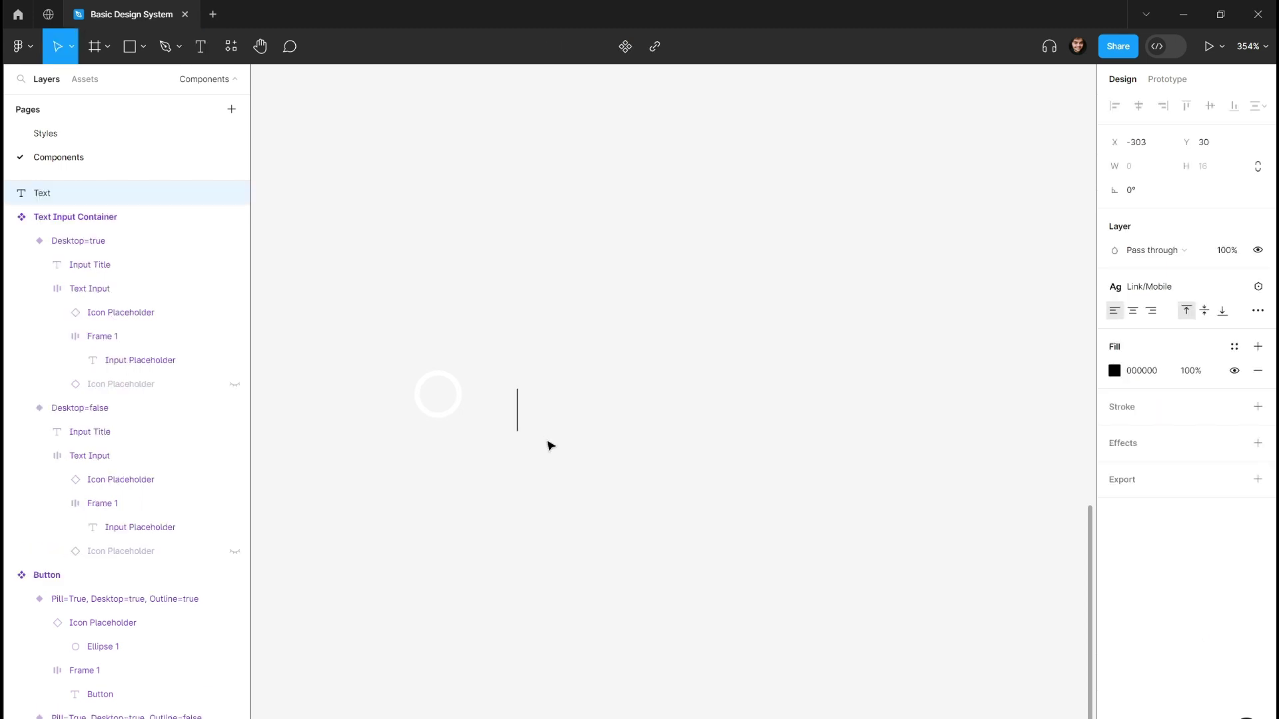
pyautogui.write('Tab 0')
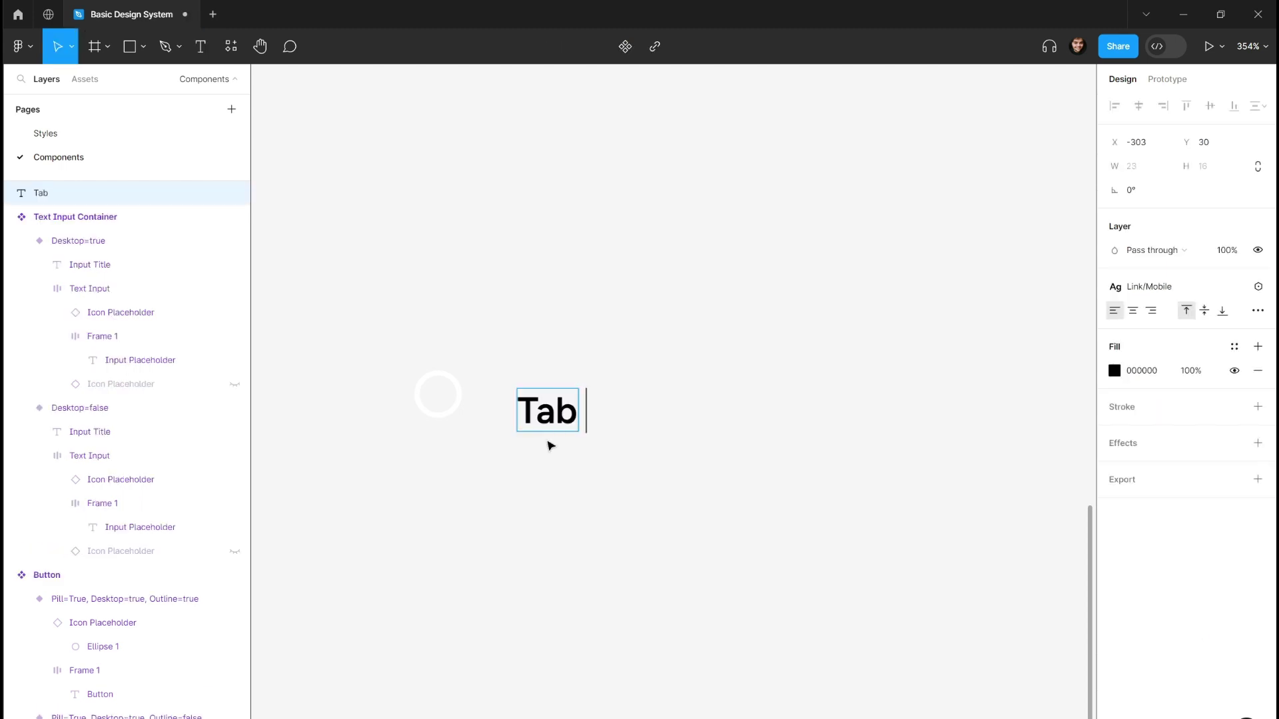
pyautogui.write('1')
pyautogui.press('Escape')
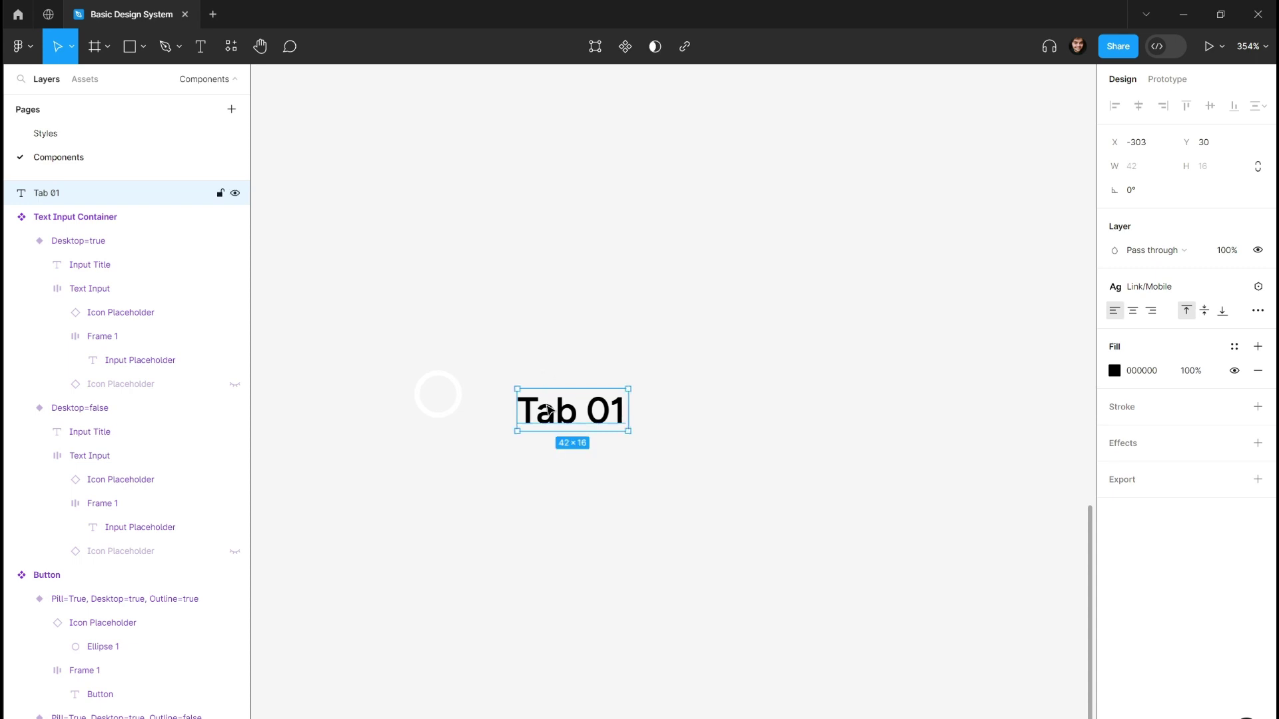
pyautogui.moveTo(548, 411); pyautogui.dragTo(626, 404)
pyautogui.doubleClick(526, 396)
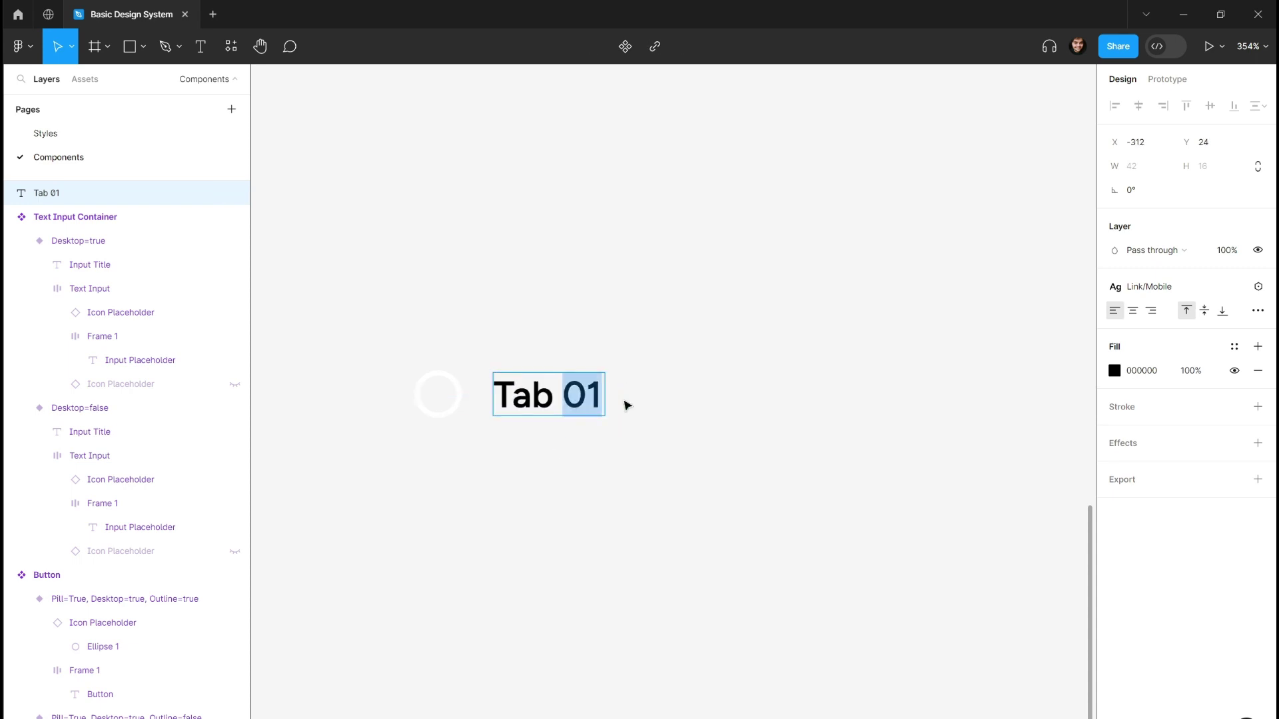
pyautogui.write('Item')
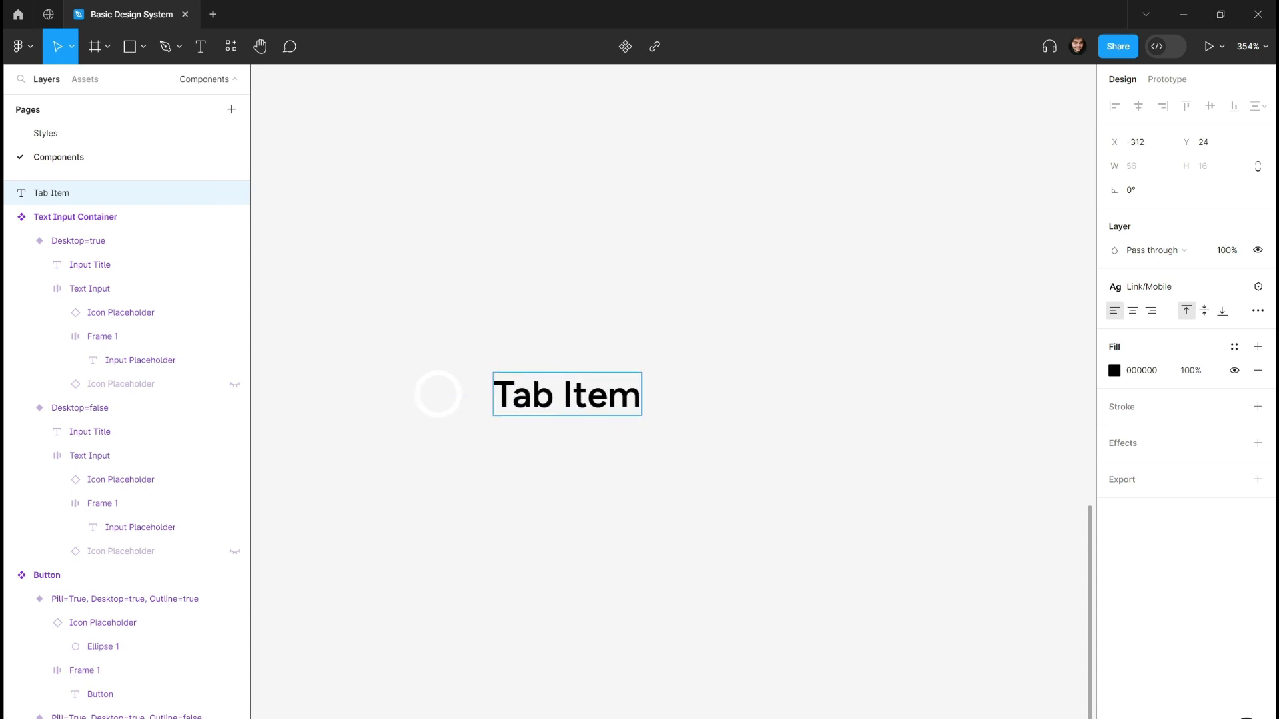
# - Try the Subheadline/Mobile text style on the Tab Item label
pyautogui.click(613, 349)
pyautogui.click(587, 405)
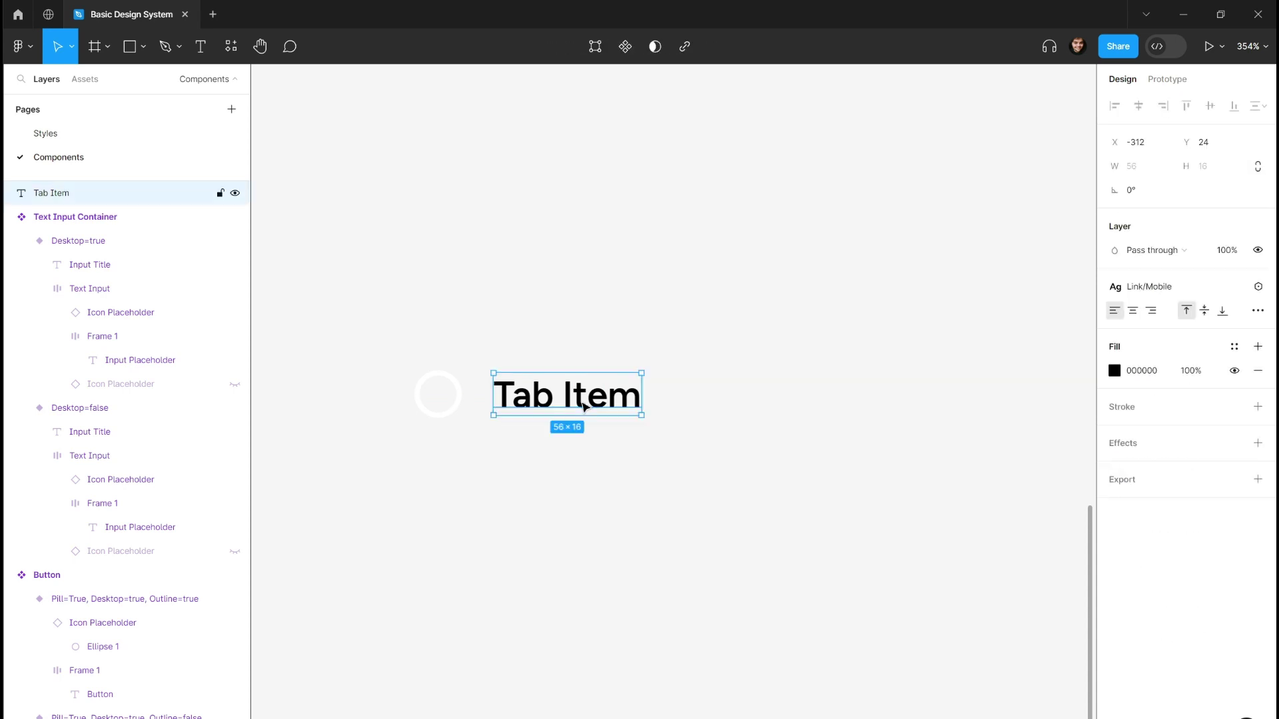
pyautogui.click(1136, 293)
pyautogui.scroll(2, 1146, 496)
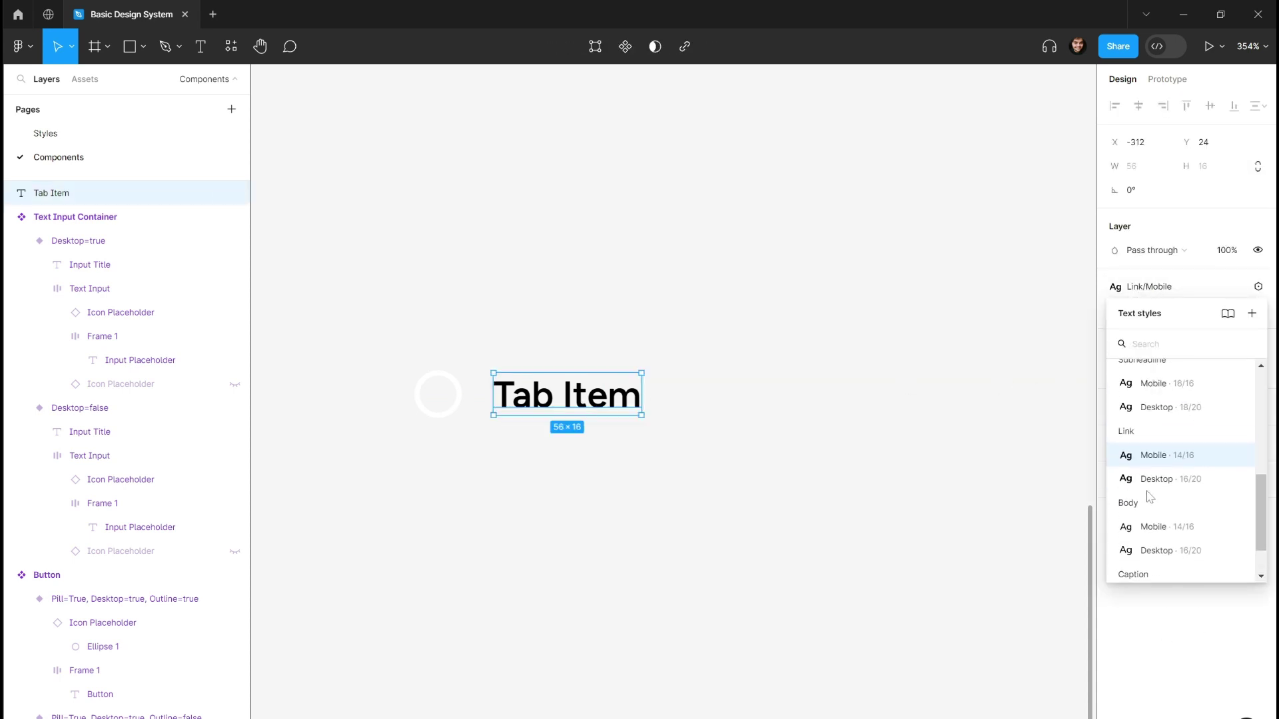
pyautogui.scroll(1, 1147, 496)
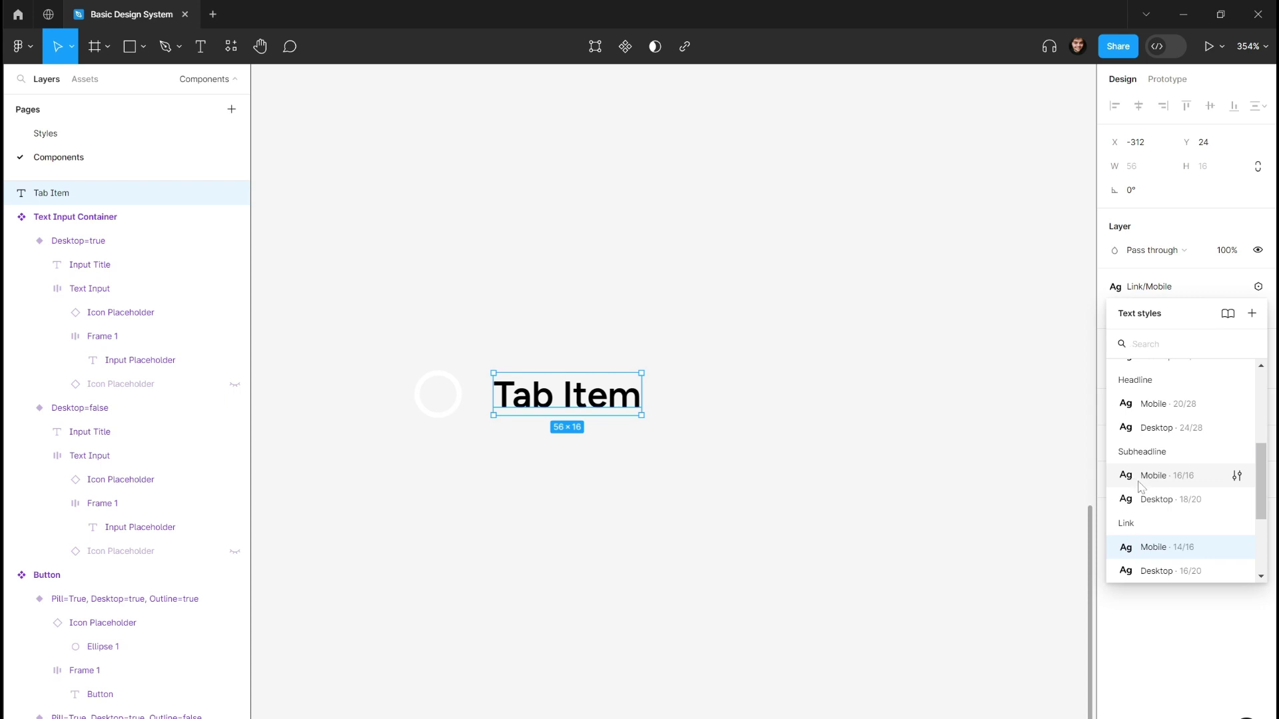
pyautogui.click(1150, 477)
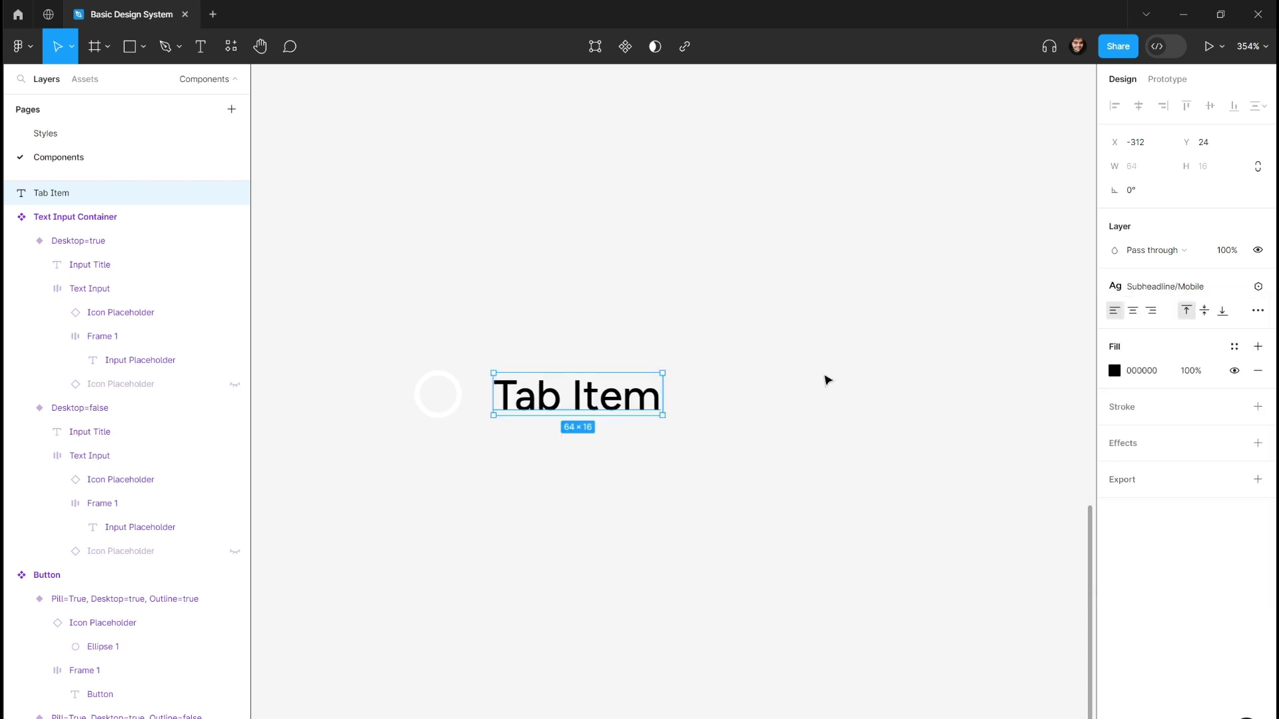
# - Apply the Body/Mobile text style to the Tab Item label
pyautogui.click(1154, 292)
pyautogui.scroll(1, 1146, 434)
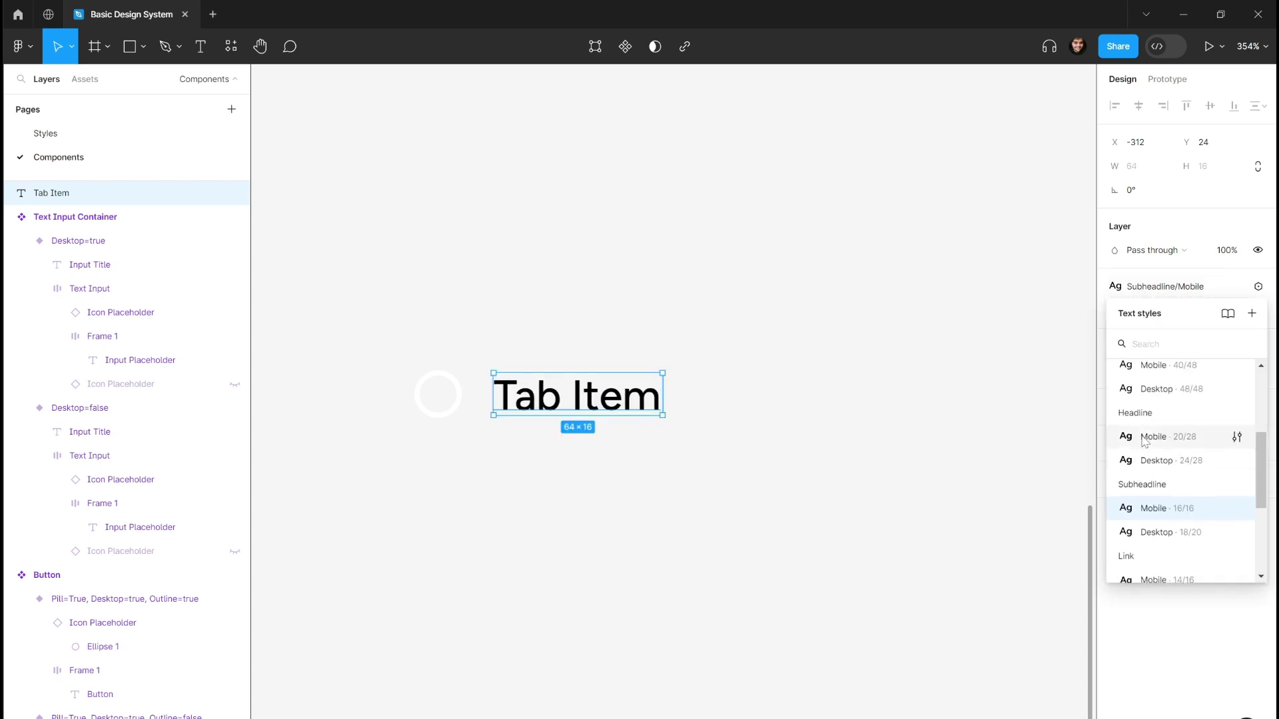
pyautogui.scroll(-2, 1144, 443)
pyautogui.scroll(-1, 1143, 461)
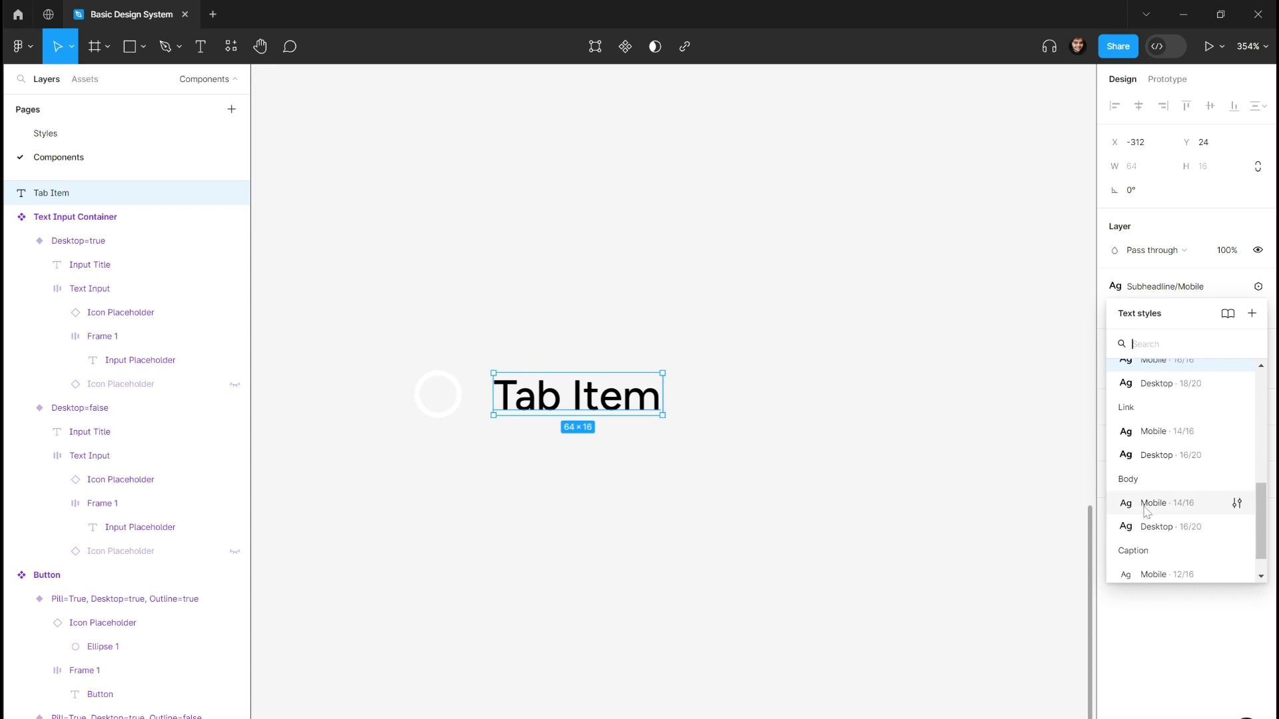
pyautogui.click(1146, 503)
pyautogui.click(801, 348)
# - Move the Tab Item label closer to the icon, at X -315, Y 24
pyautogui.click(632, 394)
pyautogui.moveTo(632, 394); pyautogui.dragTo(595, 400)
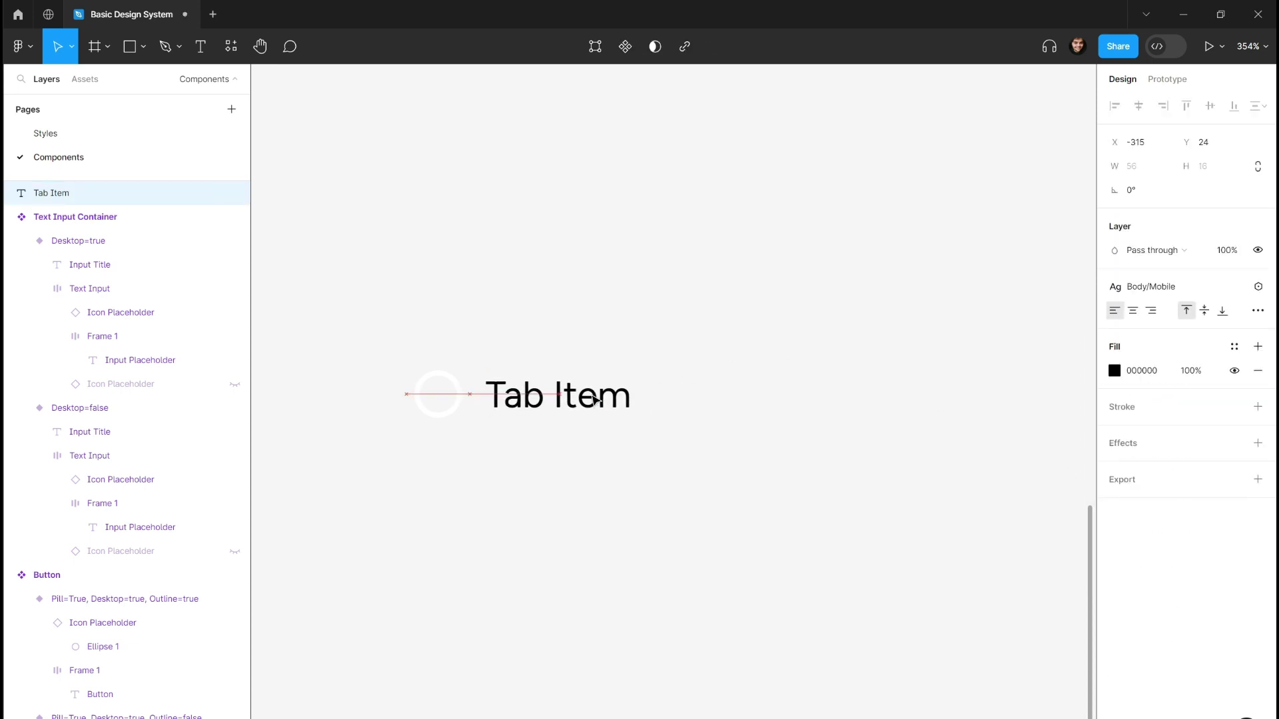
pyautogui.click(599, 317)
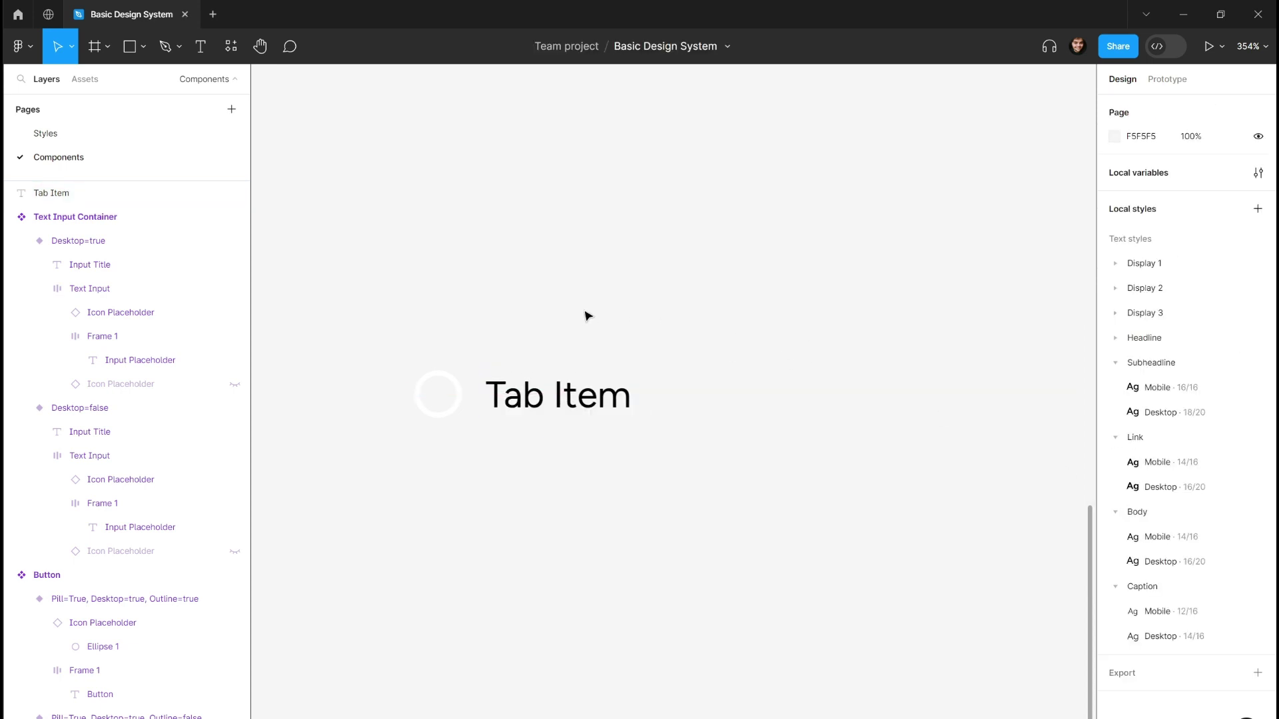
pyautogui.moveTo(652, 288); pyautogui.dragTo(360, 485)
pyautogui.click(781, 397)
# - Create a color variable named Subtle in the Body Text group of the Color Tokens collection
pyautogui.click(1257, 172)
pyautogui.click(652, 178)
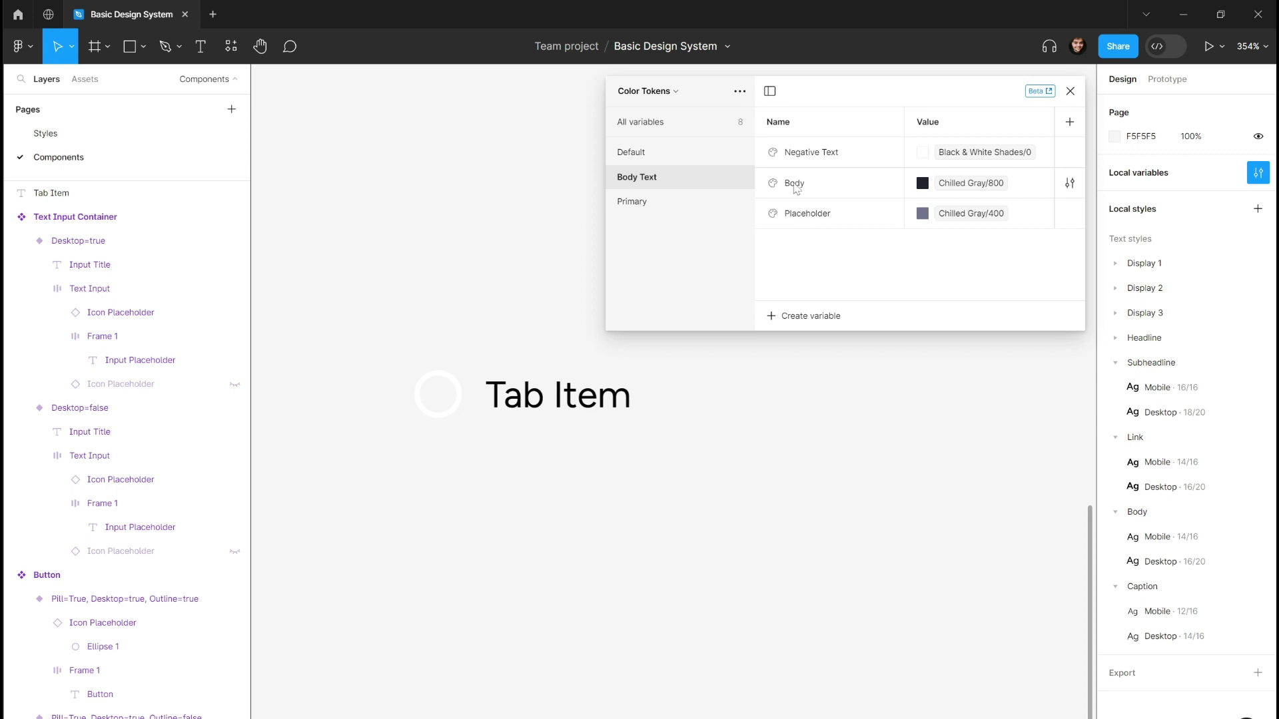
pyautogui.click(801, 316)
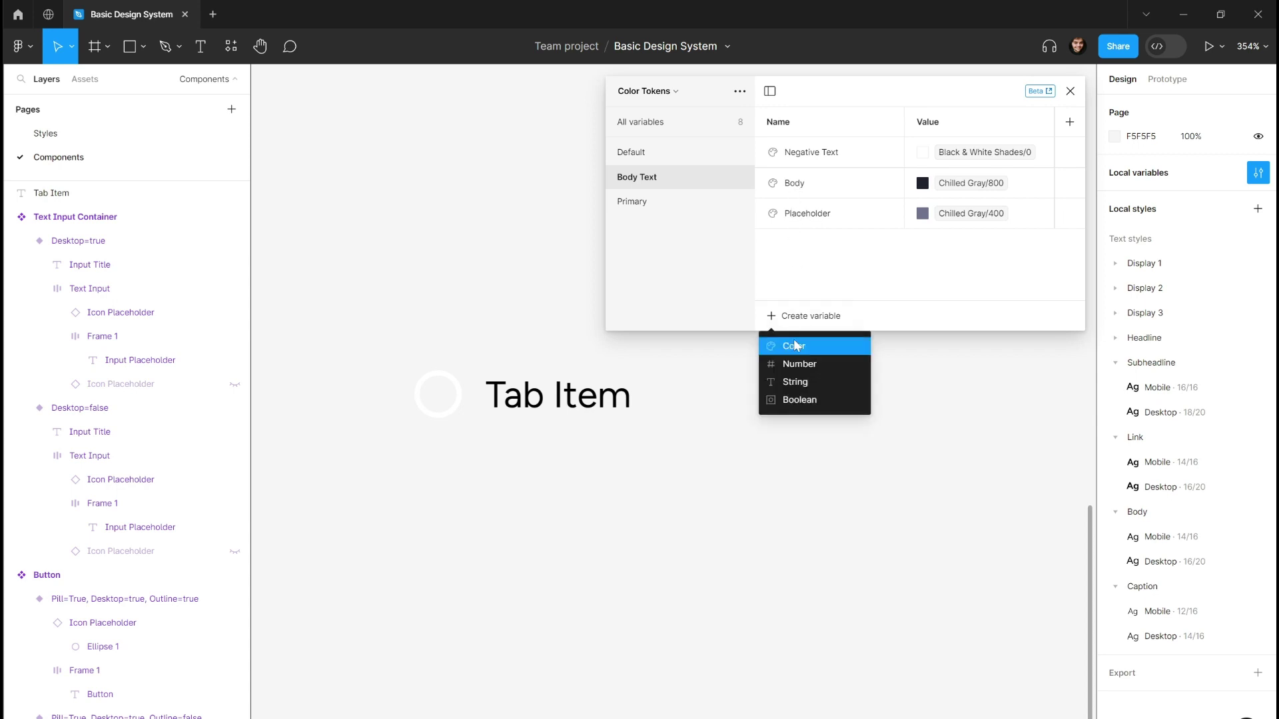
pyautogui.click(799, 347)
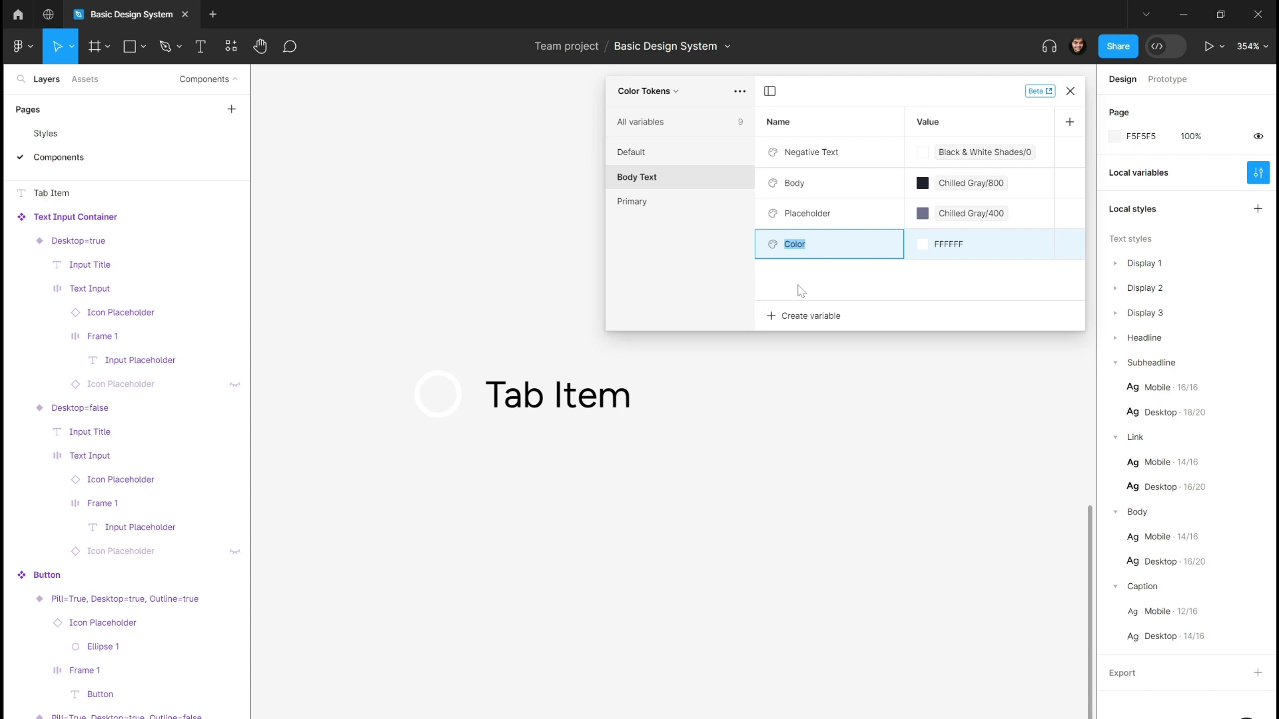
pyautogui.write('Subtle')
pyautogui.hotkey('ctrl', 'a')
pyautogui.write('Color')
# - Try to set the Subtle variable's value by searching for a chilled color
pyautogui.click(922, 248)
pyautogui.click(923, 247)
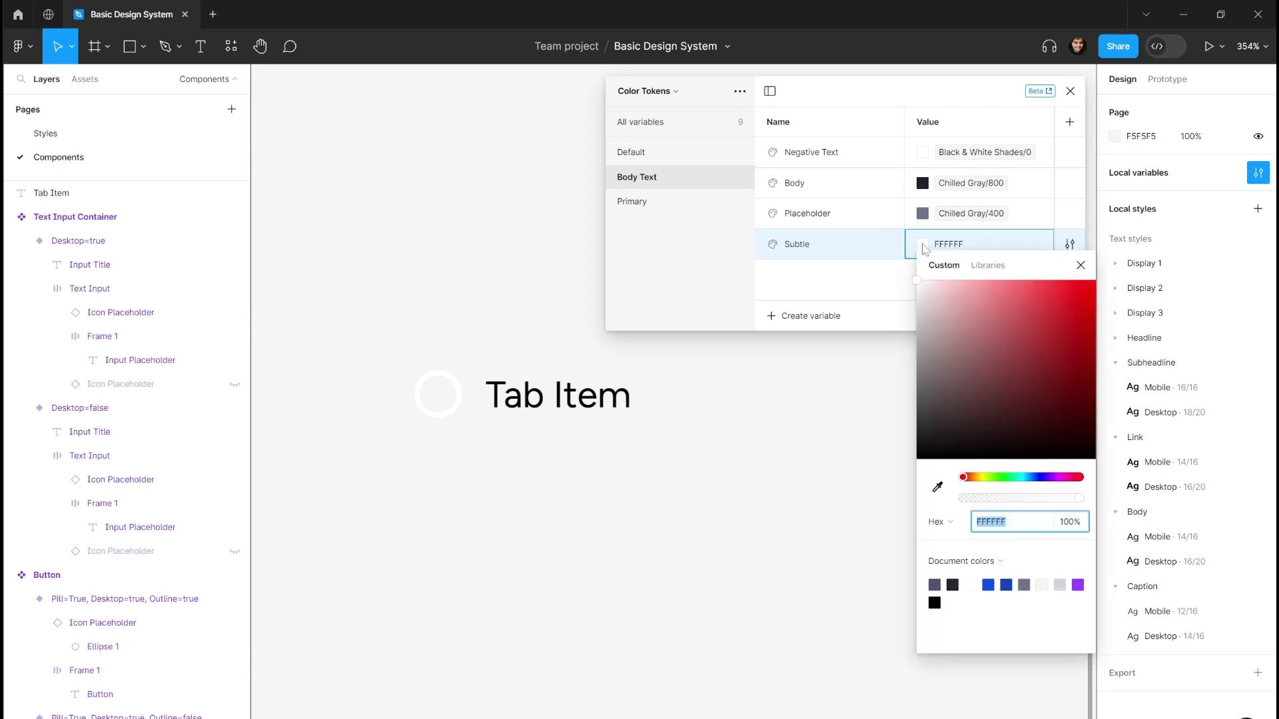
pyautogui.write('chilled')
# - Rename the Subtle color variable to Subtitle
pyautogui.doubleClick(781, 257)
pyautogui.write('S')
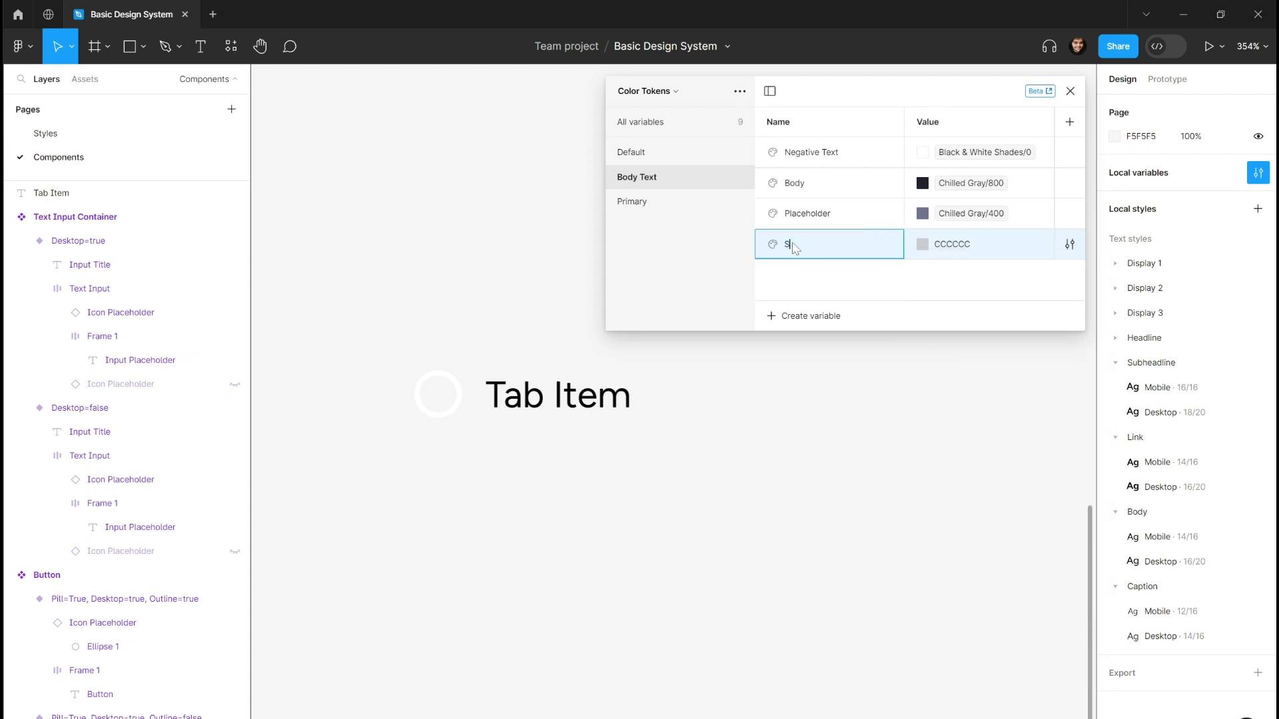
pyautogui.hotkey('ctrl', 'a')
pyautogui.write('Subtit')
pyautogui.press('BackSpace')
pyautogui.press('BackSpace')
pyautogui.write('le')
pyautogui.press('Return')
# - Set the Subtitle variable's value to the library color Chilled Gray/500 and close the variables window
pyautogui.click(922, 245)
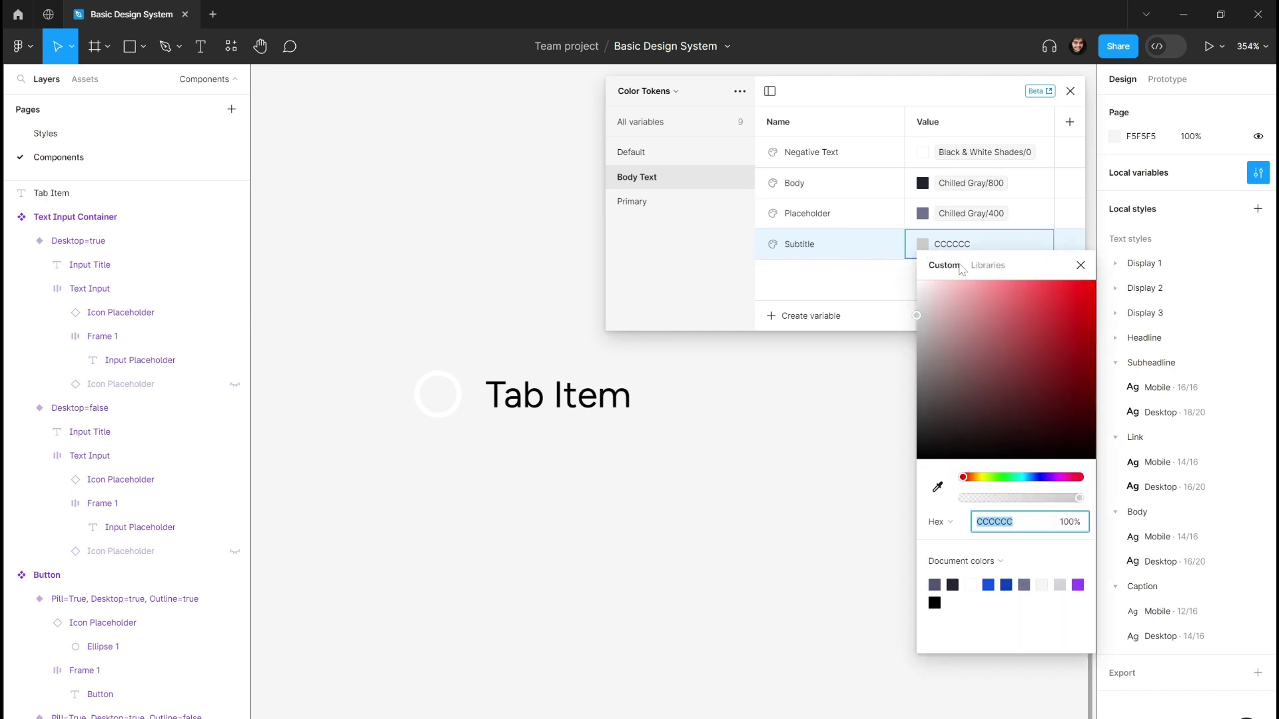
pyautogui.click(991, 268)
pyautogui.write('chil')
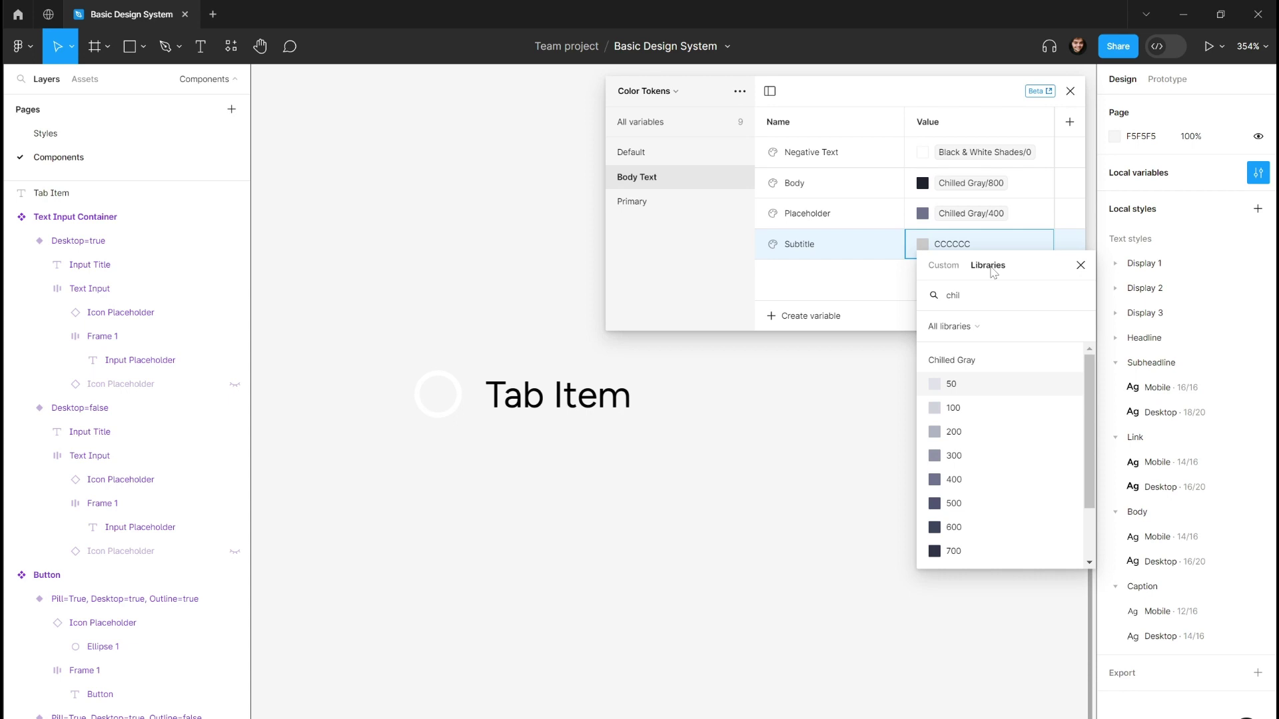
pyautogui.scroll(-1, 984, 429)
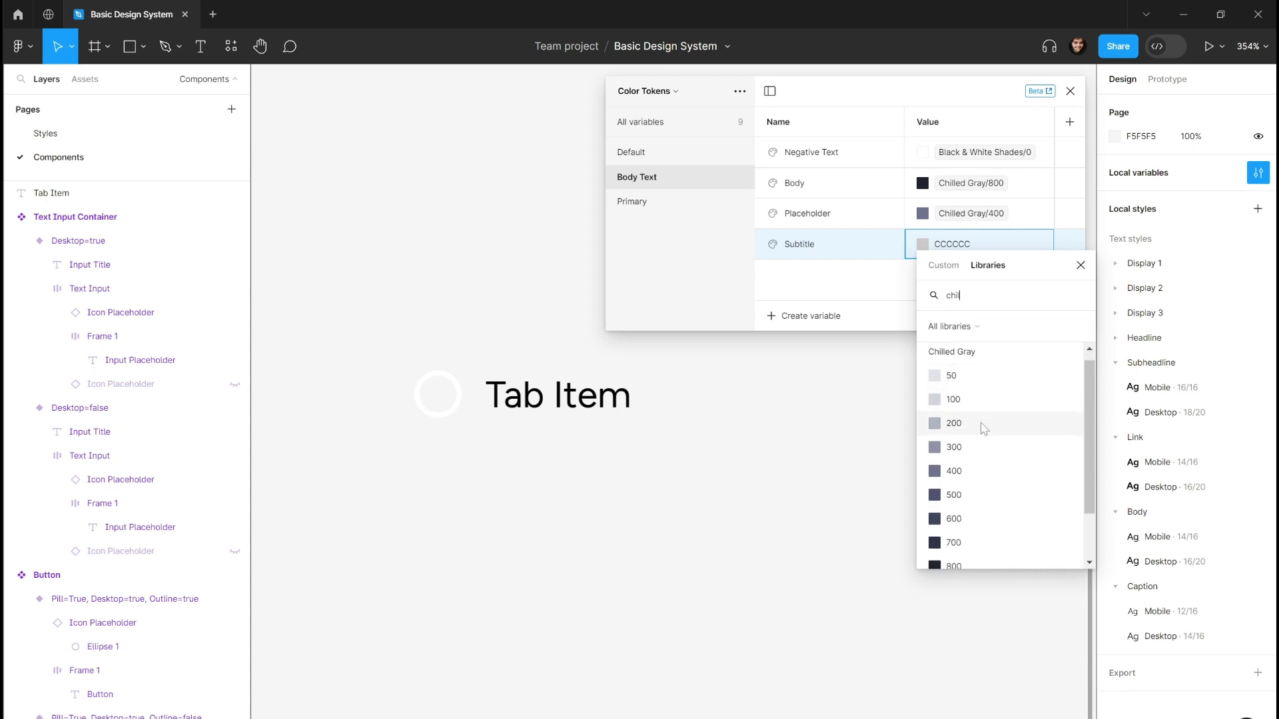
pyautogui.scroll(-2, 984, 430)
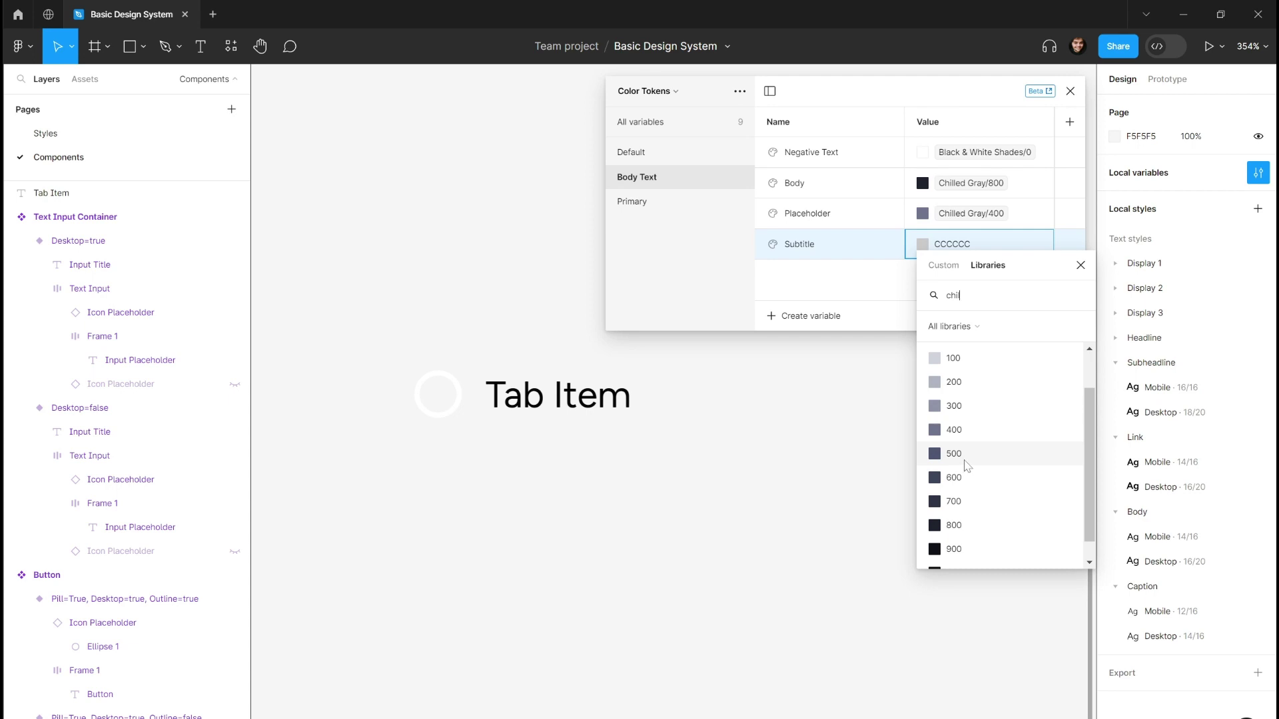
pyautogui.click(969, 465)
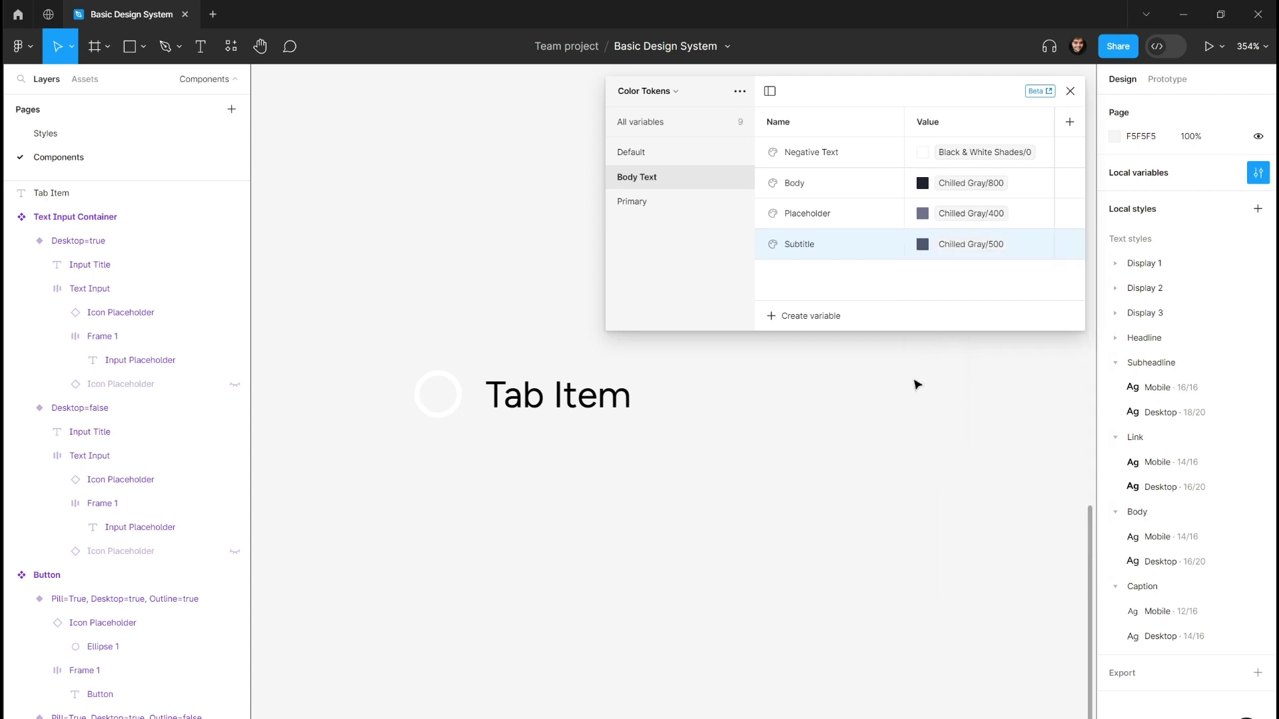
pyautogui.click(1069, 91)
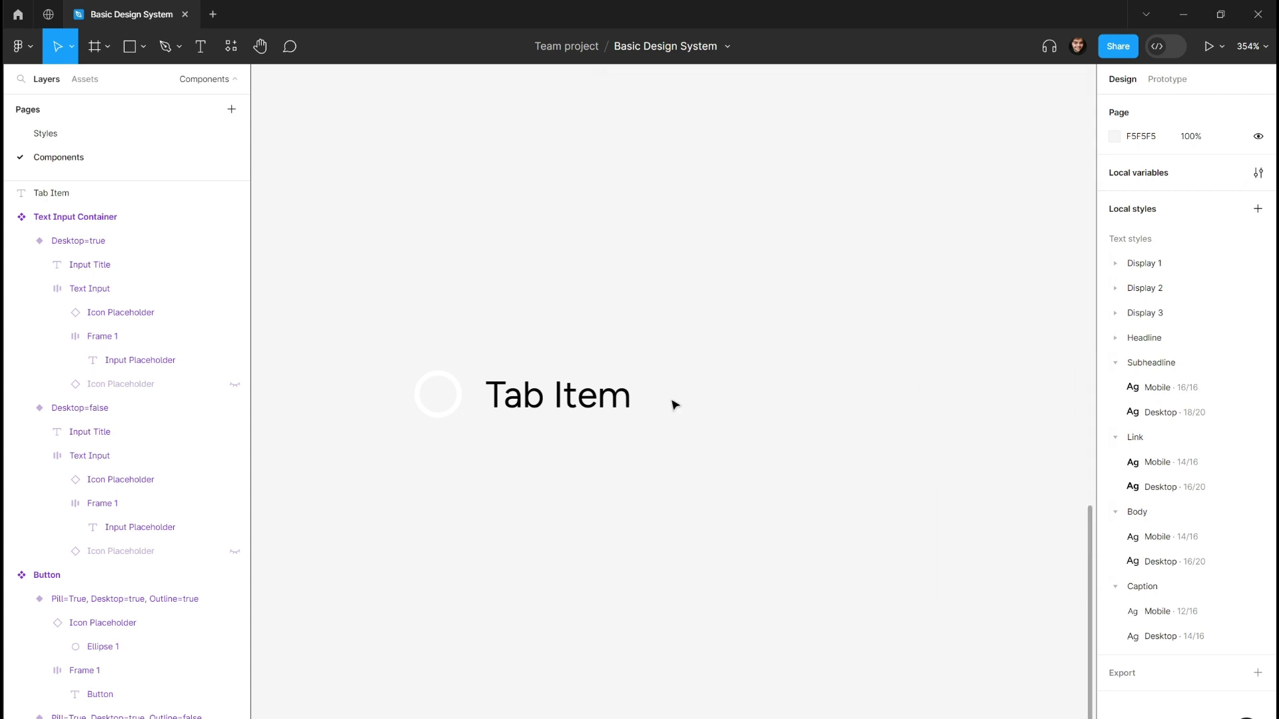
# - Apply the Body Text/Subtitle color variable to both the icon and the Tab Item label
pyautogui.moveTo(827, 233); pyautogui.dragTo(331, 497)
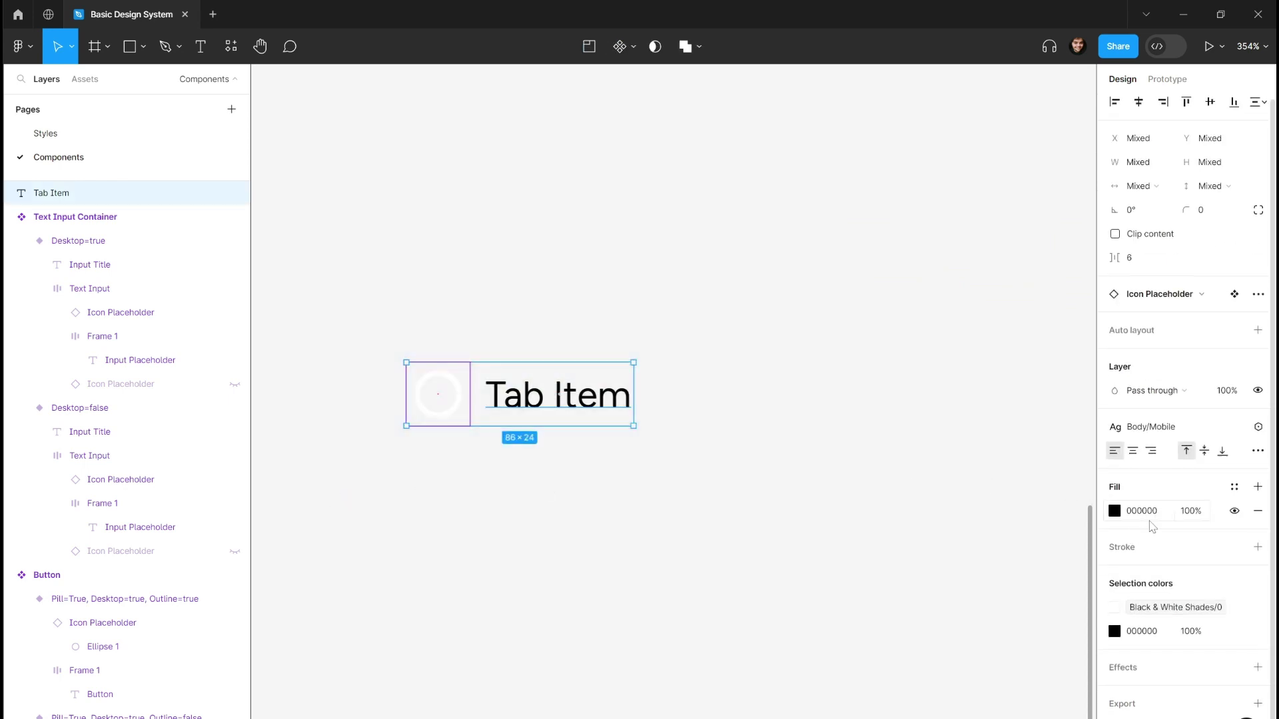
pyautogui.click(1190, 608)
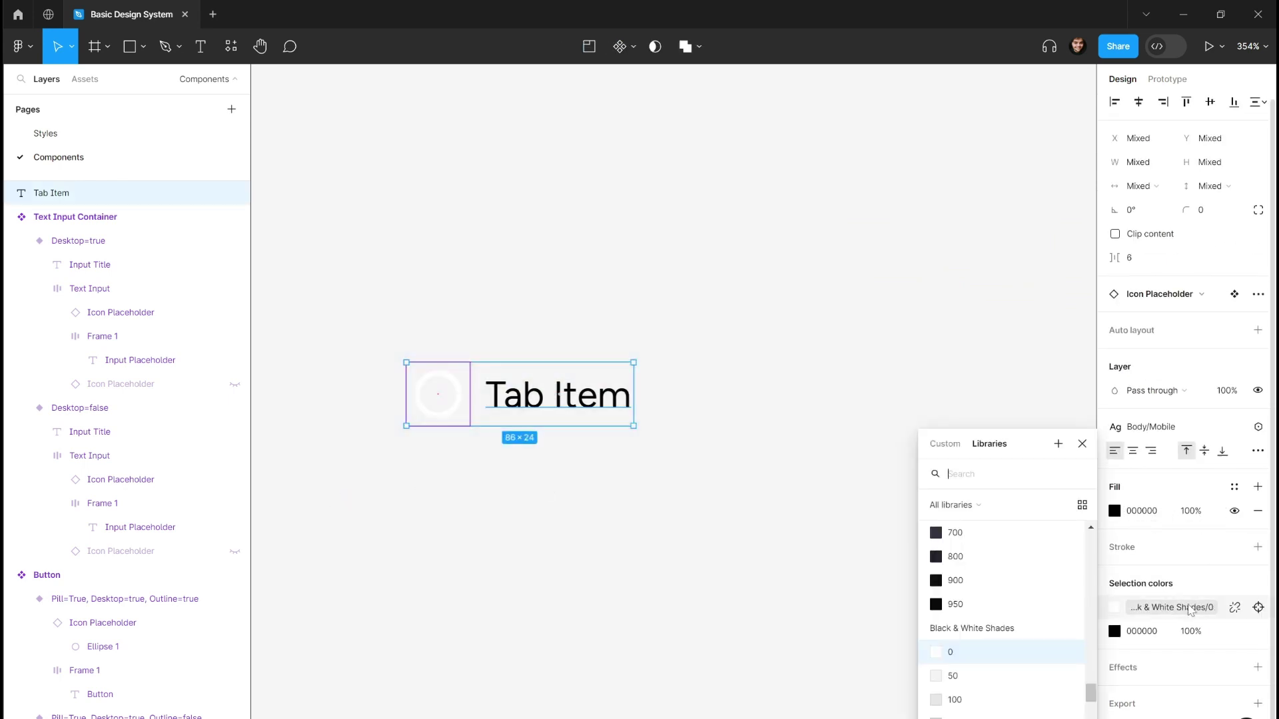
pyautogui.write('sub')
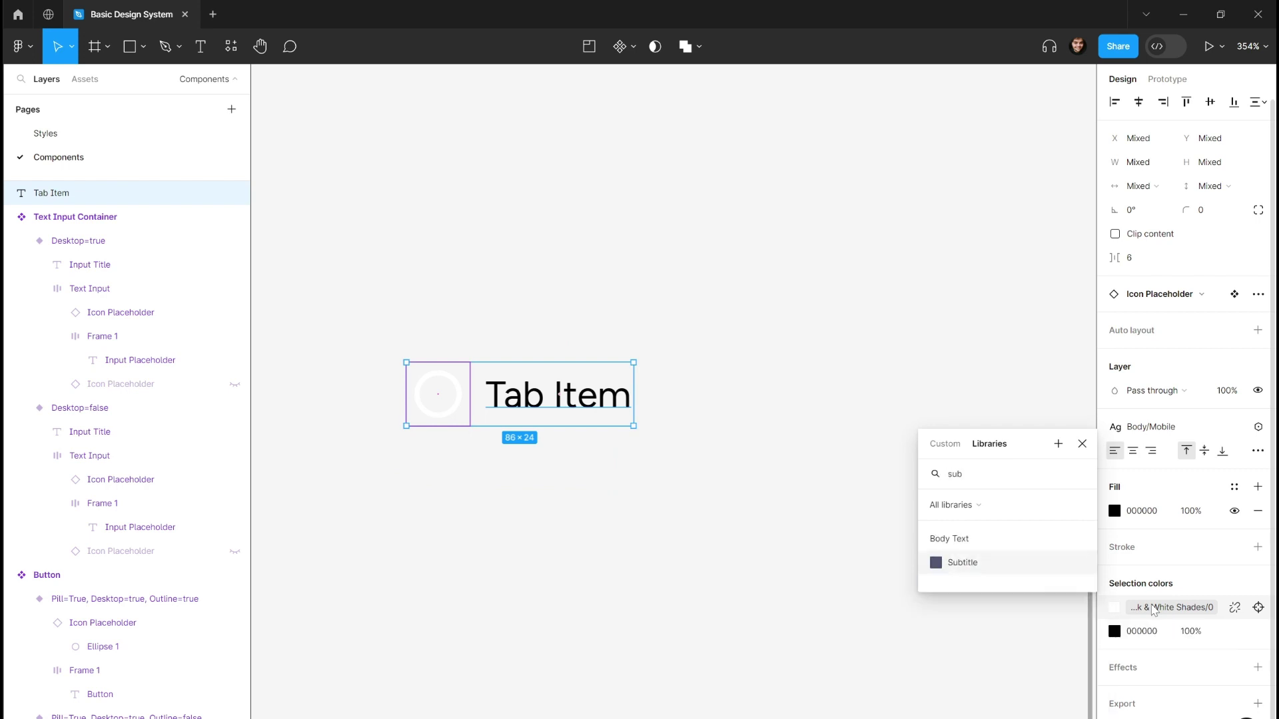
pyautogui.press('Return')
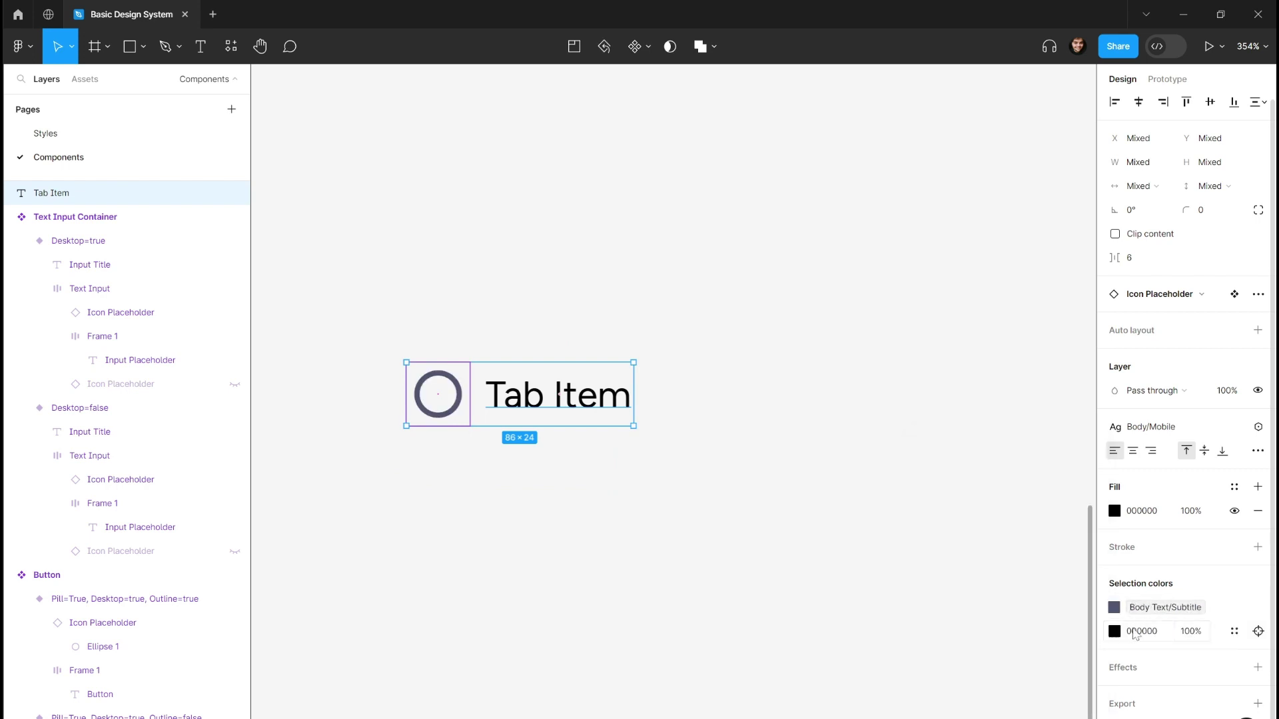
pyautogui.click(1230, 635)
pyautogui.write('sub')
pyautogui.press('Return')
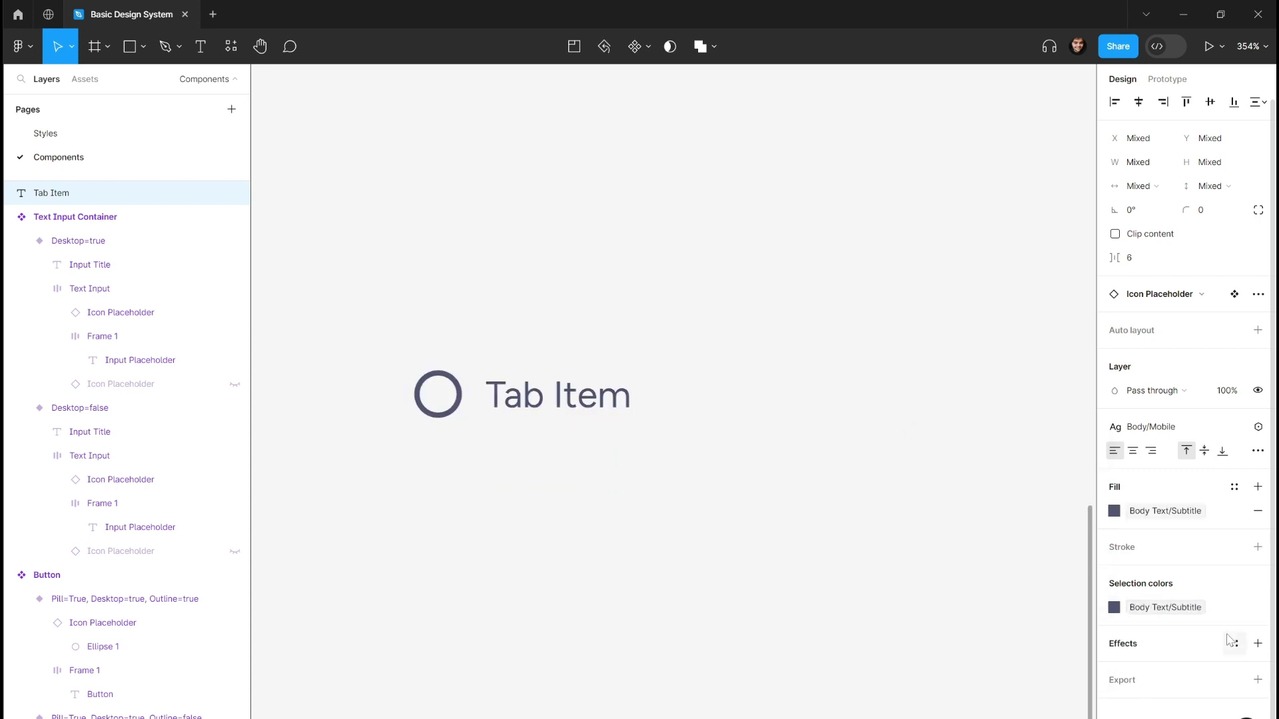
pyautogui.click(839, 460)
# - Set the stroke weight of the circle inside the Icon Placeholder beside Tab Item to 1
pyautogui.click(434, 392)
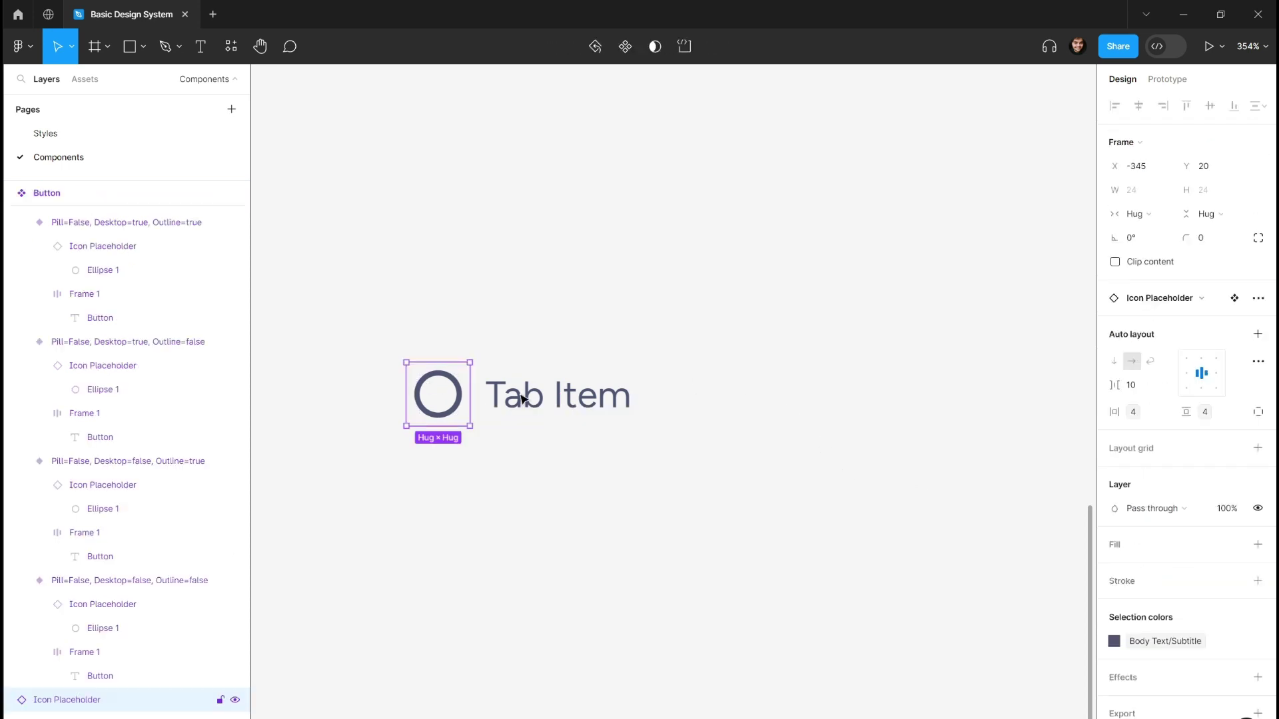
pyautogui.click(1258, 641)
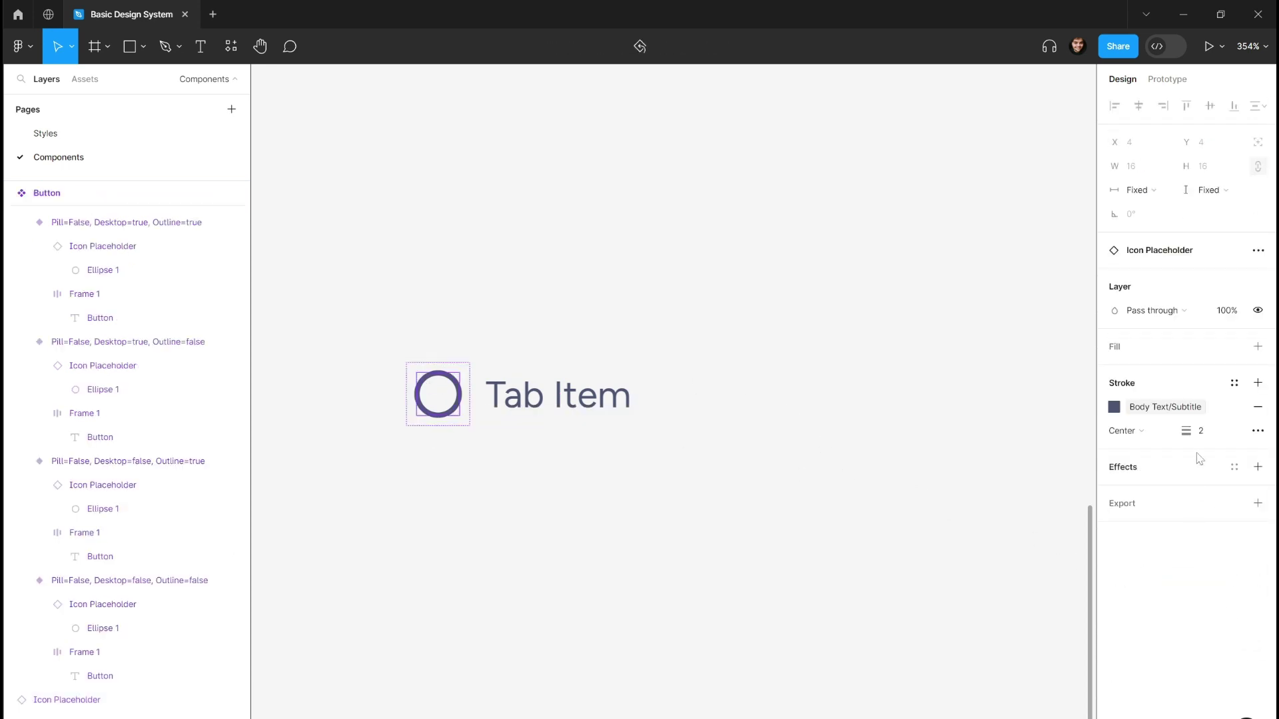
pyautogui.click(1206, 435)
pyautogui.write('1')
pyautogui.press('Return')
pyautogui.click(784, 345)
pyautogui.hscroll(-2, 785, 346)
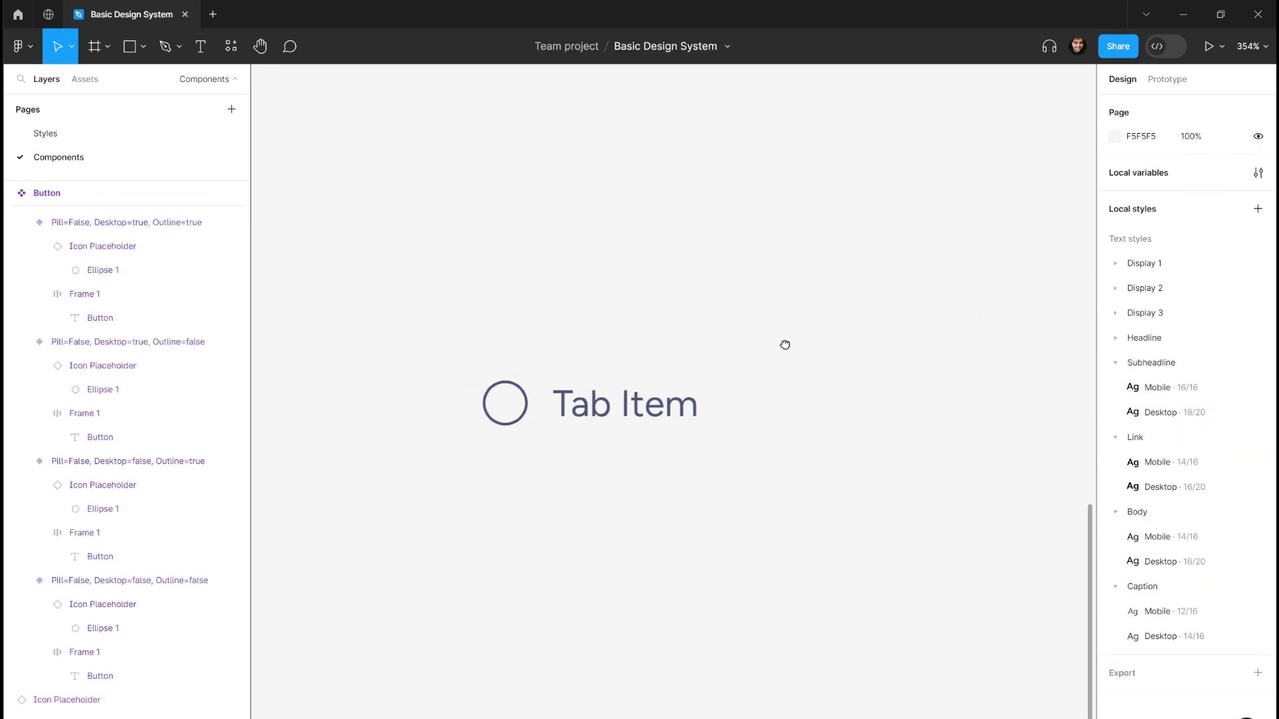
# - Wrap the icon and Tab Item label in an auto layout frame and set its item gap to the md spacing variable (8)
pyautogui.click(716, 383)
pyautogui.moveTo(799, 302); pyautogui.dragTo(500, 477)
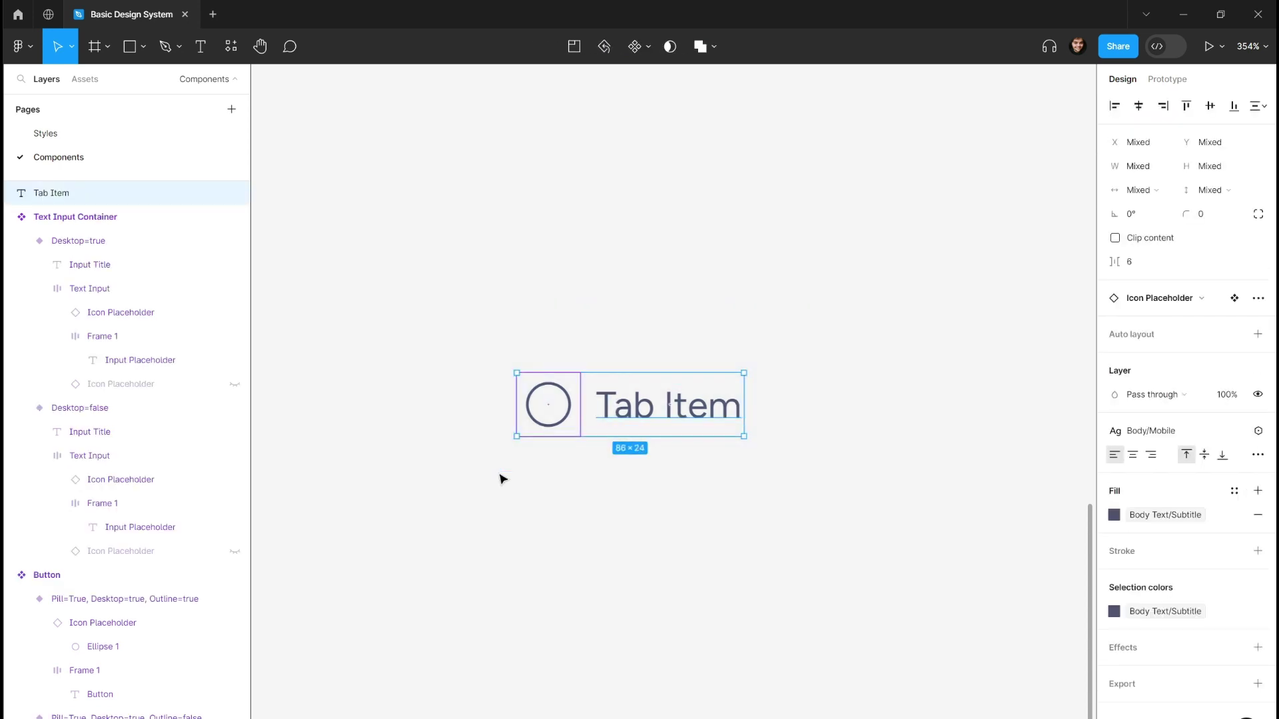
pyautogui.moveTo(804, 309); pyautogui.dragTo(430, 500)
pyautogui.hotkey('shift', 'a')
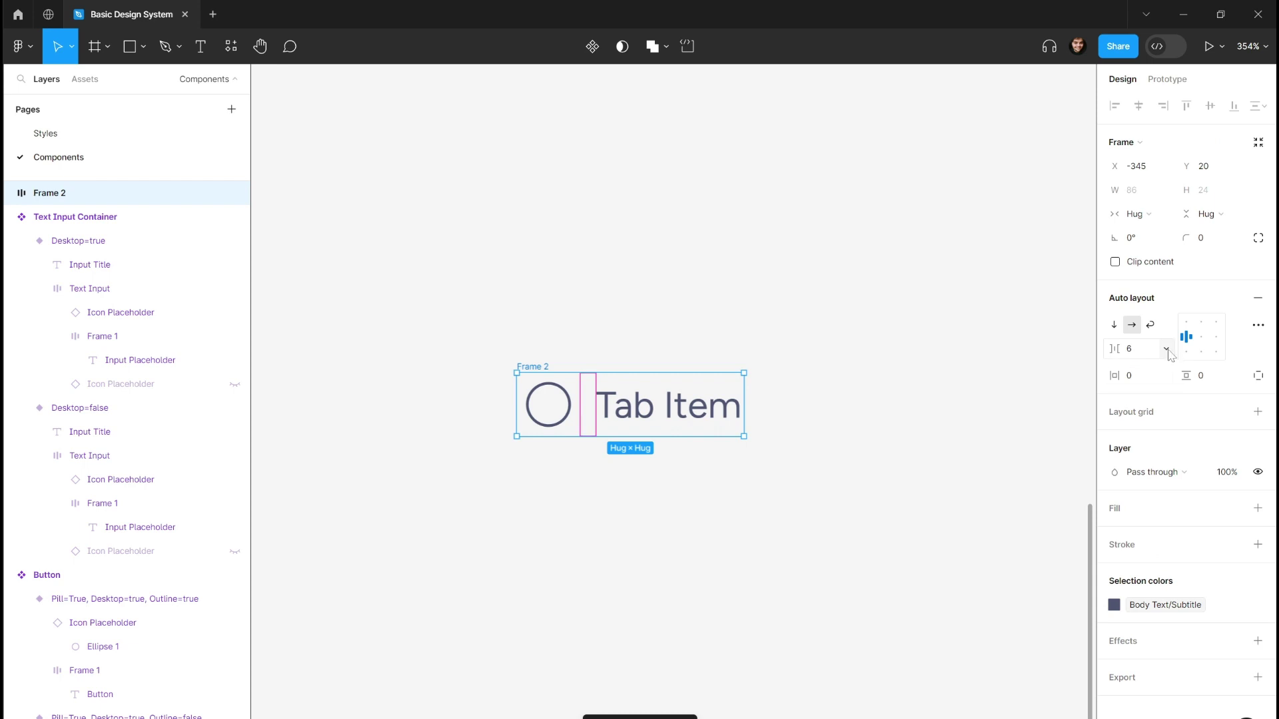
pyautogui.click(1166, 349)
pyautogui.click(1169, 398)
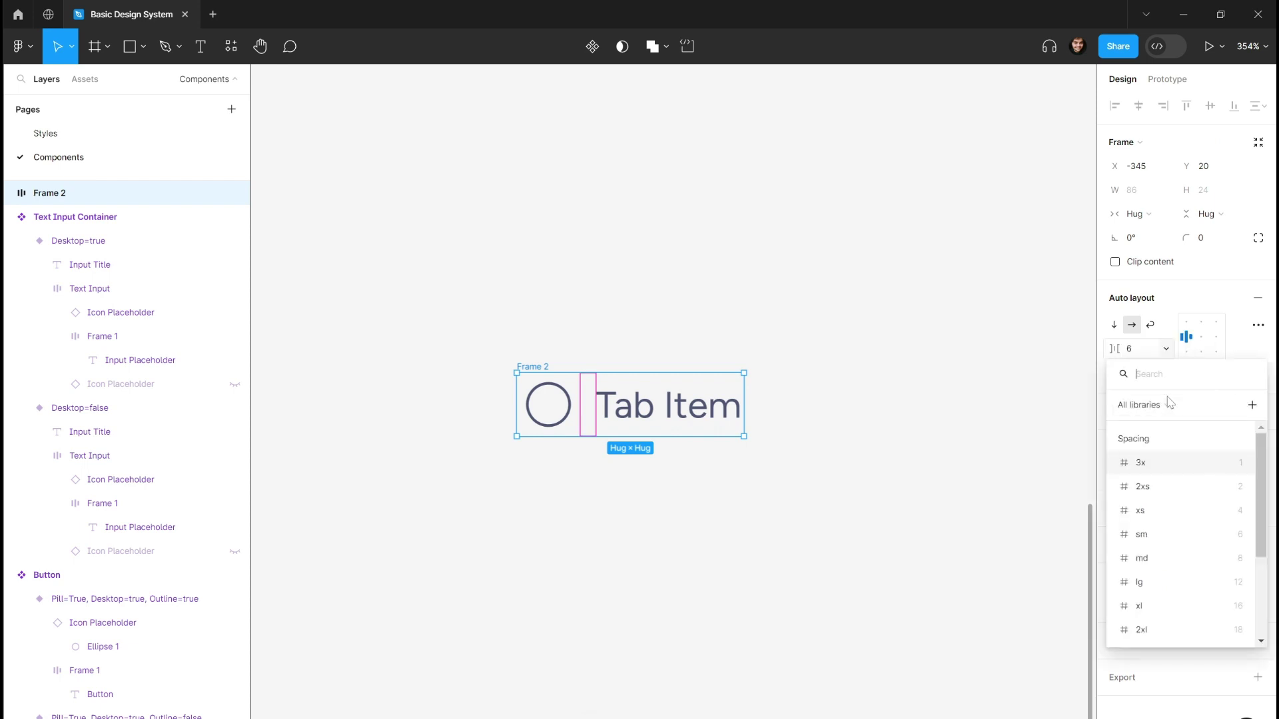
pyautogui.click(1192, 558)
pyautogui.click(799, 312)
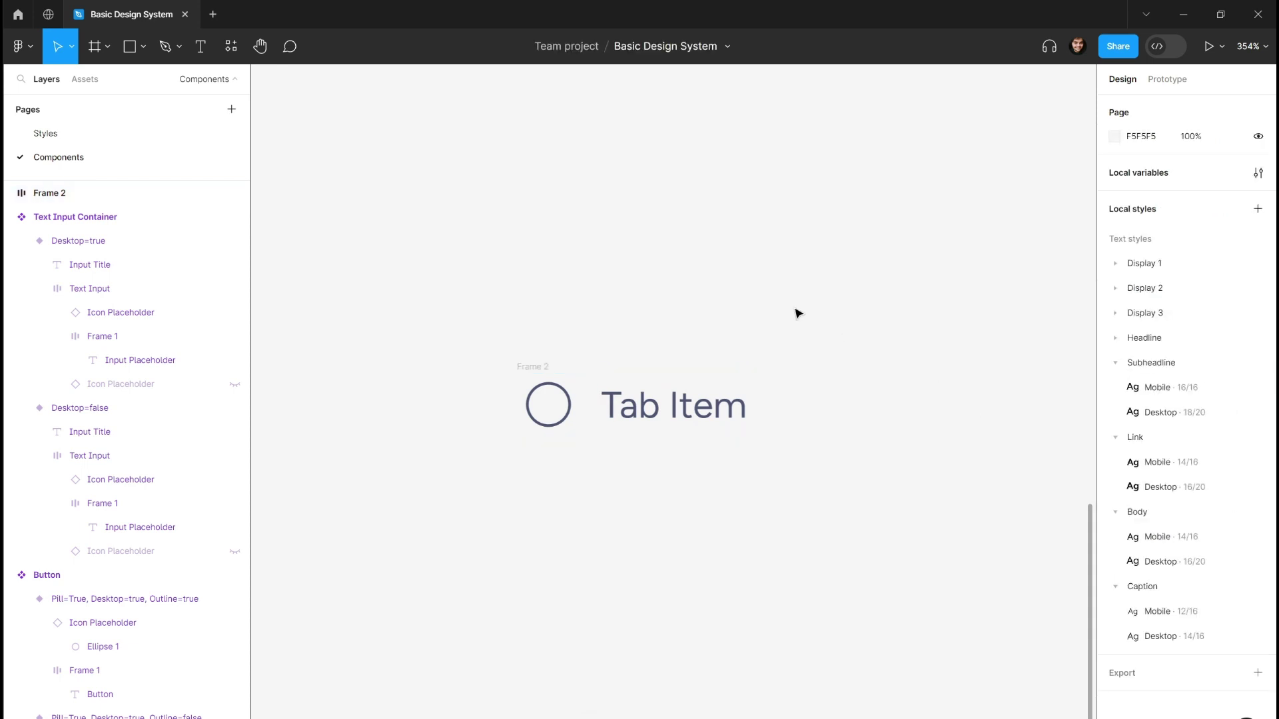
pyautogui.hscroll(4, 652, 337)
pyautogui.hscroll(-3, 593, 334)
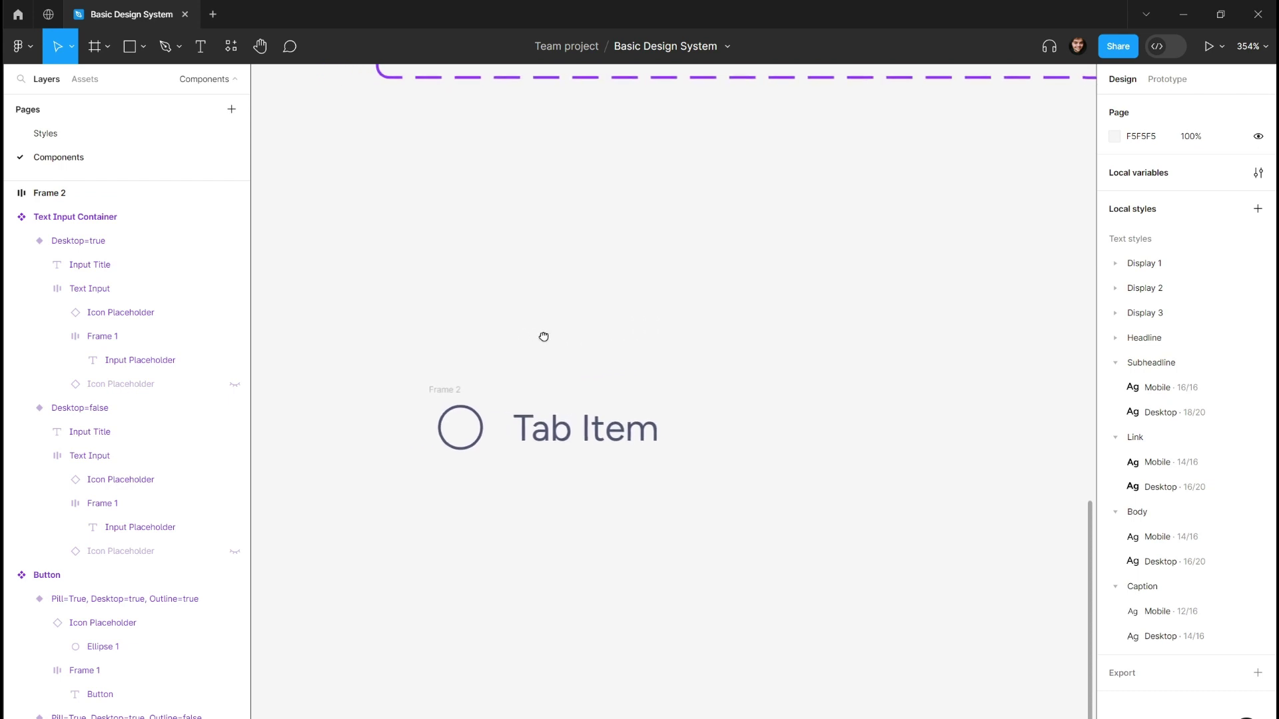
pyautogui.scroll(-1, 526, 351)
pyautogui.click(470, 370)
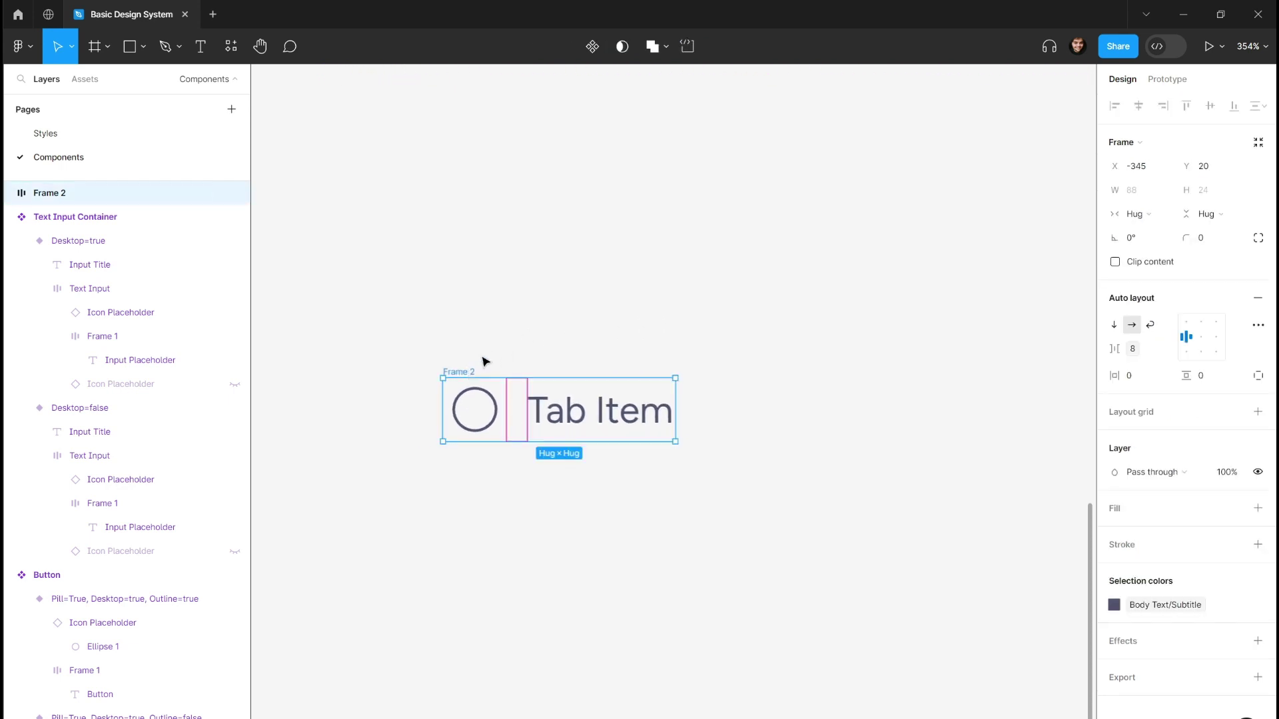
pyautogui.moveTo(536, 323); pyautogui.dragTo(619, 305)
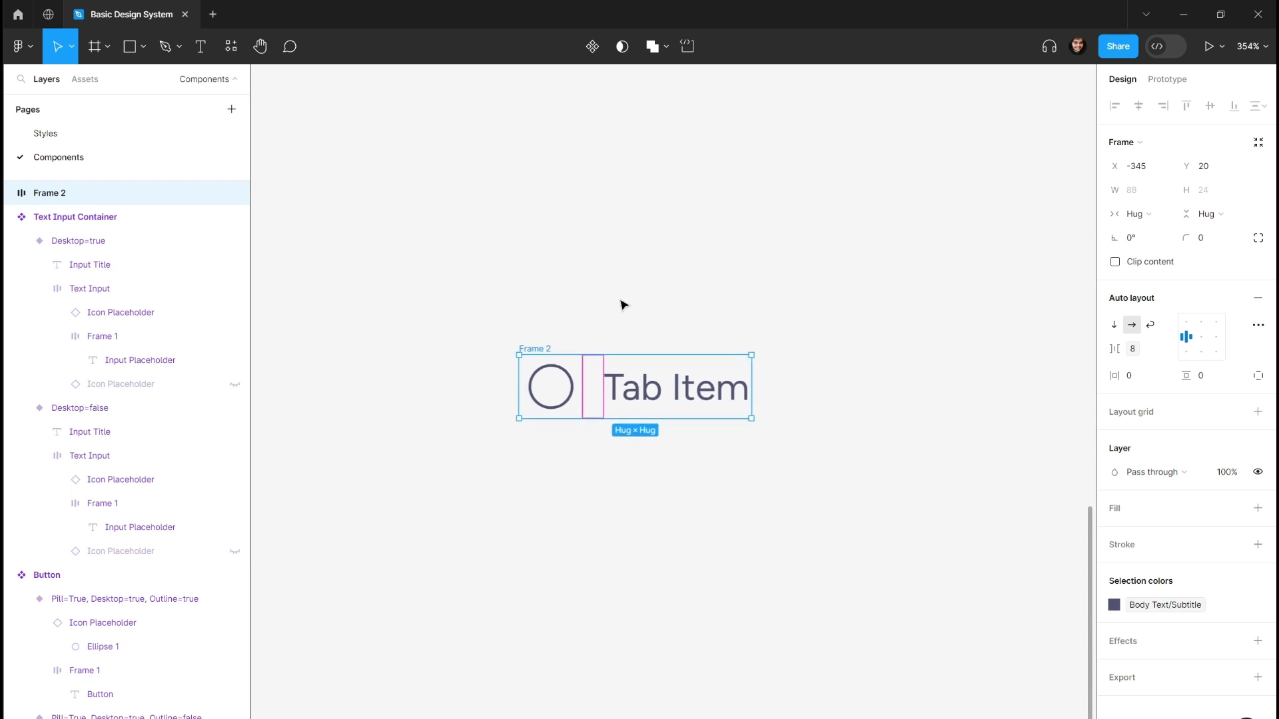
pyautogui.scroll(-4, 619, 305)
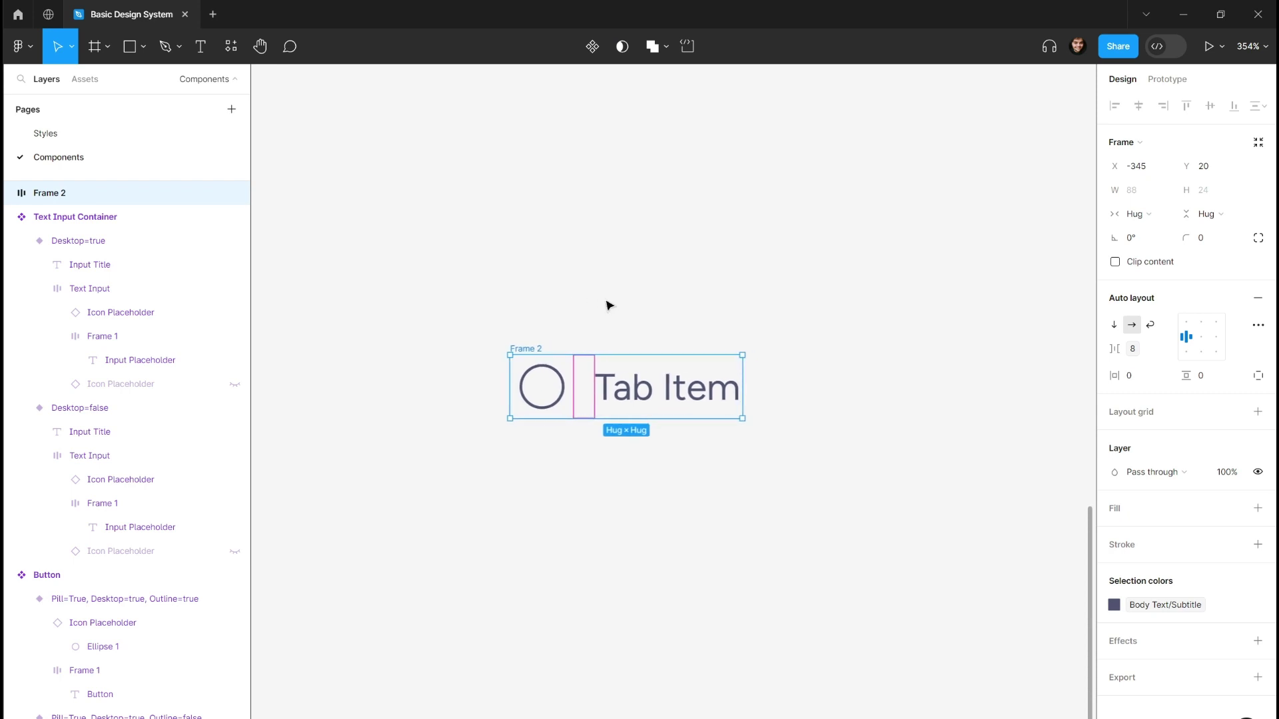
# - Set the tab item frame's horizontal padding to the lg spacing variable (12) and its vertical padding to md (8)
pyautogui.moveTo(603, 306)
pyautogui.mouseDown()
pyautogui.moveTo(597, 297)
pyautogui.moveTo(589, 313)
pyautogui.mouseUp()
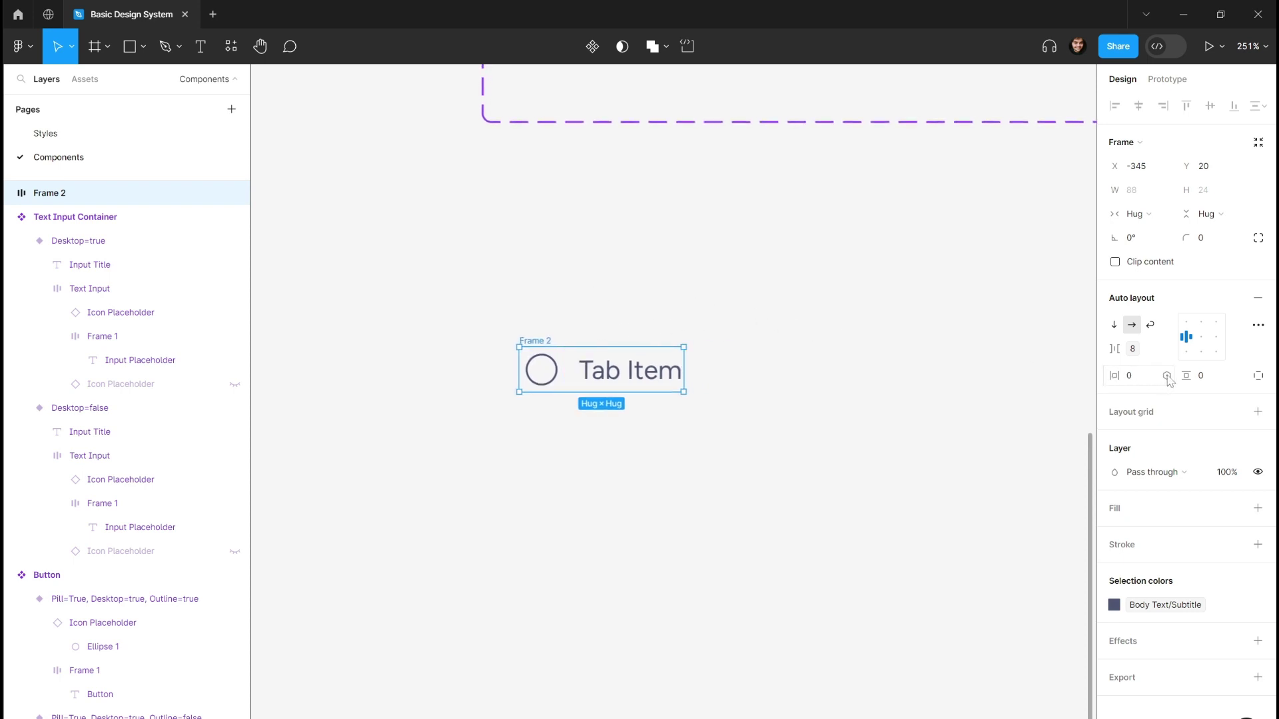
pyautogui.click(1166, 375)
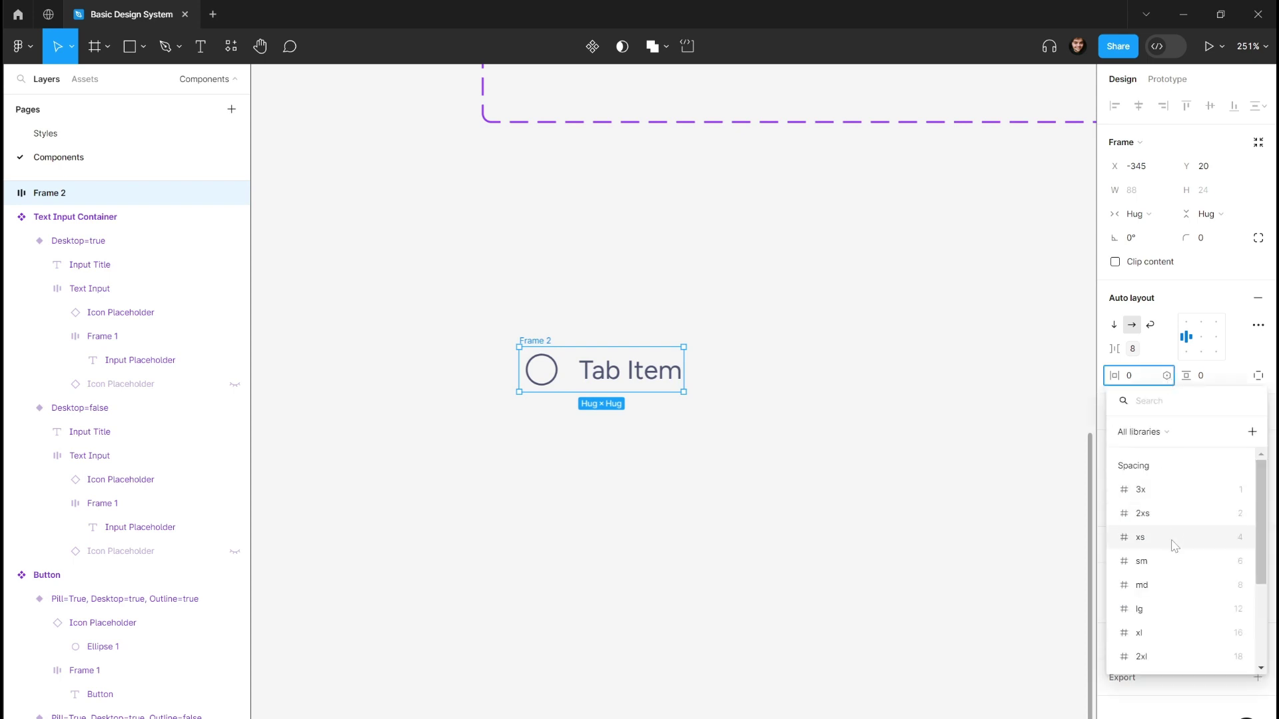
pyautogui.click(1174, 562)
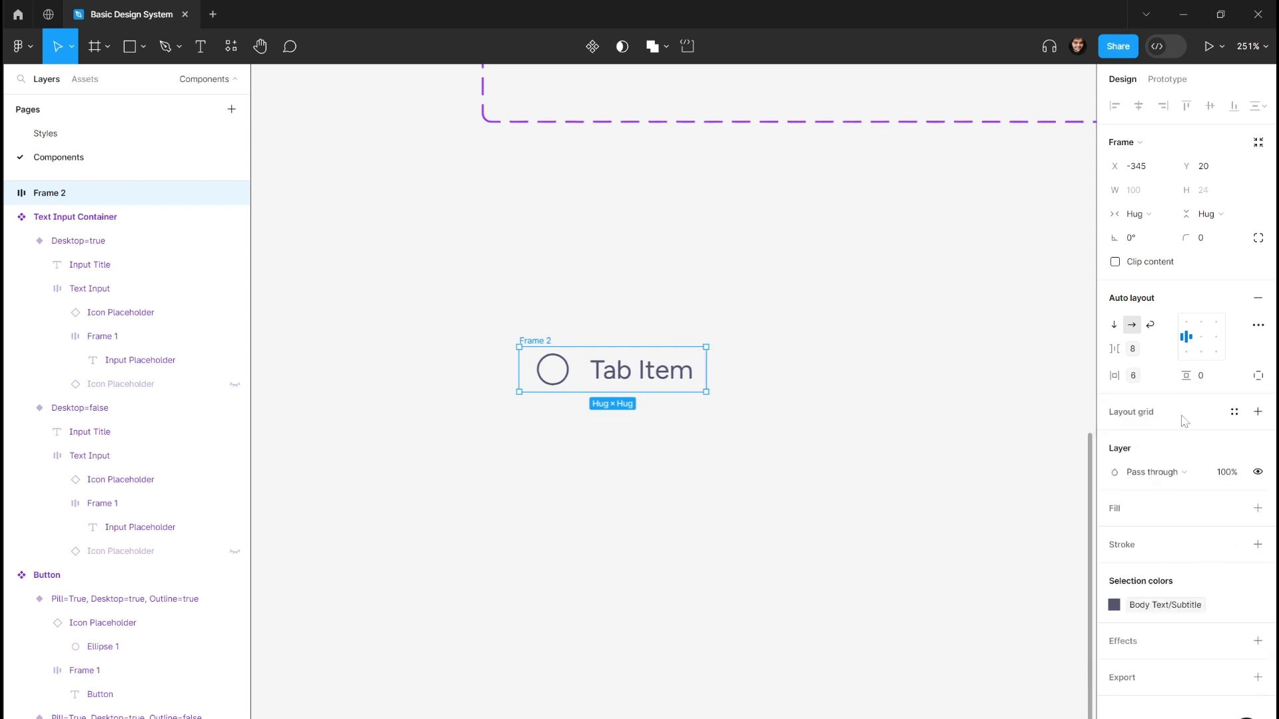
pyautogui.click(1166, 376)
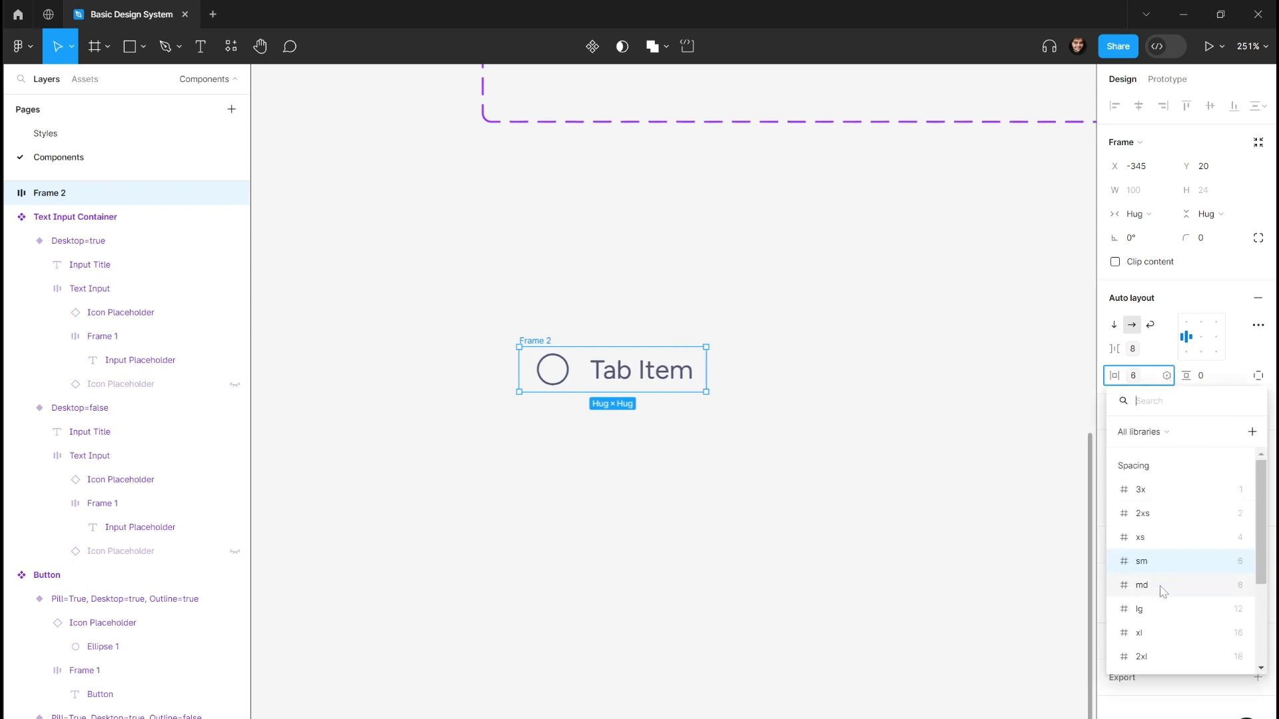
pyautogui.click(1169, 607)
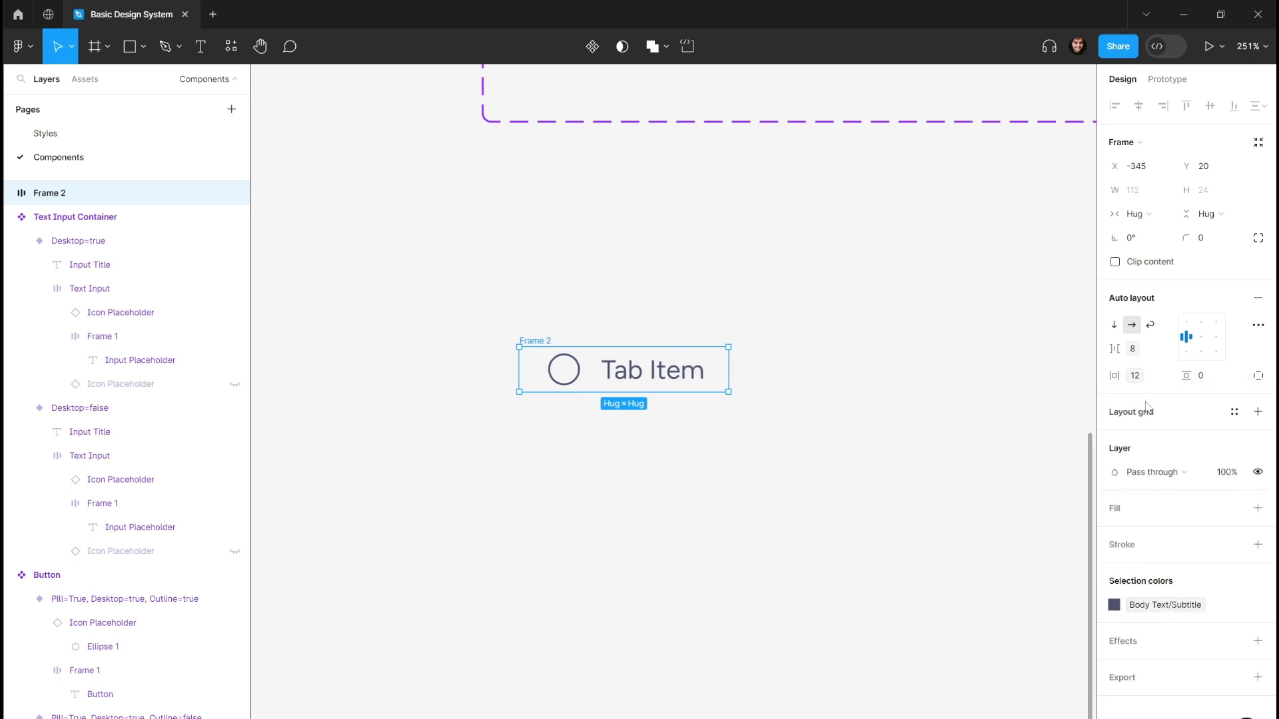
pyautogui.click(1238, 376)
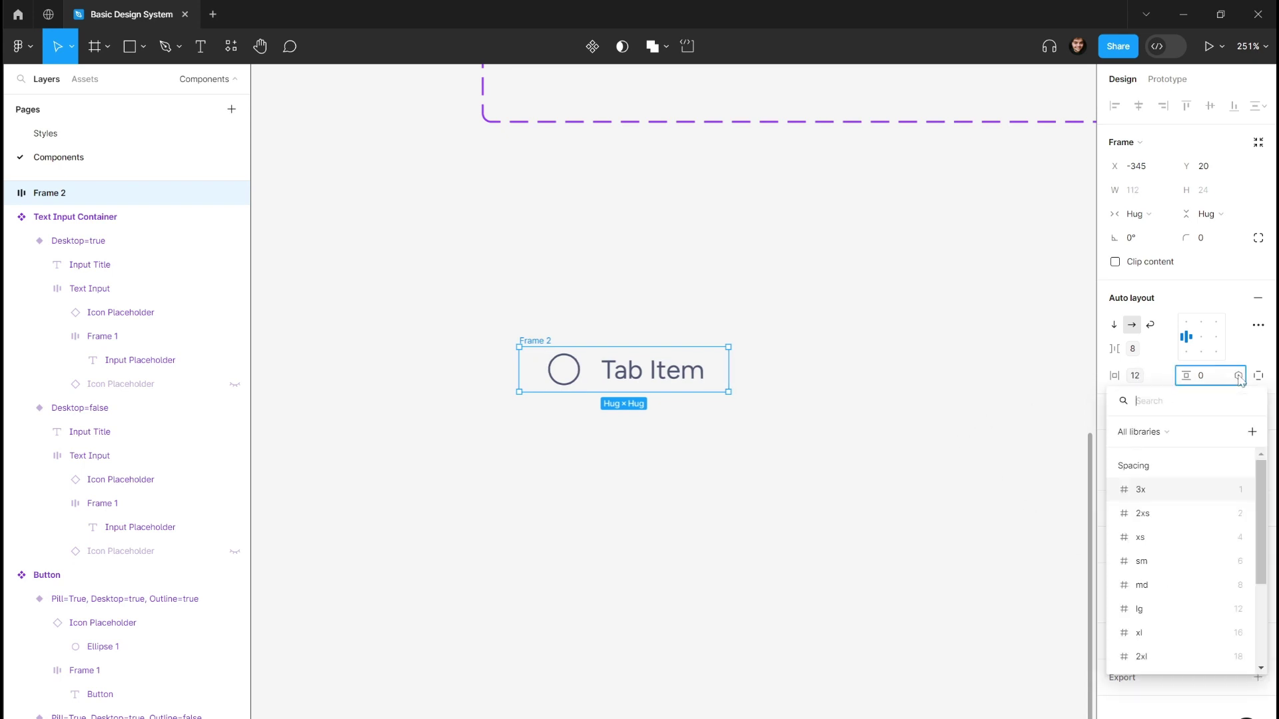
pyautogui.click(1195, 584)
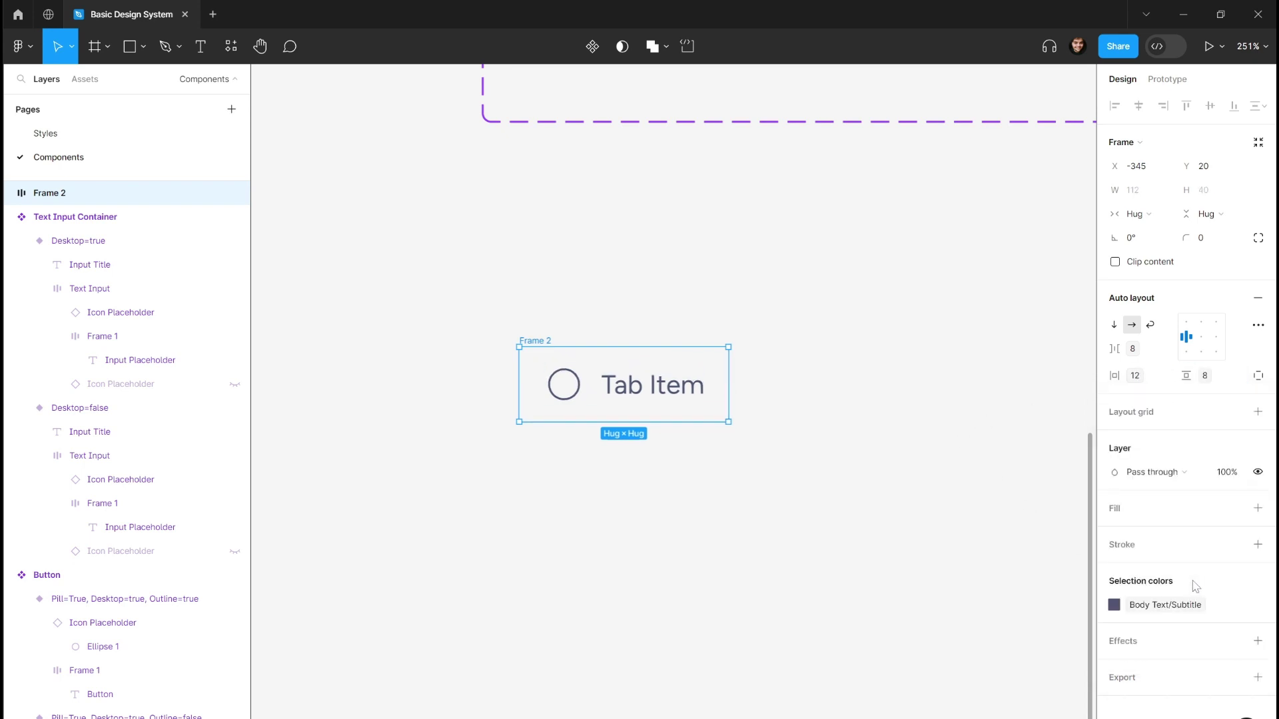
pyautogui.click(859, 381)
# - Move the tab item frame straight up on the canvas to a Y position of -2
pyautogui.click(541, 342)
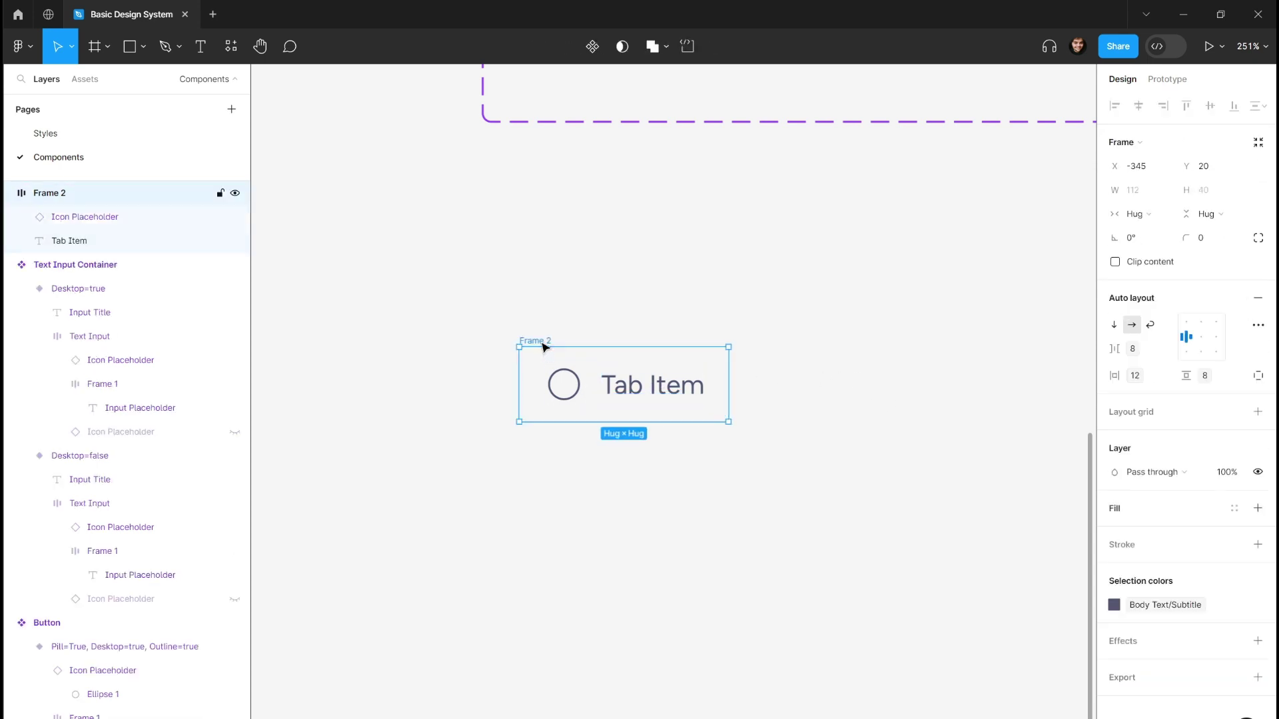
pyautogui.click(870, 292)
pyautogui.moveTo(551, 338); pyautogui.dragTo(553, 299)
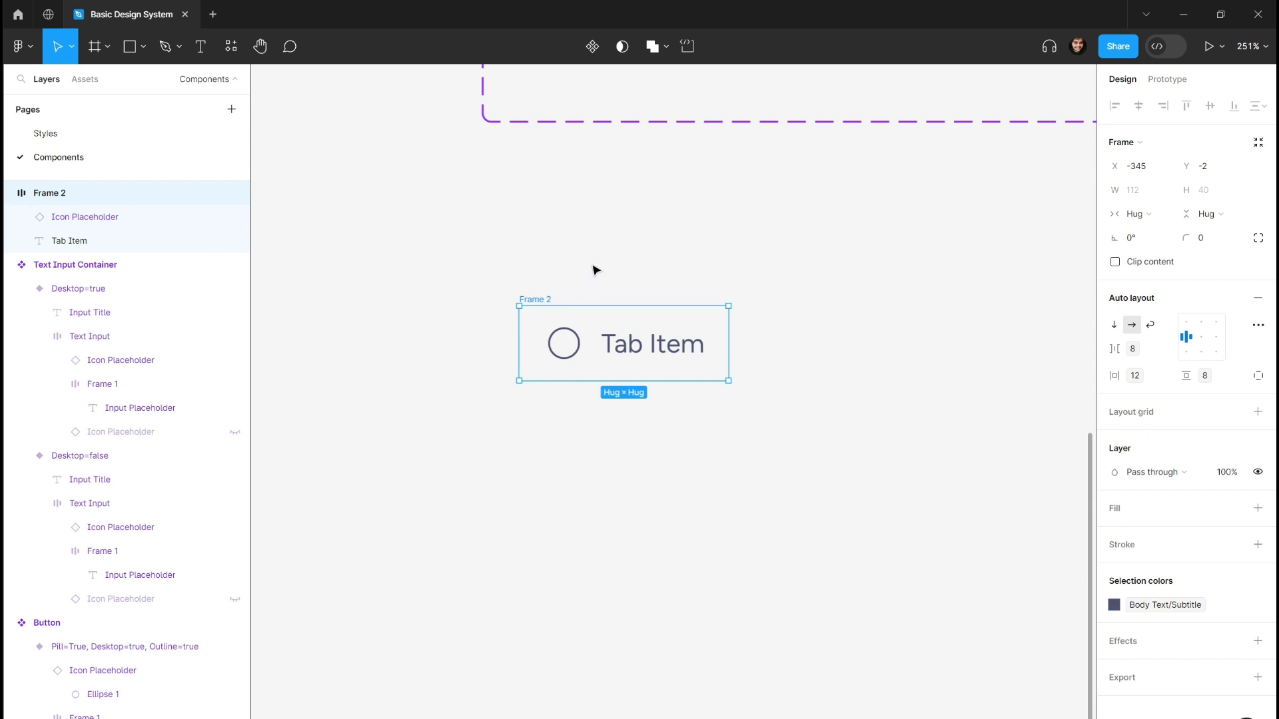
pyautogui.moveTo(598, 266); pyautogui.dragTo(588, 277)
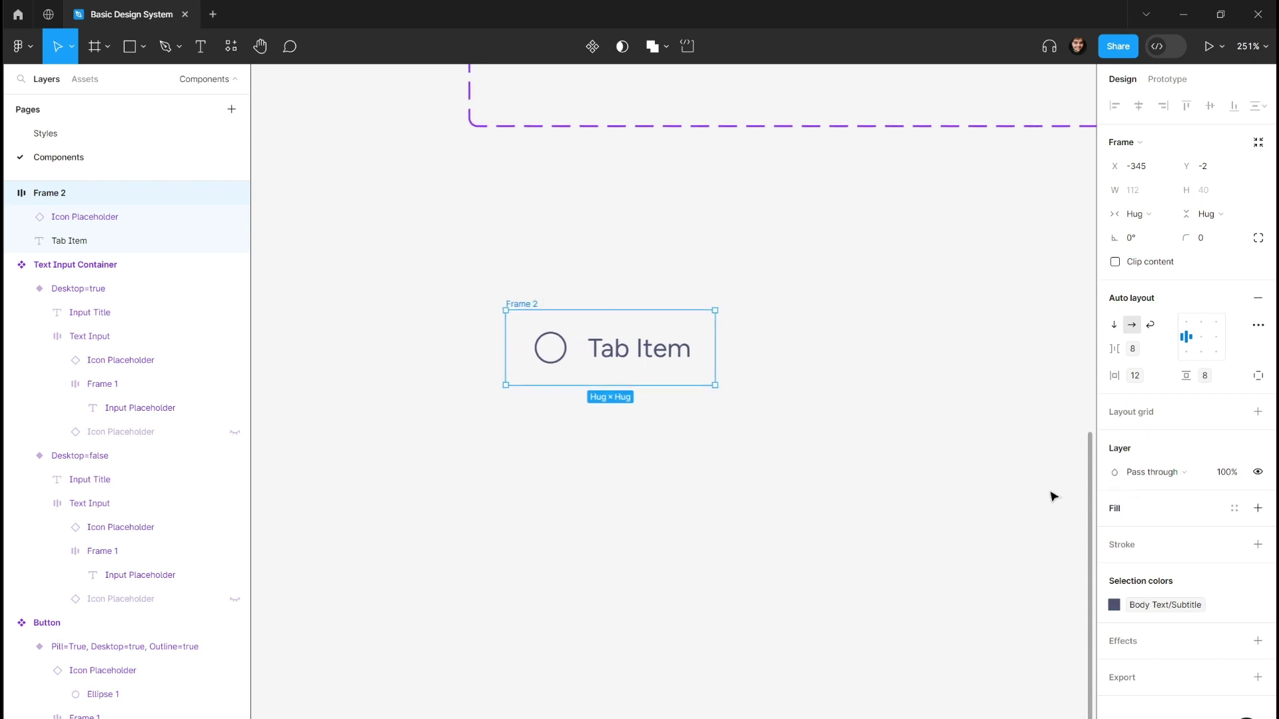
pyautogui.scroll(2, 586, 379)
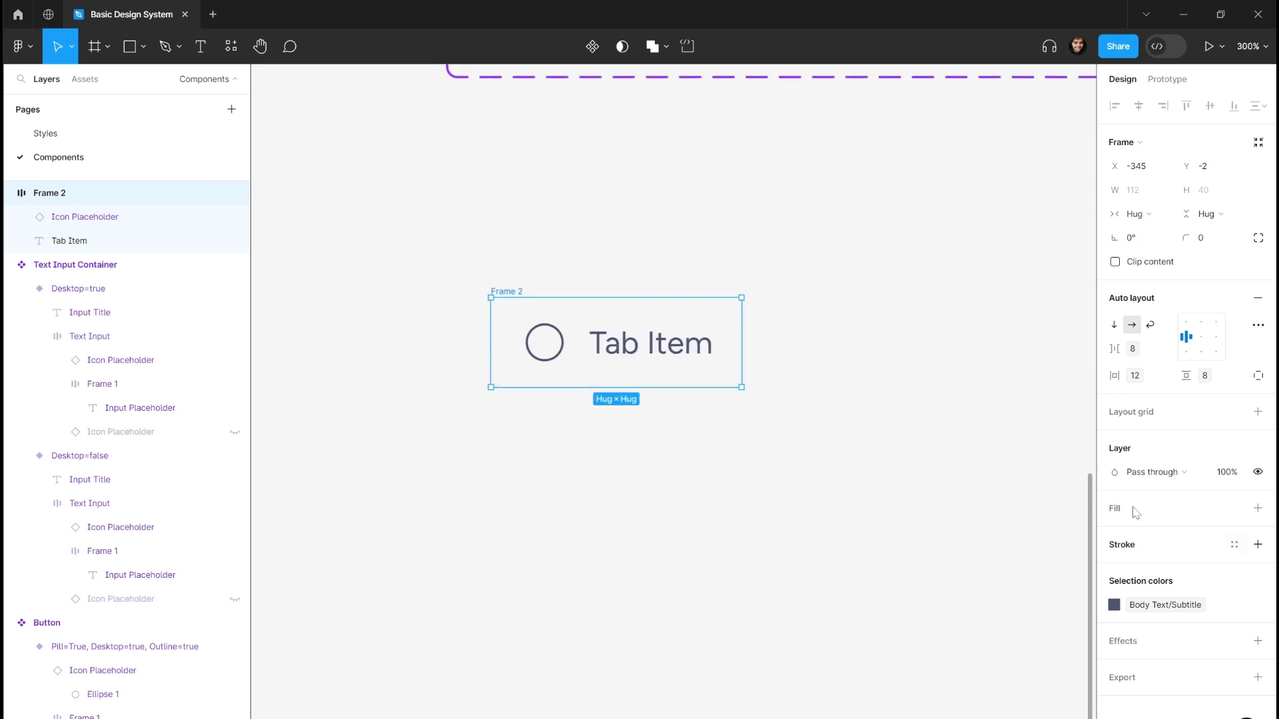
# - Review the border color variables in the Default group of Color Tokens and close the variables window
pyautogui.click(886, 381)
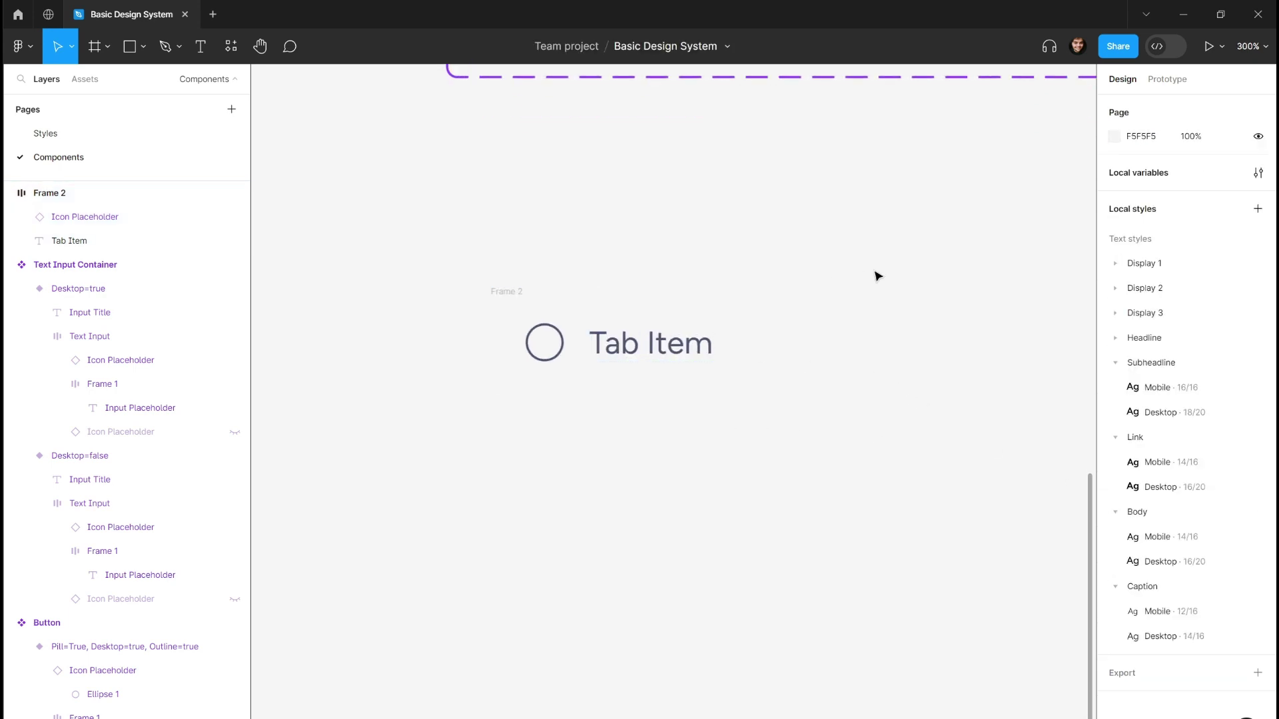
pyautogui.click(1258, 174)
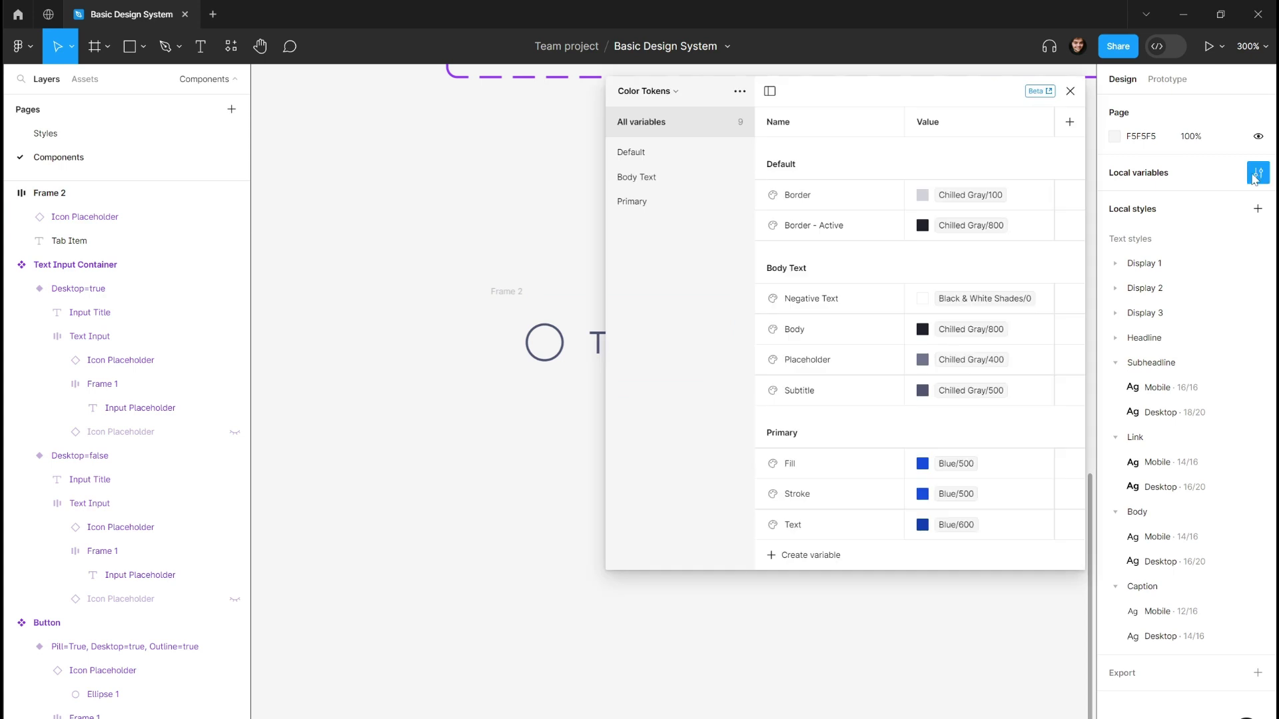
pyautogui.click(647, 154)
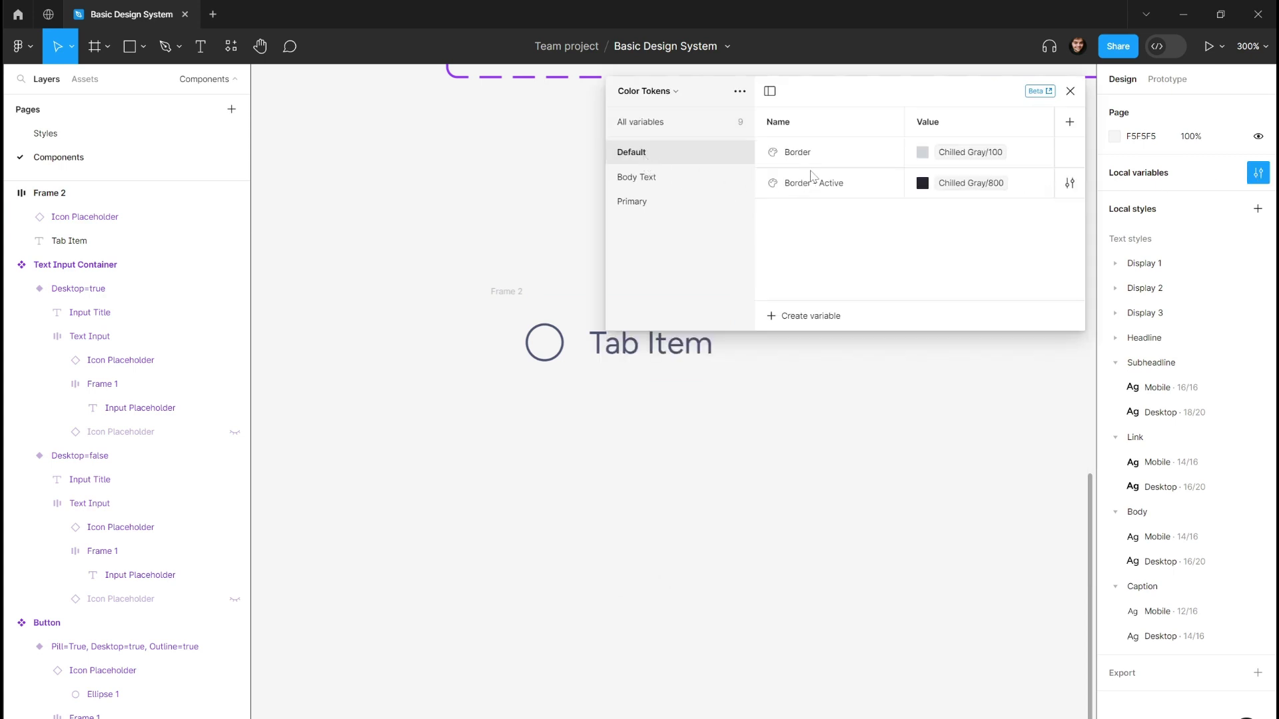
pyautogui.press('f')
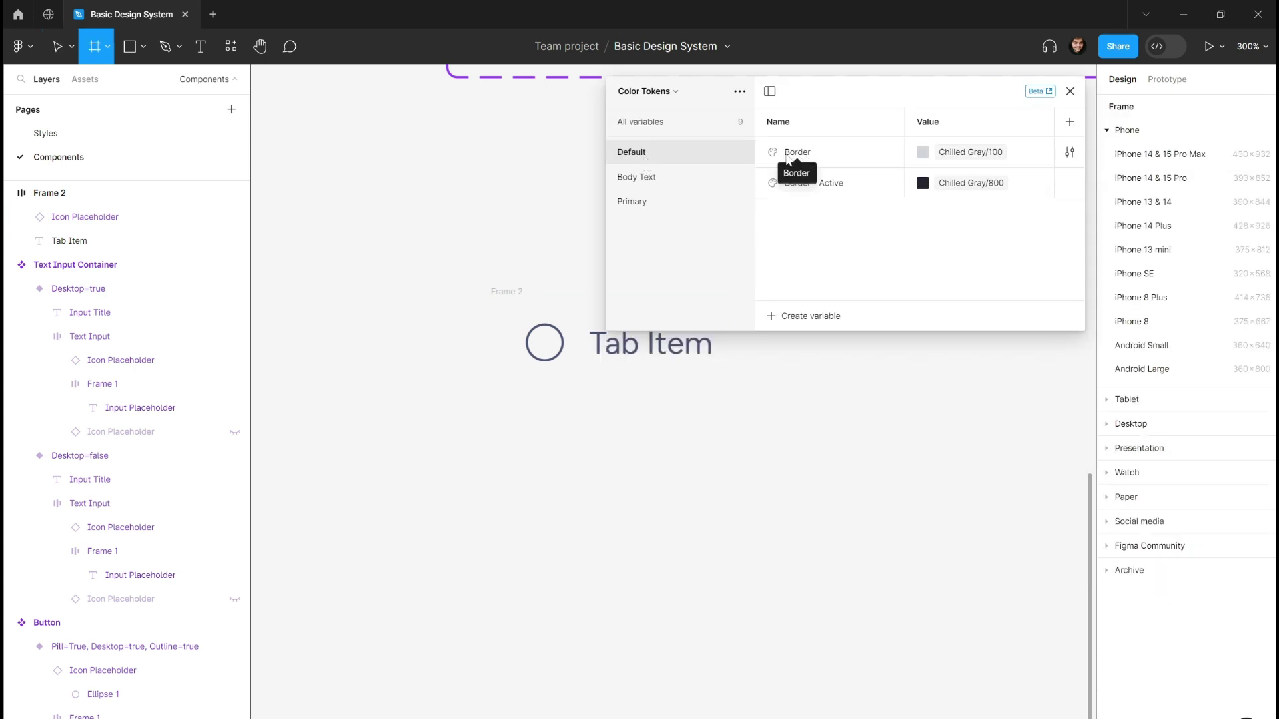
pyautogui.press('Escape')
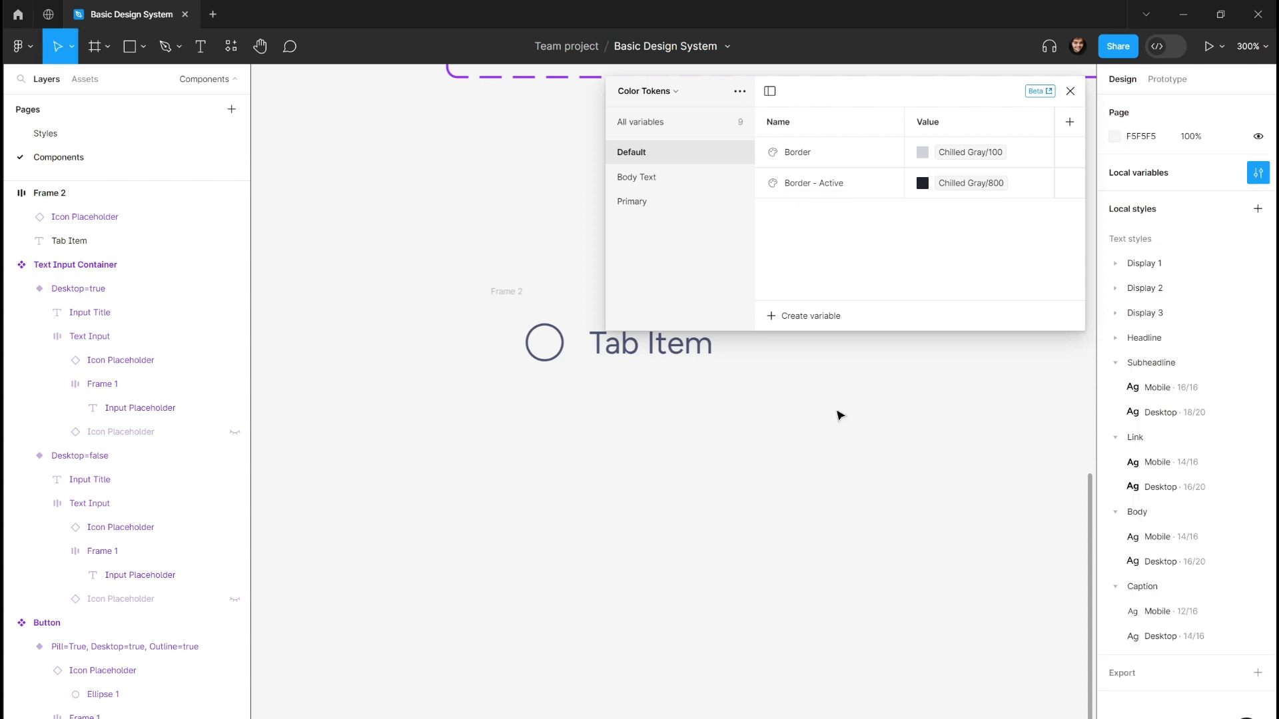
pyautogui.click(1070, 91)
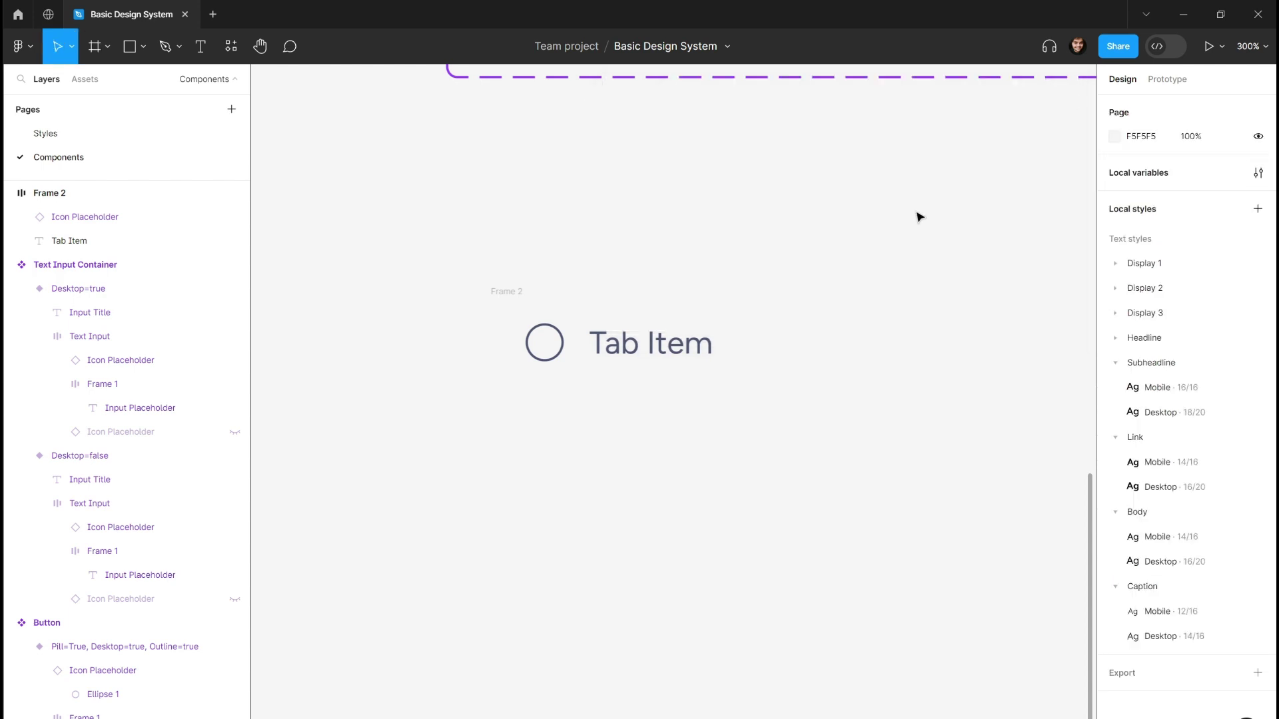
# - Add a stroke to the tab item frame using the Default/Border color variable
pyautogui.scroll(5, 887, 426)
pyautogui.scroll(-3, 859, 412)
pyautogui.click(496, 380)
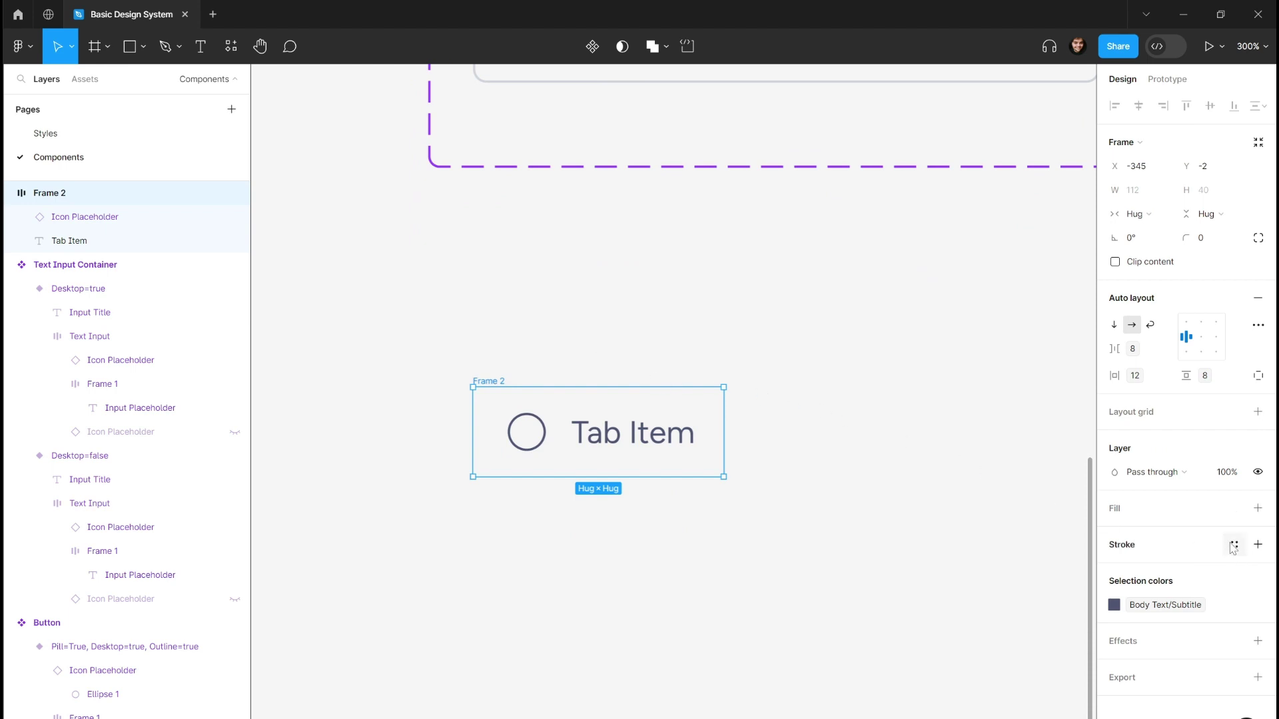
pyautogui.click(1233, 546)
pyautogui.write('bord')
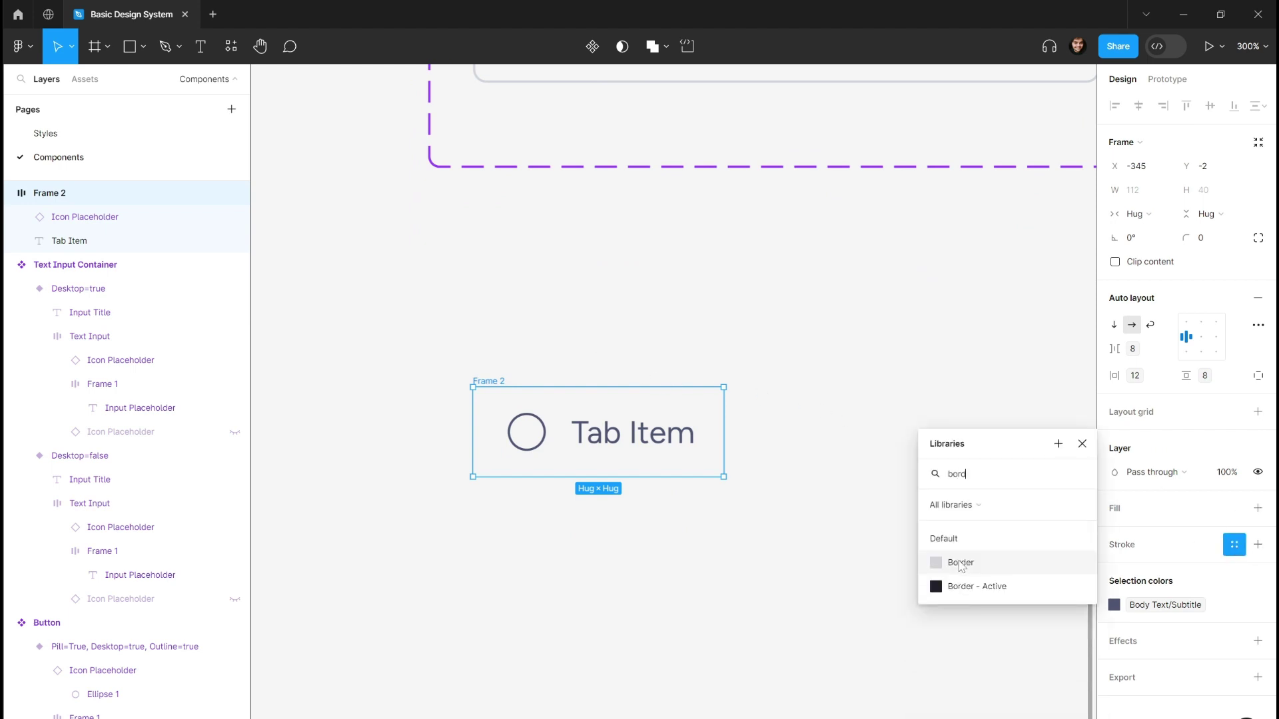
pyautogui.click(960, 564)
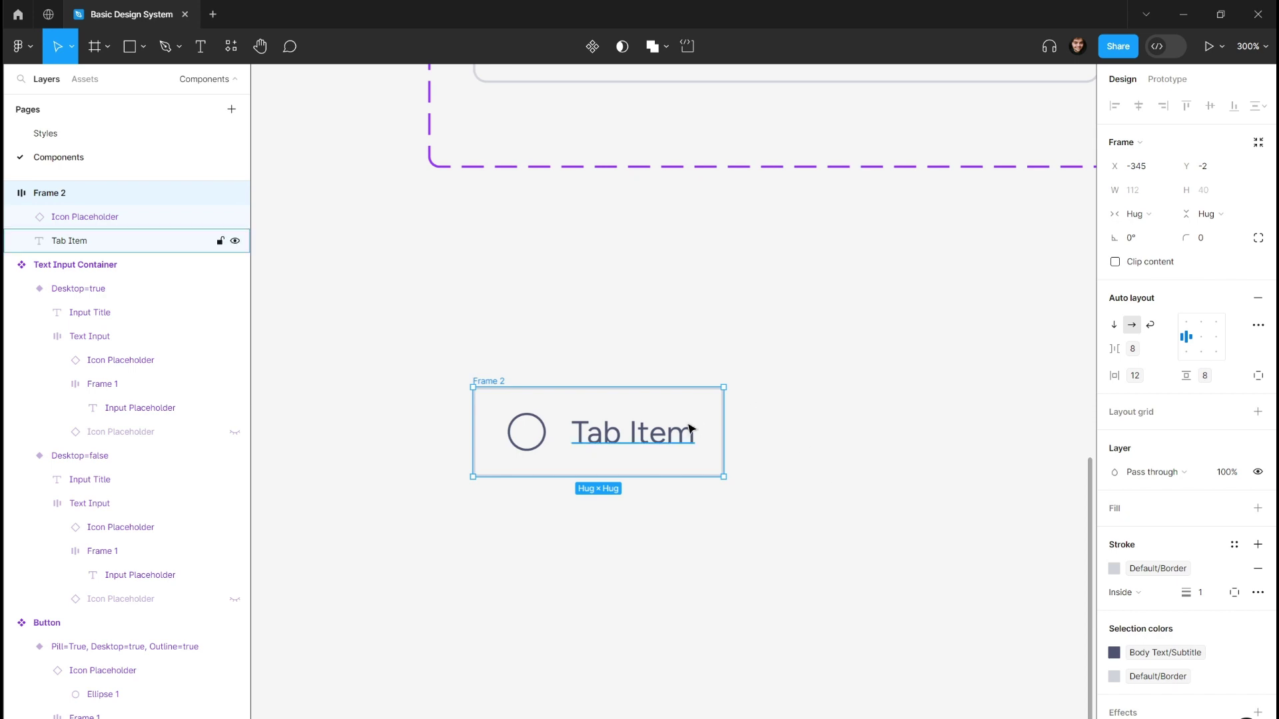
# - Restrict the tab item frame's stroke to its bottom side only
pyautogui.hscroll(-2, 686, 440)
pyautogui.scroll(3, 683, 448)
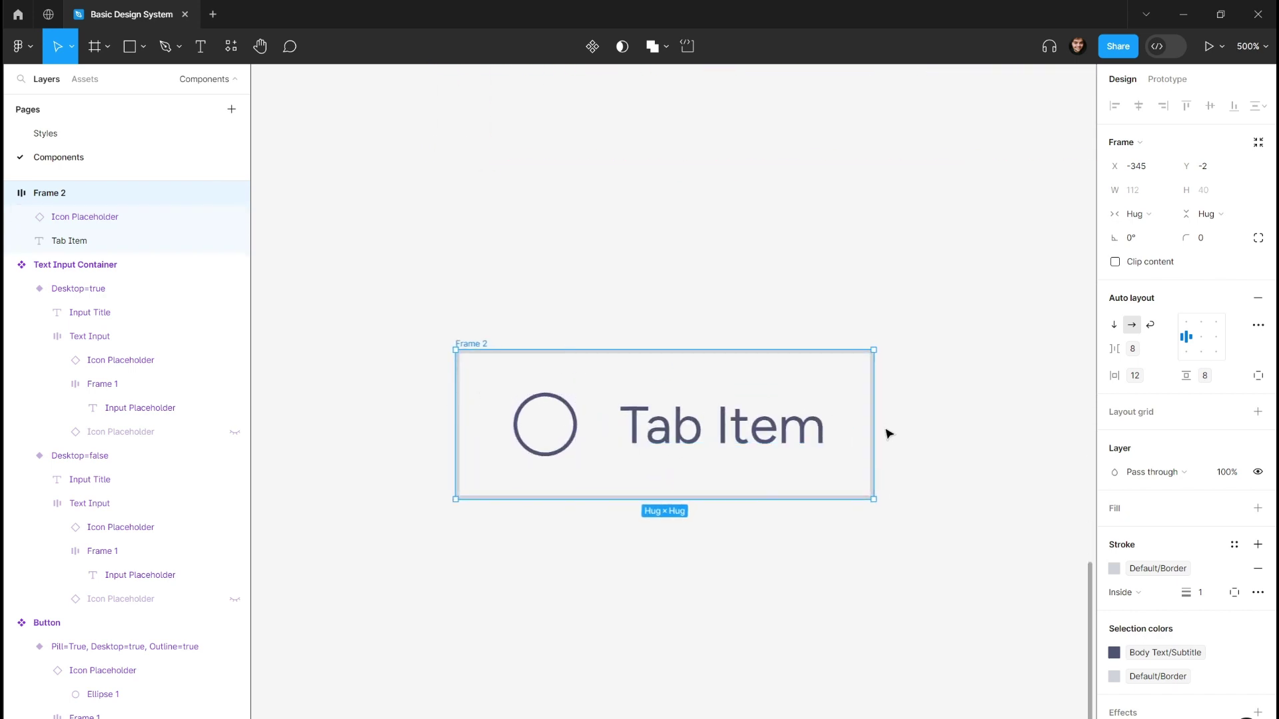
pyautogui.hscroll(-2, 886, 443)
pyautogui.scroll(1, 872, 440)
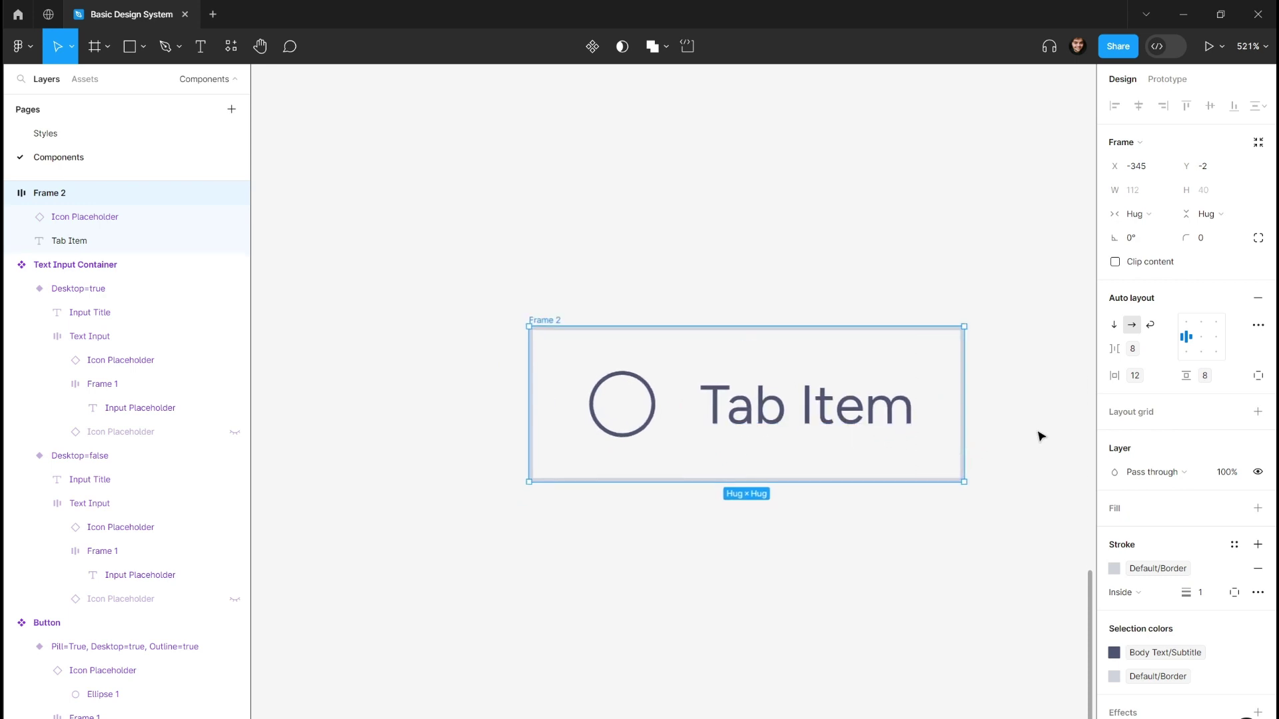
pyautogui.click(1234, 593)
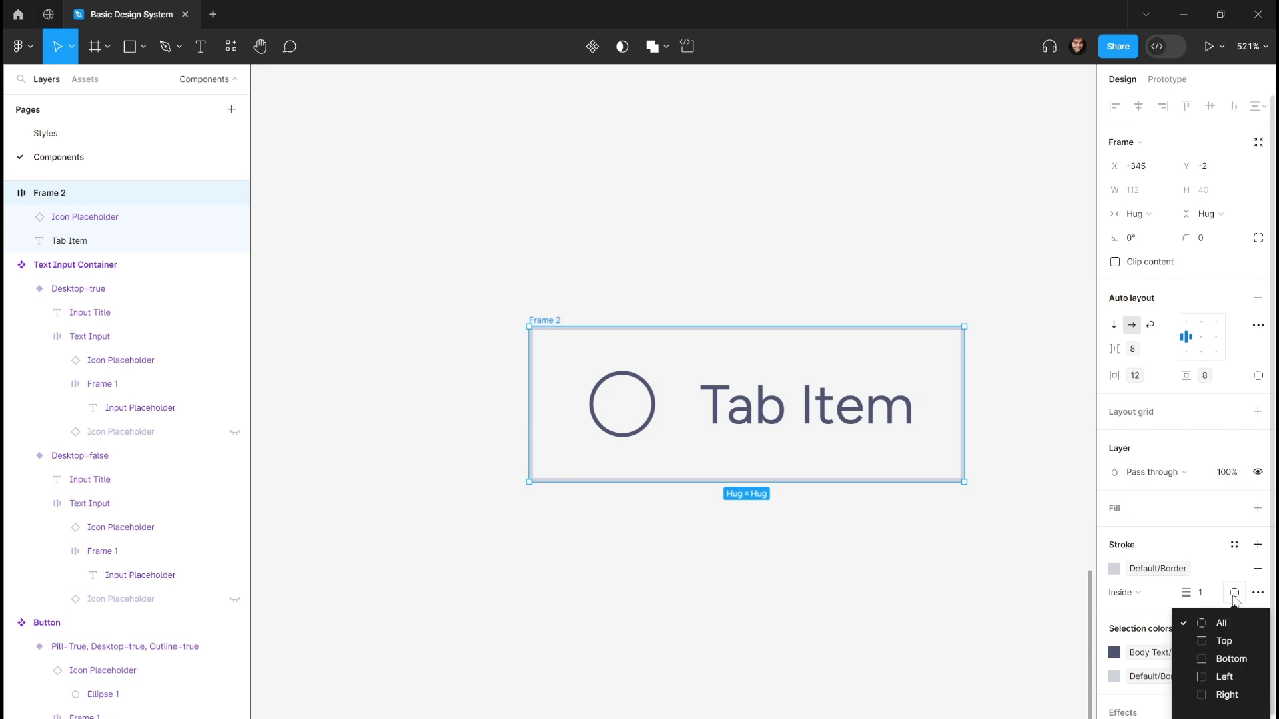
pyautogui.click(1223, 659)
pyautogui.click(896, 588)
pyautogui.scroll(-3, 793, 582)
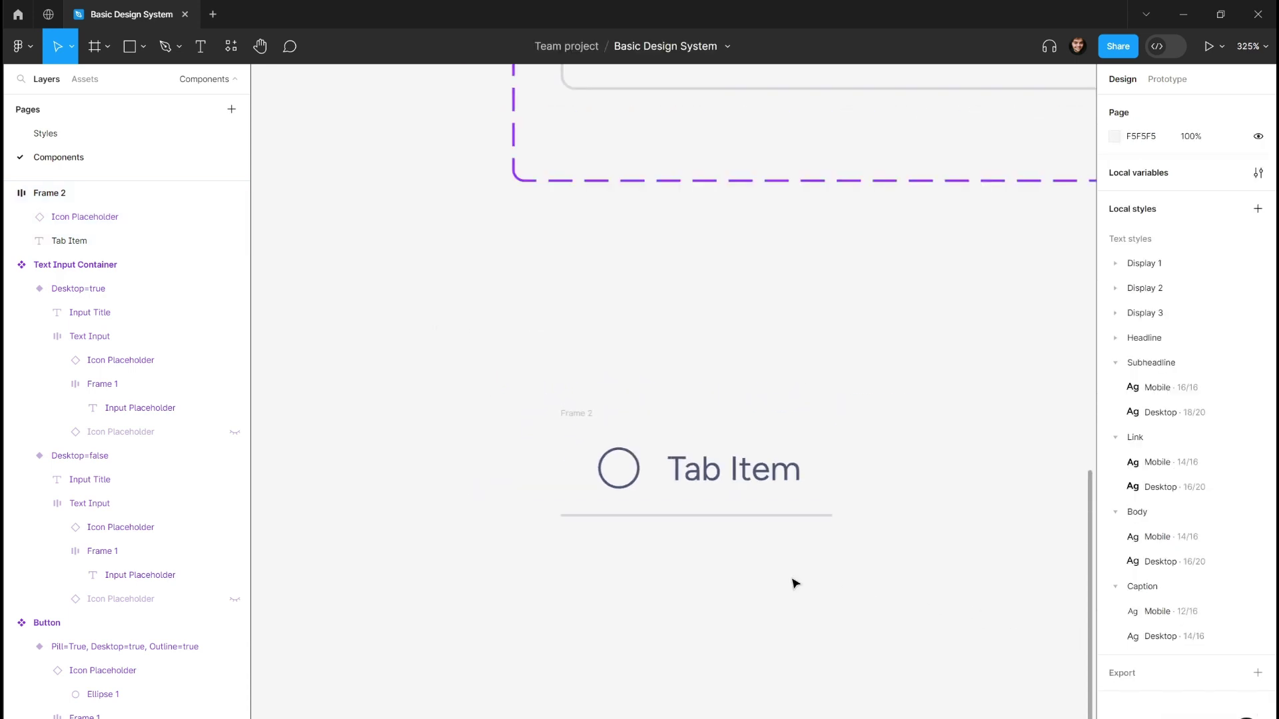
# - Turn the tab item frame into a component and rename it Tab
pyautogui.scroll(-2, 794, 584)
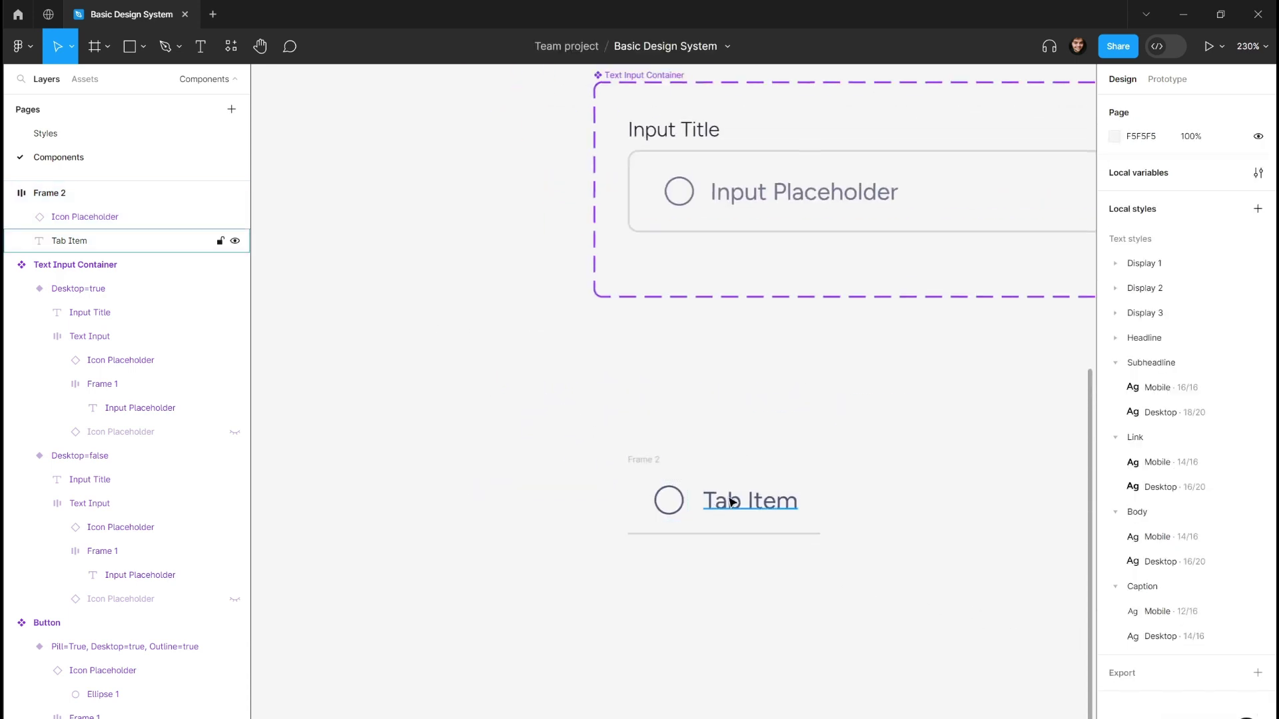
pyautogui.click(667, 460)
pyautogui.click(977, 441)
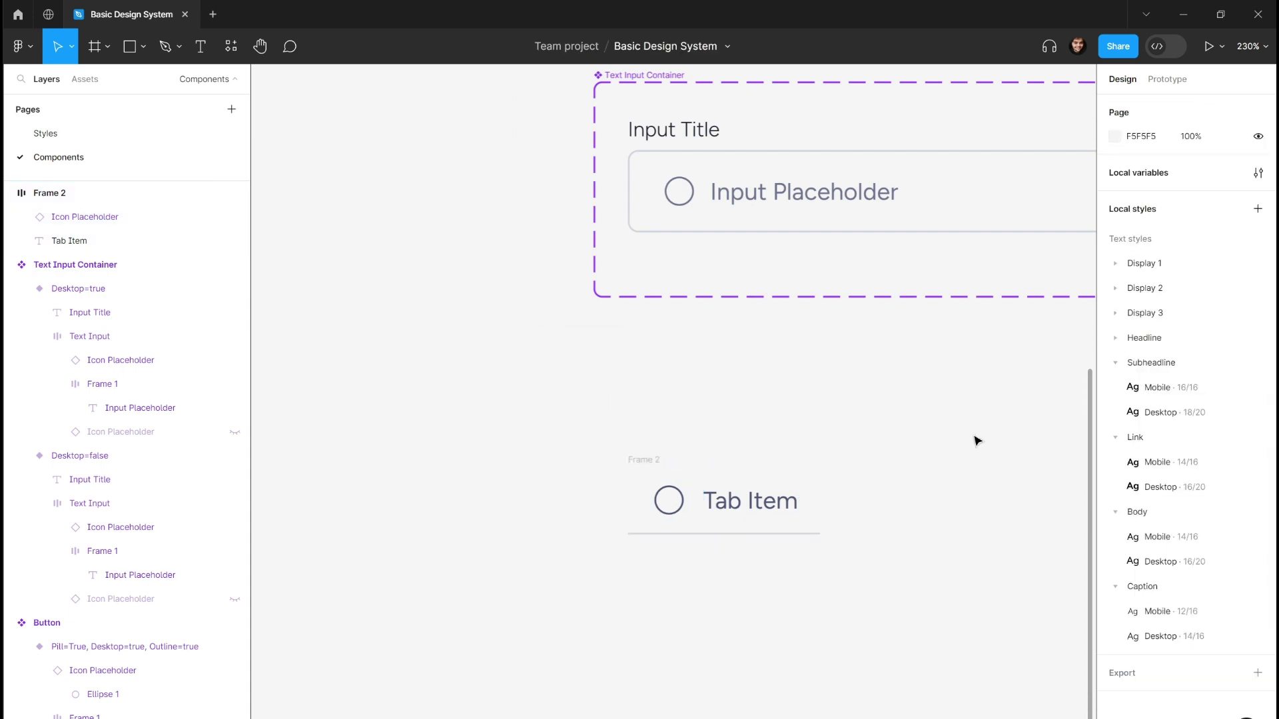
pyautogui.click(669, 460)
pyautogui.hscroll(2, 737, 459)
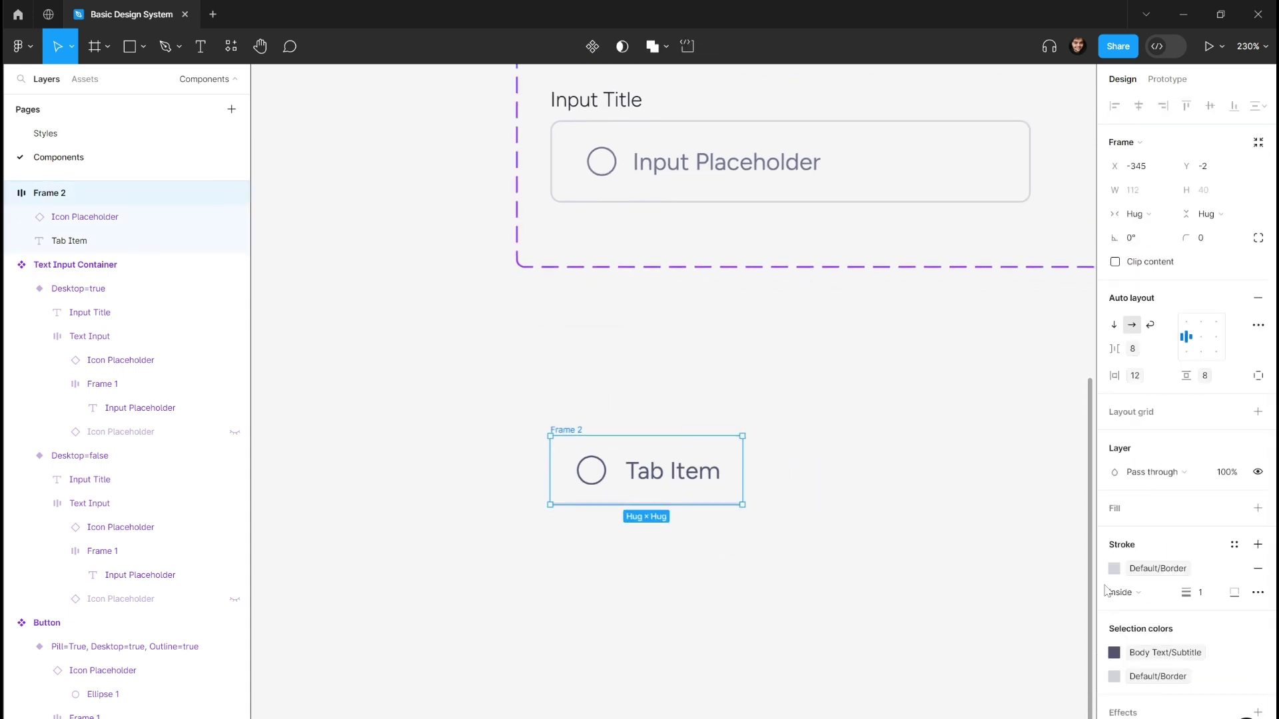
pyautogui.scroll(-2, 657, 486)
pyautogui.scroll(3, 576, 474)
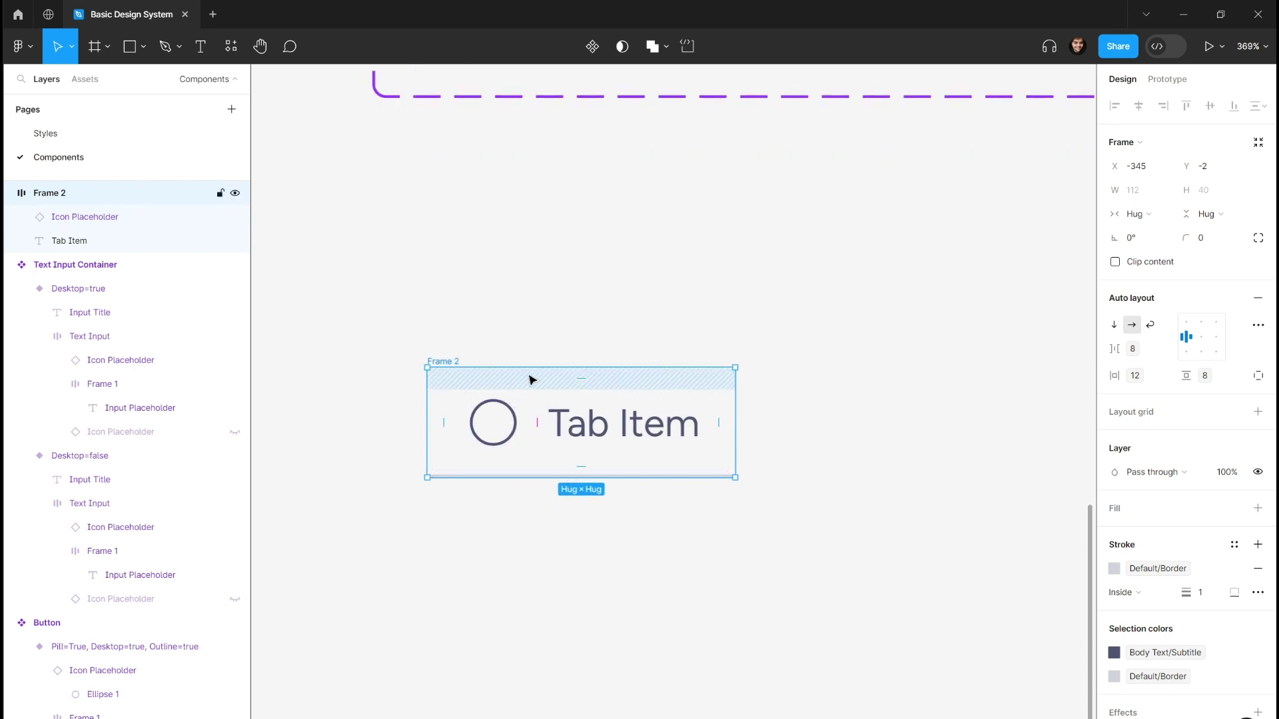
pyautogui.click(590, 48)
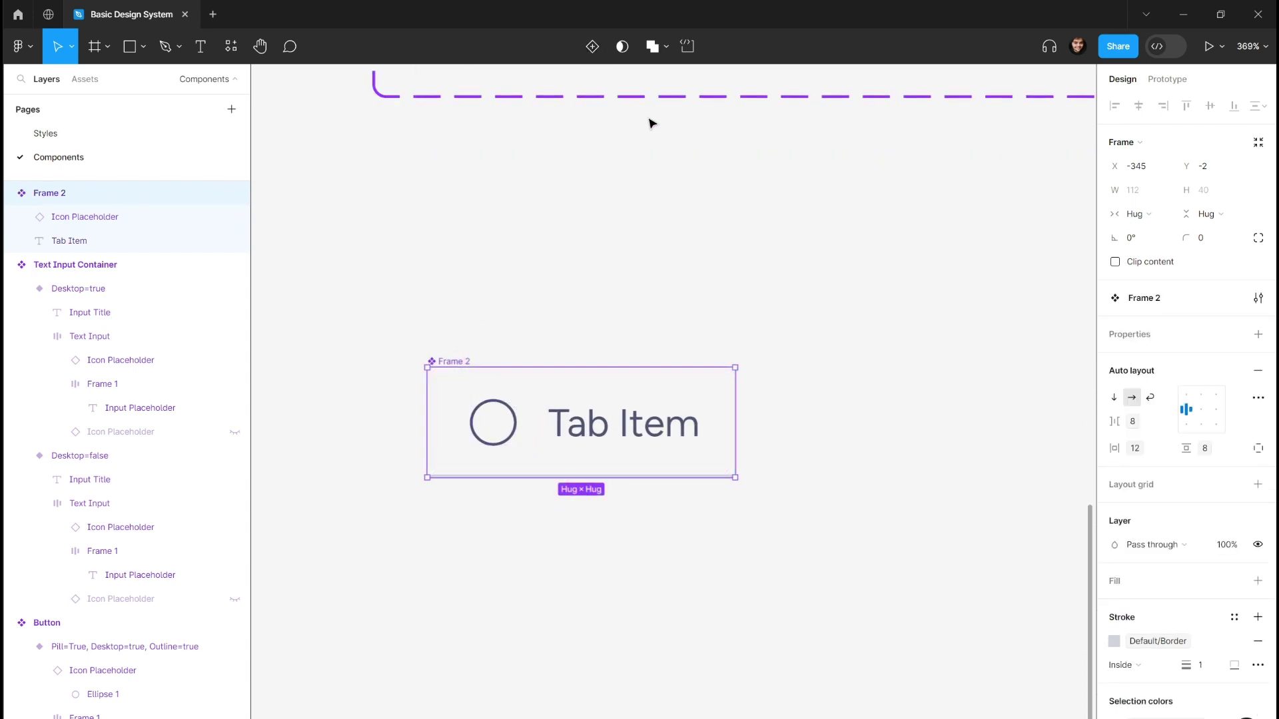
pyautogui.hotkey('ctrl', 'r')
pyautogui.write('Ta')
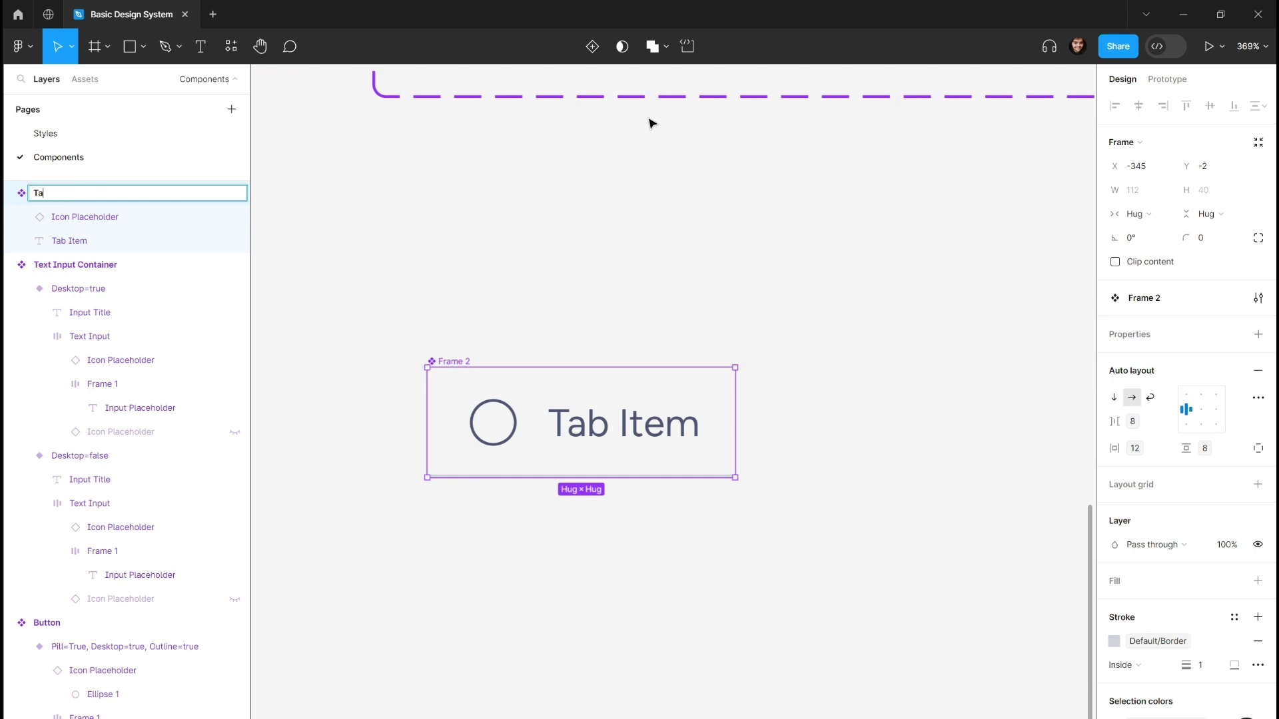
pyautogui.press('Return')
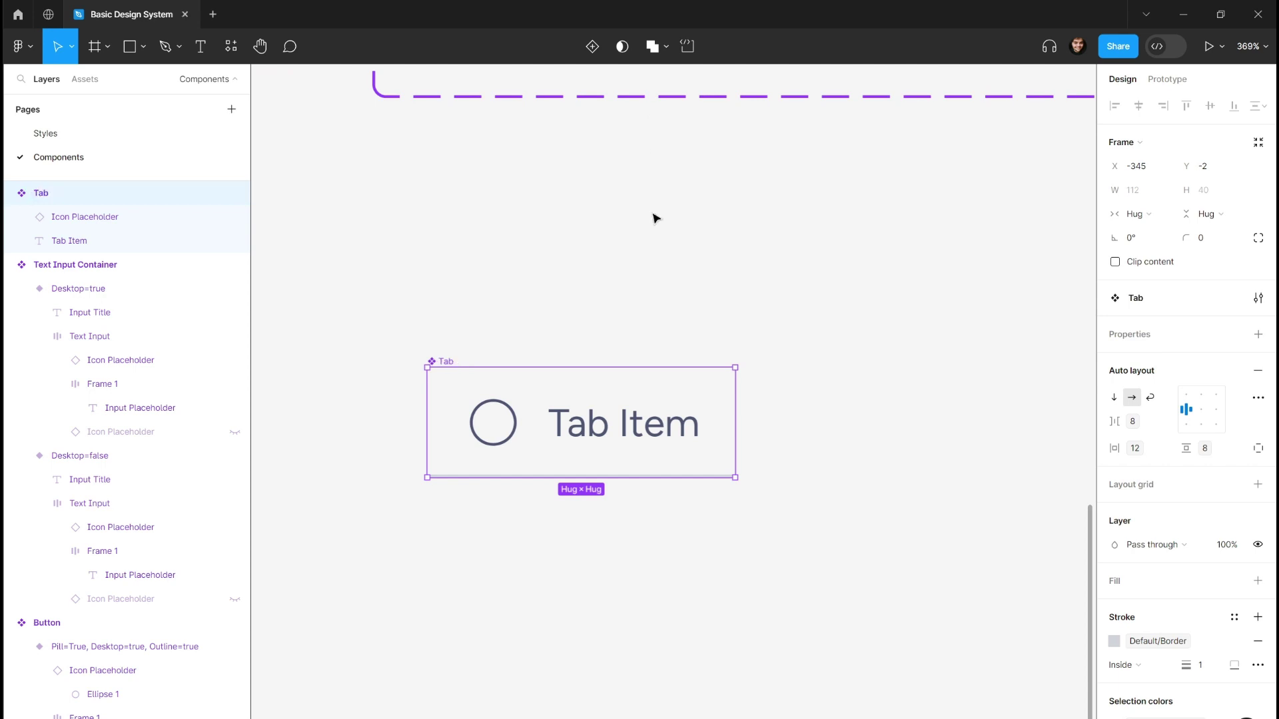
# - Add a variant property to the Tab component, name it Active, and select its Default variant
pyautogui.click(557, 288)
pyautogui.click(511, 363)
pyautogui.click(1257, 334)
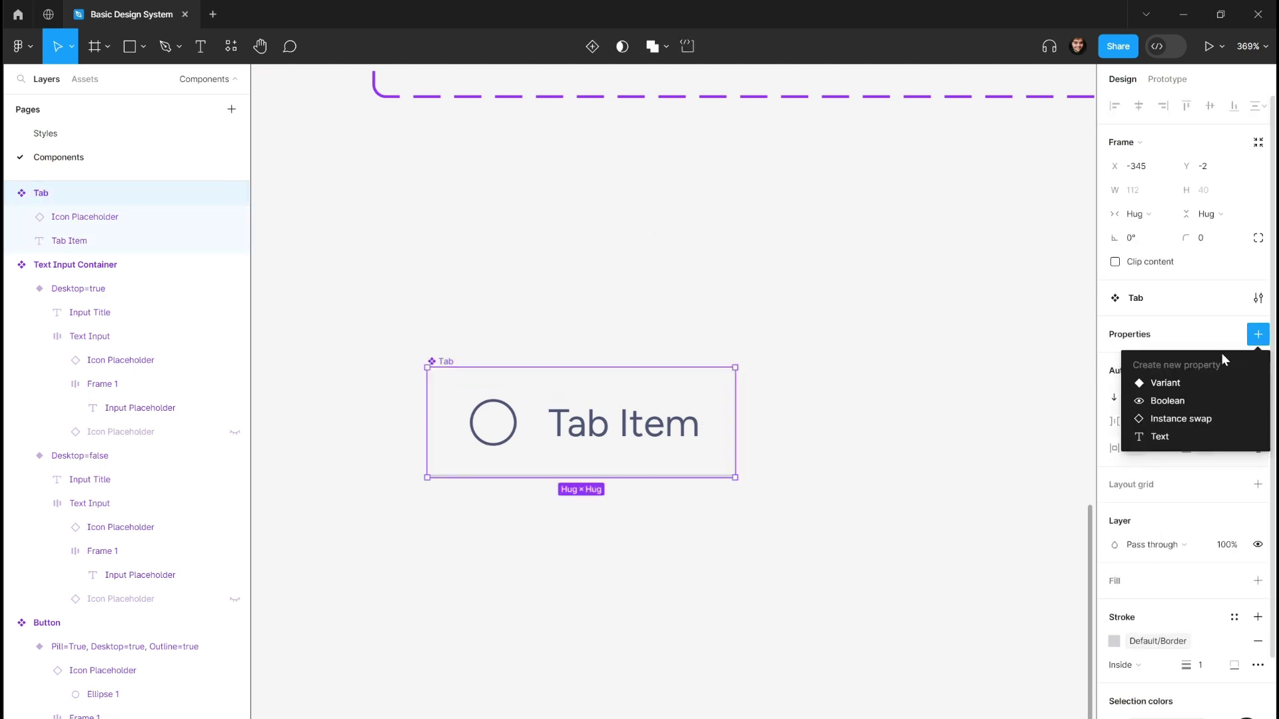
pyautogui.click(1165, 383)
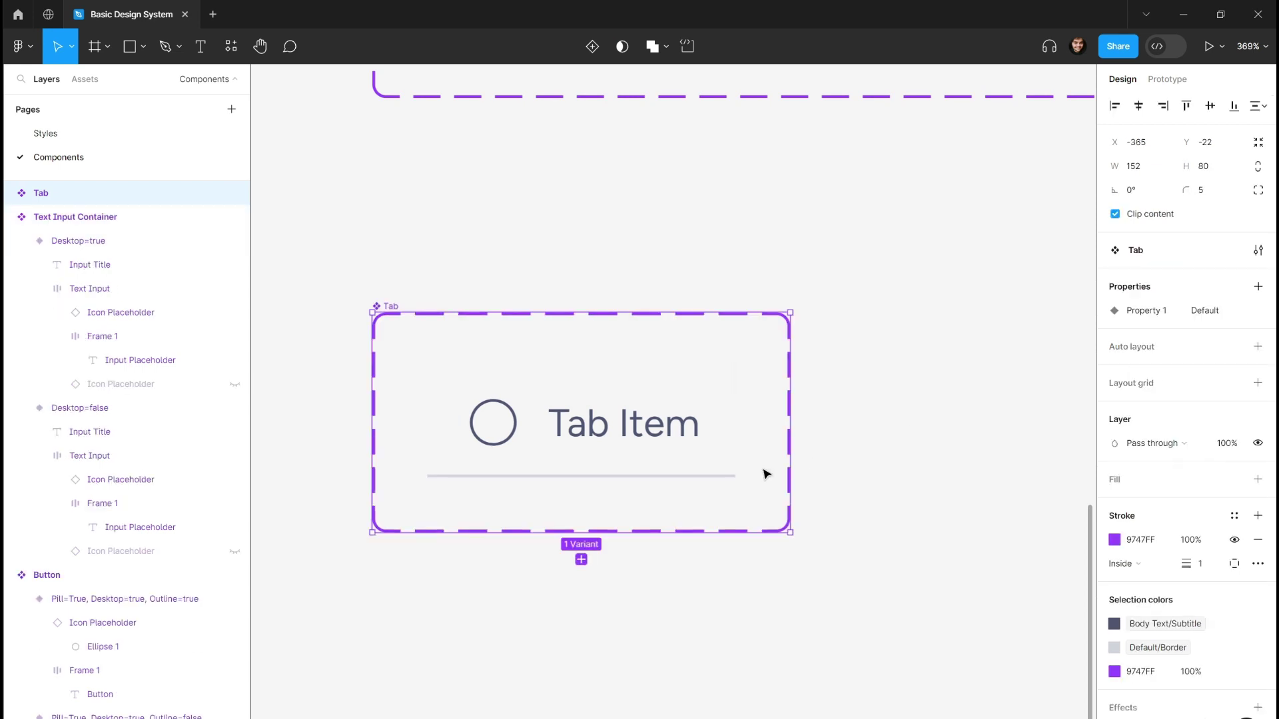
pyautogui.doubleClick(1151, 316)
pyautogui.write('Acti')
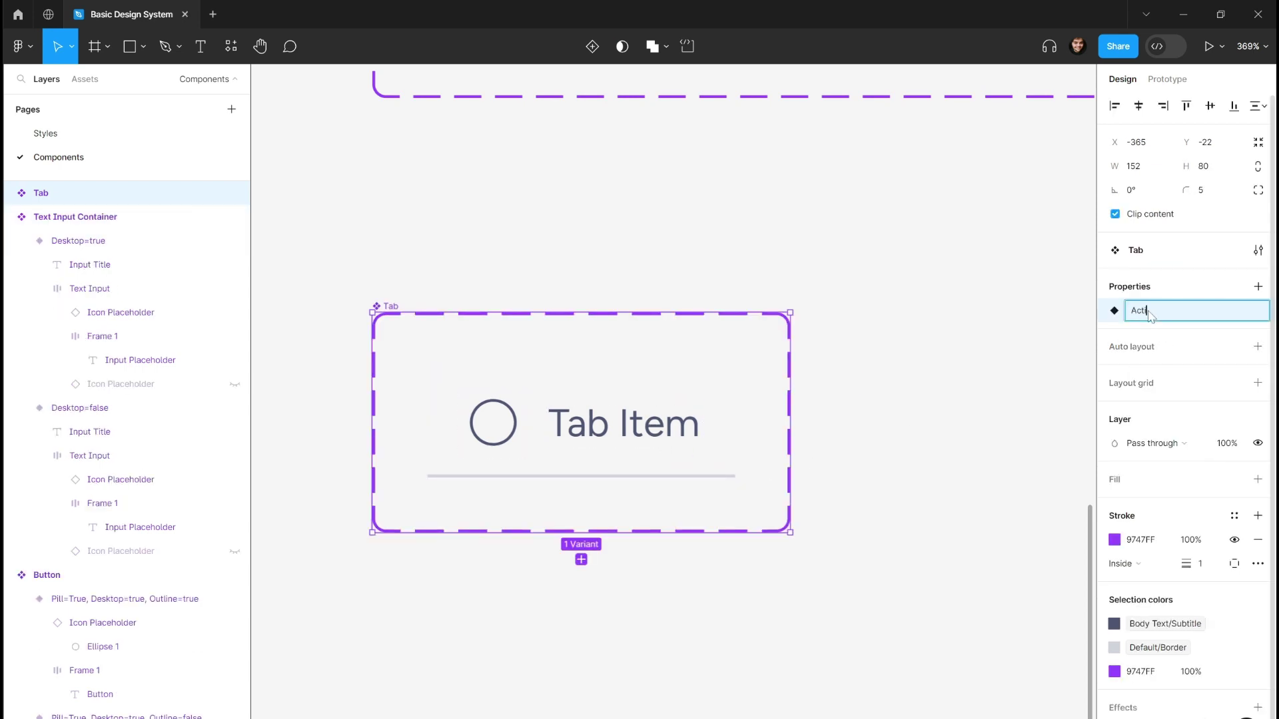
pyautogui.write('ve')
pyautogui.press('Return')
pyautogui.press('Return')
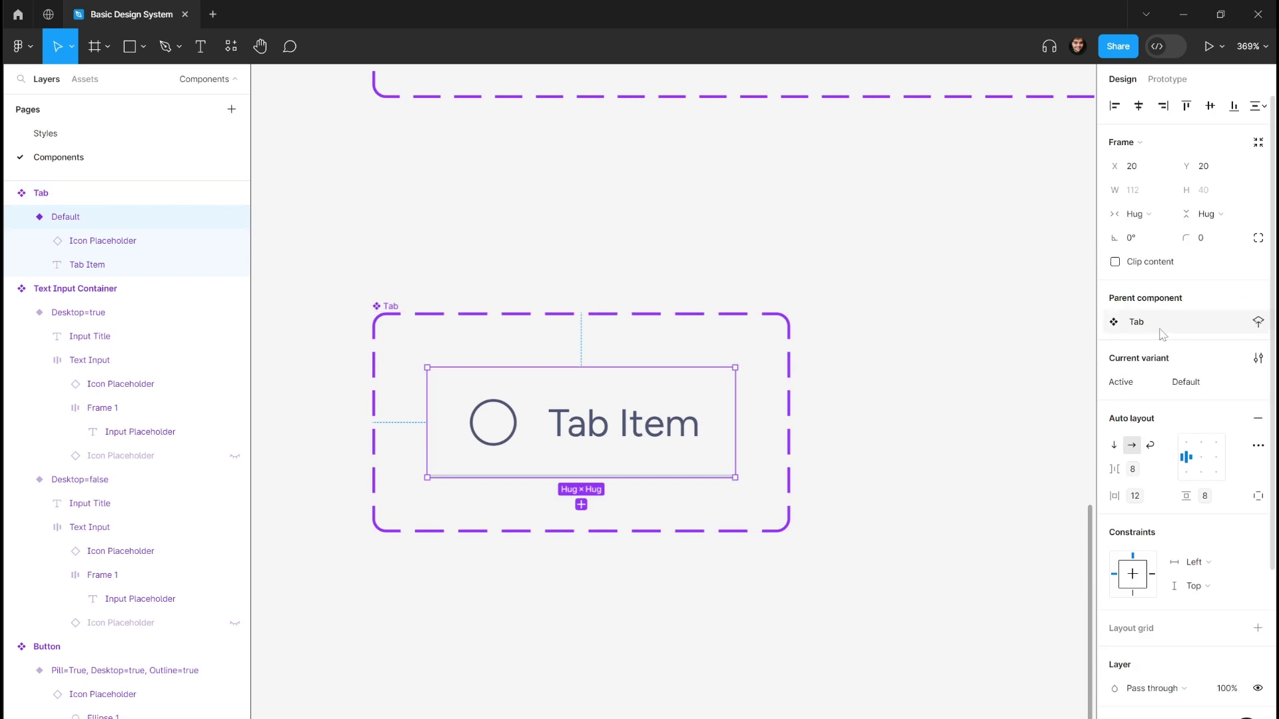
# - Set the Active property value of the existing Tab variant to false
pyautogui.click(1194, 382)
pyautogui.write('false')
pyautogui.press('Return')
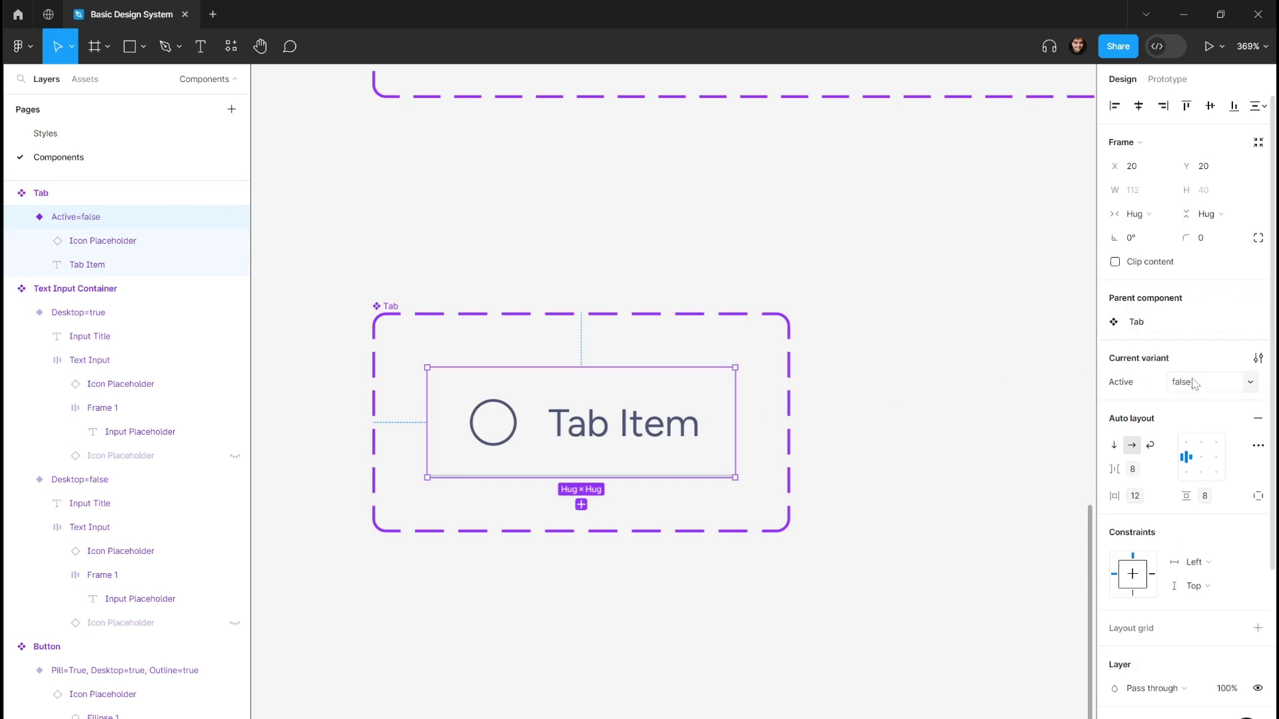
# - Duplicate the Active=false variant beside the original in a widened Tab component set and set the copy's Active value to true
pyautogui.click(386, 306)
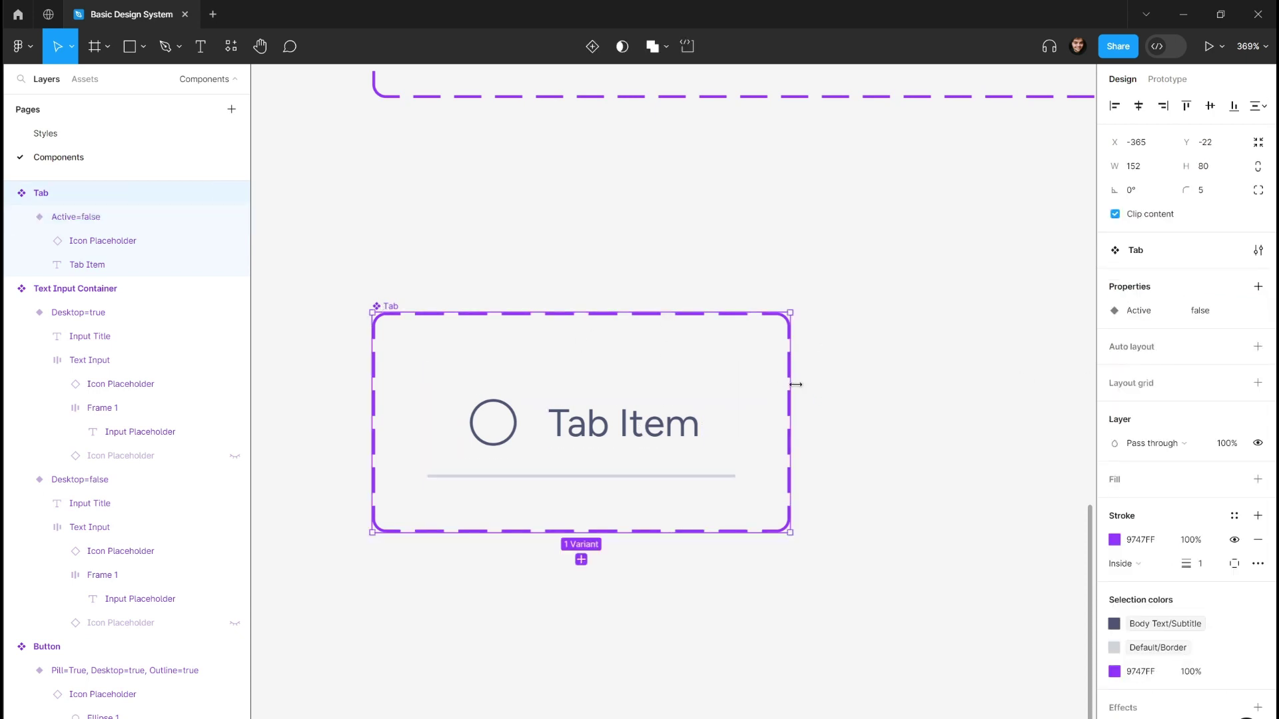
pyautogui.moveTo(795, 384); pyautogui.dragTo(1048, 385)
pyautogui.moveTo(542, 429); pyautogui.dragTo(888, 429)
pyautogui.write('true')
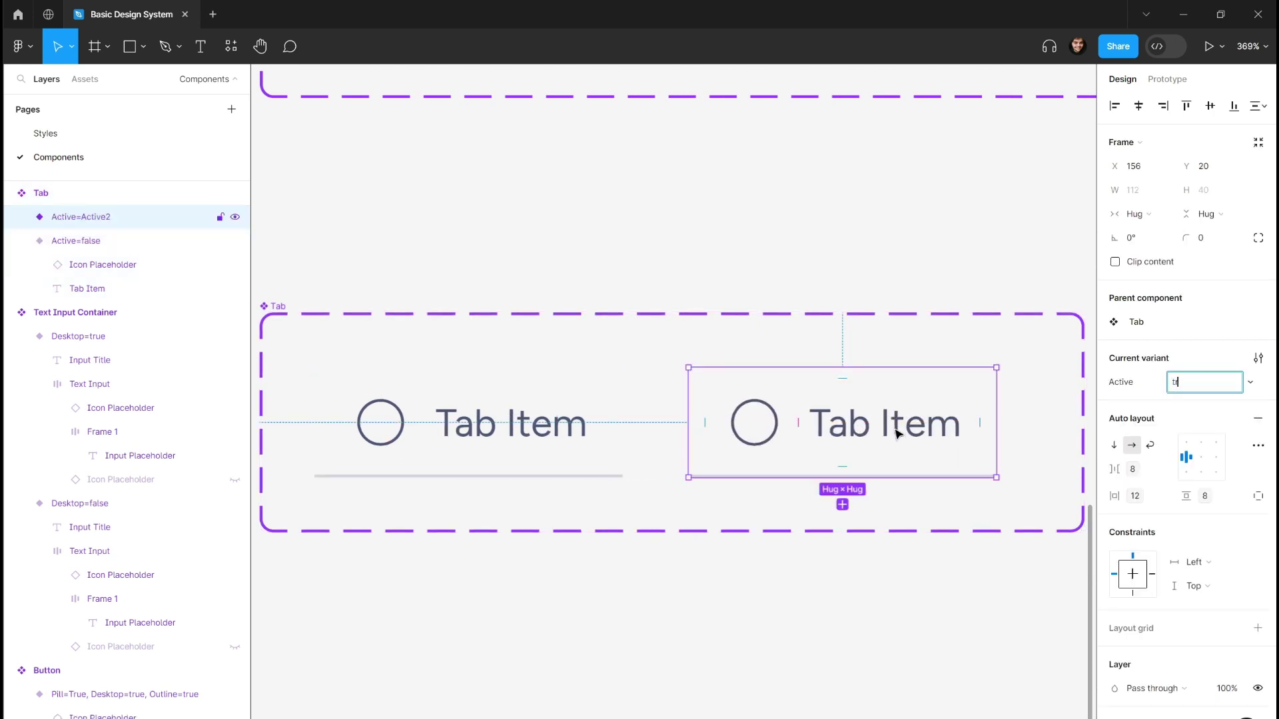
pyautogui.press('Return')
# - Apply the Primary/Text color variable to the label and icon of the Active=true variant
pyautogui.click(894, 433)
pyautogui.keyDown('shift'); pyautogui.click(749, 426); pyautogui.keyUp('shift')
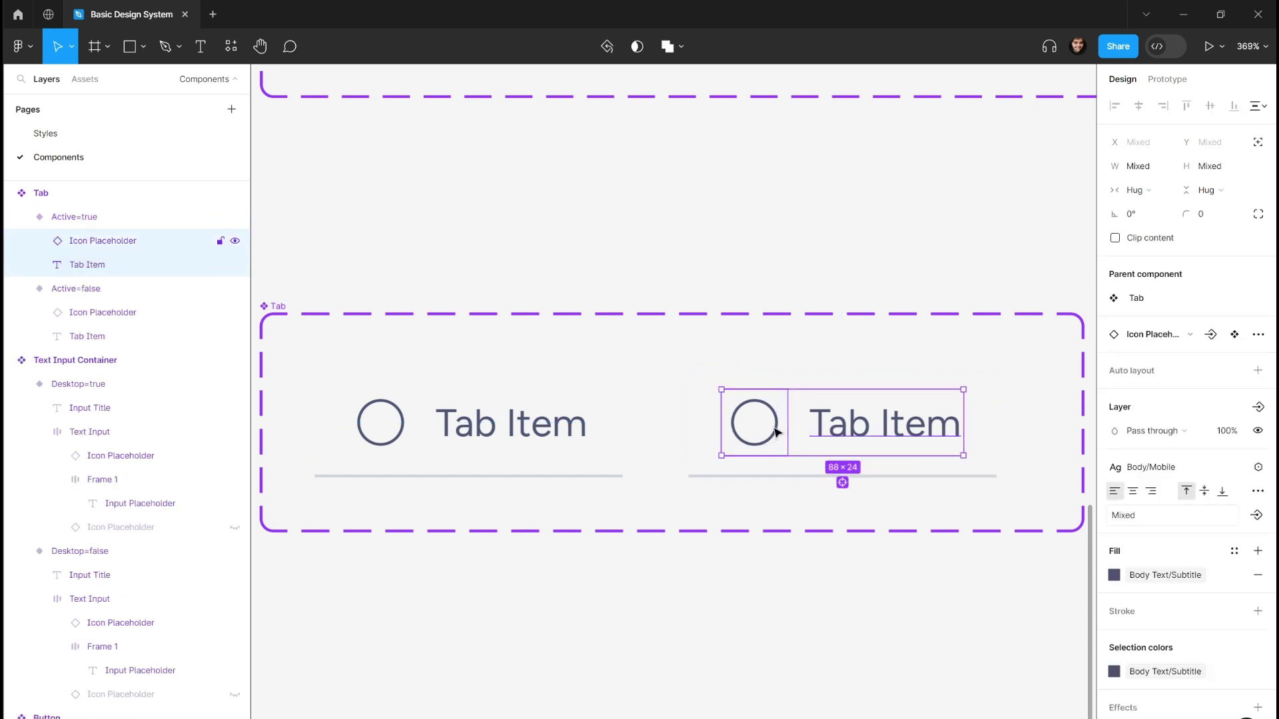
pyautogui.scroll(-2, 1145, 548)
pyautogui.click(1150, 542)
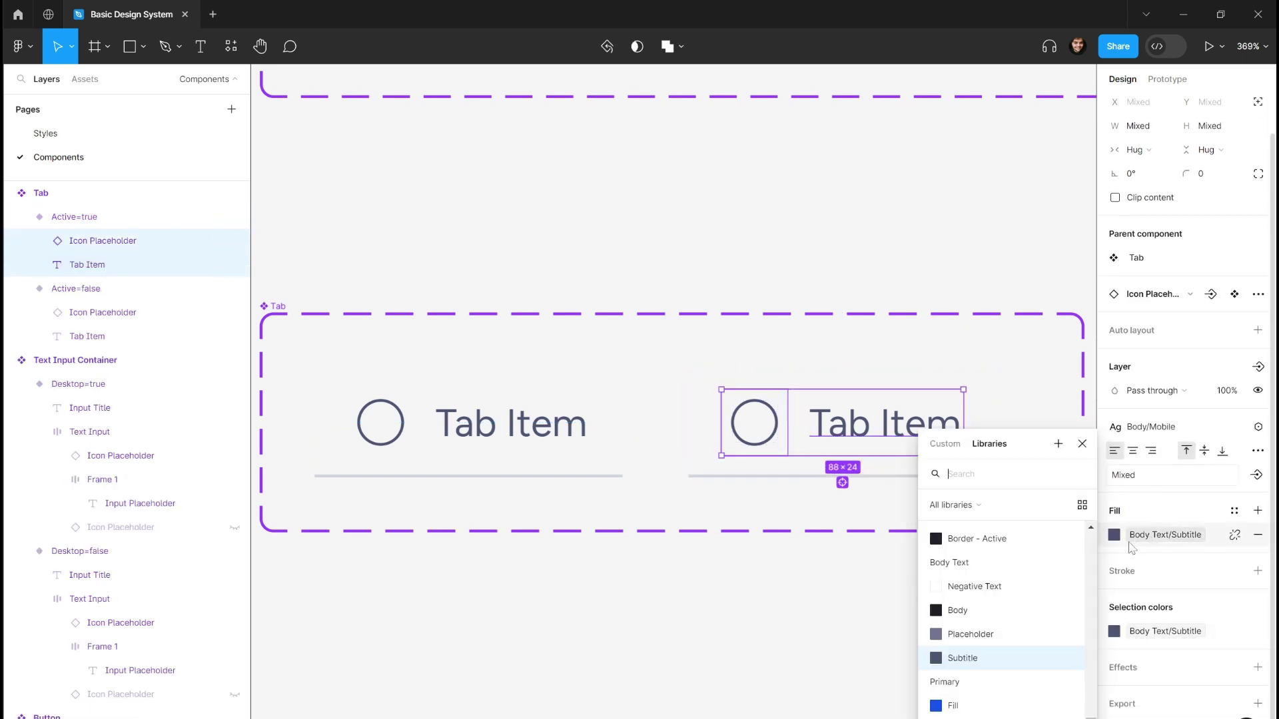
pyautogui.click(946, 705)
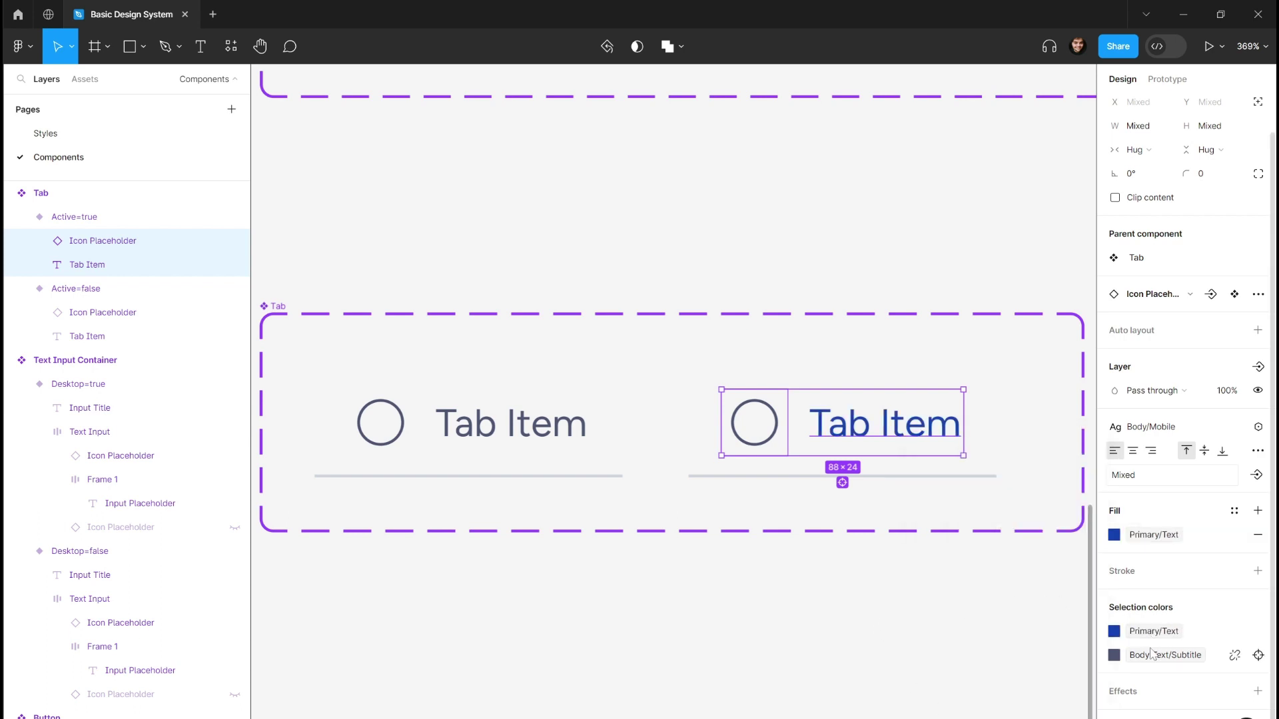
pyautogui.click(1114, 655)
pyautogui.click(946, 706)
pyautogui.click(765, 631)
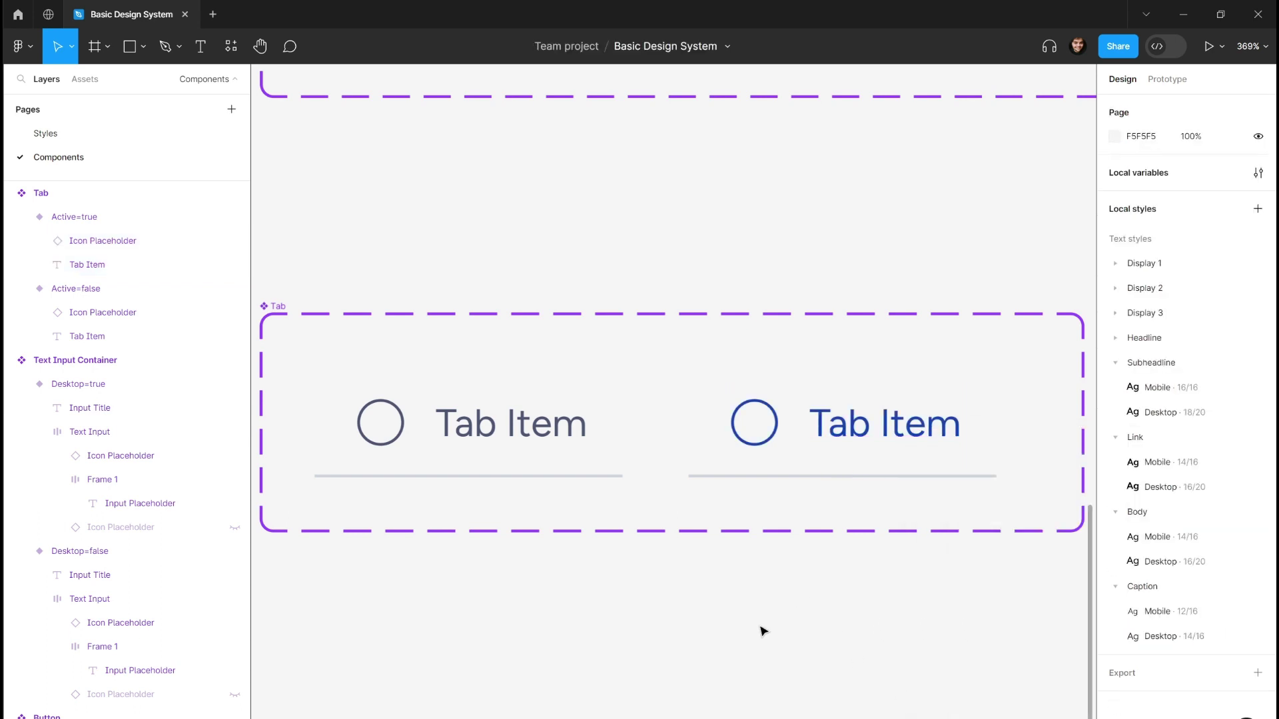
# - Change the text style of the Active=true variant's label to Link/Mobile (14/16)
pyautogui.click(897, 426)
pyautogui.click(897, 426)
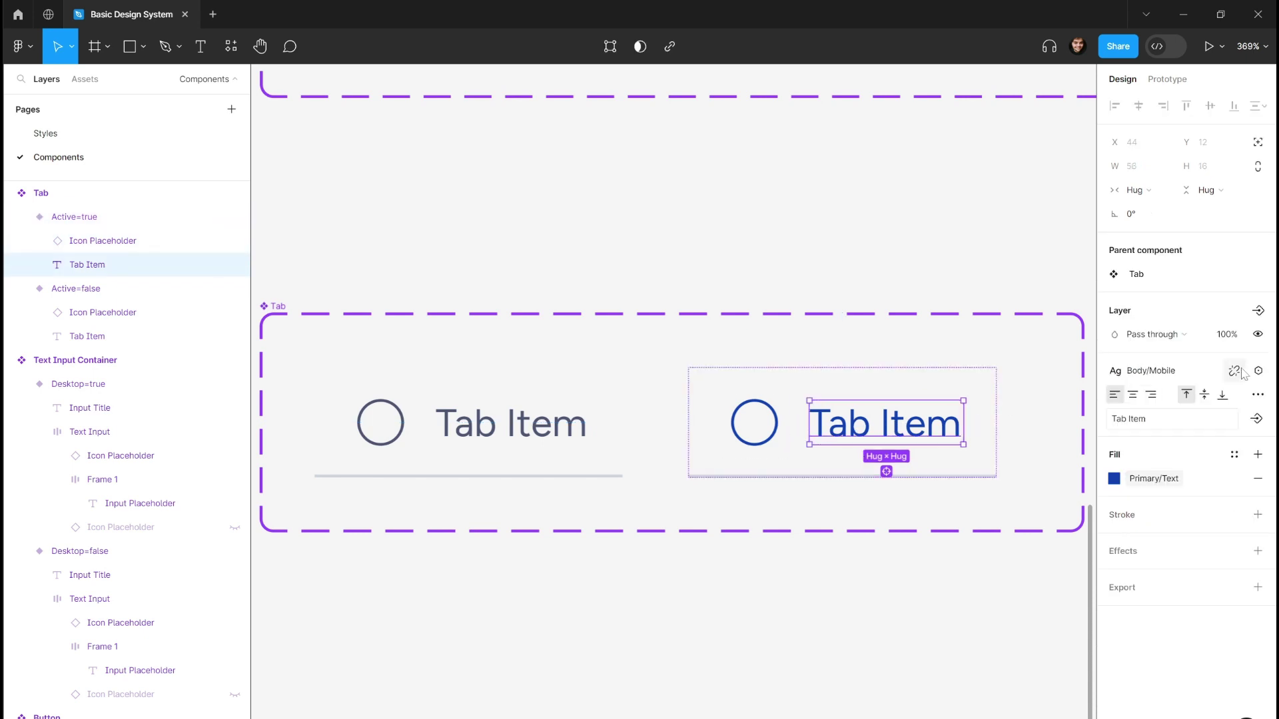
pyautogui.click(1169, 373)
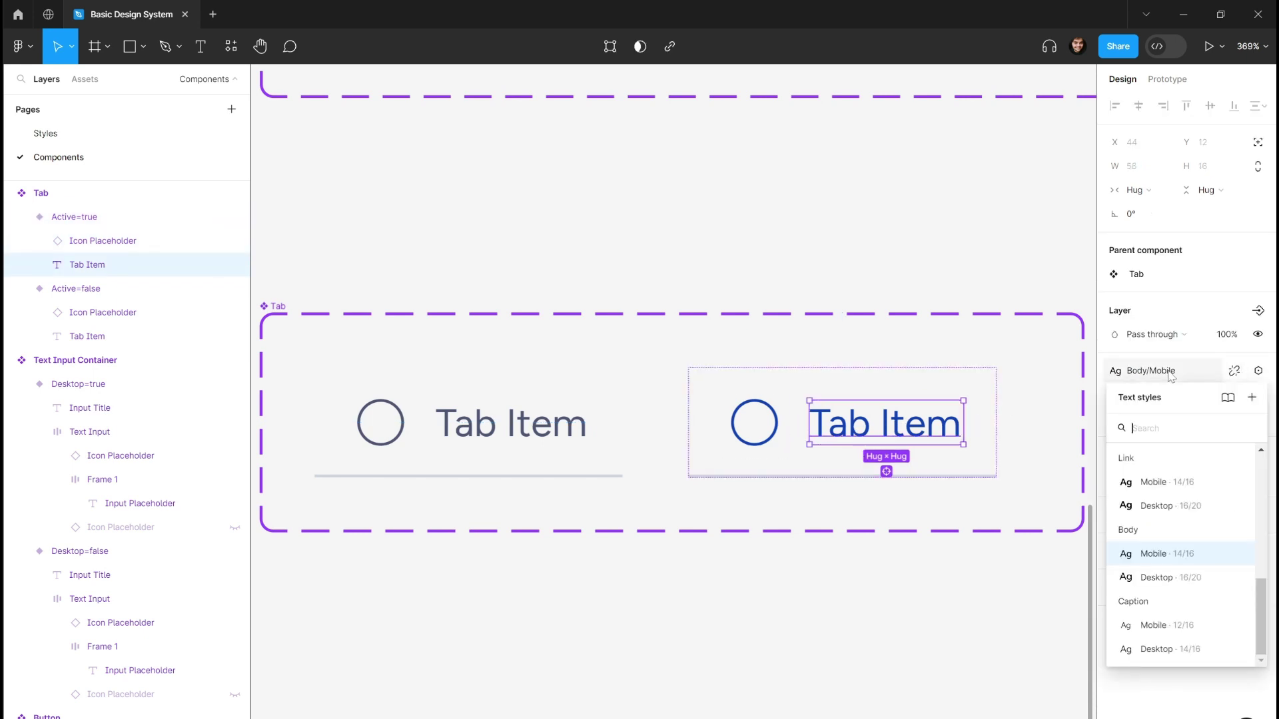
pyautogui.click(1156, 481)
pyautogui.click(918, 602)
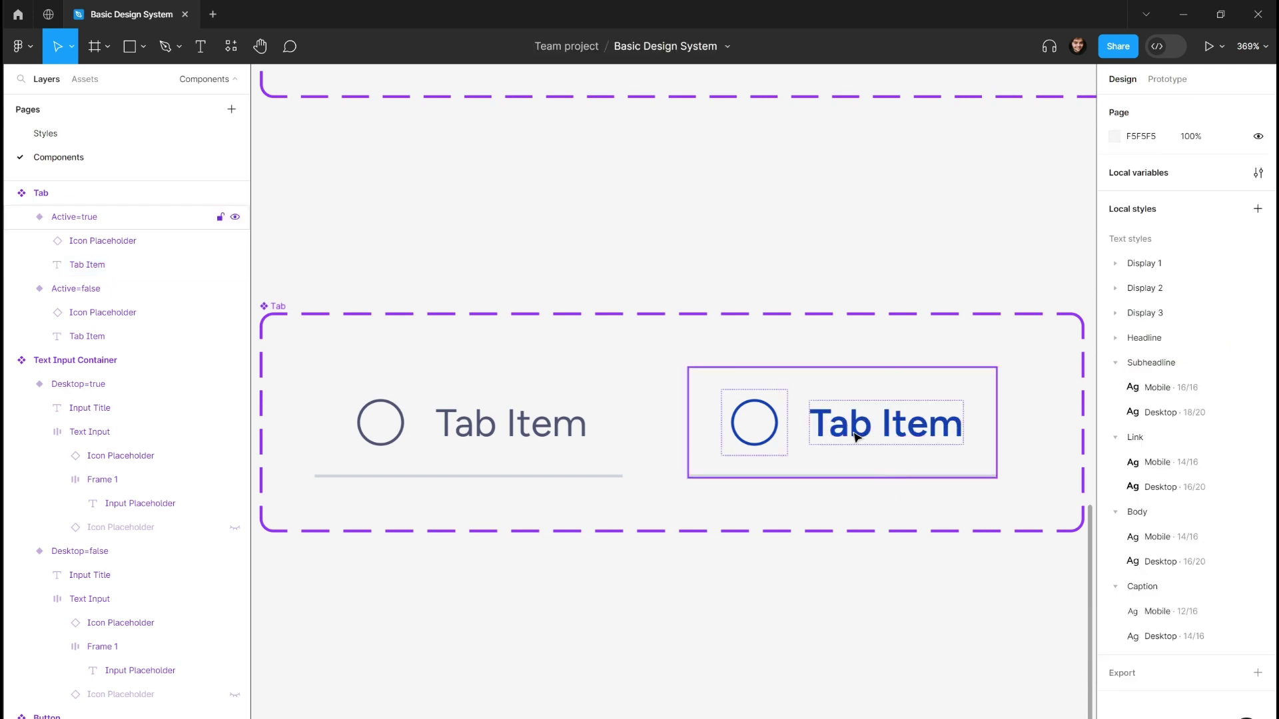
# - Set the stroke weight of the circle inside the Active=true variant's icon placeholder to 2
pyautogui.doubleClick(772, 438)
pyautogui.click(901, 640)
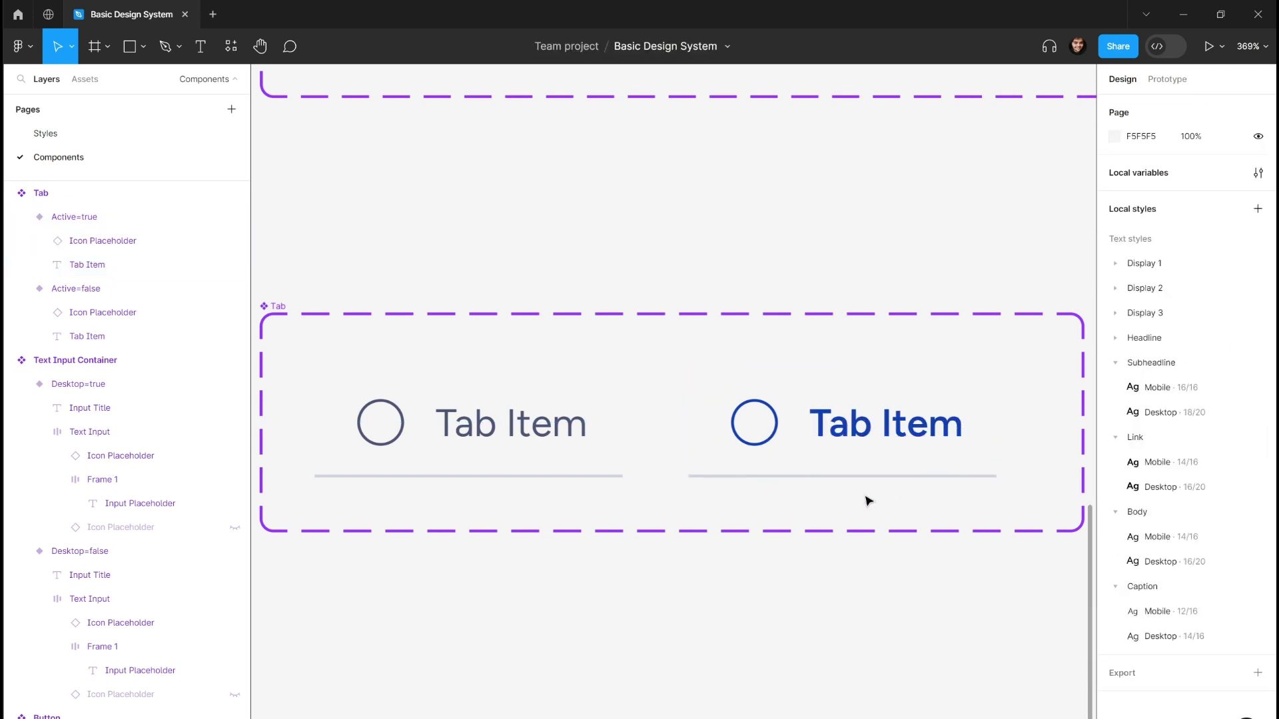
pyautogui.click(846, 460)
pyautogui.doubleClick(780, 441)
pyautogui.scroll(-2, 1248, 551)
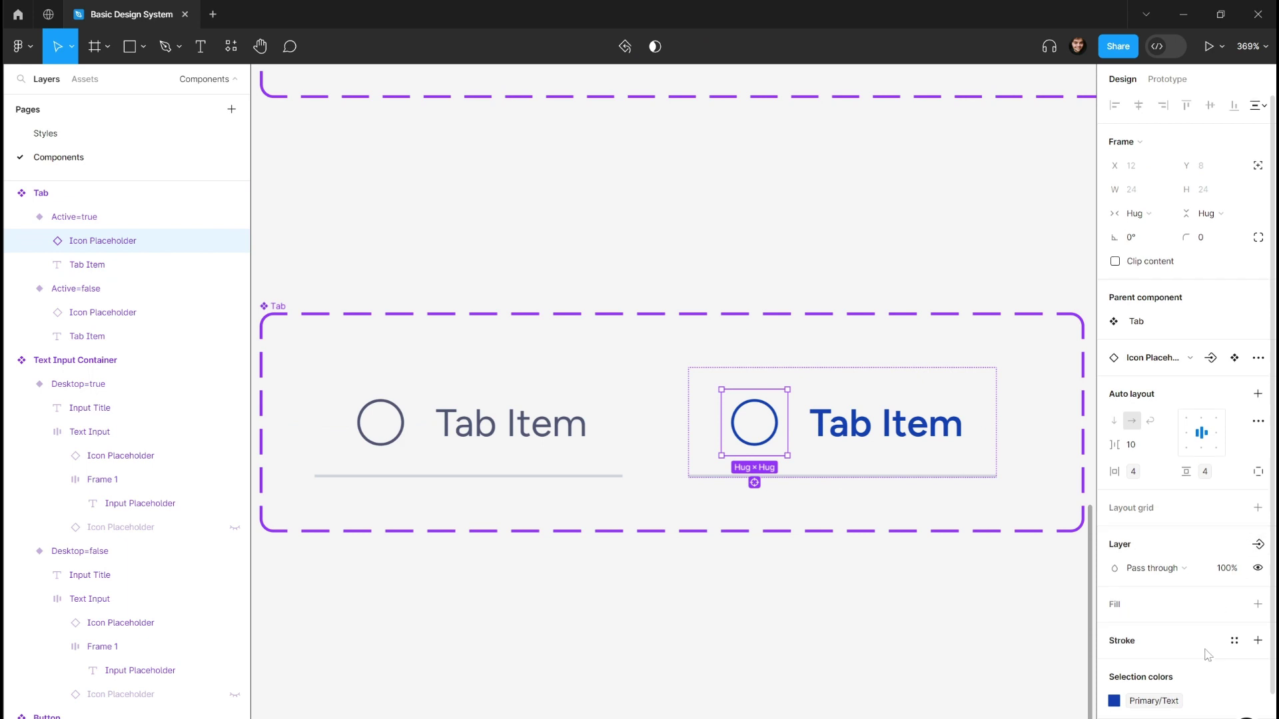
pyautogui.click(1265, 658)
pyautogui.click(1216, 470)
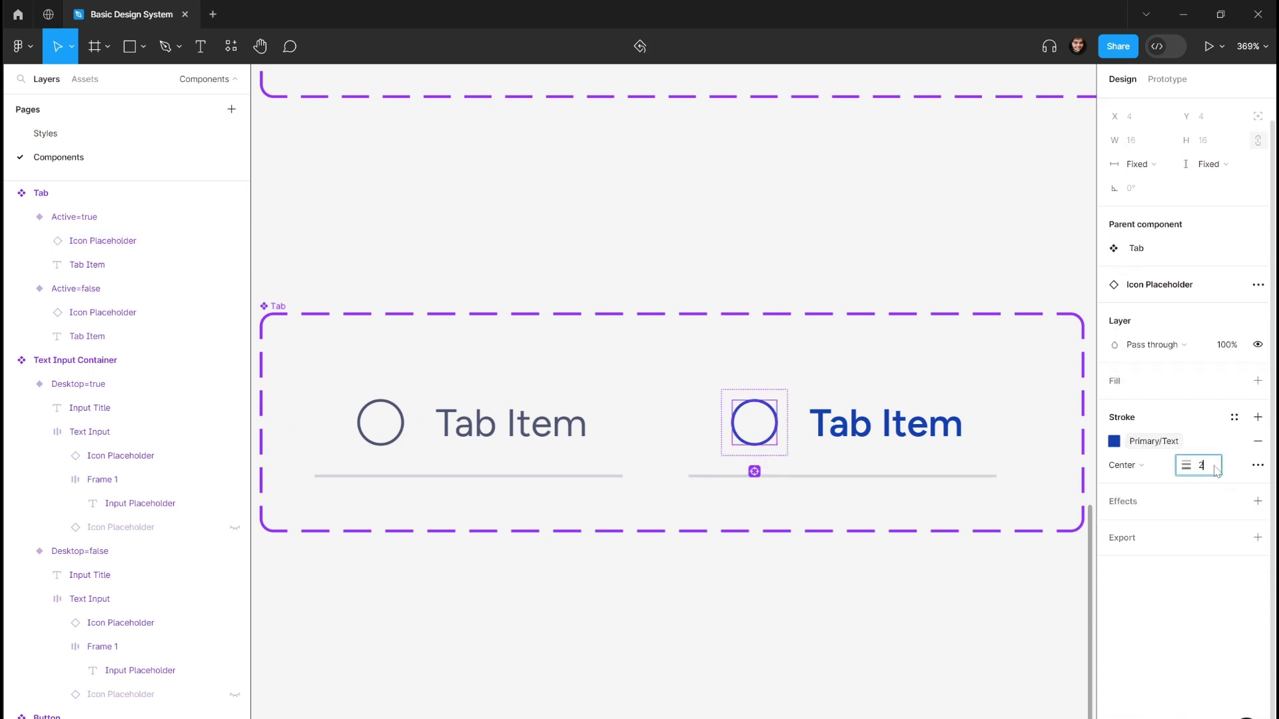
pyautogui.write('2')
pyautogui.press('Return')
pyautogui.click(962, 528)
# - Change the Active=true variant's bottom stroke color to the Default/Border - Active variable
pyautogui.click(933, 437)
pyautogui.scroll(-2, 1186, 633)
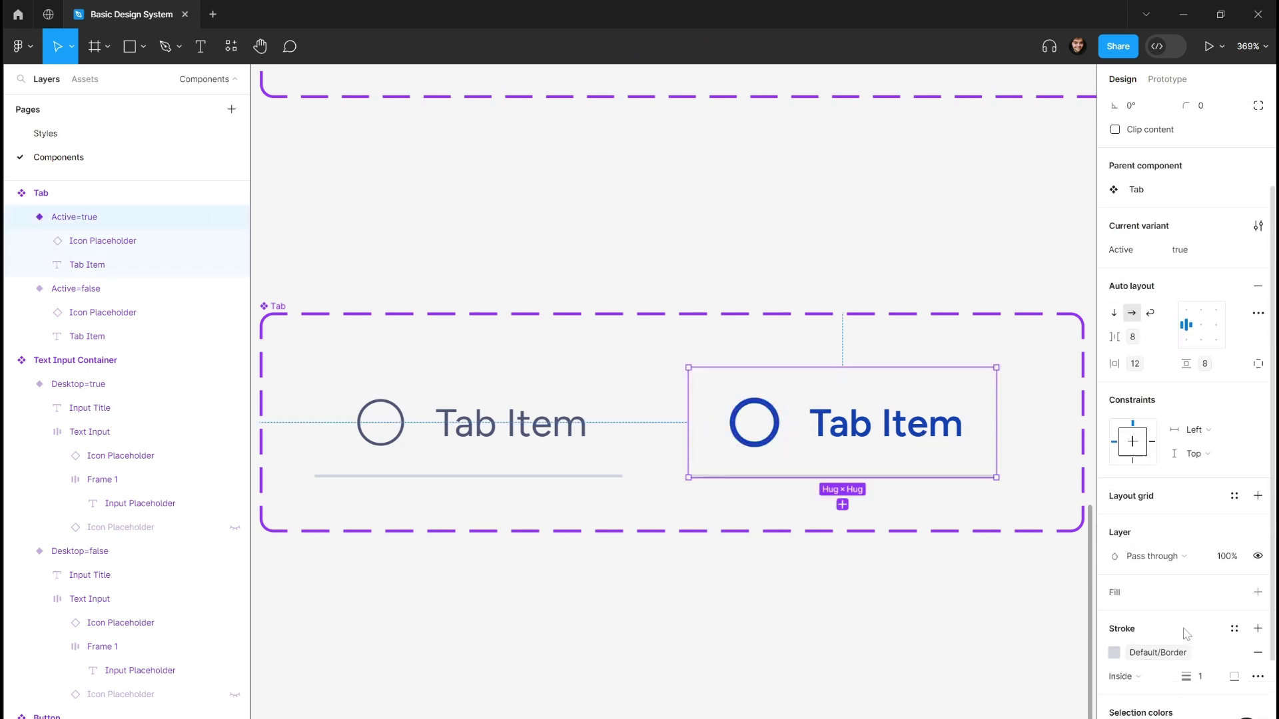
pyautogui.scroll(-3, 1186, 633)
pyautogui.click(1152, 651)
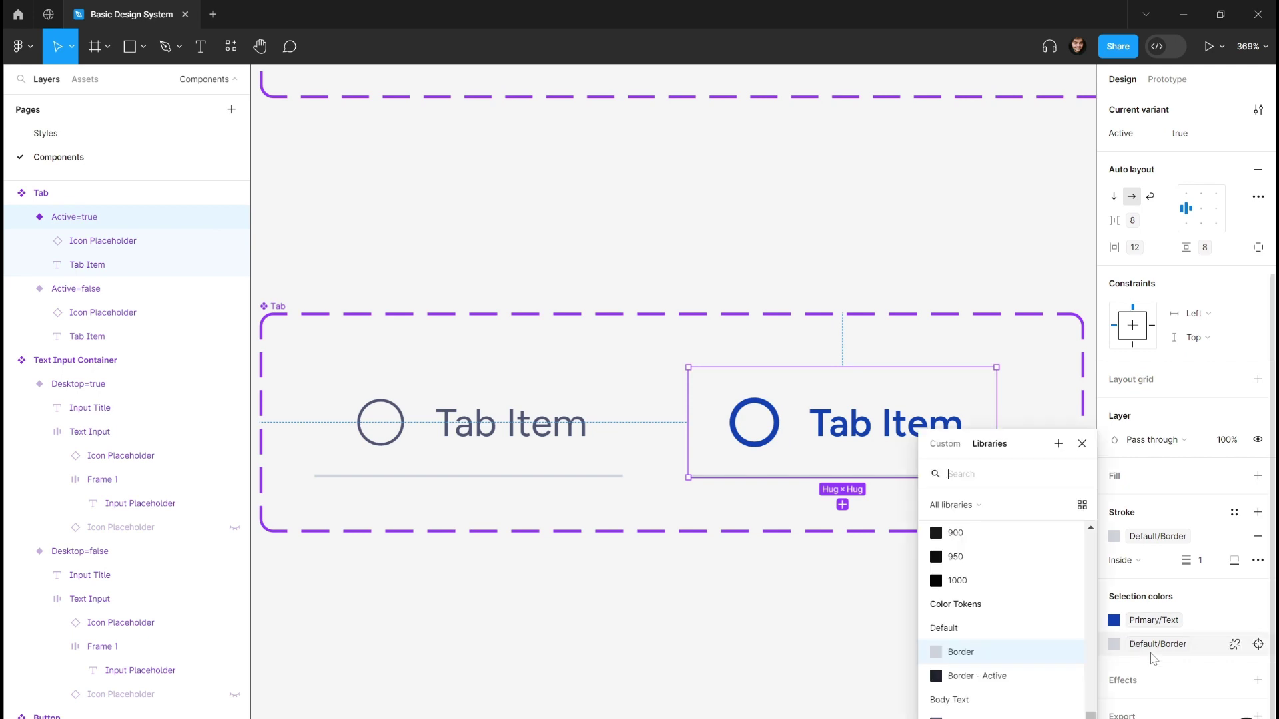
pyautogui.click(1019, 676)
pyautogui.click(869, 603)
# - Change the fill of the Active=true variant's label to the Body Text/Body color variable
pyautogui.click(882, 396)
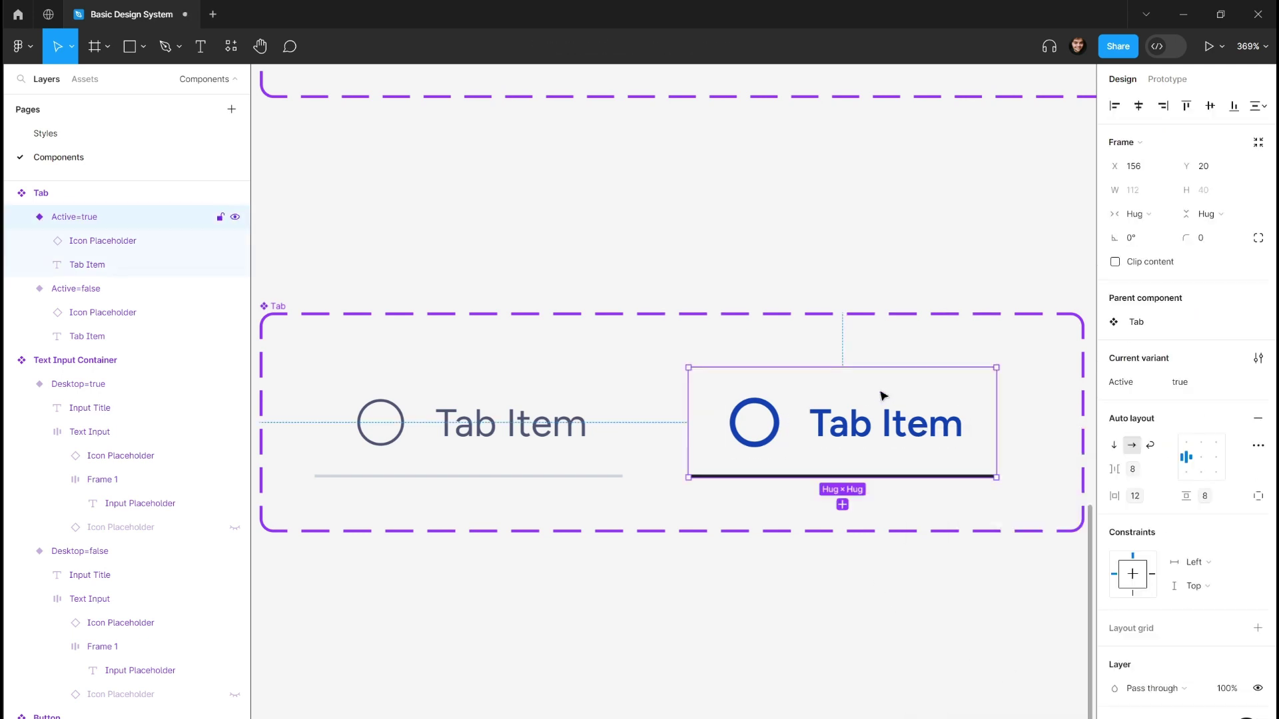
pyautogui.press('Return')
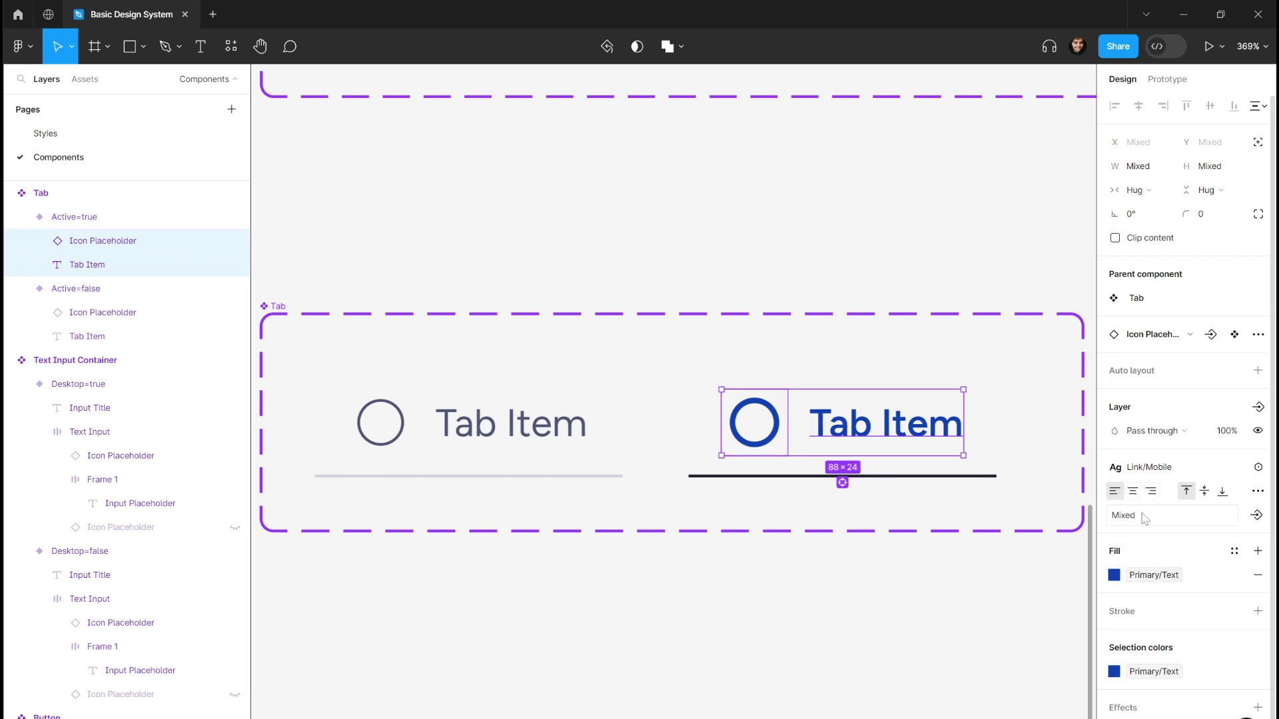
pyautogui.click(1154, 575)
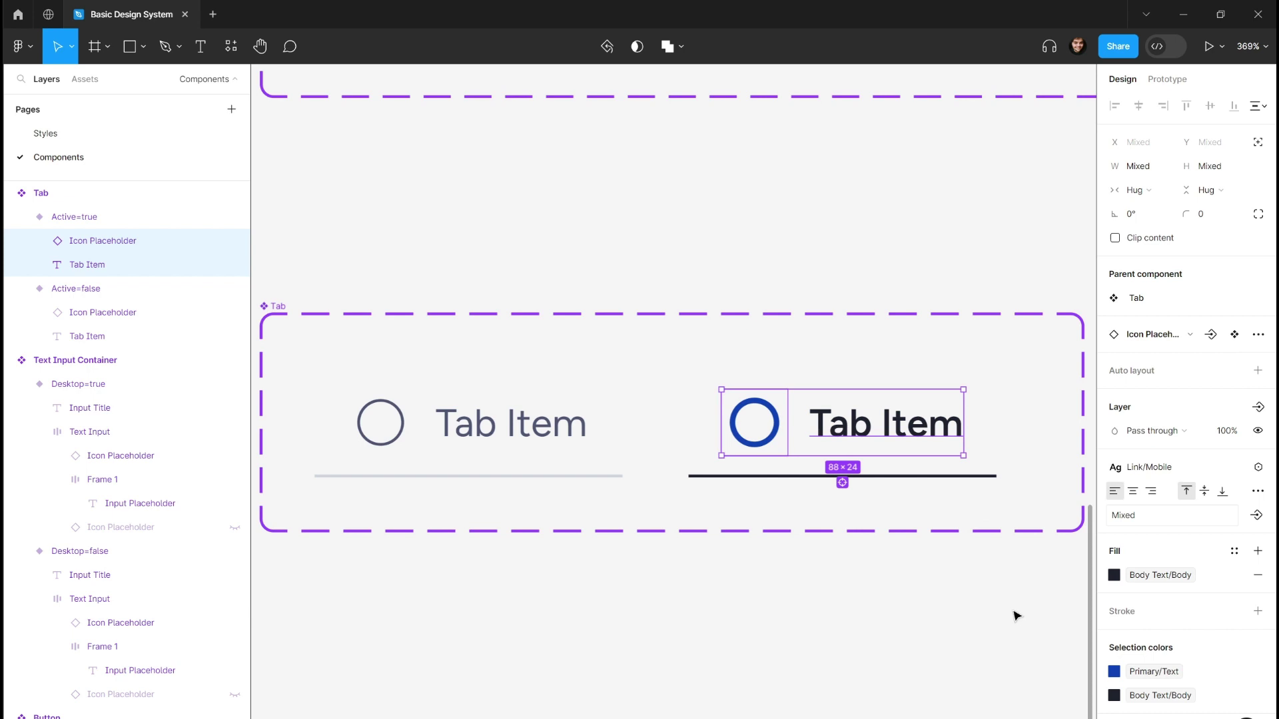
pyautogui.click(1114, 672)
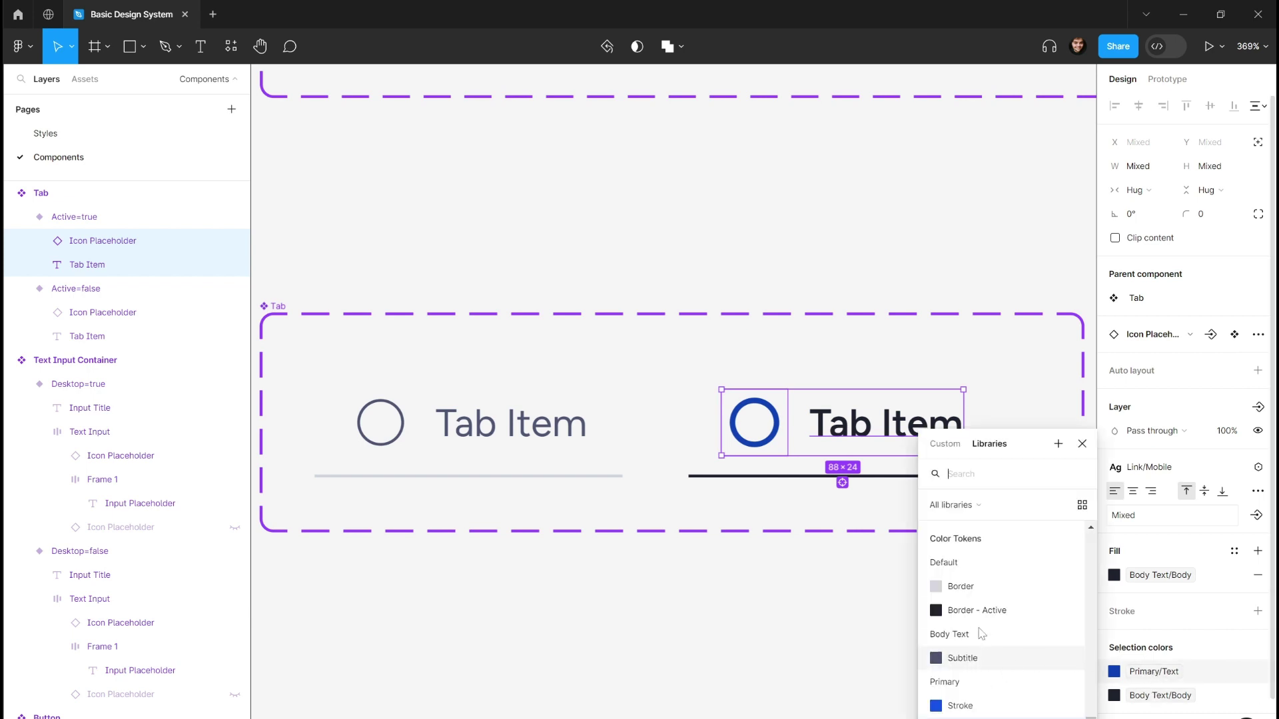
pyautogui.click(873, 662)
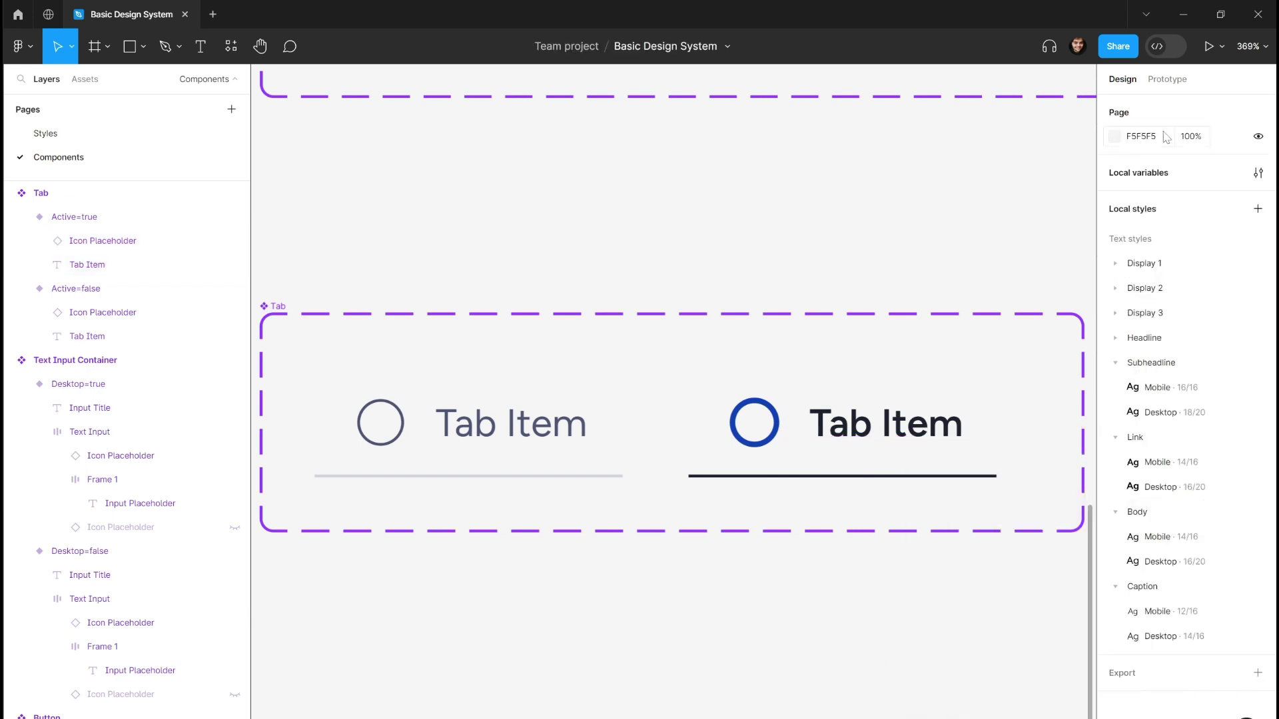
# - Edit the Body Text/Body color variable's scoping so that it can also be applied to strokes
pyautogui.click(1254, 172)
pyautogui.click(637, 178)
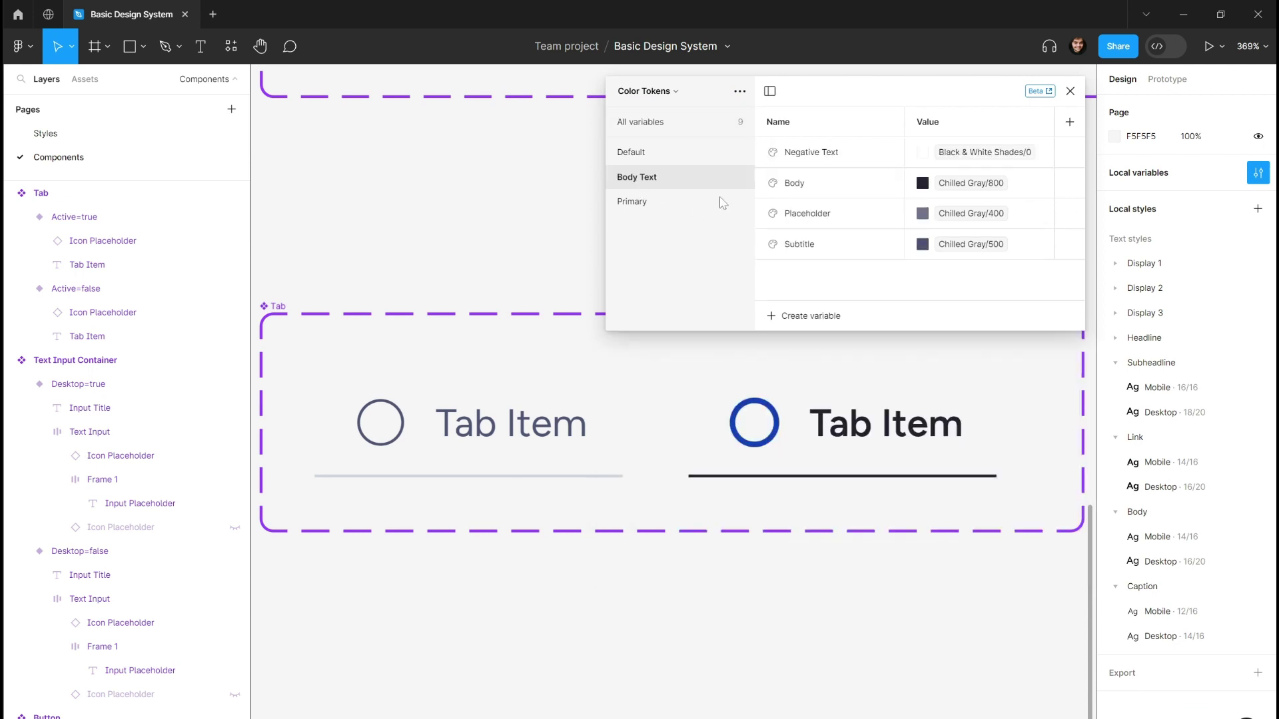
pyautogui.click(1068, 183)
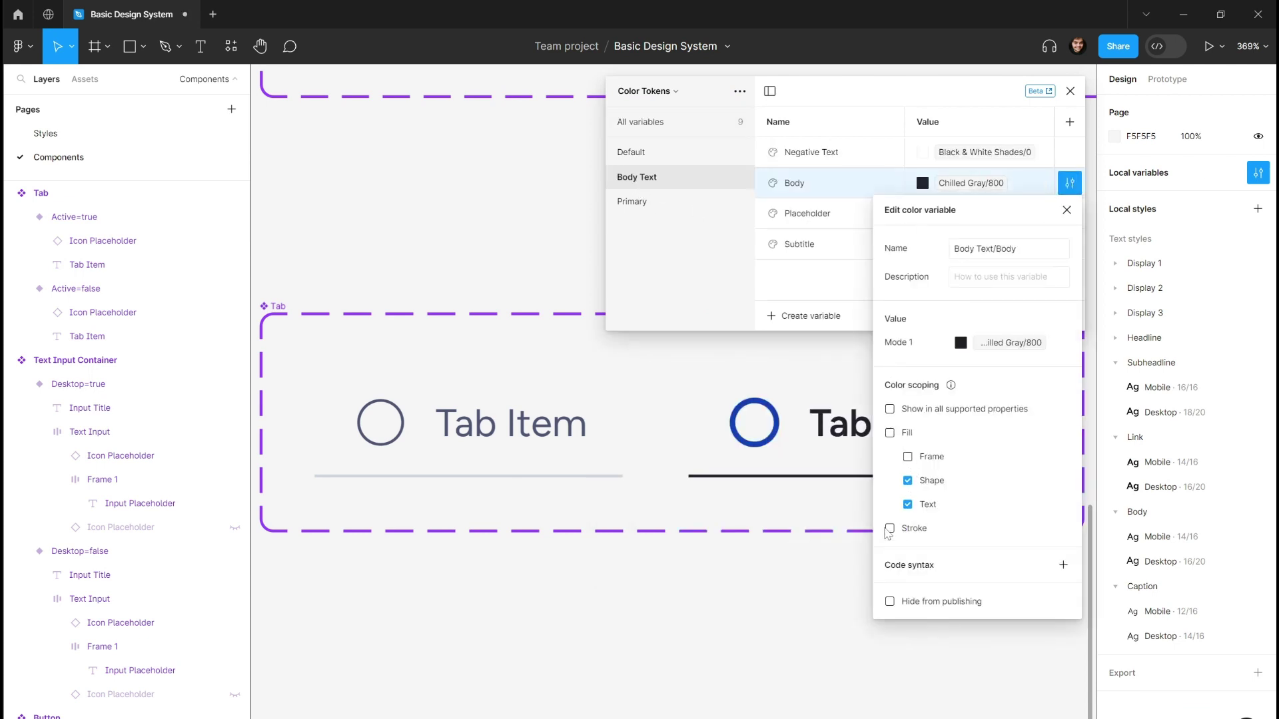
# - Change the color of the Active=true variant's icon placeholder to the Body Text/Body variable
pyautogui.click(753, 422)
pyautogui.click(754, 422)
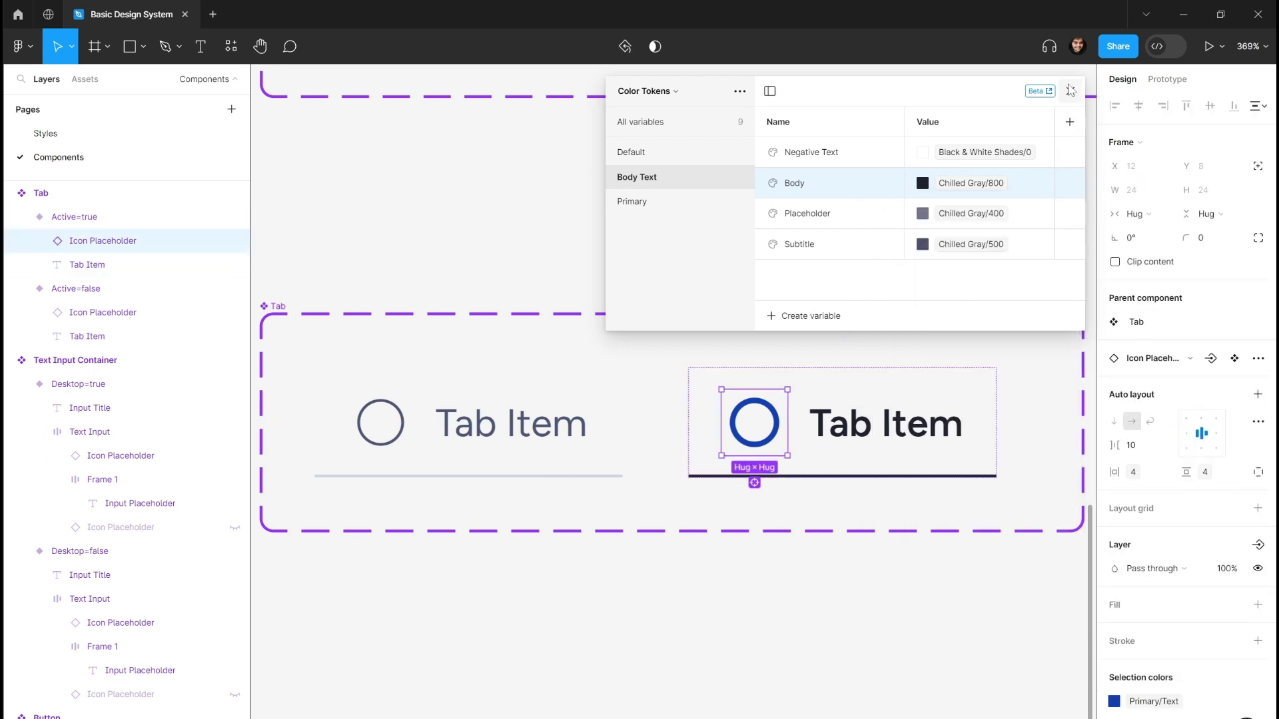
pyautogui.click(1070, 90)
pyautogui.scroll(-2, 1183, 528)
pyautogui.click(1114, 631)
pyautogui.click(958, 633)
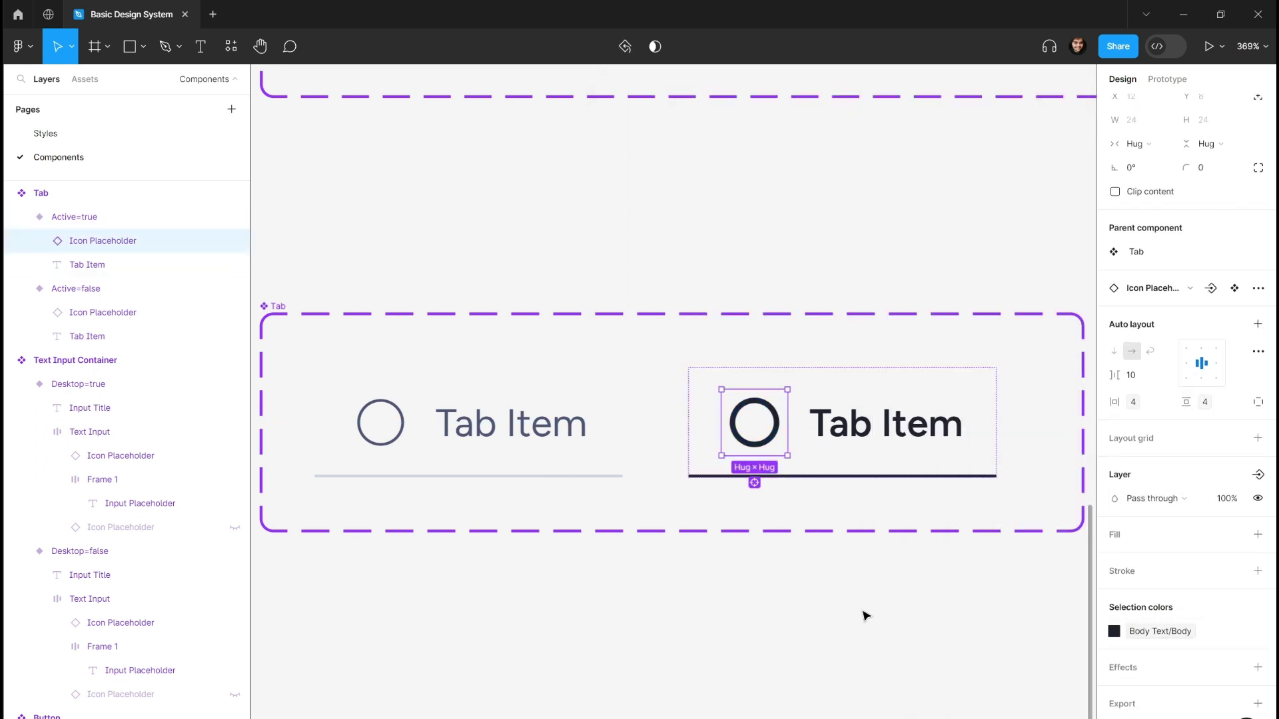
pyautogui.click(865, 611)
# - Set the Active=true variant's bottom stroke weight to 2
pyautogui.click(864, 405)
pyautogui.scroll(-4, 1204, 572)
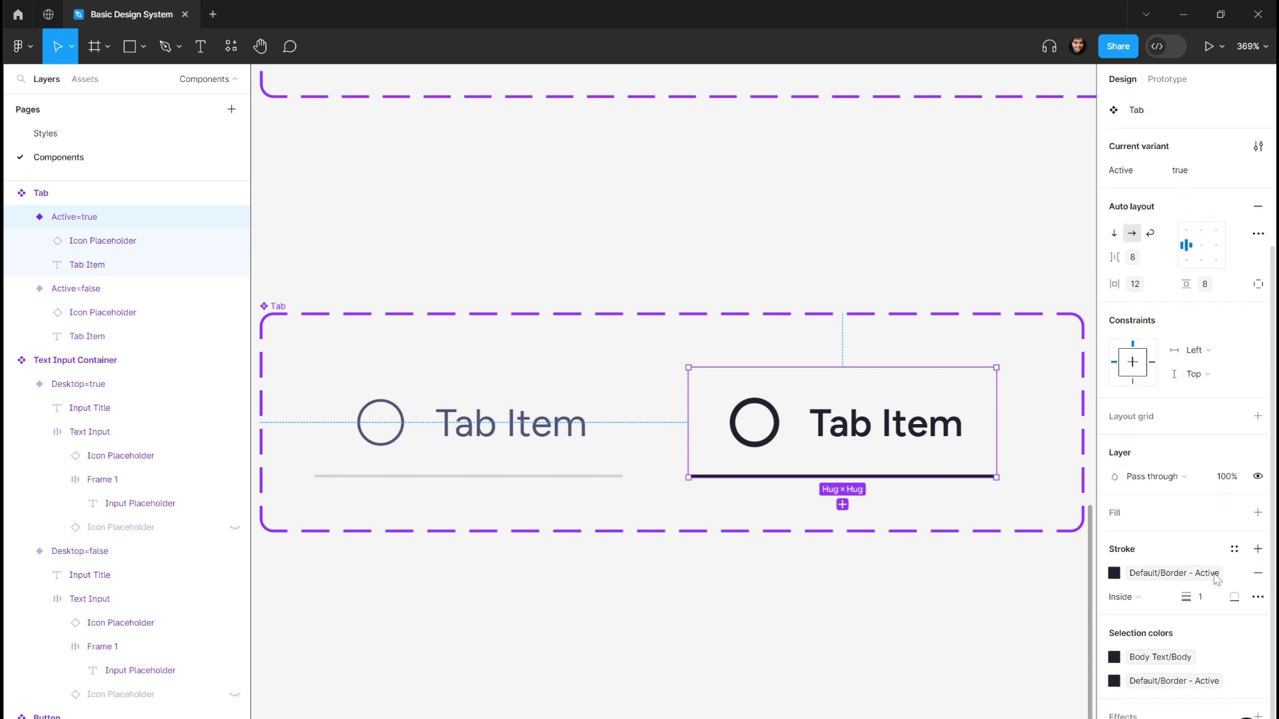
pyautogui.click(1202, 568)
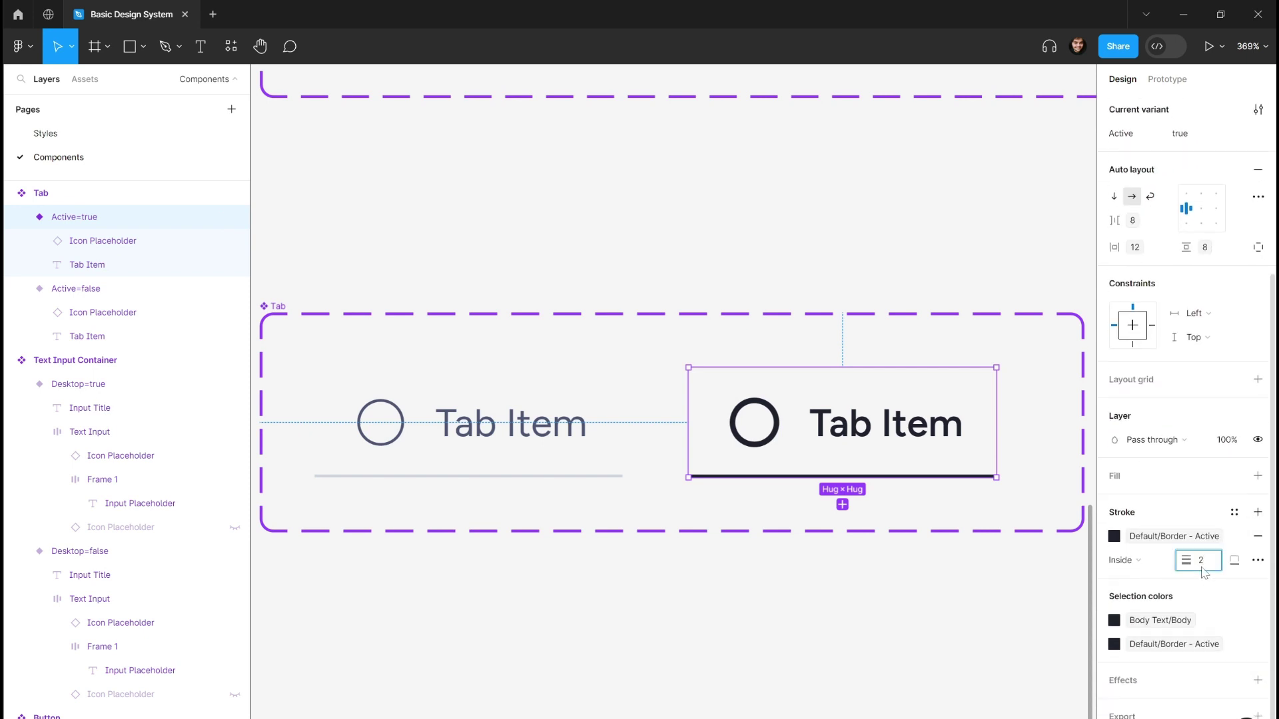
pyautogui.press('Return')
pyautogui.click(993, 582)
# - Widen the Tab component set to about 504 to leave room beside its two variants
pyautogui.scroll(-3, 993, 582)
pyautogui.hscroll(2, 952, 572)
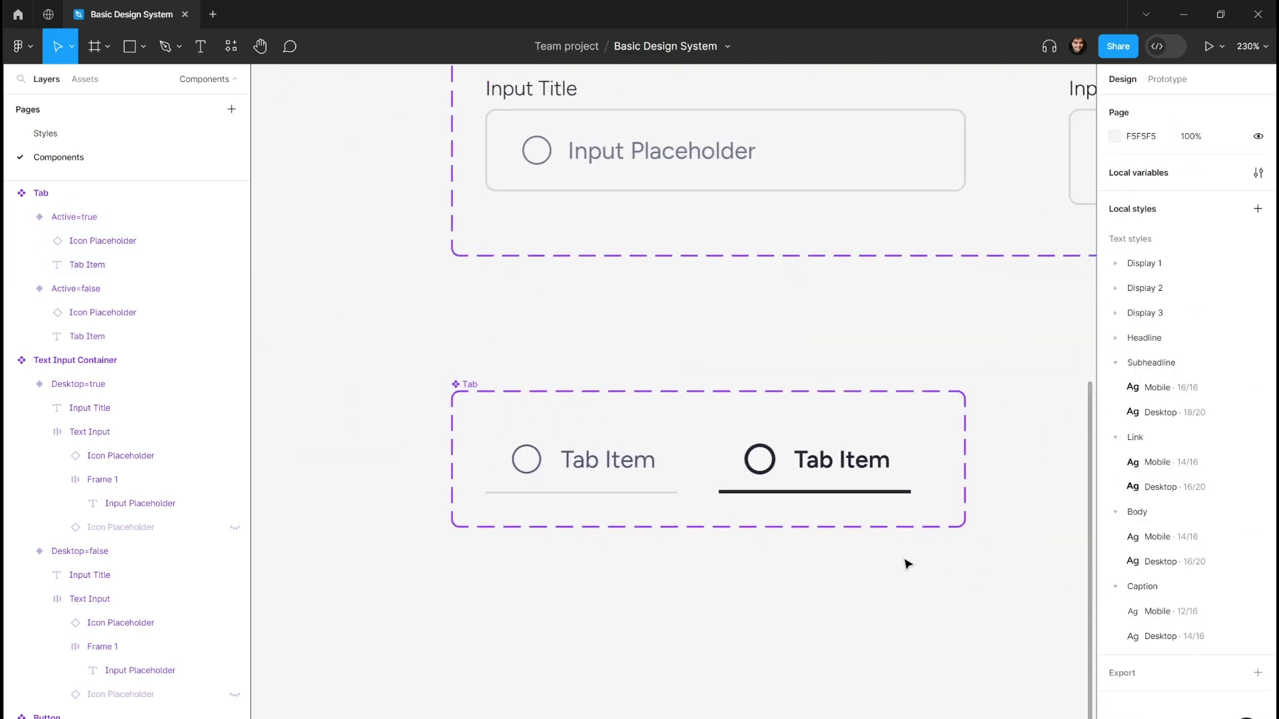
pyautogui.scroll(-2, 907, 564)
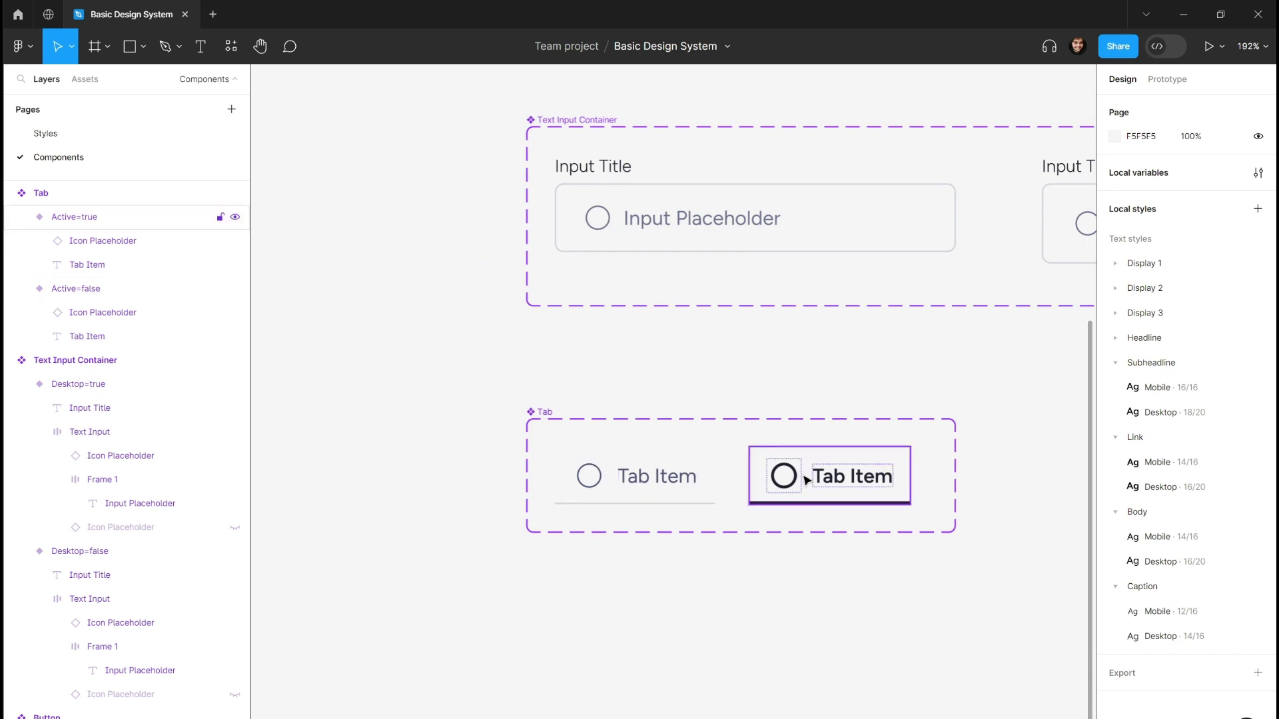
pyautogui.scroll(-2, 819, 461)
pyautogui.scroll(-1, 673, 397)
pyautogui.scroll(-2, 672, 396)
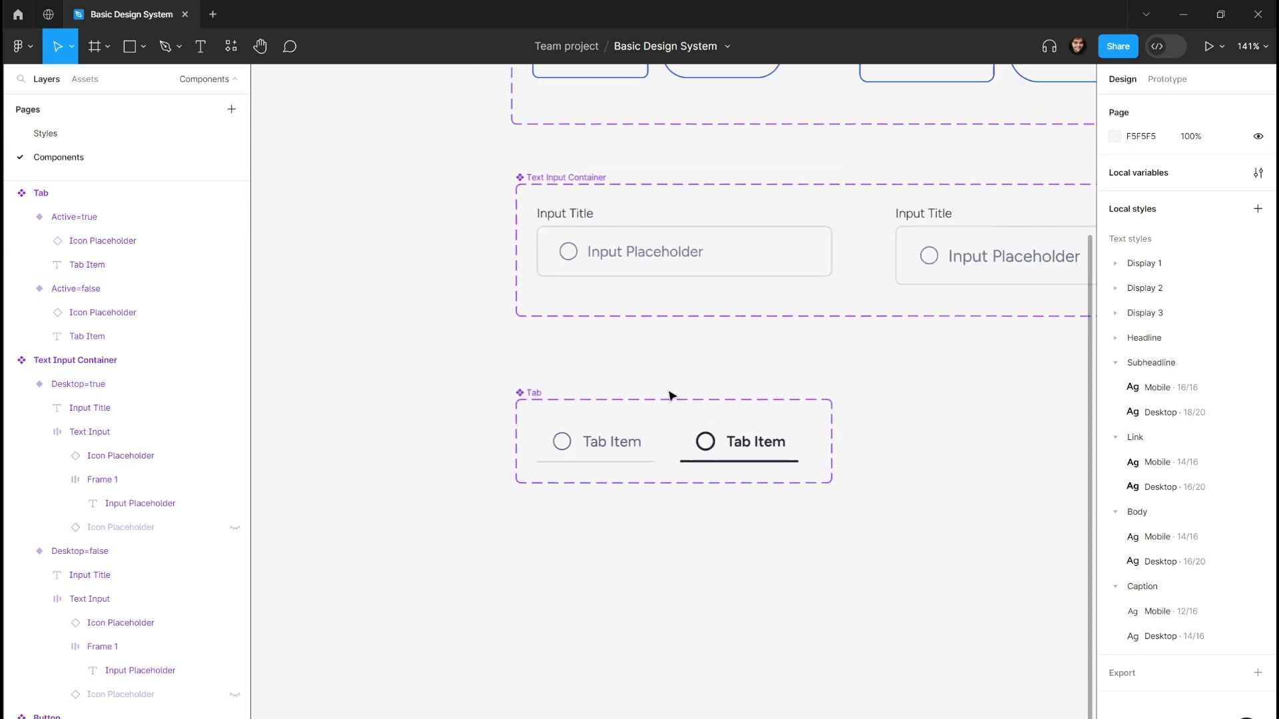
pyautogui.click(541, 396)
pyautogui.moveTo(833, 420); pyautogui.dragTo(1047, 421)
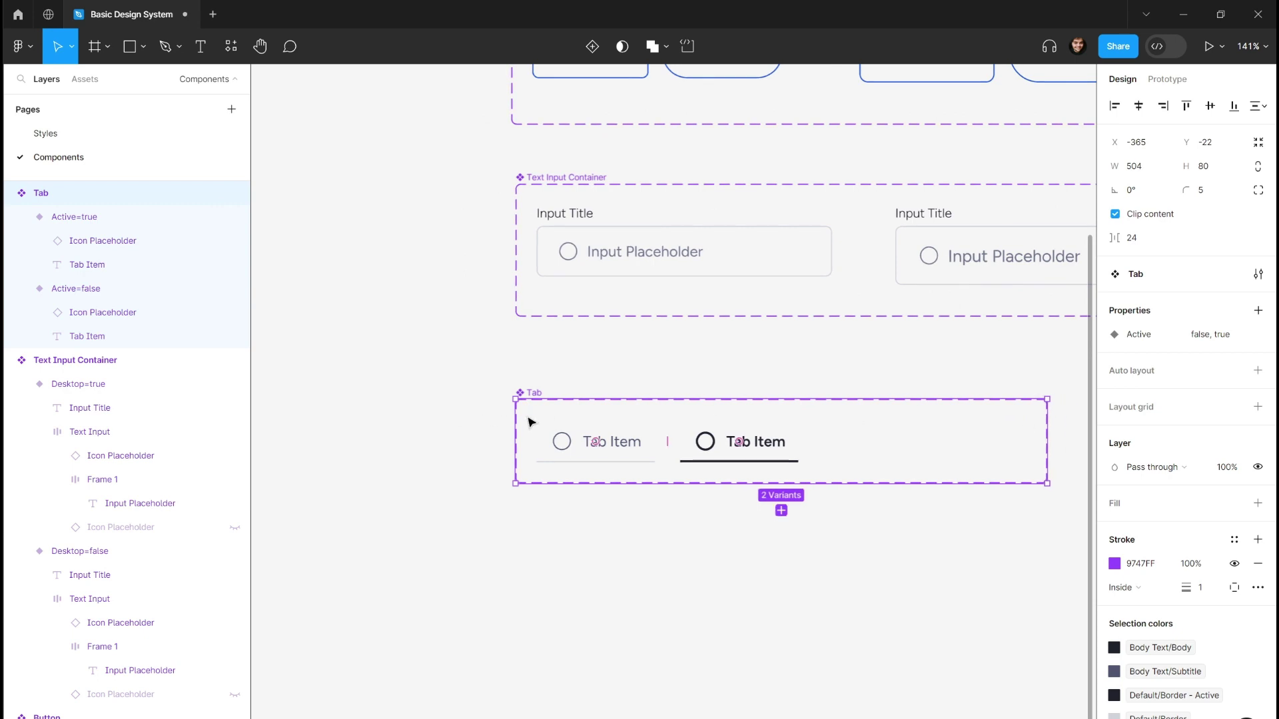
# - Add a boolean property named Icon with the value True to the Tab component set
pyautogui.scroll(-1, 546, 396)
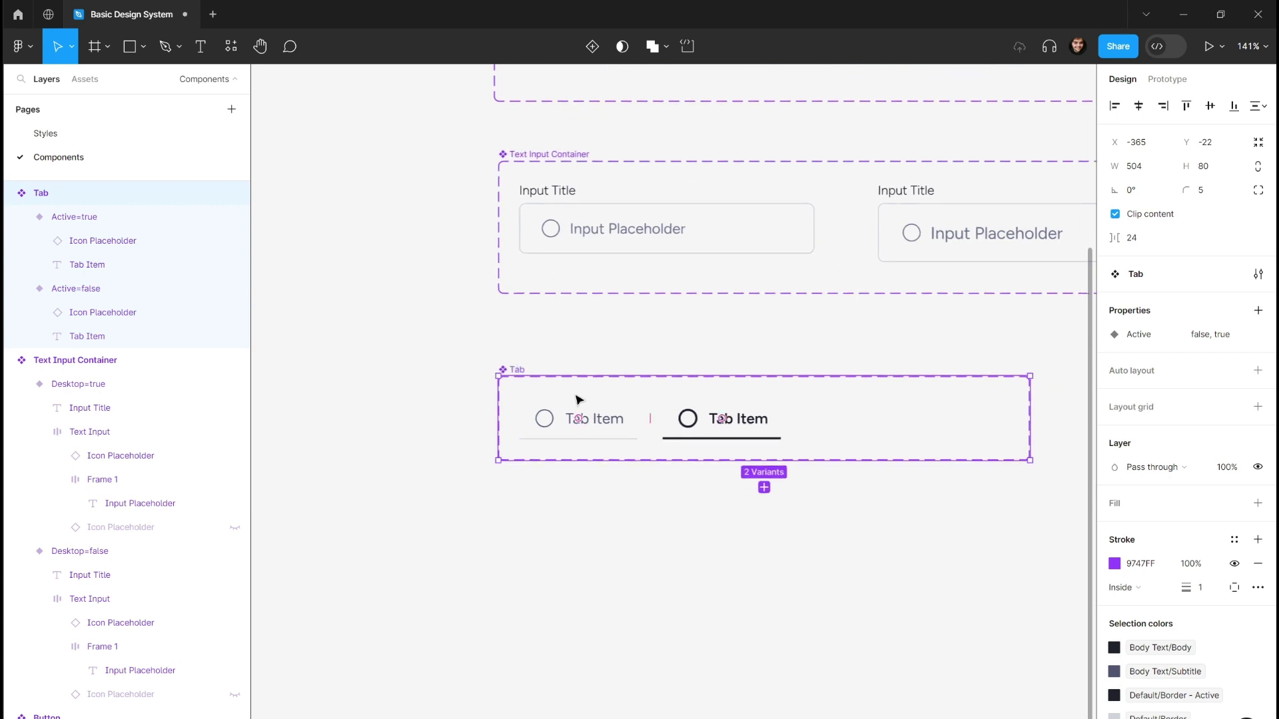
pyautogui.click(556, 418)
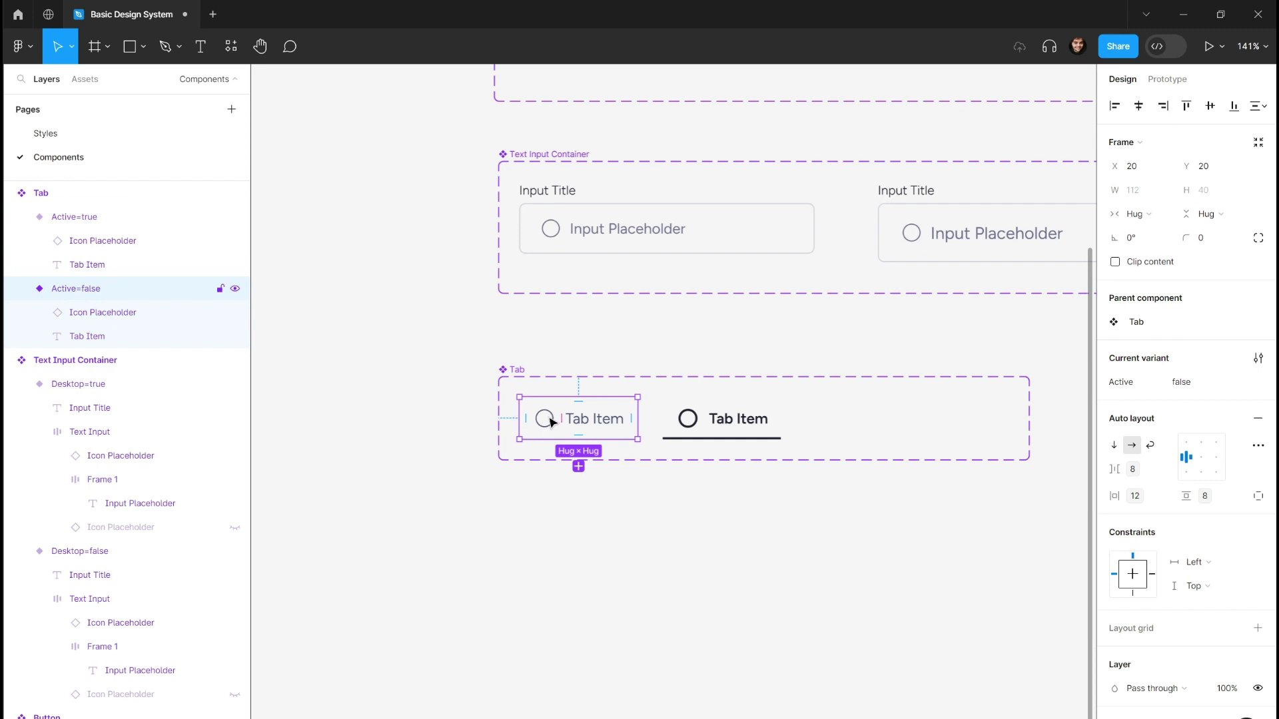
pyautogui.click(517, 370)
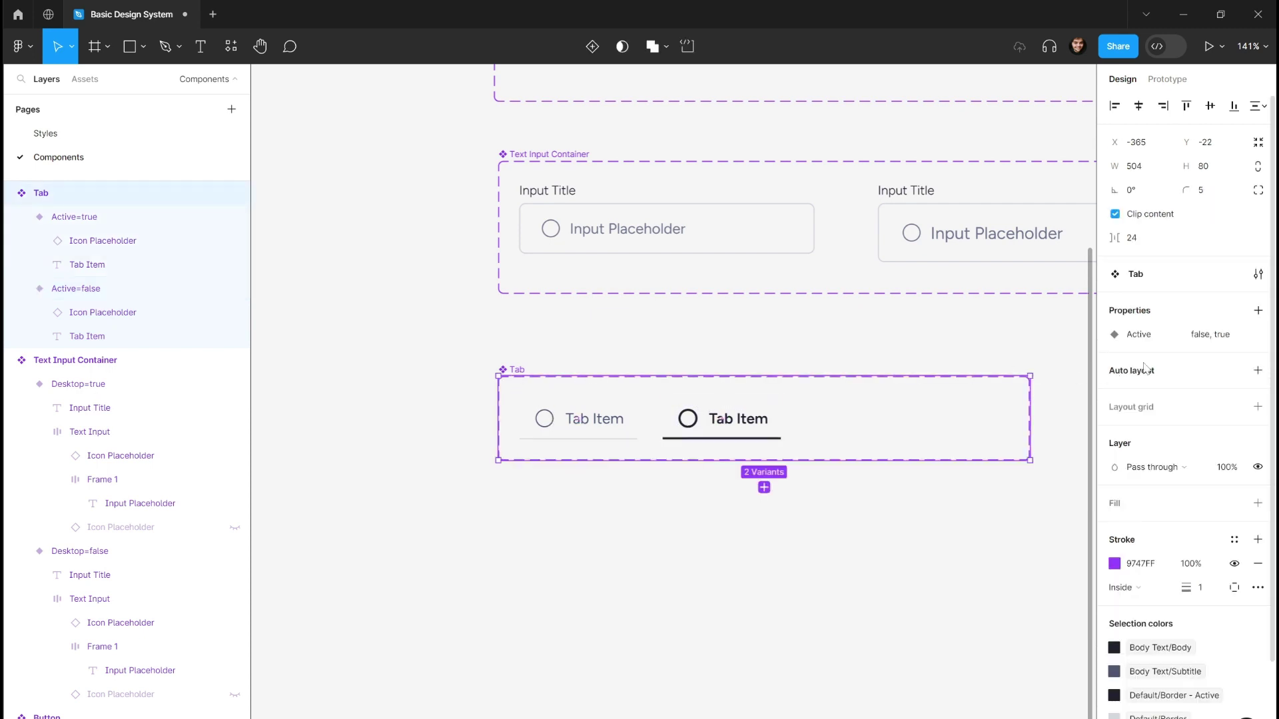
pyautogui.click(1258, 311)
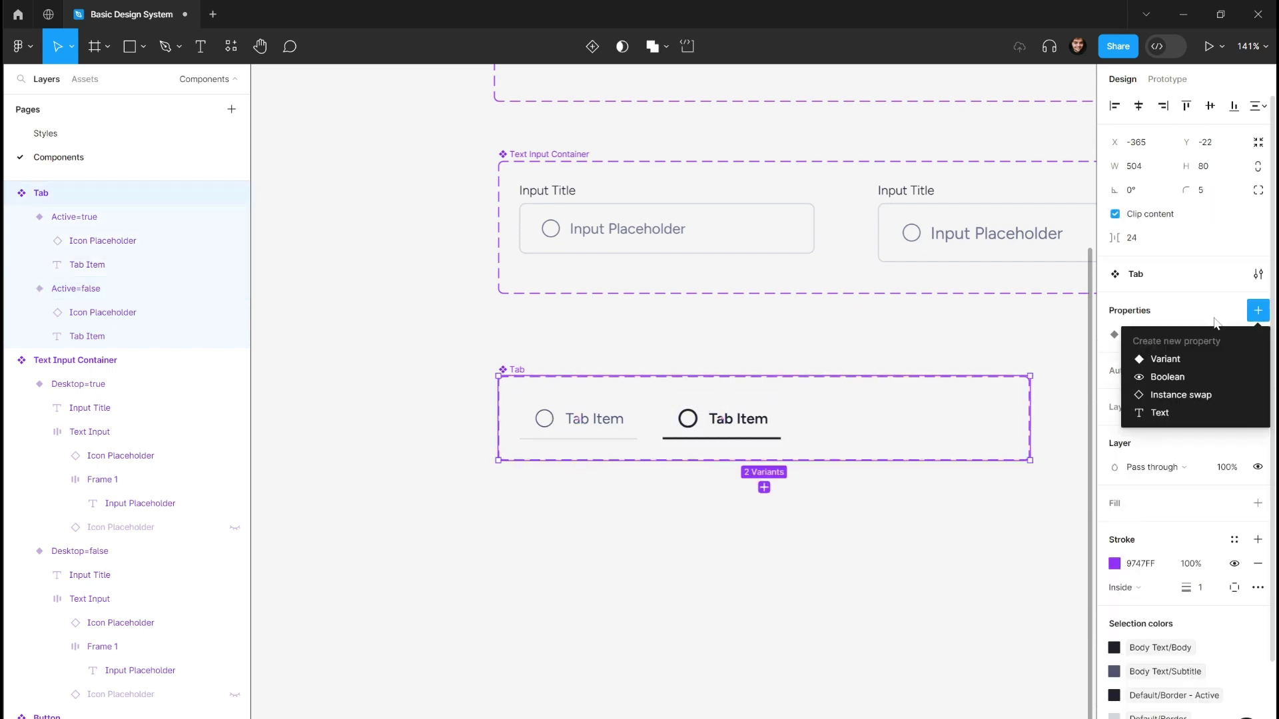
pyautogui.click(1168, 374)
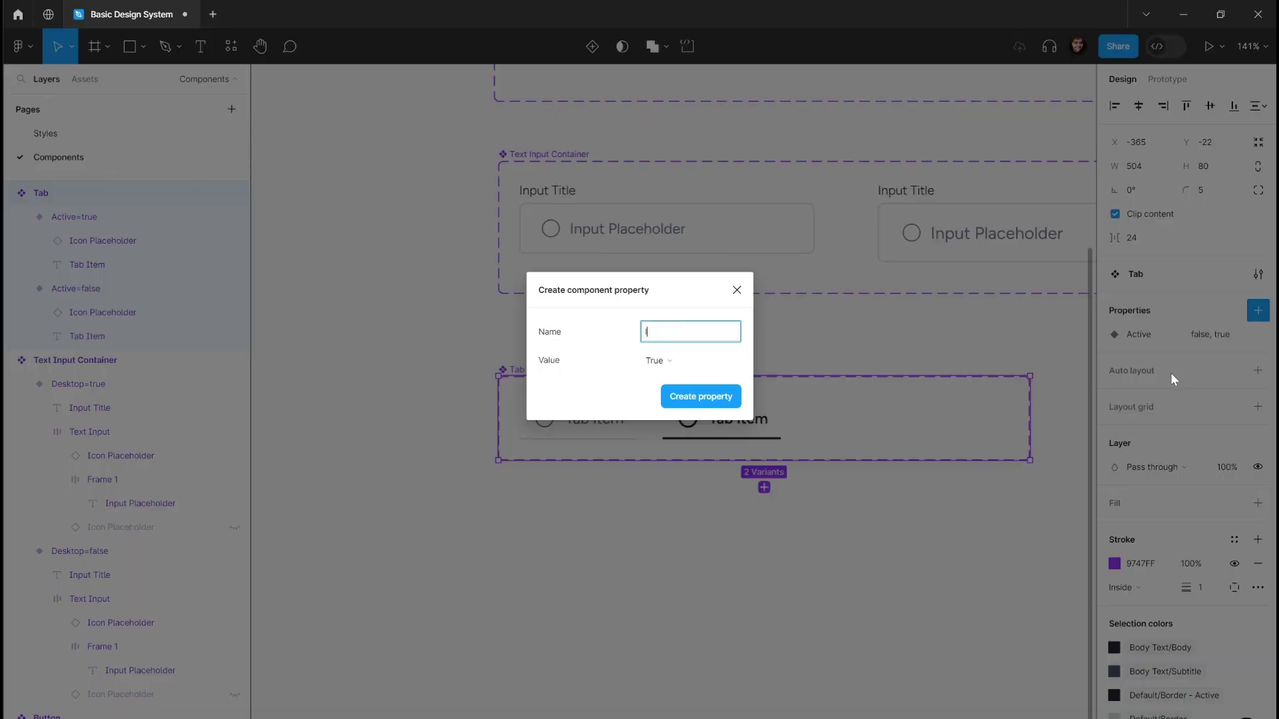
pyautogui.click(699, 397)
# - Duplicate both Tab variants beside the originals inside the component set and open the copies' Active value for editing
pyautogui.click(633, 427)
pyautogui.keyDown('shift'); pyautogui.click(696, 429); pyautogui.keyUp('shift')
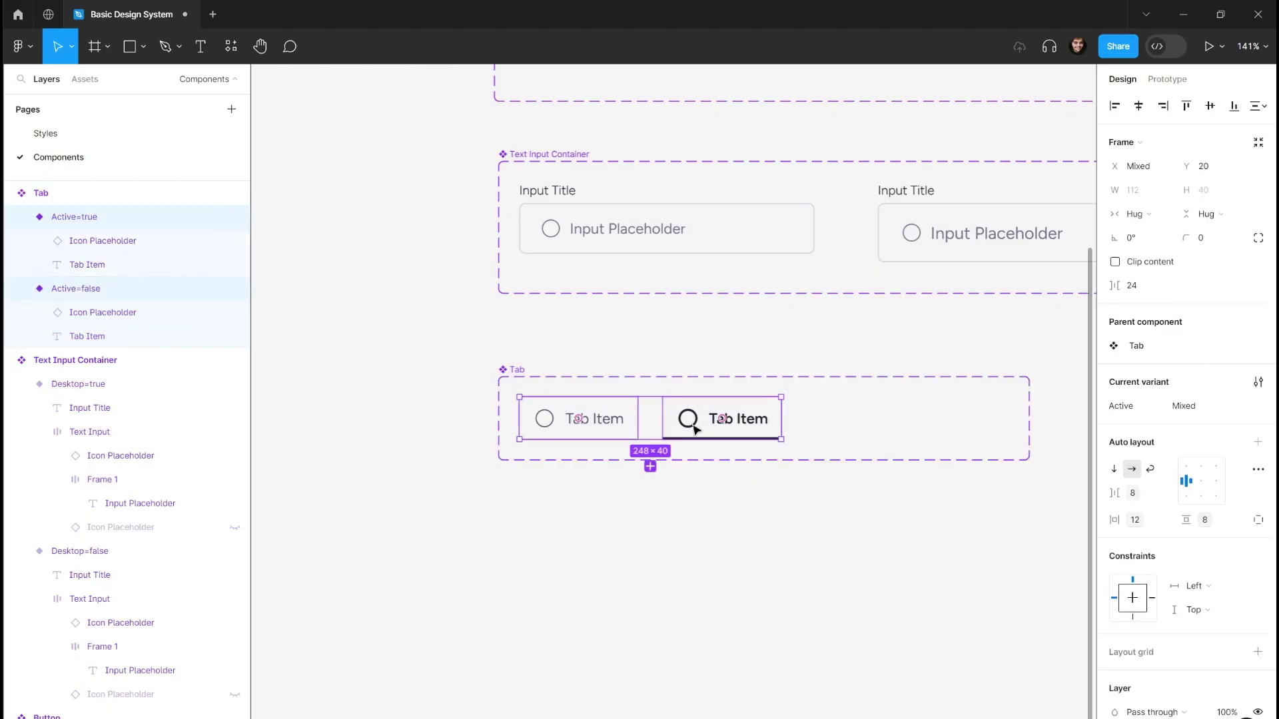
pyautogui.moveTo(693, 422); pyautogui.dragTo(970, 423)
pyautogui.click(931, 386)
pyautogui.hscroll(3, 925, 399)
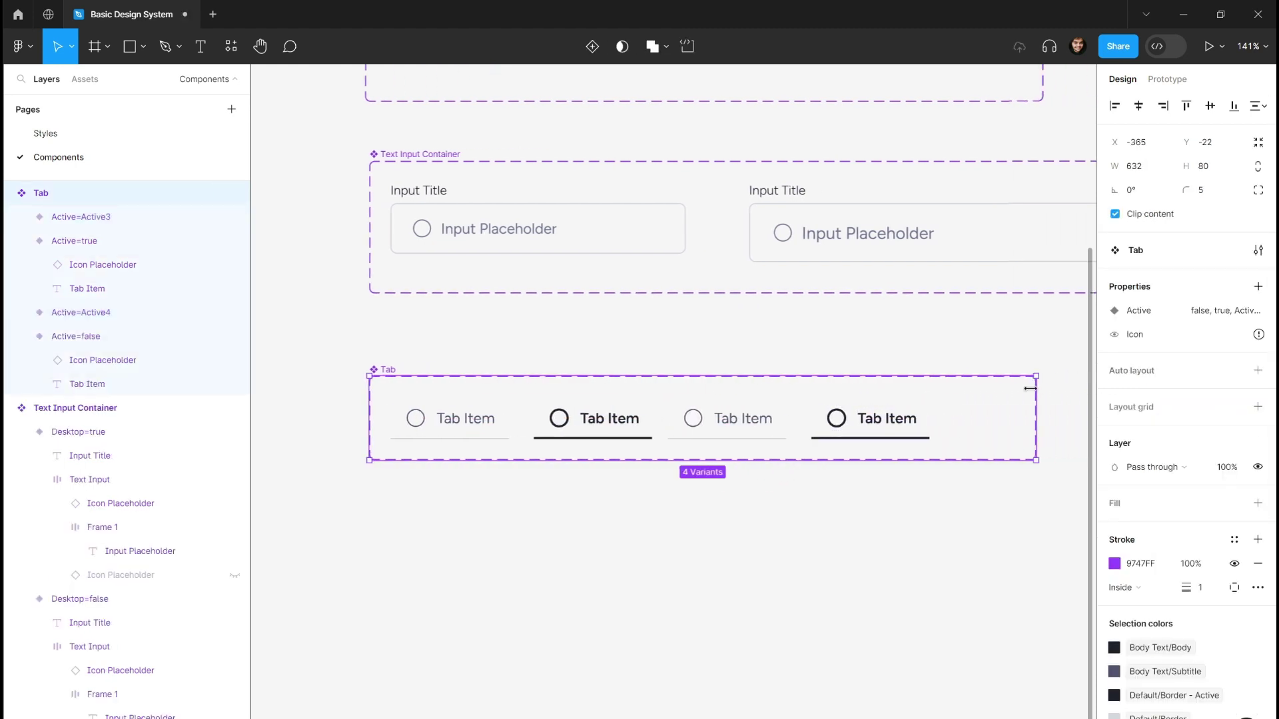
pyautogui.click(922, 412)
pyautogui.keyDown('shift'); pyautogui.click(777, 417); pyautogui.keyUp('shift')
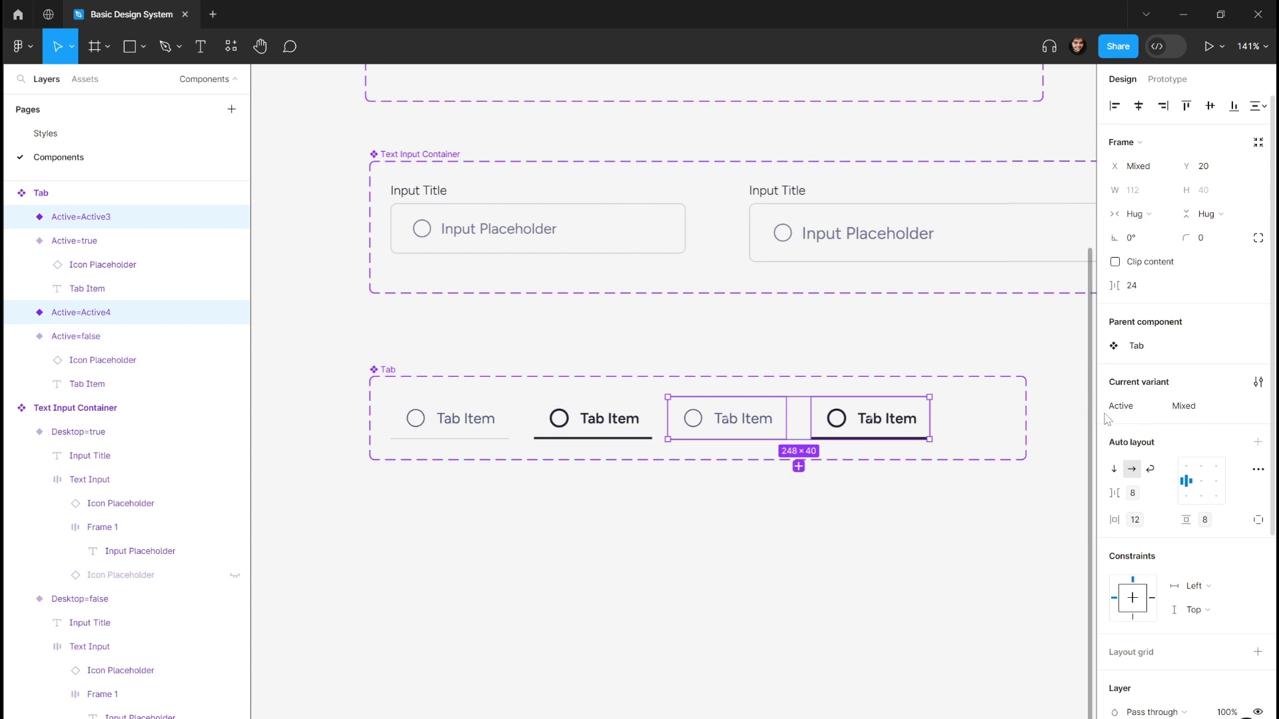
pyautogui.click(1188, 406)
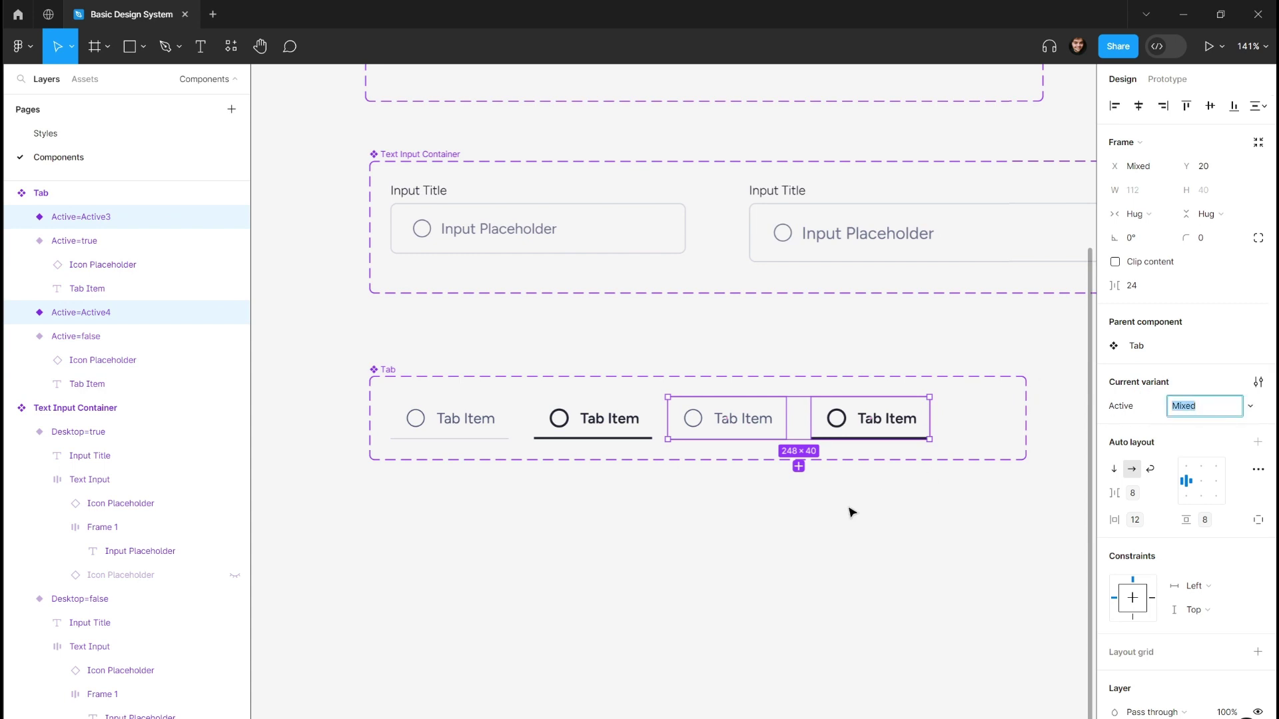
# - Delete the two duplicated variants from the Tab component set
pyautogui.click(864, 427)
pyautogui.click(732, 423)
pyautogui.click(832, 426)
pyautogui.click(834, 421)
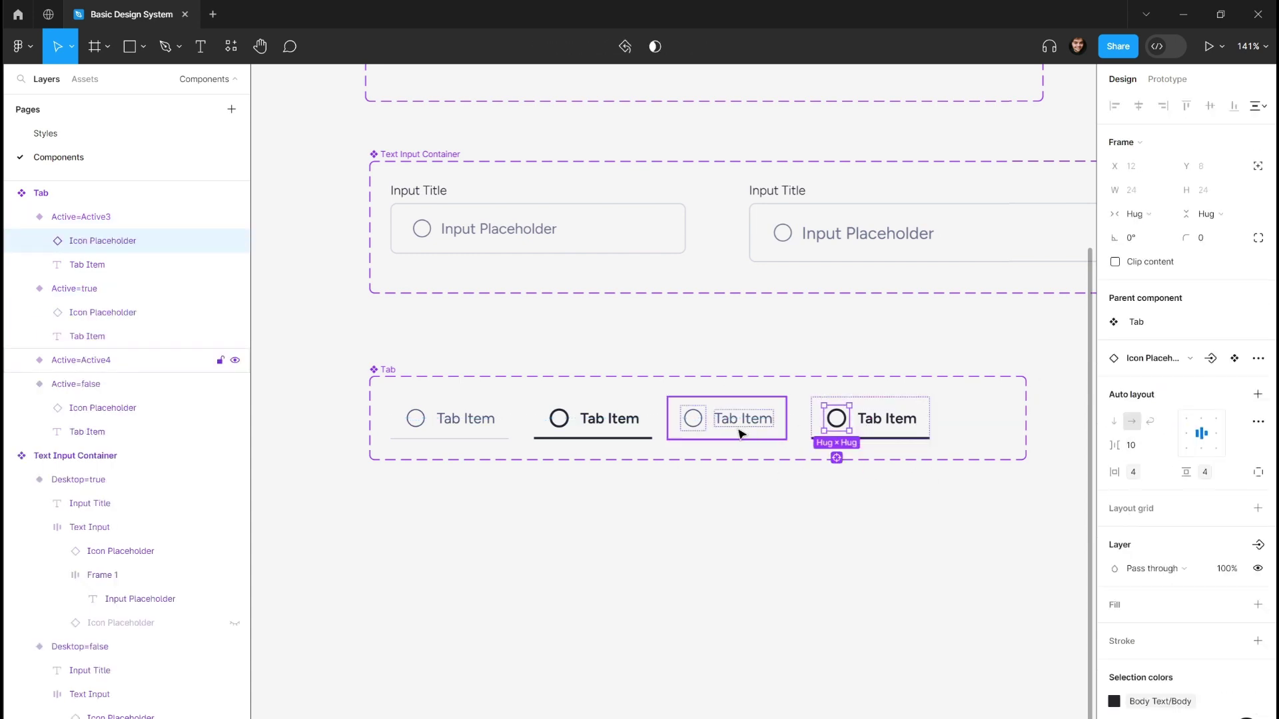
pyautogui.click(696, 423)
pyautogui.click(843, 488)
pyautogui.moveTo(907, 482); pyautogui.dragTo(691, 398)
pyautogui.press('Delete')
# - Narrow the Tab component set to 290 so that it fits its two variants
pyautogui.click(387, 370)
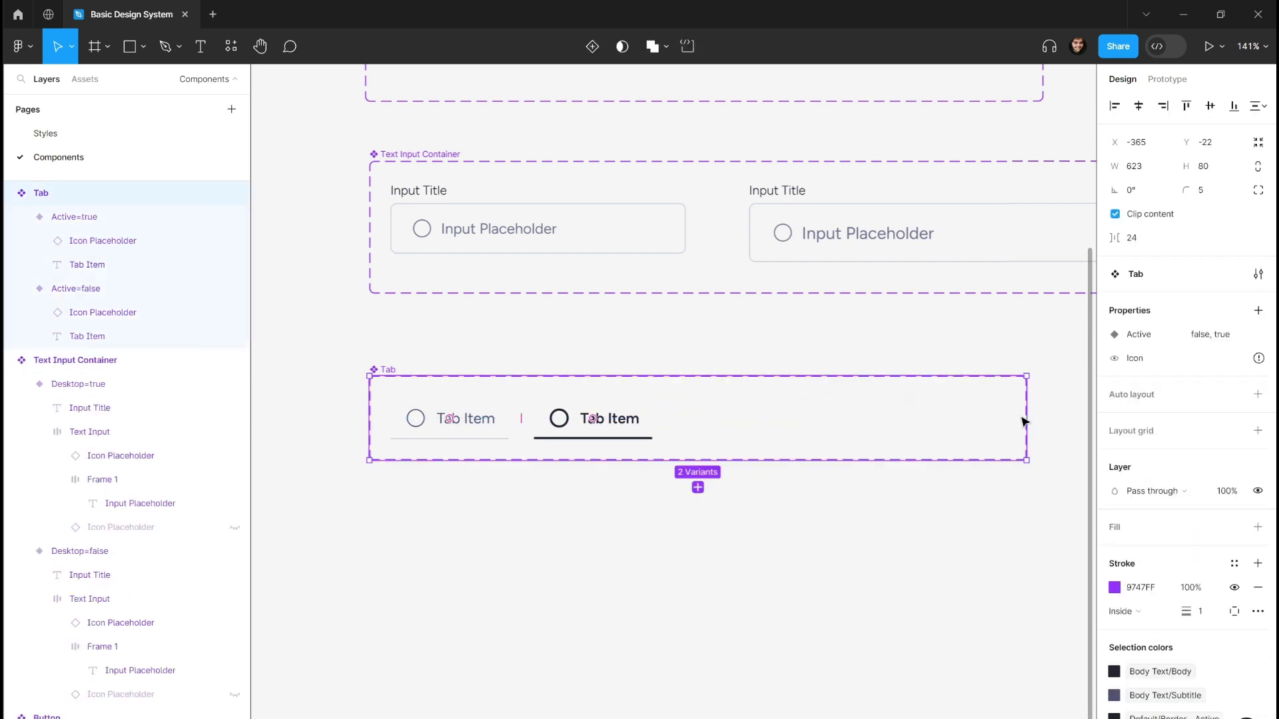
pyautogui.moveTo(1026, 420); pyautogui.dragTo(776, 417)
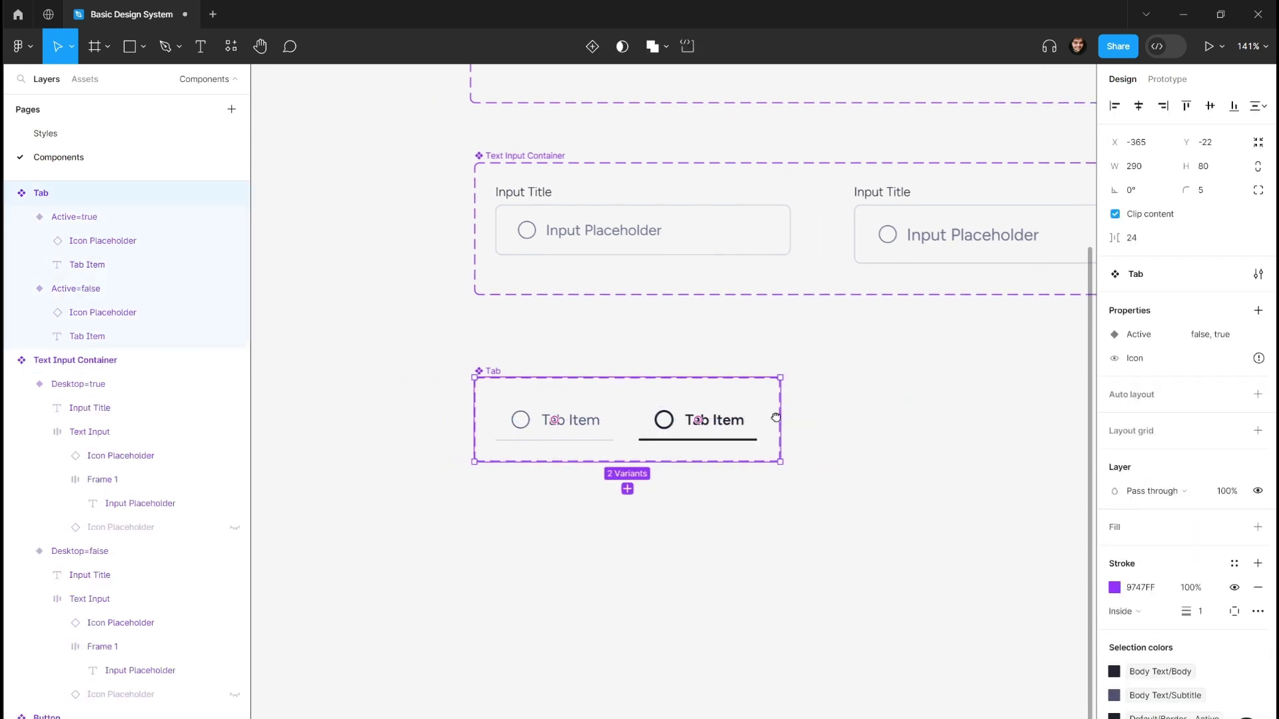
# - Link the layer visibility of the icon placeholders in both Tab variants to the Icon boolean property
pyautogui.scroll(5, 776, 417)
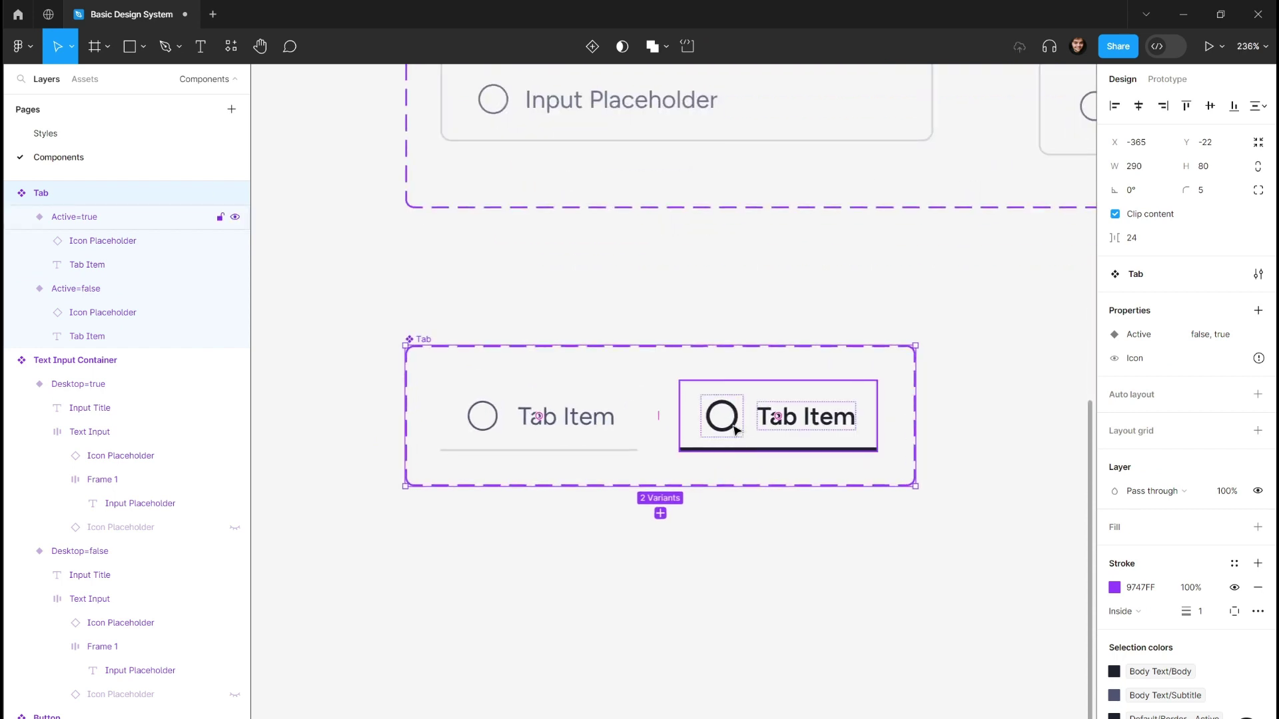
pyautogui.doubleClick(731, 429)
pyautogui.keyDown('shift'); pyautogui.click(481, 415); pyautogui.keyUp('shift')
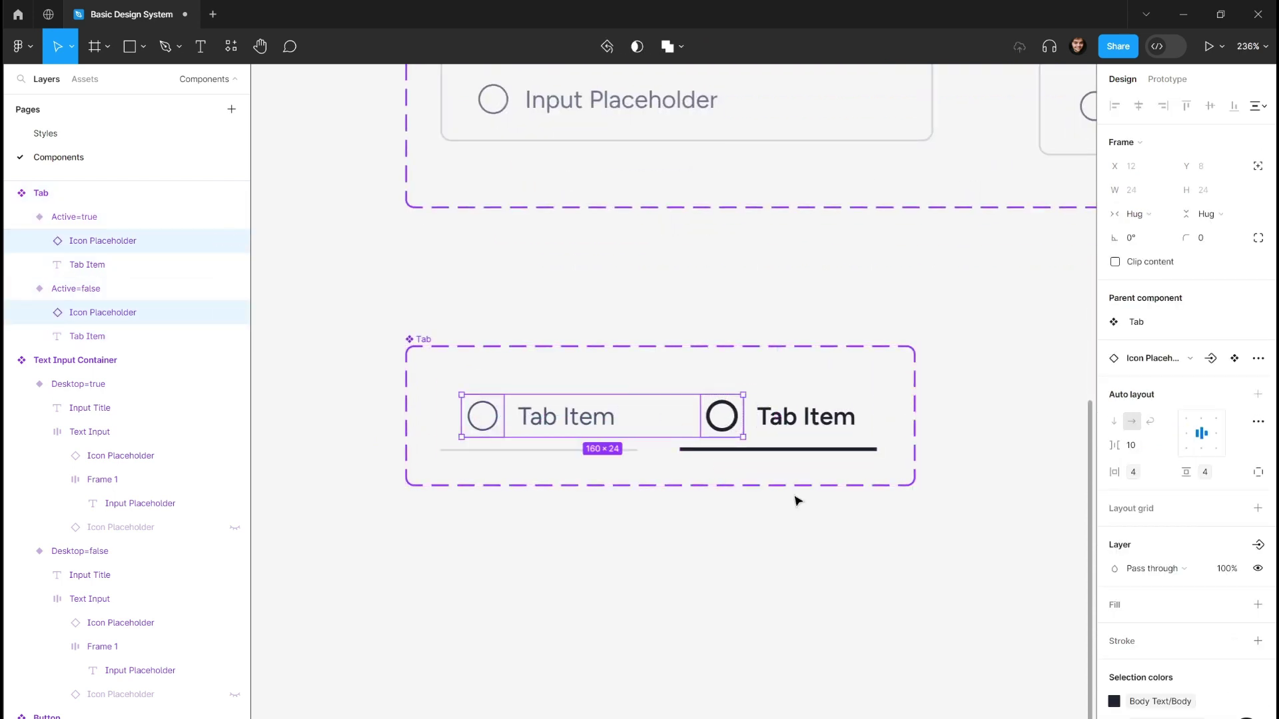
pyautogui.scroll(-1, 1158, 620)
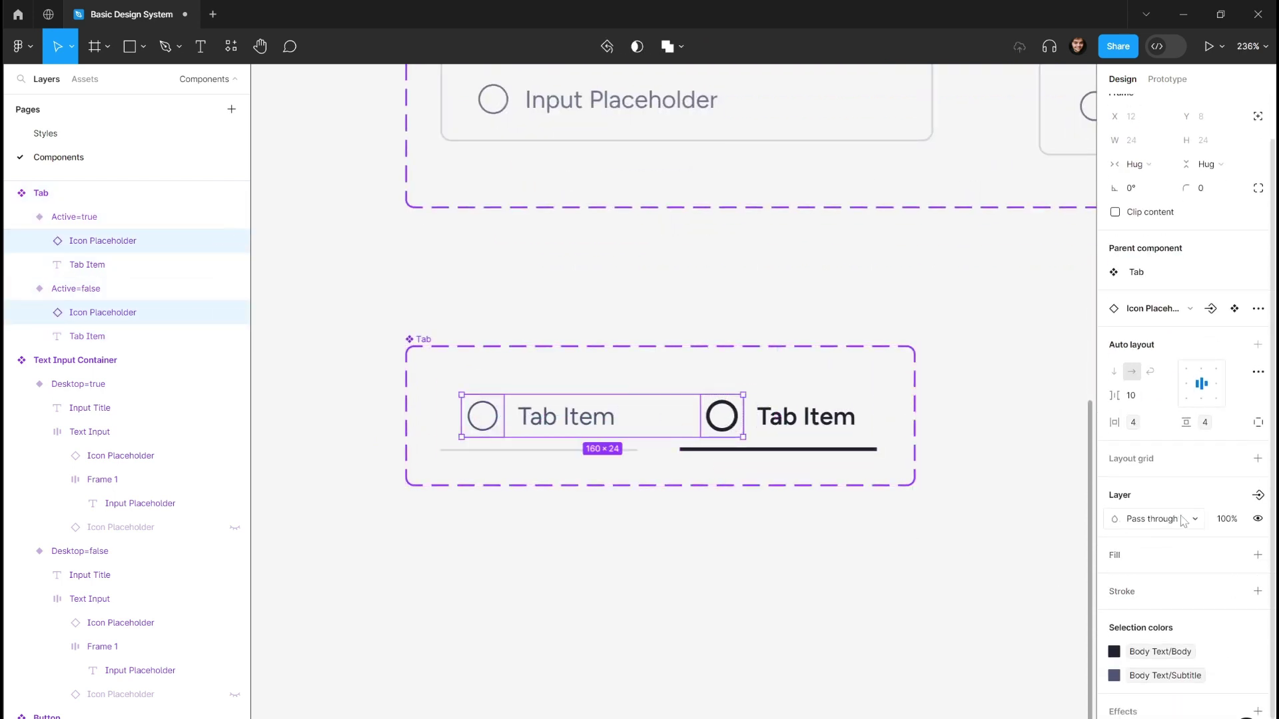
pyautogui.click(1256, 495)
pyautogui.click(1144, 526)
pyautogui.click(811, 528)
pyautogui.scroll(-3, 811, 529)
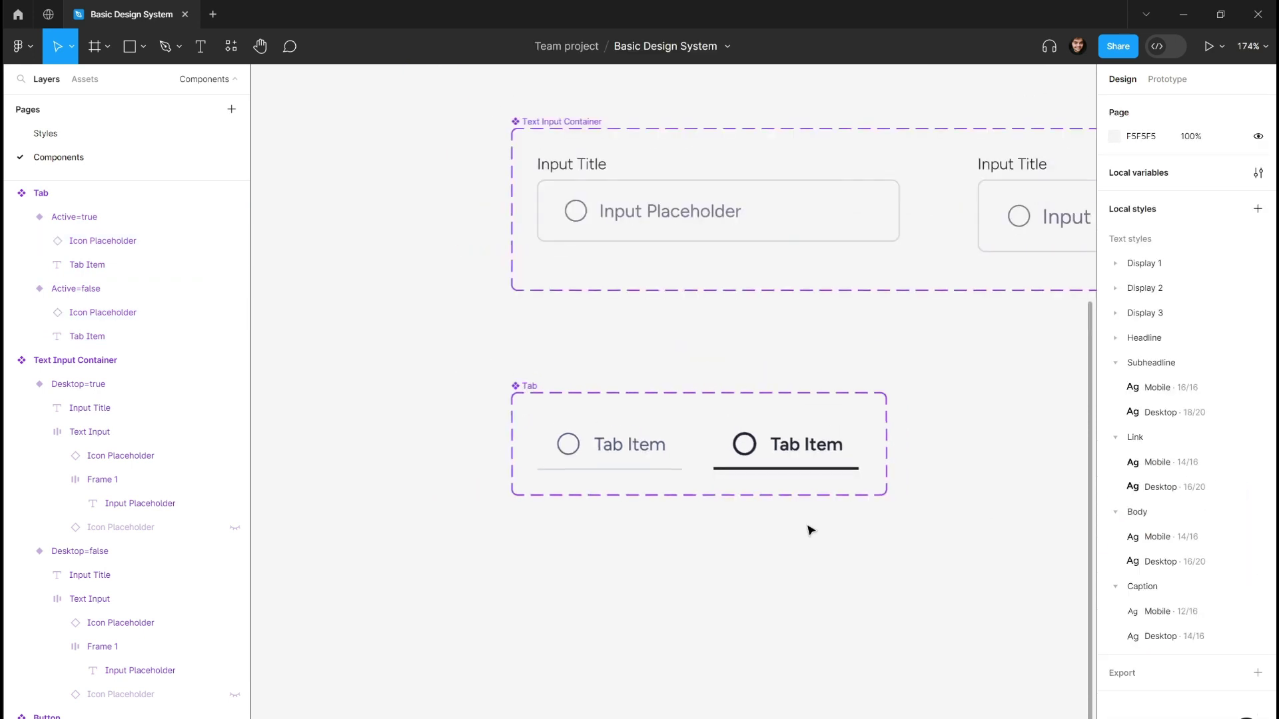
pyautogui.scroll(-3, 810, 530)
pyautogui.click(836, 453)
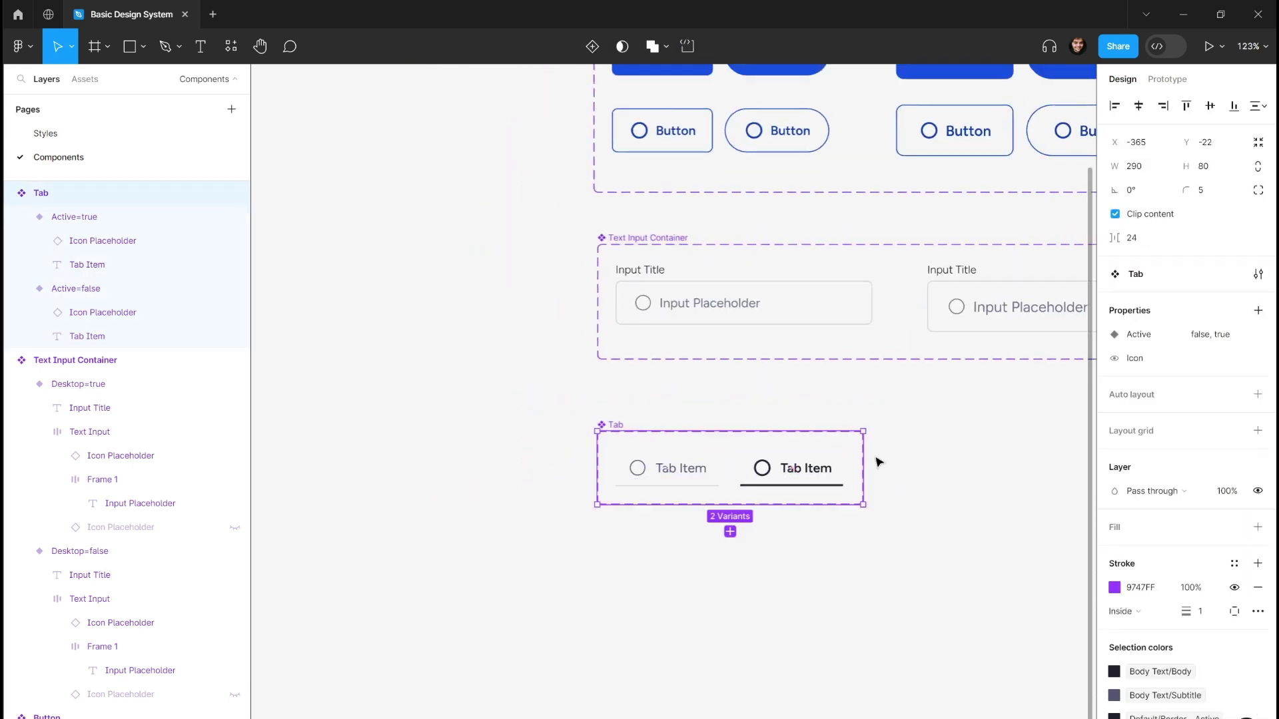
pyautogui.click(834, 414)
pyautogui.moveTo(904, 529); pyautogui.dragTo(818, 455)
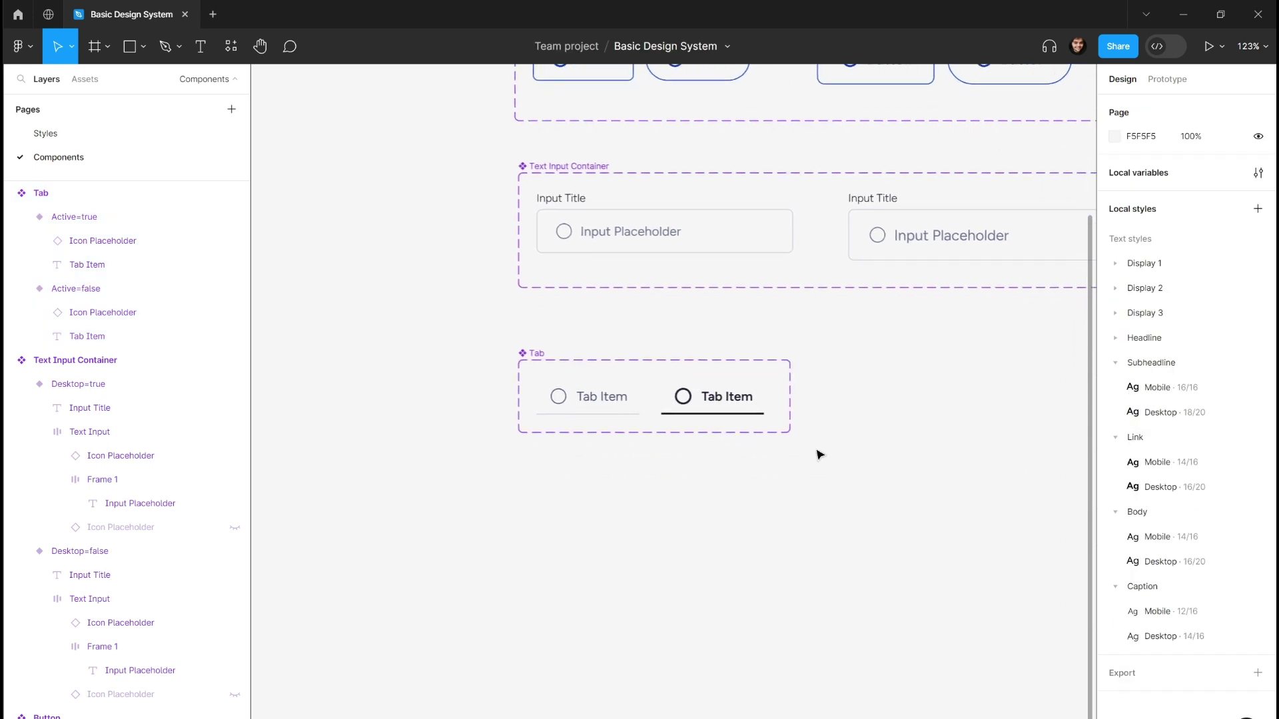
pyautogui.scroll(-1, 725, 449)
pyautogui.scroll(-2, 636, 419)
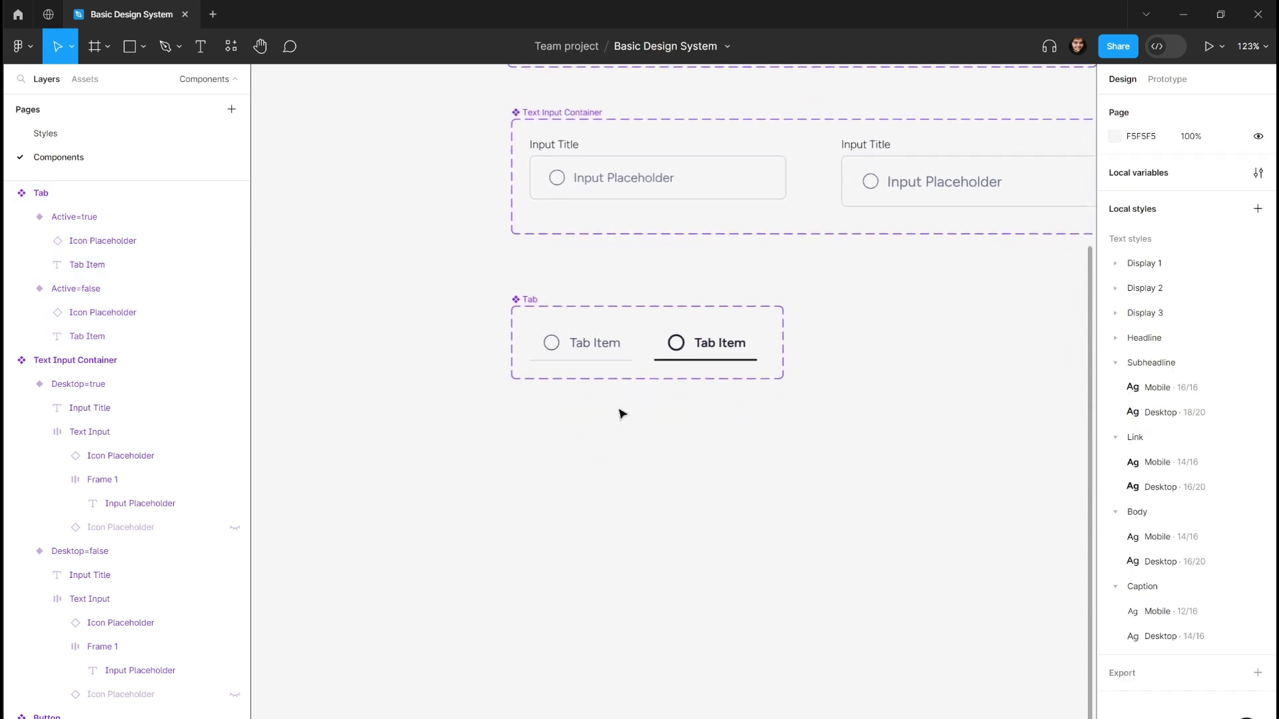
# - Place an instance of the Active=false Tab variant below the component set at X -345, Y 168
pyautogui.click(581, 346)
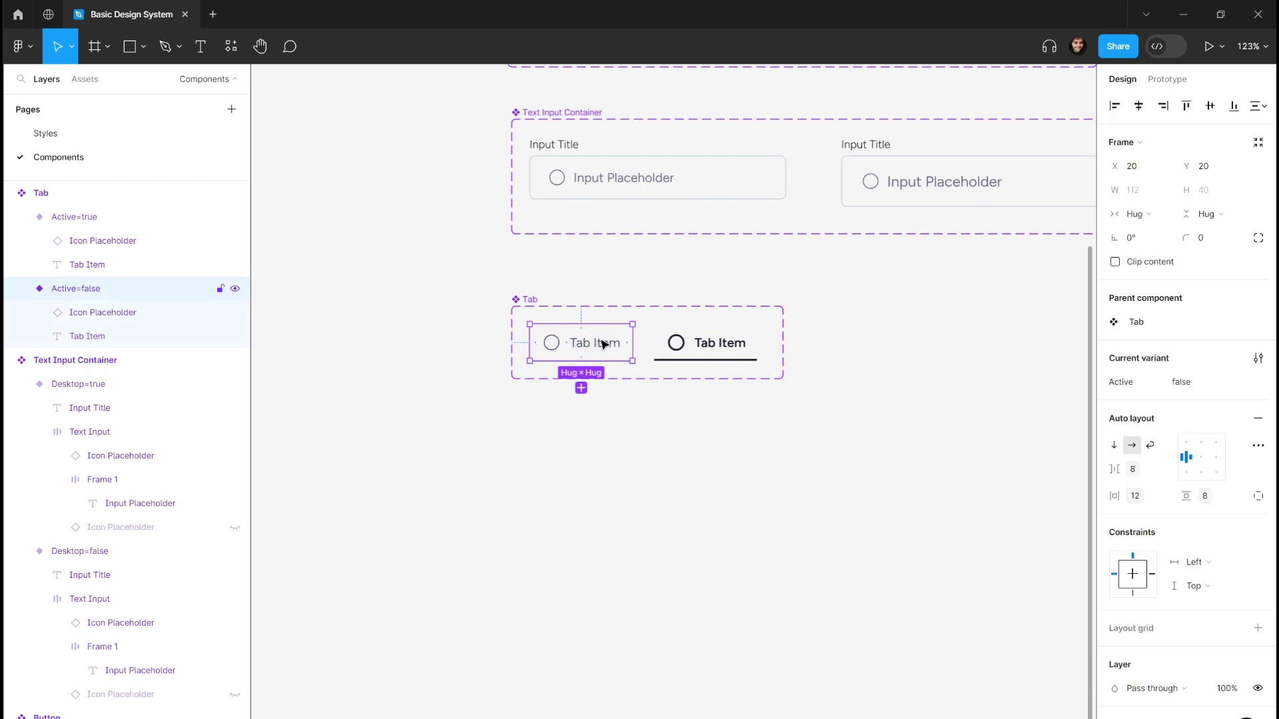
pyautogui.moveTo(599, 338); pyautogui.dragTo(600, 499)
pyautogui.scroll(3, 573, 513)
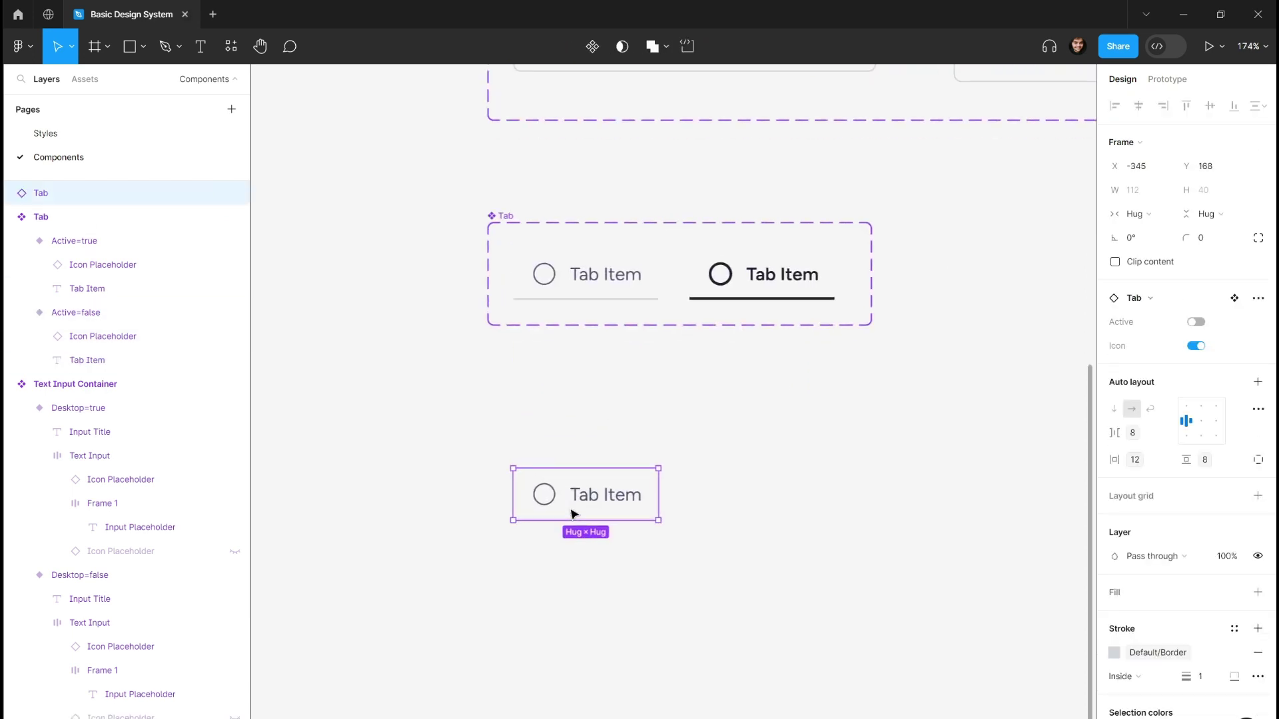
pyautogui.scroll(3, 594, 488)
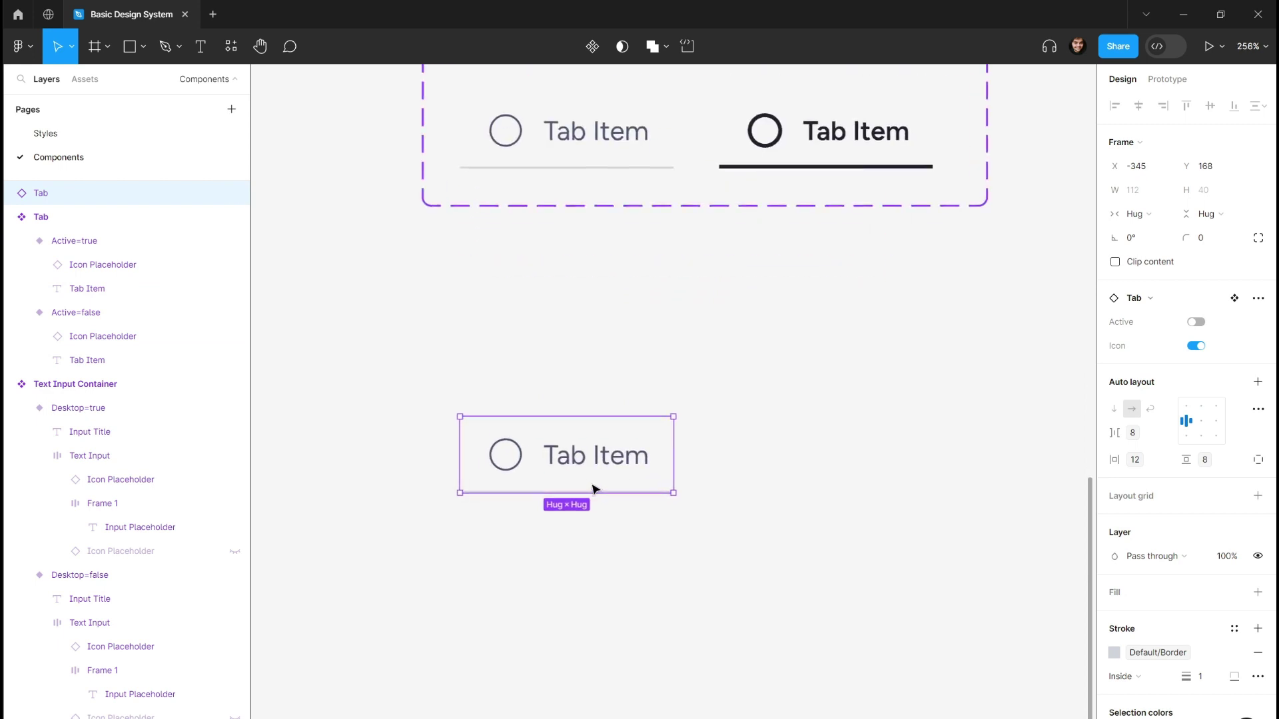
pyautogui.scroll(-5, 592, 468)
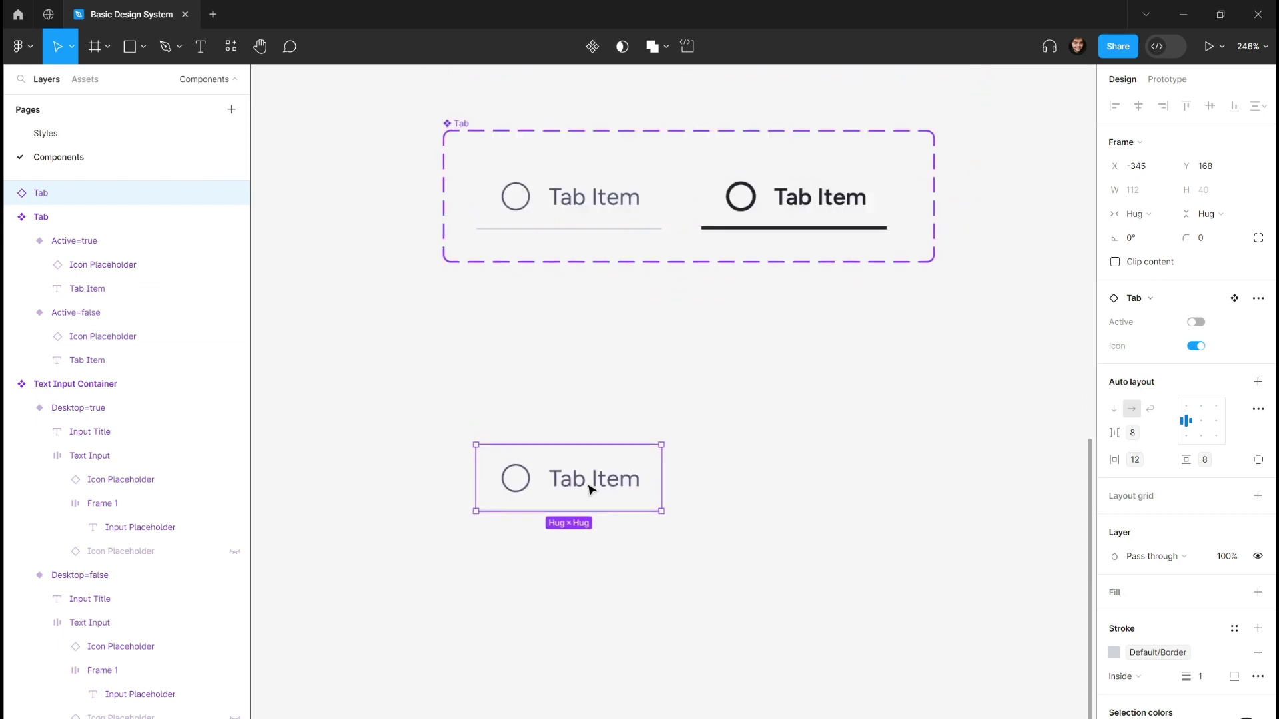
pyautogui.scroll(-1, 574, 469)
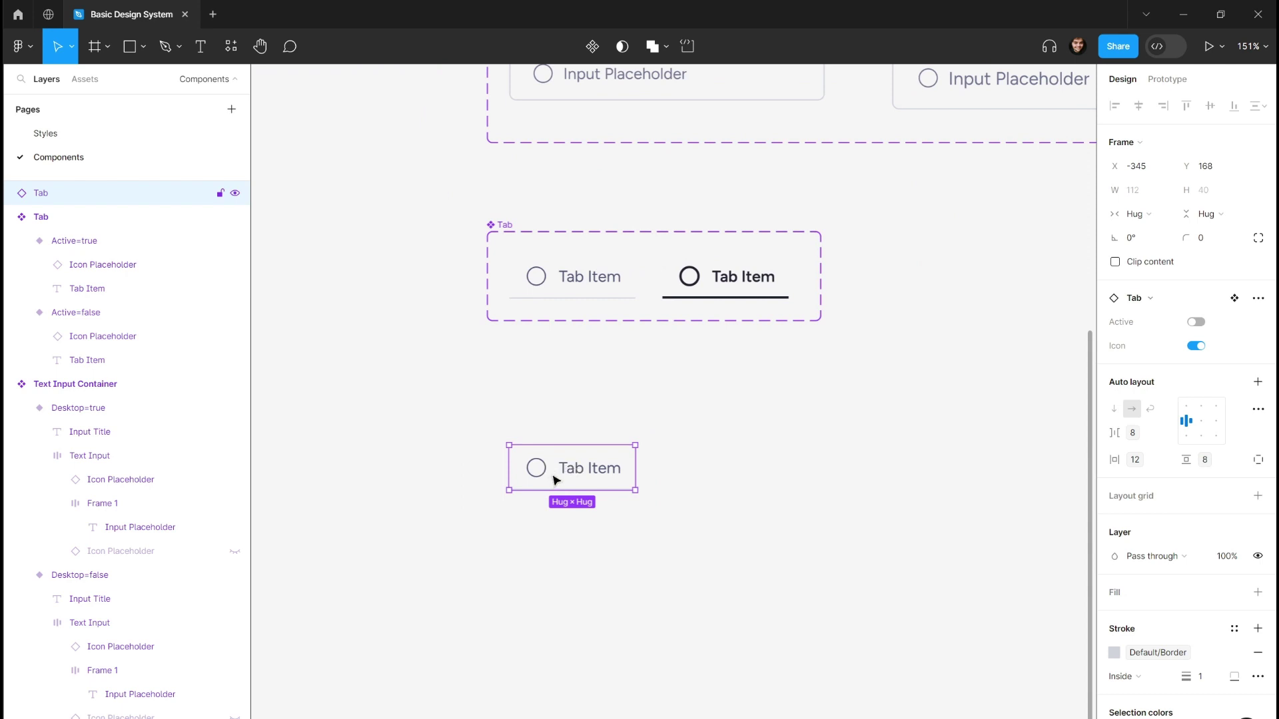
# - Duplicate the Tab instance twice to form a row of three adjoining tabs
pyautogui.moveTo(547, 470); pyautogui.dragTo(676, 475)
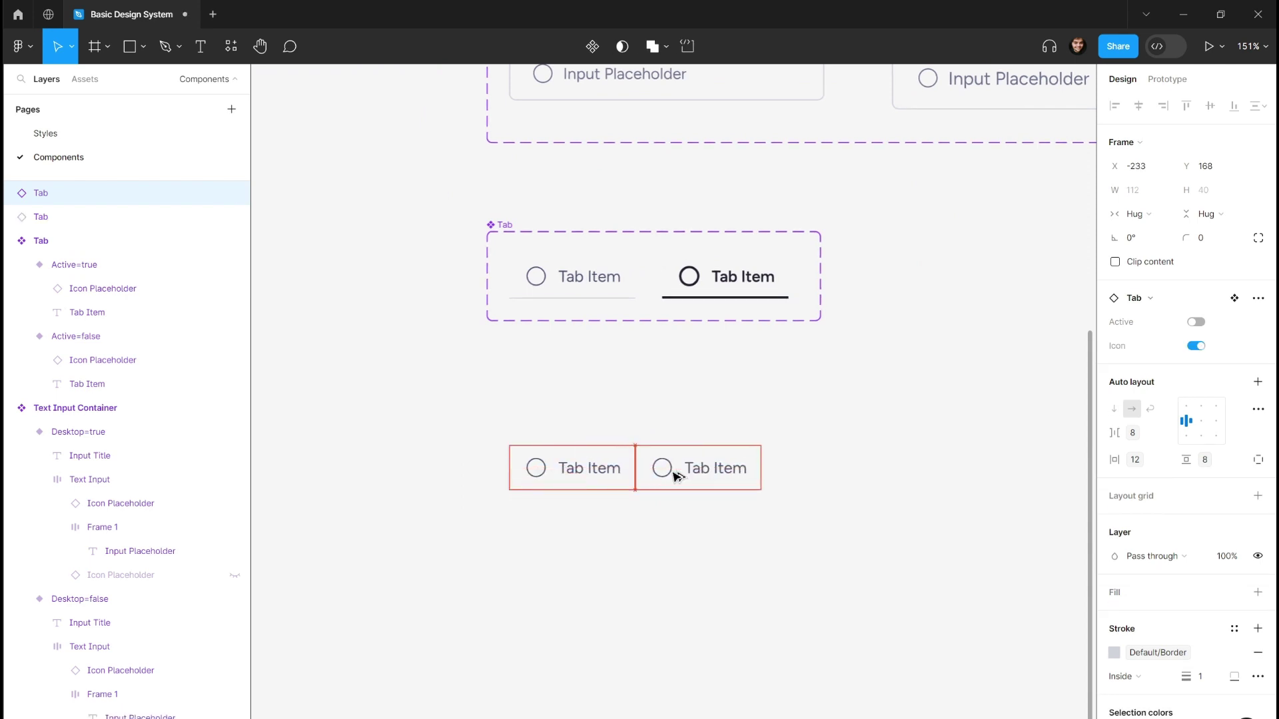
pyautogui.hotkey('ctrl', 'd')
pyautogui.click(674, 523)
pyautogui.scroll(-2, 674, 526)
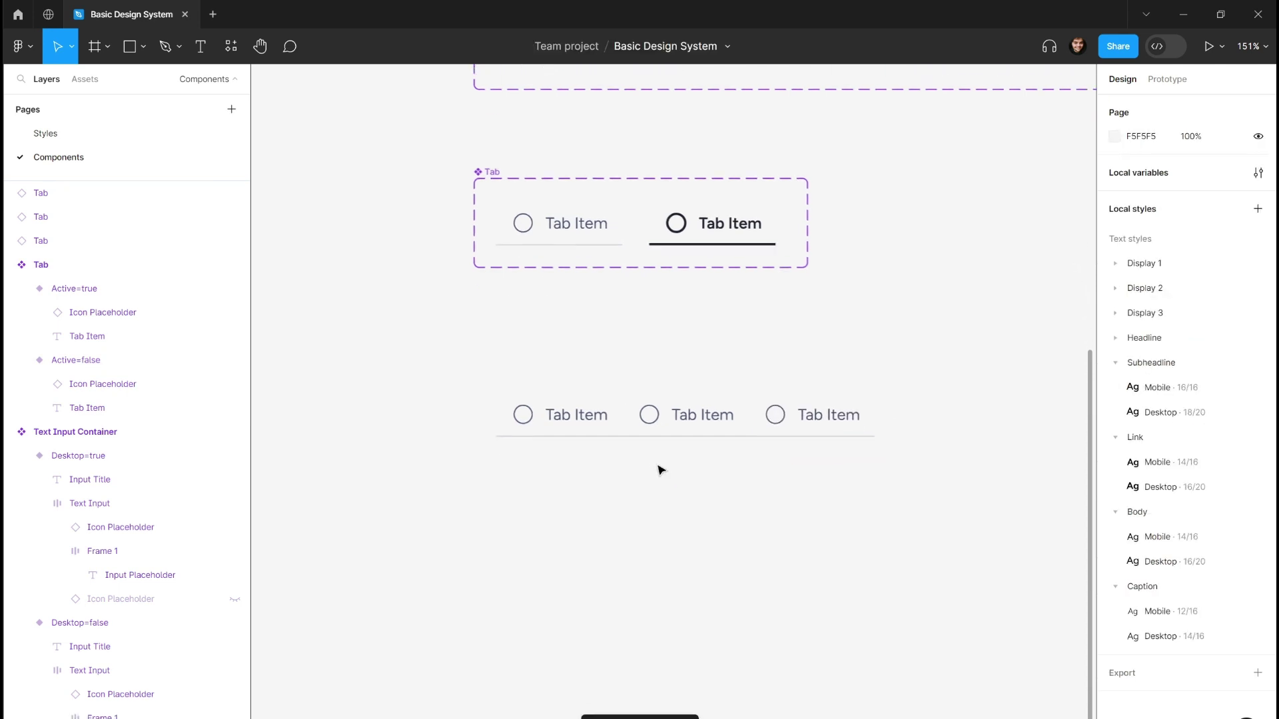
# - Wrap the three Tab instances in a horizontal auto layout frame
pyautogui.keyDown('ctrl'); pyautogui.scroll(3, 660, 470); pyautogui.keyUp('ctrl')
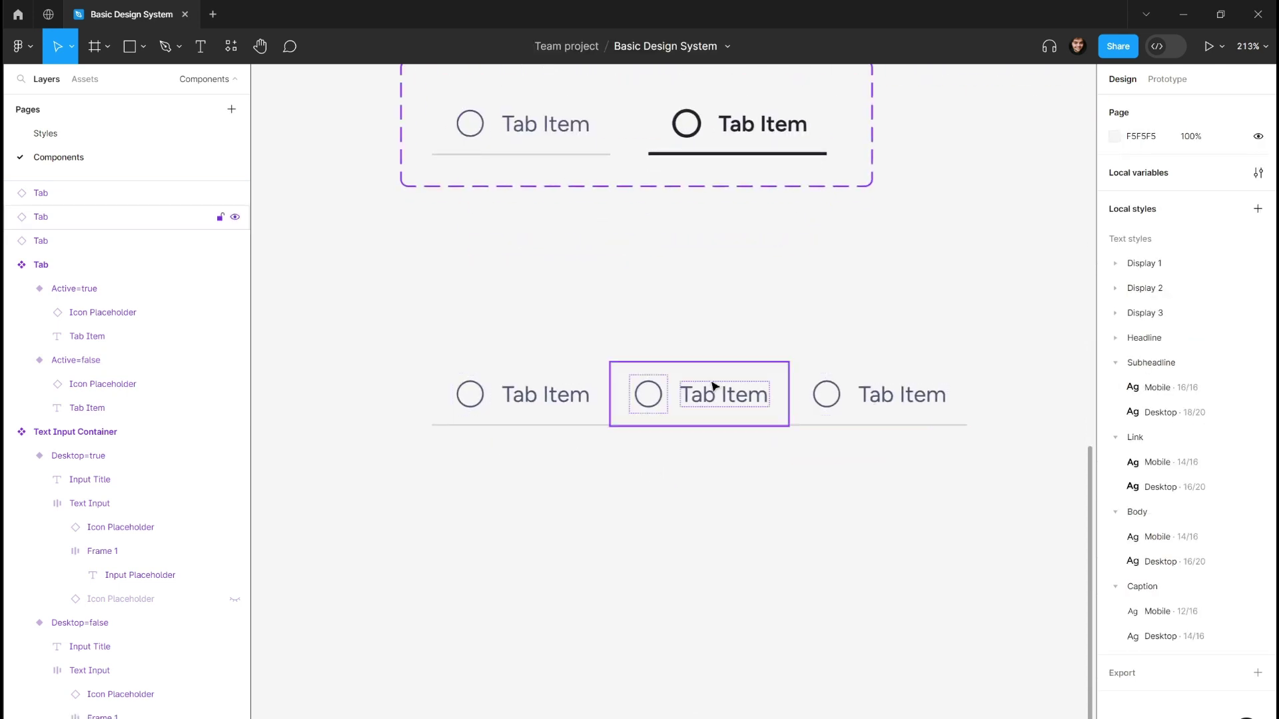
pyautogui.moveTo(996, 345); pyautogui.dragTo(469, 449)
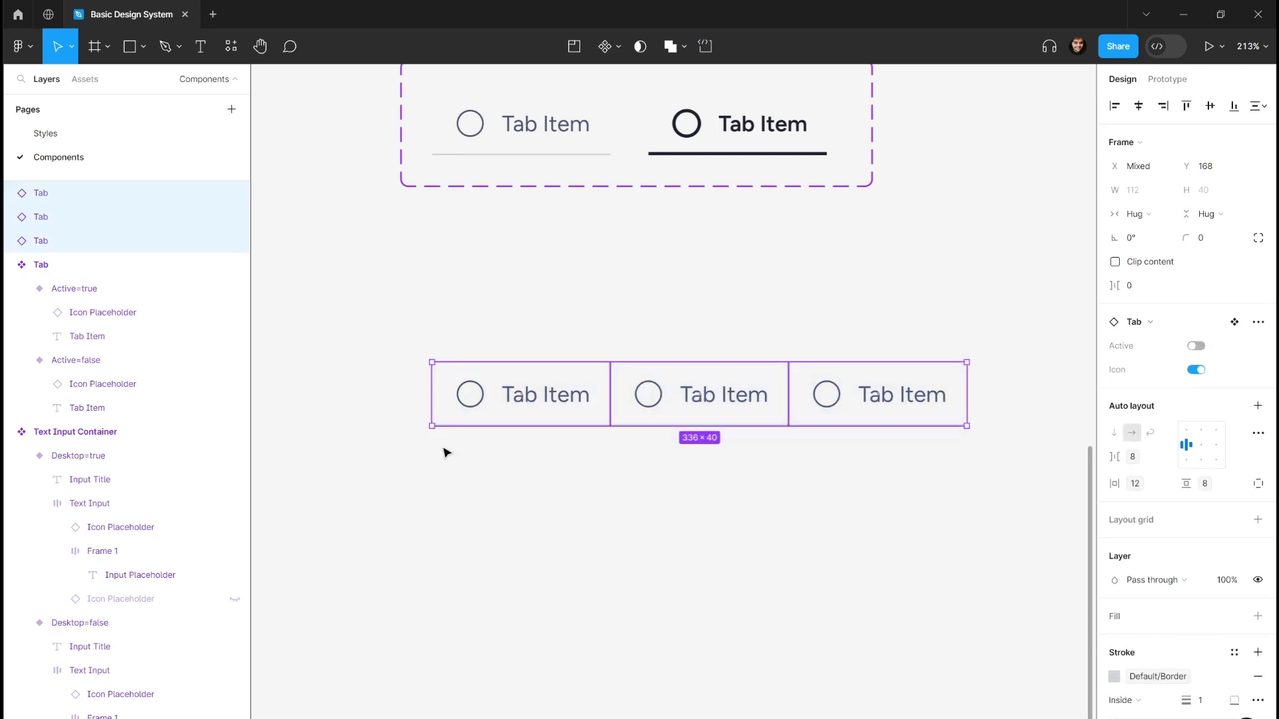
pyautogui.hotkey('shift', 'a')
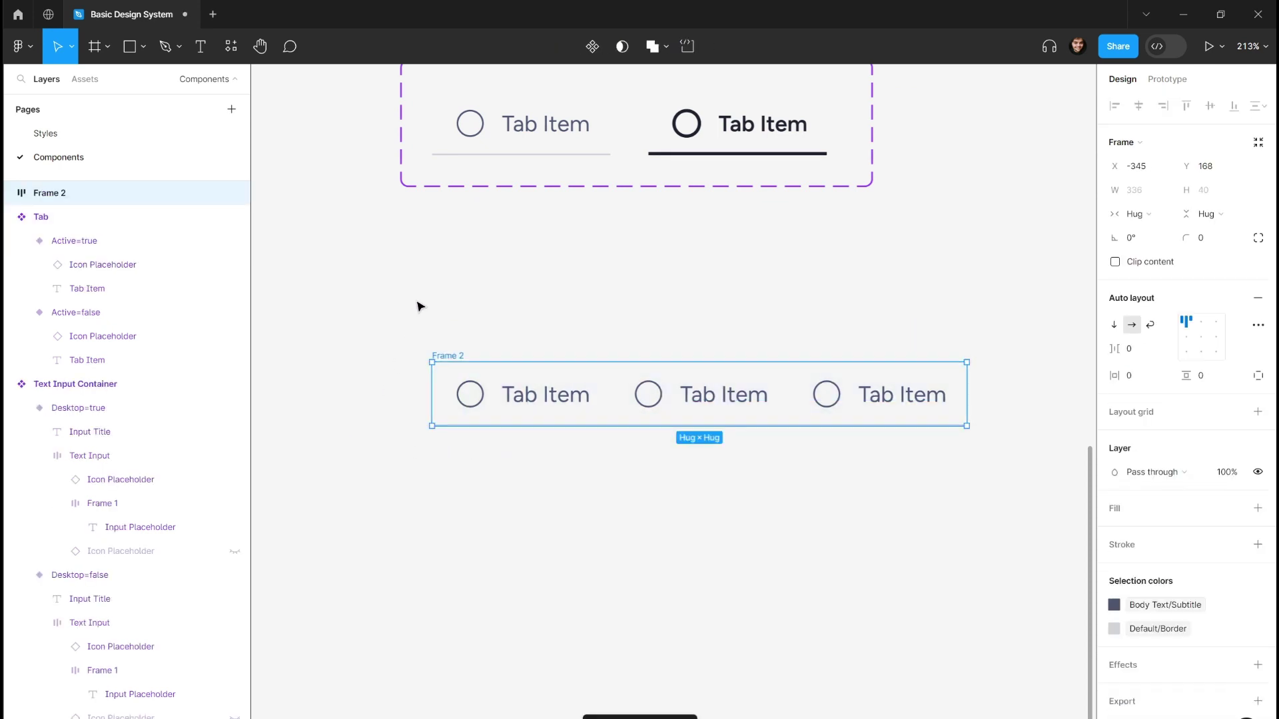
pyautogui.click(418, 305)
# - Turn on the Active property of the first tab in the row
pyautogui.click(542, 396)
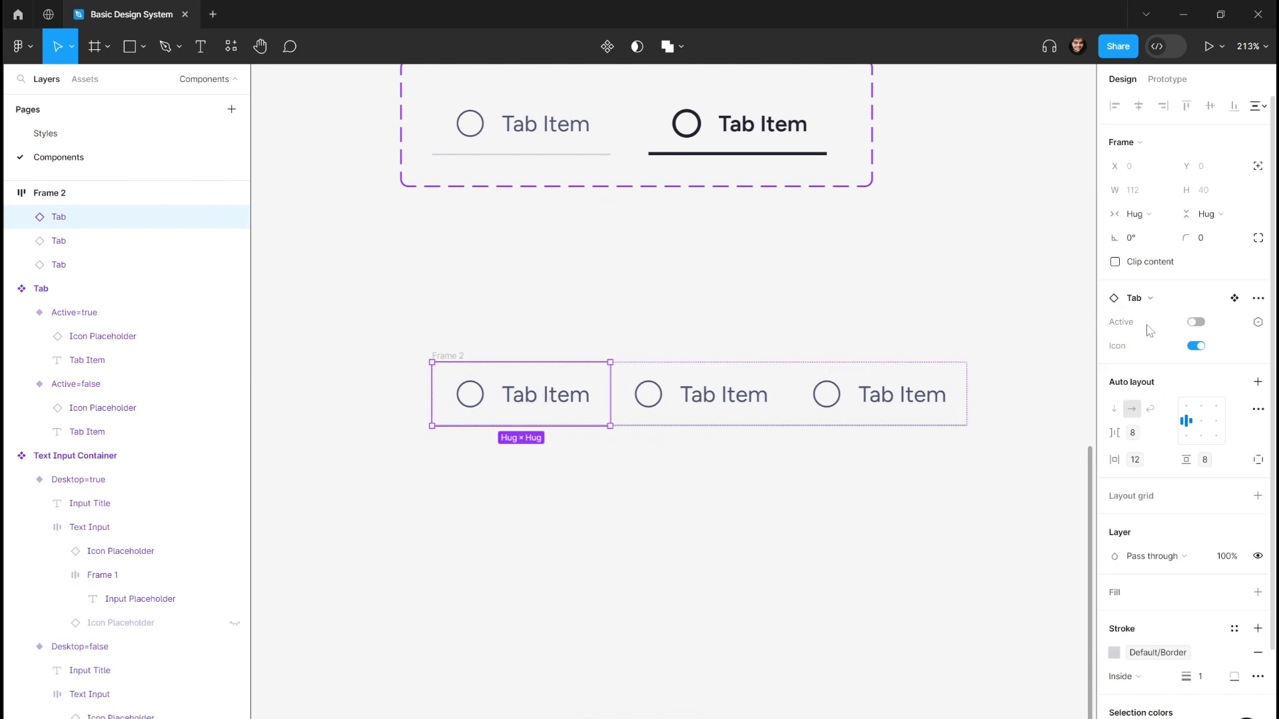
pyautogui.click(1195, 323)
pyautogui.click(704, 288)
# - Move the tab row frame closer to the component set, to X -346, Y 144
pyautogui.scroll(-5, 646, 291)
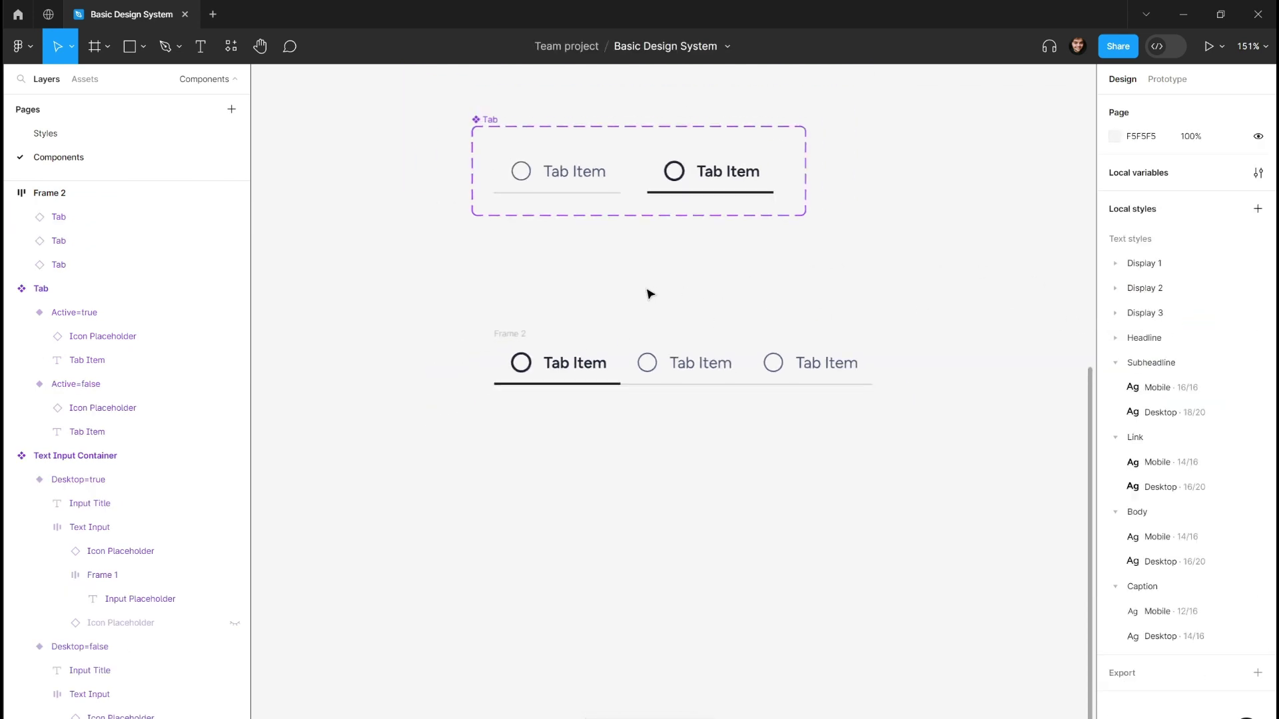
pyautogui.moveTo(576, 316); pyautogui.dragTo(574, 299)
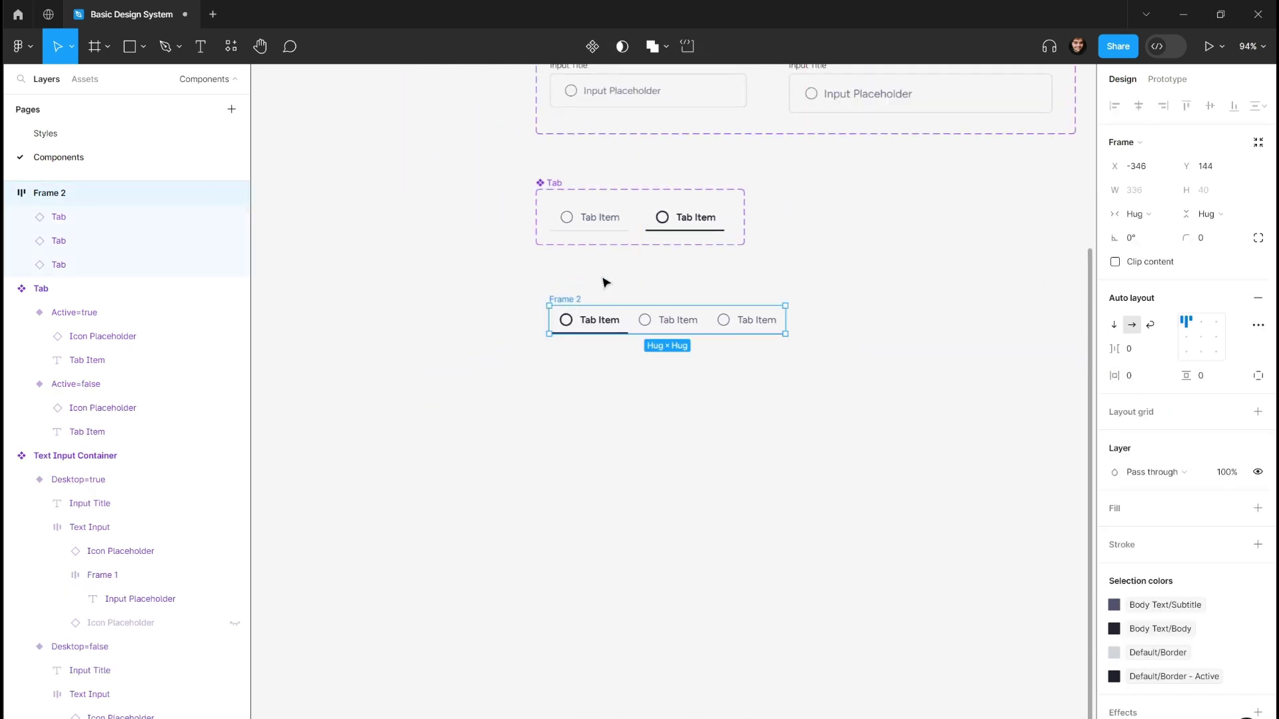
pyautogui.press('Escape')
# - Set all three tabs in the row to fill the container's width and widen the row frame to 398
pyautogui.scroll(1, 600, 289)
pyautogui.scroll(5, 600, 289)
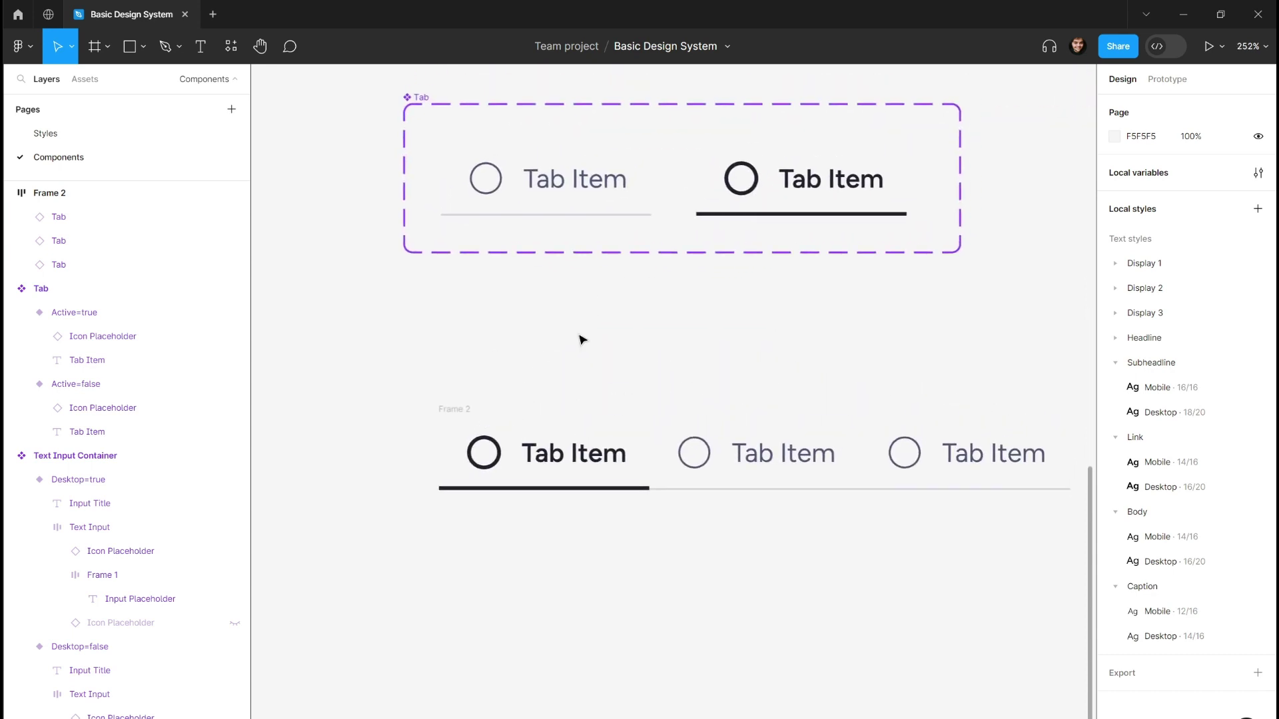
pyautogui.click(585, 417)
pyautogui.keyDown('shift'); pyautogui.click(725, 419); pyautogui.keyUp('shift')
pyautogui.keyDown('shift'); pyautogui.click(837, 424); pyautogui.keyUp('shift')
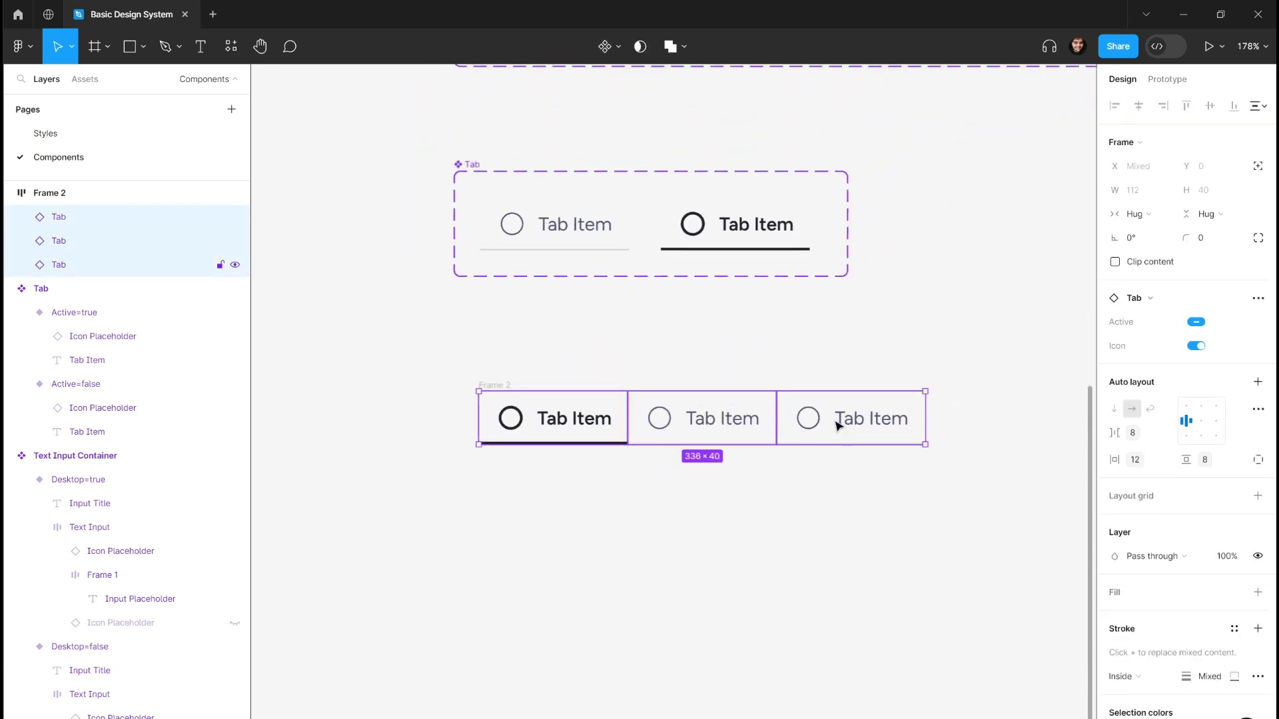
pyautogui.click(1132, 214)
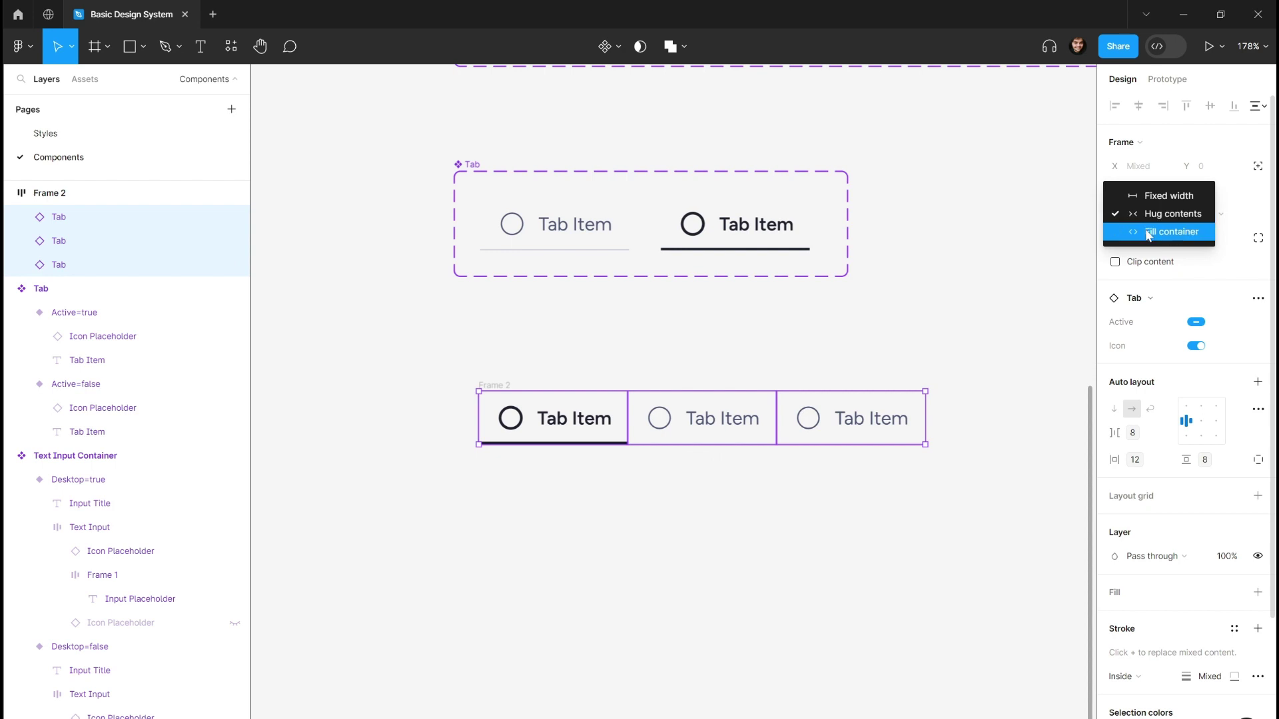
pyautogui.click(1136, 231)
pyautogui.click(688, 337)
pyautogui.click(481, 384)
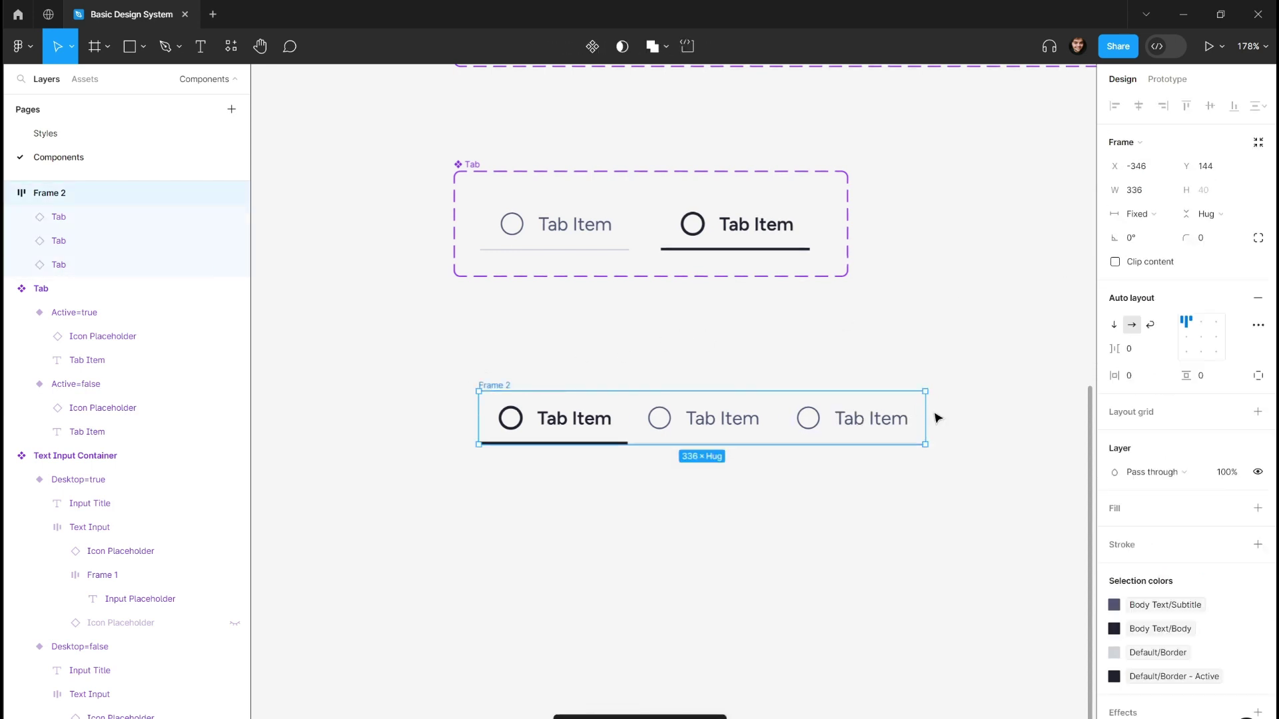
pyautogui.hscroll(3, 935, 410)
pyautogui.moveTo(935, 410)
pyautogui.mouseDown()
pyautogui.moveTo(999, 408)
pyautogui.moveTo(914, 414)
pyautogui.mouseUp()
# - Center-align the contents of both variants in the Tab component set
pyautogui.click(649, 241)
pyautogui.keyDown('shift'); pyautogui.click(508, 243); pyautogui.keyUp('shift')
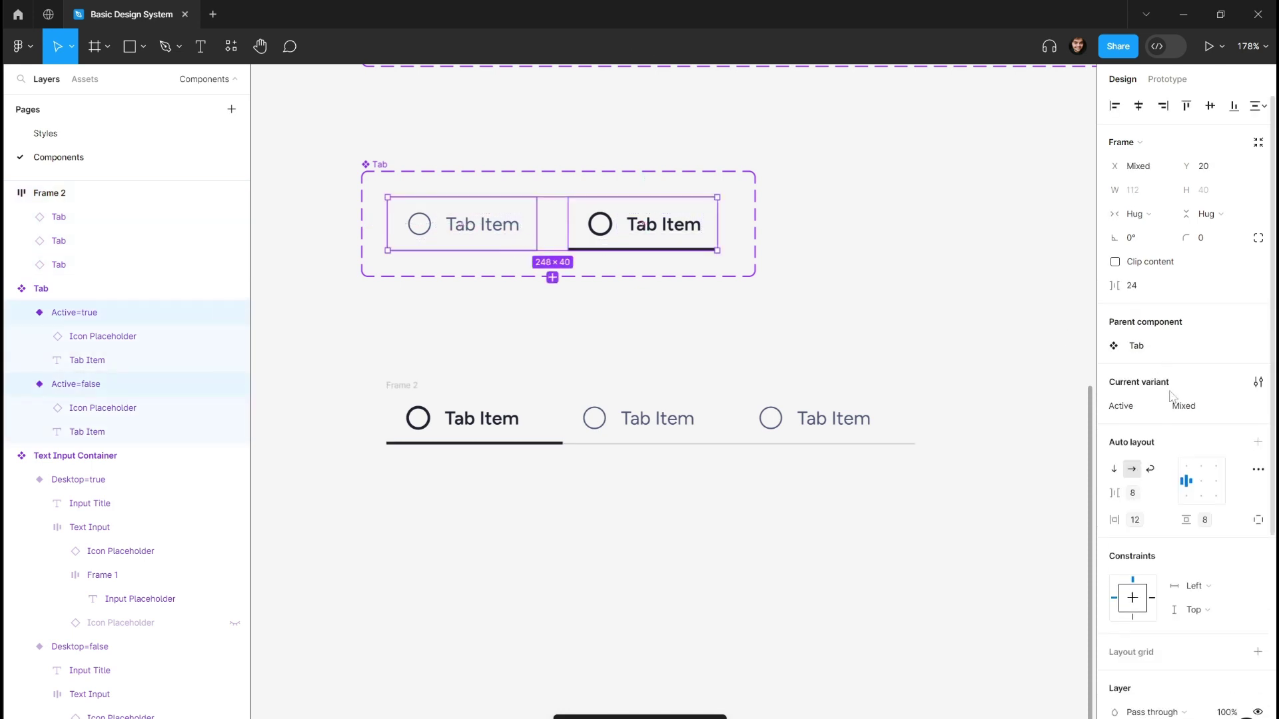
pyautogui.click(1207, 489)
pyautogui.click(756, 348)
# - Widen the three-tab row frame to 633
pyautogui.click(403, 384)
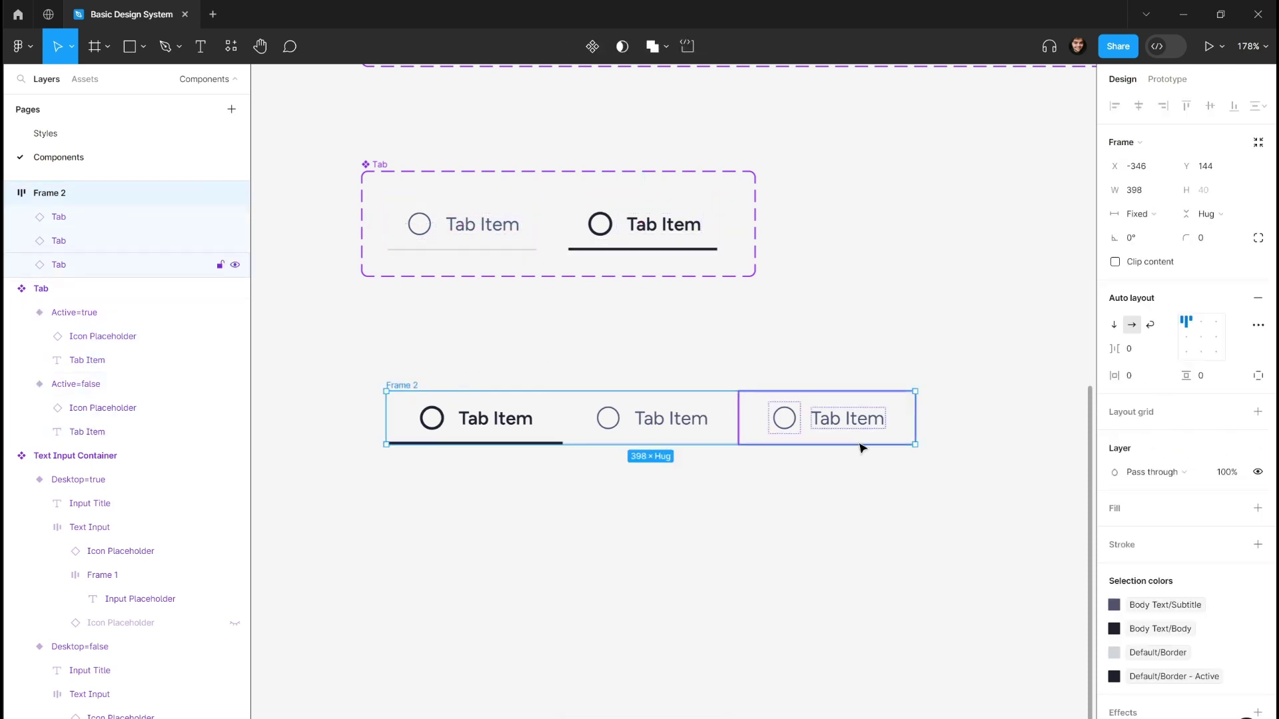
pyautogui.moveTo(914, 418); pyautogui.dragTo(944, 414)
pyautogui.scroll(-3, 739, 377)
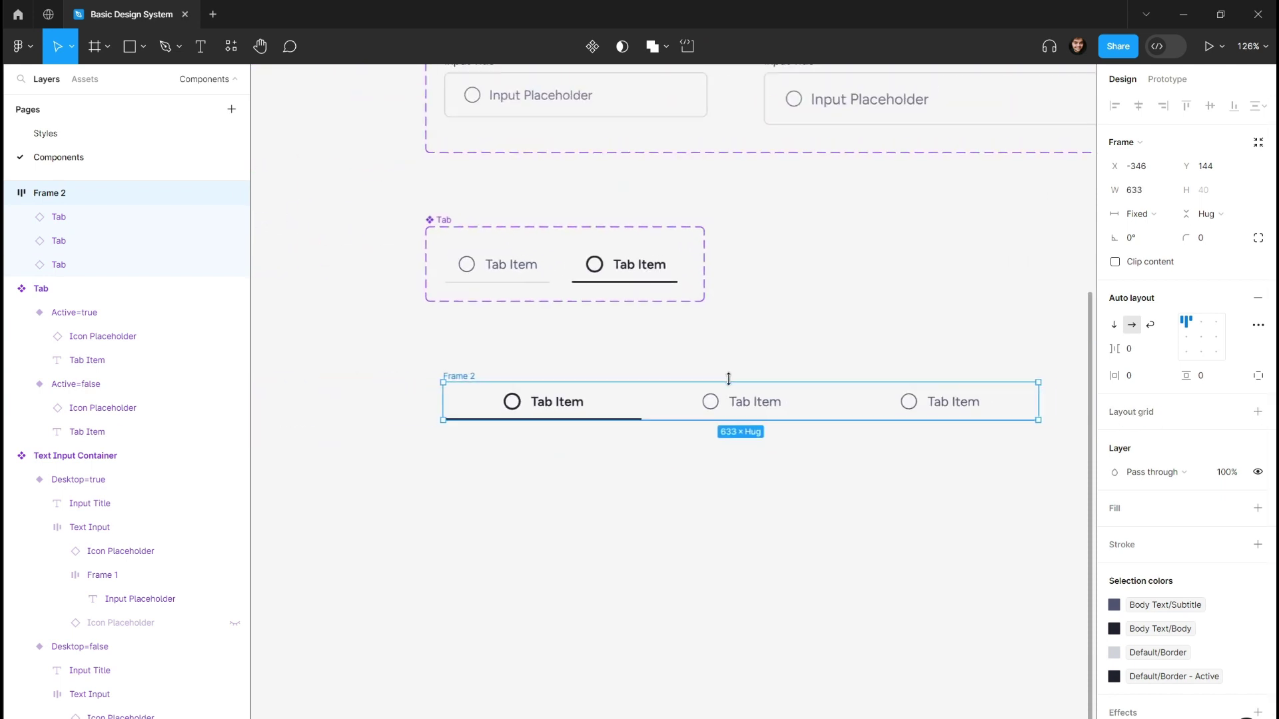
pyautogui.scroll(-2, 728, 377)
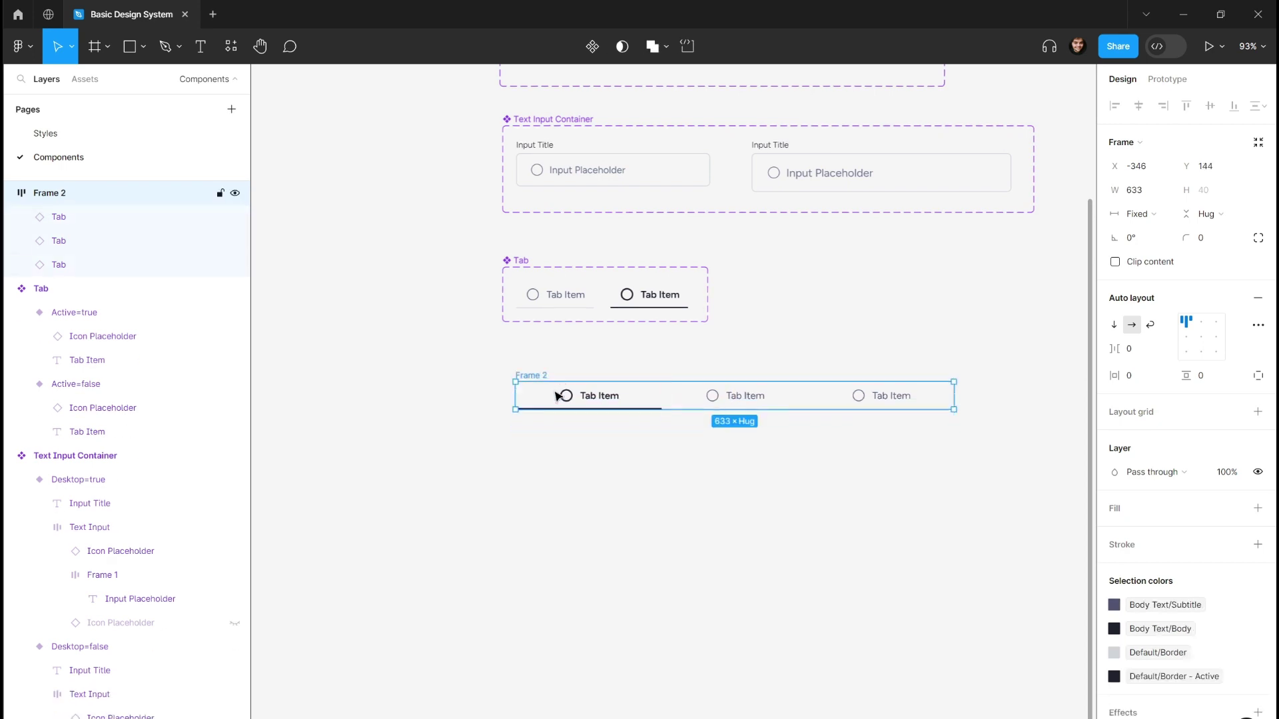
# - Duplicate the second tab twice inside the row to make five tabs
pyautogui.click(585, 398)
pyautogui.hotkey('ctrl', 'd')
pyautogui.hotkey('ctrl', 'z')
pyautogui.click(693, 400)
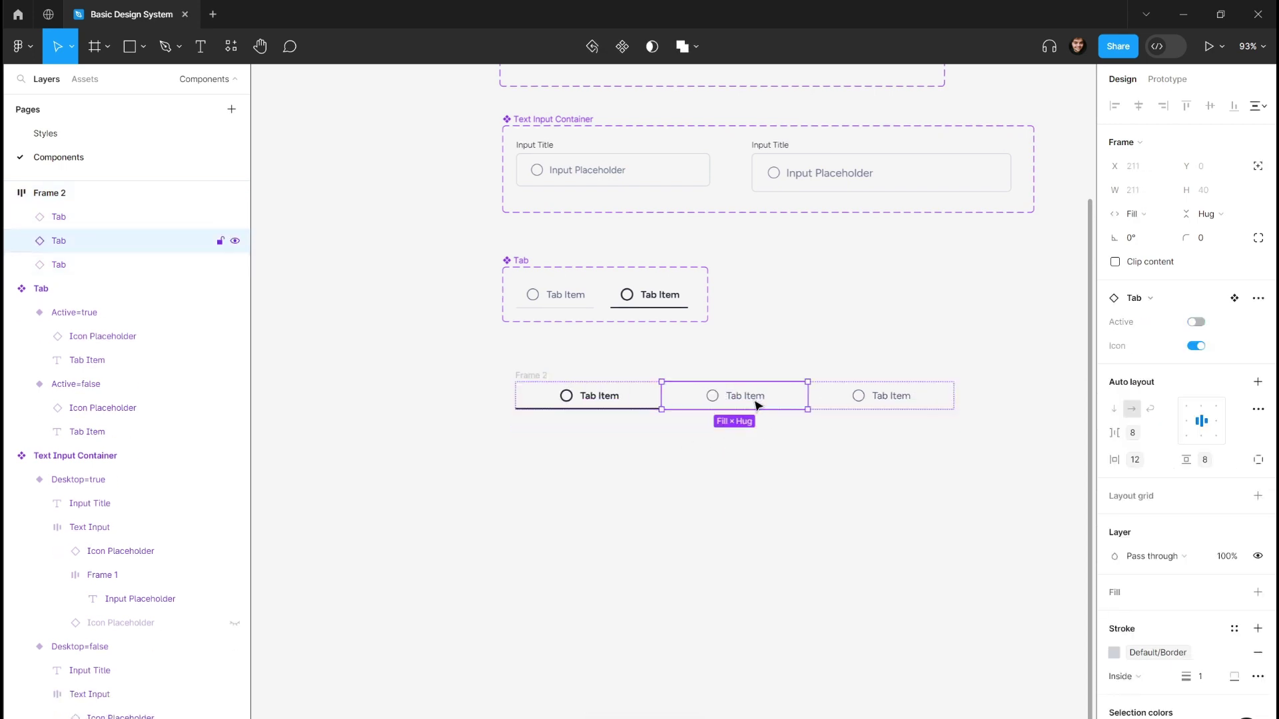
pyautogui.hotkey('ctrl', 'd')
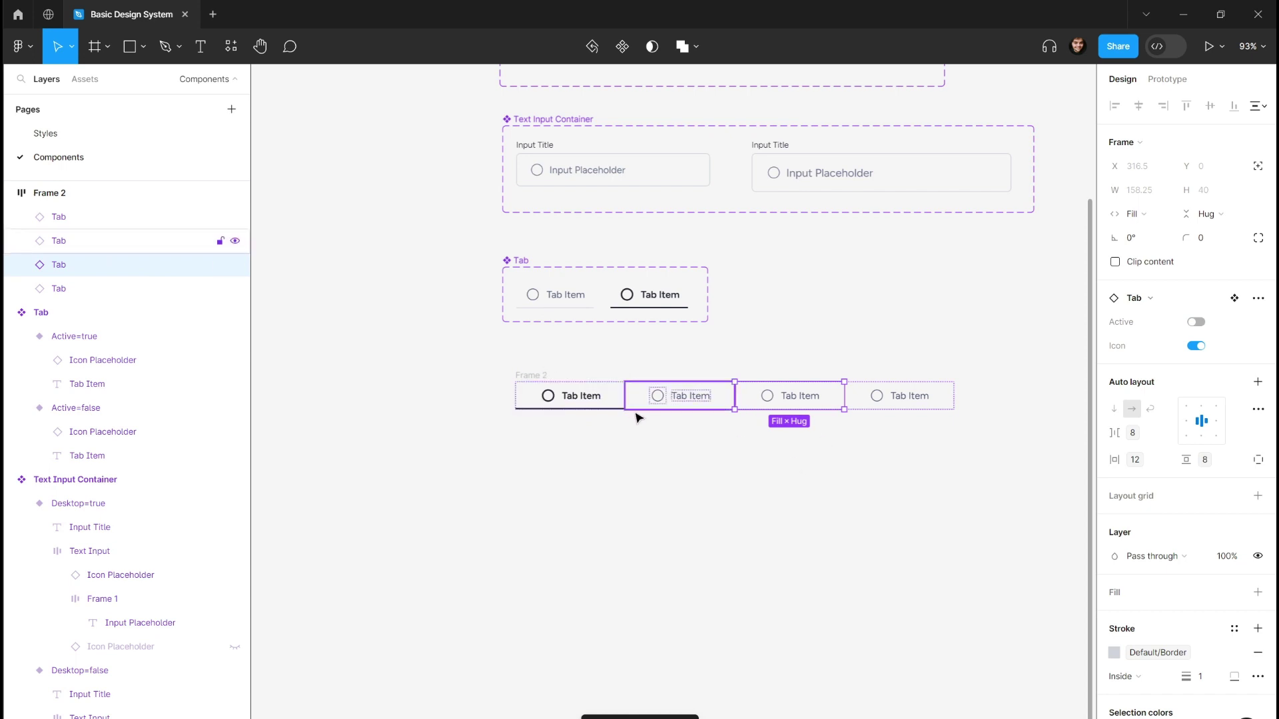
pyautogui.hotkey('ctrl', 'd')
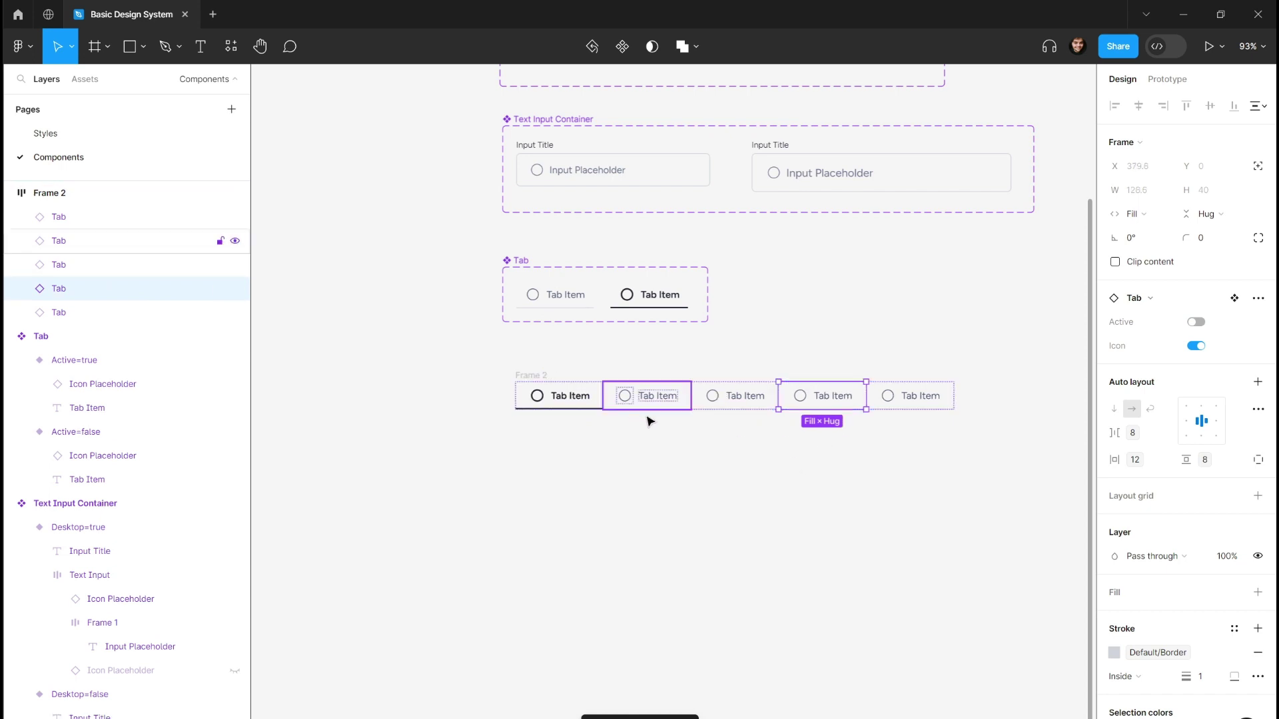
# - Narrow the five-tab row frame to a width of 601
pyautogui.click(736, 348)
pyautogui.click(531, 375)
pyautogui.moveTo(955, 396); pyautogui.dragTo(913, 395)
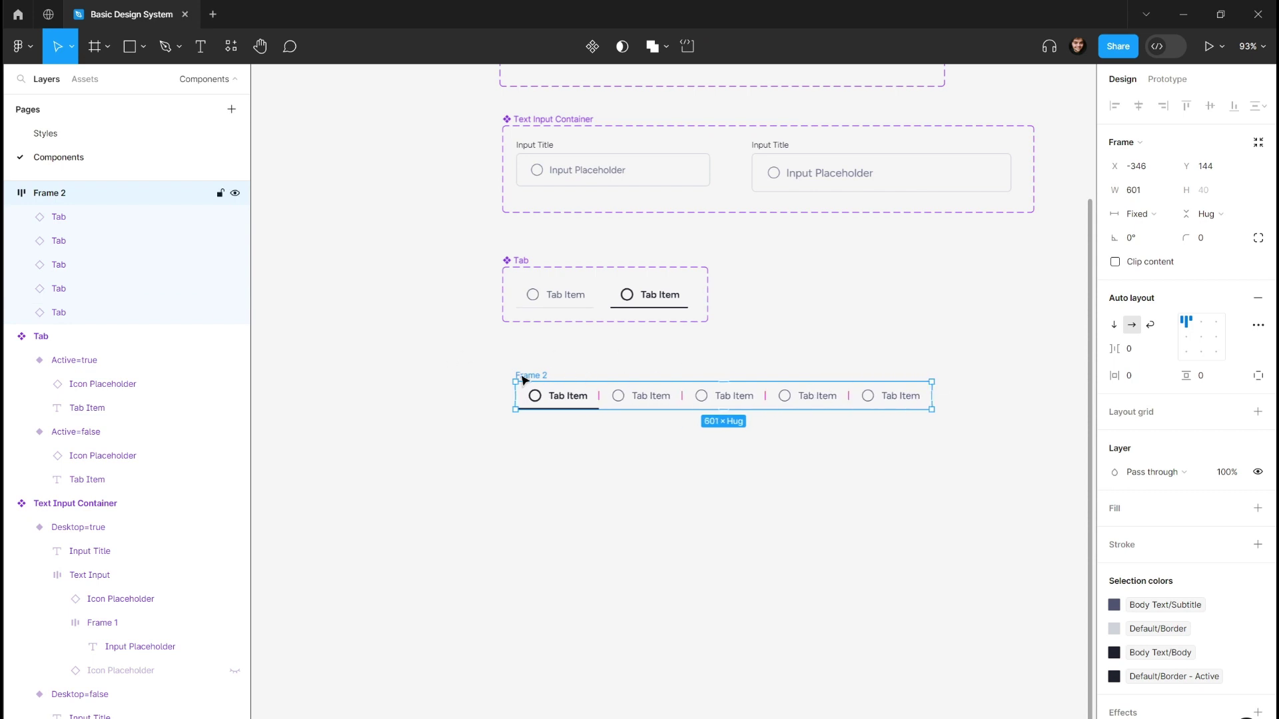
# - Move the tab row frame to X -365, Y 114, aligned with the edge of the Tab component set
pyautogui.moveTo(535, 377); pyautogui.dragTo(522, 365)
pyautogui.click(519, 282)
pyautogui.scroll(5, 518, 283)
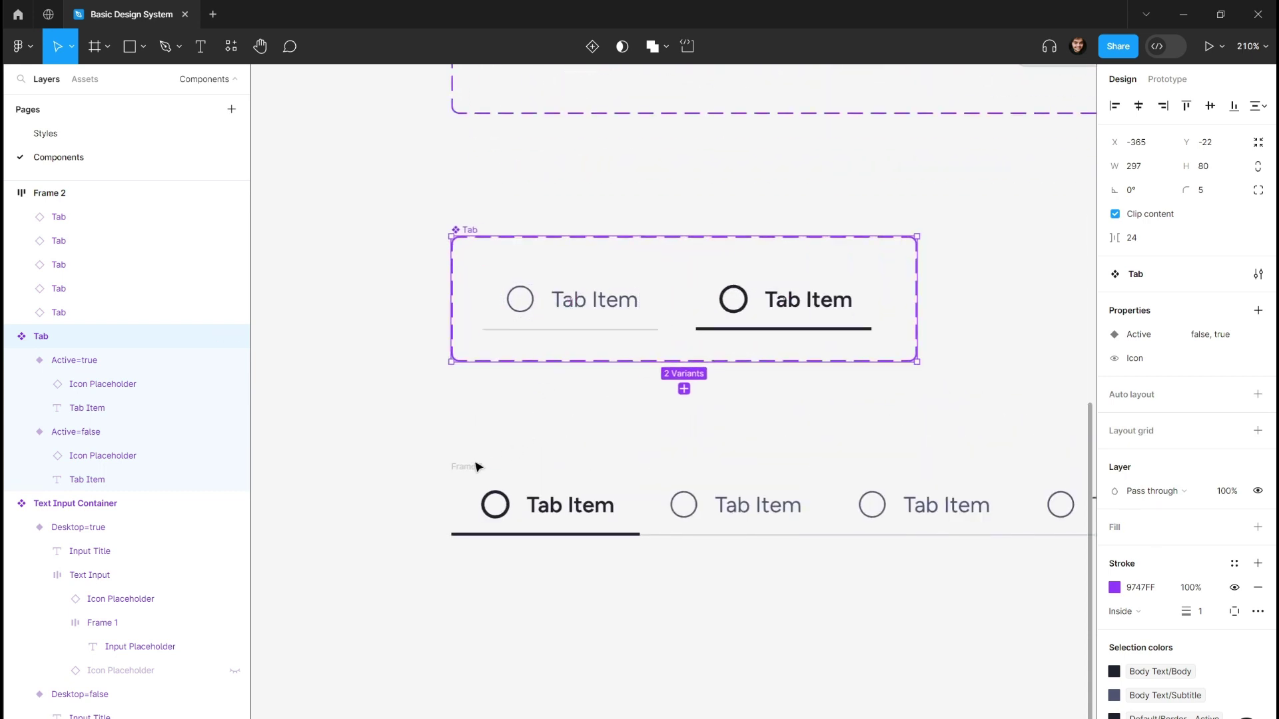
pyautogui.click(477, 466)
pyautogui.scroll(-5, 432, 443)
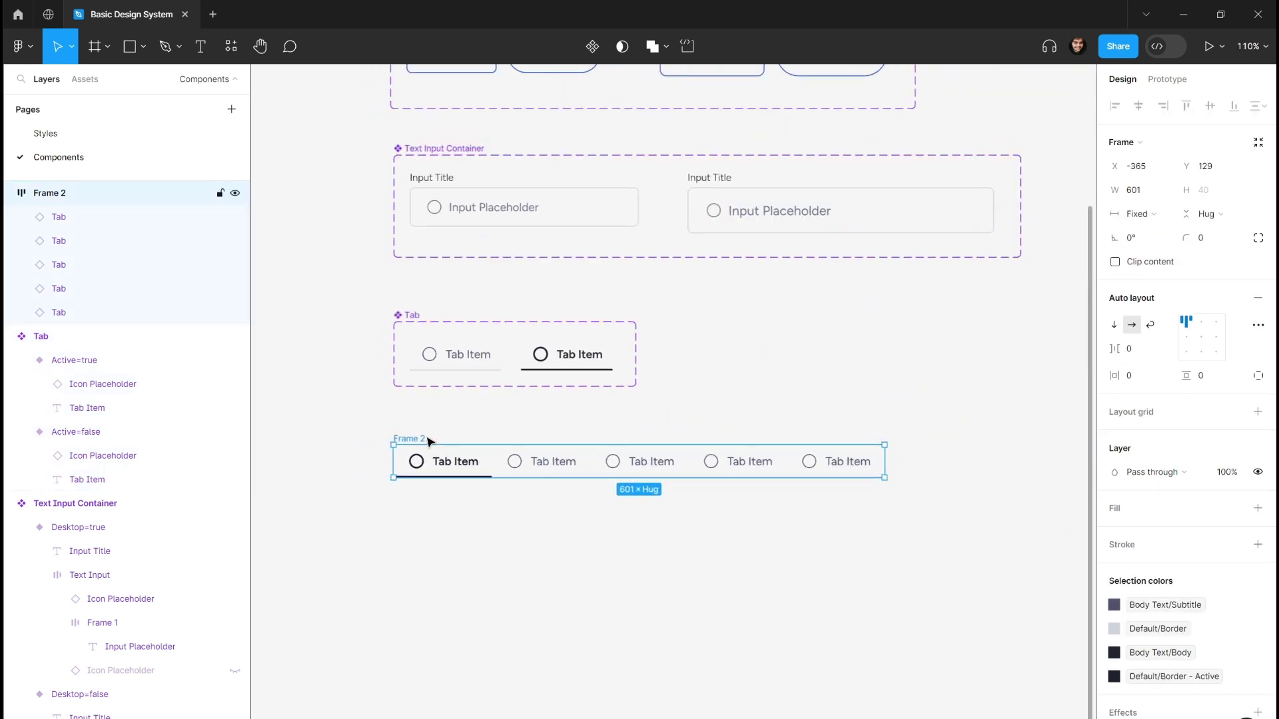
pyautogui.moveTo(420, 440); pyautogui.dragTo(420, 429)
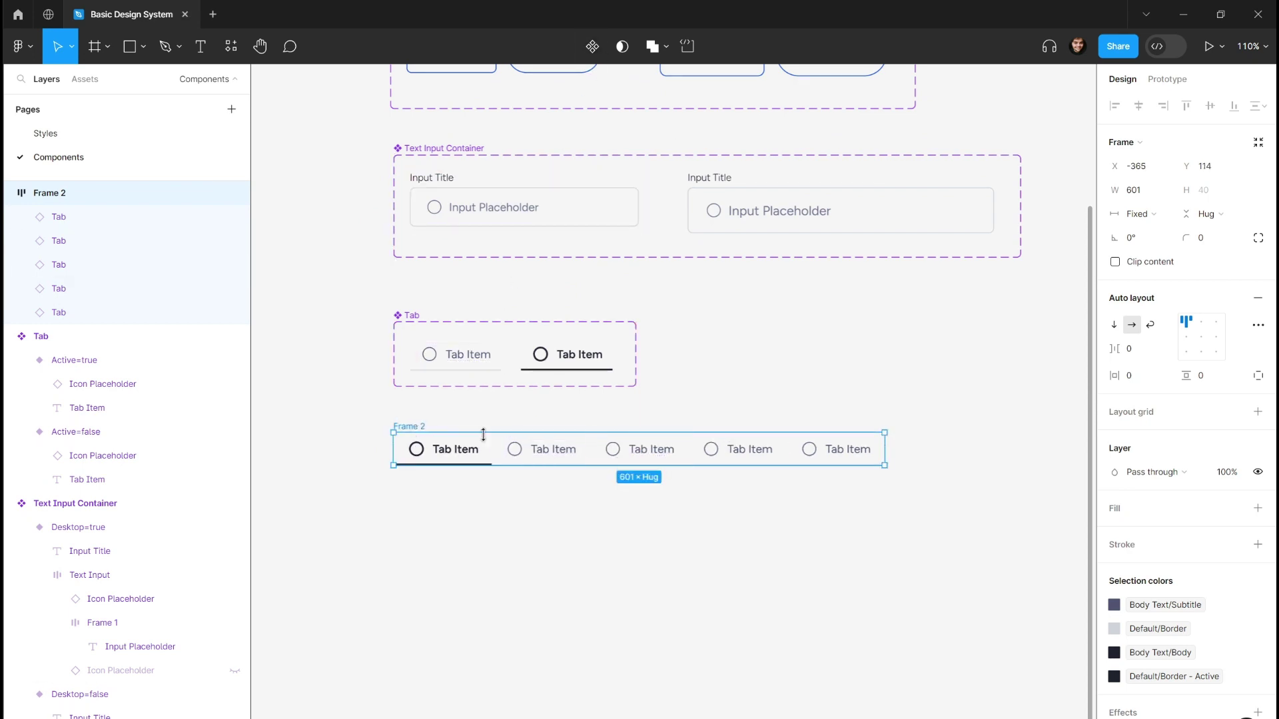
# - Turn the tab row frame into a component and rename it Tabs Group
pyautogui.click(592, 47)
pyautogui.hotkey('ctrl', 'r')
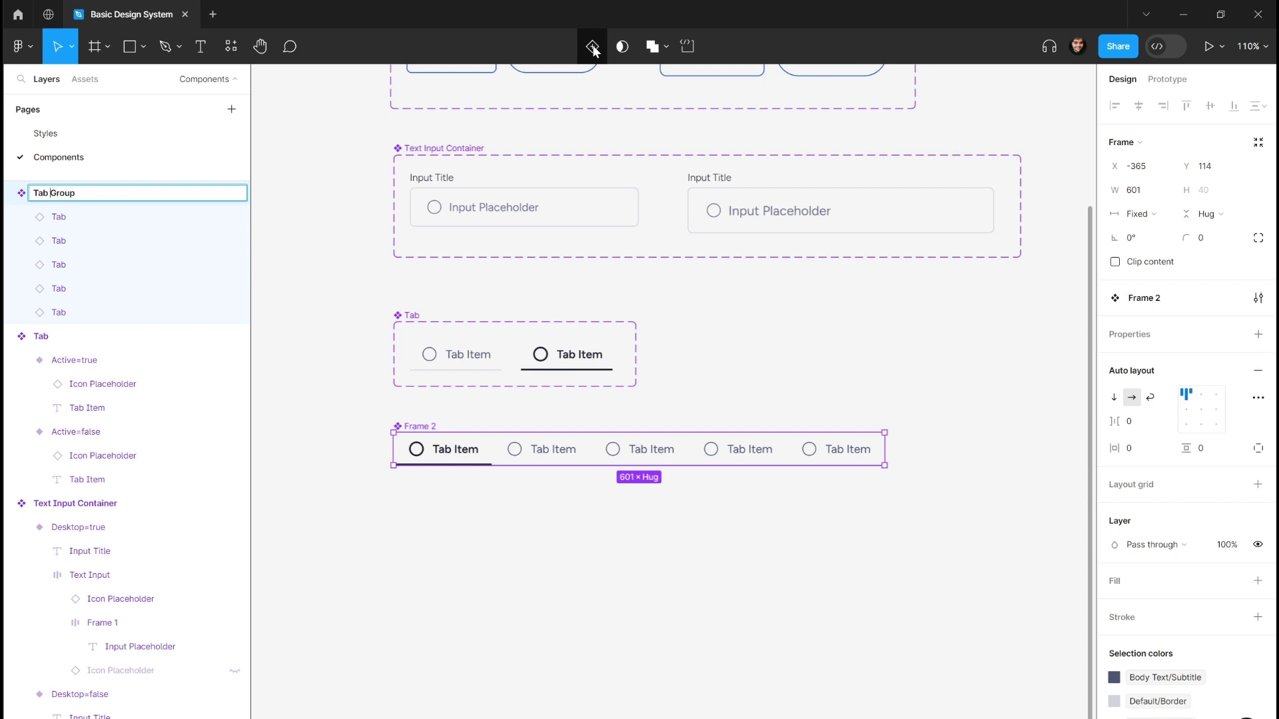
pyautogui.write('Tabs Group')
pyautogui.press('Return')
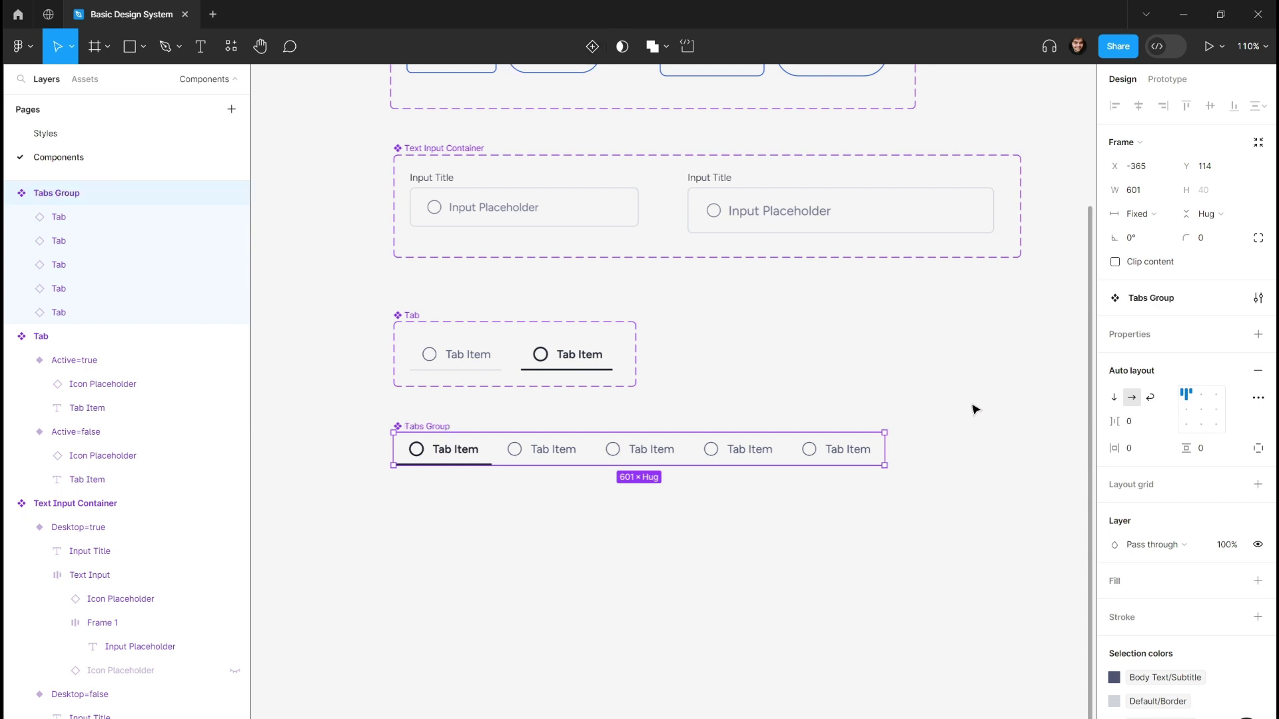
# - Add a variant property named Number to Tabs Group and set the existing variant's value to 5
pyautogui.click(1258, 334)
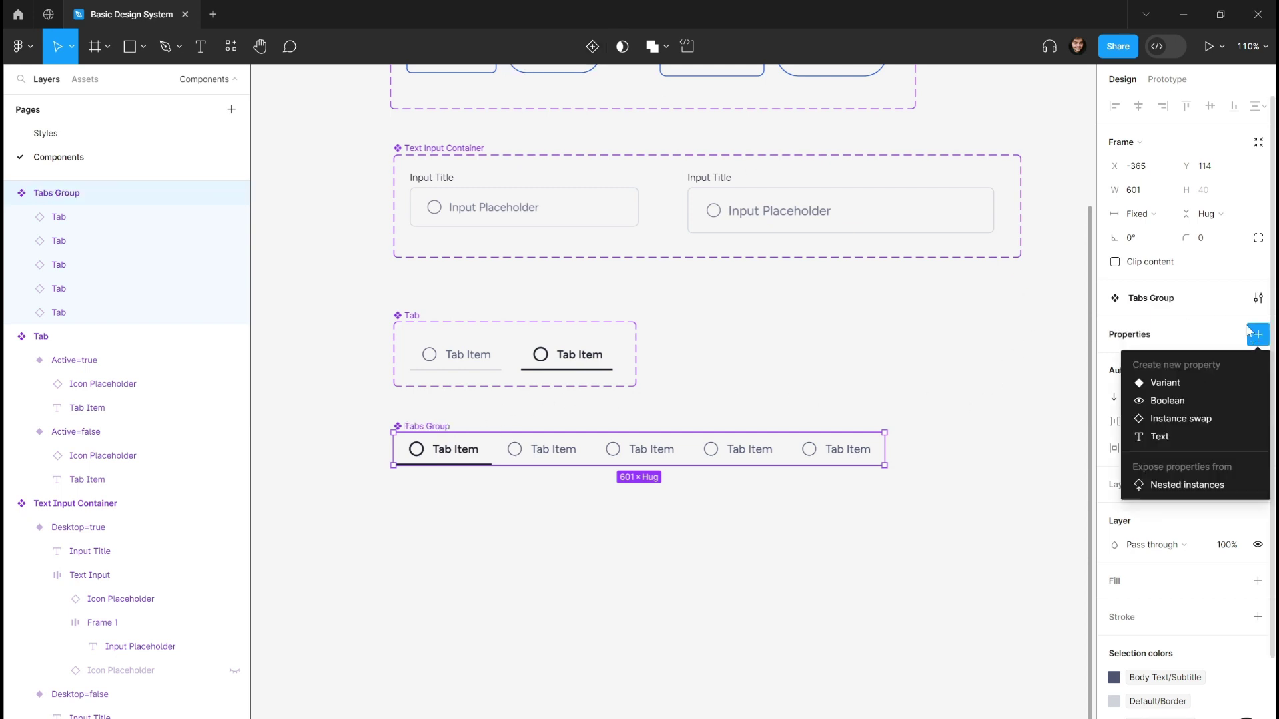
pyautogui.click(1180, 384)
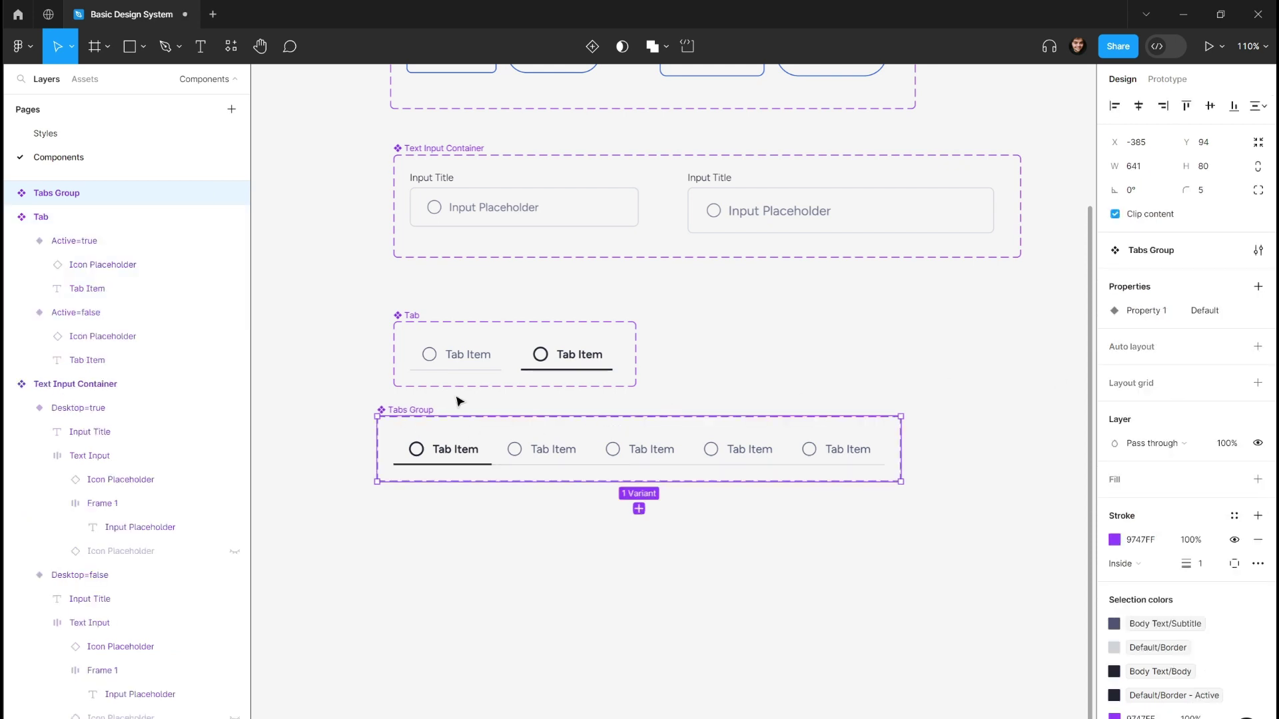
pyautogui.doubleClick(1152, 319)
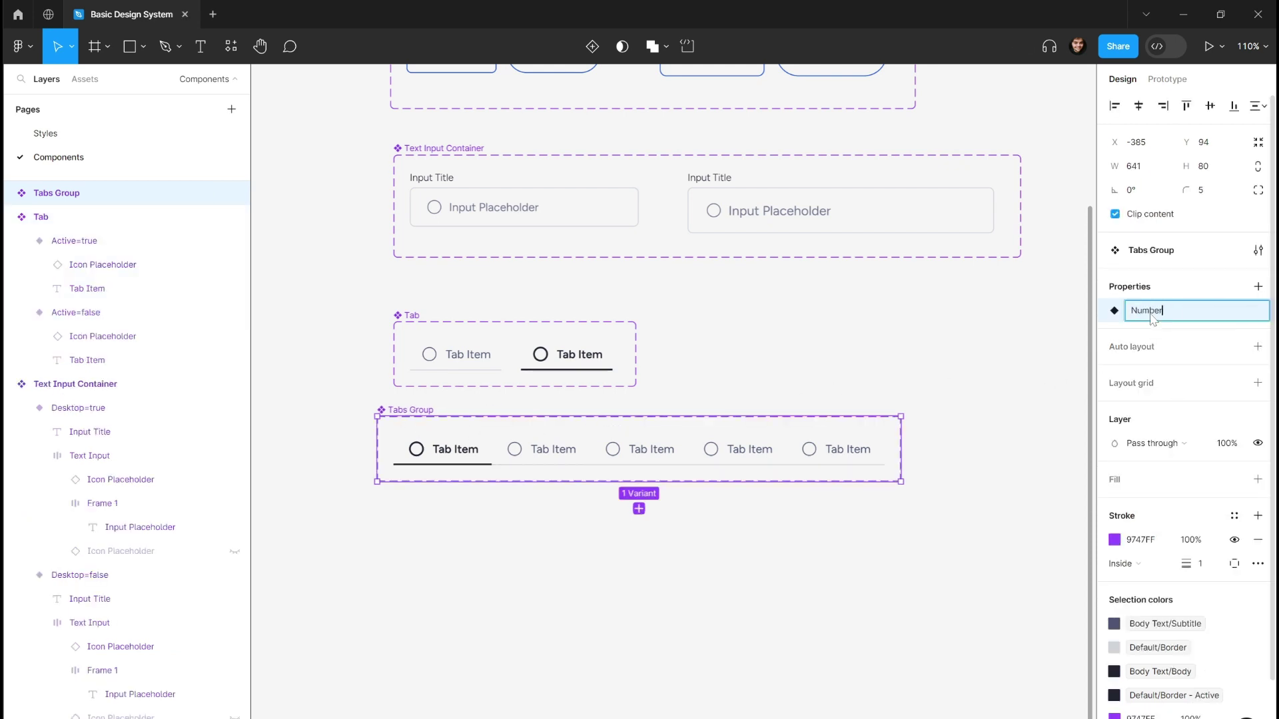
pyautogui.press('Return')
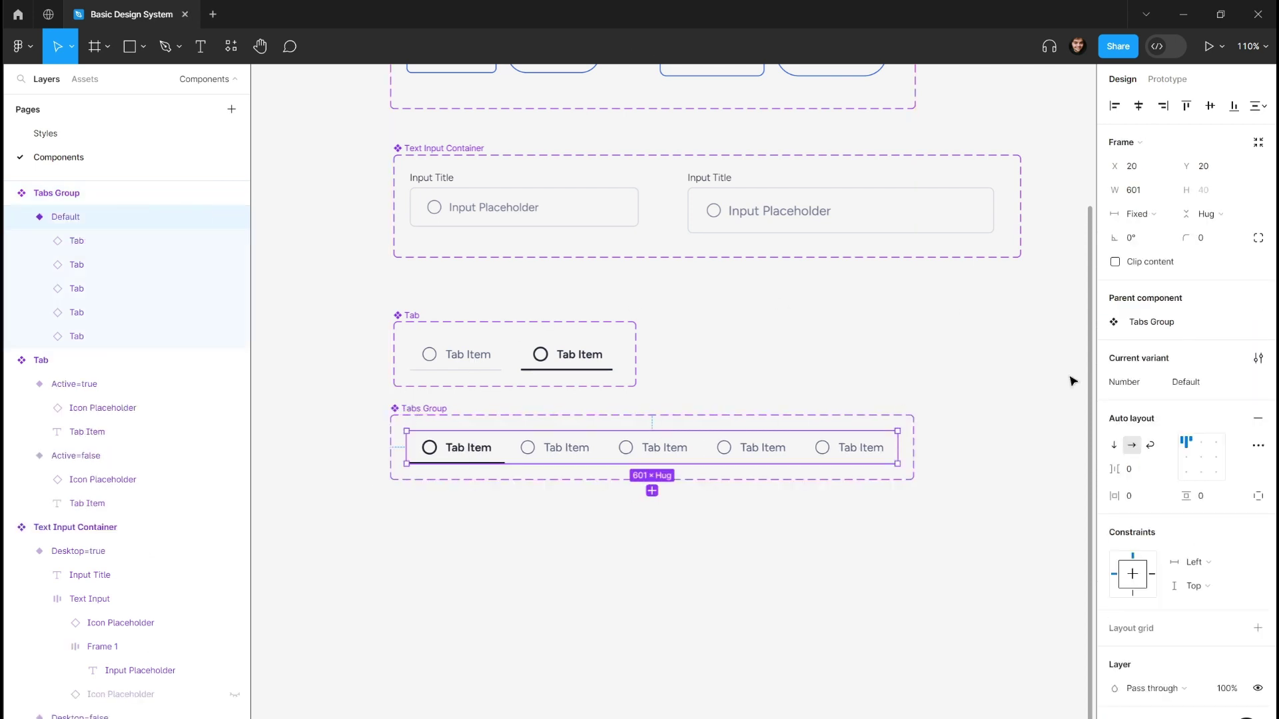
pyautogui.click(1216, 378)
pyautogui.press('Return')
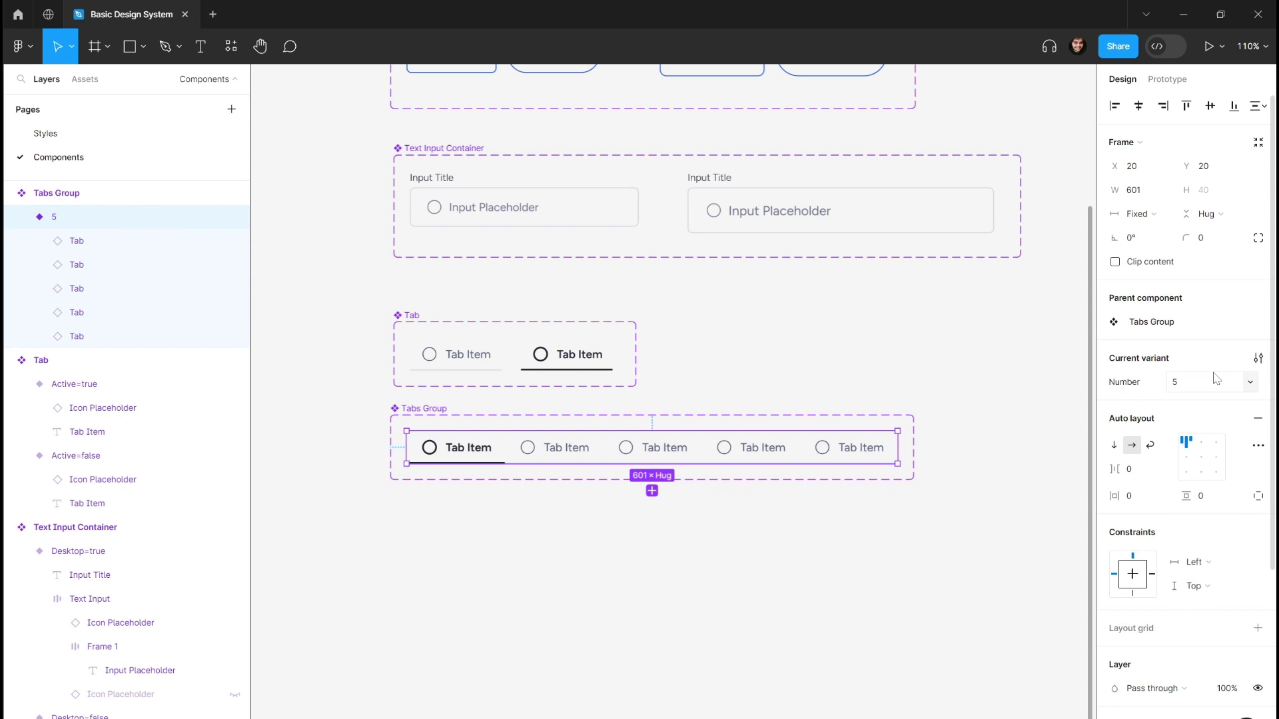
# - Move the Tabs Group set to X -365, Y 91 and give it a vertical auto layout with a gap of 20
pyautogui.click(653, 550)
pyautogui.click(451, 413)
pyautogui.moveTo(451, 413); pyautogui.dragTo(454, 412)
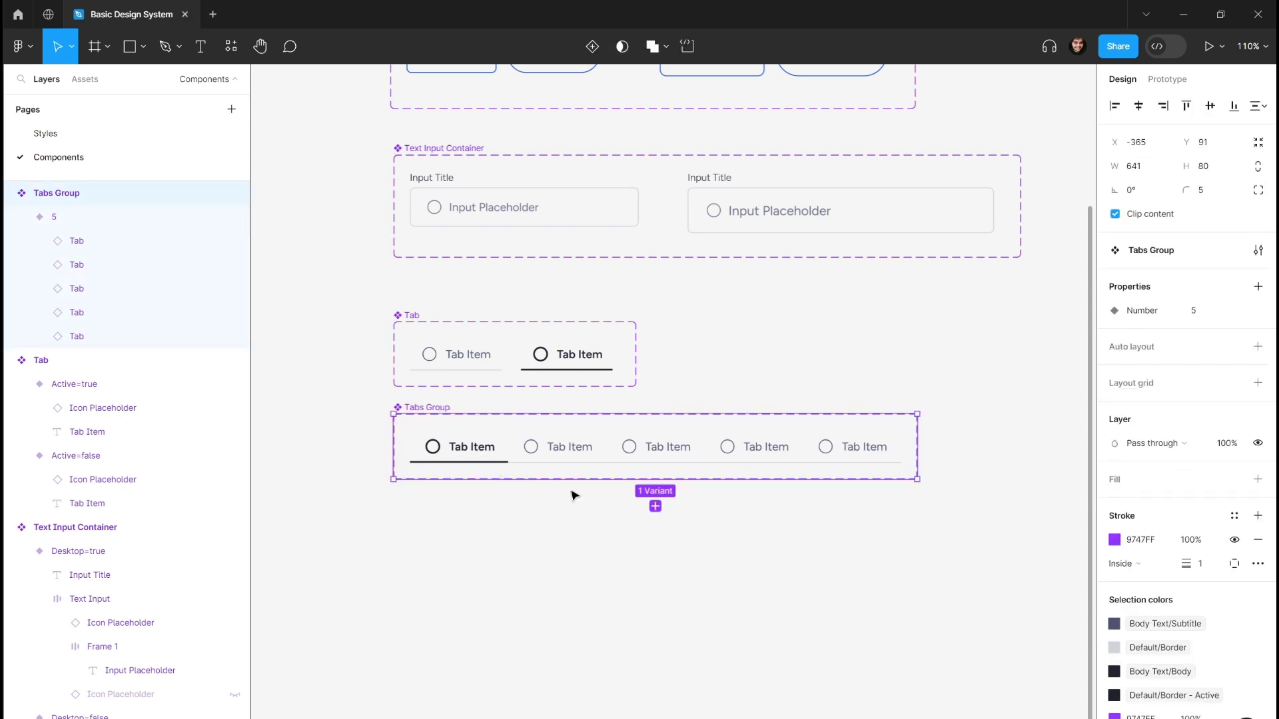
pyautogui.click(1257, 347)
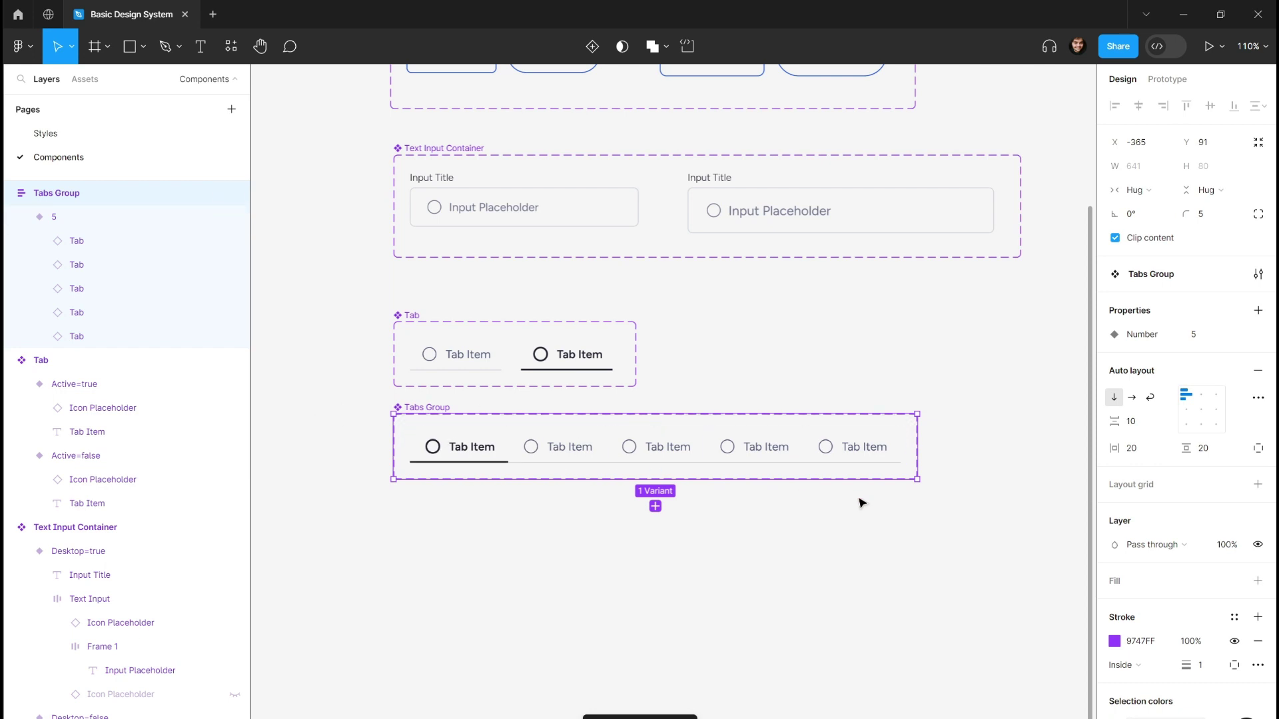
pyautogui.click(1134, 427)
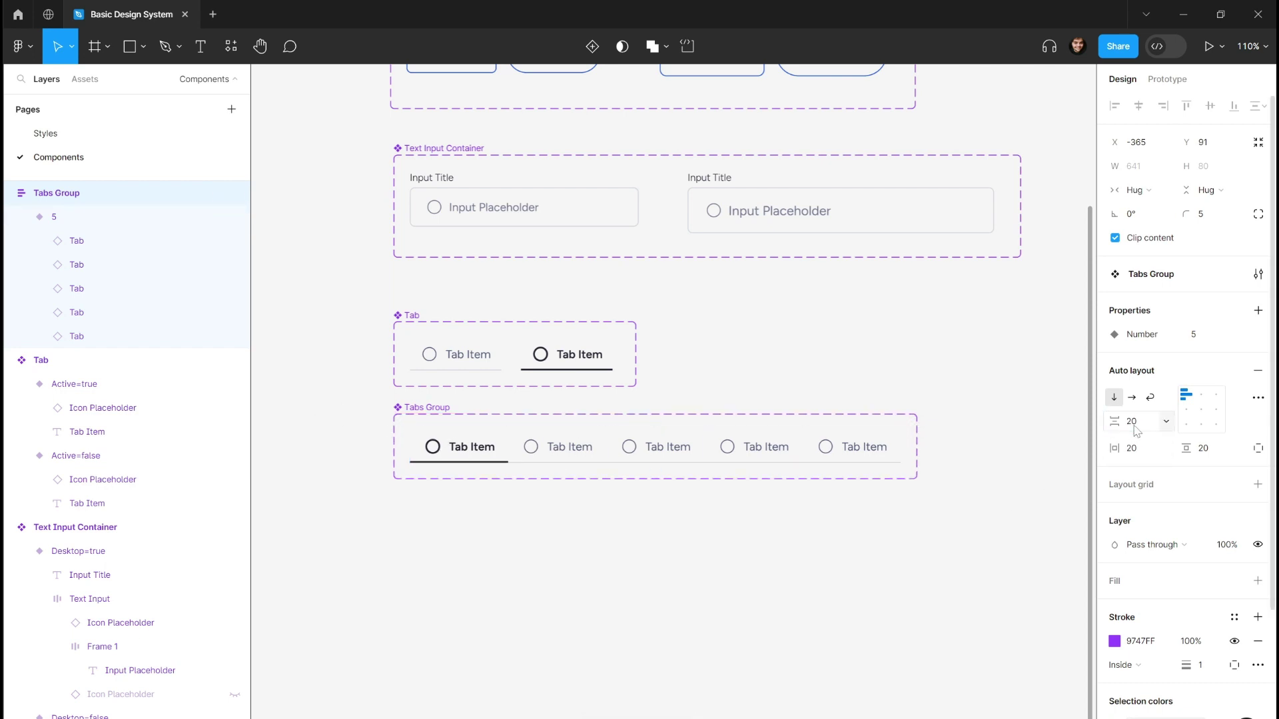
# - Add three more variants to Tabs Group with Number values 4, 3 and 2
pyautogui.click(655, 506)
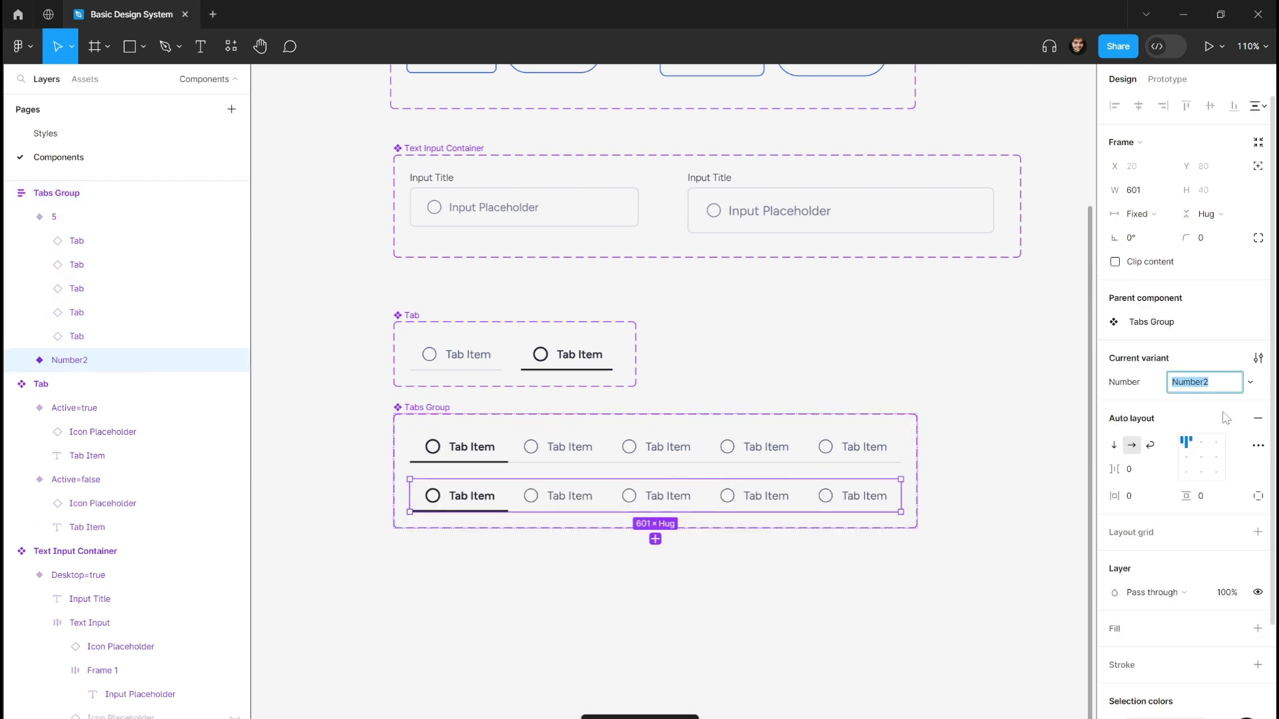
pyautogui.write('4')
pyautogui.press('Return')
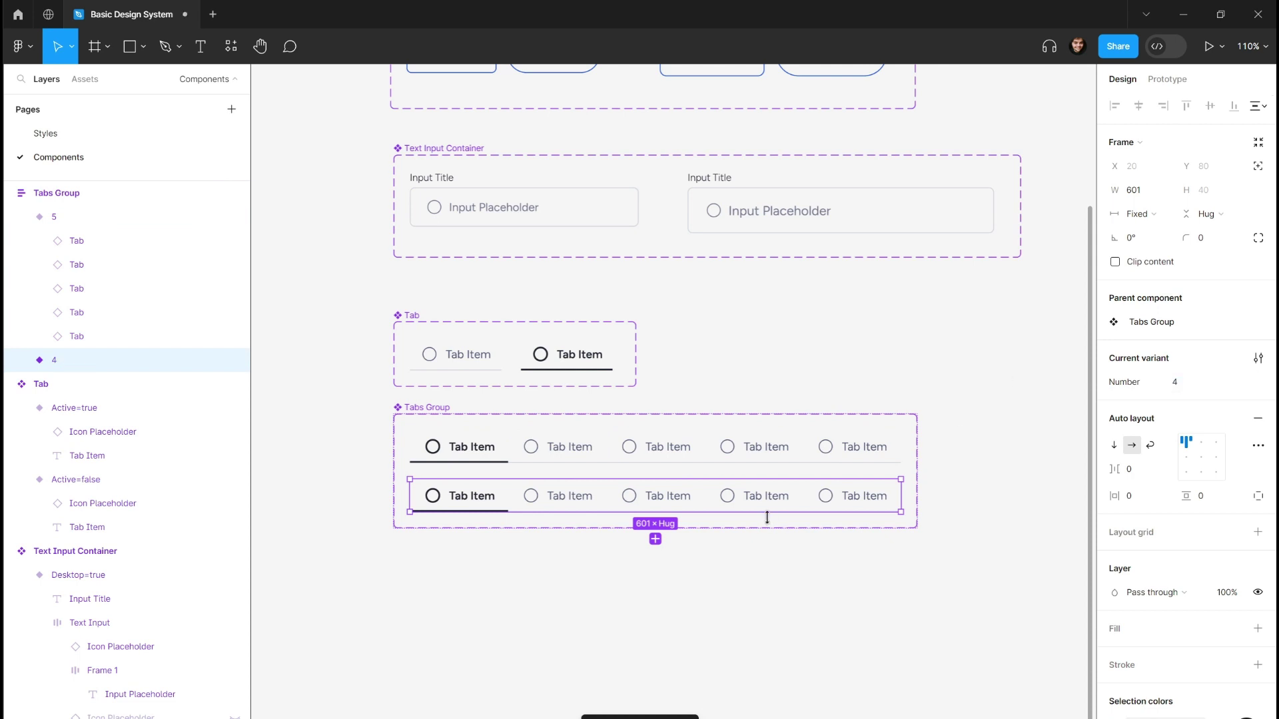
pyautogui.click(655, 538)
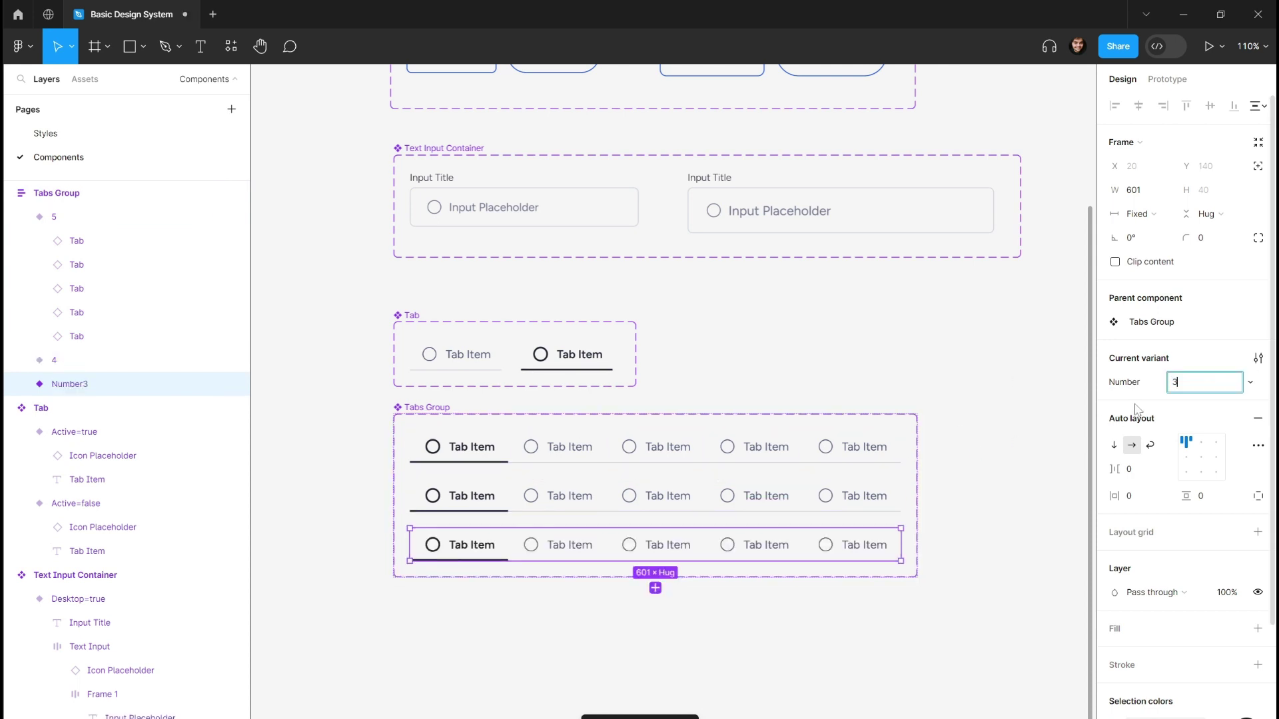
pyautogui.press('Return')
pyautogui.click(655, 587)
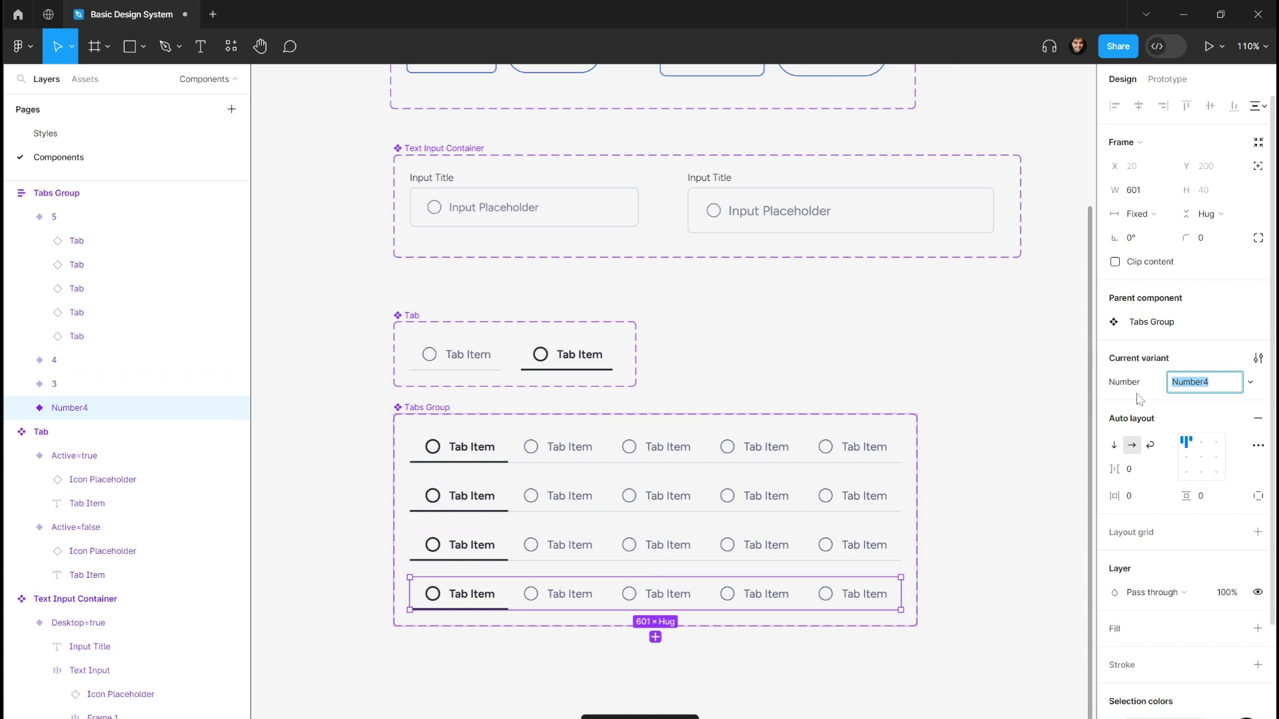
pyautogui.write('2')
pyautogui.press('Return')
# - Delete the surplus tabs so the Number 4, 3 and 2 variants hold four, three and two tabs
pyautogui.click(733, 497)
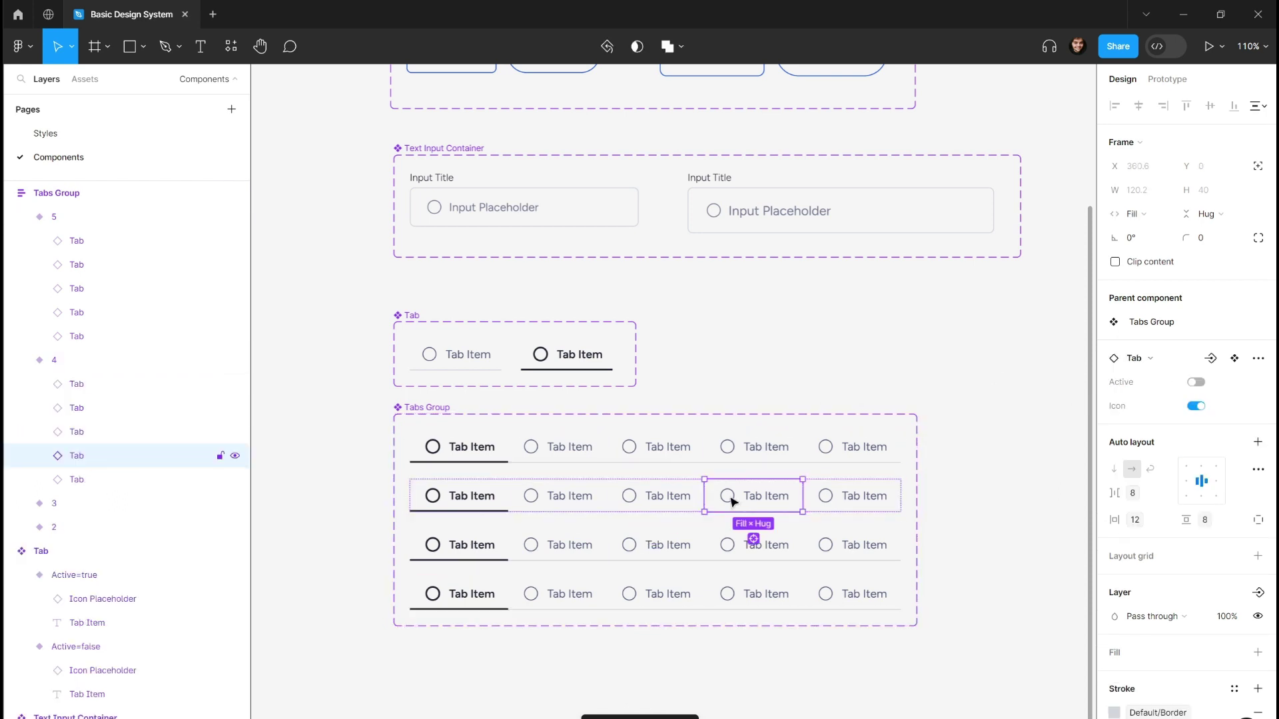
pyautogui.keyDown('shift'); pyautogui.click(674, 538); pyautogui.keyUp('shift')
pyautogui.keyDown('shift'); pyautogui.click(674, 538); pyautogui.keyUp('shift')
pyautogui.keyDown('shift'); pyautogui.click(722, 542); pyautogui.keyUp('shift')
pyautogui.keyDown('shift'); pyautogui.click(725, 593); pyautogui.keyUp('shift')
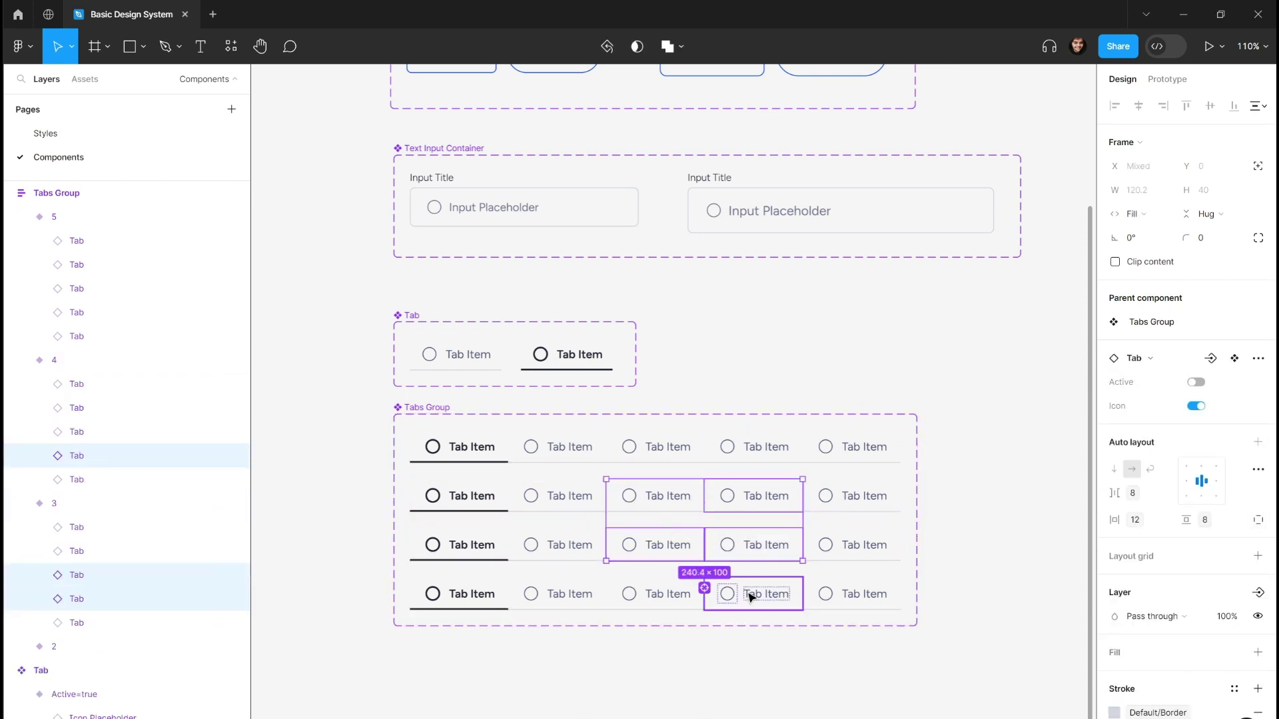
pyautogui.keyDown('shift'); pyautogui.click(703, 603); pyautogui.keyUp('shift')
pyautogui.keyDown('shift'); pyautogui.click(838, 595); pyautogui.keyUp('shift')
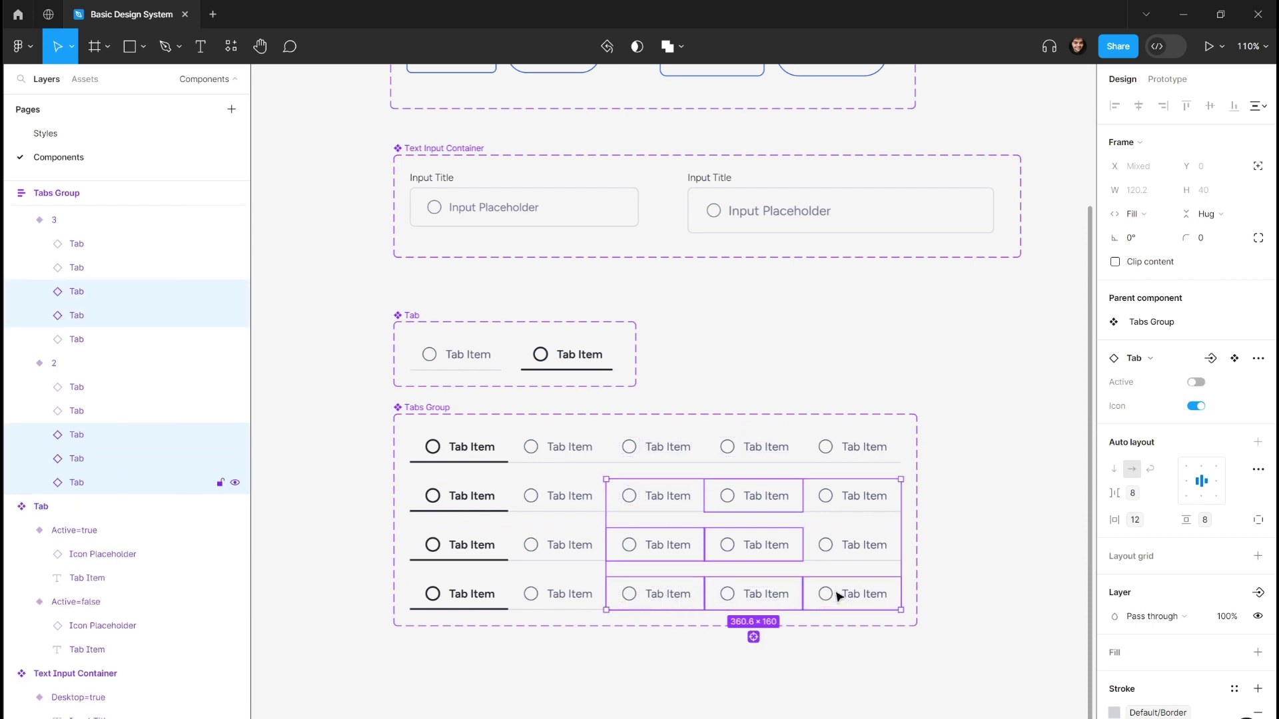
pyautogui.press('Delete')
# - Narrow the Number 2, 3 and 4 variants so each row's width suits its number of tabs
pyautogui.click(791, 607)
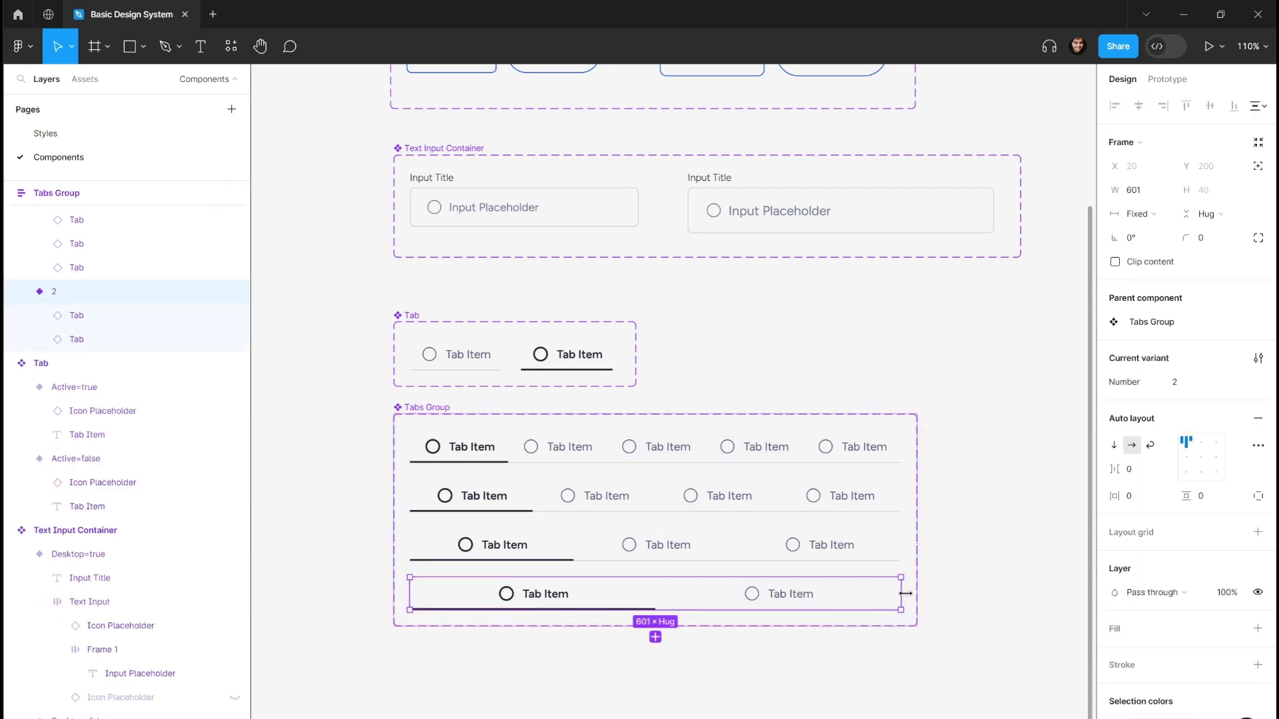
pyautogui.moveTo(900, 592); pyautogui.dragTo(628, 583)
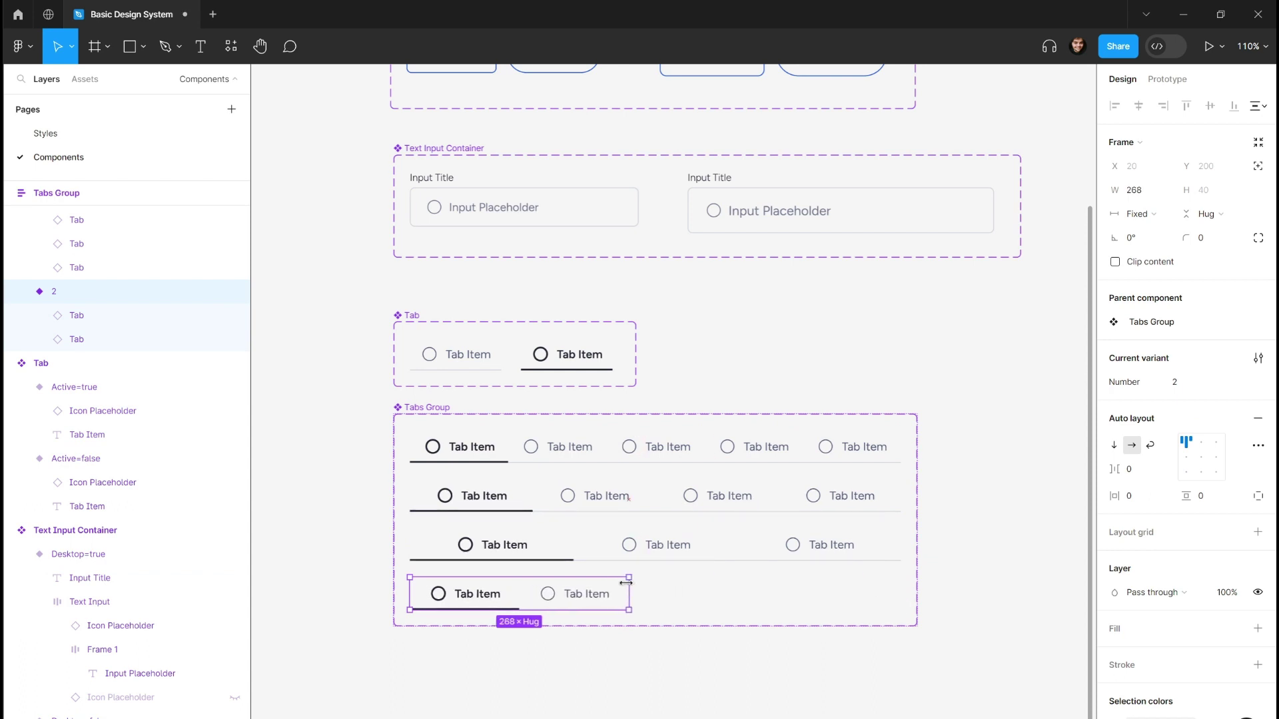
pyautogui.click(892, 544)
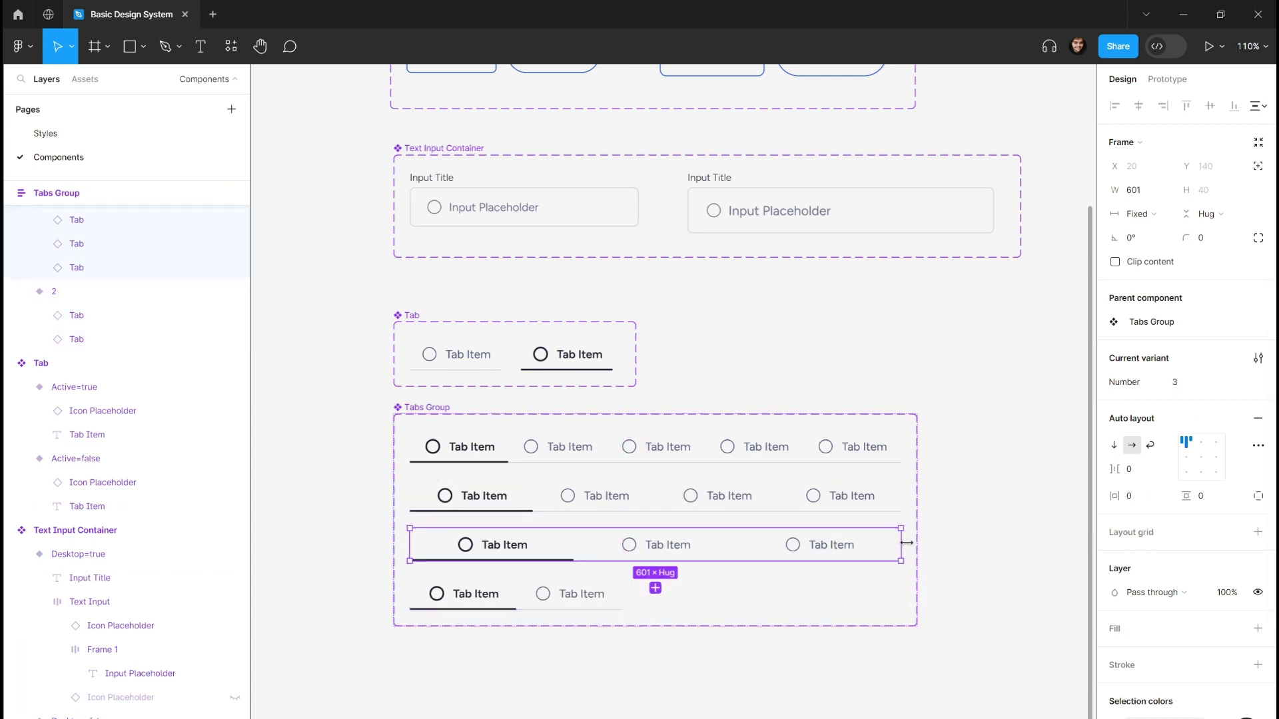
pyautogui.moveTo(906, 543); pyautogui.dragTo(746, 541)
pyautogui.click(901, 494)
pyautogui.moveTo(902, 494); pyautogui.dragTo(825, 493)
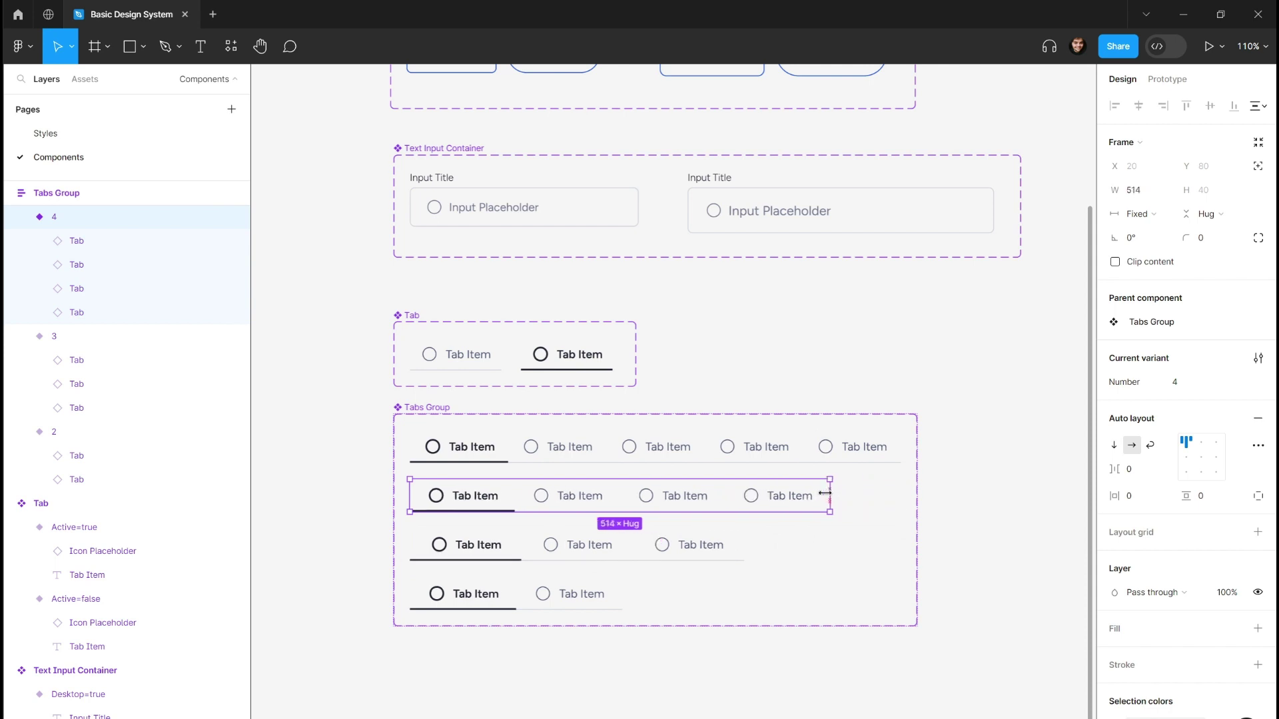
# - Move the Tabs Group set down to Y 136, keeping X -365, to space it from the Tab set
pyautogui.click(908, 702)
pyautogui.moveTo(865, 653); pyautogui.dragTo(782, 617)
pyautogui.scroll(-2, 762, 597)
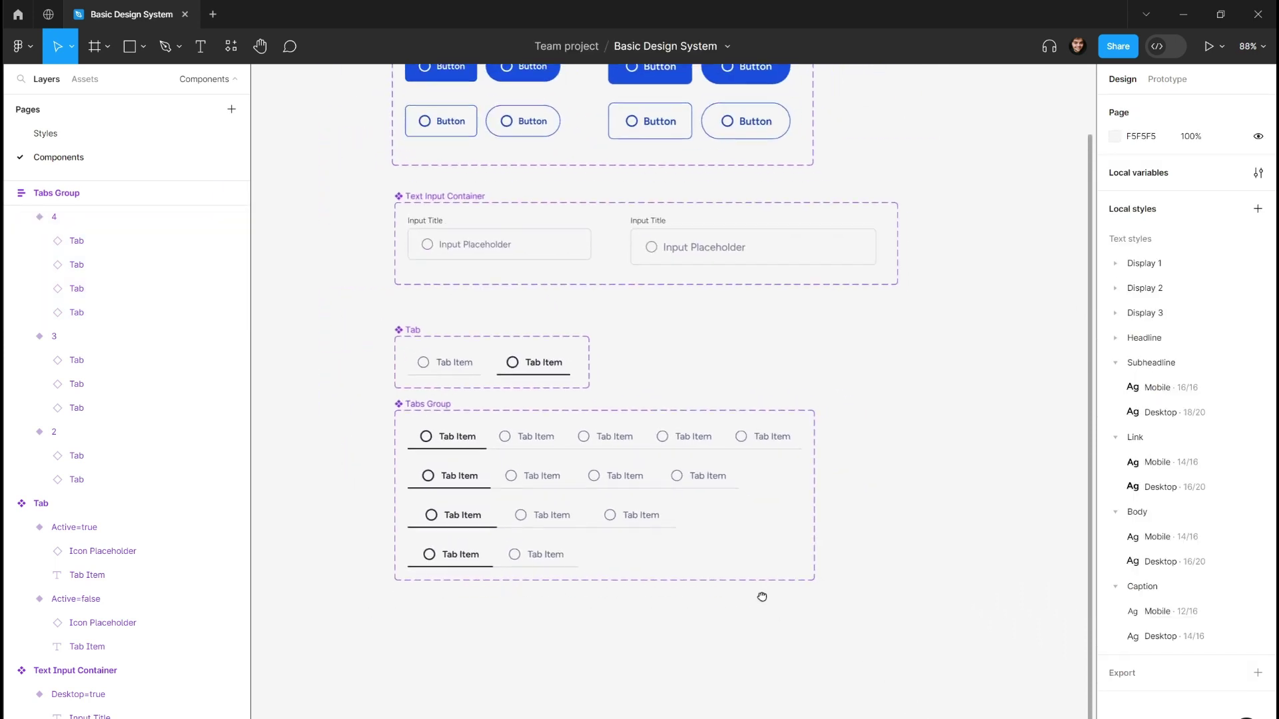
pyautogui.click(420, 425)
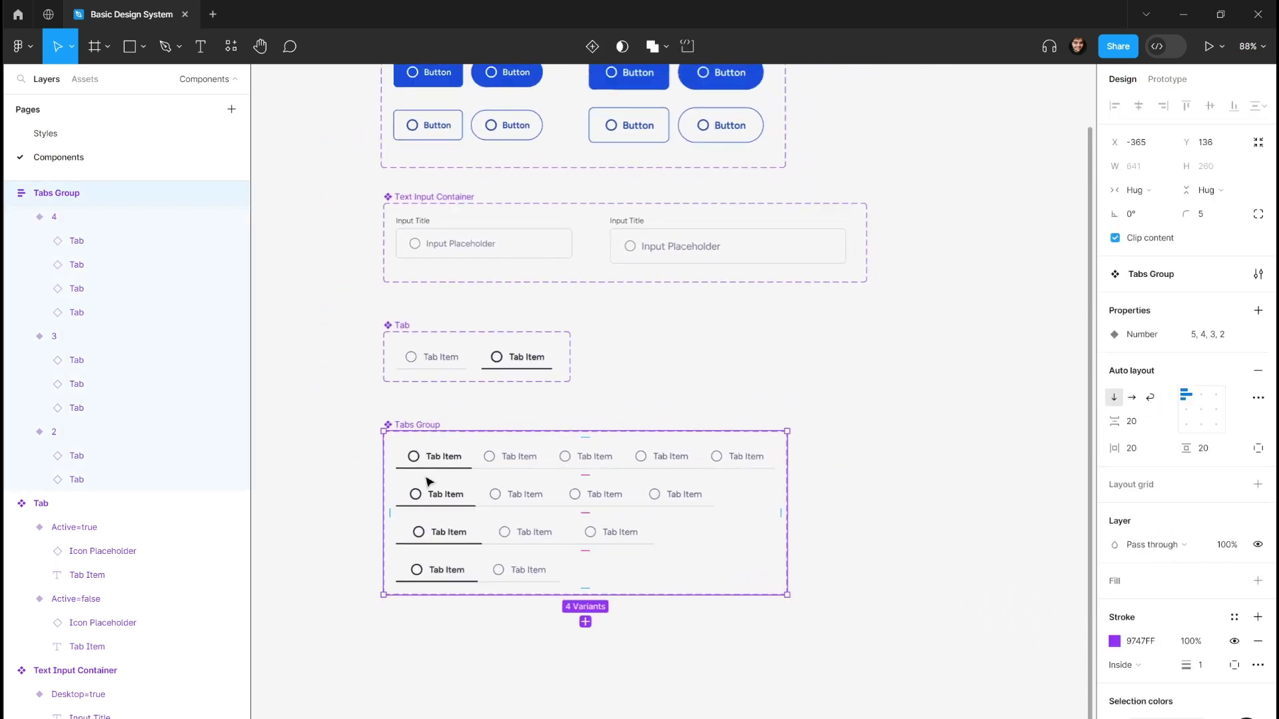
pyautogui.scroll(-5, 426, 481)
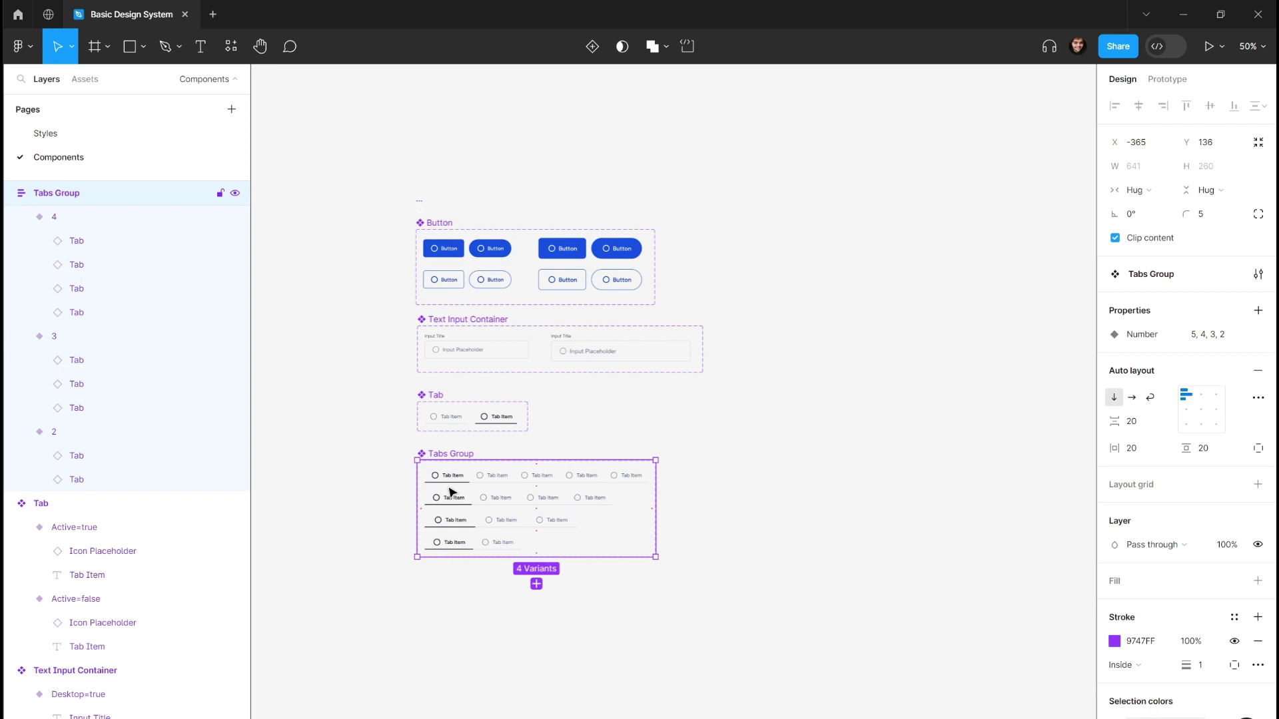
pyautogui.click(354, 487)
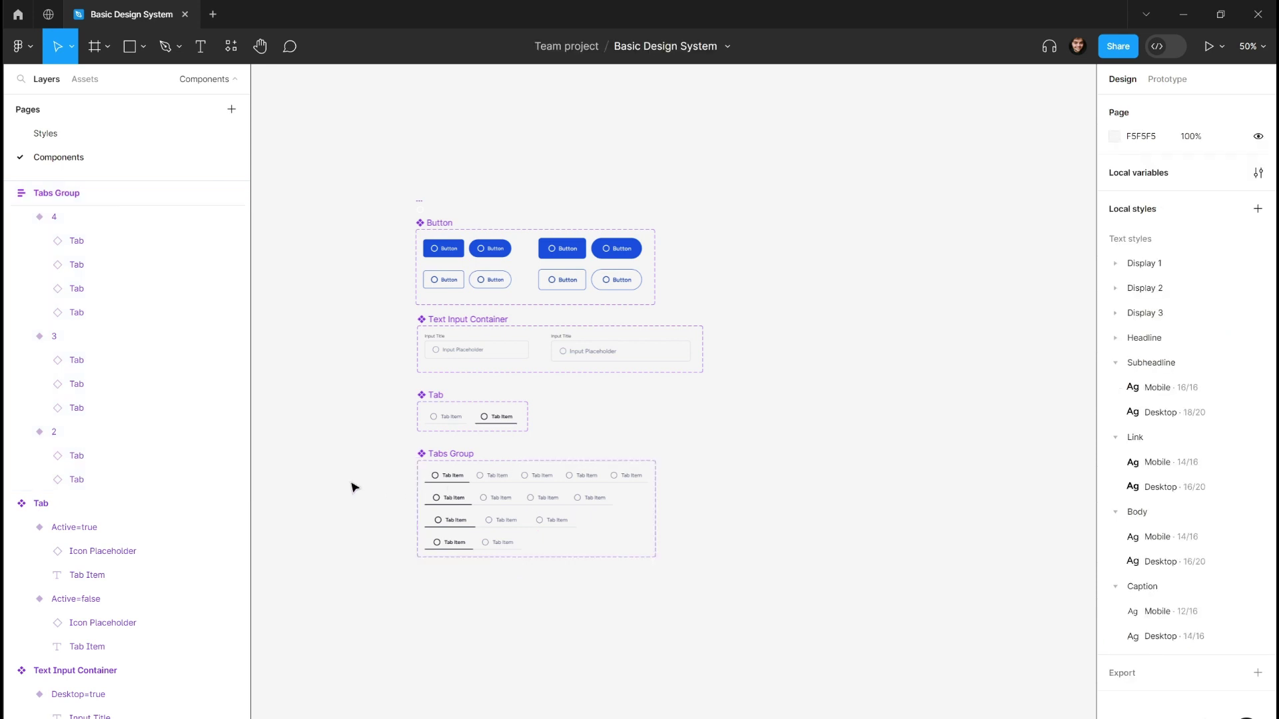